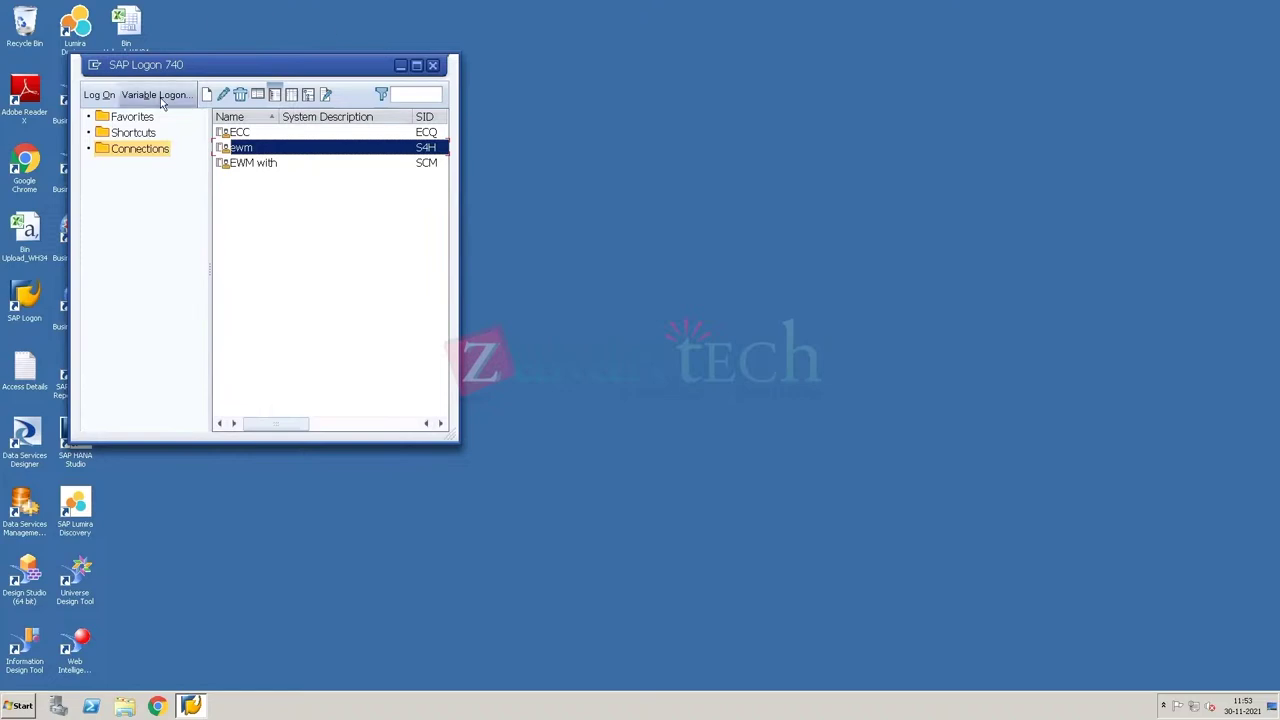
# Step: Leave the full-screen remote desktop and switch to the local 1934H Warehouse Datasheet workbook
pyautogui.press('ctrl+alt+Break')
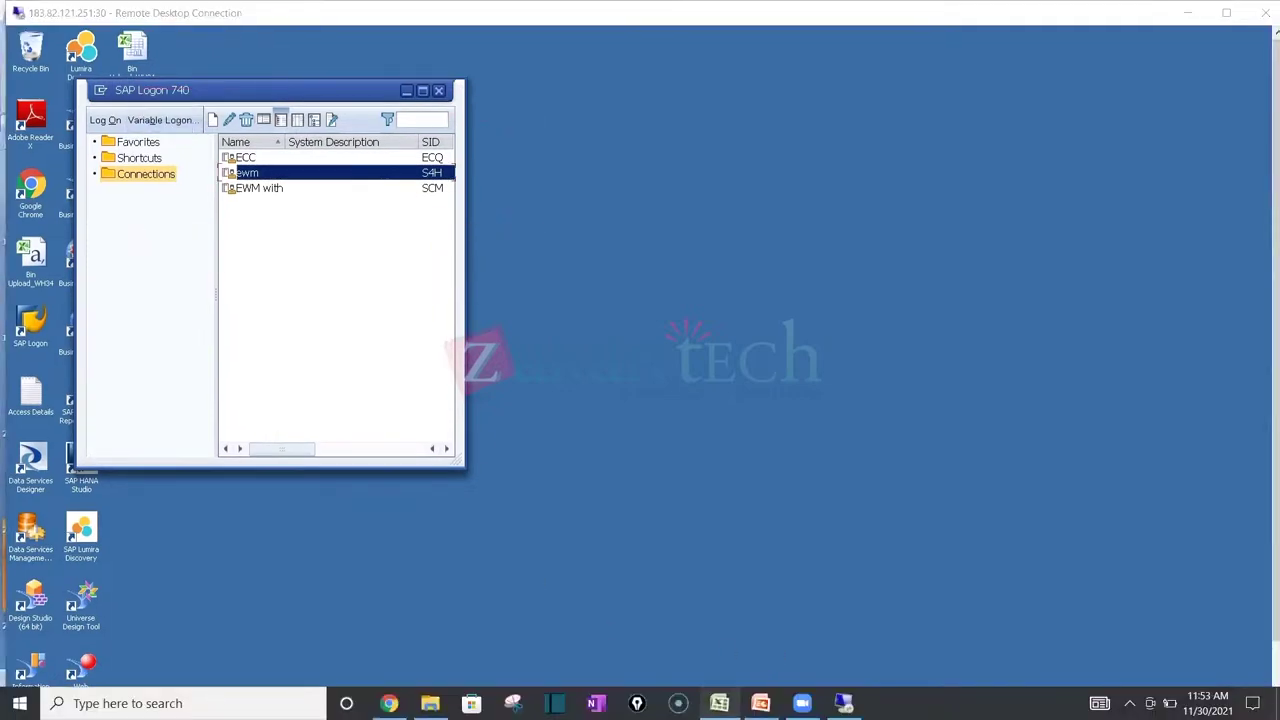
pyautogui.hotkey('alt', 'Tab')
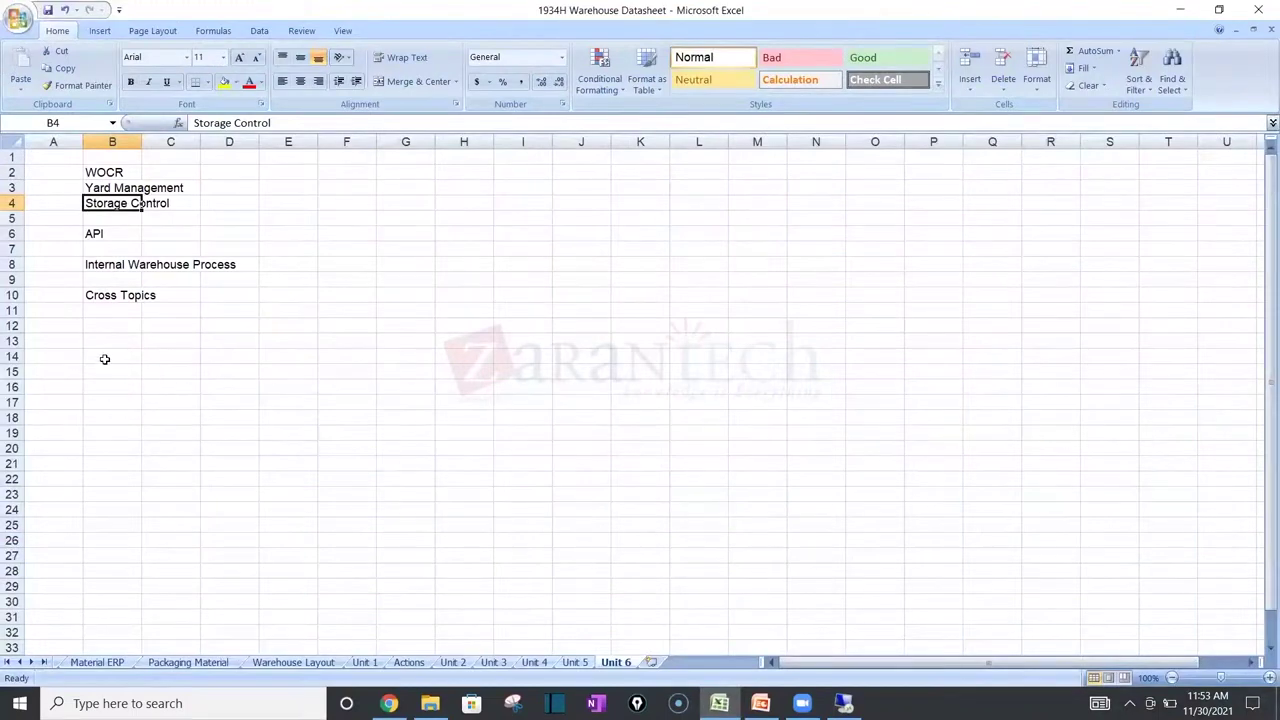
# Step: Enter 'WOCR Testing' in B14 and 'Capacity 3 Pallets' in C15
pyautogui.click(104, 357)
pyautogui.write('WOC')
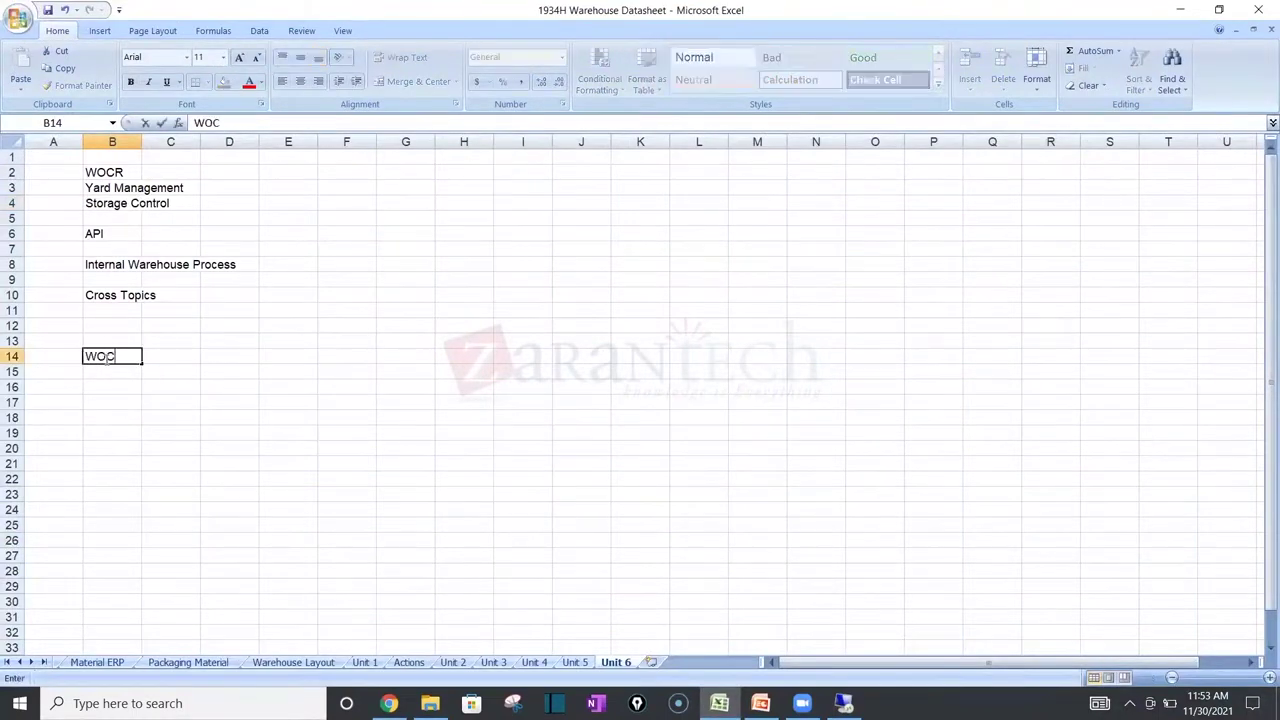
pyautogui.write('R Testing')
pyautogui.press('Return')
pyautogui.press('Right')
pyautogui.write('Capac')
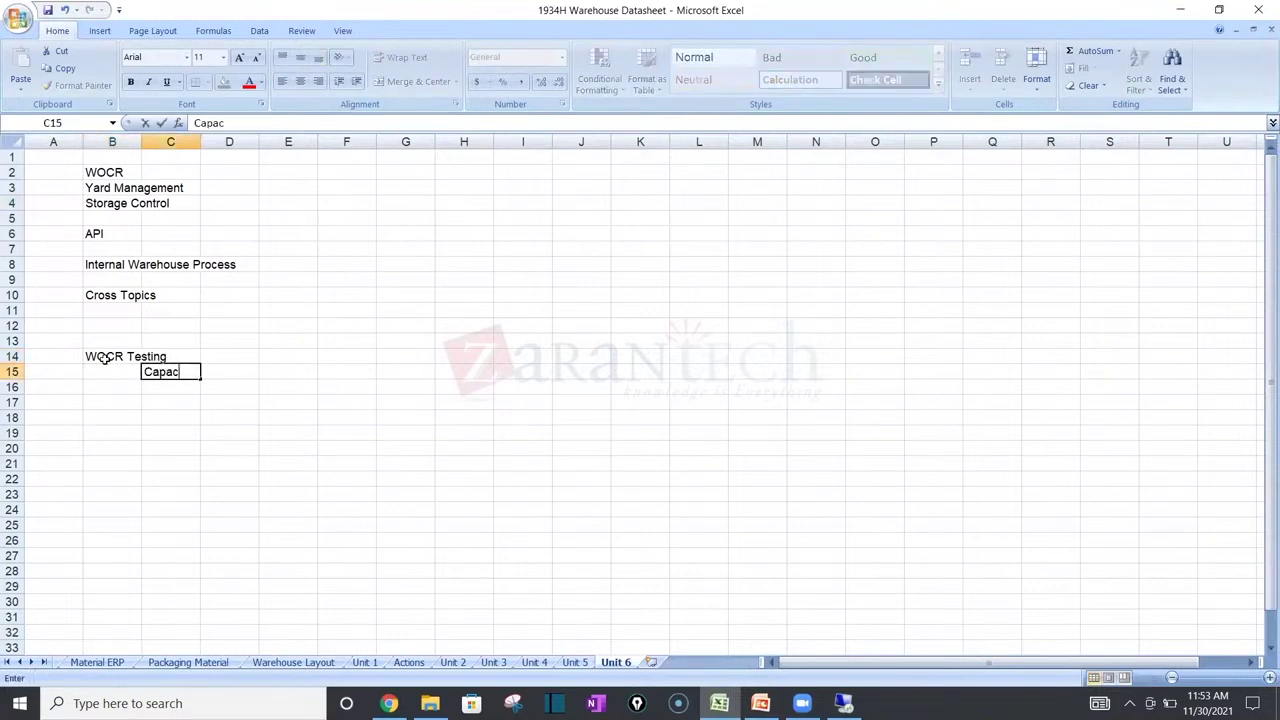
pyautogui.write('ity 3 Pallets')
pyautogui.press('Return')
# Step: Type 'Deliveries 7' in D17 and 'Wave' in the cell beside it
pyautogui.press('Right')
pyautogui.press('Right')
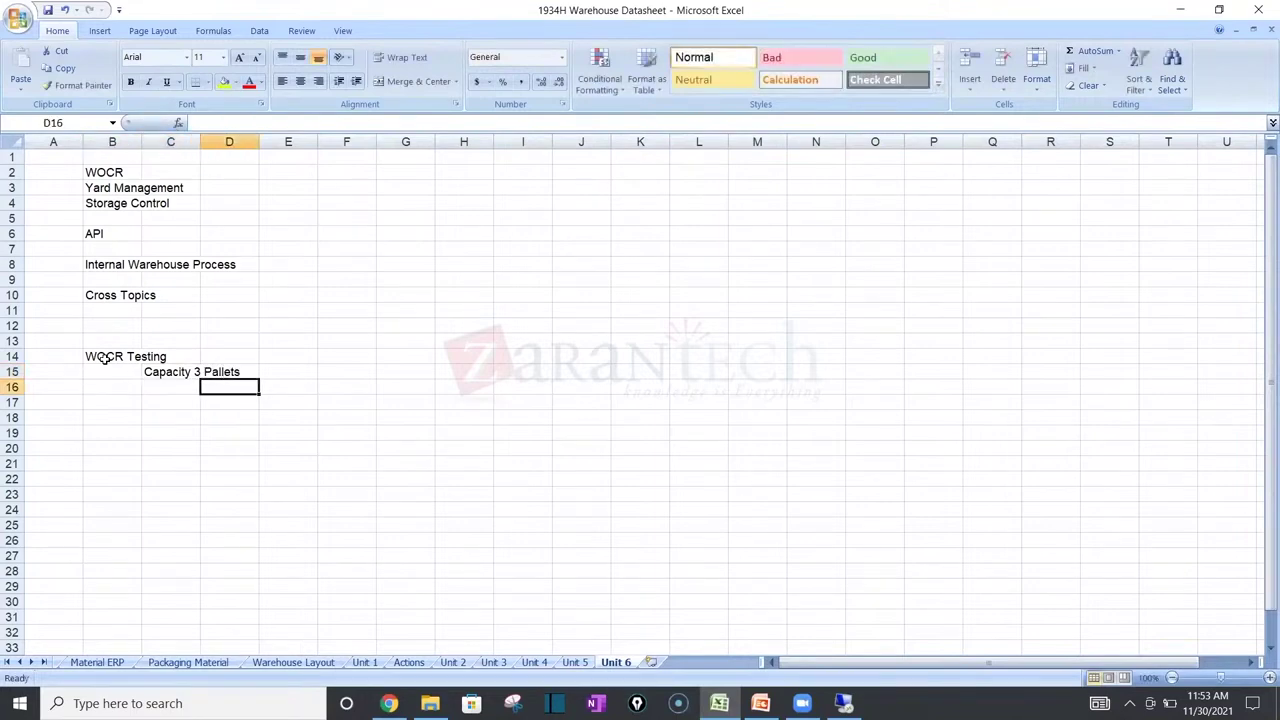
pyautogui.press('Return')
pyautogui.press('Tab')
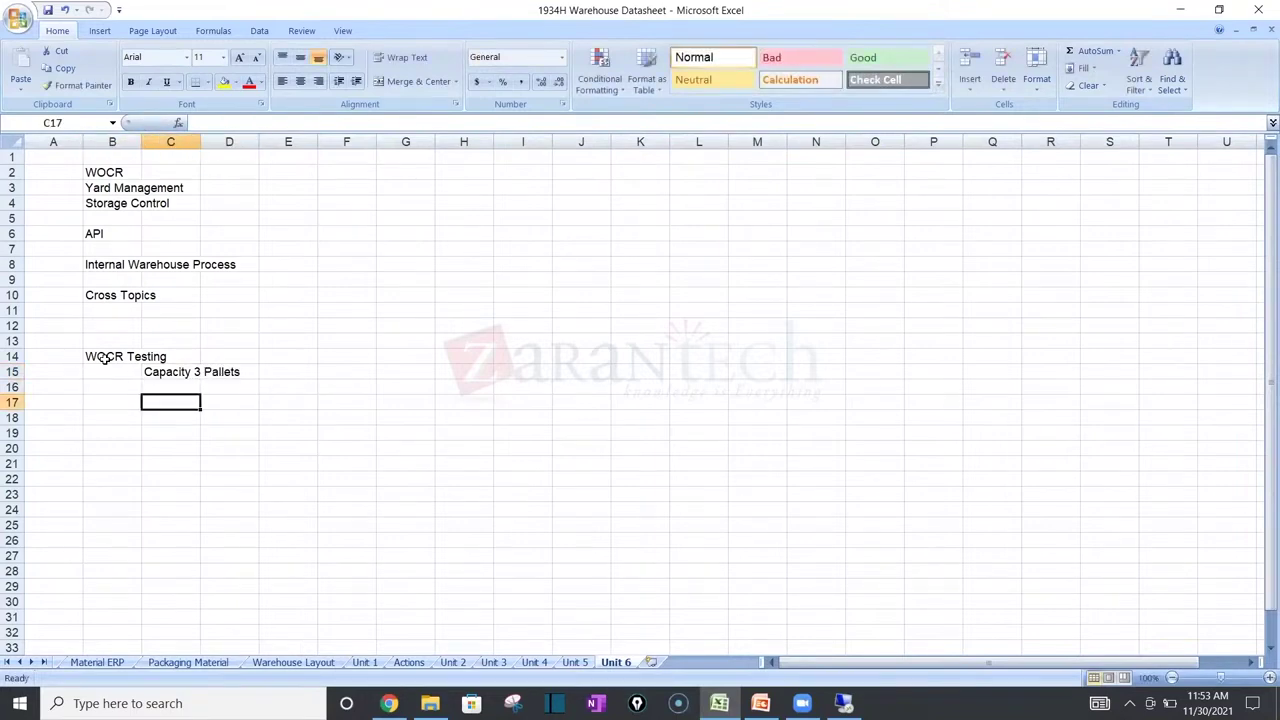
pyautogui.press('Tab')
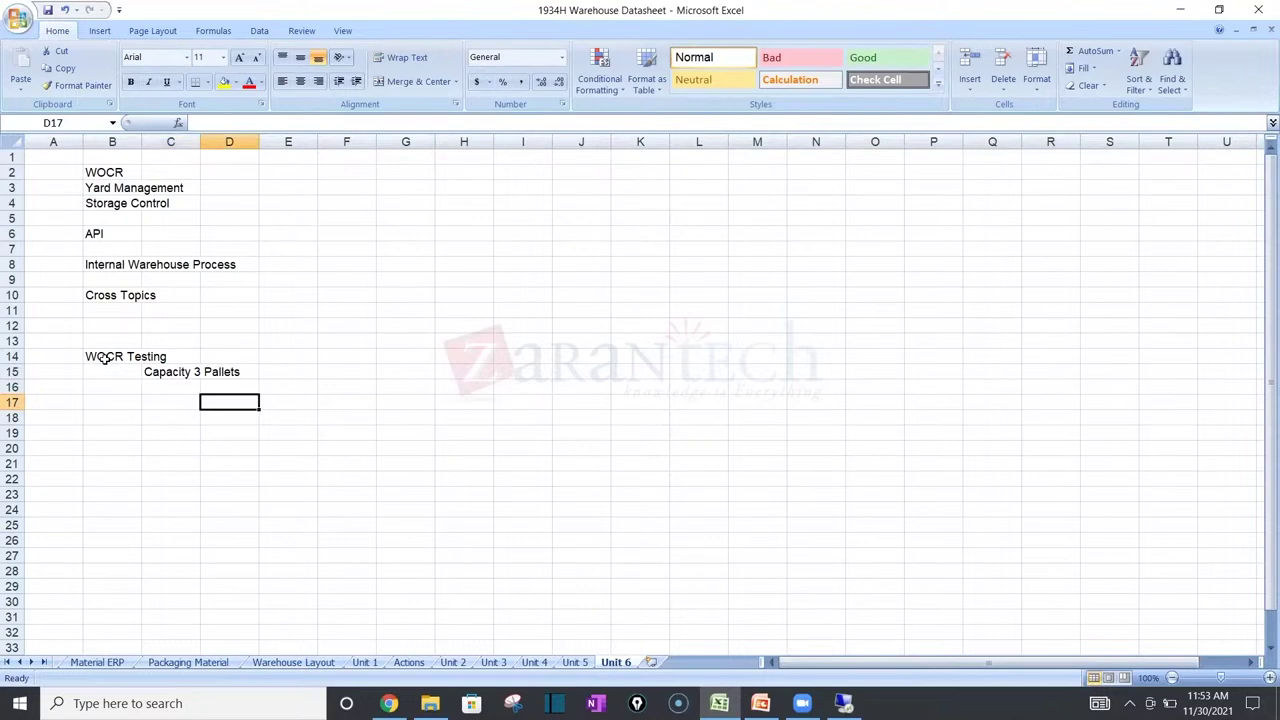
pyautogui.write('Deliv')
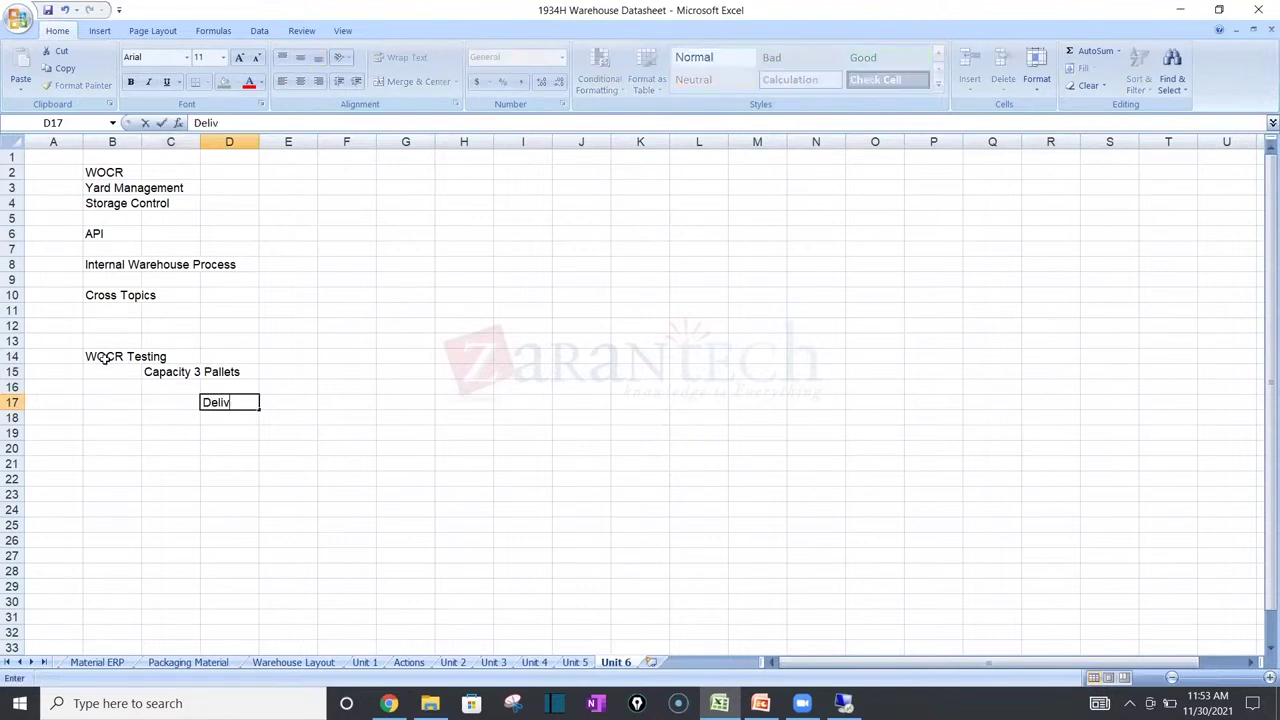
pyautogui.write('eries 7')
pyautogui.press('Return')
pyautogui.press('Right')
pyautogui.press('Right')
pyautogui.press('Right')
pyautogui.write('Wave')
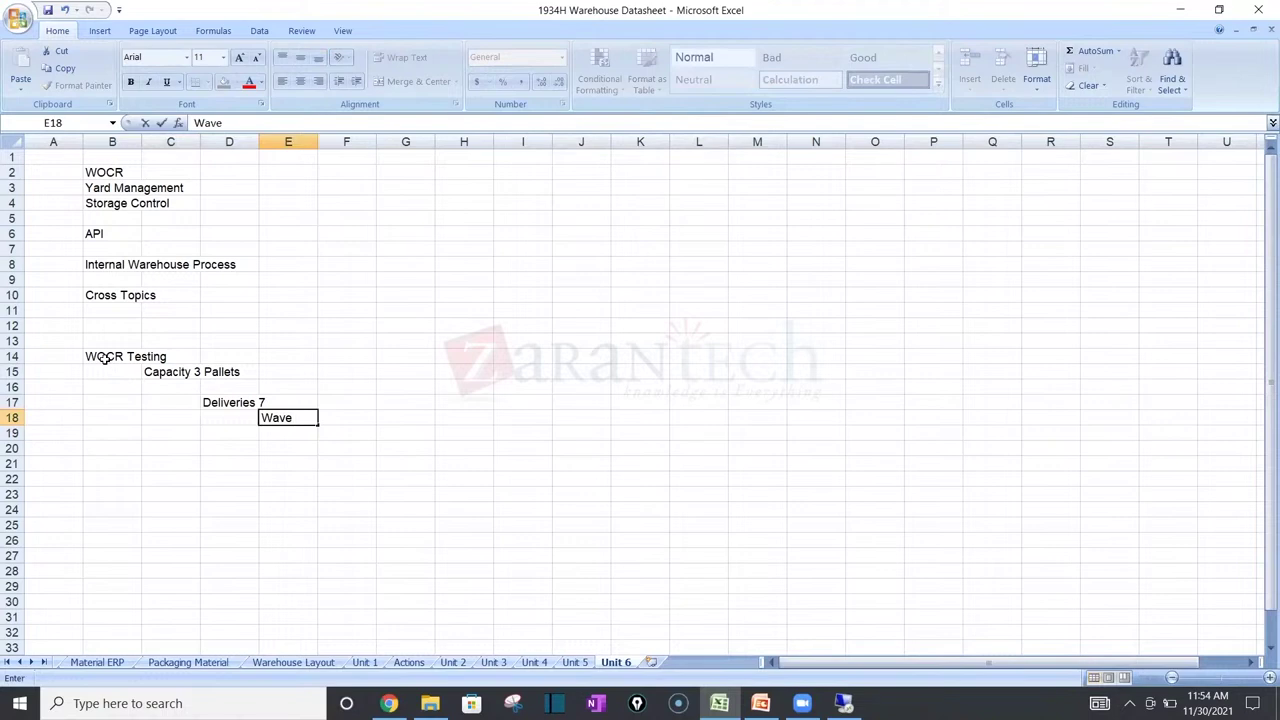
# Step: Reword D17 to '7 Deliveries' and delete the stray 'Wave' entry
pyautogui.click(224, 404)
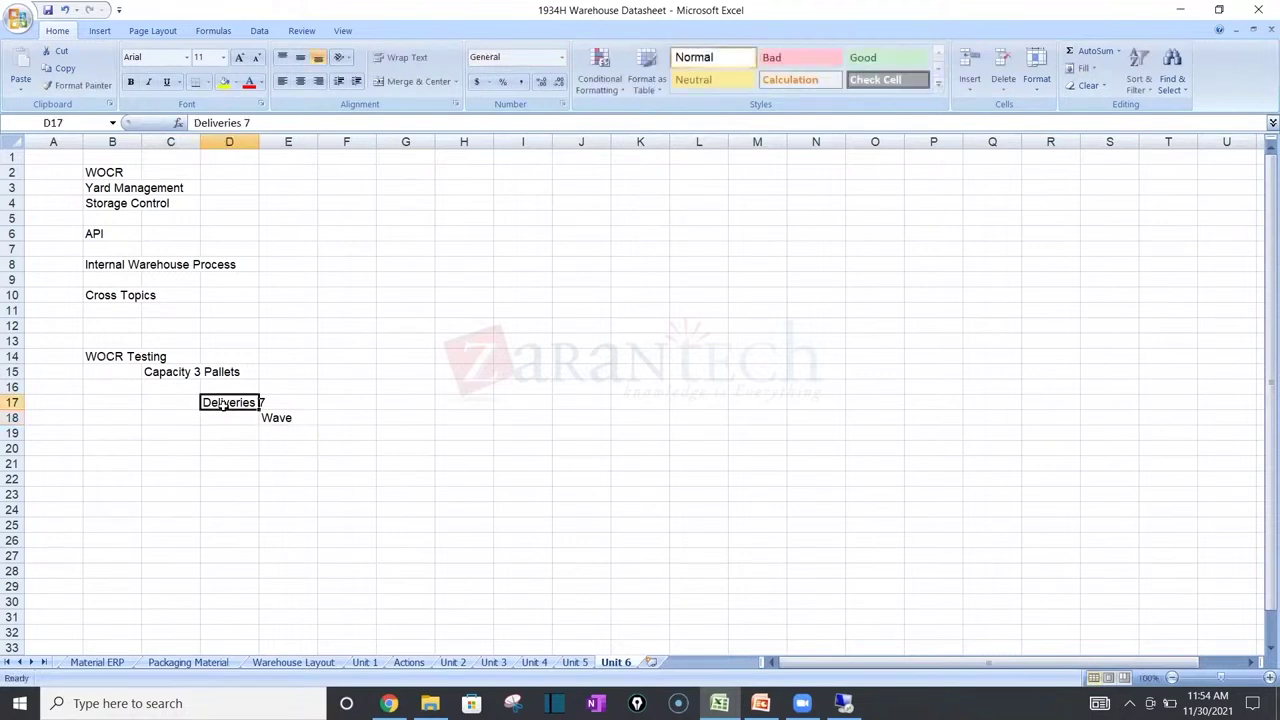
pyautogui.click(196, 123)
pyautogui.write('7')
pyautogui.click(268, 118)
pyautogui.press('BackSpace')
pyautogui.press('BackSpace')
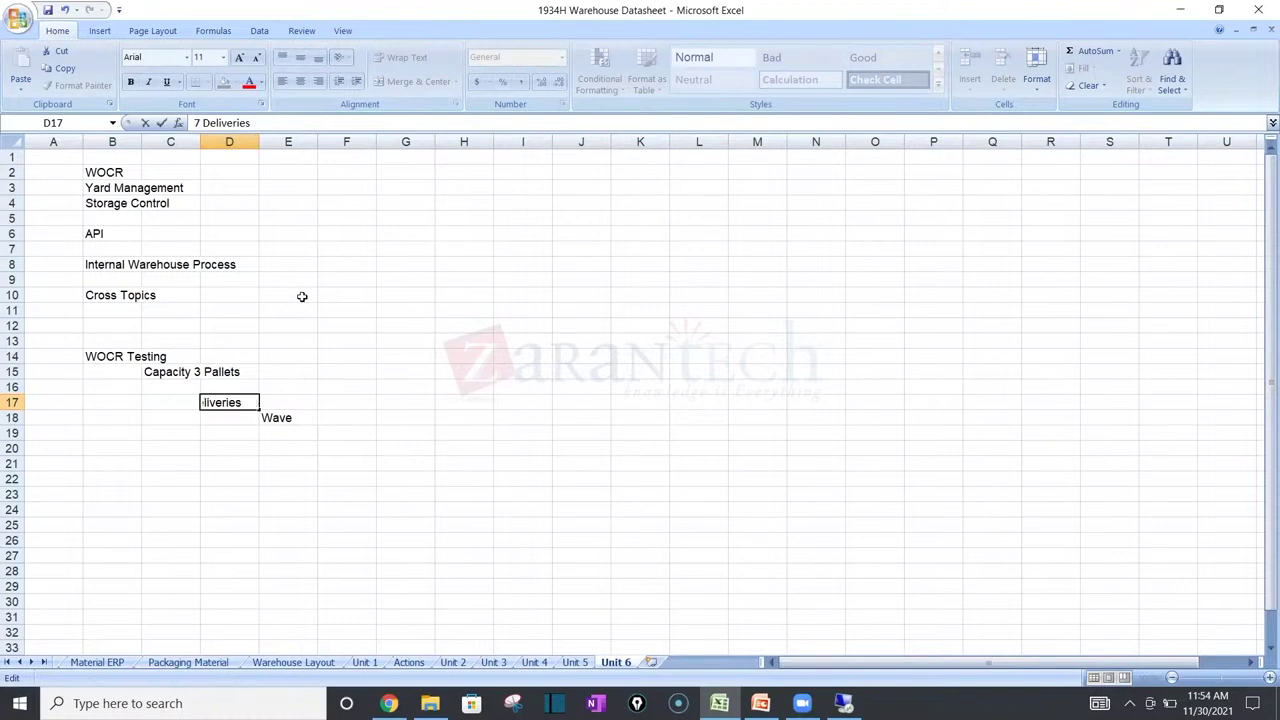
pyautogui.click(304, 423)
pyautogui.press('Delete')
# Step: Extend D17 so it reads '7 Deliveries to 1 Wave'
pyautogui.click(229, 401)
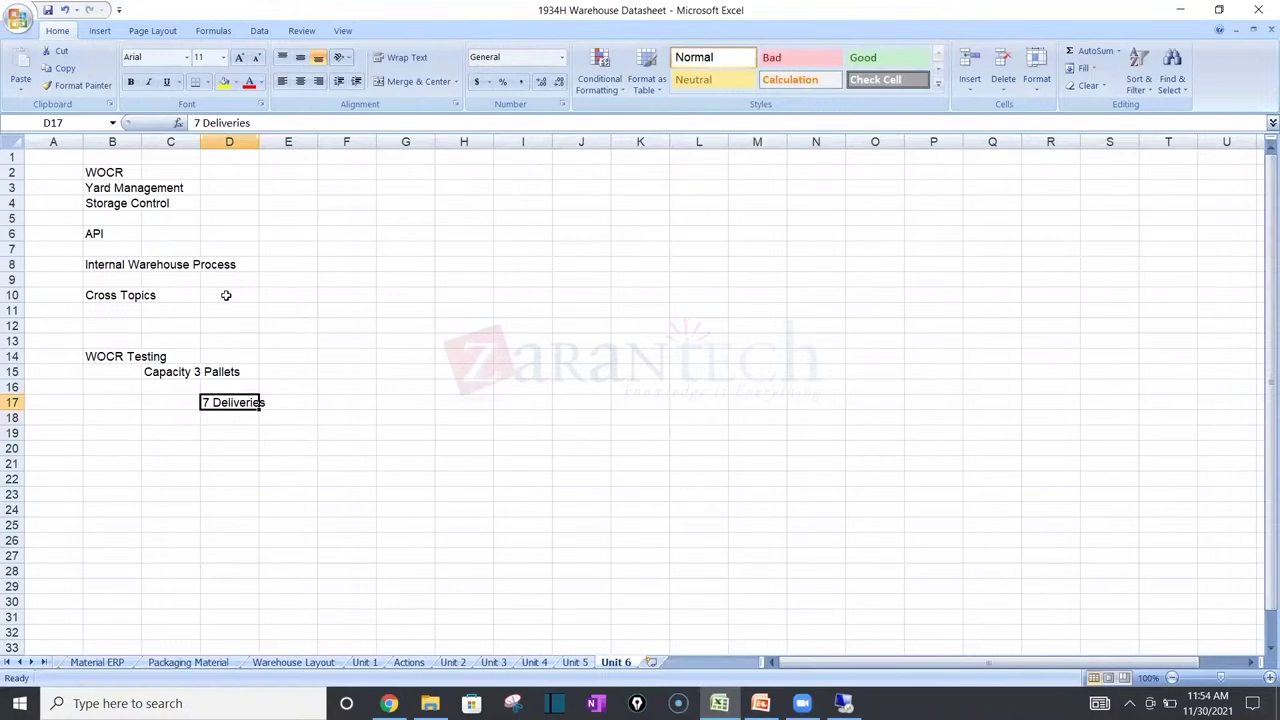
pyautogui.click(270, 122)
pyautogui.write('to 1 Wave')
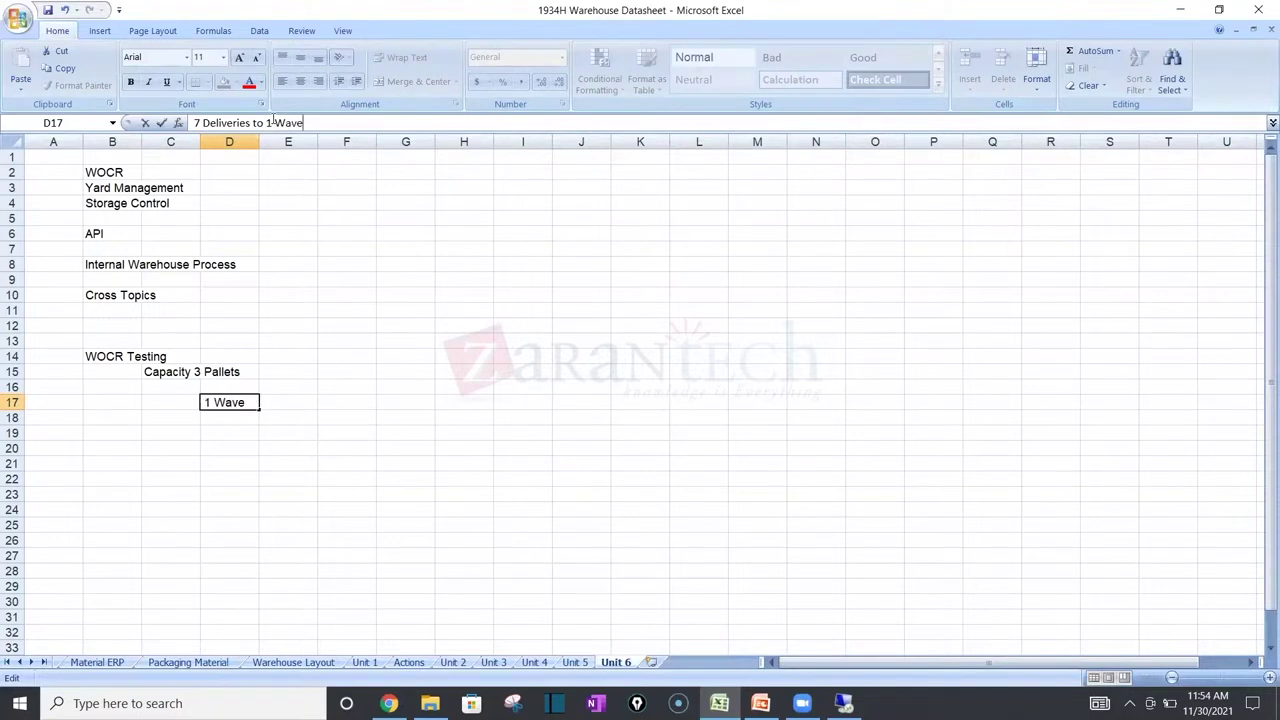
pyautogui.press('Return')
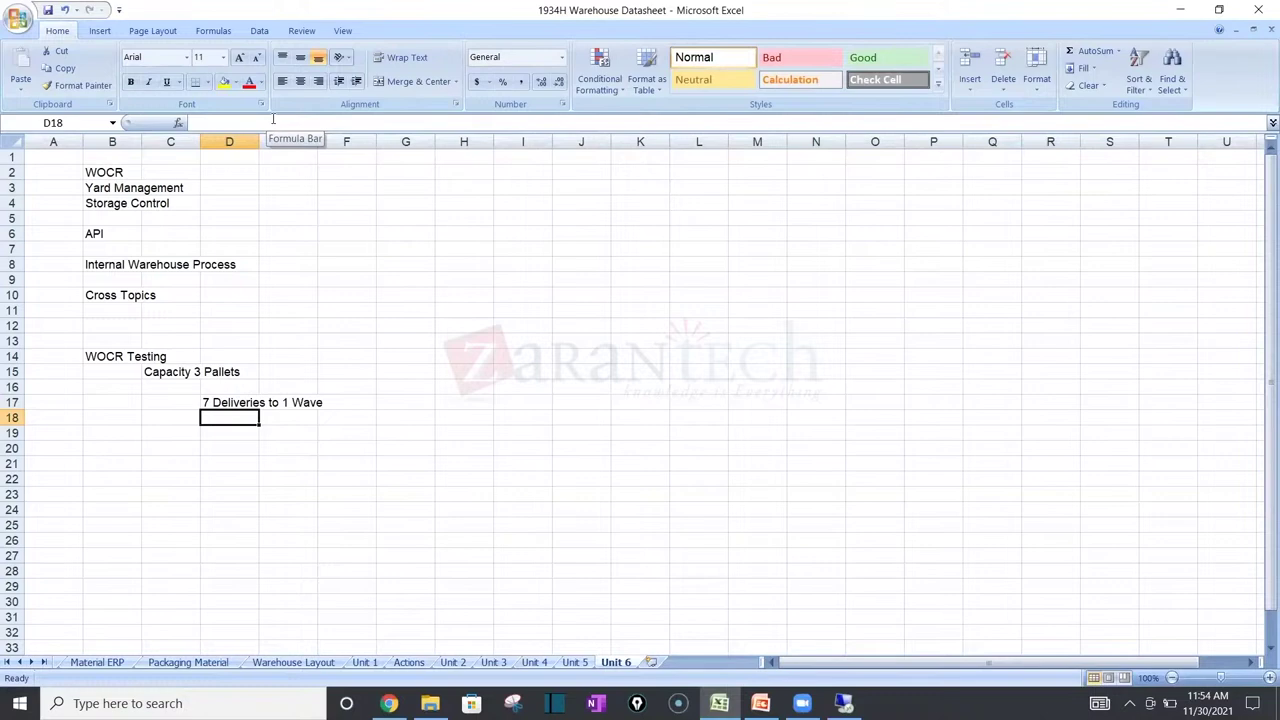
pyautogui.press('Down')
pyautogui.press('Down')
pyautogui.press('Down')
pyautogui.press('Down')
pyautogui.press('Down')
pyautogui.press('Down')
pyautogui.press('Down')
pyautogui.press('Down')
pyautogui.press('Down')
pyautogui.press('Down')
pyautogui.press('Down')
pyautogui.press('Down')
pyautogui.press('Down')
pyautogui.press('Down')
pyautogui.press('Down')
pyautogui.press('Down')
pyautogui.press('Down')
pyautogui.press('Down')
pyautogui.press('Down')
pyautogui.press('Down')
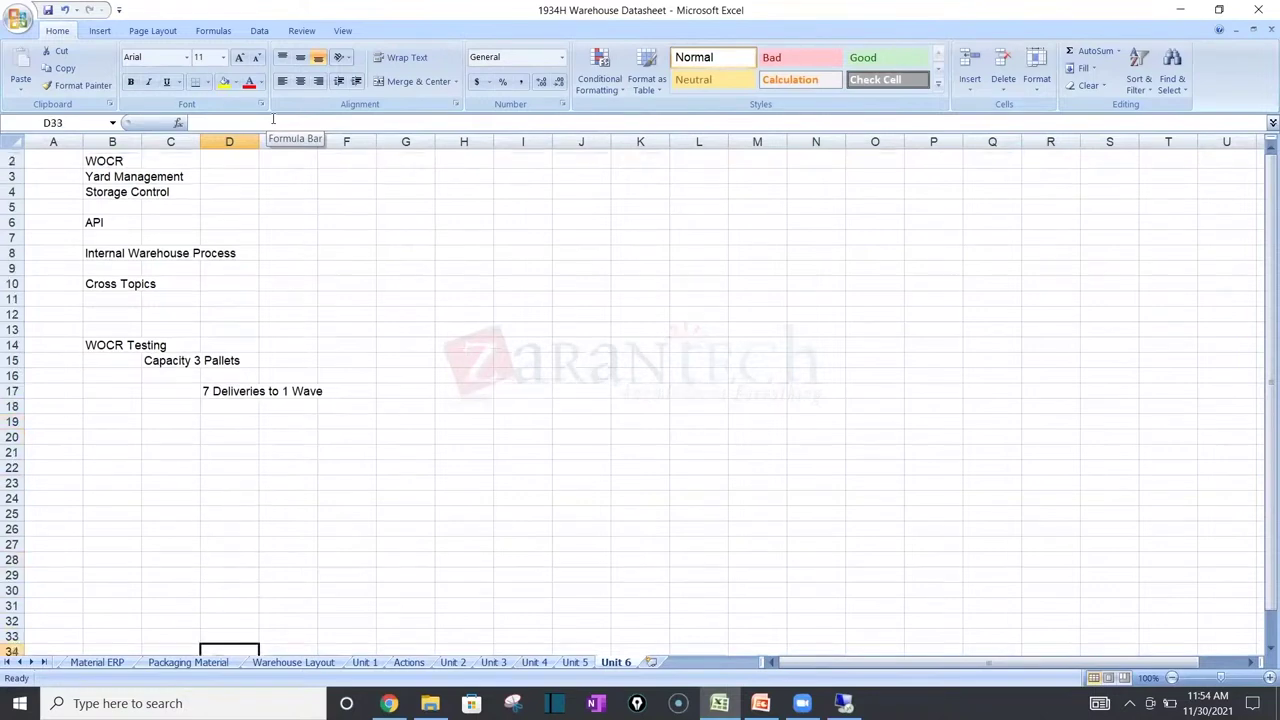
pyautogui.press('Down')
pyautogui.press('Down')
pyautogui.press('Down')
pyautogui.press('Down')
pyautogui.press('Down')
pyautogui.press('Down')
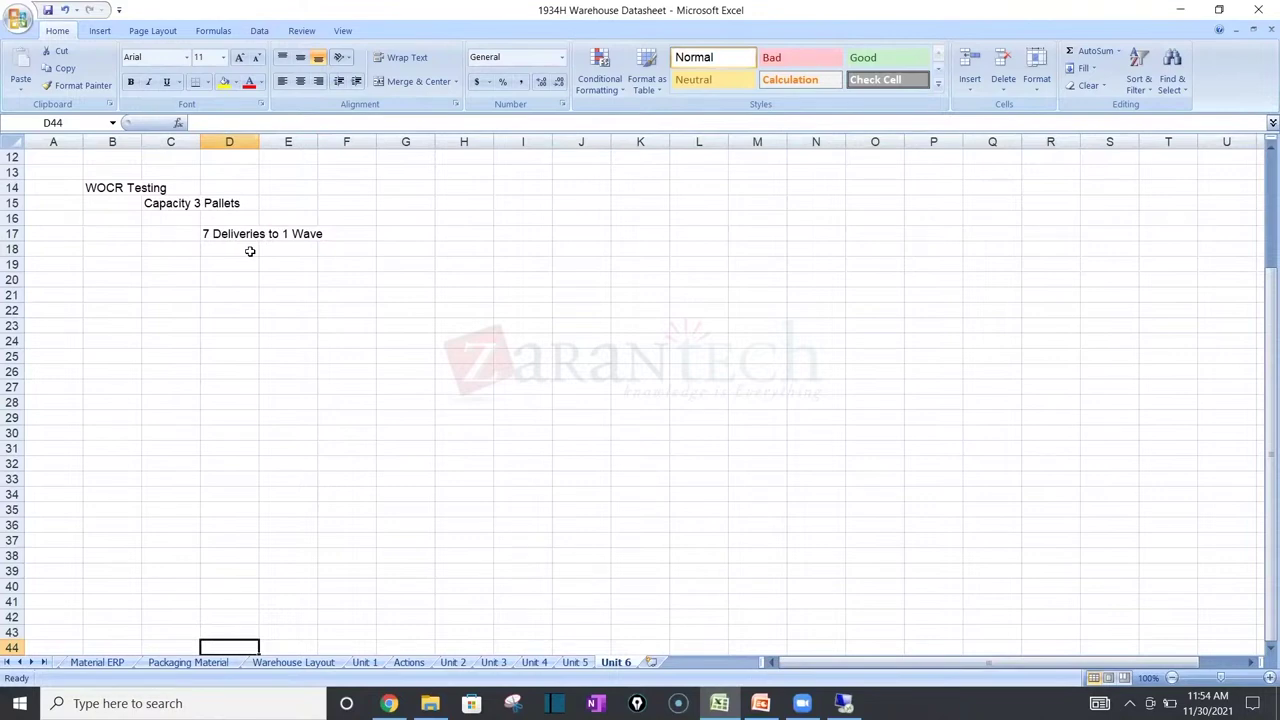
# Step: Enter WO1 in F18 with '3 items' beside it in G18
pyautogui.click(212, 231)
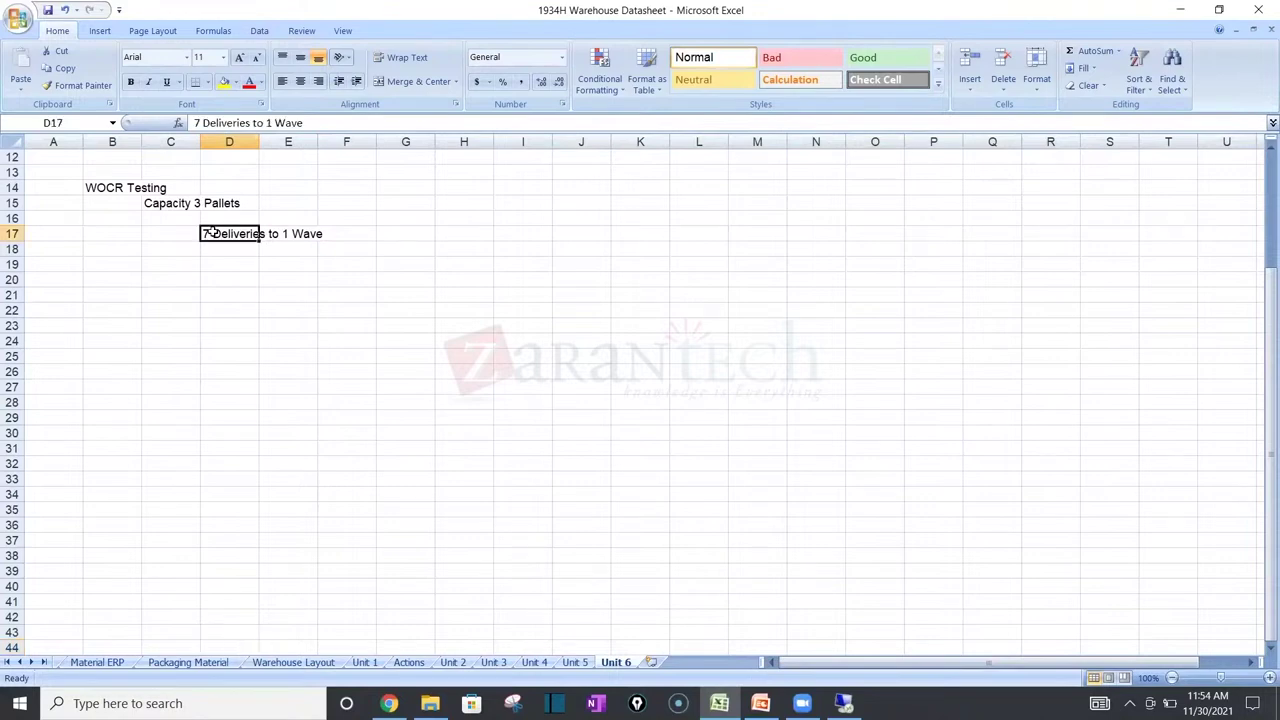
pyautogui.click(315, 249)
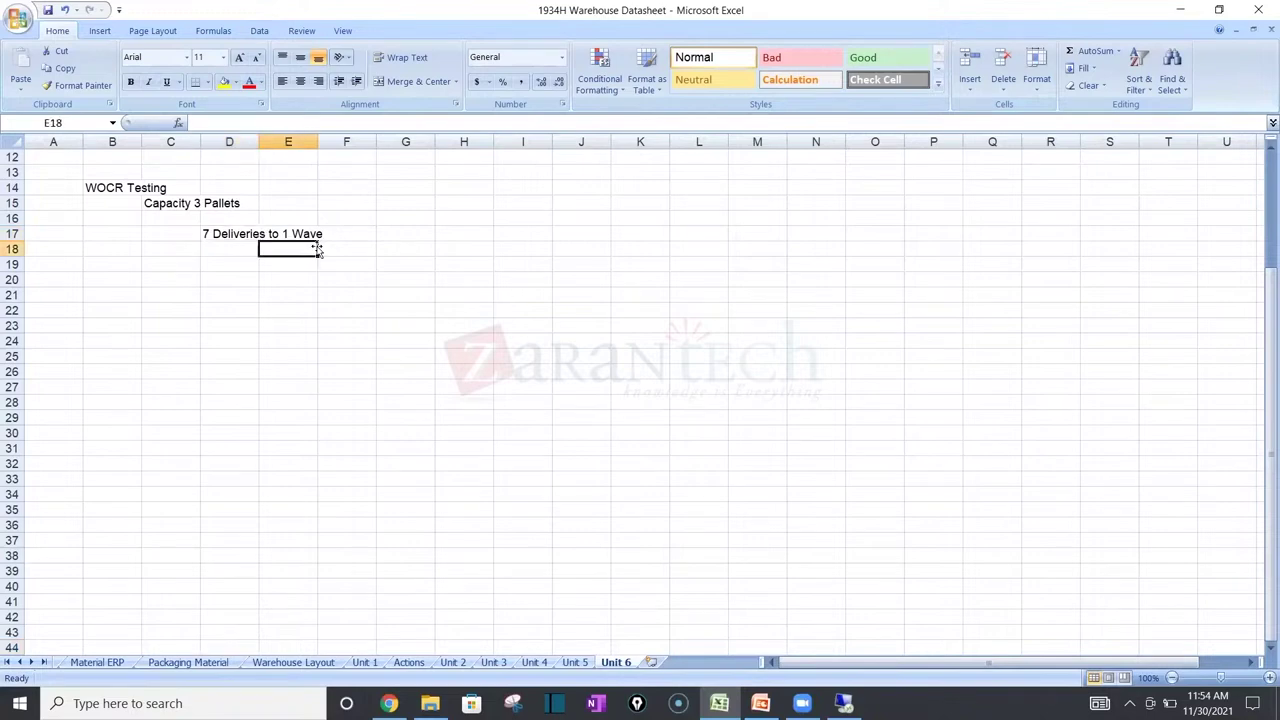
pyautogui.click(318, 249)
pyautogui.write('WO1')
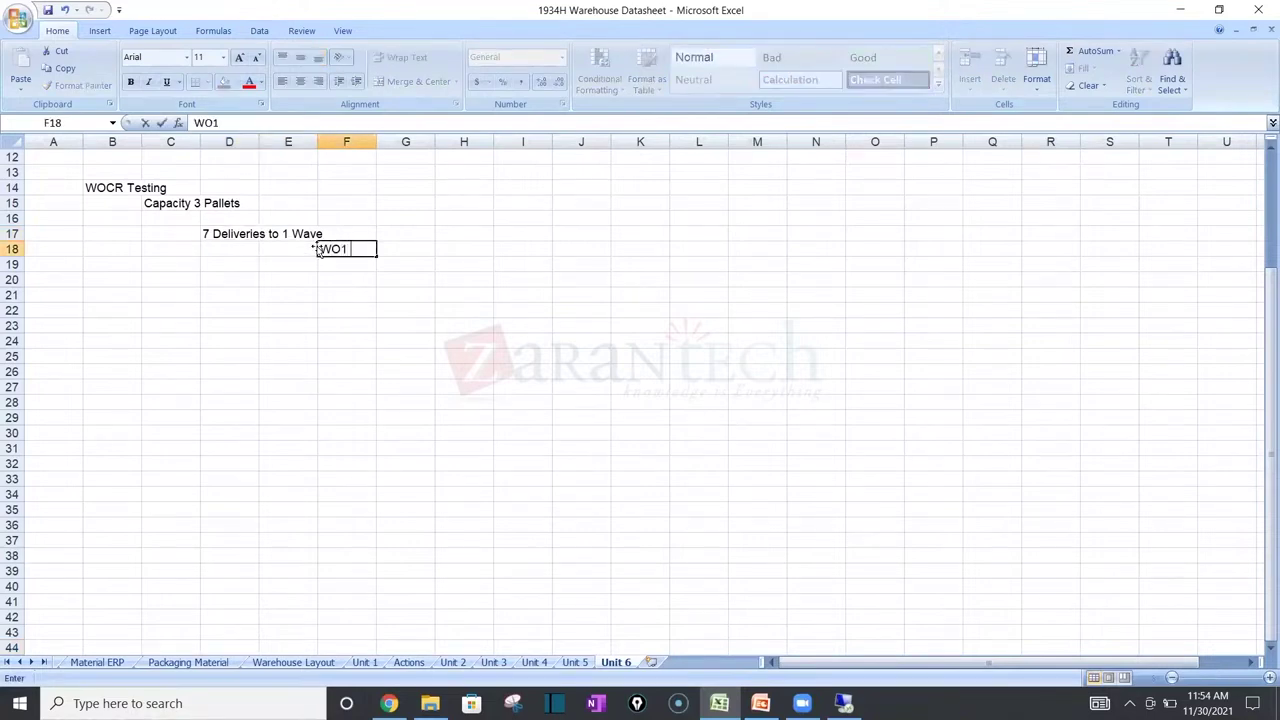
pyautogui.press('Tab')
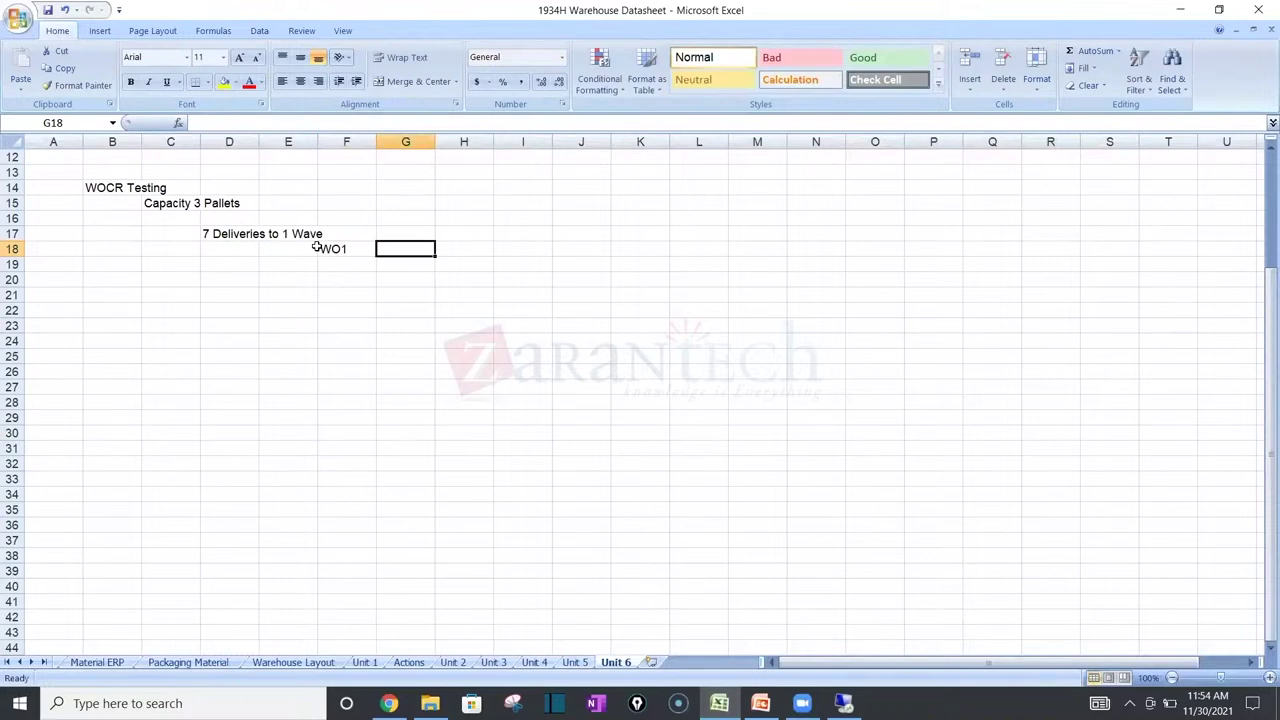
pyautogui.write('3 itesm')
pyautogui.press('BackSpace')
pyautogui.press('BackSpace')
pyautogui.write('ms')
pyautogui.press('Return')
pyautogui.press('Right')
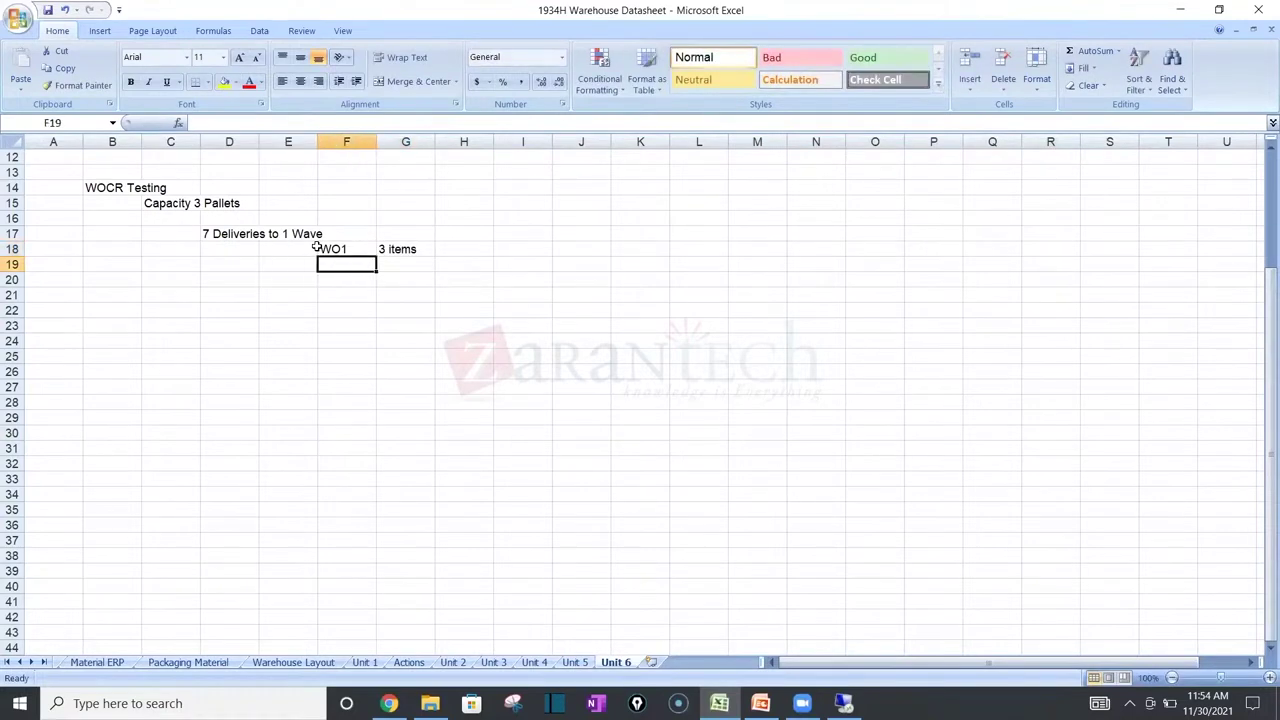
# Step: Add WO2 with '3 items' and WO3 with '1 task' in the rows below
pyautogui.write('WO2')
pyautogui.press('Tab')
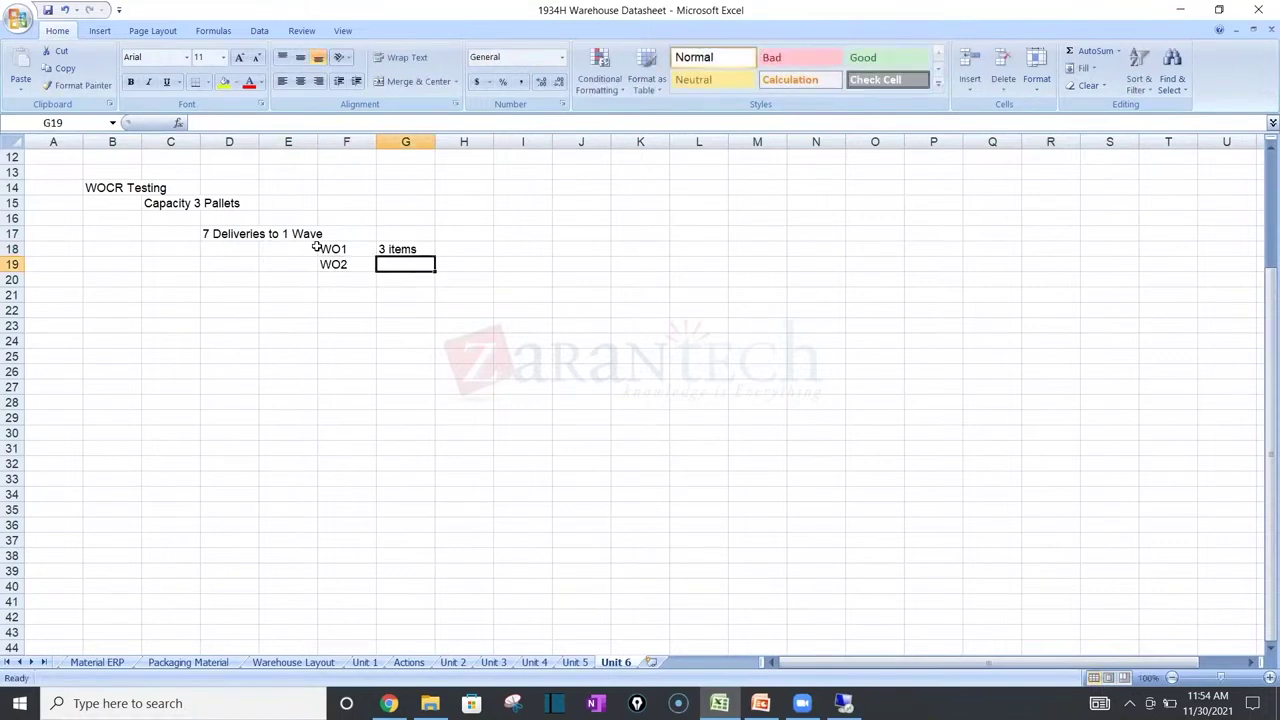
pyautogui.write('3 items')
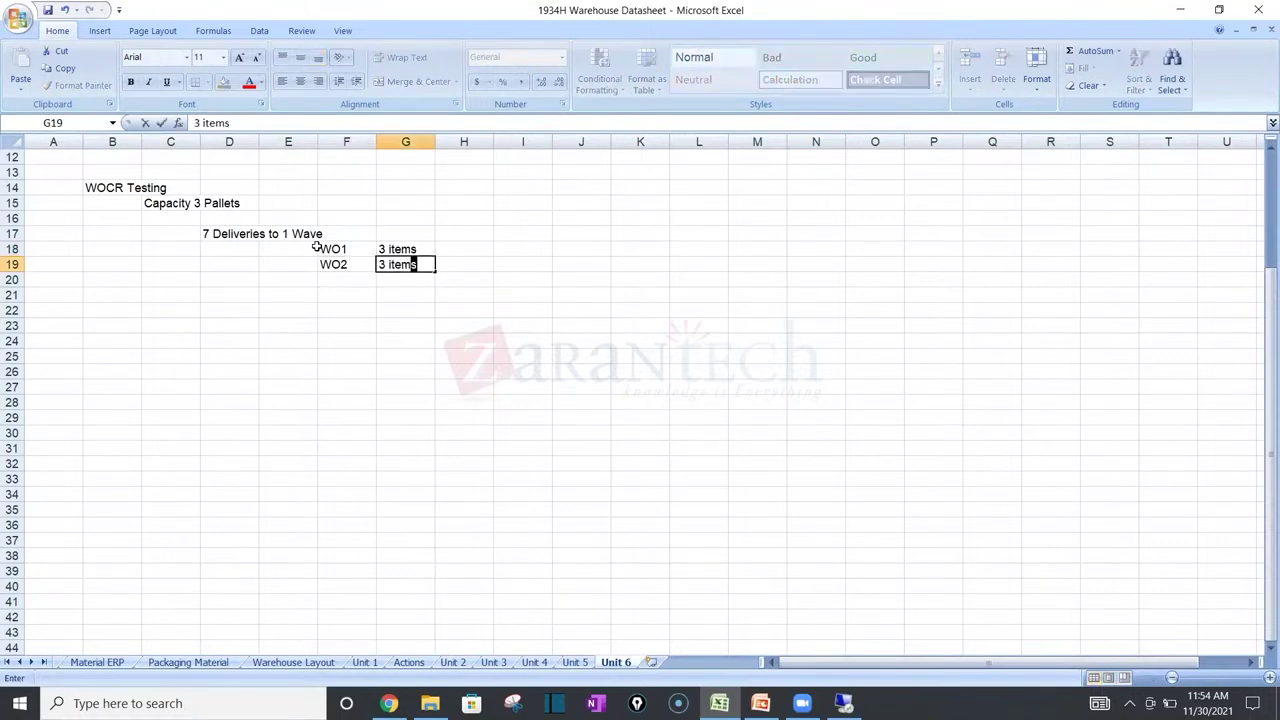
pyautogui.press('Return')
pyautogui.press('Right')
pyautogui.write('WO3')
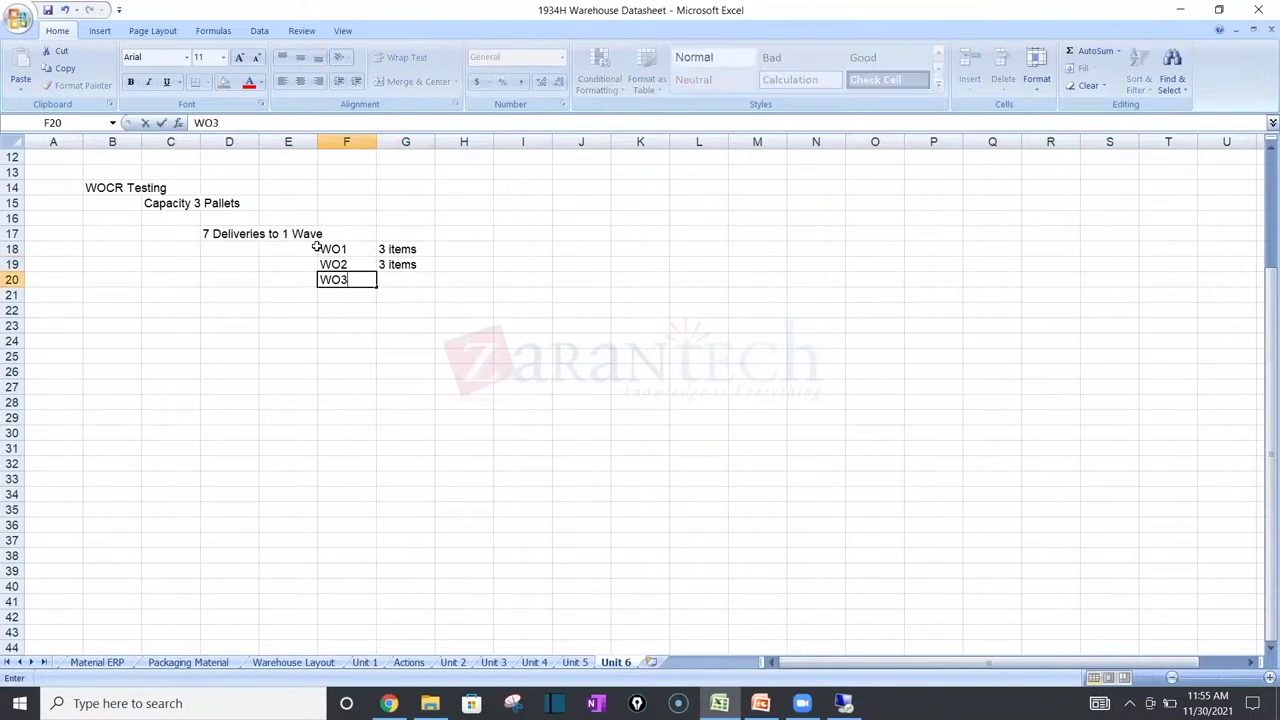
pyautogui.press('Right')
pyautogui.write('1 task')
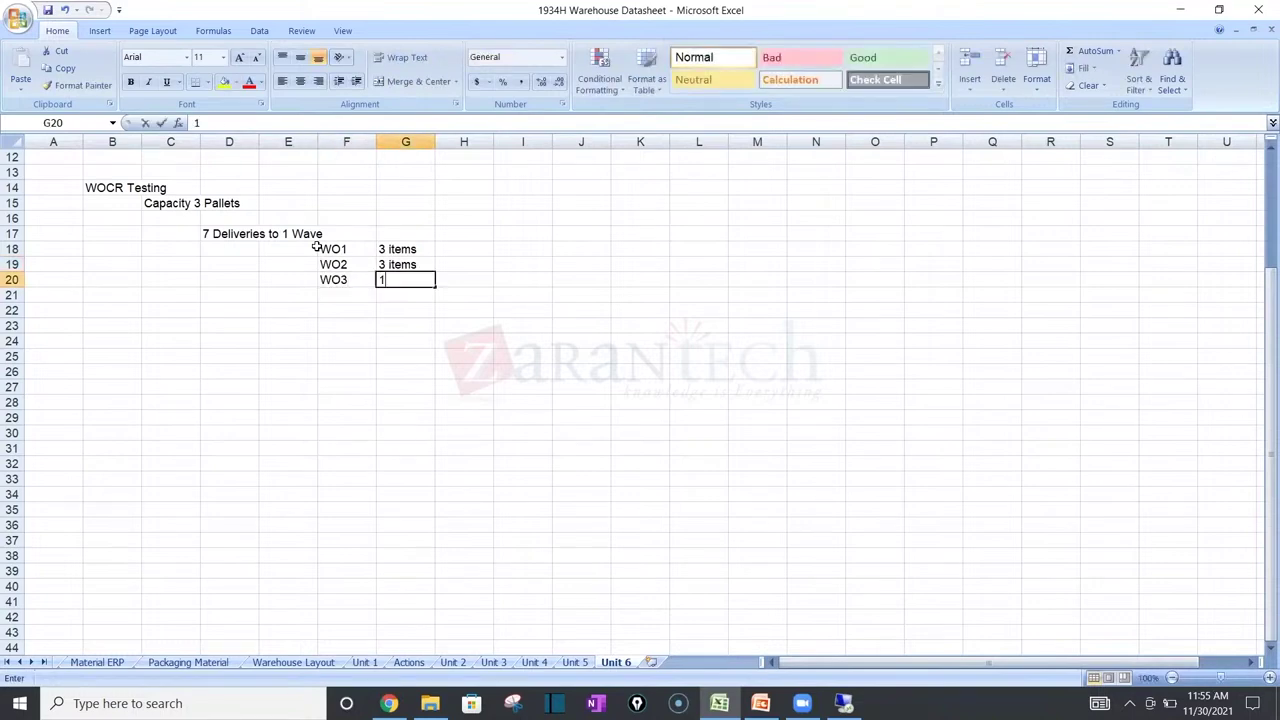
# Step: Change G18 and G19 from '3 items' to '3 task'
pyautogui.click(425, 251)
pyautogui.press('F2')
pyautogui.press('BackSpace')
pyautogui.press('BackSpace')
pyautogui.press('BackSpace')
pyautogui.press('BackSpace')
pyautogui.press('BackSpace')
pyautogui.write('task')
pyautogui.press('Return')
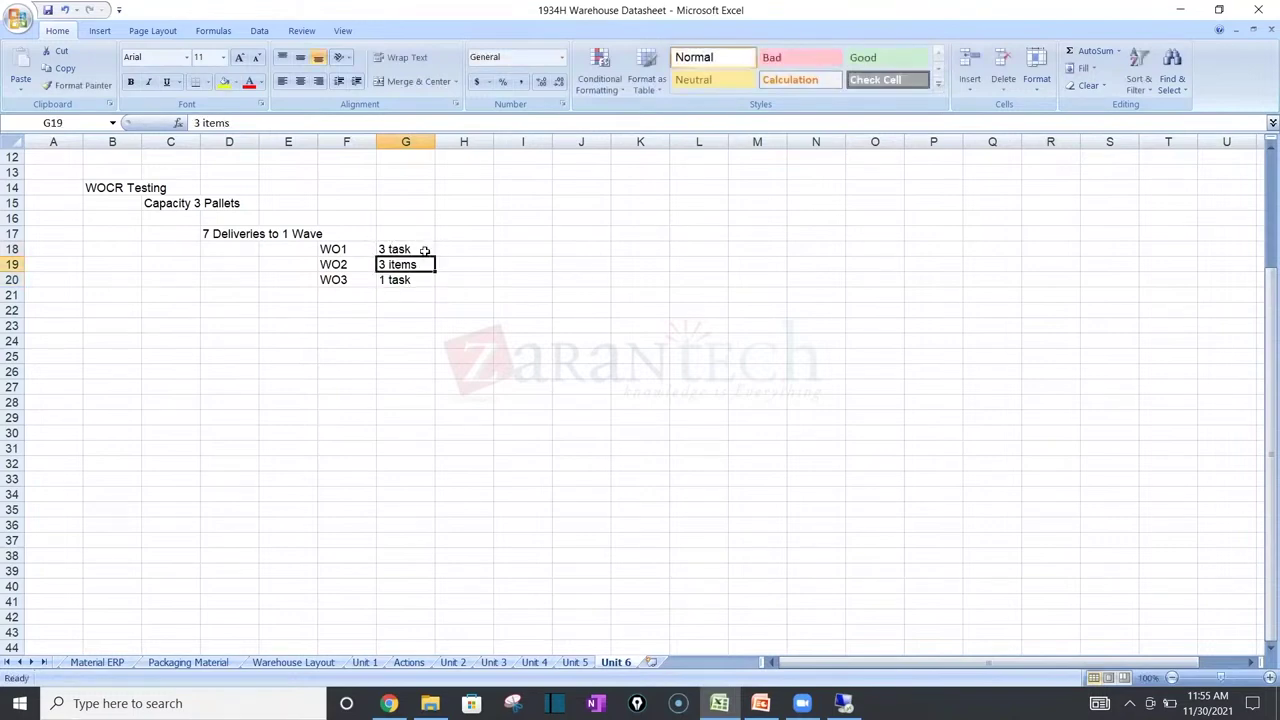
pyautogui.press('Return')
pyautogui.click(422, 265)
pyautogui.press('F2')
pyautogui.press('BackSpace')
pyautogui.press('BackSpace')
pyautogui.press('BackSpace')
pyautogui.press('BackSpace')
pyautogui.press('BackSpace')
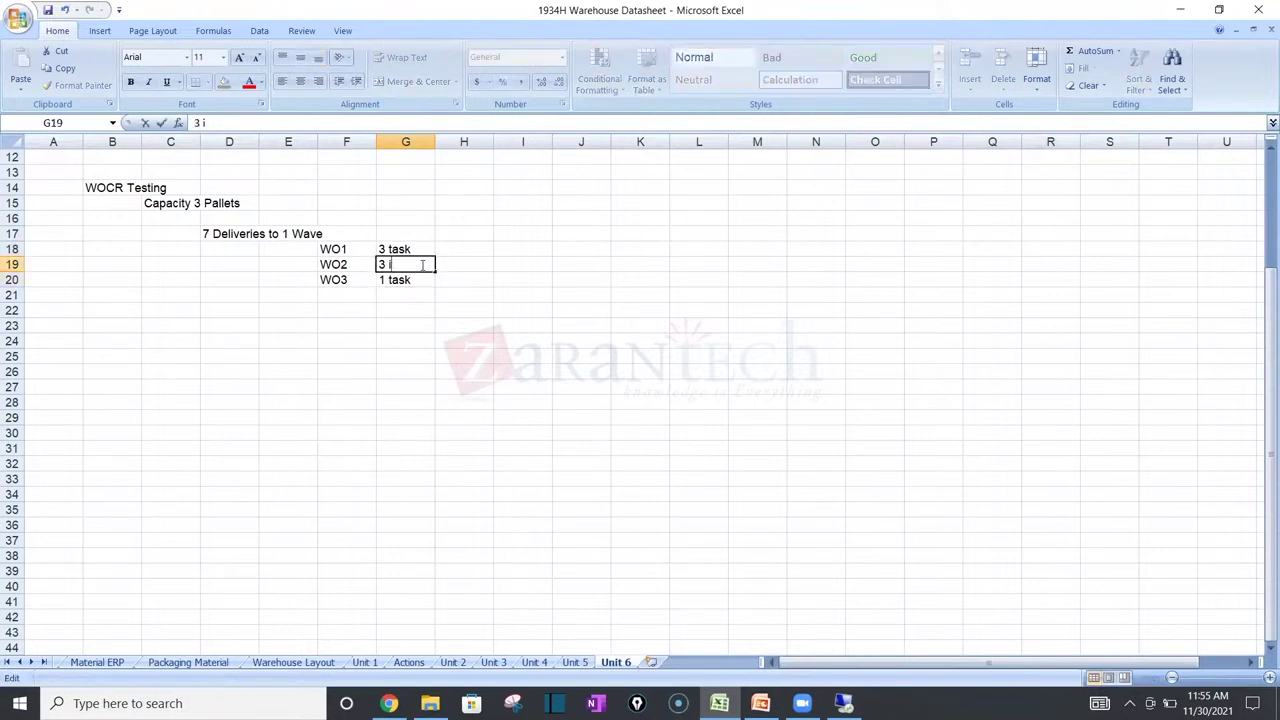
pyautogui.write('task')
pyautogui.press('Return')
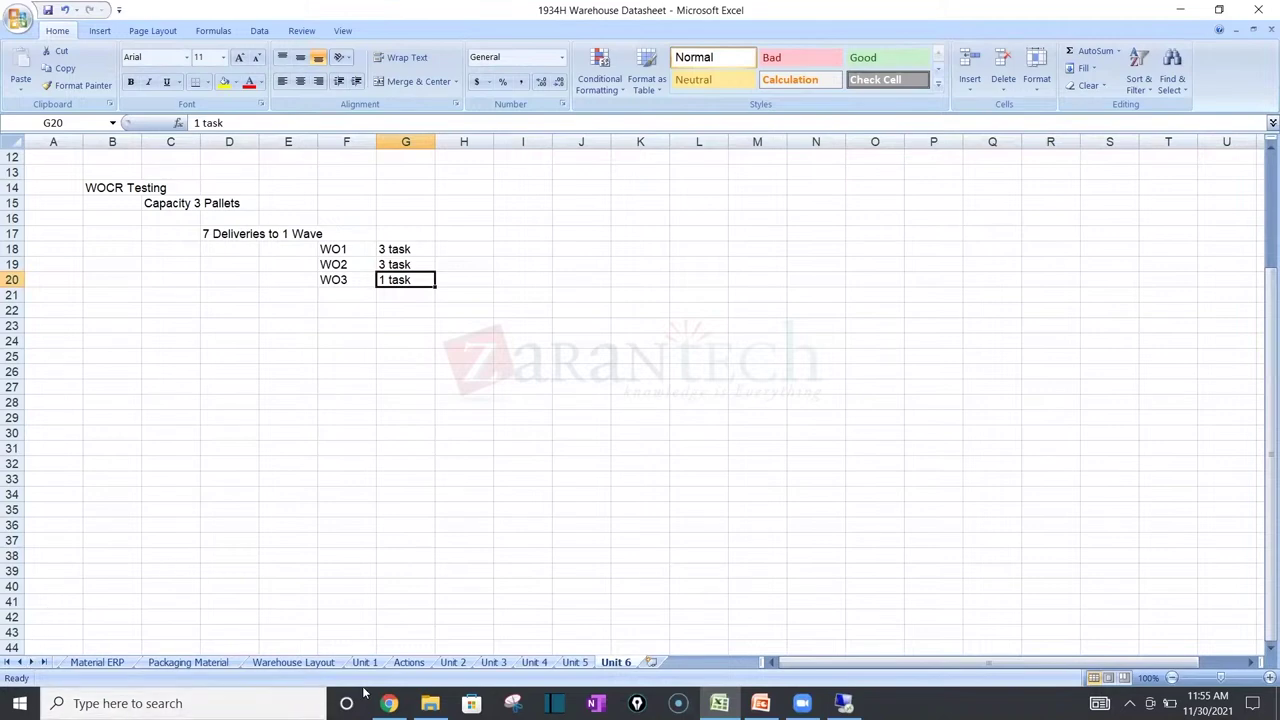
pyautogui.click(392, 664)
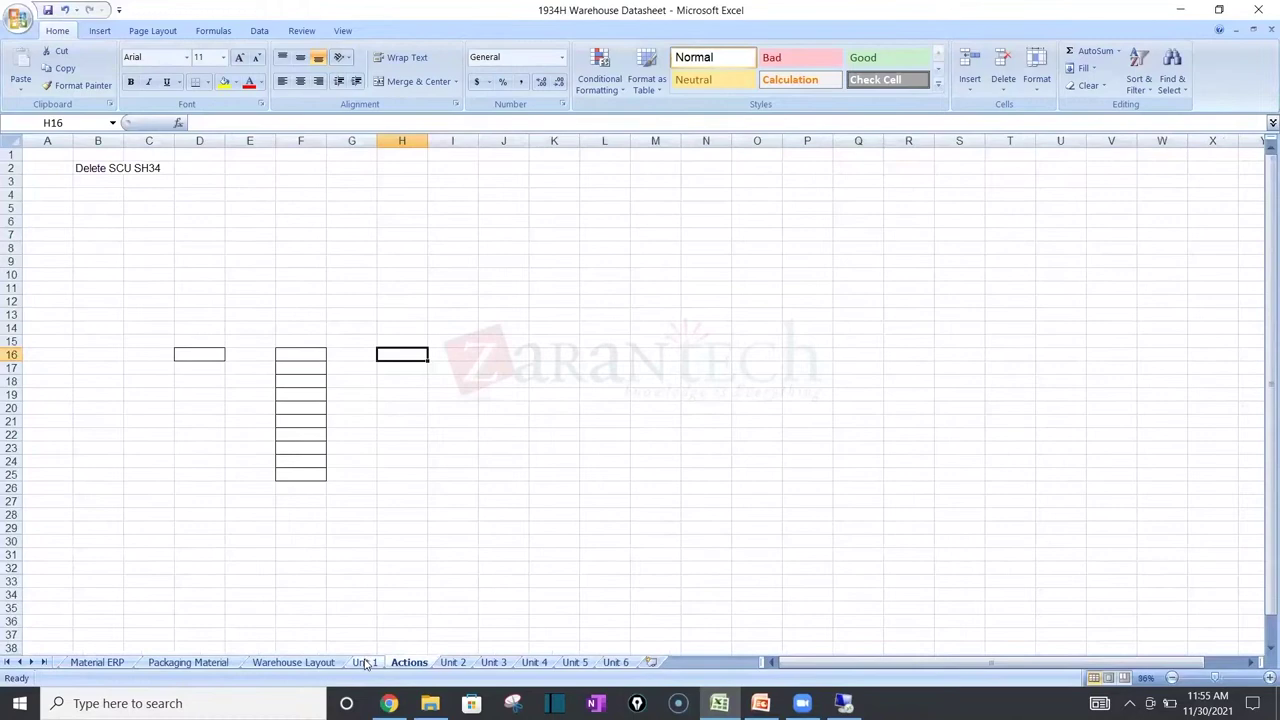
pyautogui.click(366, 663)
pyautogui.click(445, 665)
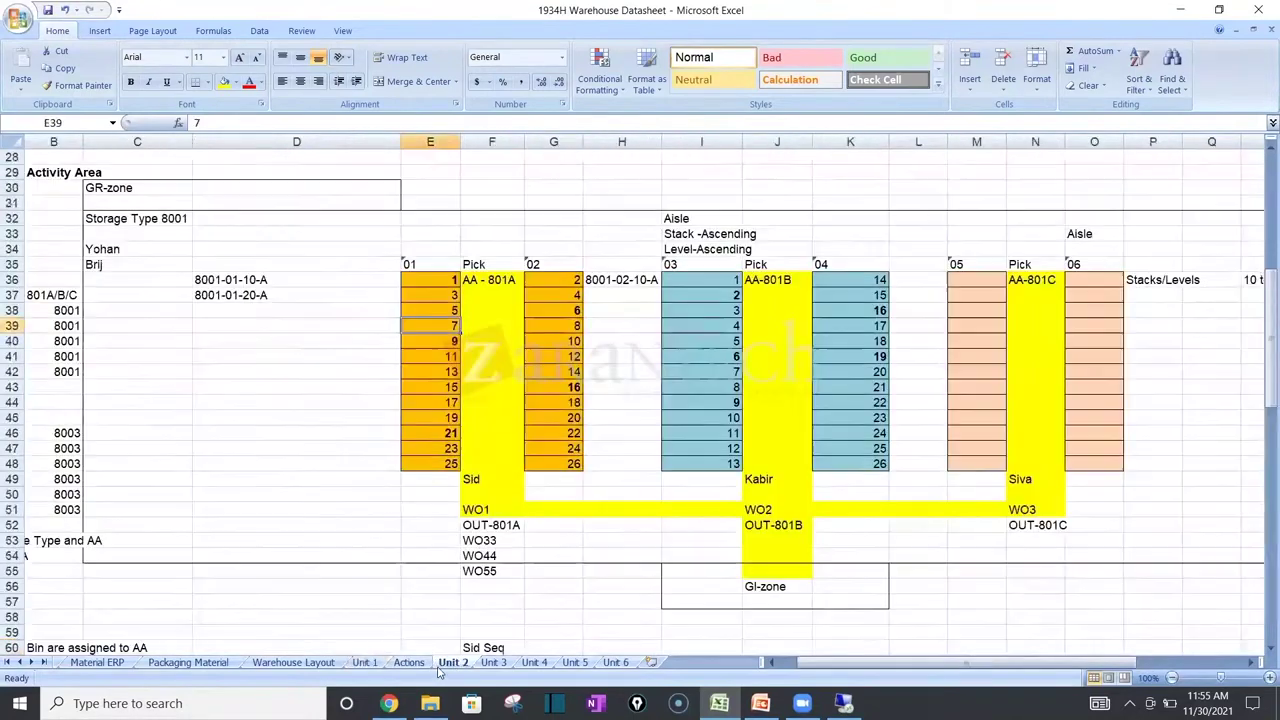
pyautogui.click(560, 476)
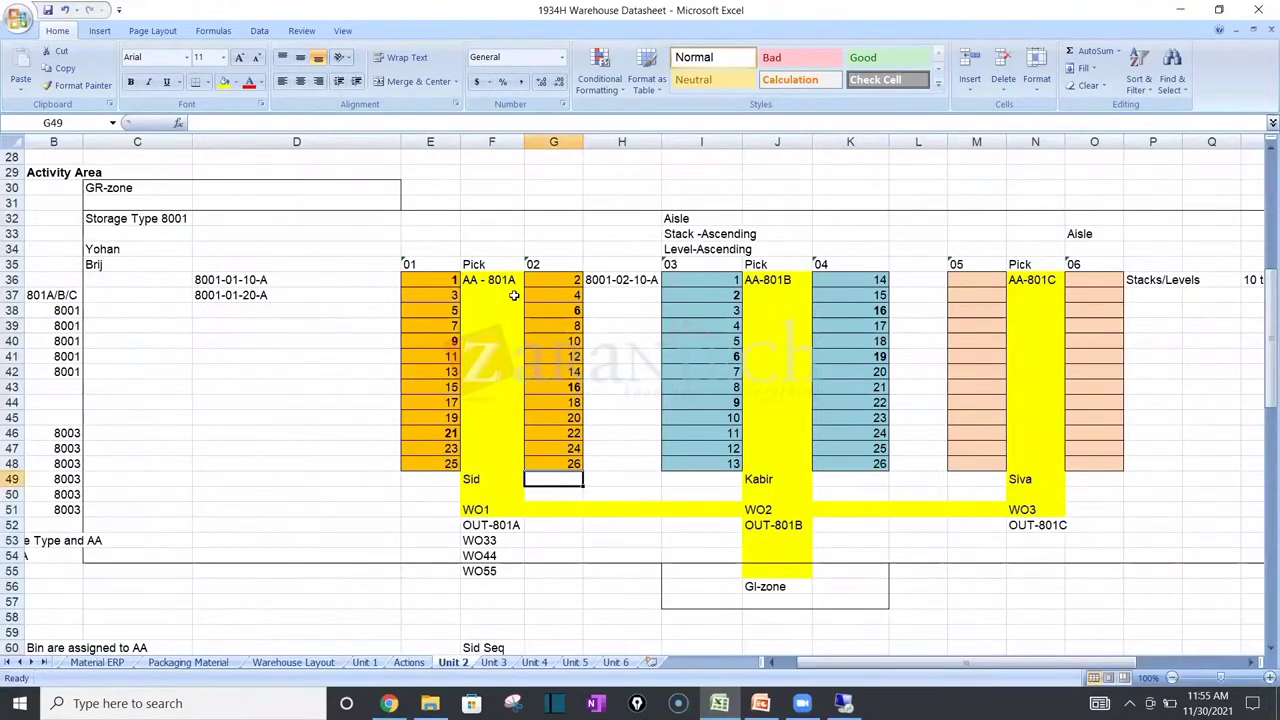
pyautogui.click(480, 479)
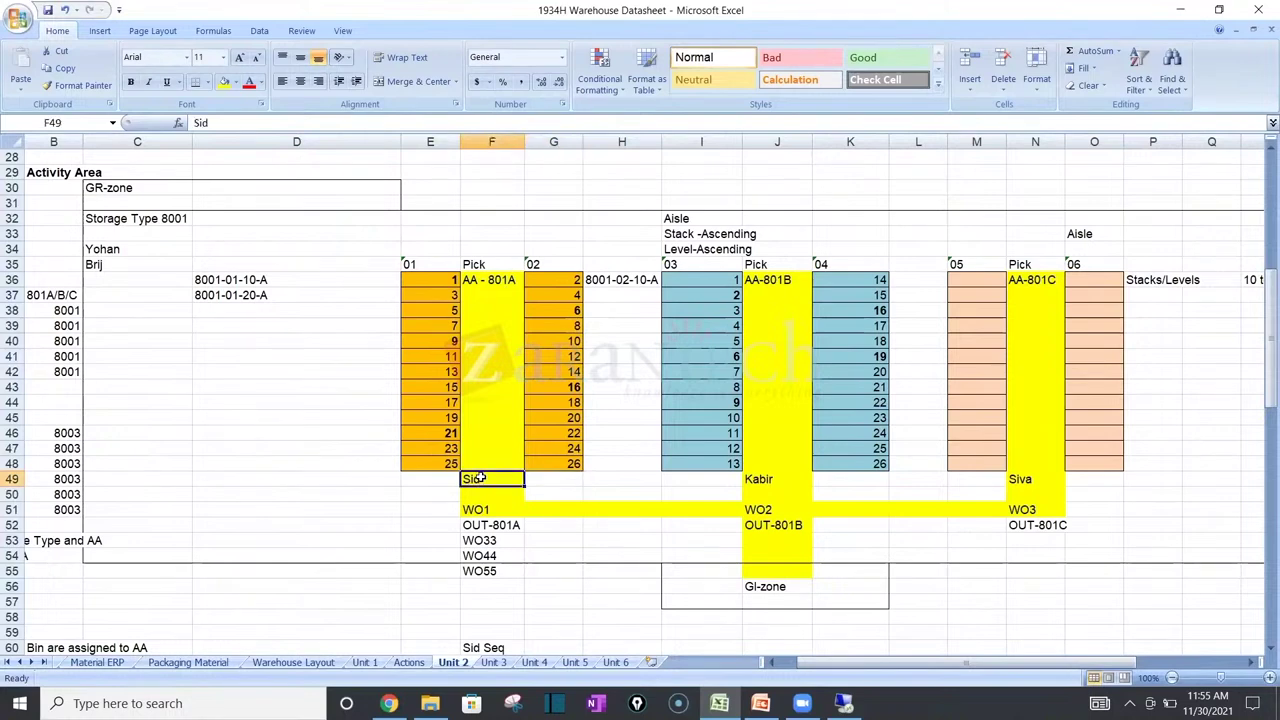
pyautogui.click(491, 340)
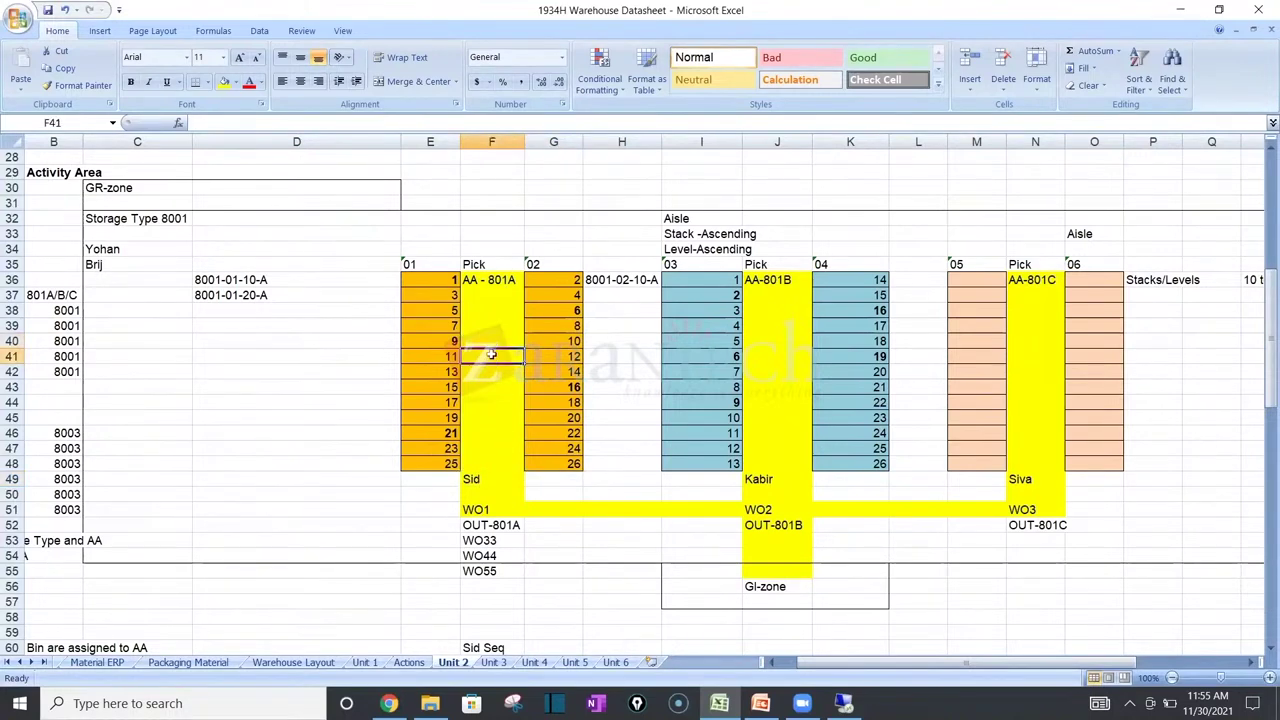
pyautogui.click(368, 331)
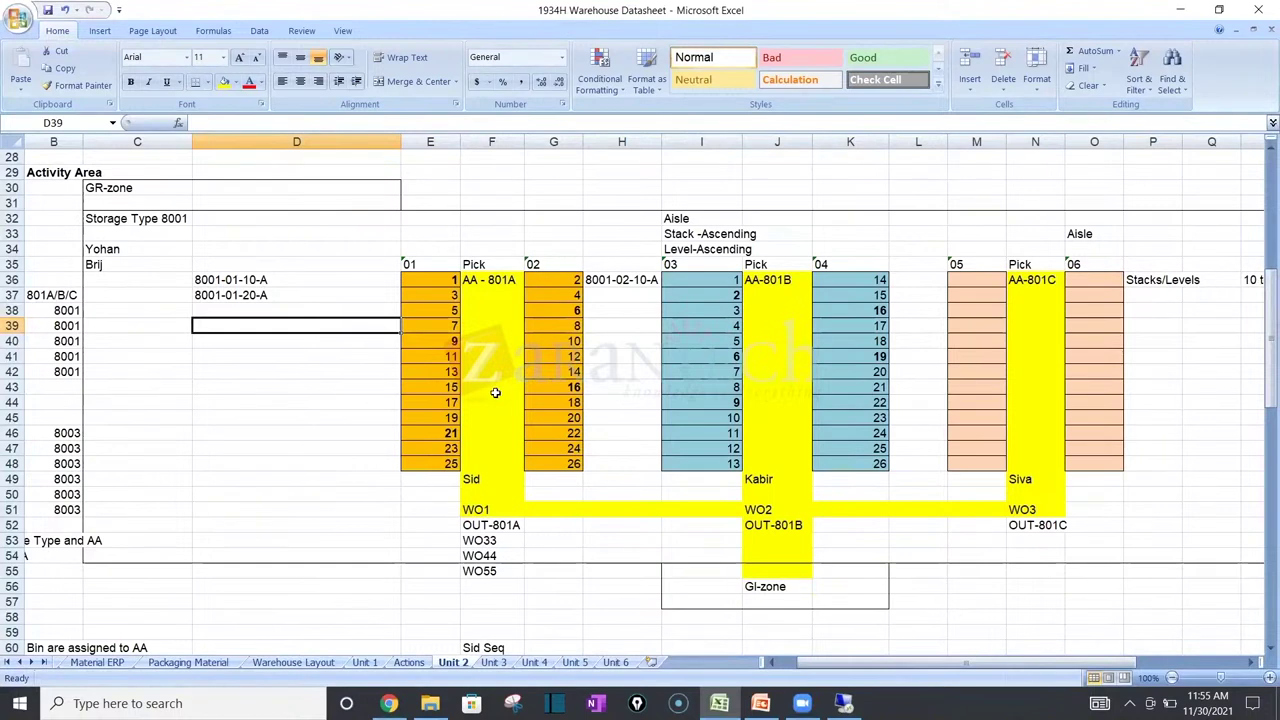
pyautogui.click(428, 282)
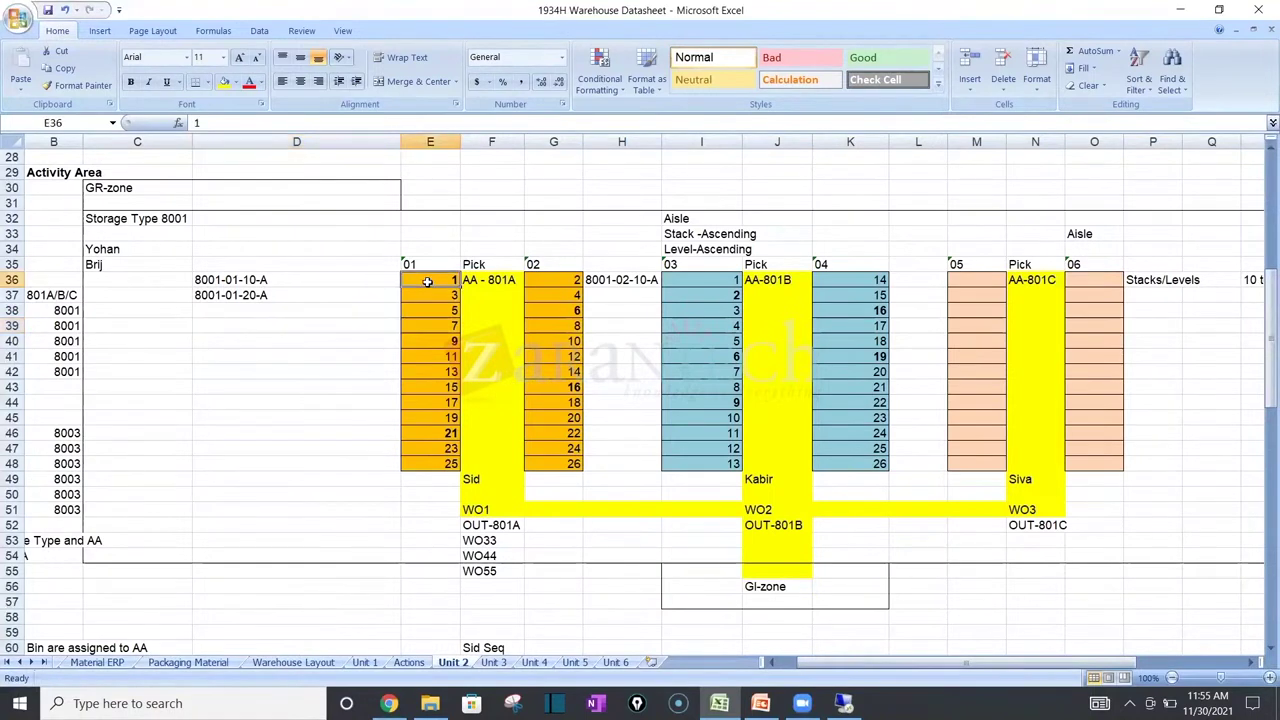
pyautogui.rightClick(428, 282)
pyautogui.press('Escape')
pyautogui.click(471, 478)
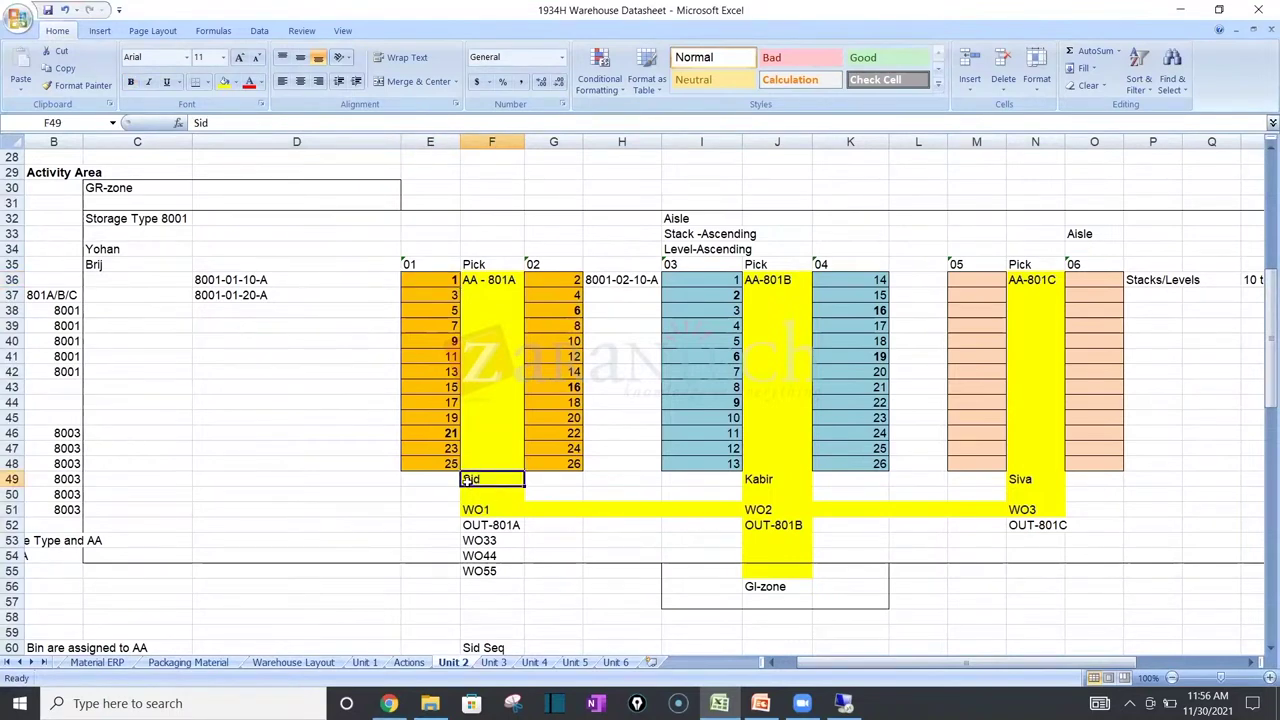
# Step: Enter WO 1, WO2 and Wo3 in cells D41 to D43 of the Unit 2 sheet
pyautogui.click(467, 492)
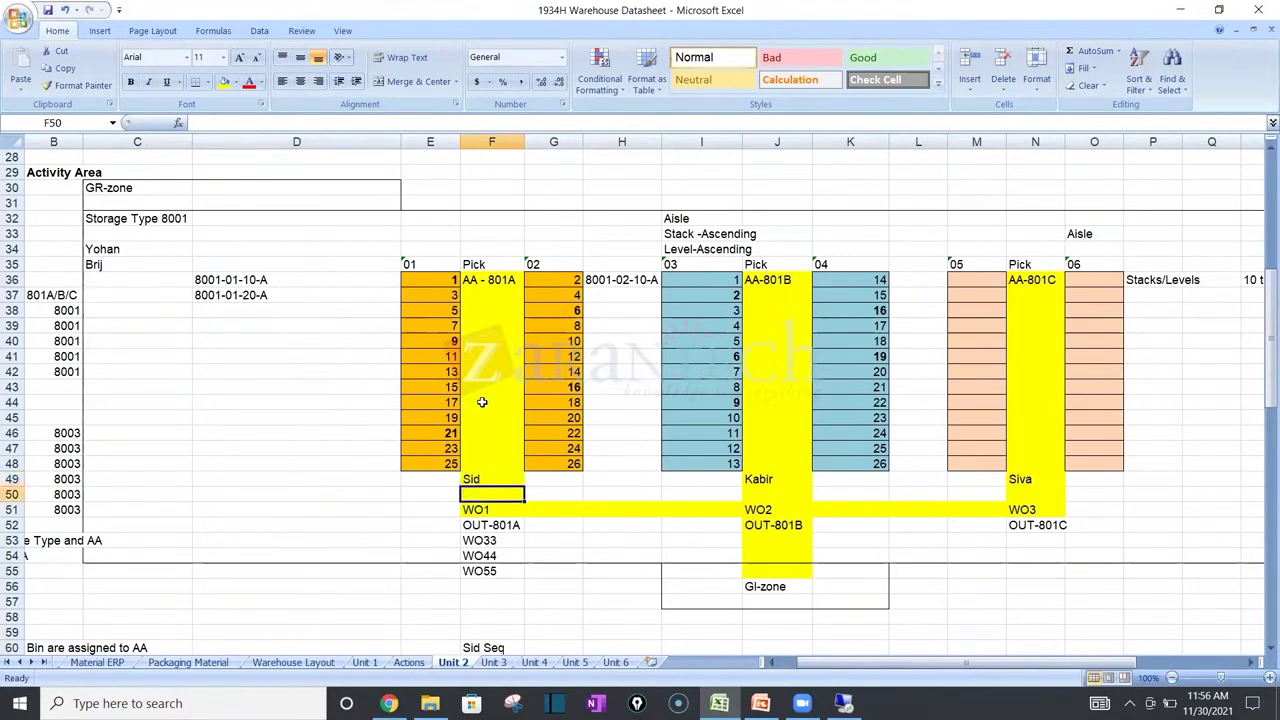
pyautogui.click(270, 358)
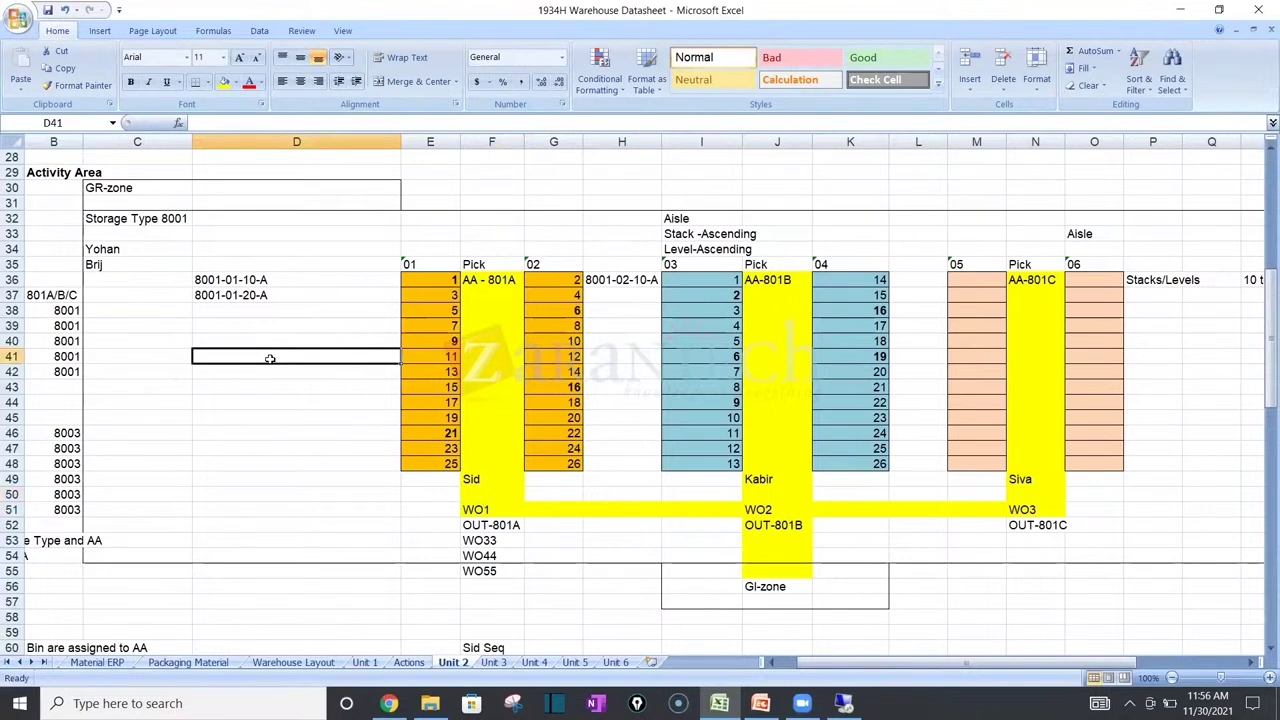
pyautogui.write('WO 1')
pyautogui.press('Return')
pyautogui.write('WO2')
pyautogui.press('Return')
pyautogui.write('Wo3')
pyautogui.press('Return')
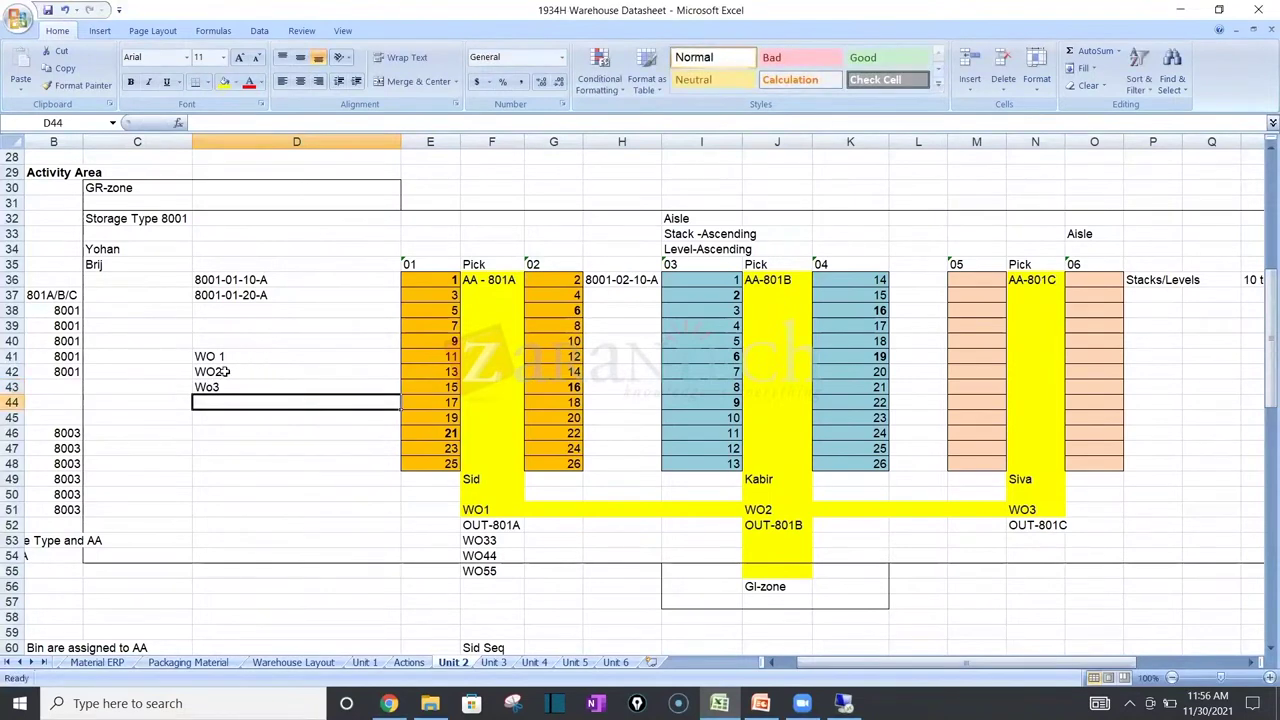
# Step: Review the WO 1 and WO2 entries, then go back to the remote session
pyautogui.click(496, 480)
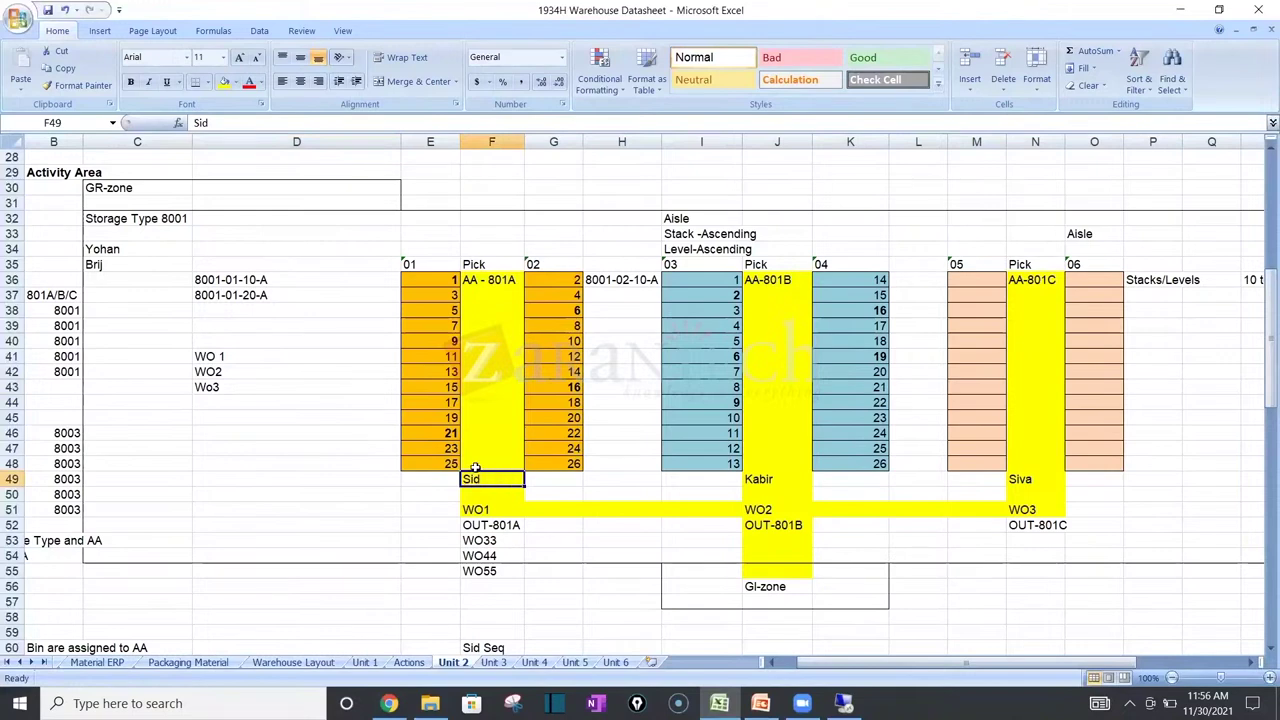
pyautogui.click(212, 356)
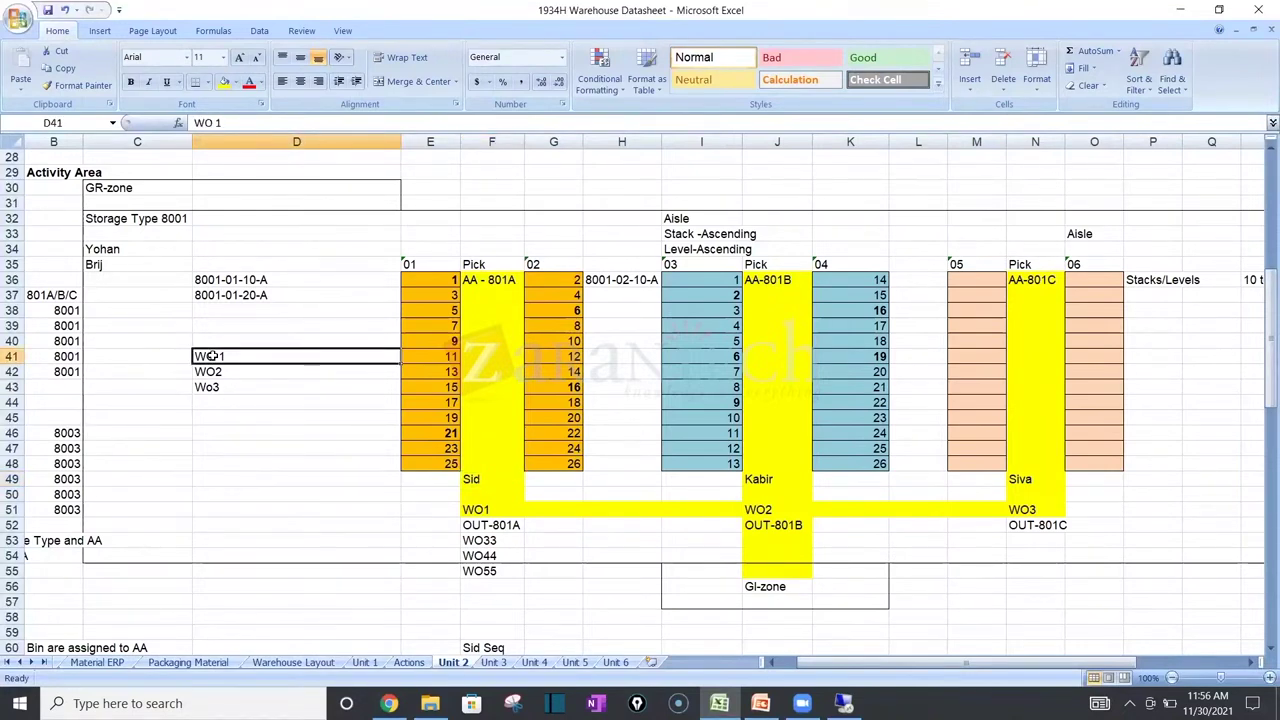
pyautogui.click(247, 373)
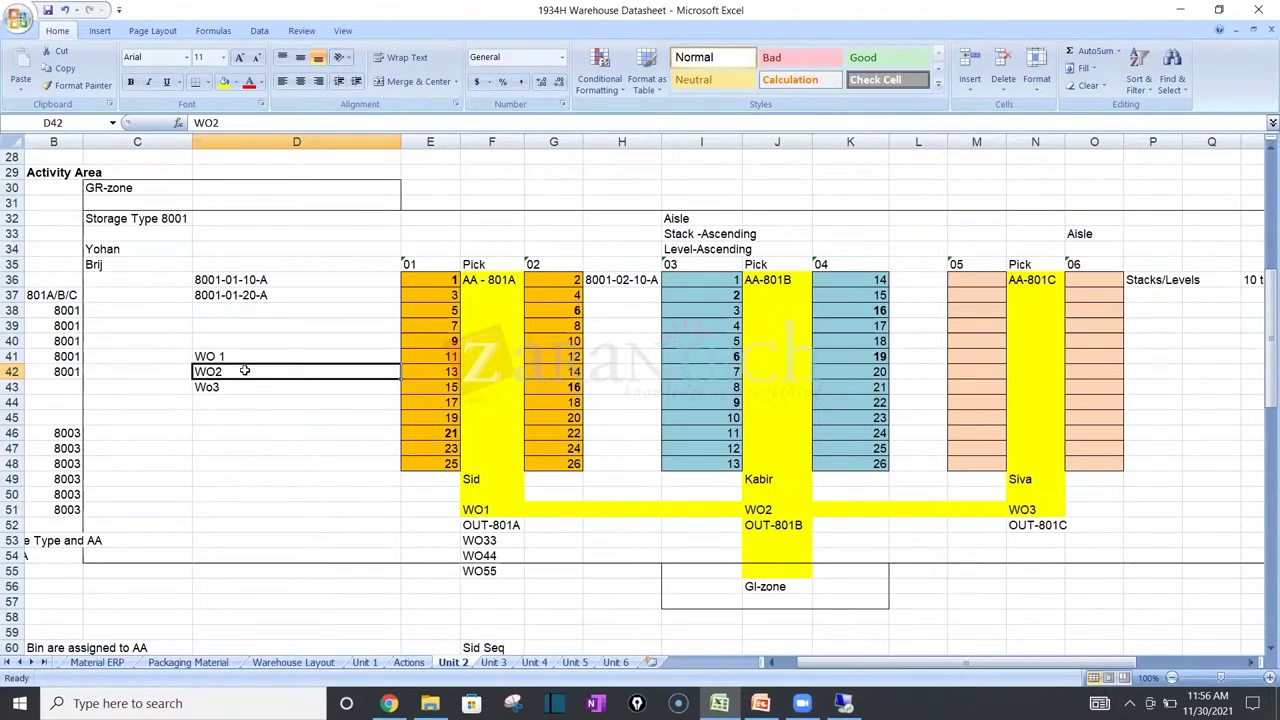
pyautogui.click(235, 356)
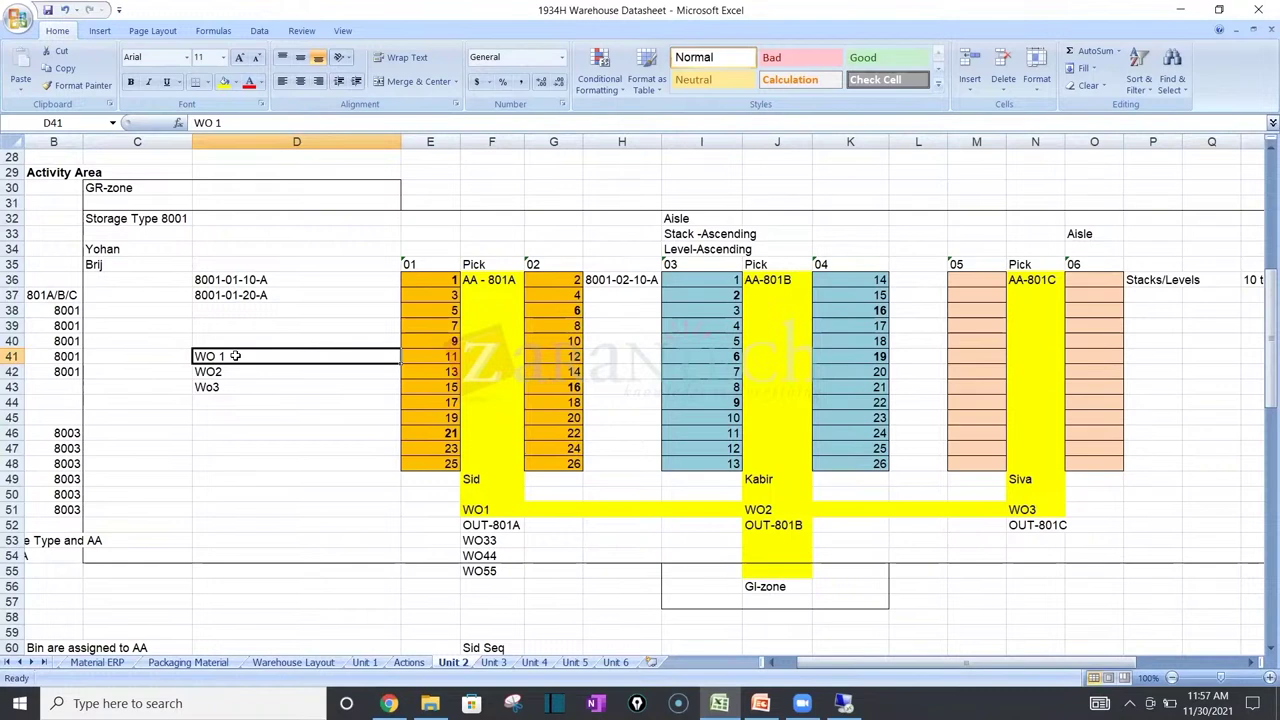
pyautogui.press('Down')
pyautogui.press('Down')
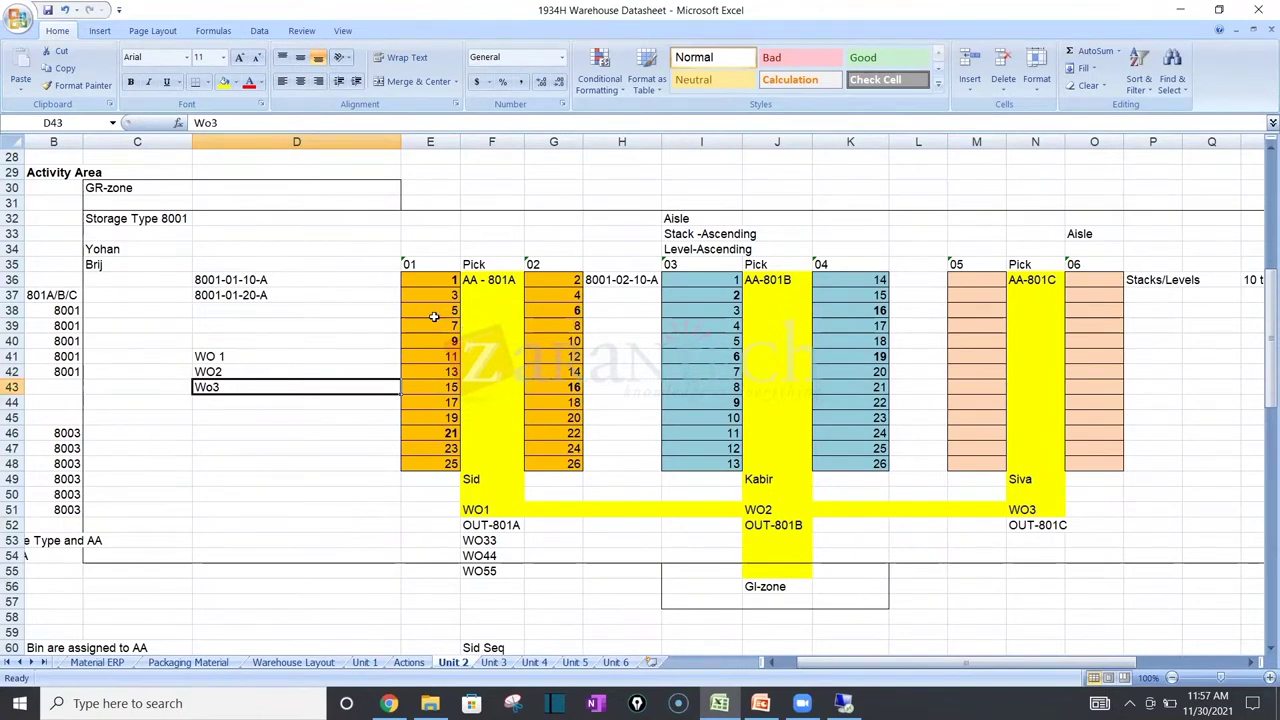
pyautogui.click(843, 703)
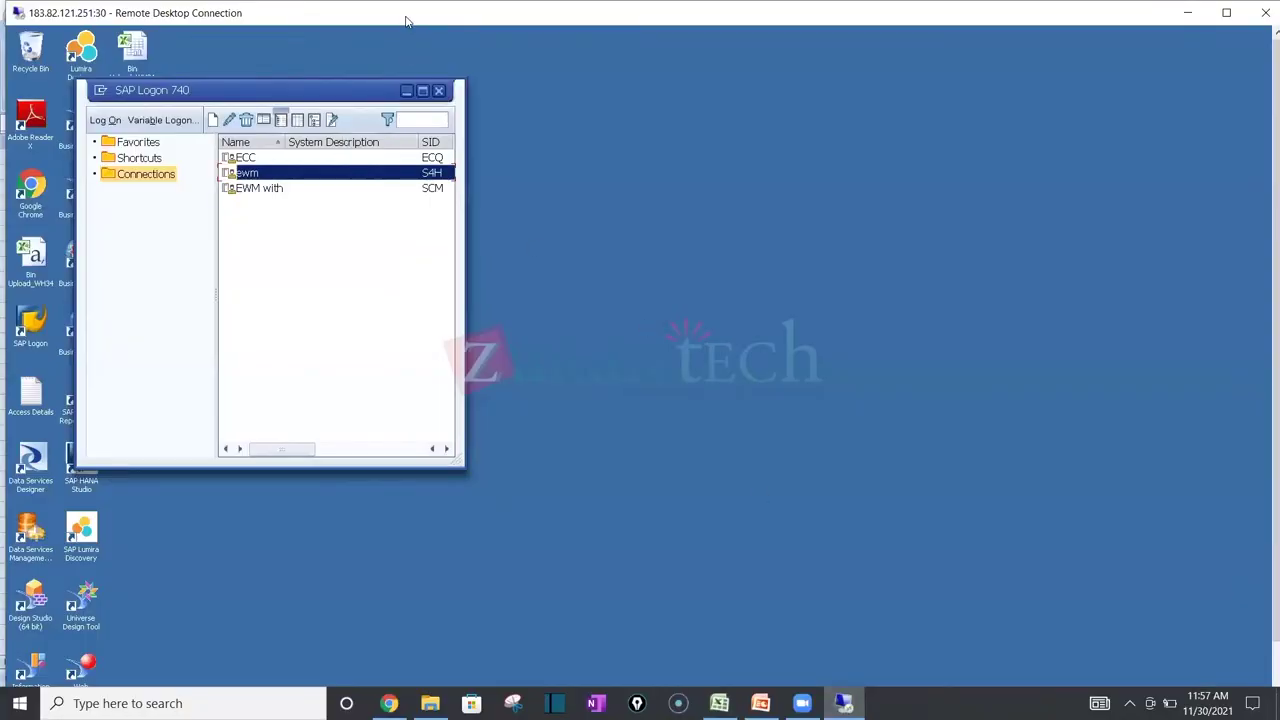
# Step: Log on to the ewm system with user name and password, retrying after one failed password
pyautogui.doubleClick(405, 20)
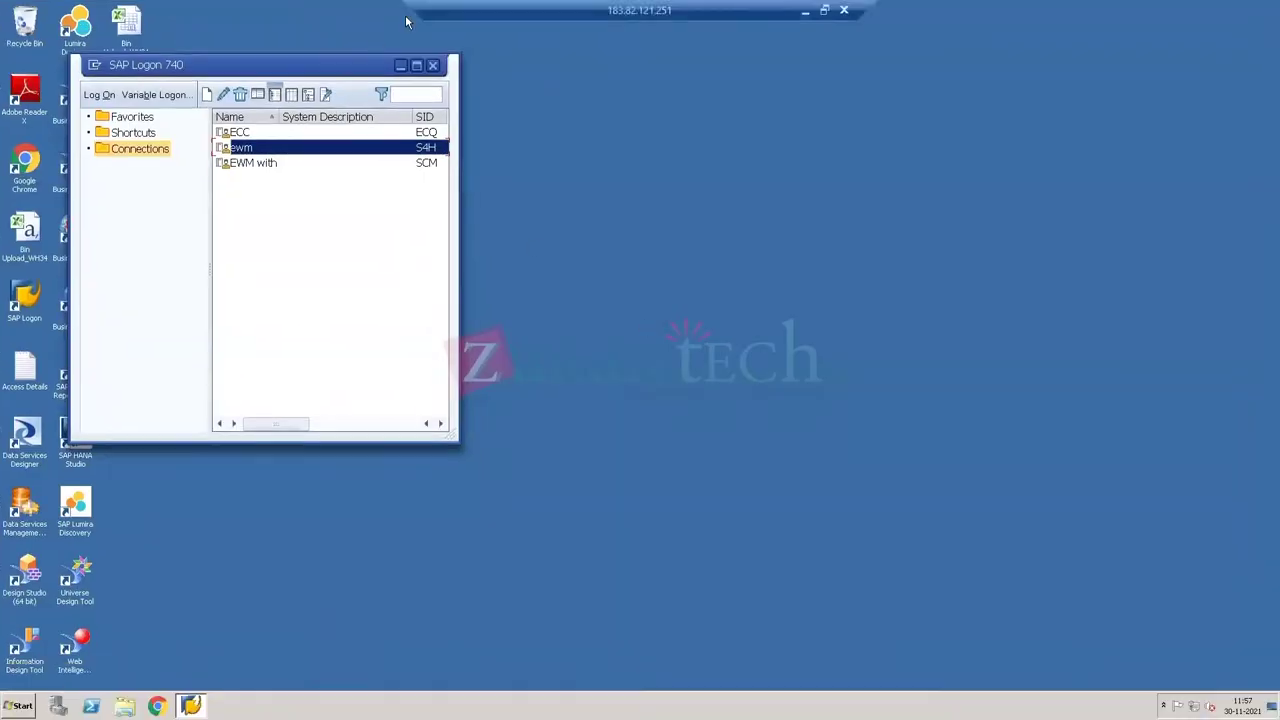
pyautogui.doubleClick(297, 150)
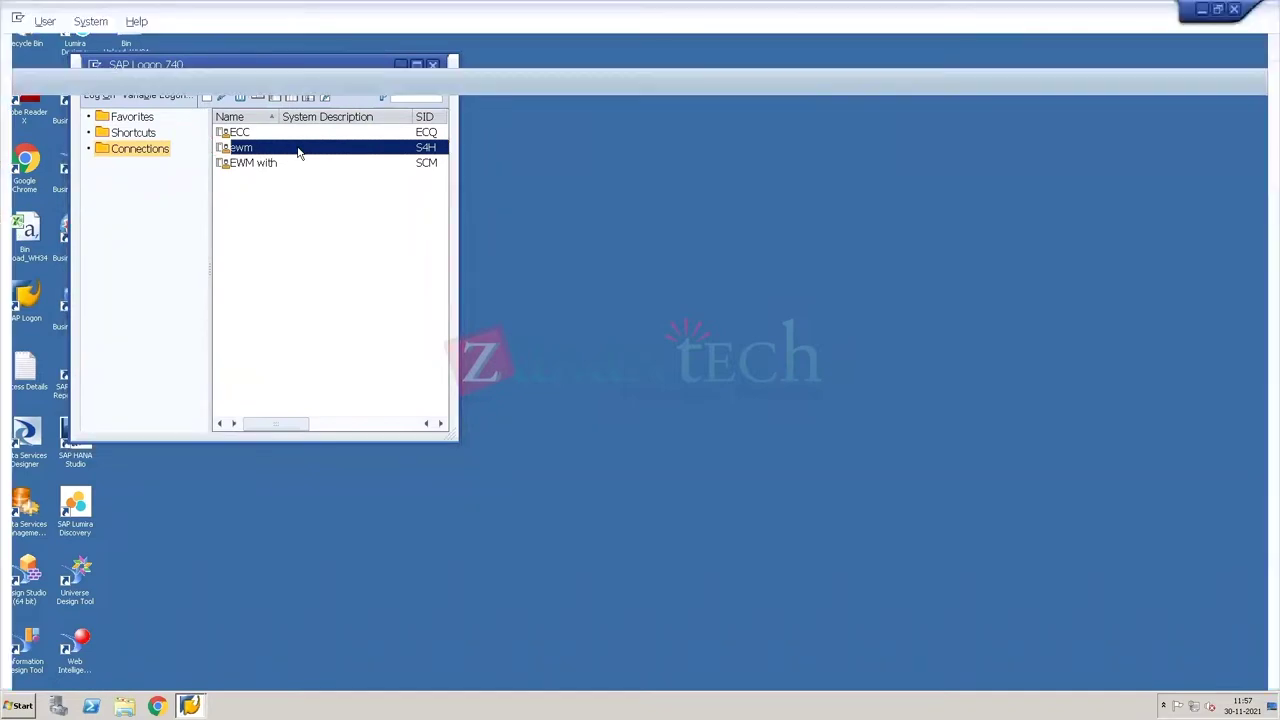
pyautogui.write('e')
pyautogui.press('Down')
pyautogui.press('Return')
pyautogui.press('Tab')
pyautogui.write('******')
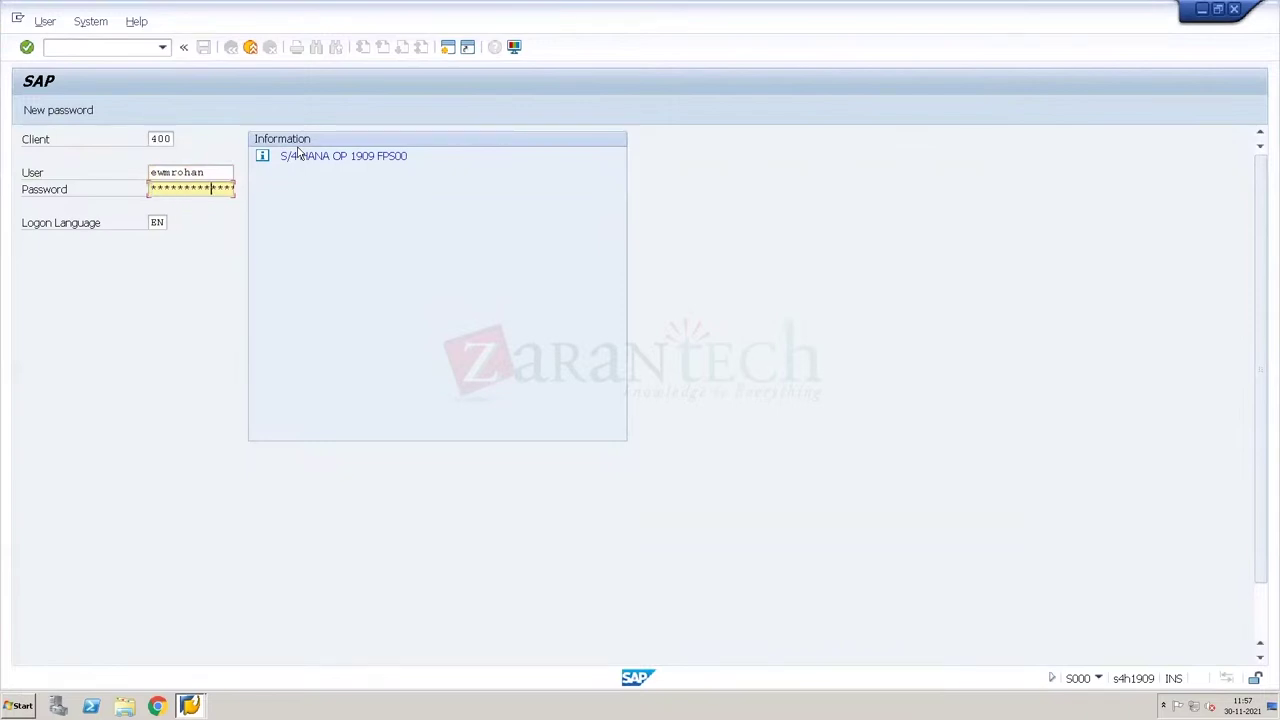
pyautogui.press('Return')
pyautogui.write('*******')
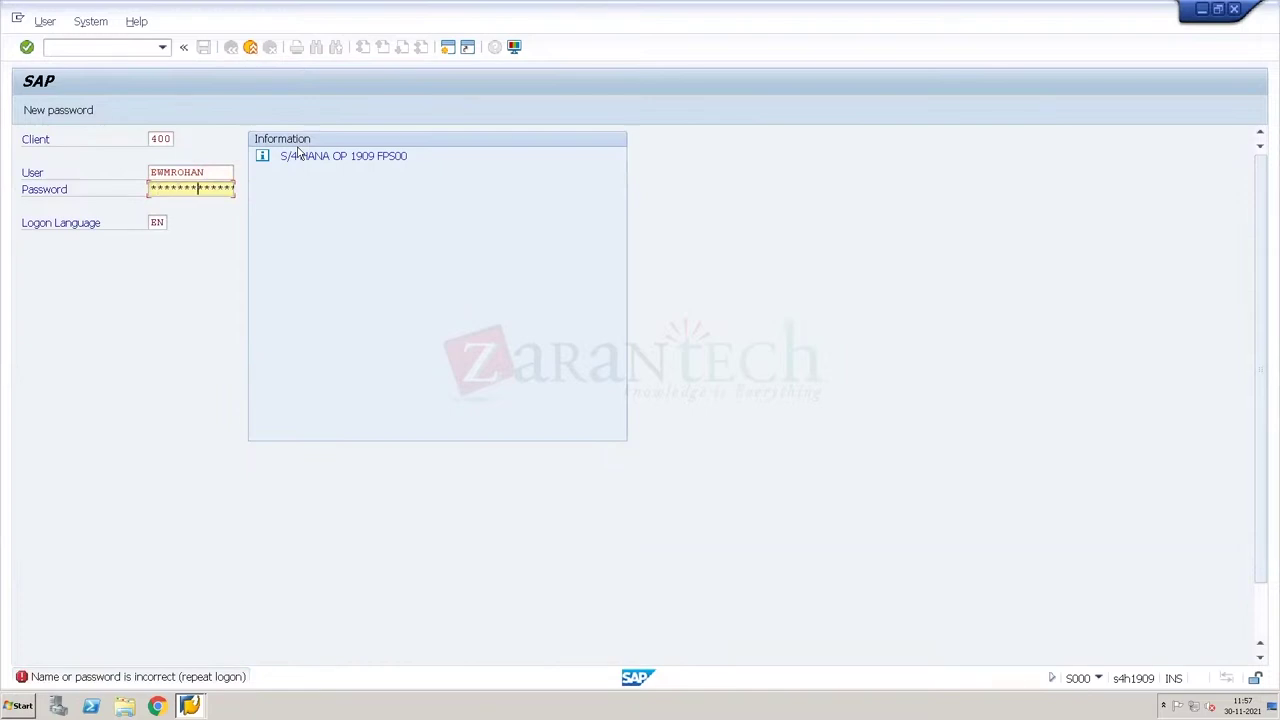
pyautogui.press('Return')
pyautogui.press('Return')
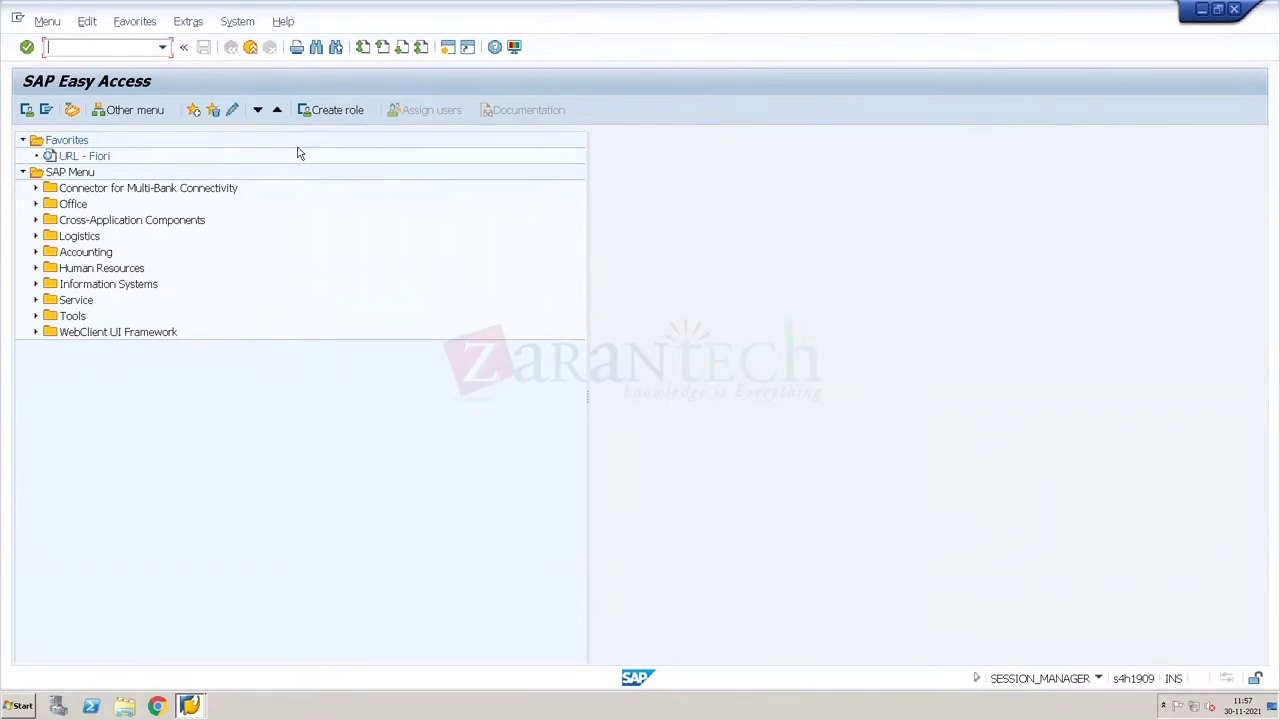
# Step: Start SPRO and open the SAP Reference IMG
pyautogui.write('spro')
pyautogui.press('Return')
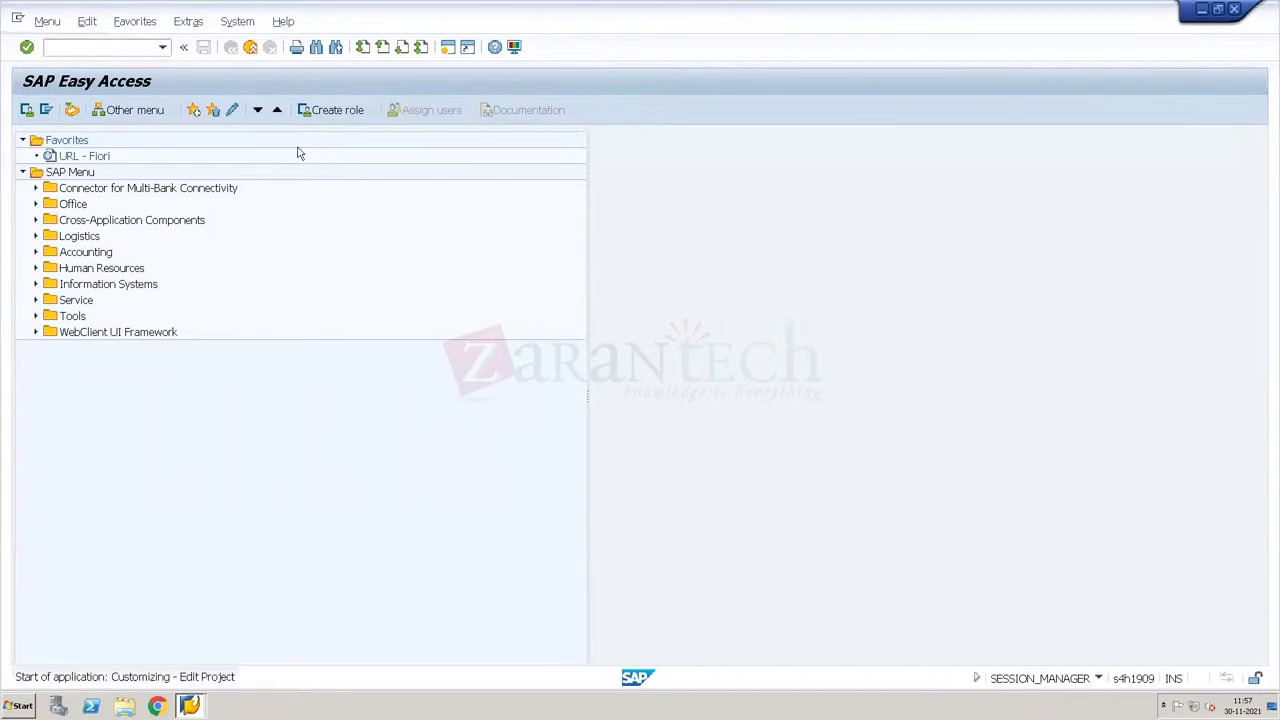
pyautogui.click(50, 108)
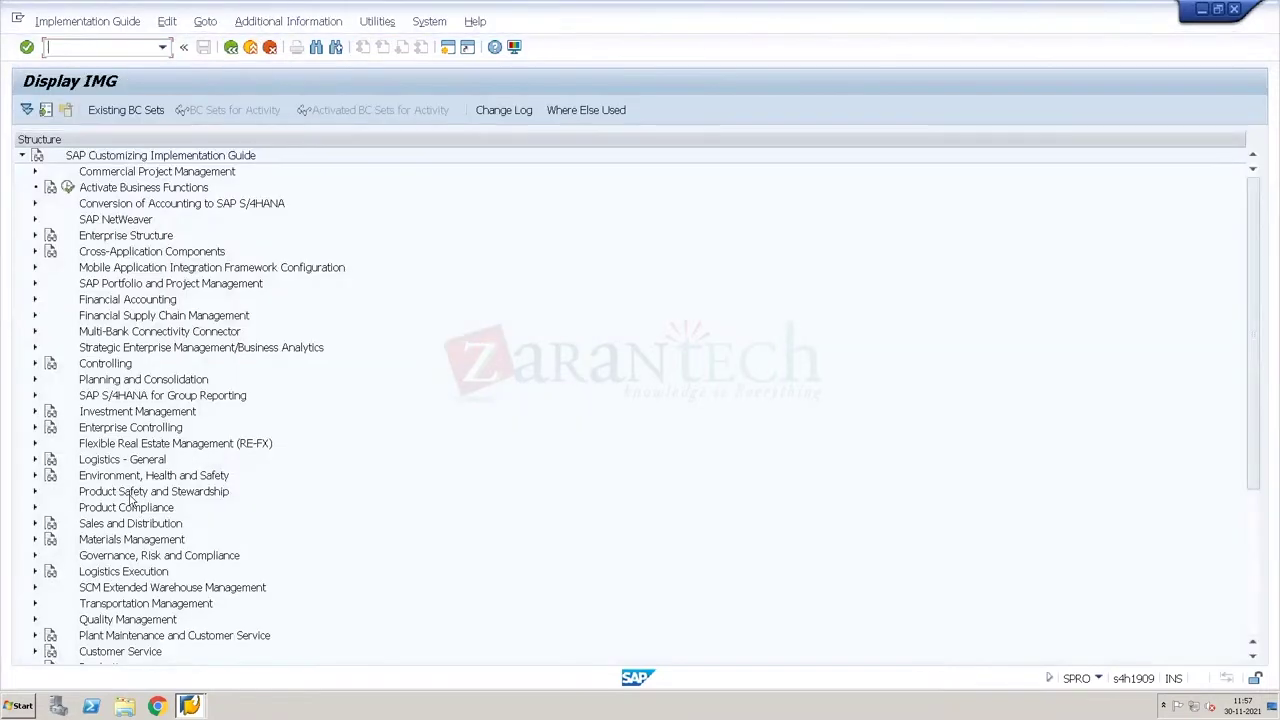
pyautogui.click(130, 493)
pyautogui.press('Down')
pyautogui.press('Down')
pyautogui.press('Down')
pyautogui.press('Down')
pyautogui.press('Down')
pyautogui.press('Down')
pyautogui.press('Down')
pyautogui.press('Down')
pyautogui.press('Down')
pyautogui.press('Down')
pyautogui.press('Down')
pyautogui.press('Down')
pyautogui.press('Down')
pyautogui.press('Down')
pyautogui.press('Down')
pyautogui.press('Down')
pyautogui.press('Down')
pyautogui.press('Down')
pyautogui.press('Down')
pyautogui.press('Down')
pyautogui.press('Down')
pyautogui.press('Down')
pyautogui.press('Down')
pyautogui.press('Down')
pyautogui.press('Down')
pyautogui.press('Down')
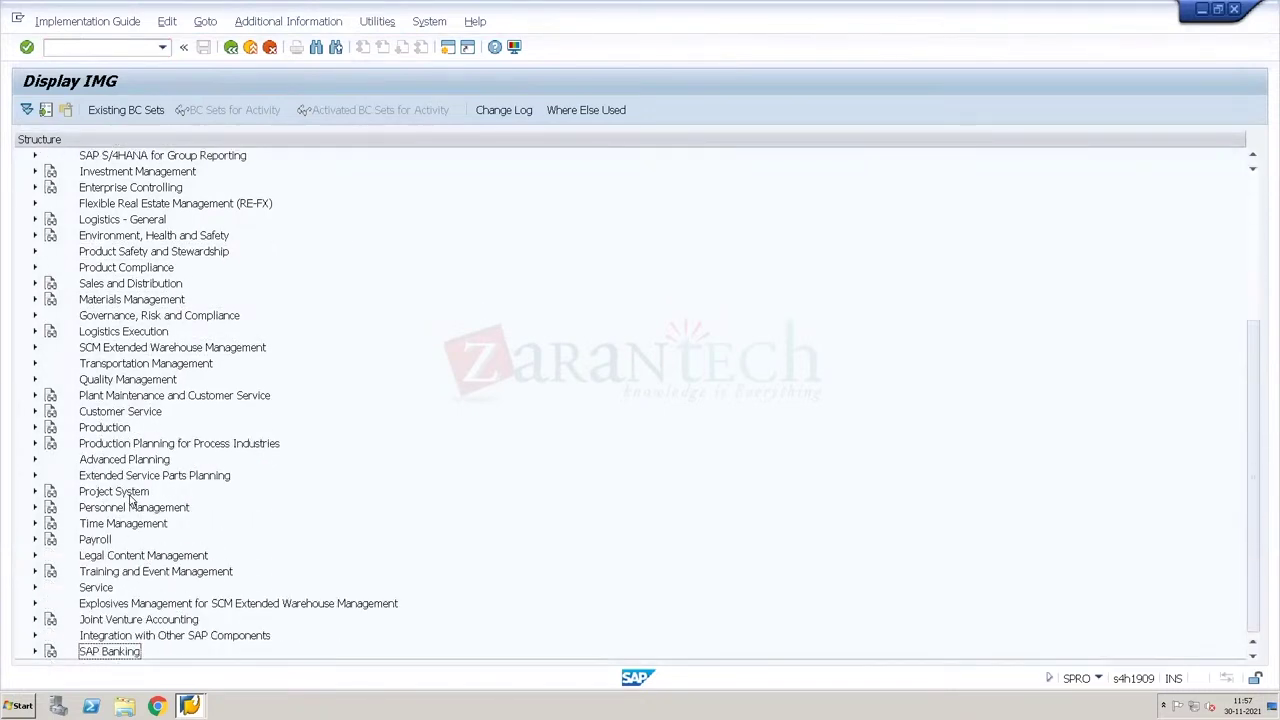
# Step: Expand EWM > Cross-Process Settings > Warehouse Order and run Define Creation Rule for Warehouse Orders
pyautogui.click(35, 348)
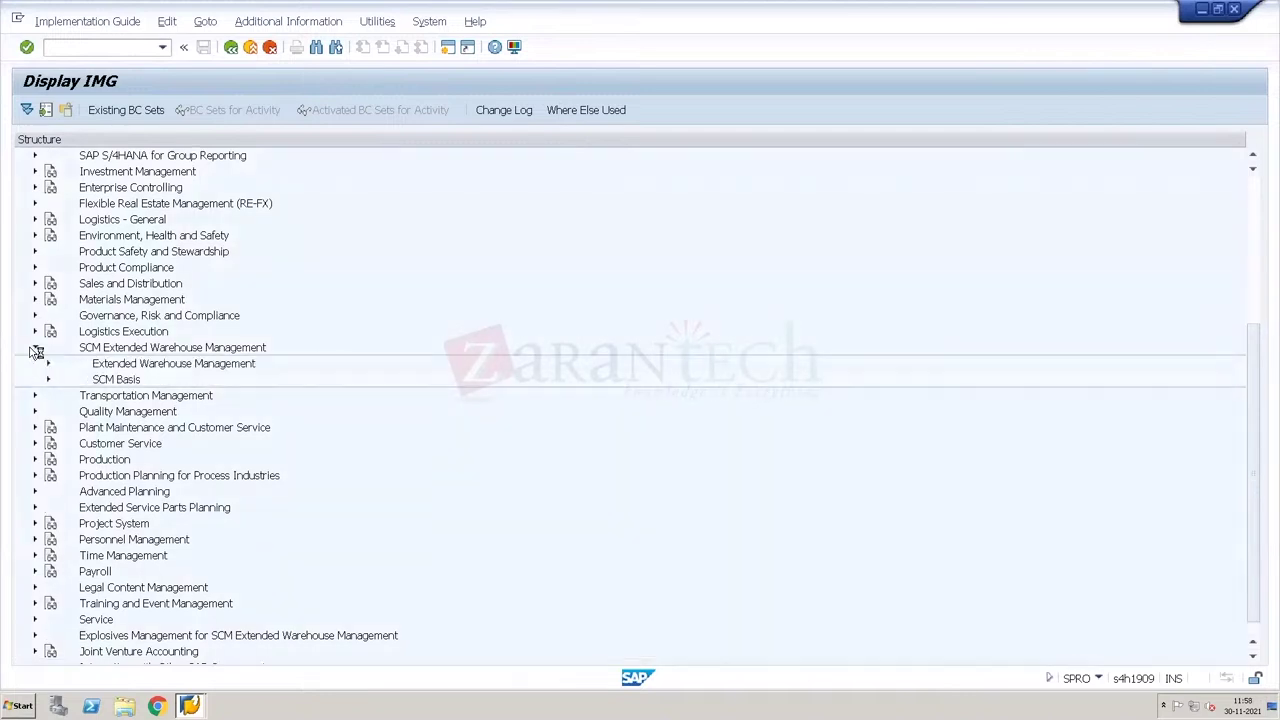
pyautogui.click(48, 364)
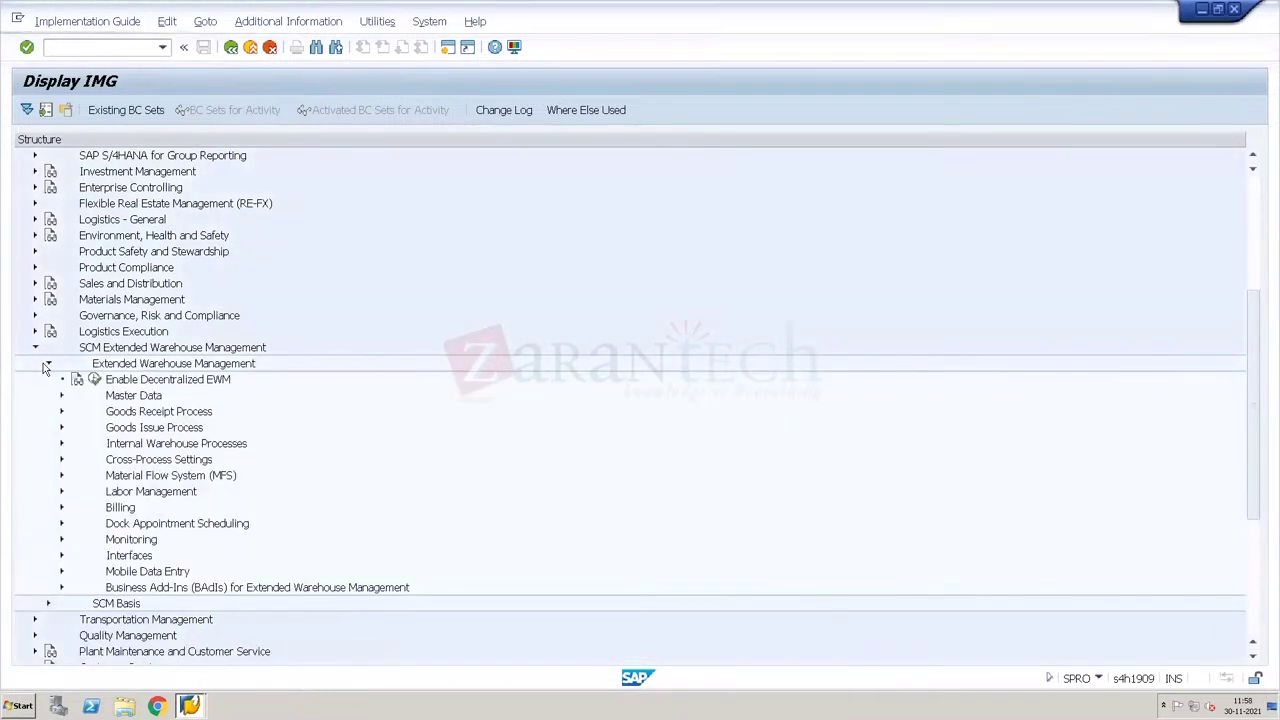
pyautogui.click(158, 449)
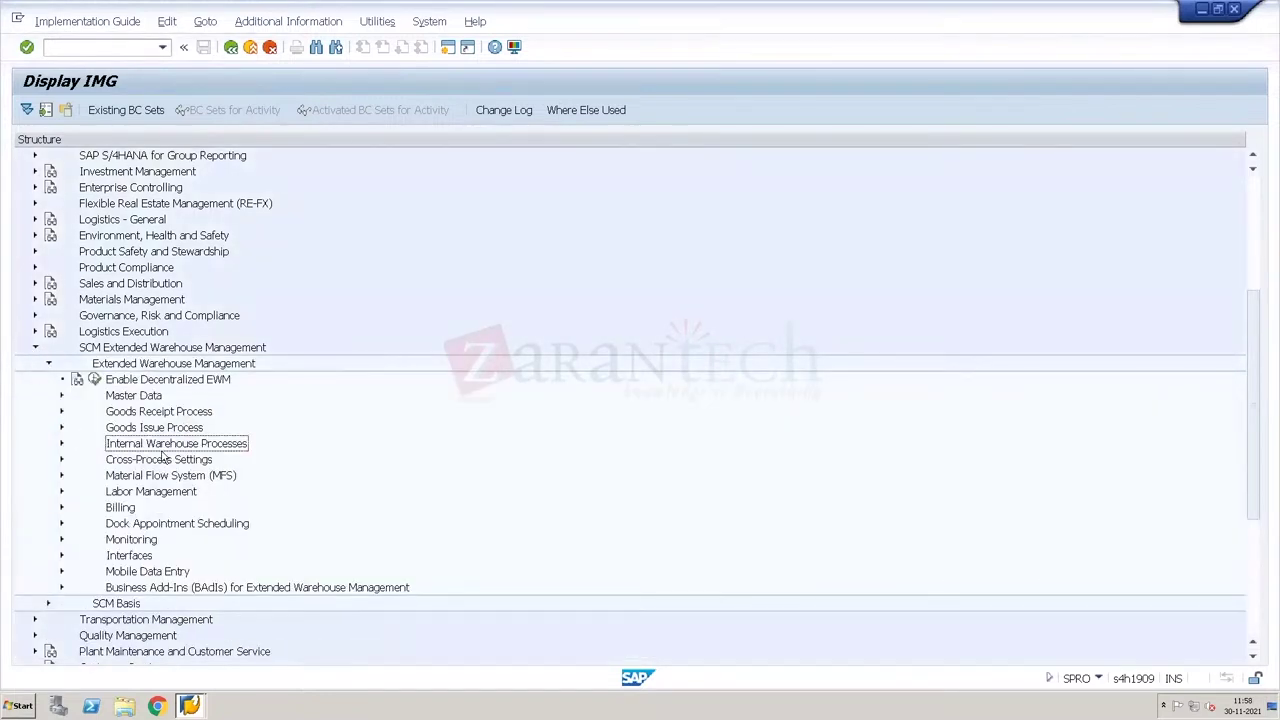
pyautogui.click(61, 459)
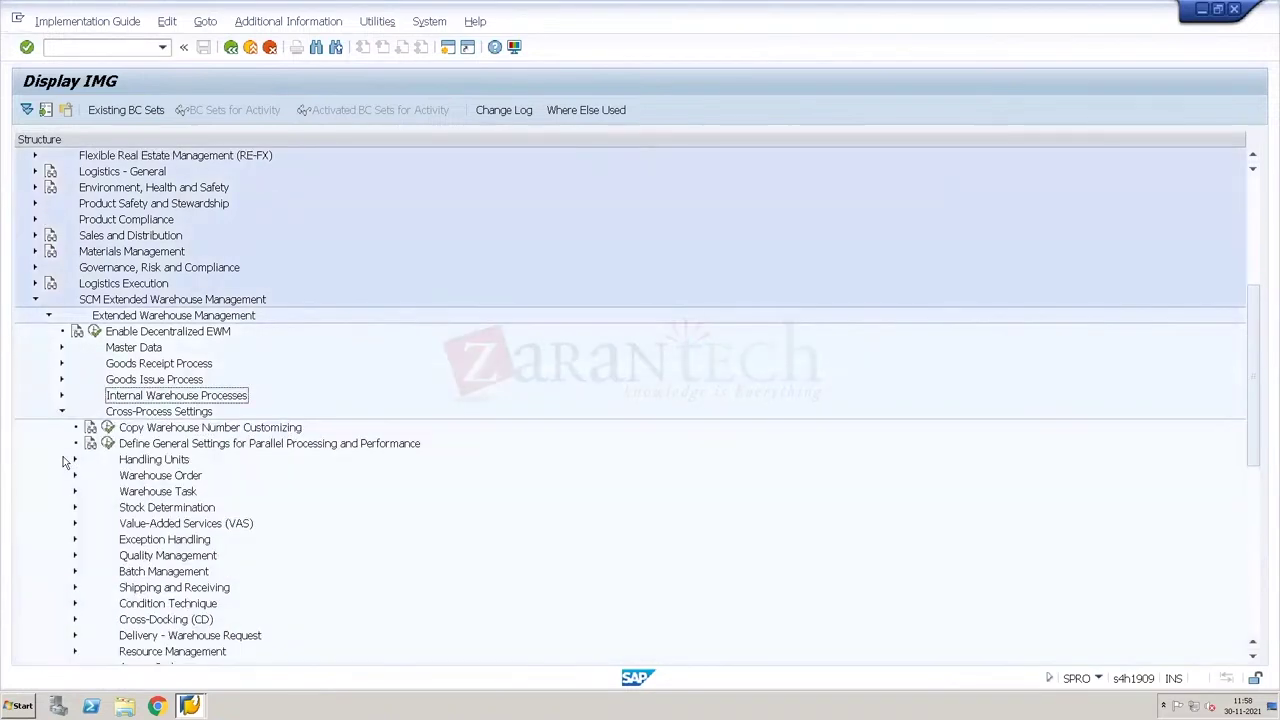
pyautogui.click(74, 475)
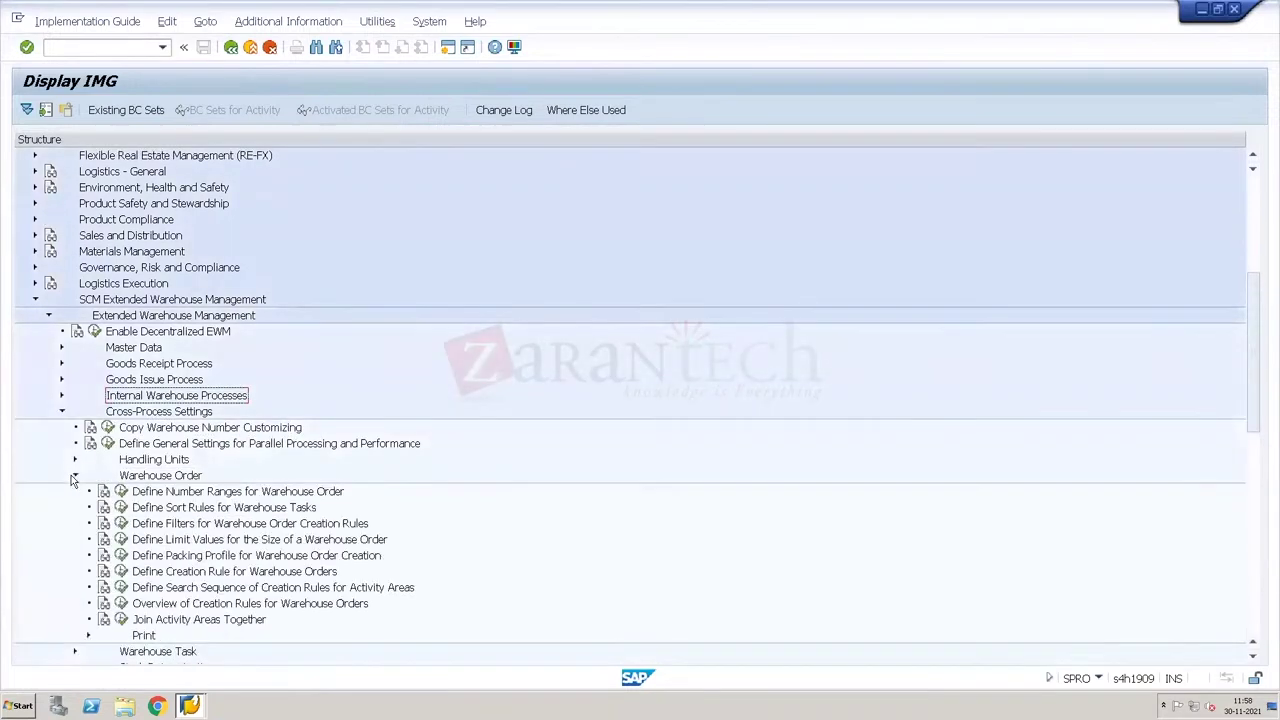
pyautogui.click(186, 574)
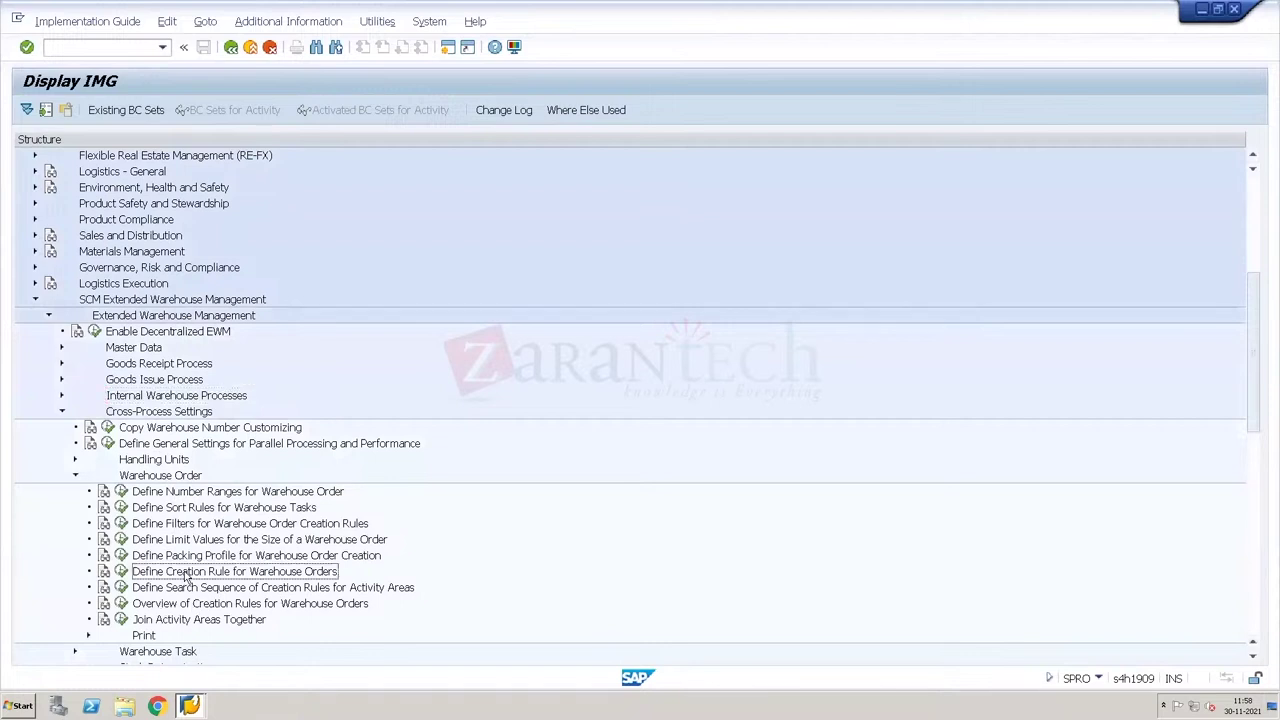
pyautogui.click(122, 571)
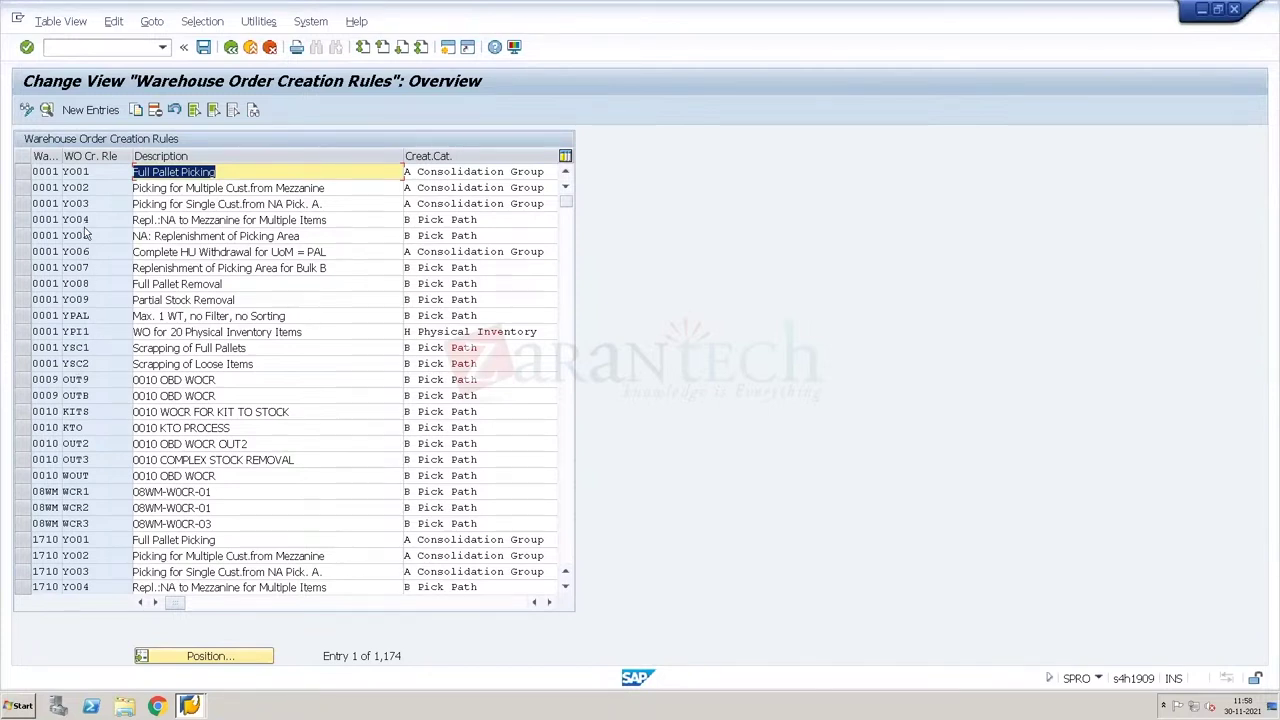
# Step: Copy rule Y004 into new WH34 rule O001 described 'Creation Rule for Outbound'
pyautogui.click(27, 224)
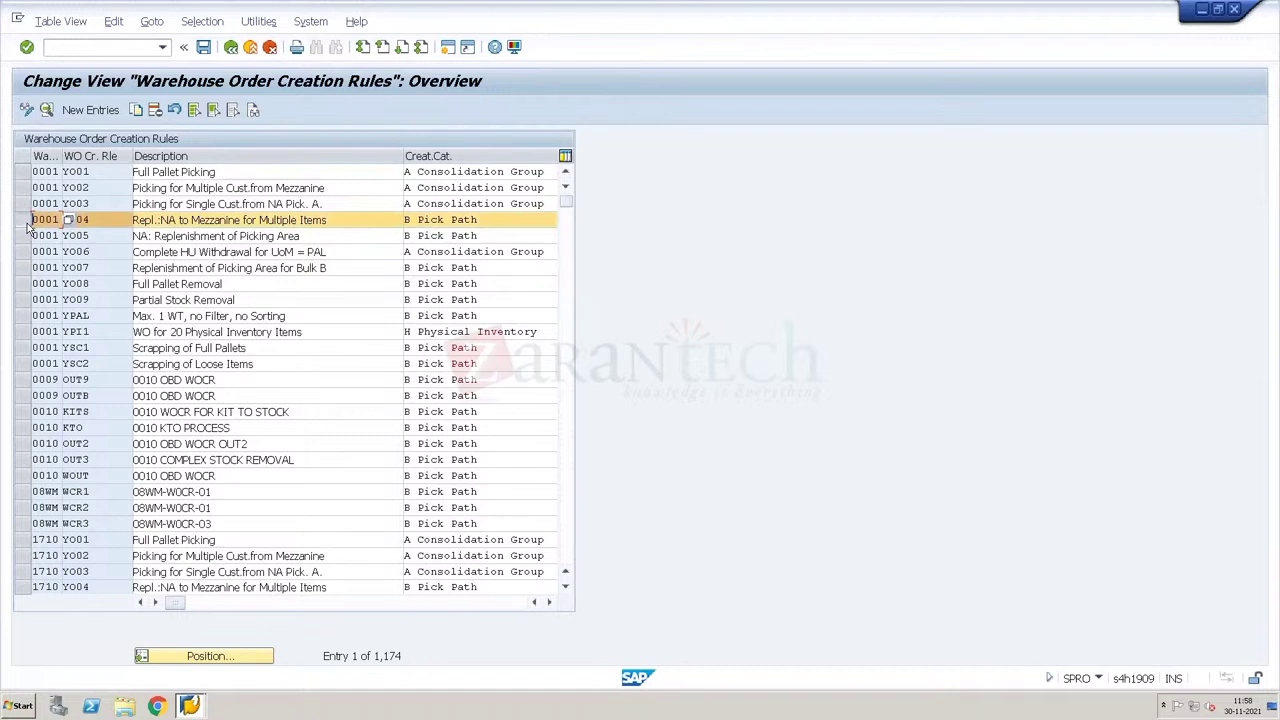
pyautogui.click(137, 111)
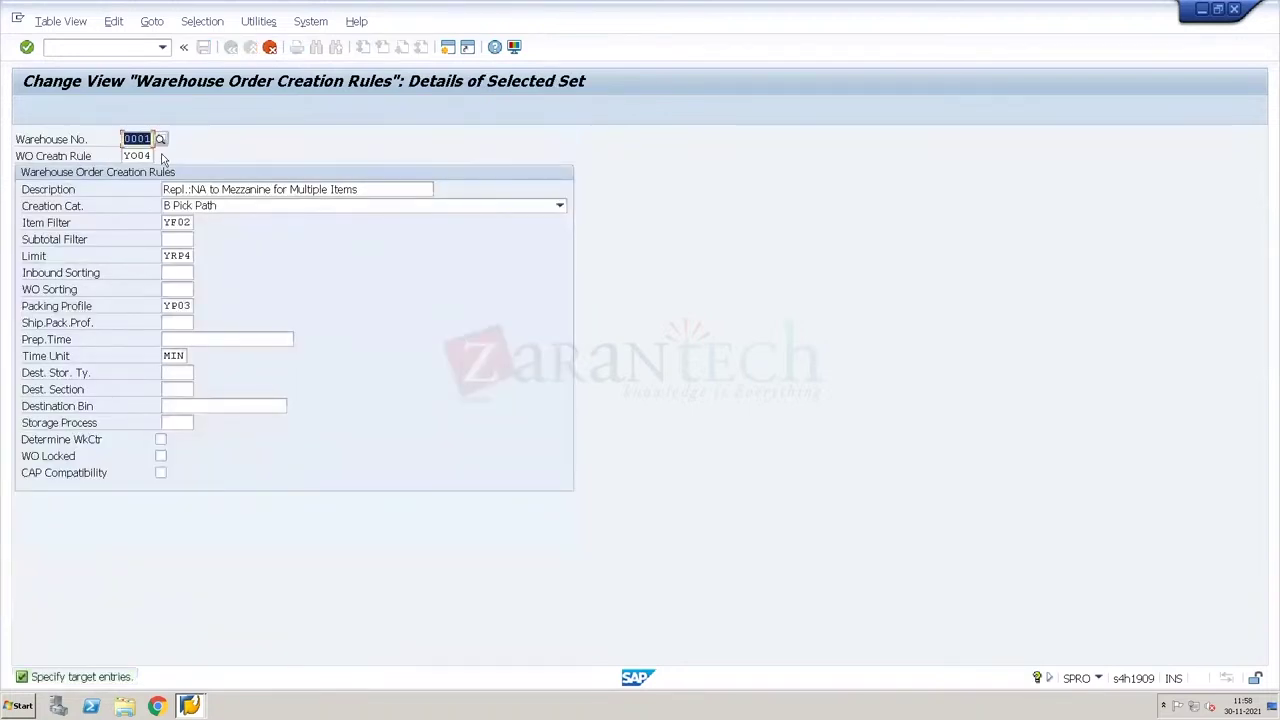
pyautogui.write('WH34')
pyautogui.press('Tab')
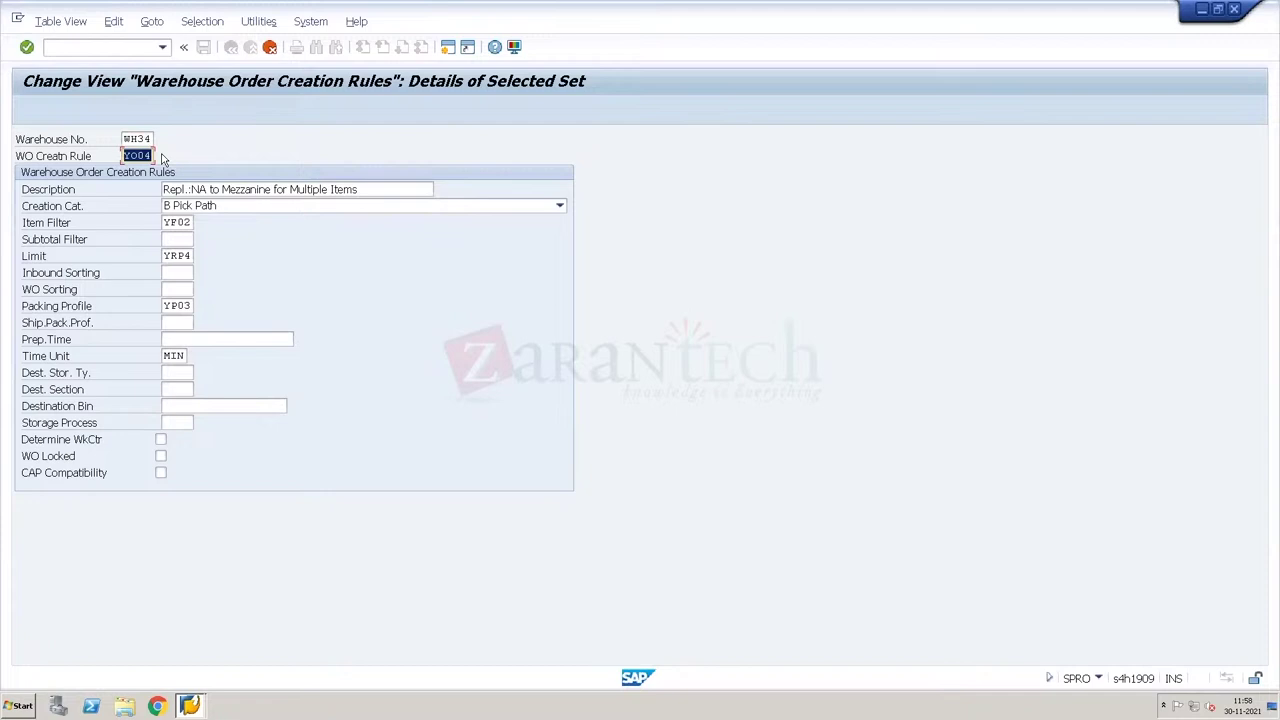
pyautogui.write('0001')
pyautogui.press('Tab')
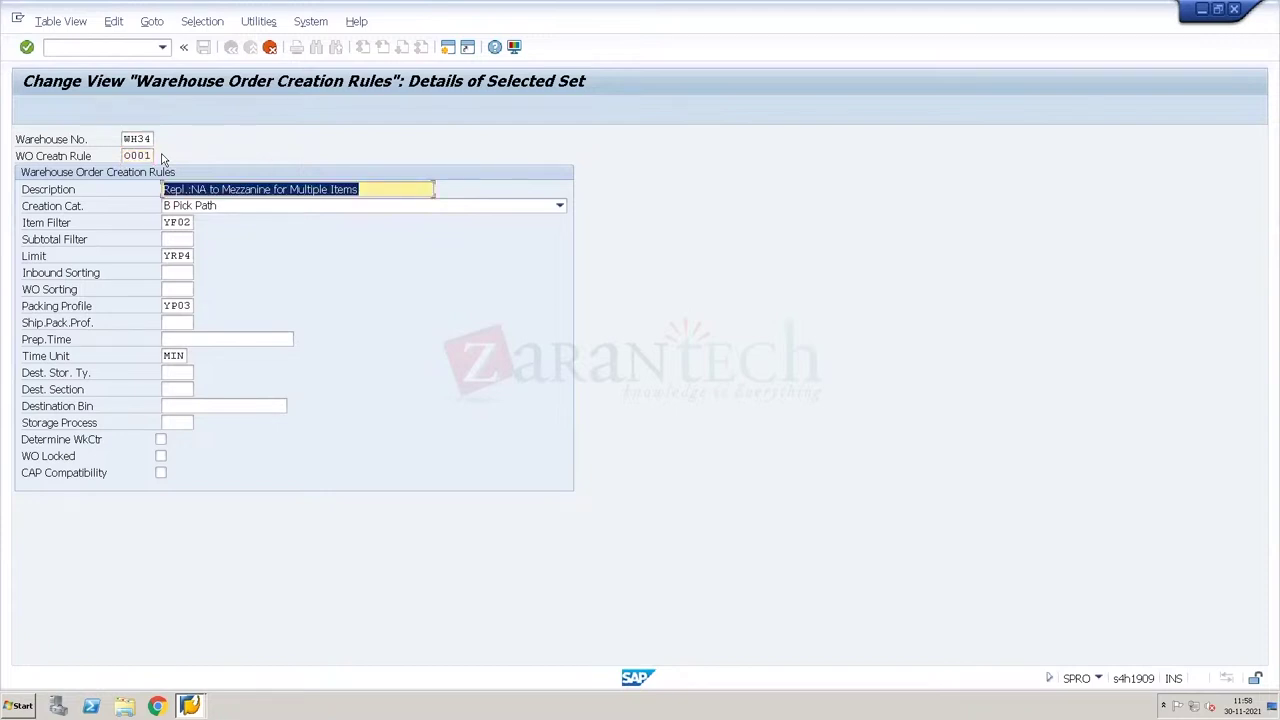
pyautogui.write('Create')
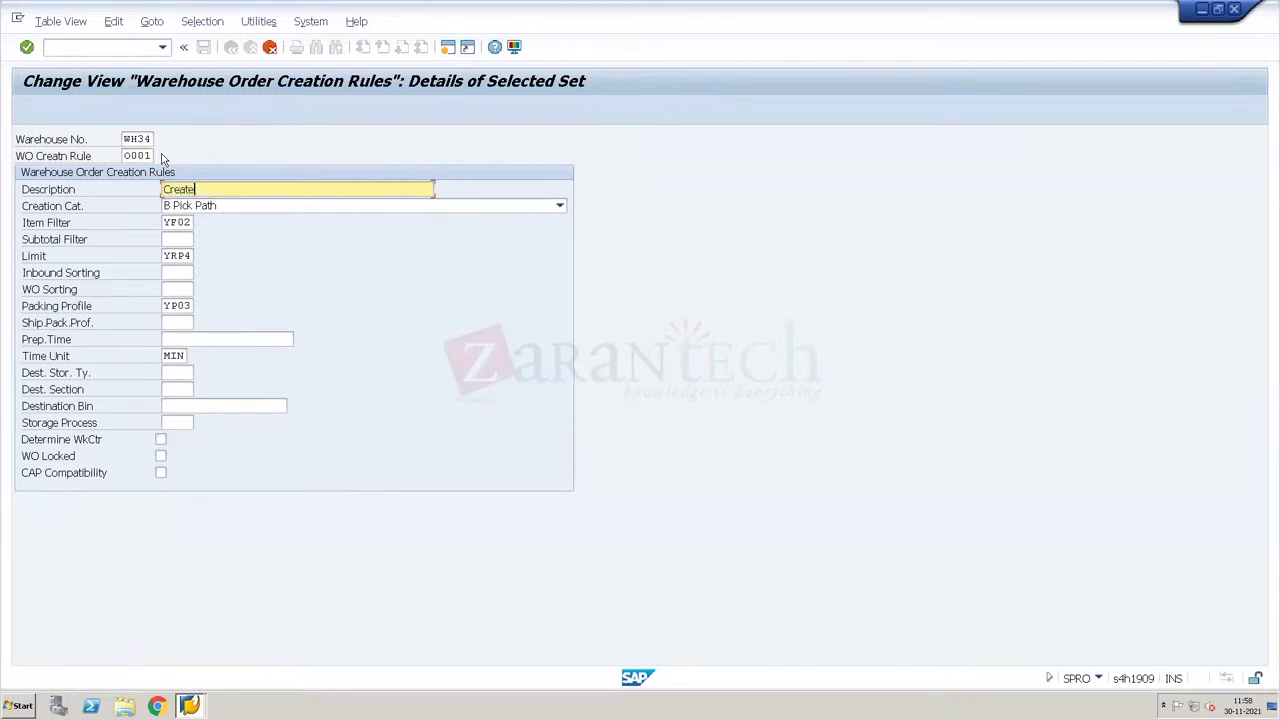
pyautogui.press('BackSpace')
pyautogui.write('ion Rule for Outbound')
# Step: Save the new creation rule under a customizing request and return to the IMG
pyautogui.press('Return')
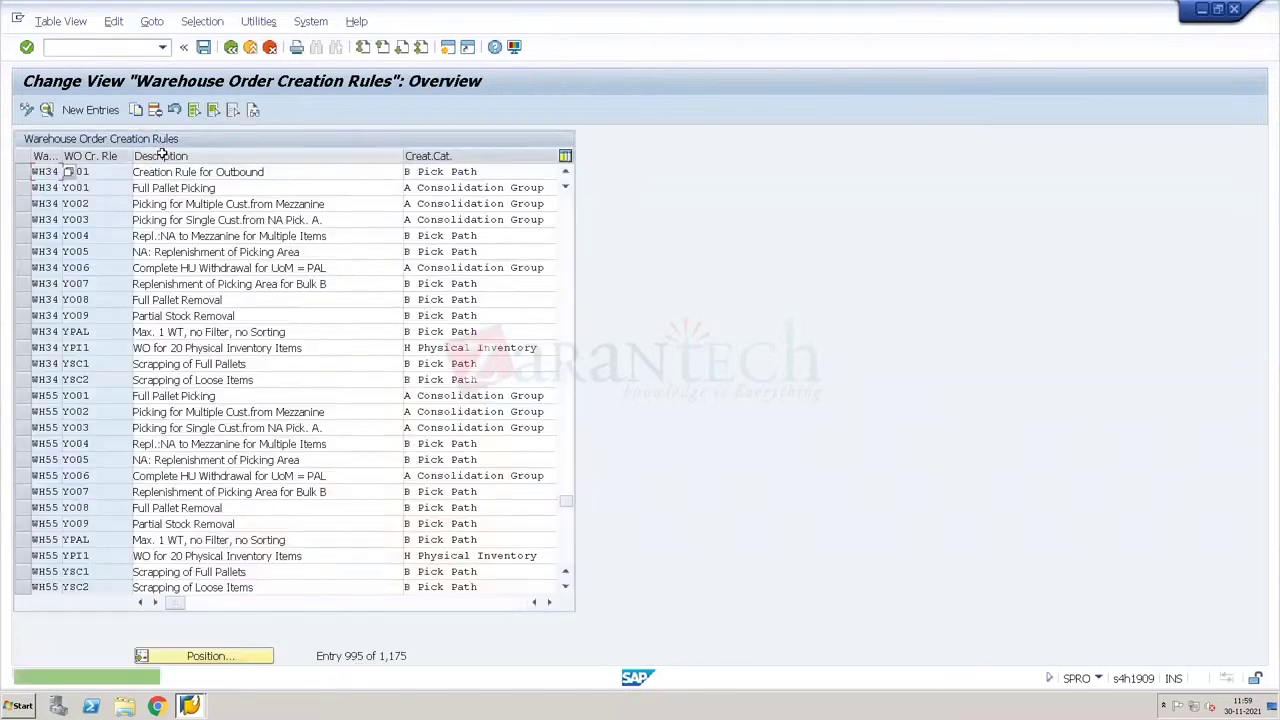
pyautogui.click(203, 47)
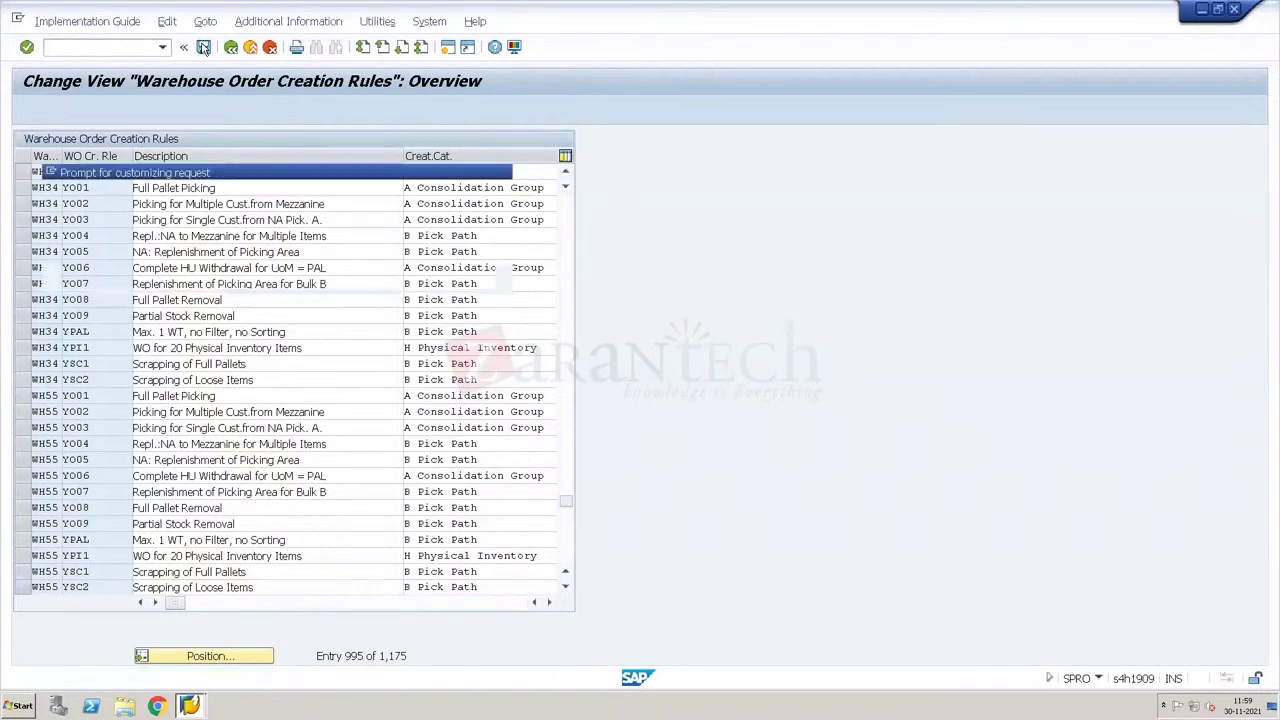
pyautogui.press('Return')
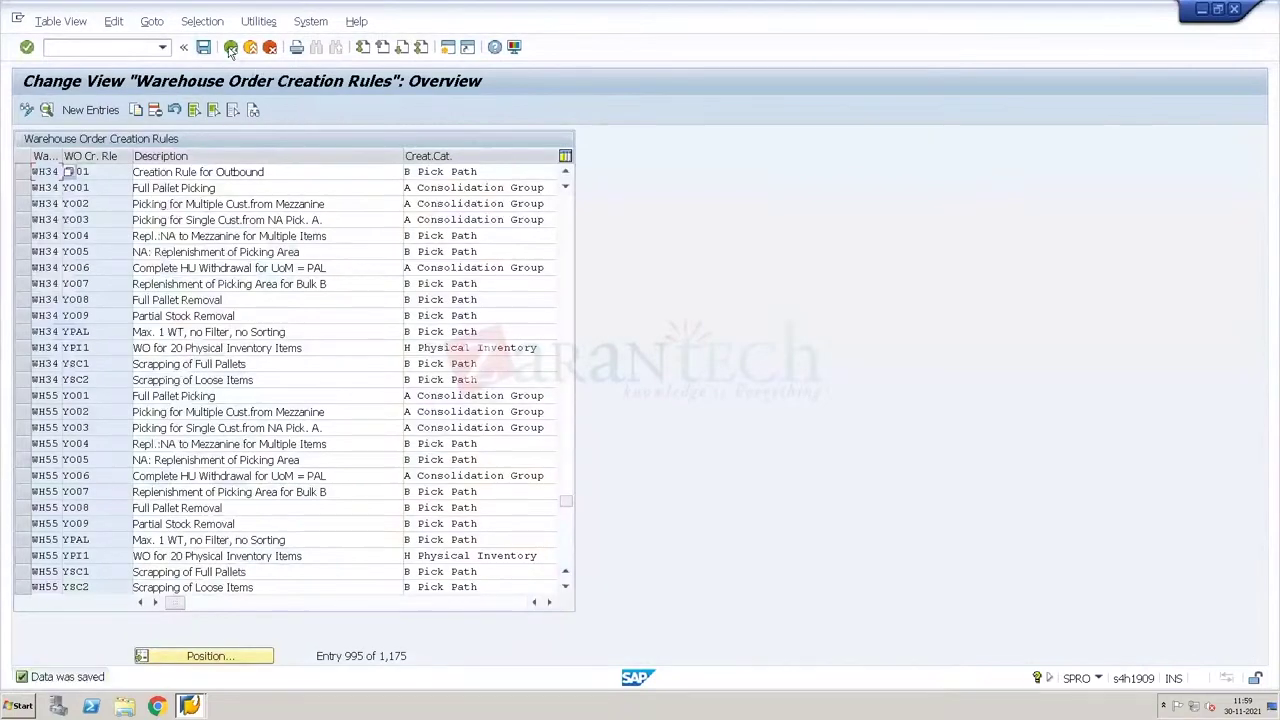
pyautogui.click(230, 47)
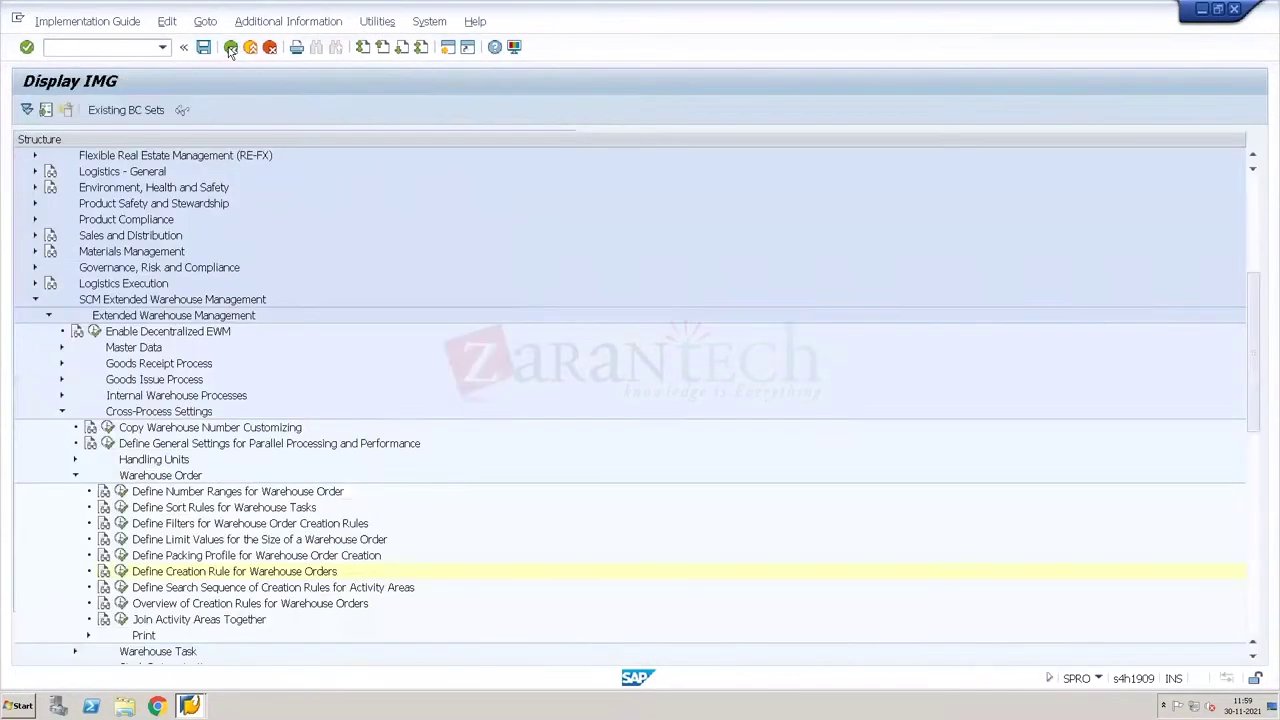
# Step: Add and save a search-sequence entry: WH34, activity area 8004, activity PICK, rule O001
pyautogui.click(120, 587)
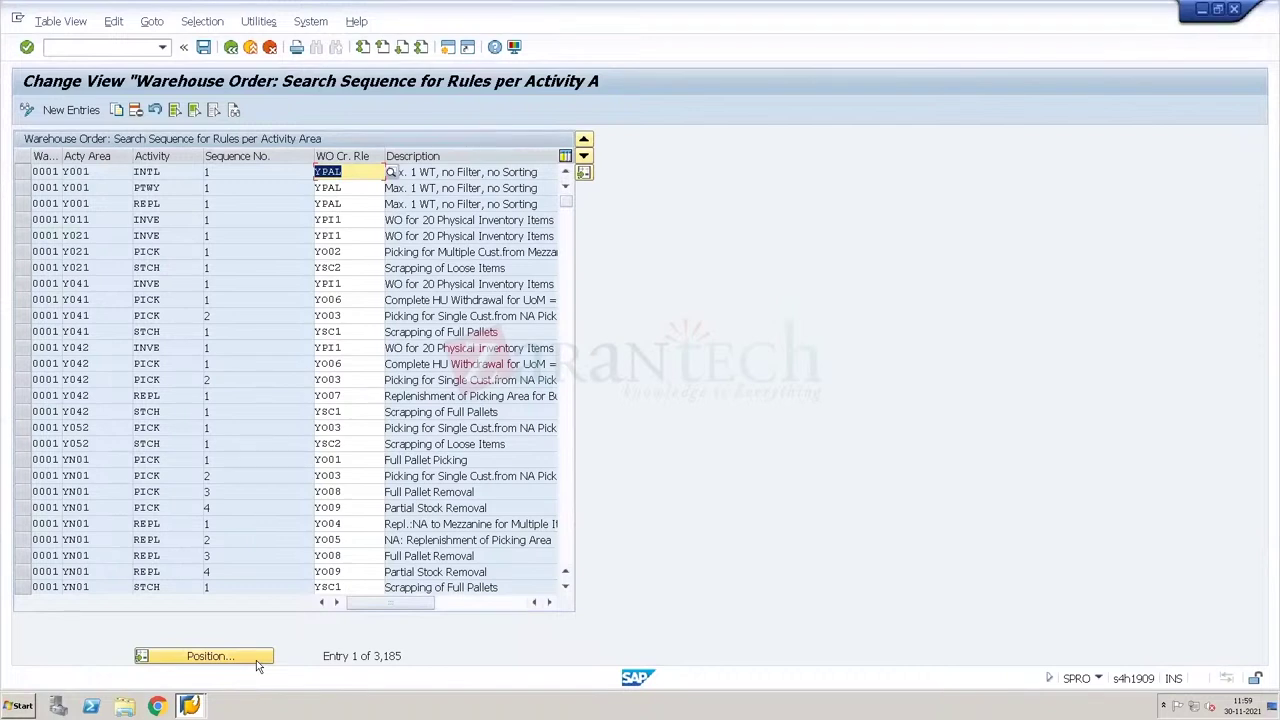
pyautogui.click(87, 112)
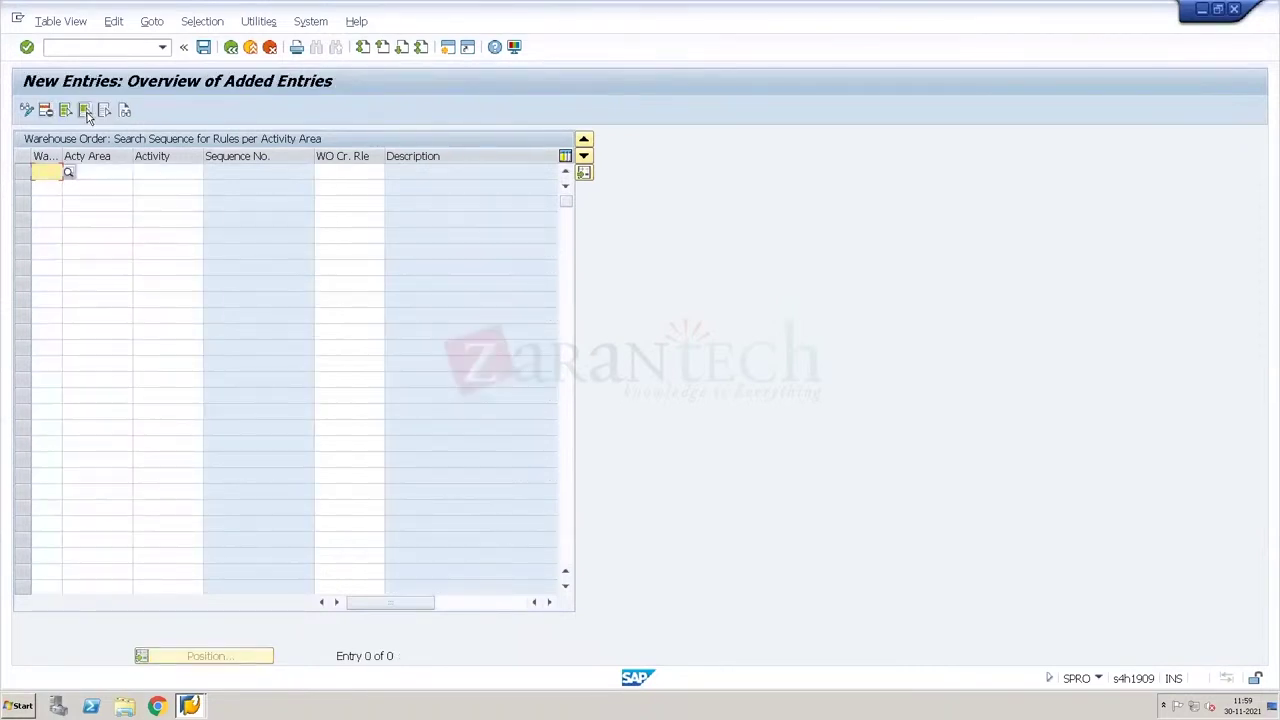
pyautogui.write('Wh34')
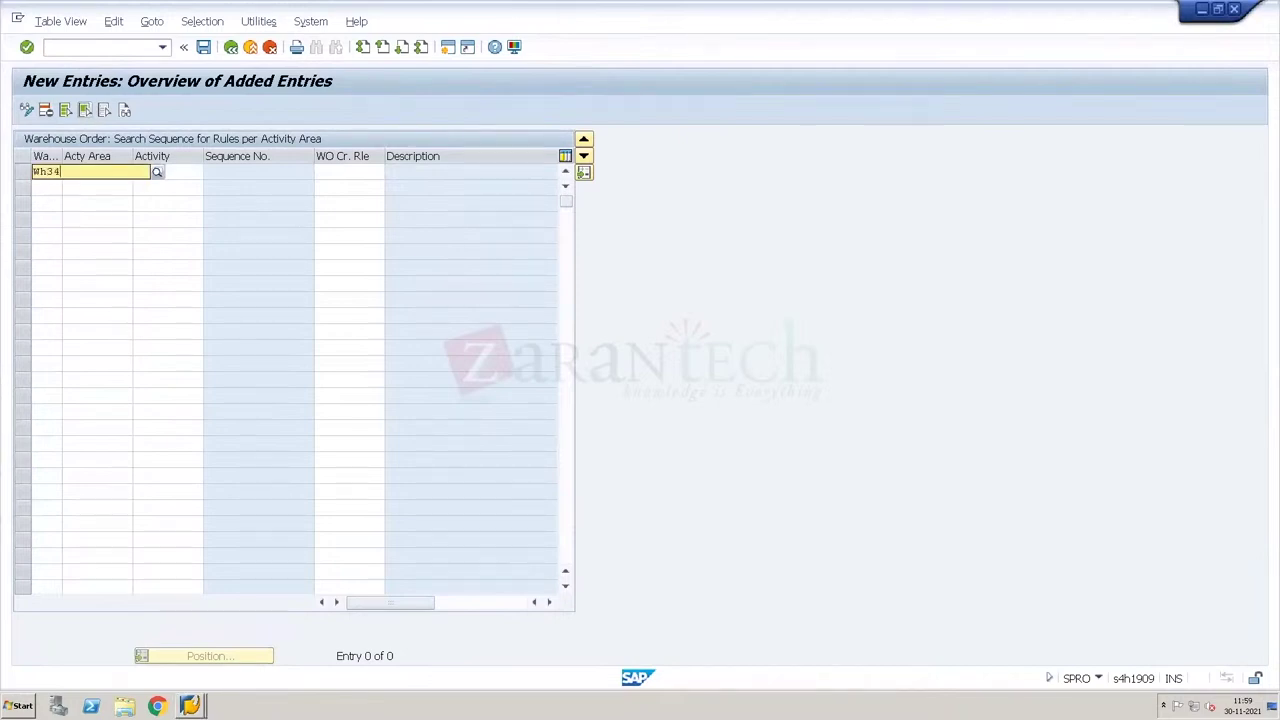
pyautogui.press('Tab')
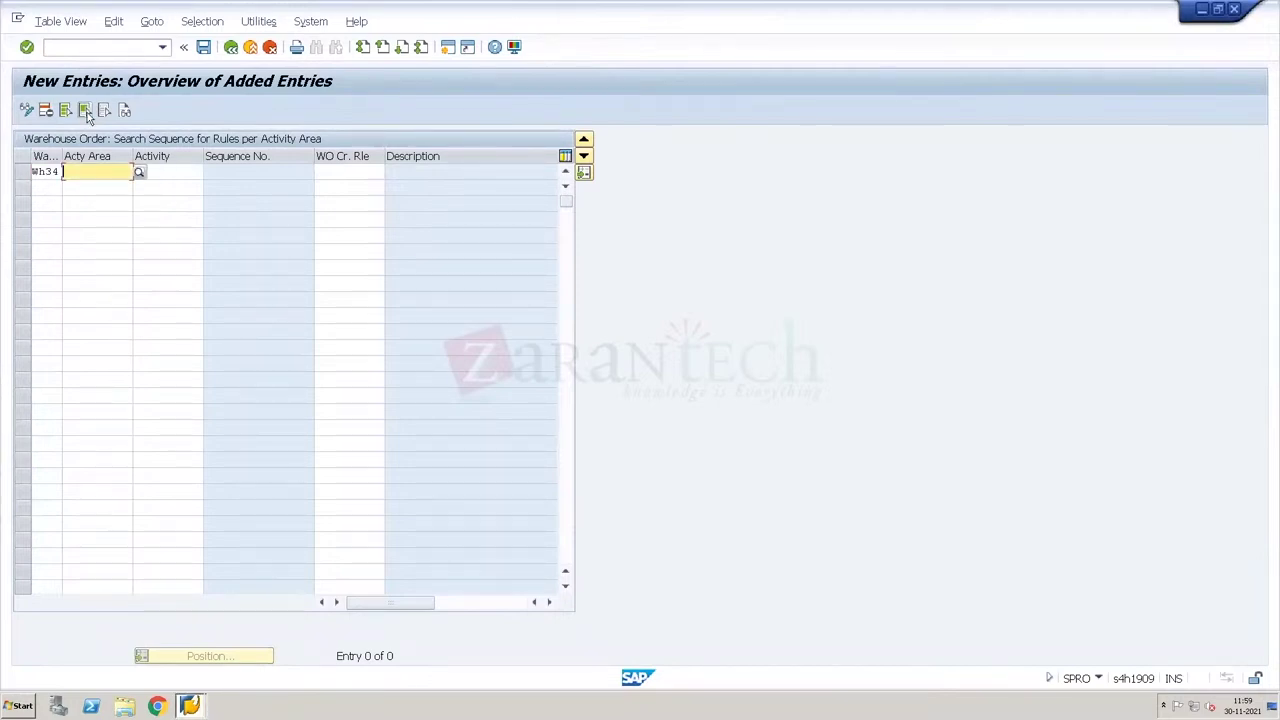
pyautogui.write('8004')
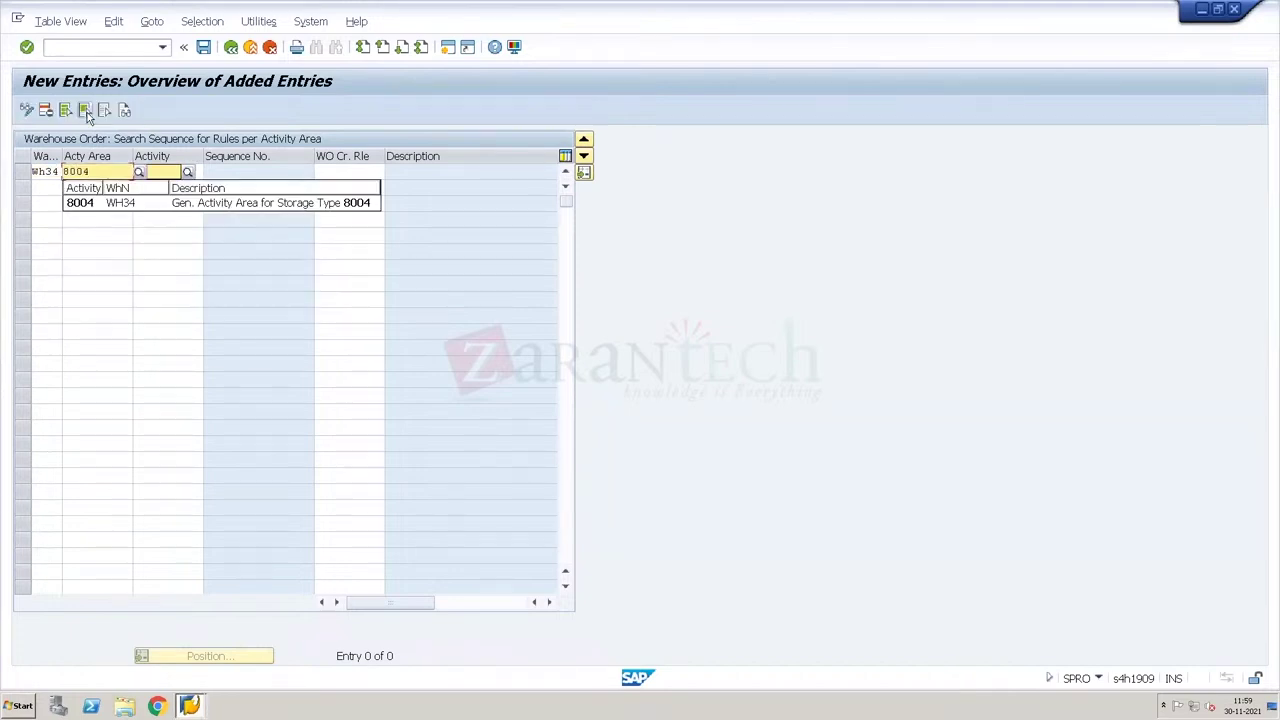
pyautogui.press('Tab')
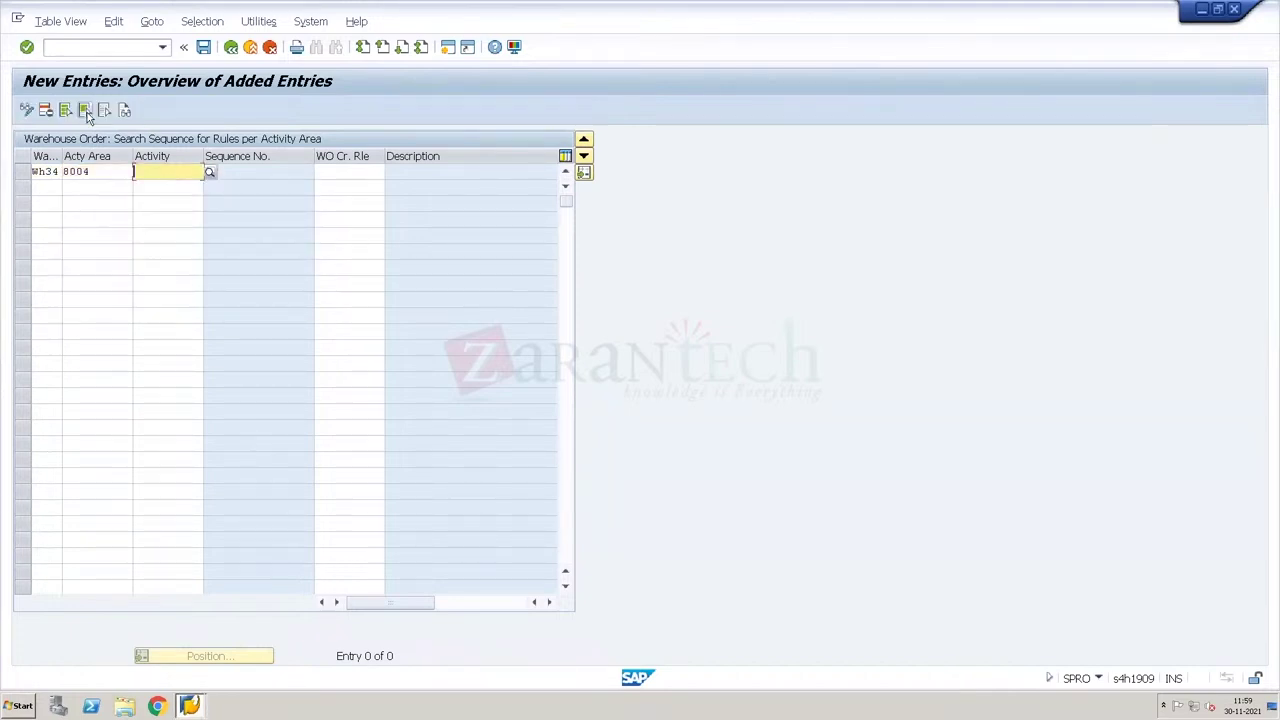
pyautogui.write('PICK')
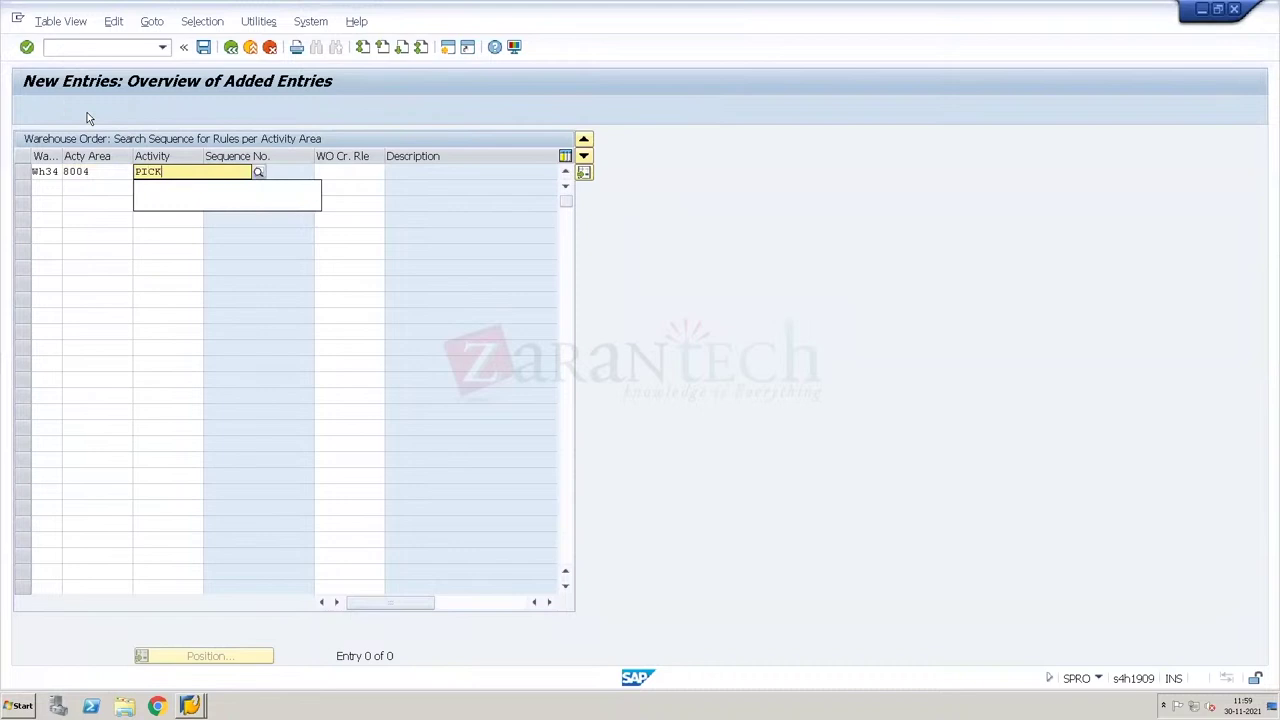
pyautogui.press('Tab')
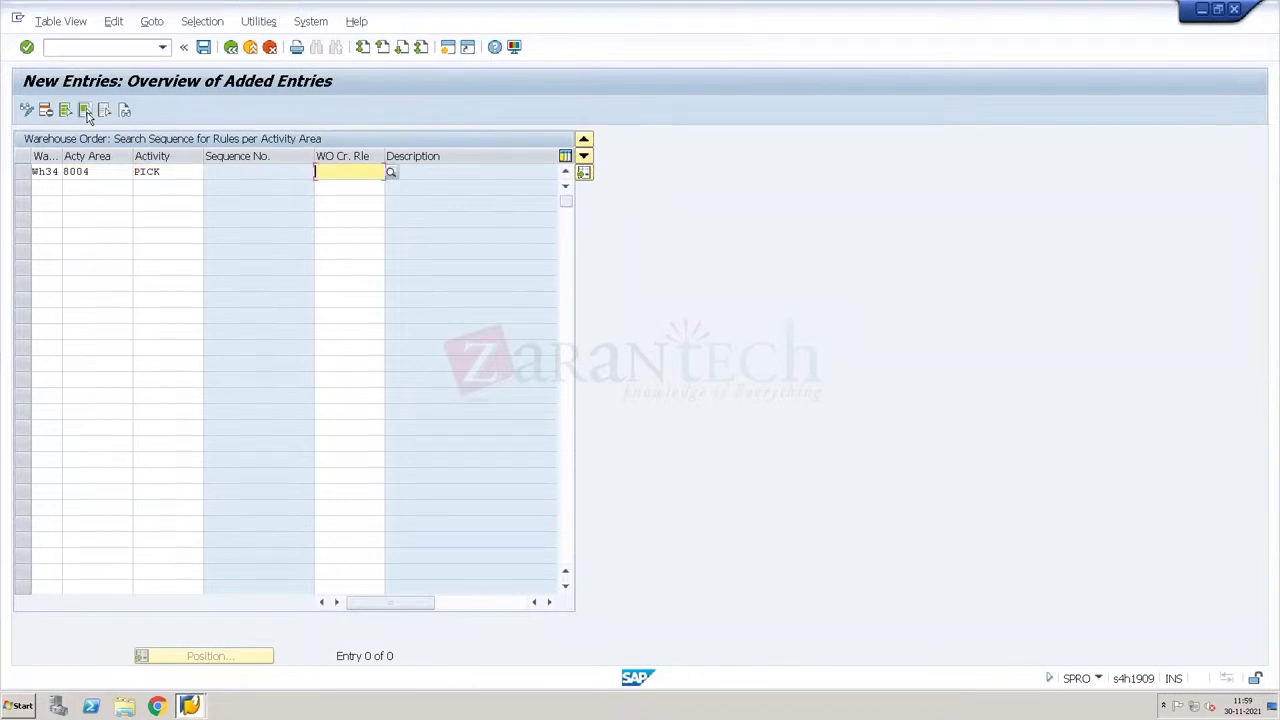
pyautogui.write('0001')
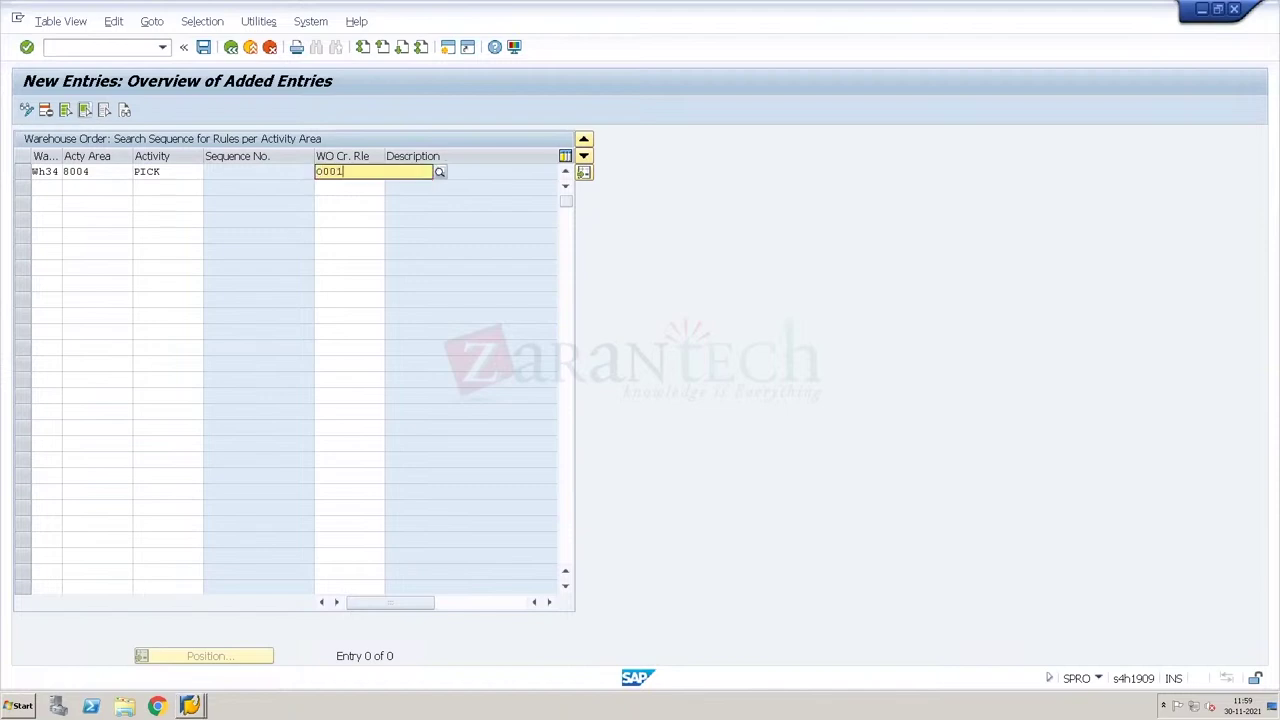
pyautogui.press('Return')
pyautogui.press('F3')
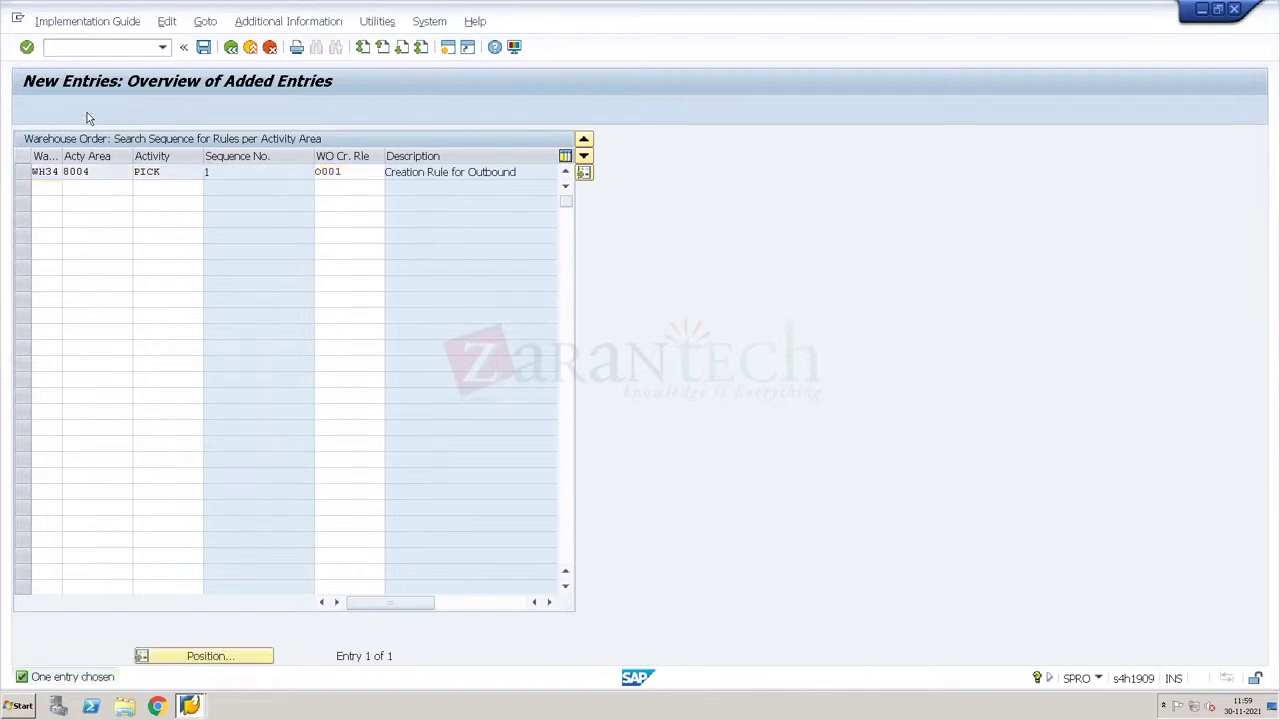
pyautogui.press('Return')
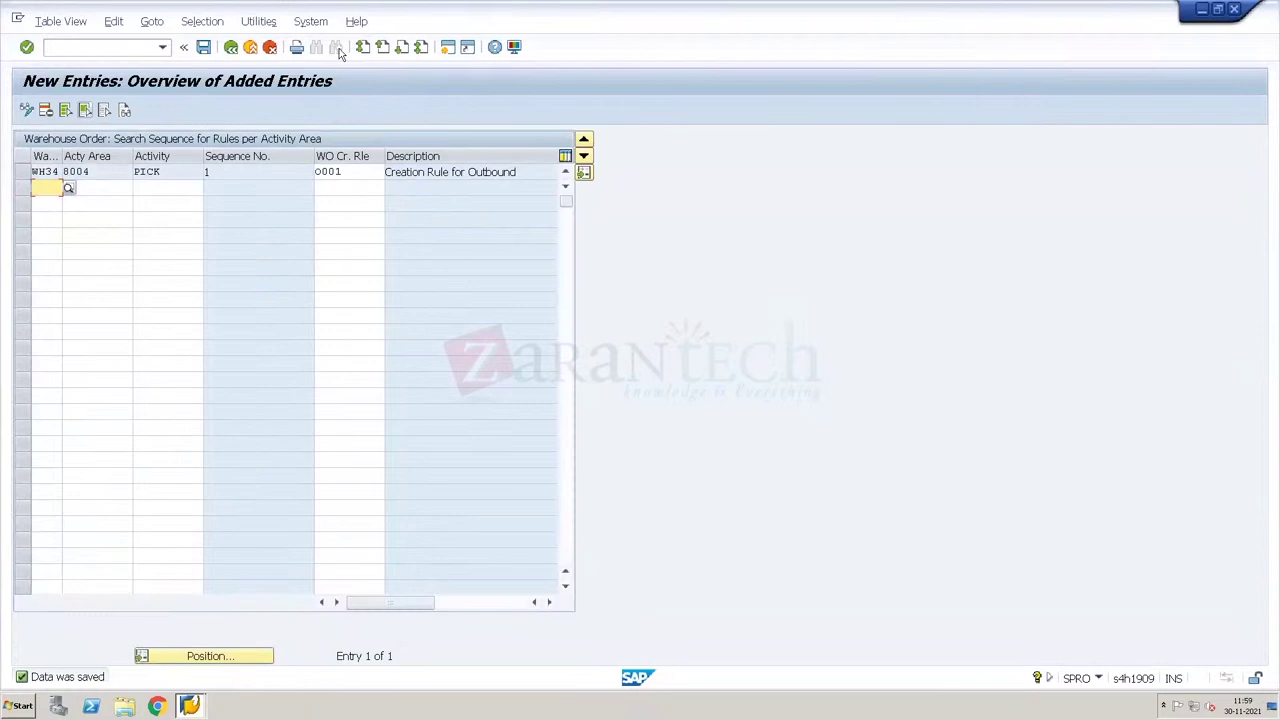
# Step: Inspect the assigned O001 entry, then leave the remote full-screen view
pyautogui.click(345, 171)
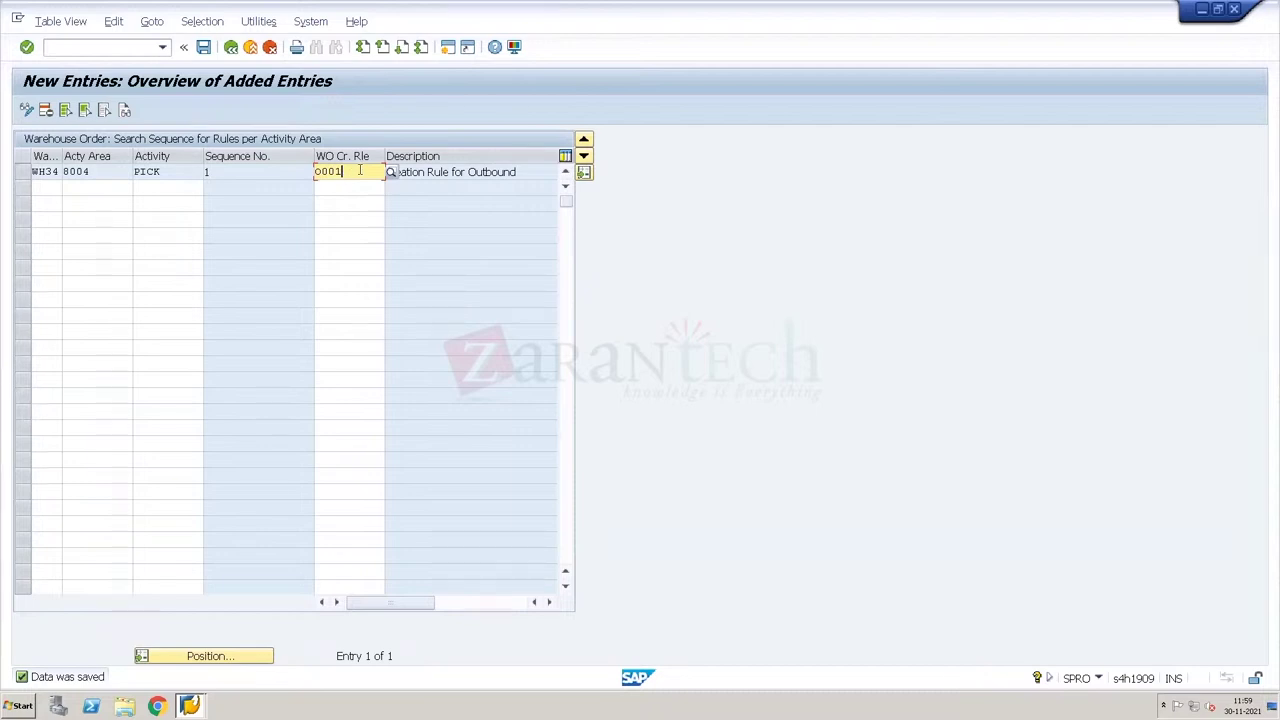
pyautogui.click(357, 187)
pyautogui.click(45, 188)
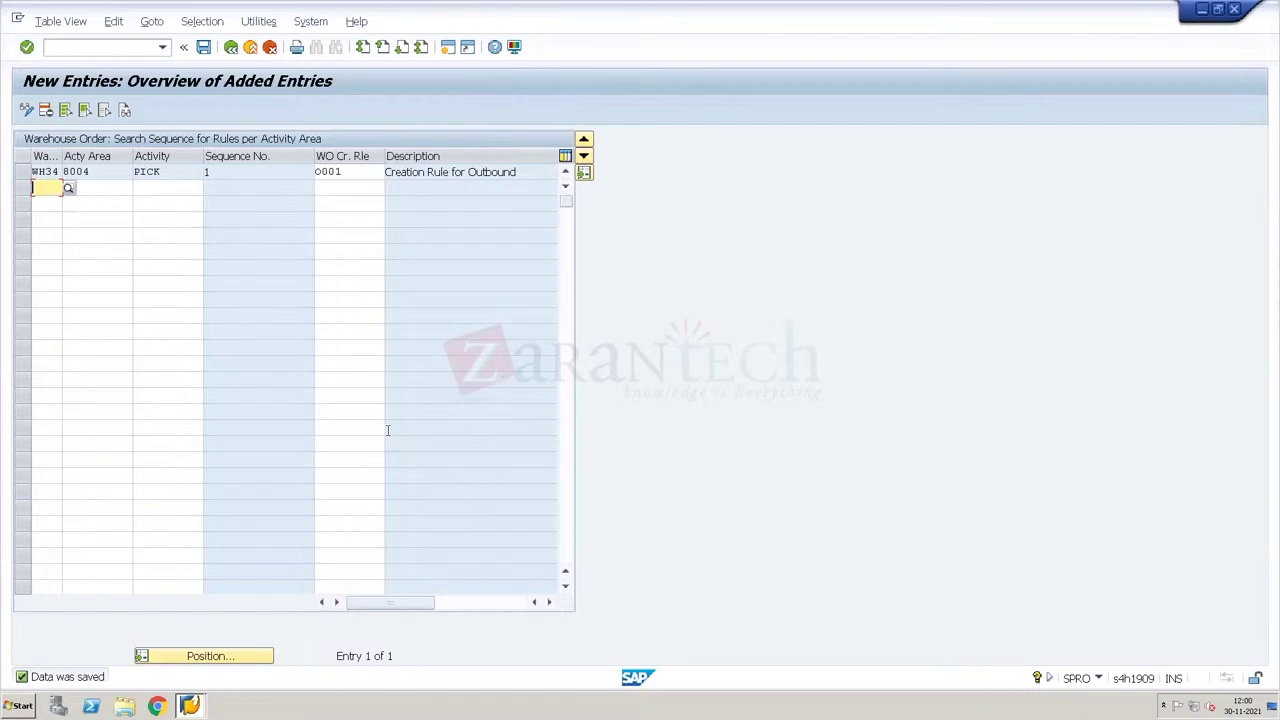
pyautogui.press('ctrl+alt+Break')
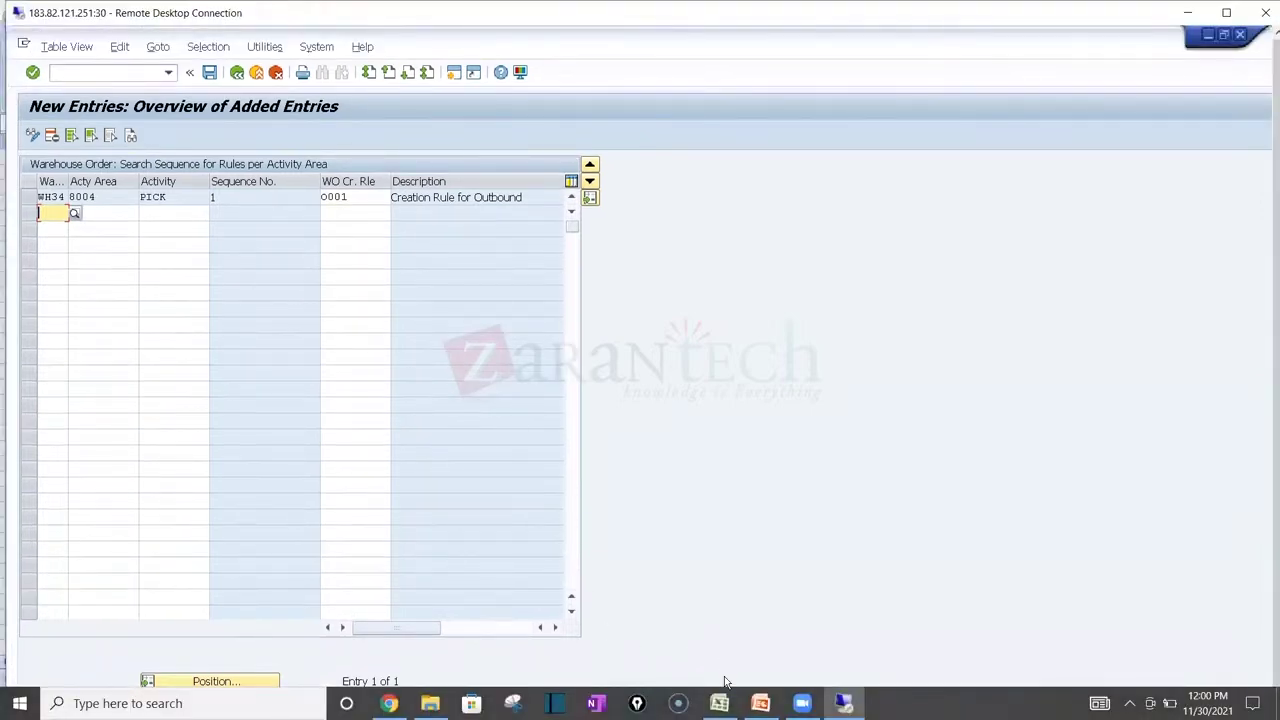
# Step: In the datasheet workbook, retype the WO2 and Wo3 labels in cells D42 and D43
pyautogui.click(719, 703)
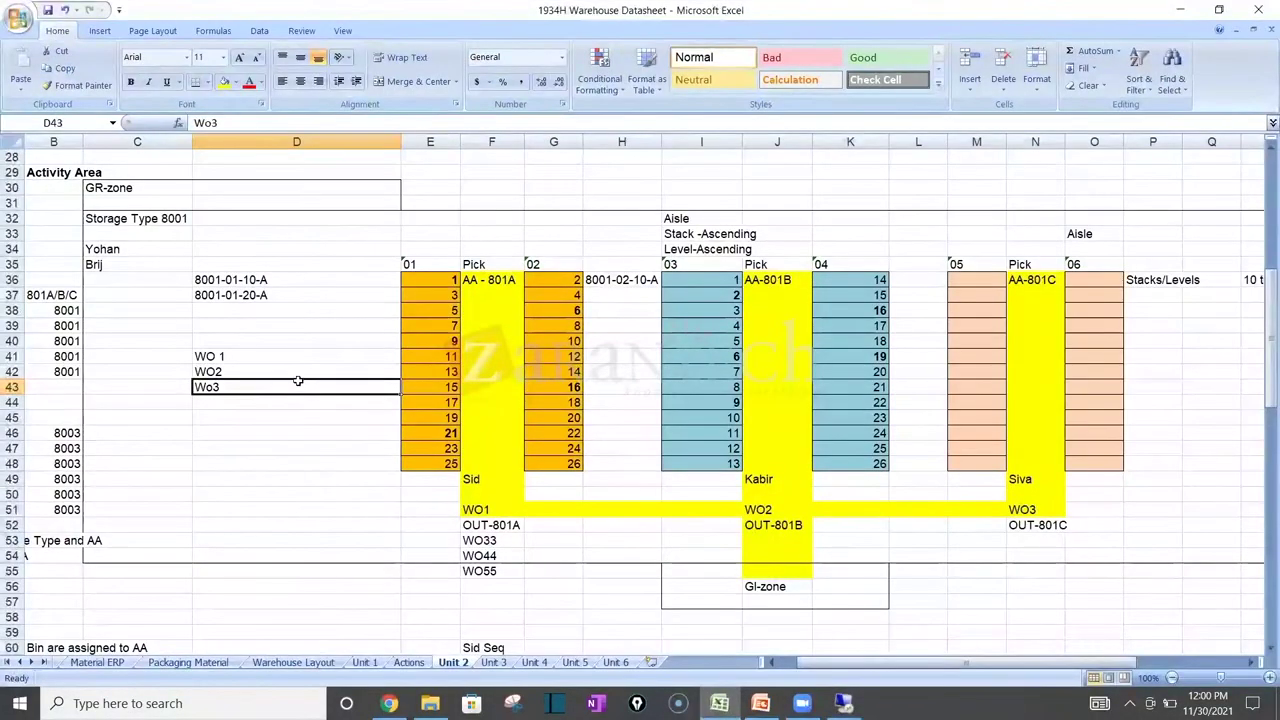
pyautogui.doubleClick(297, 387)
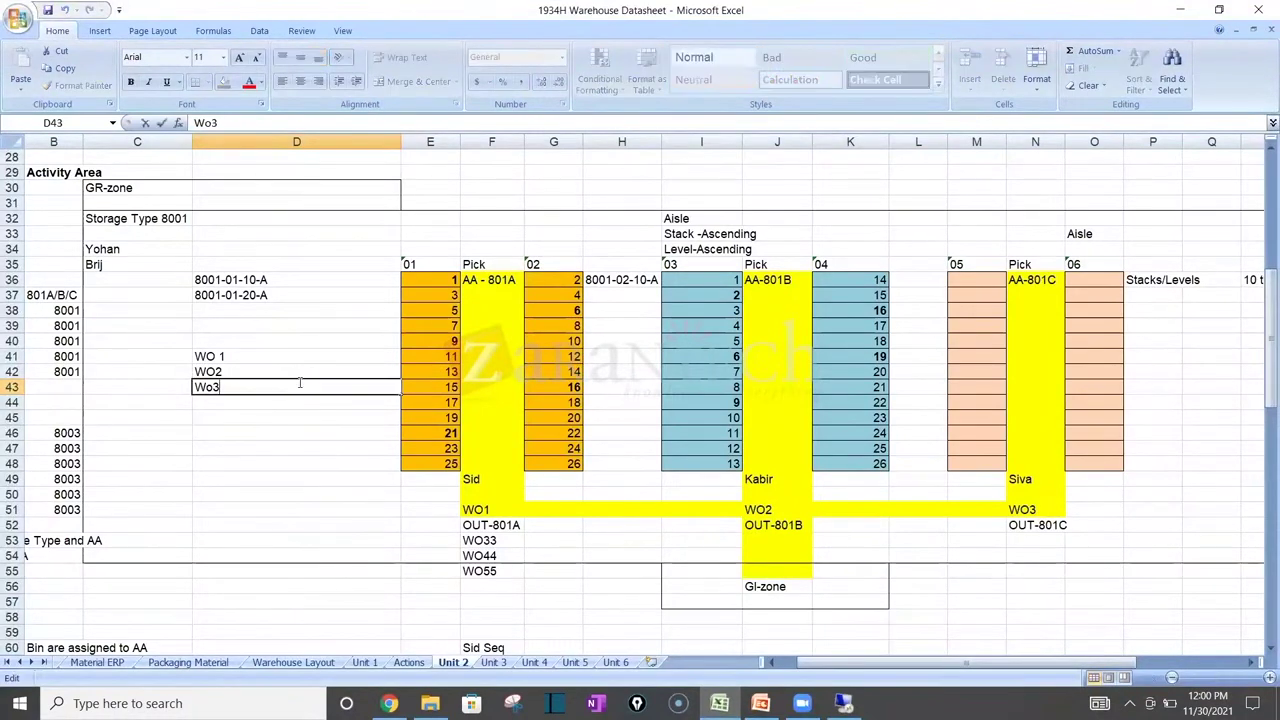
pyautogui.press('BackSpace')
pyautogui.press('BackSpace')
pyautogui.press('BackSpace')
pyautogui.doubleClick(299, 371)
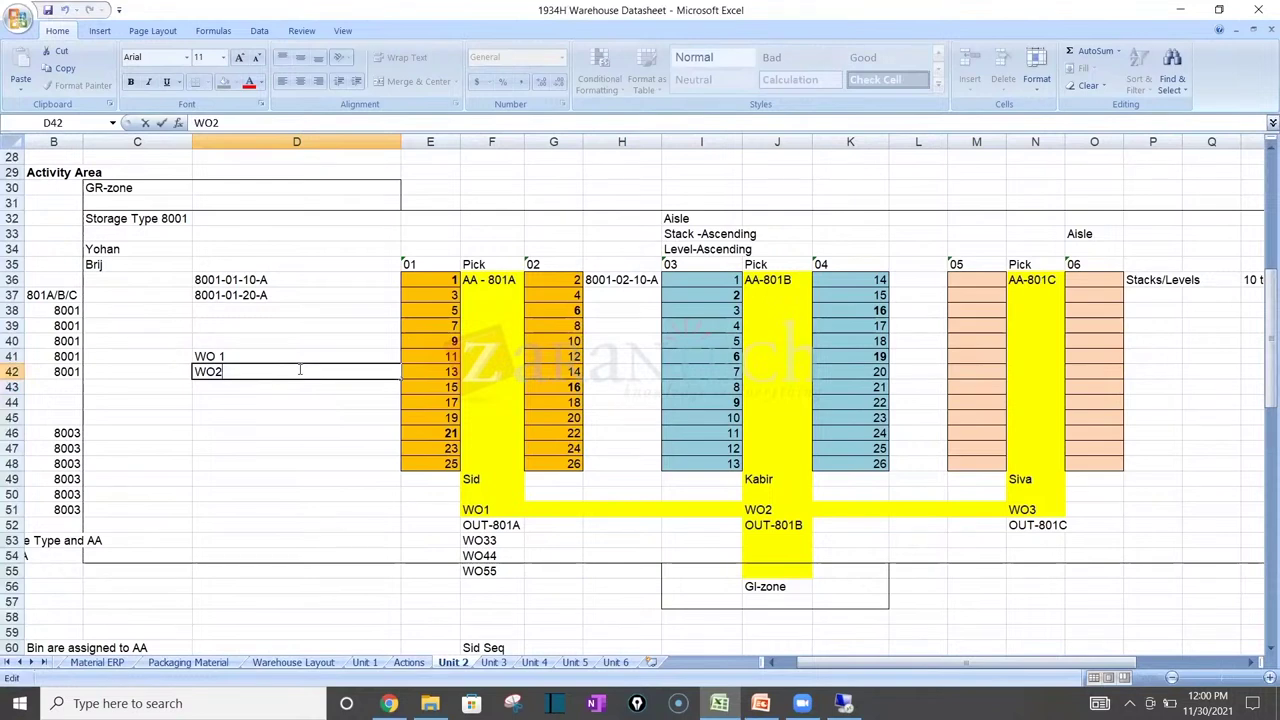
pyautogui.press('BackSpace')
pyautogui.press('BackSpace')
pyautogui.press('BackSpace')
pyautogui.press('Return')
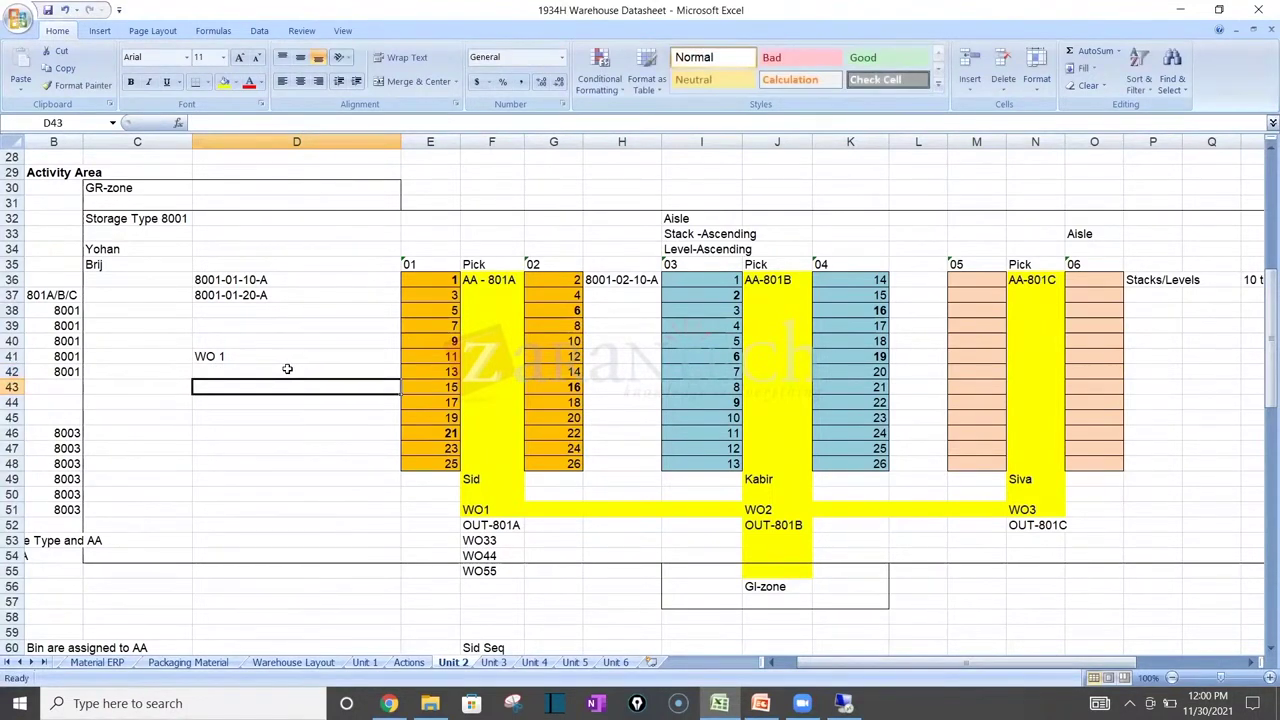
pyautogui.click(272, 370)
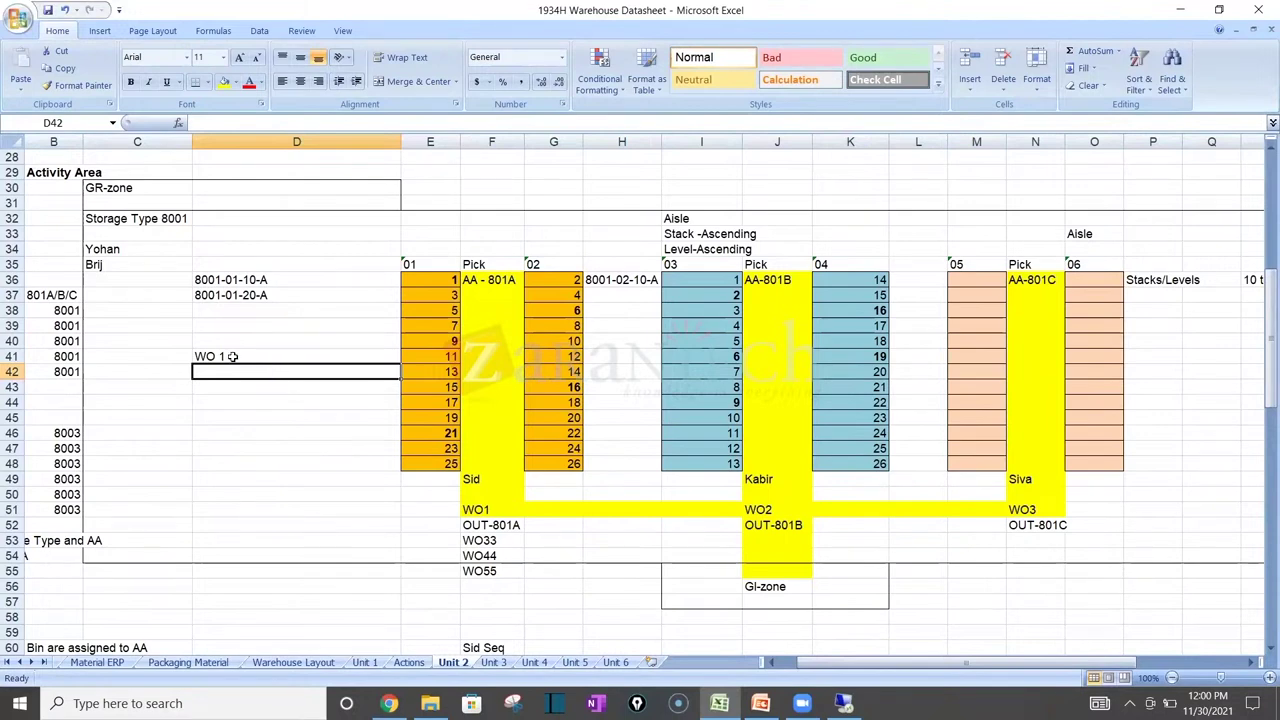
pyautogui.write('WO2')
pyautogui.press('Return')
pyautogui.write('Wo3')
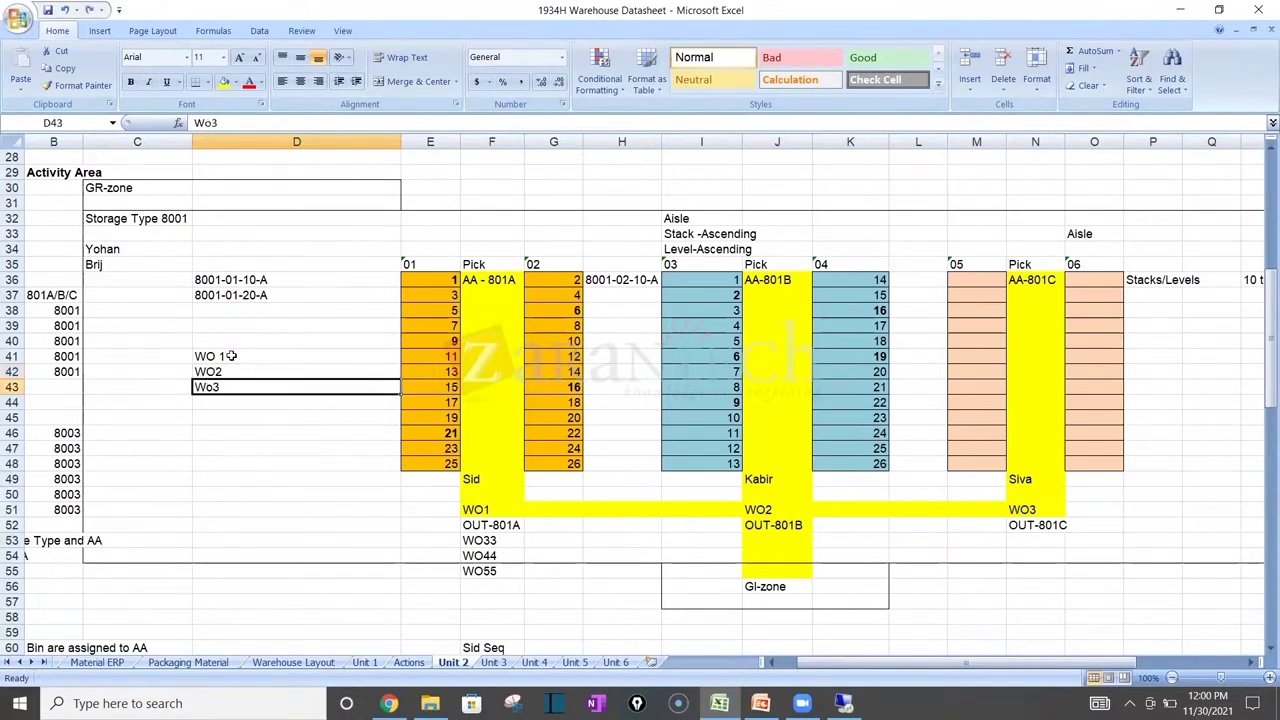
# Step: Enter 'All Customers' in D40 and 'Route / Customer' in D45
pyautogui.click(222, 342)
pyautogui.write('Al')
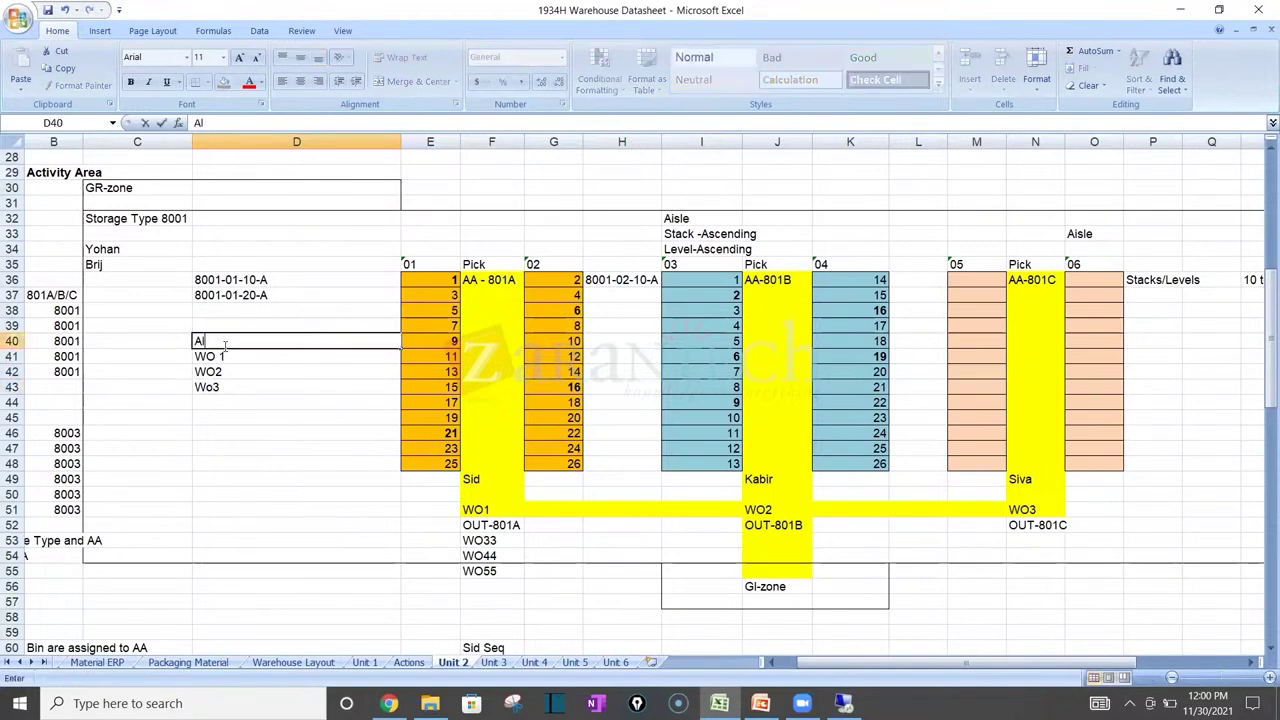
pyautogui.write('l Customers')
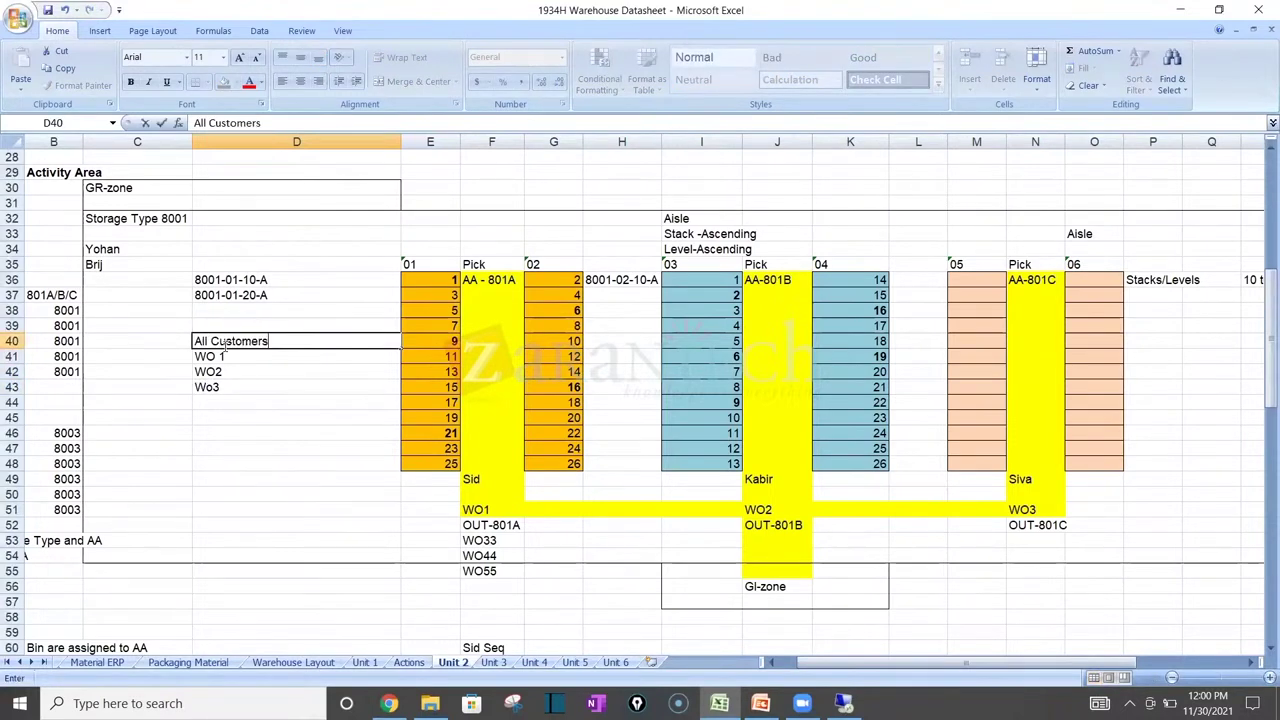
pyautogui.press('Return')
pyautogui.press('Return')
pyautogui.press('Return')
pyautogui.press('Return')
pyautogui.press('Return')
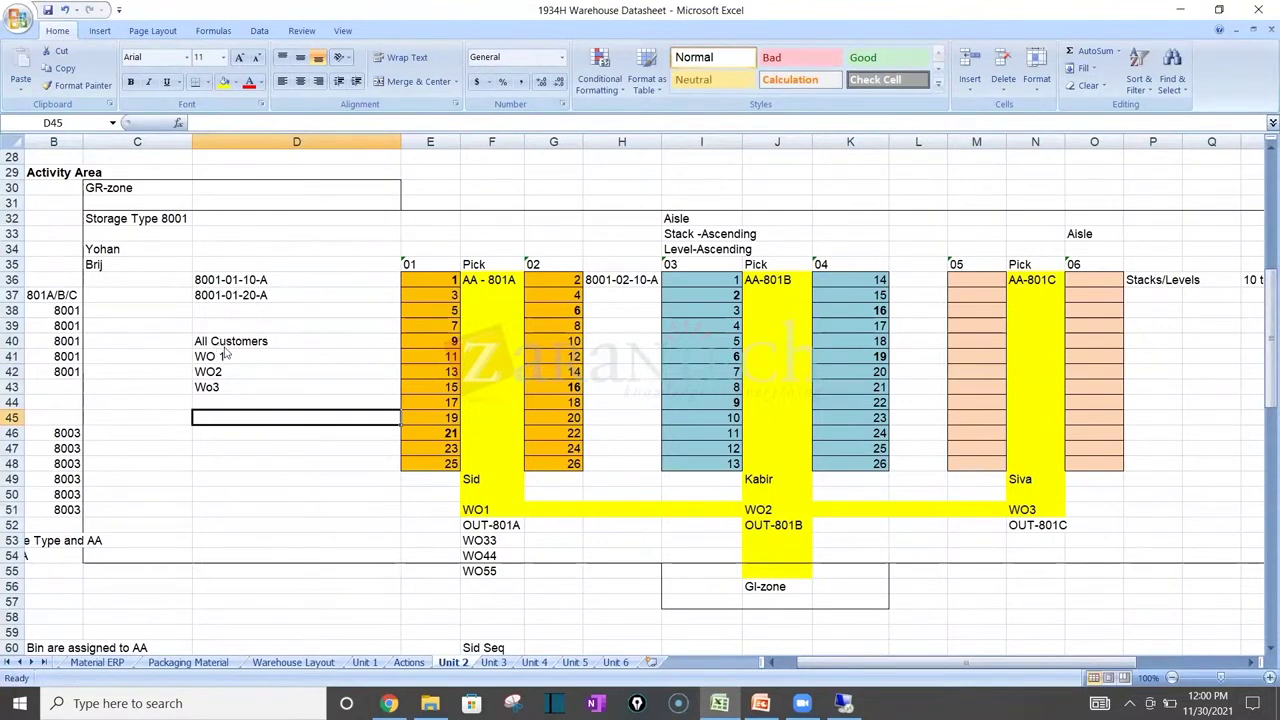
pyautogui.write('Spd')
pyautogui.press('BackSpace')
pyautogui.press('BackSpace')
pyautogui.press('BackSpace')
pyautogui.write('Ro')
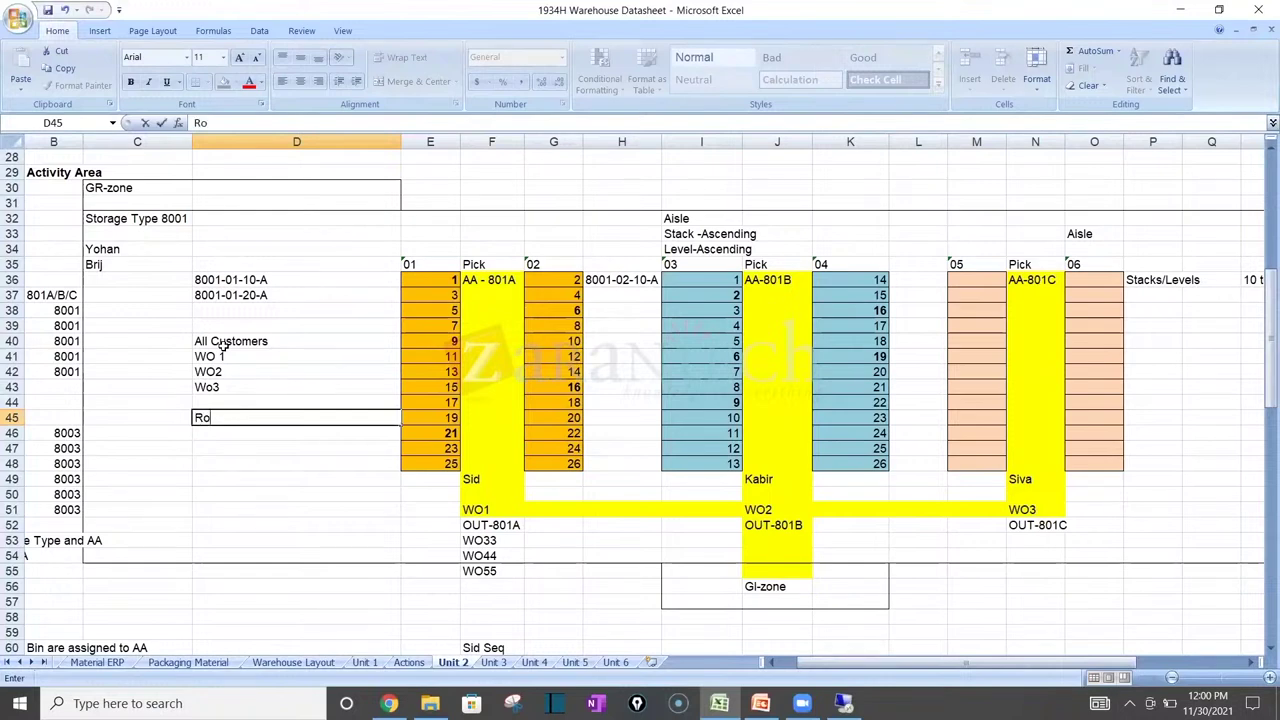
pyautogui.write('ute / Customer')
pyautogui.press('Return')
pyautogui.click(225, 356)
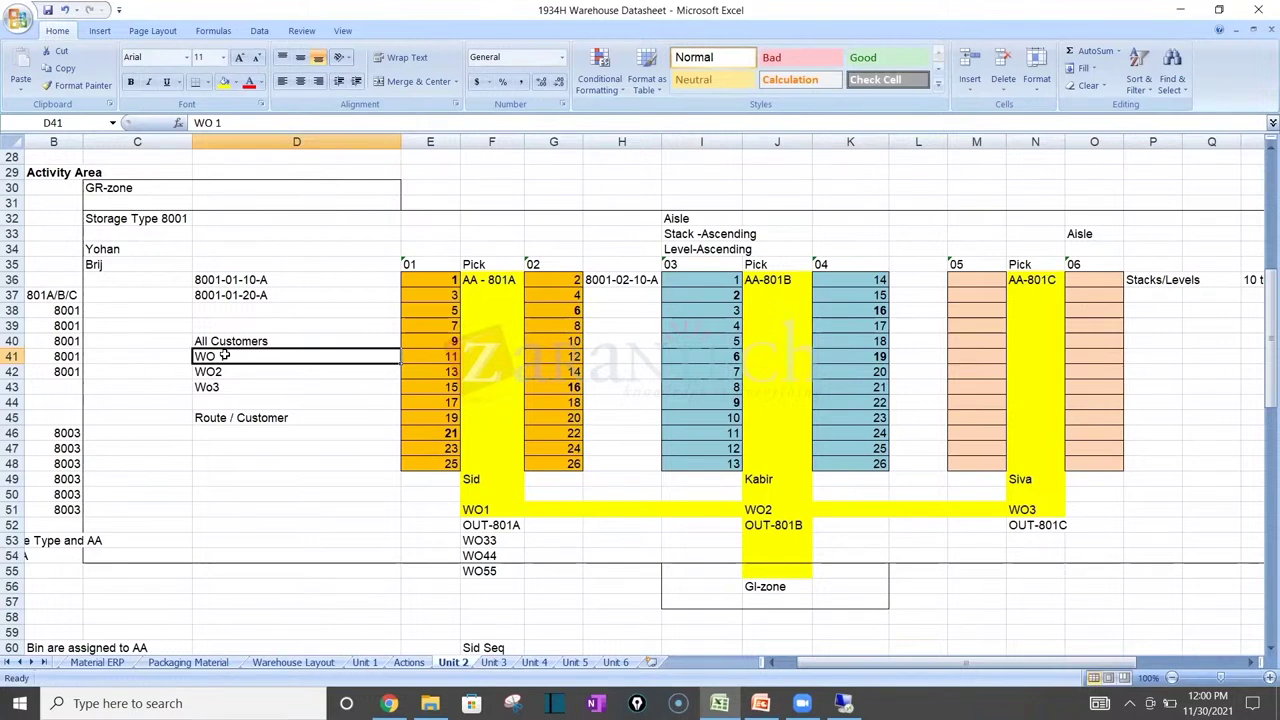
pyautogui.click(253, 434)
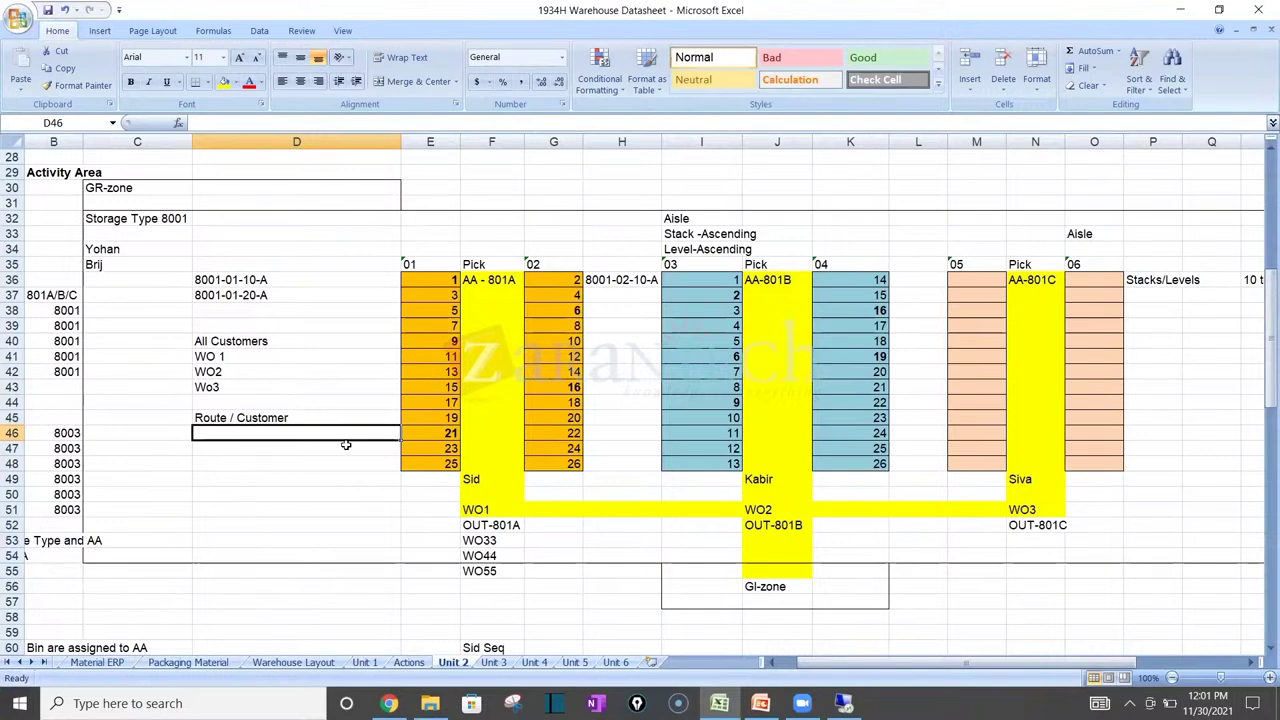
# Step: Point out bin 9 in the first aisle and the pick aisle end above the GI-zone
pyautogui.click(442, 341)
pyautogui.click(440, 478)
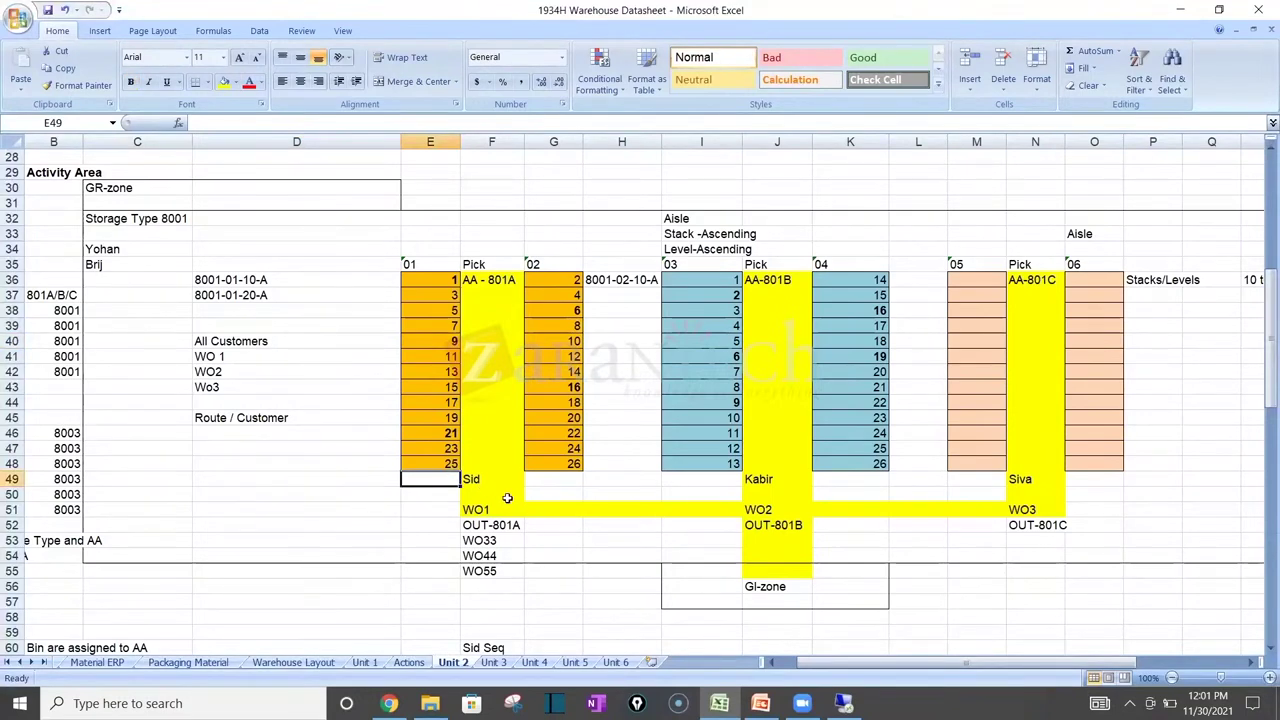
pyautogui.click(799, 568)
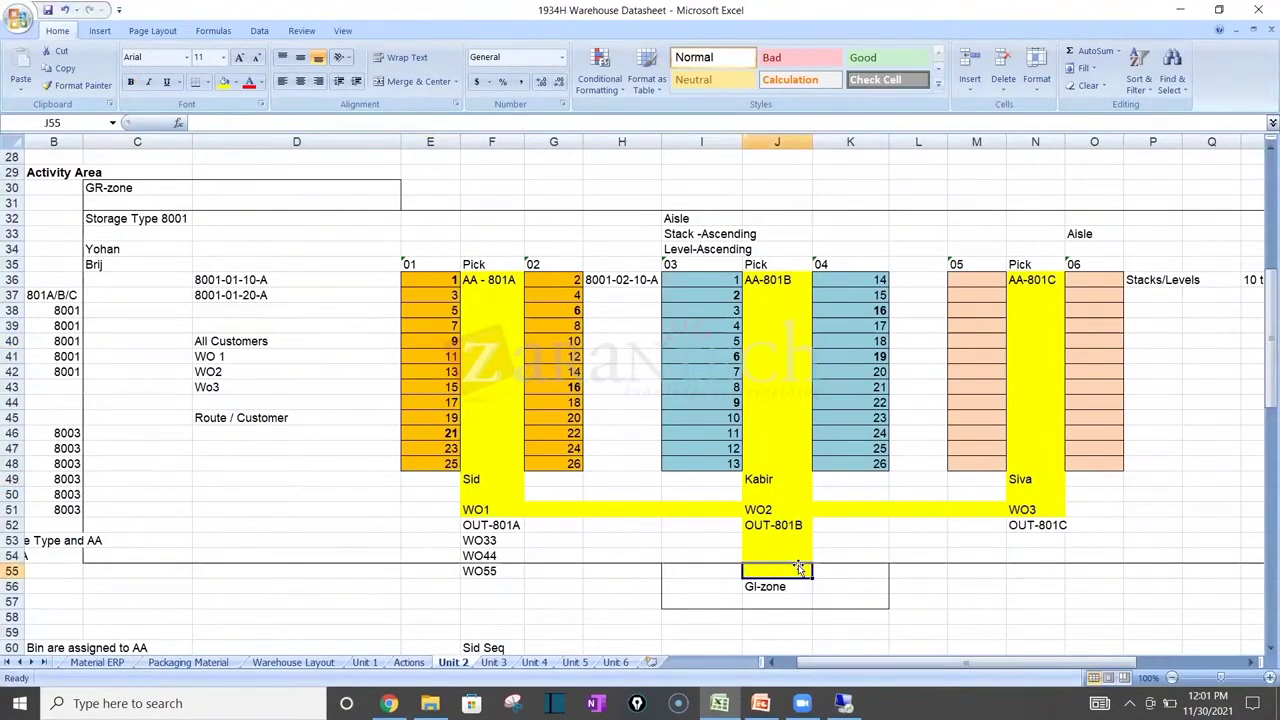
# Step: List WO1, WO2, WO3, WO4, WO5, WO6 and Wo7 down column D under Route / Customer
pyautogui.click(242, 445)
pyautogui.press('Up')
pyautogui.write('WO1')
pyautogui.press('Return')
pyautogui.write('WO2')
pyautogui.press('Return')
pyautogui.write('WO3')
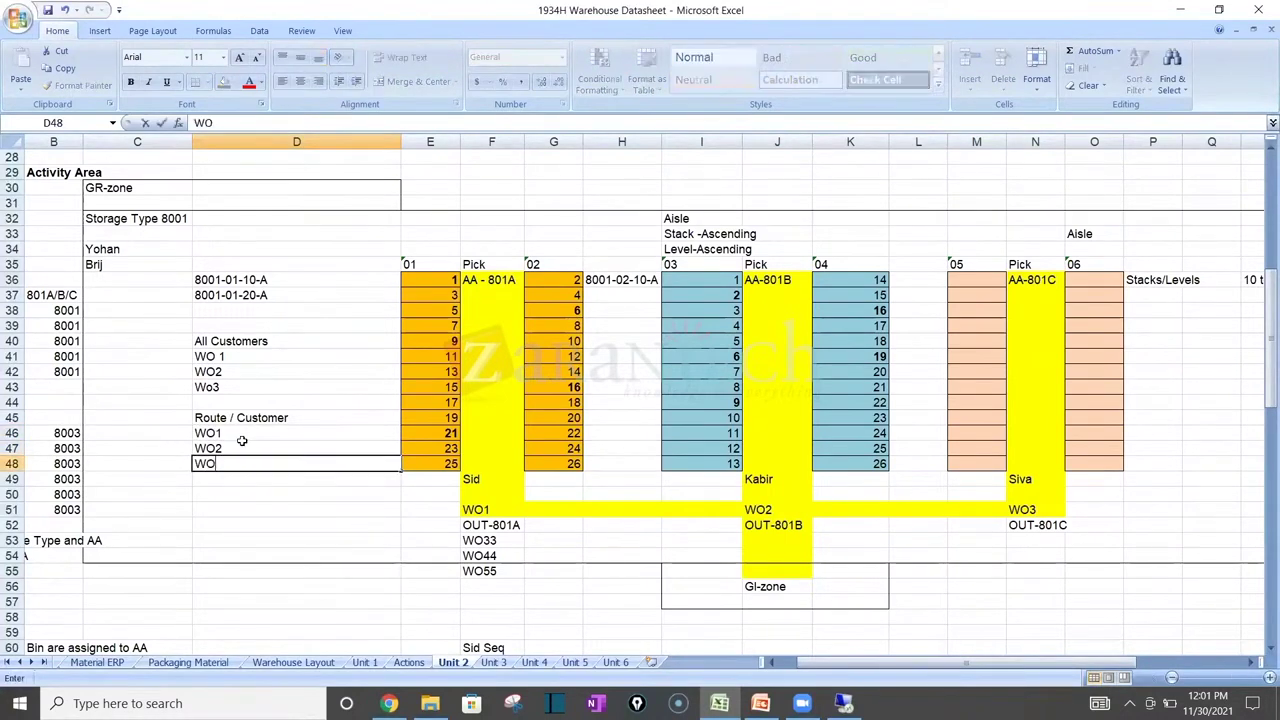
pyautogui.press('Return')
pyautogui.write('WO4')
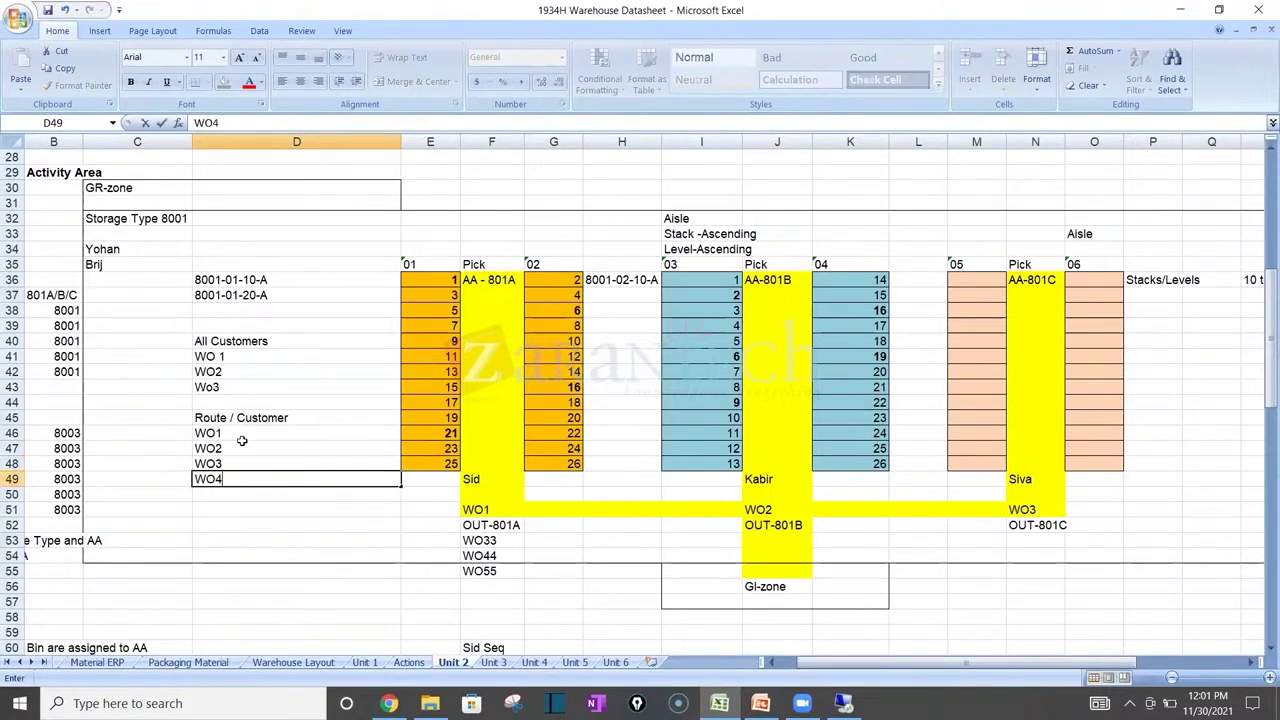
pyautogui.press('Return')
pyautogui.write('WO')
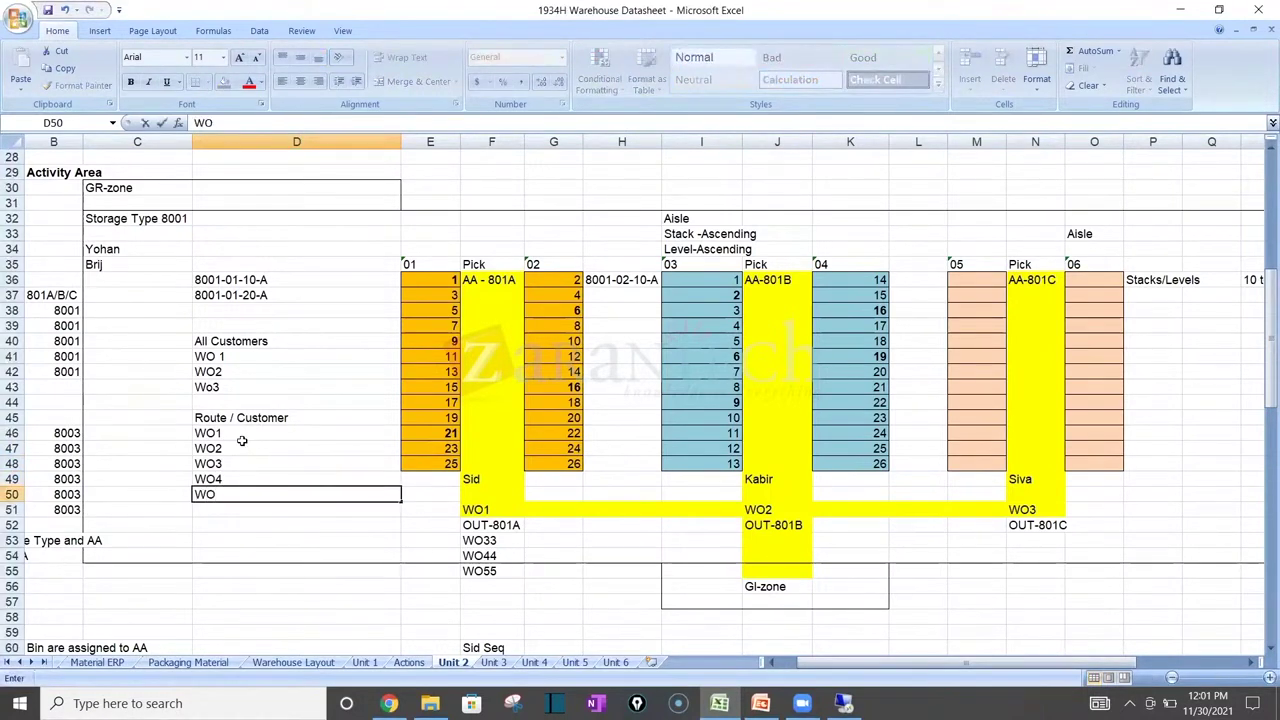
pyautogui.write('5')
pyautogui.press('Return')
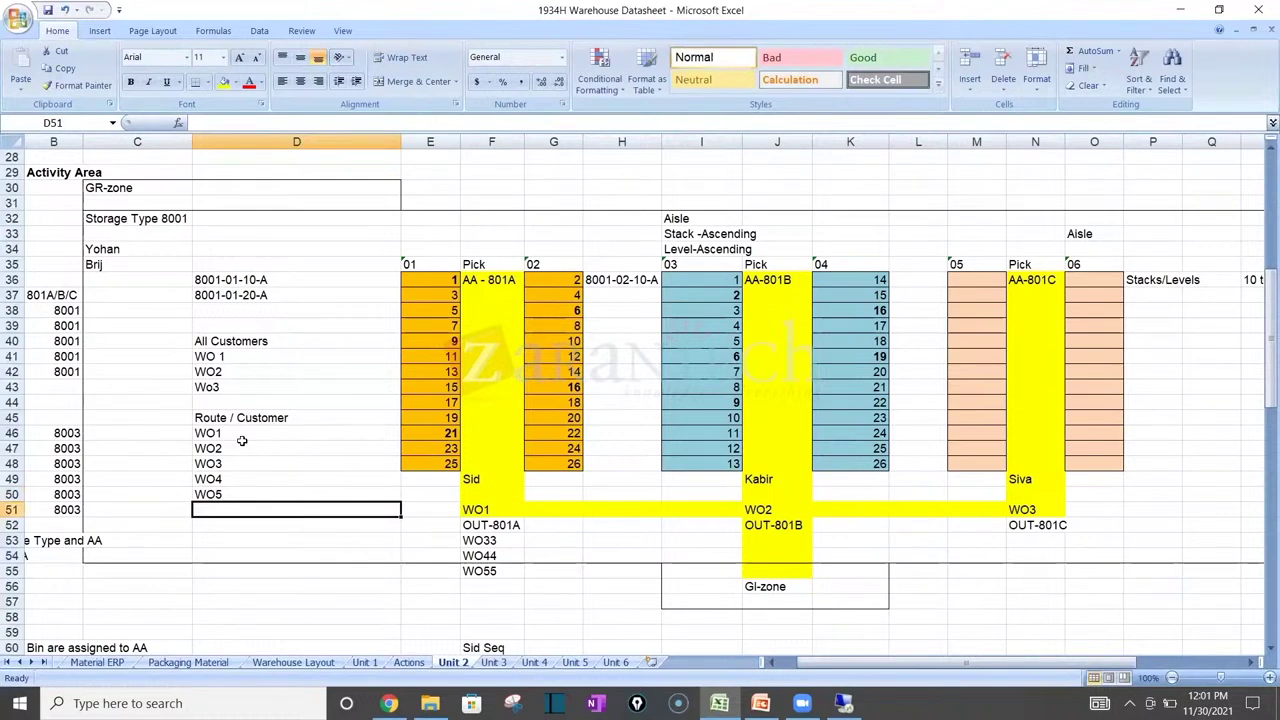
pyautogui.write('WO')
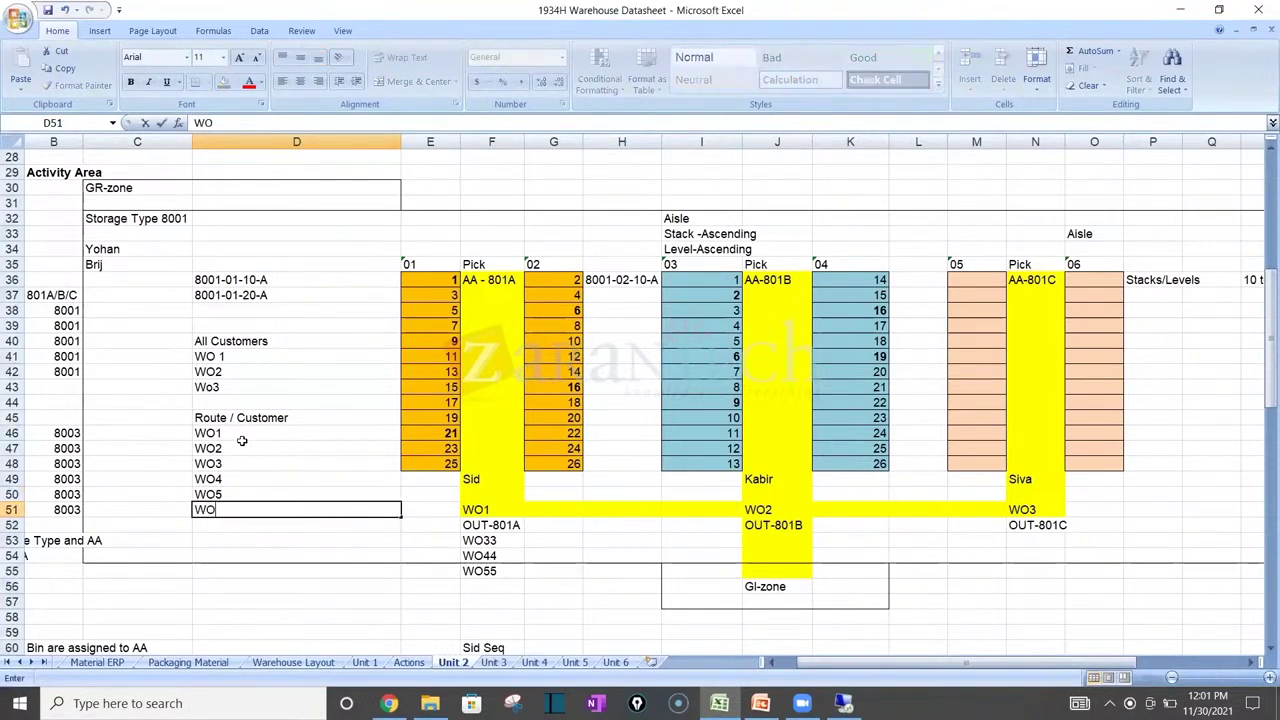
pyautogui.write('6')
pyautogui.press('Return')
pyautogui.write('W')
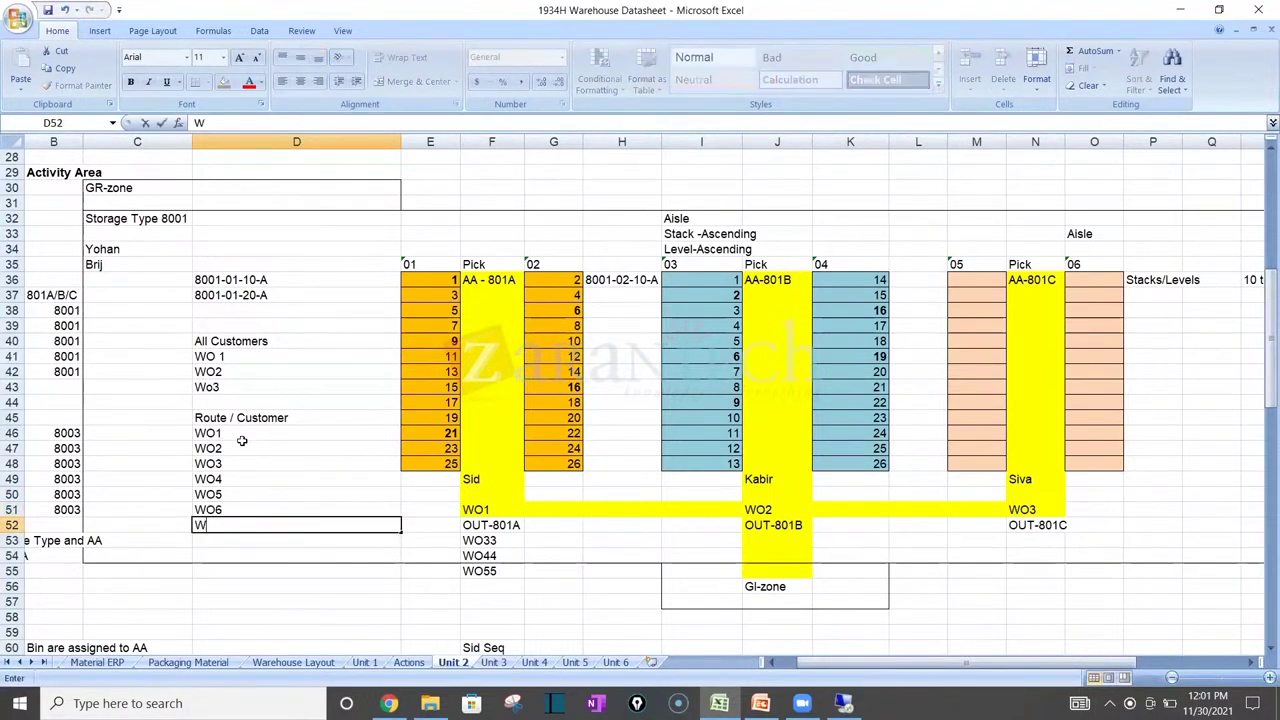
pyautogui.write('o7')
pyautogui.press('Return')
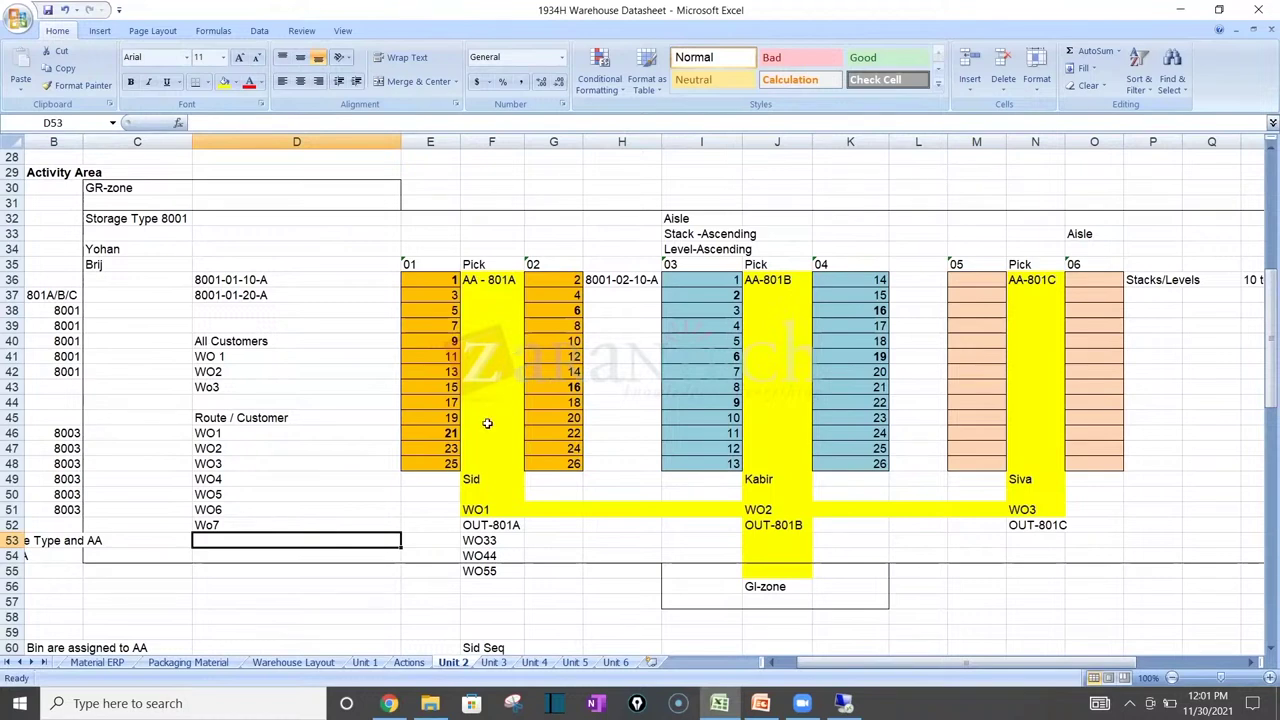
pyautogui.click(441, 482)
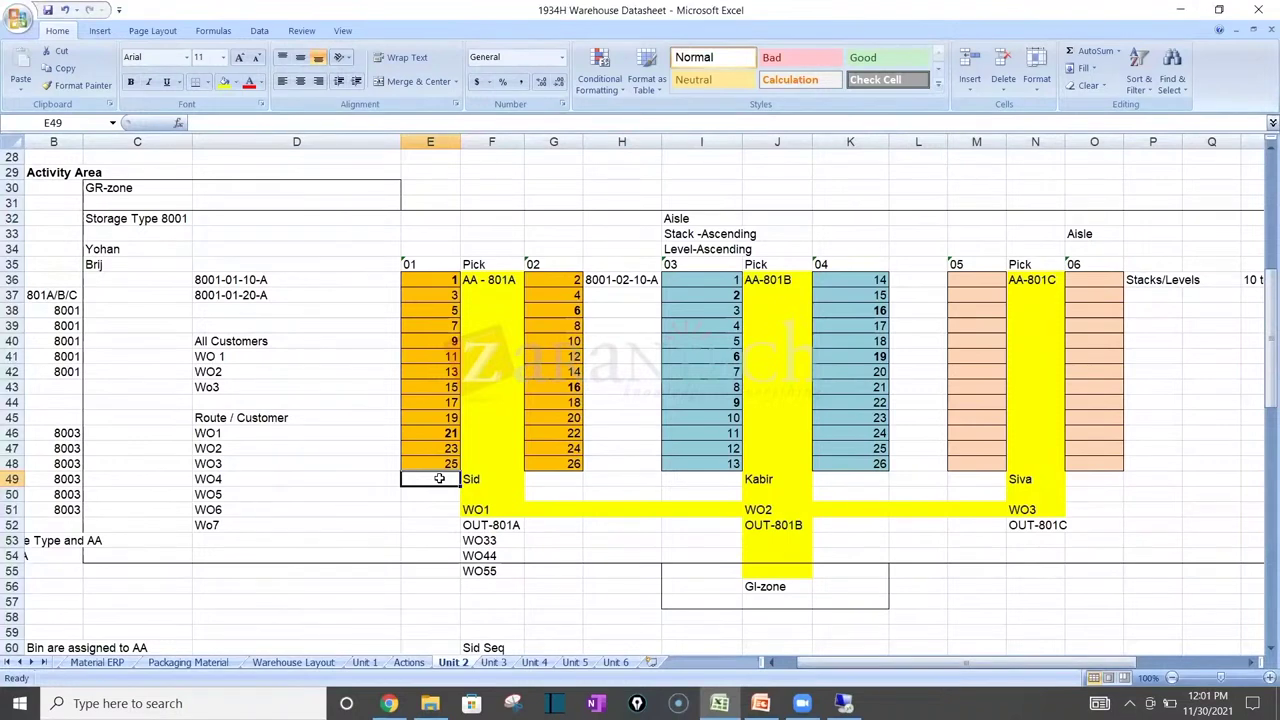
pyautogui.click(748, 540)
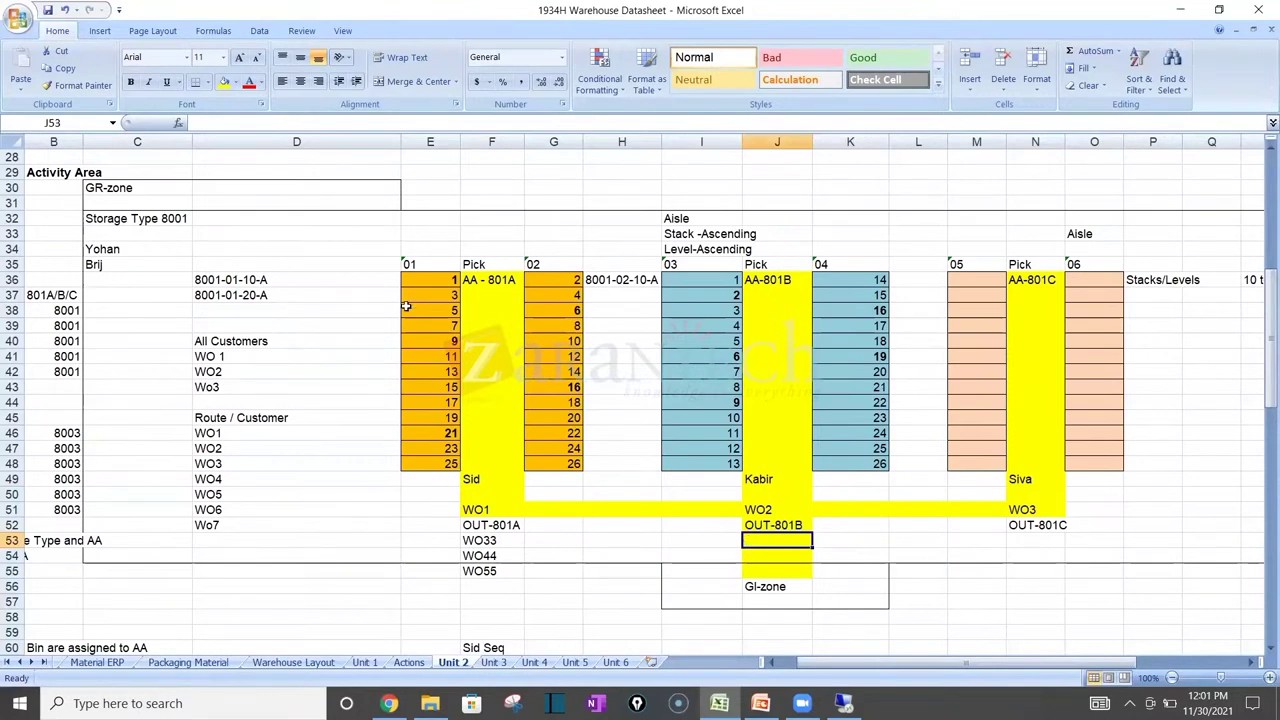
pyautogui.click(216, 355)
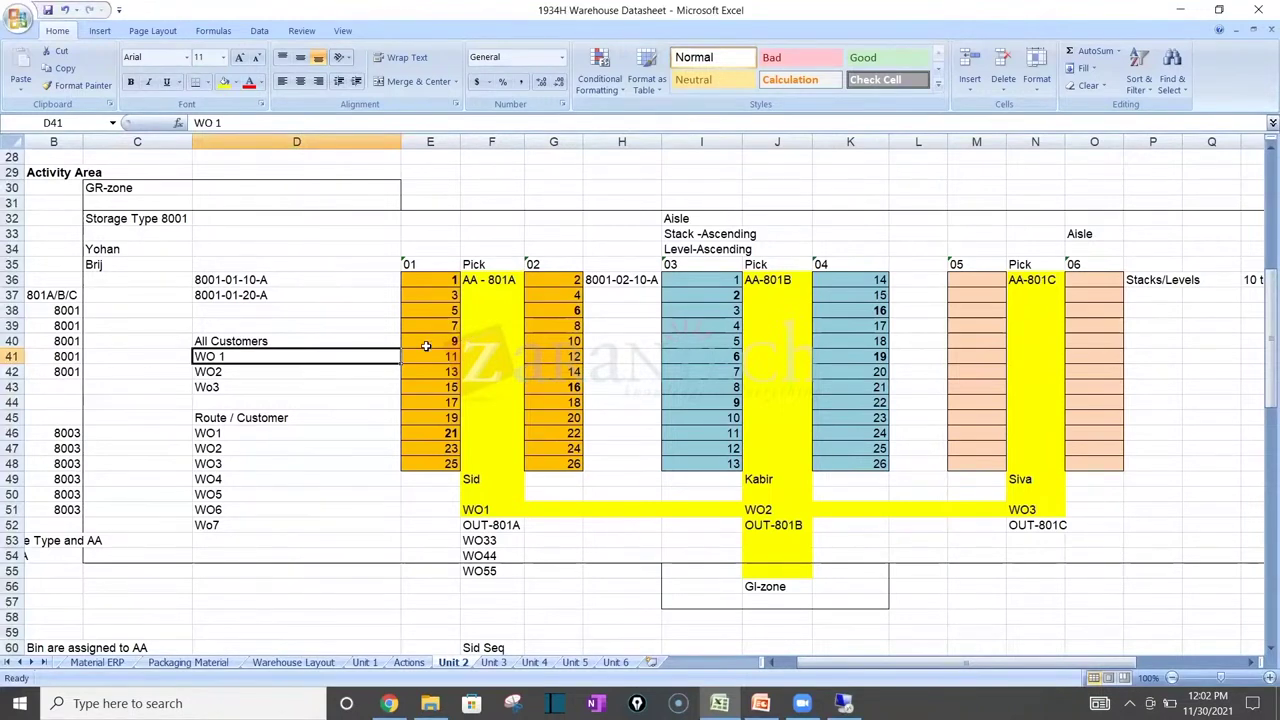
pyautogui.click(764, 573)
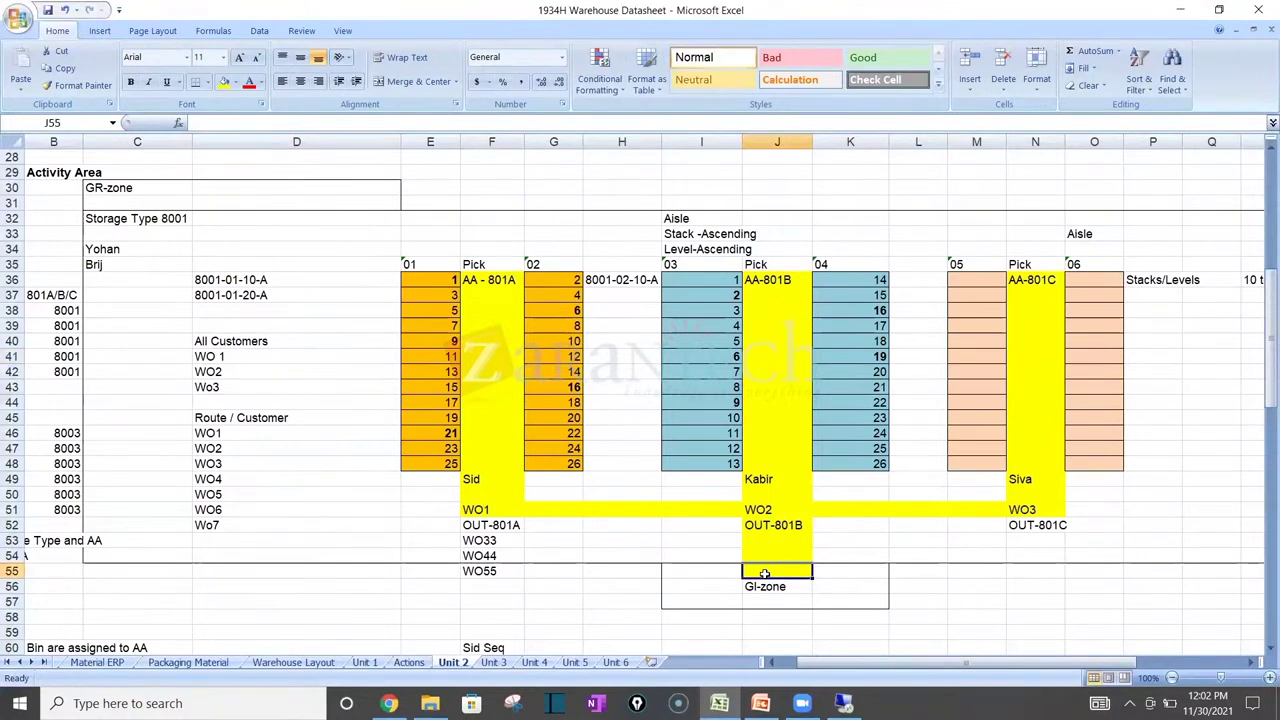
pyautogui.moveTo(843, 703)
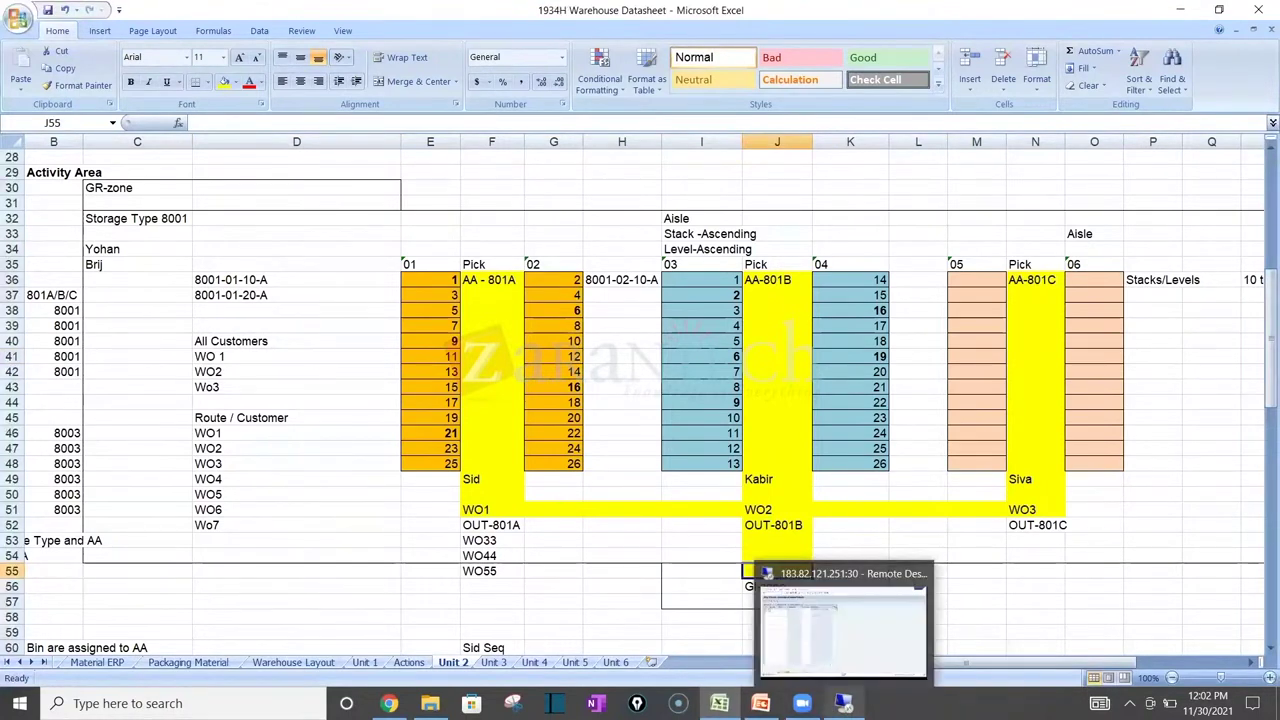
pyautogui.click(825, 650)
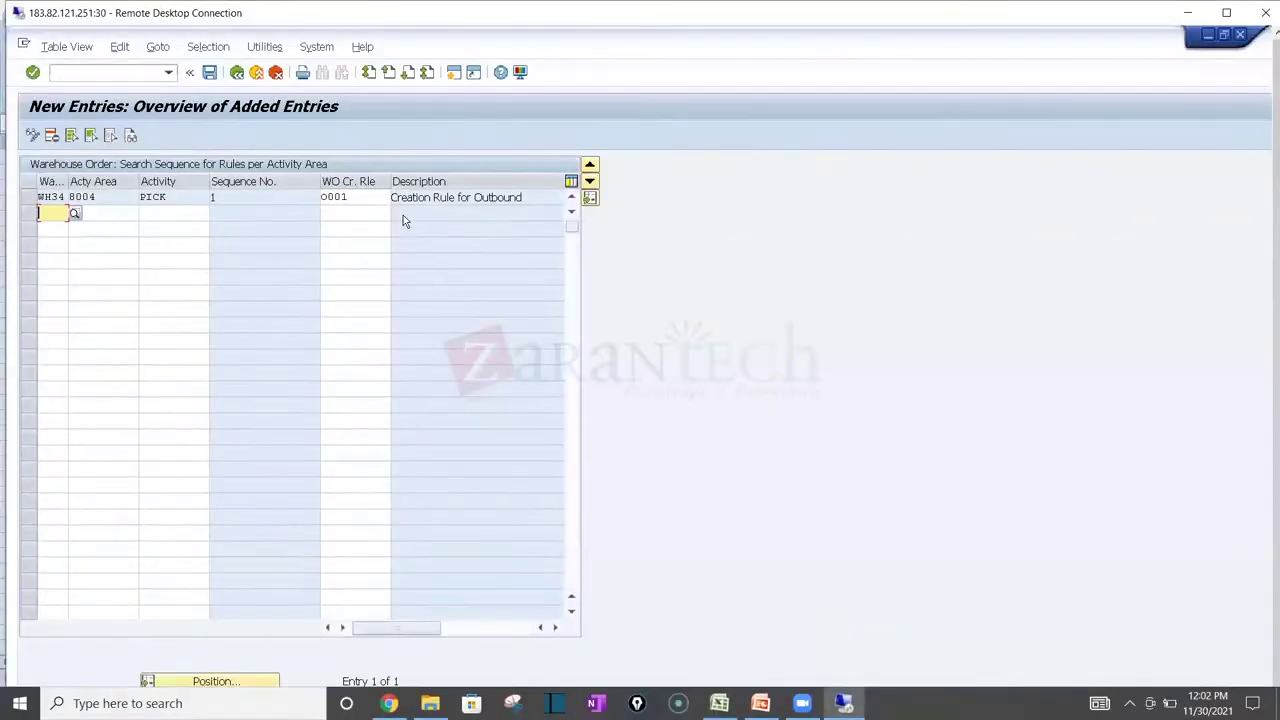
pyautogui.click(361, 199)
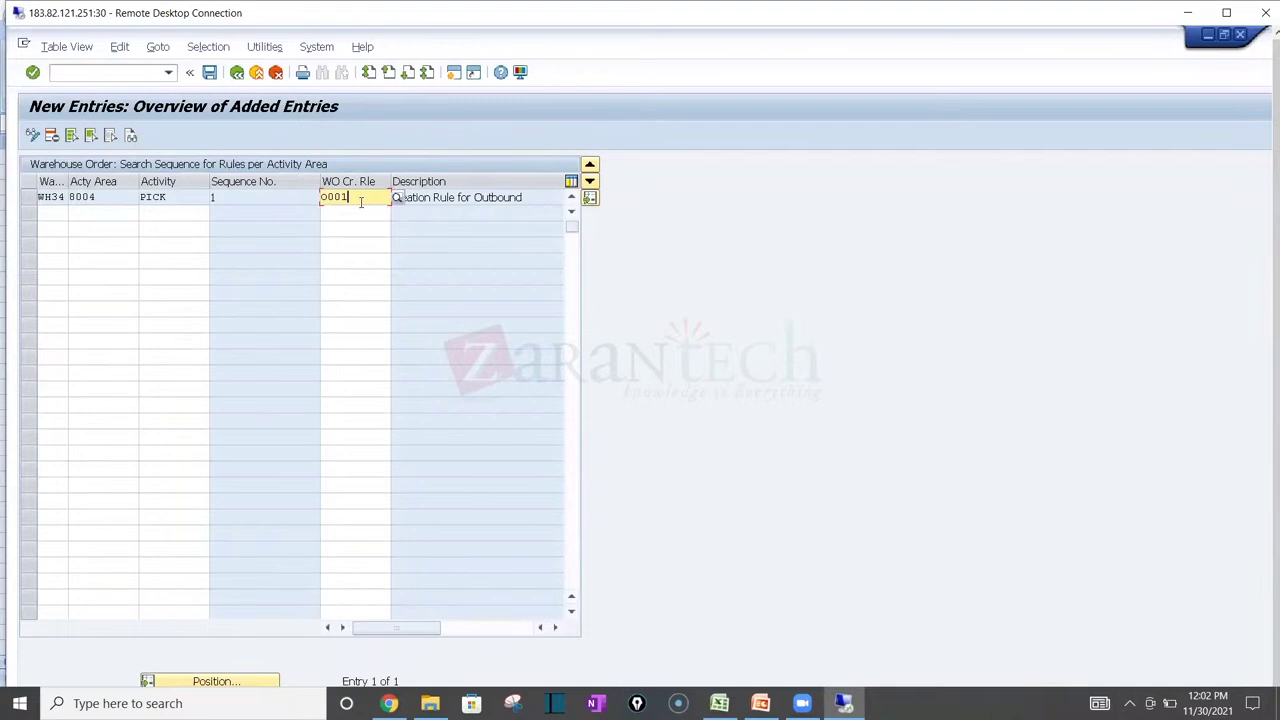
pyautogui.click(362, 211)
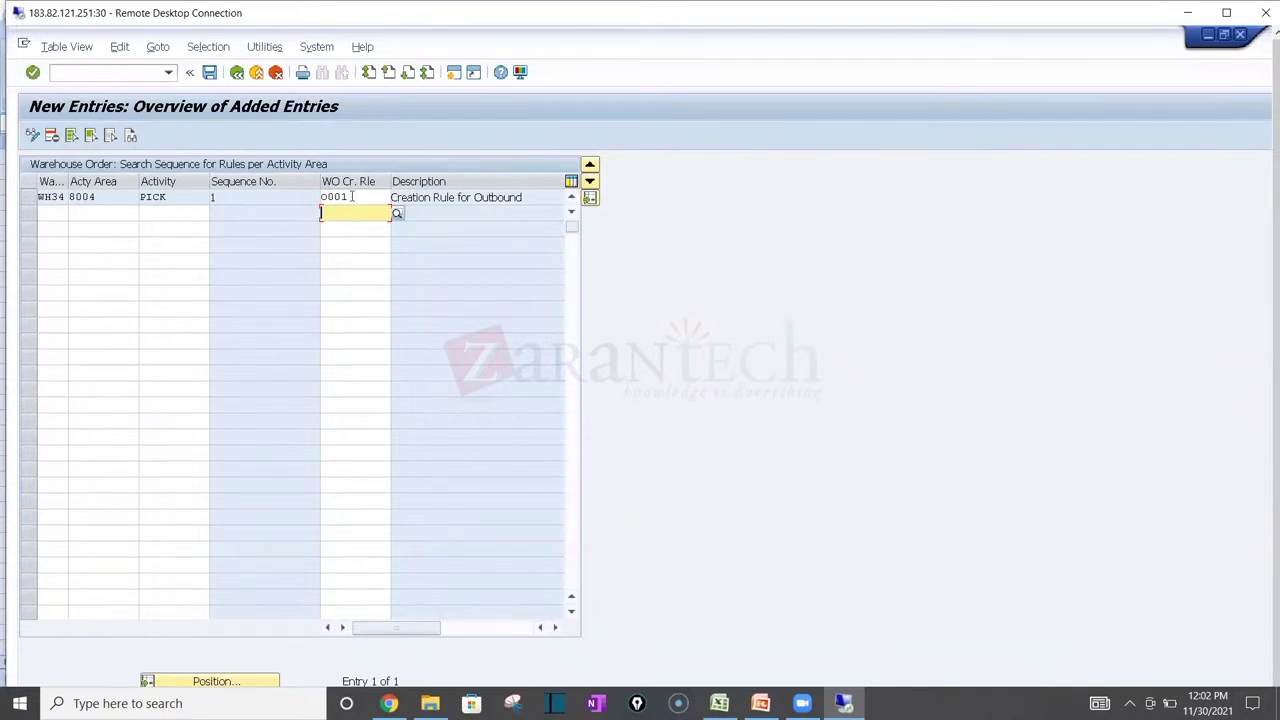
pyautogui.click(352, 197)
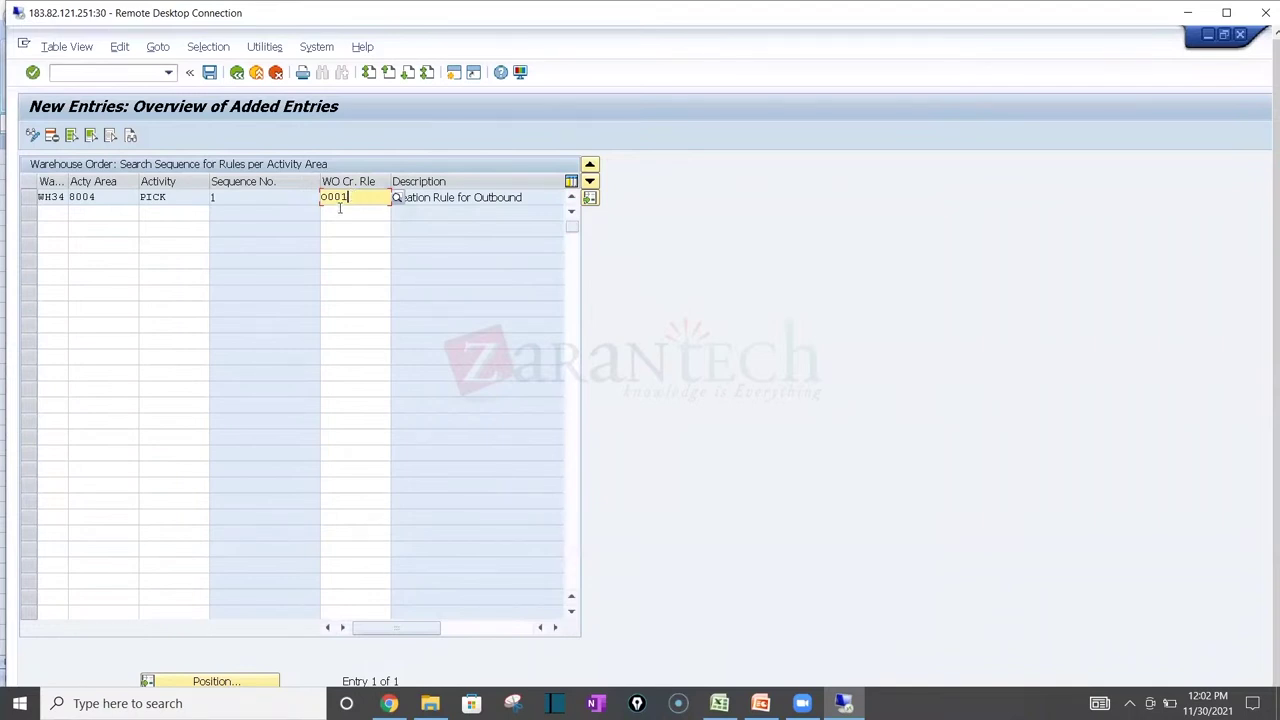
pyautogui.click(340, 213)
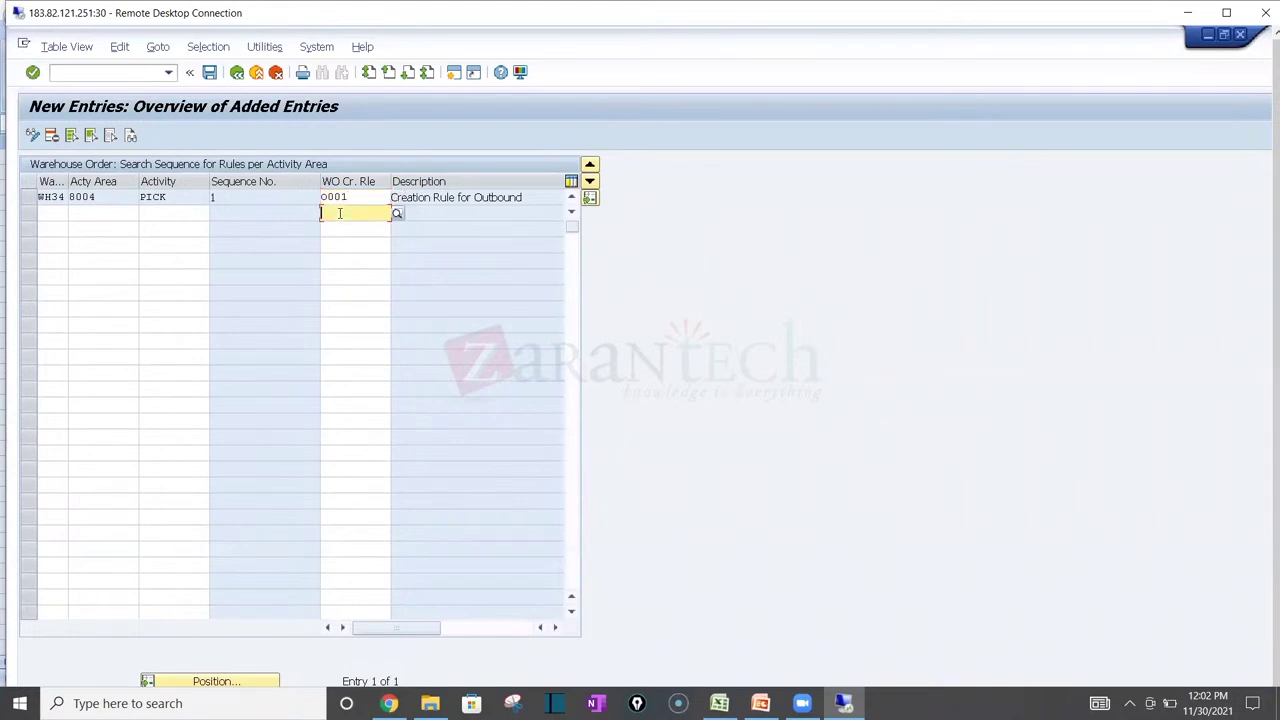
pyautogui.click(357, 197)
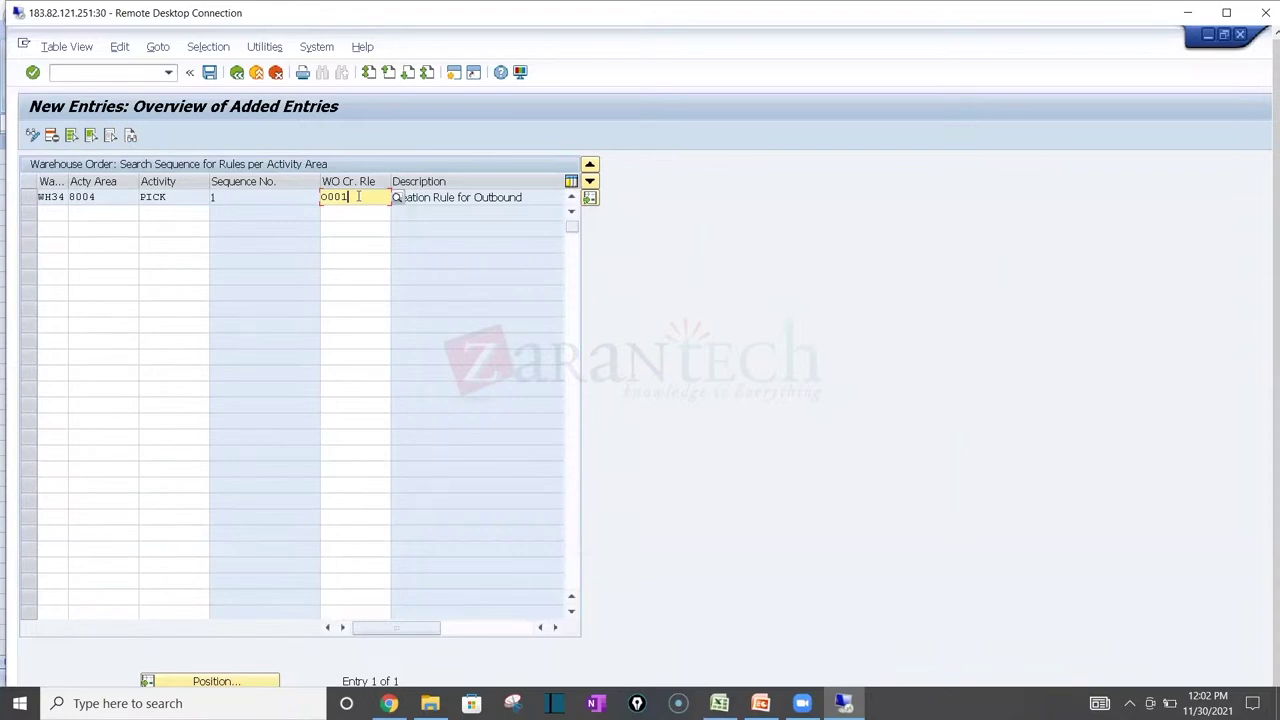
pyautogui.hotkey('alt', 'Tab')
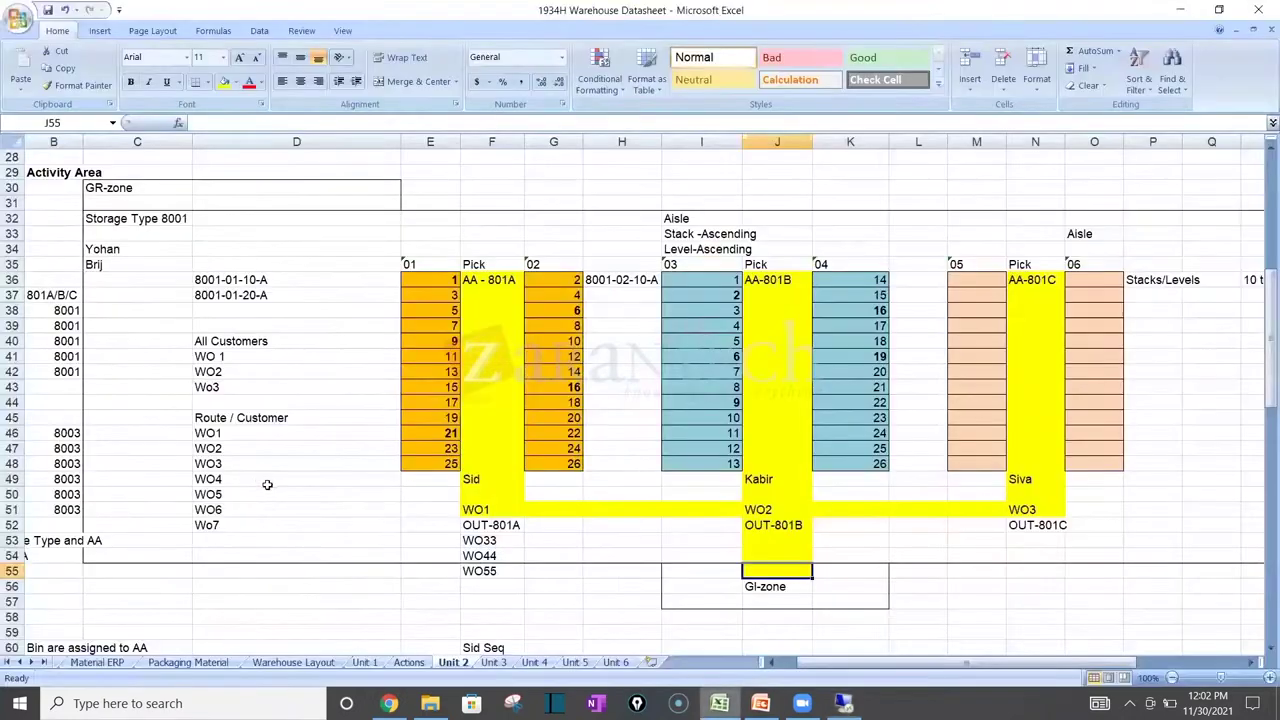
# Step: Append '(Process 2010)' to the All Customers label and '(Process Type 2011)' to Route / Customer
pyautogui.doubleClick(285, 341)
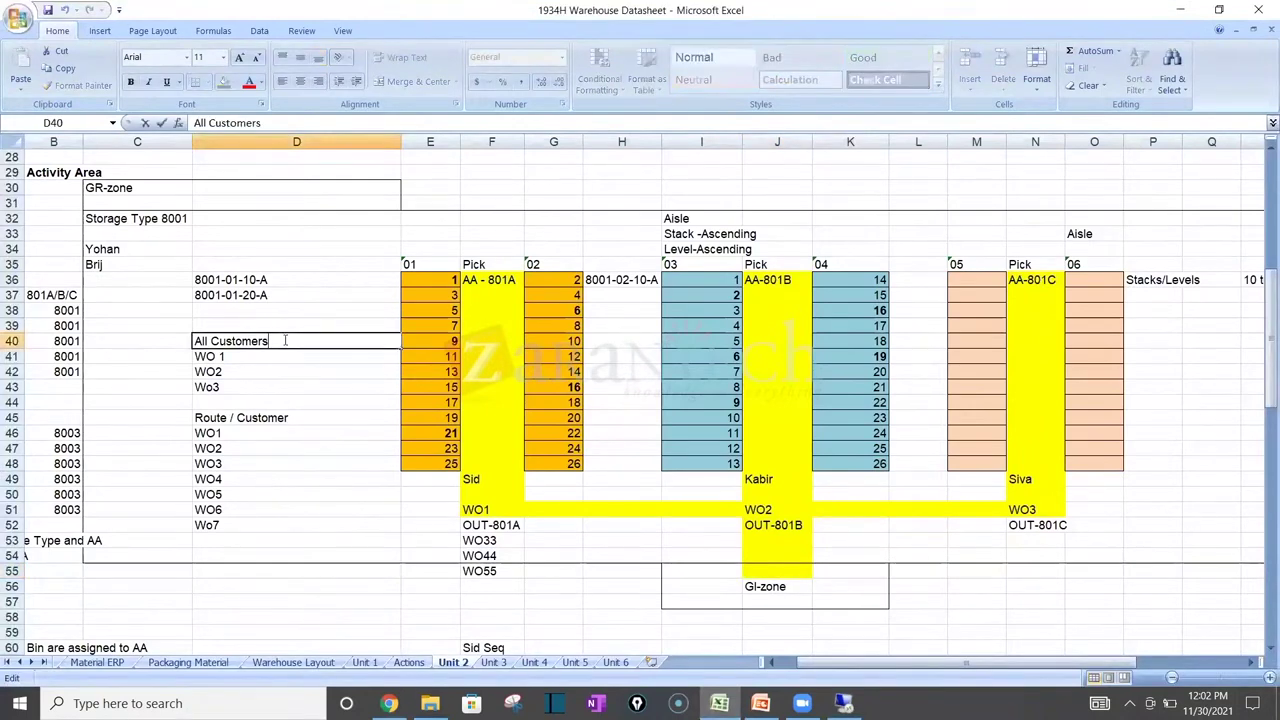
pyautogui.write('(Process 2010)')
pyautogui.press('Return')
pyautogui.press('Down')
pyautogui.press('Down')
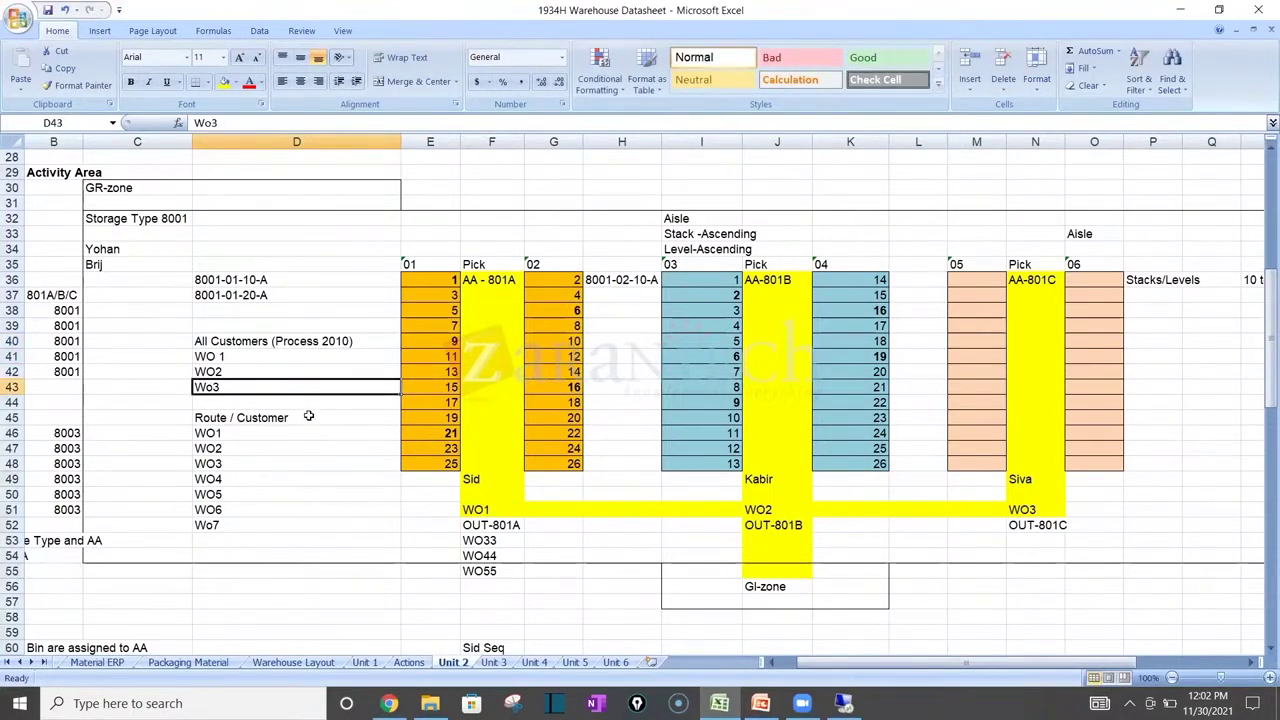
pyautogui.doubleClick(307, 413)
pyautogui.write('(')
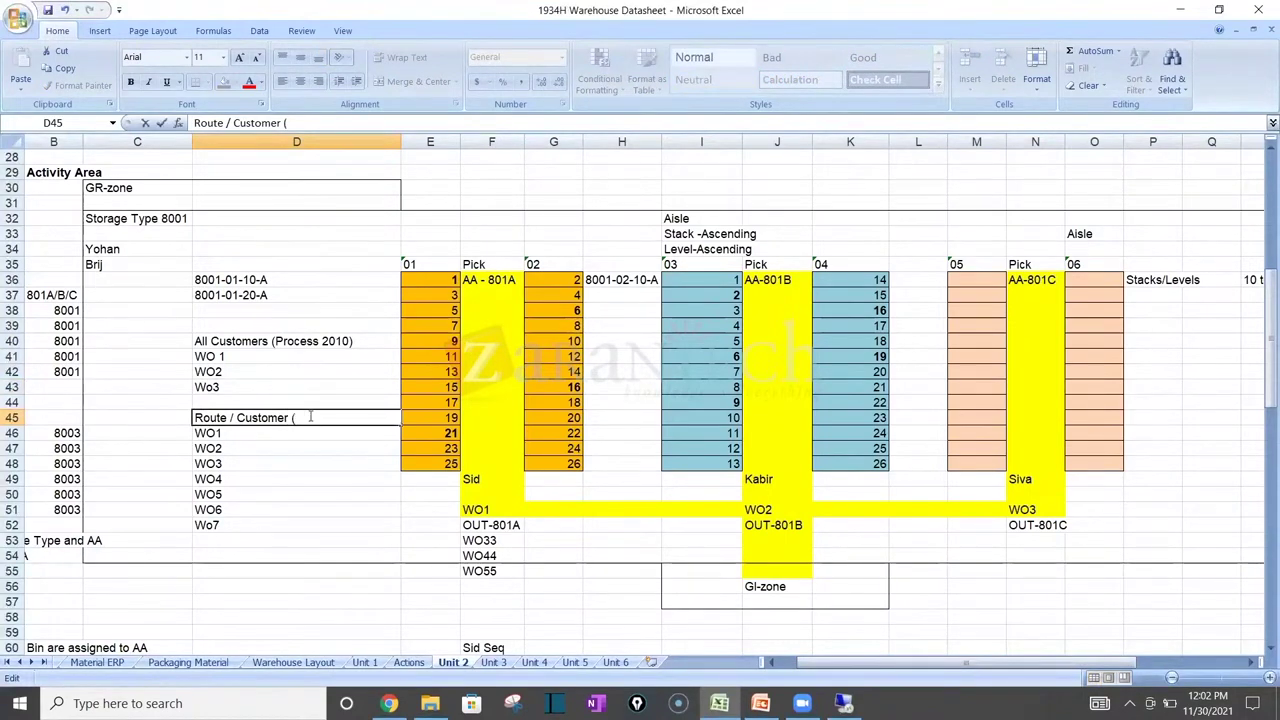
pyautogui.write('Process Type 2011')
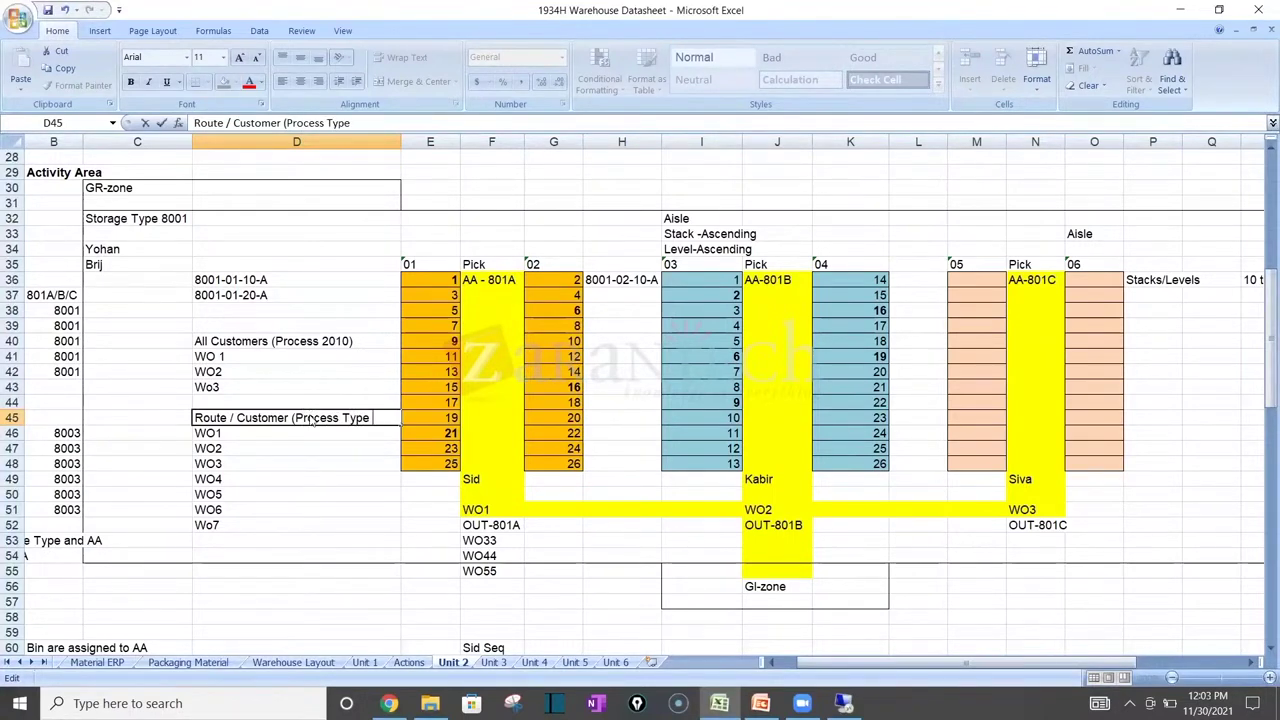
pyautogui.write(')')
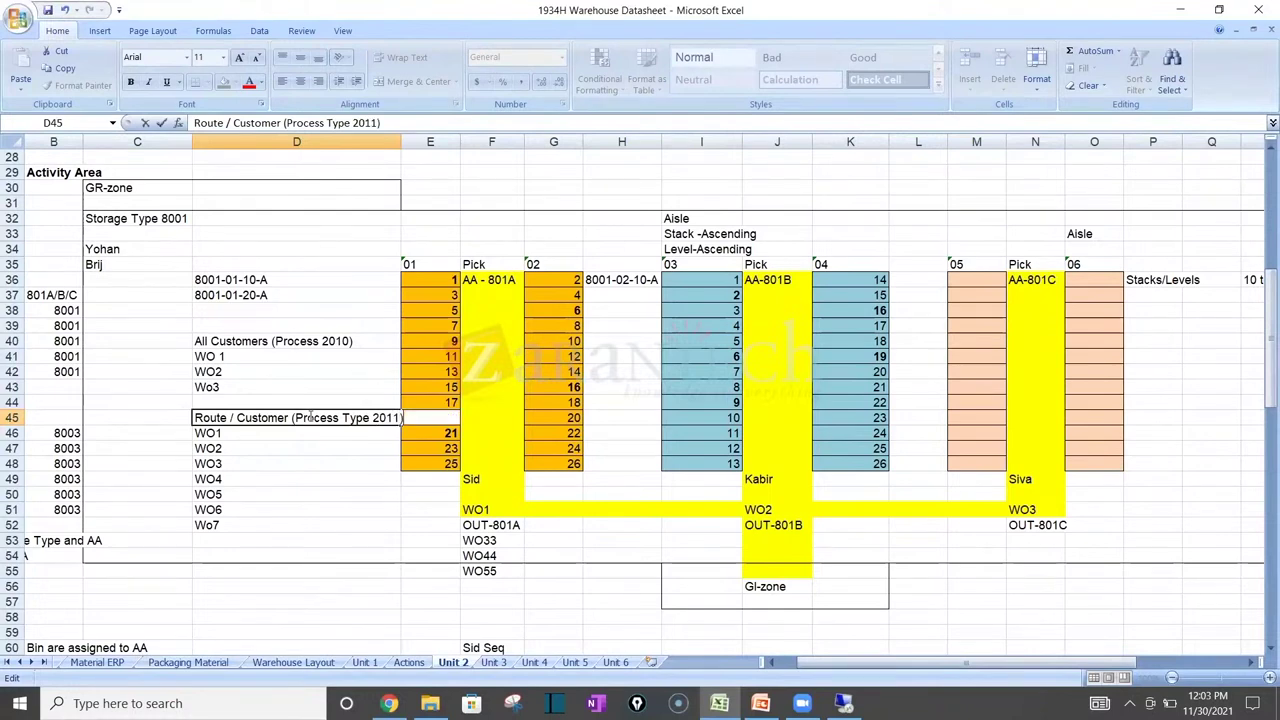
pyautogui.press('Return')
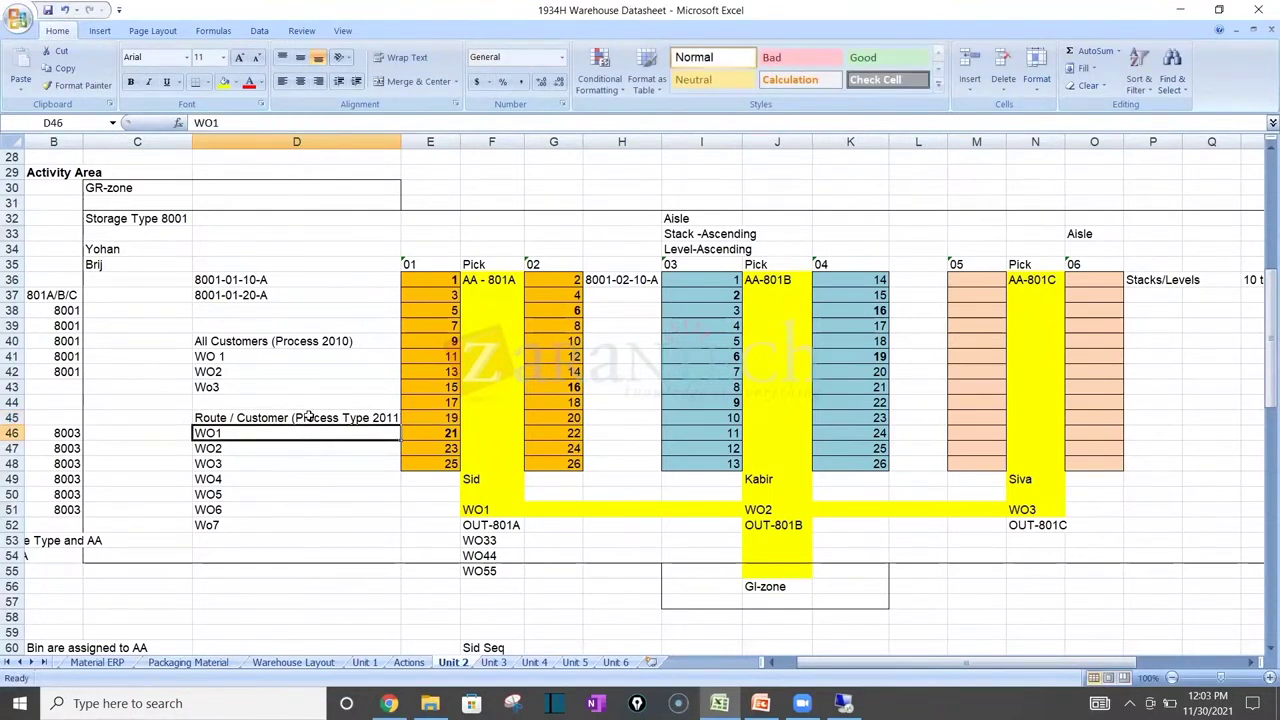
pyautogui.click(309, 417)
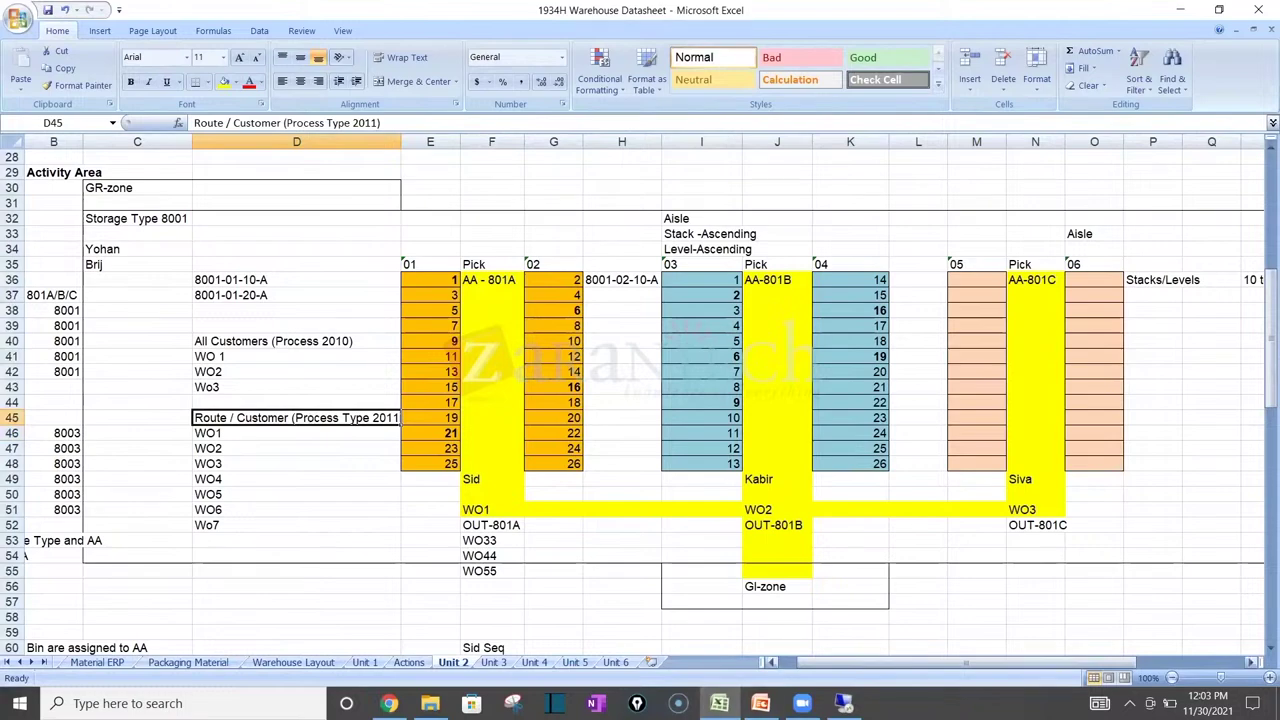
pyautogui.click(843, 703)
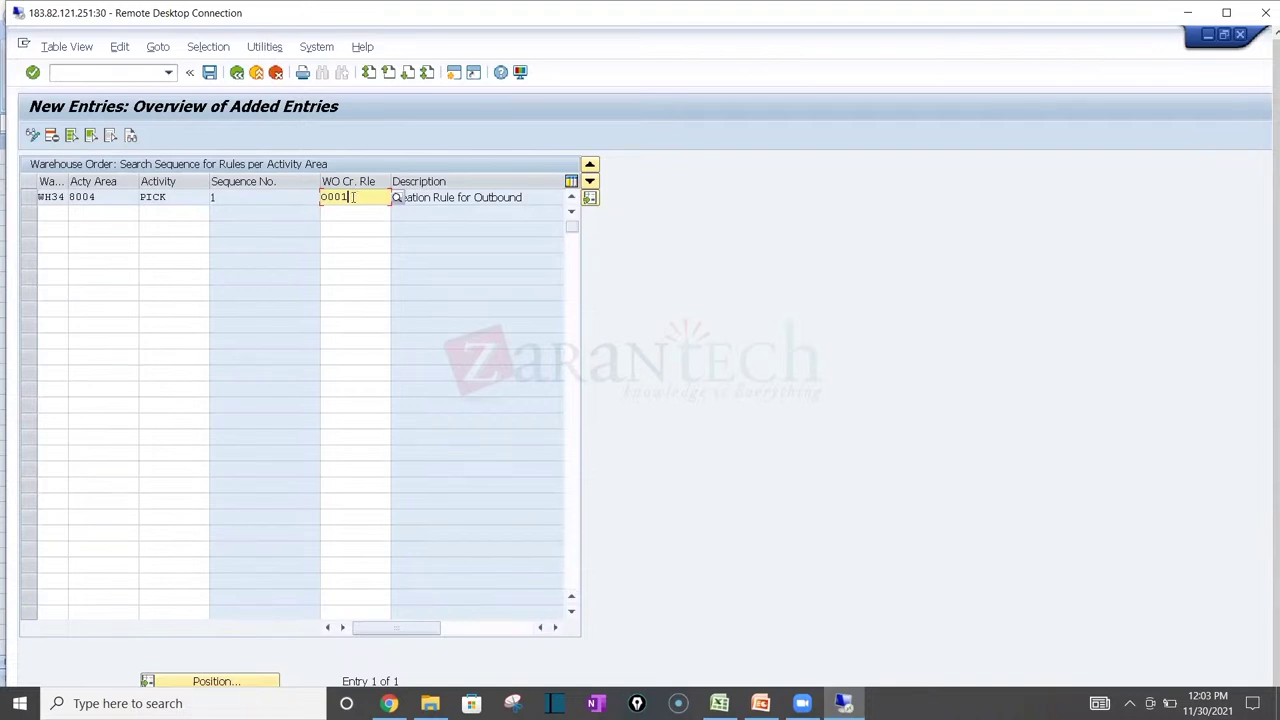
# Step: Select the creation rule value 0001 in the WO Cr. Rle column
pyautogui.moveTo(347, 197); pyautogui.dragTo(290, 212)
# Step: Run /o/scwm/to_dlv, select all warehouse tasks, and switch to confirming warehouse orders
pyautogui.click(119, 70)
pyautogui.write('/o/scwm')
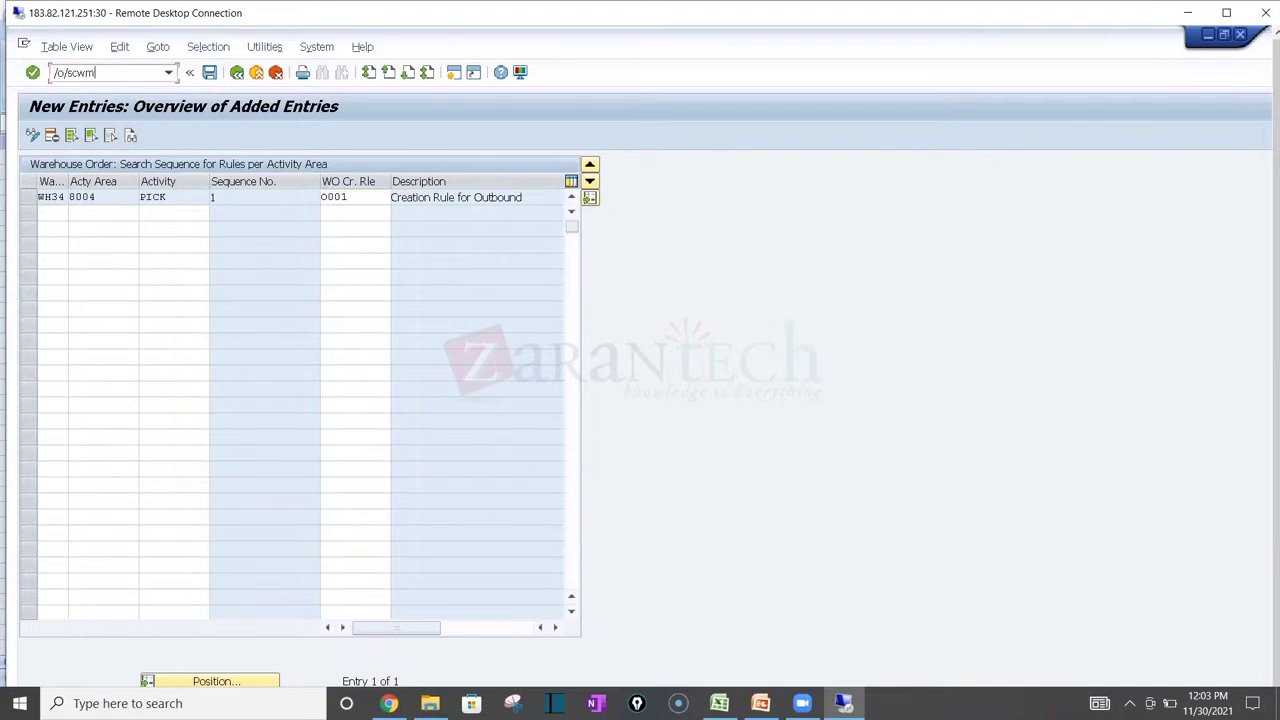
pyautogui.write('/to_dl')
pyautogui.write('v')
pyautogui.press('Return')
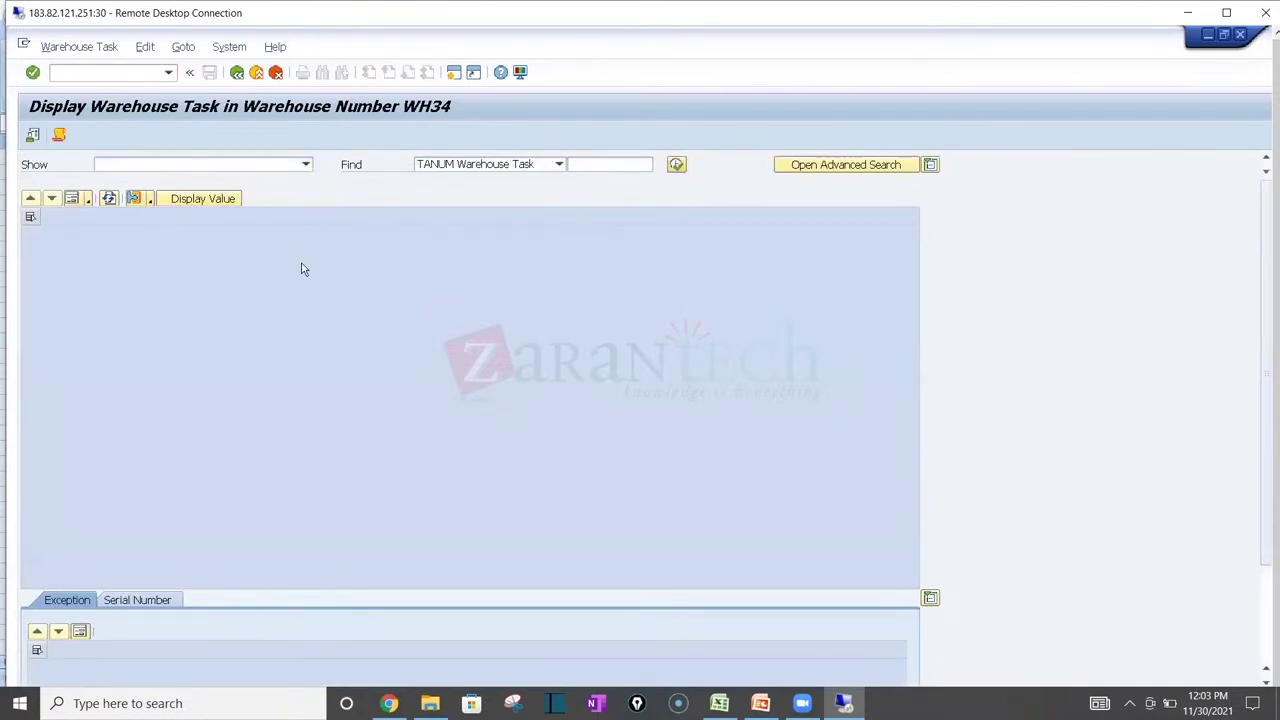
pyautogui.click(288, 337)
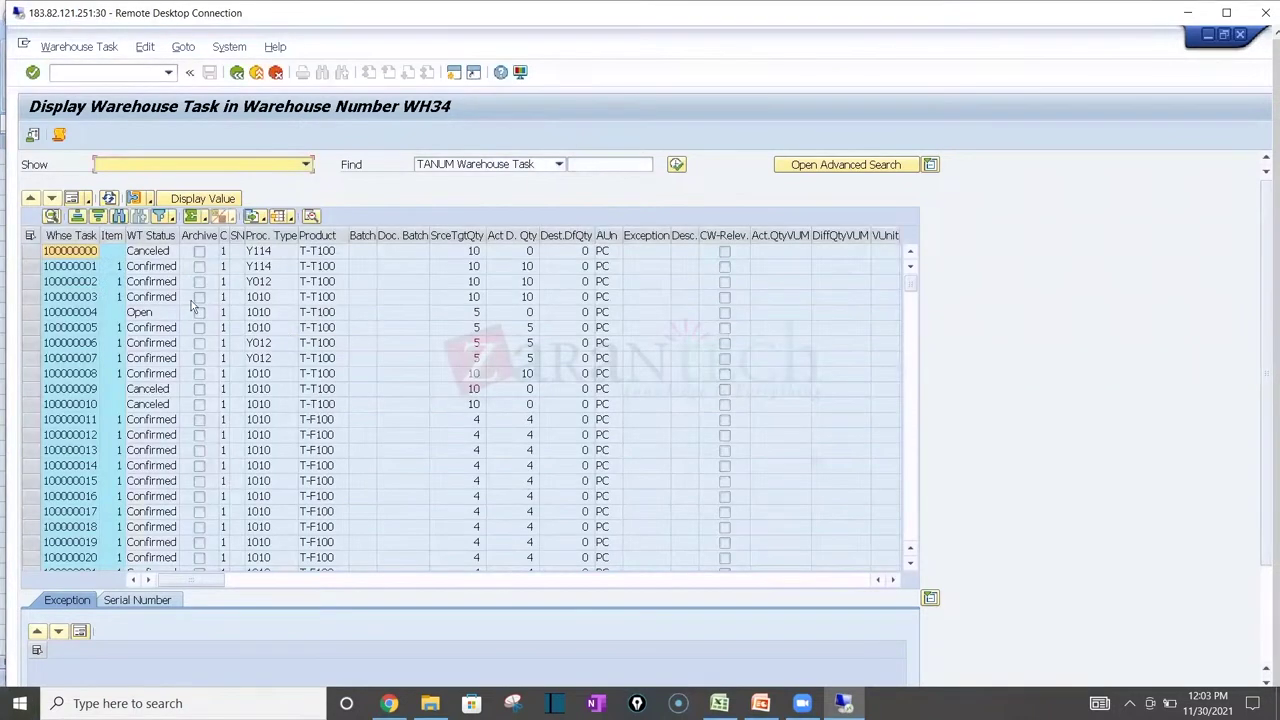
pyautogui.click(30, 236)
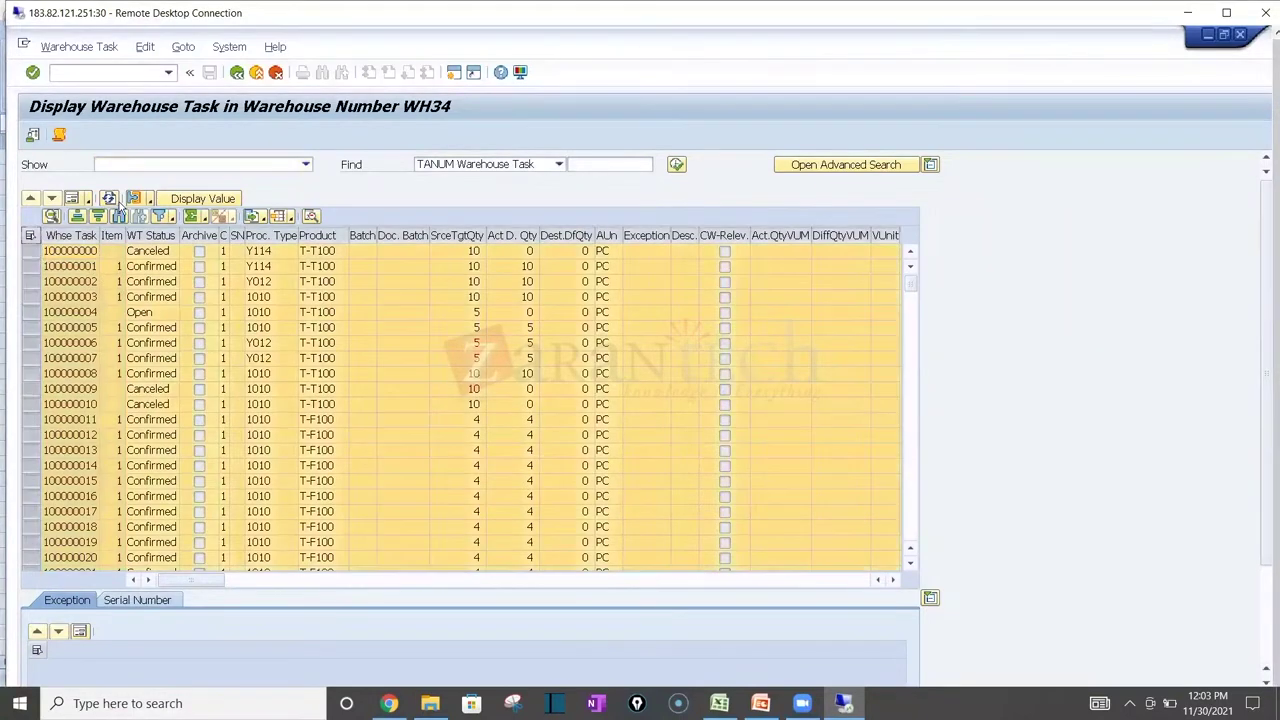
pyautogui.click(131, 199)
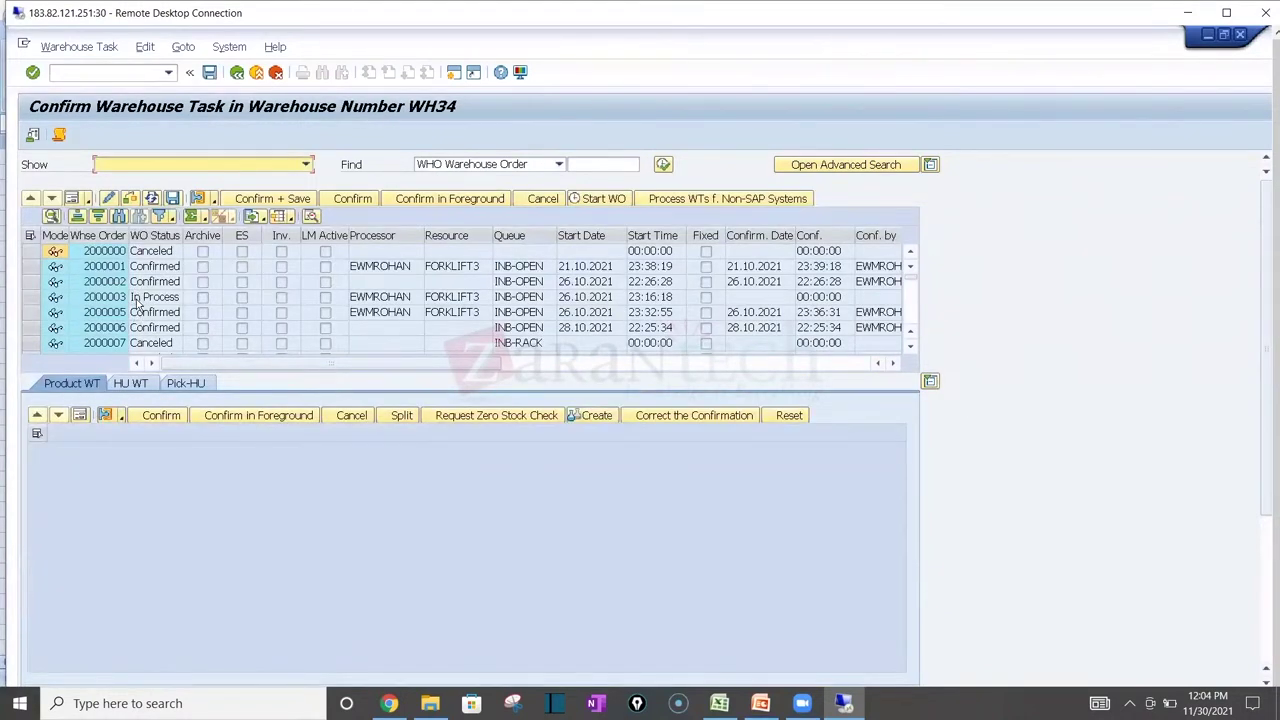
pyautogui.click(138, 299)
pyautogui.click(33, 312)
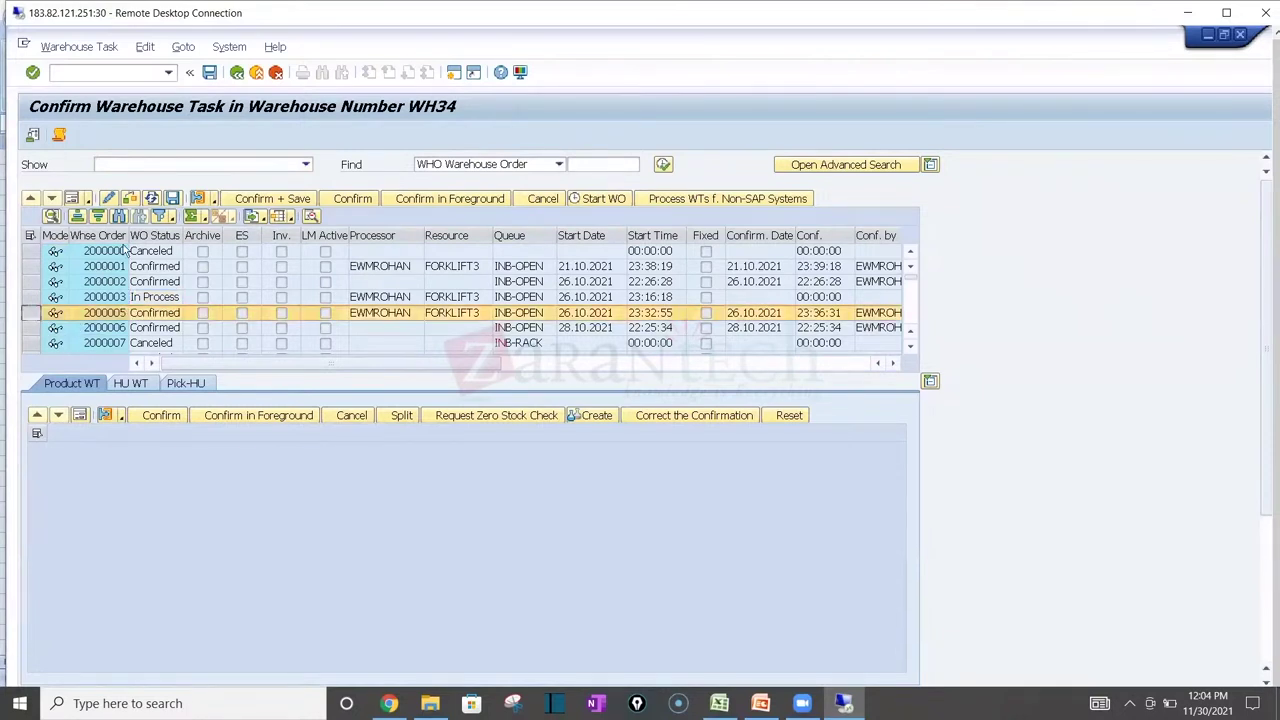
pyautogui.click(76, 202)
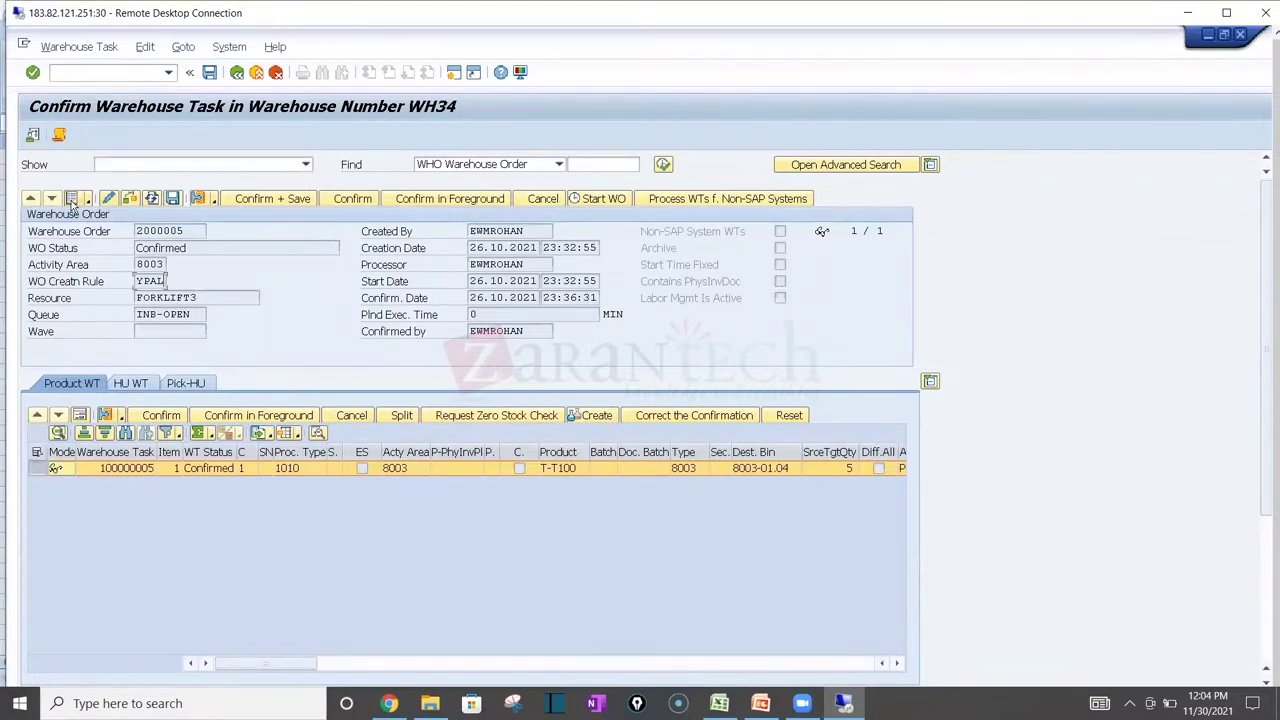
pyautogui.click(75, 200)
pyautogui.click(650, 298)
pyautogui.press('Right')
pyautogui.press('Right')
pyautogui.press('Right')
pyautogui.press('Right')
pyautogui.press('Right')
pyautogui.press('Right')
pyautogui.press('Right')
pyautogui.press('Right')
pyautogui.press('Right')
pyautogui.press('Right')
pyautogui.press('Right')
pyautogui.press('Right')
pyautogui.press('Right')
pyautogui.press('Right')
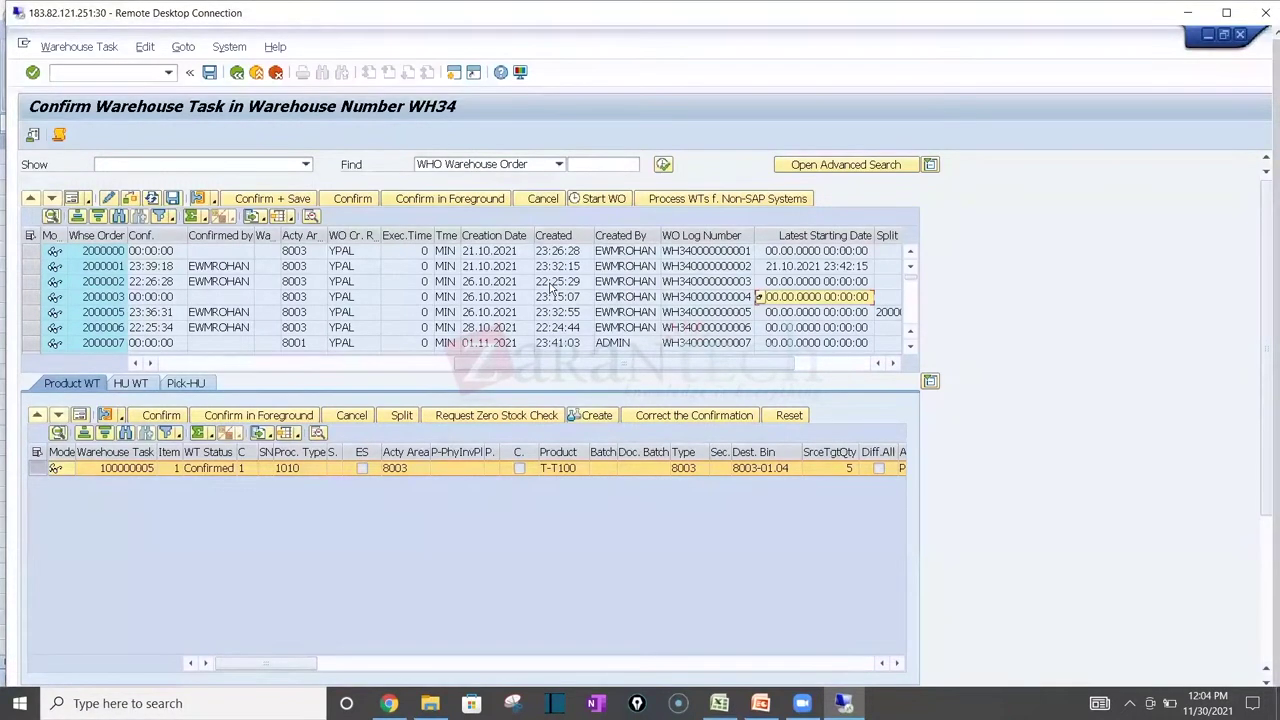
pyautogui.click(335, 267)
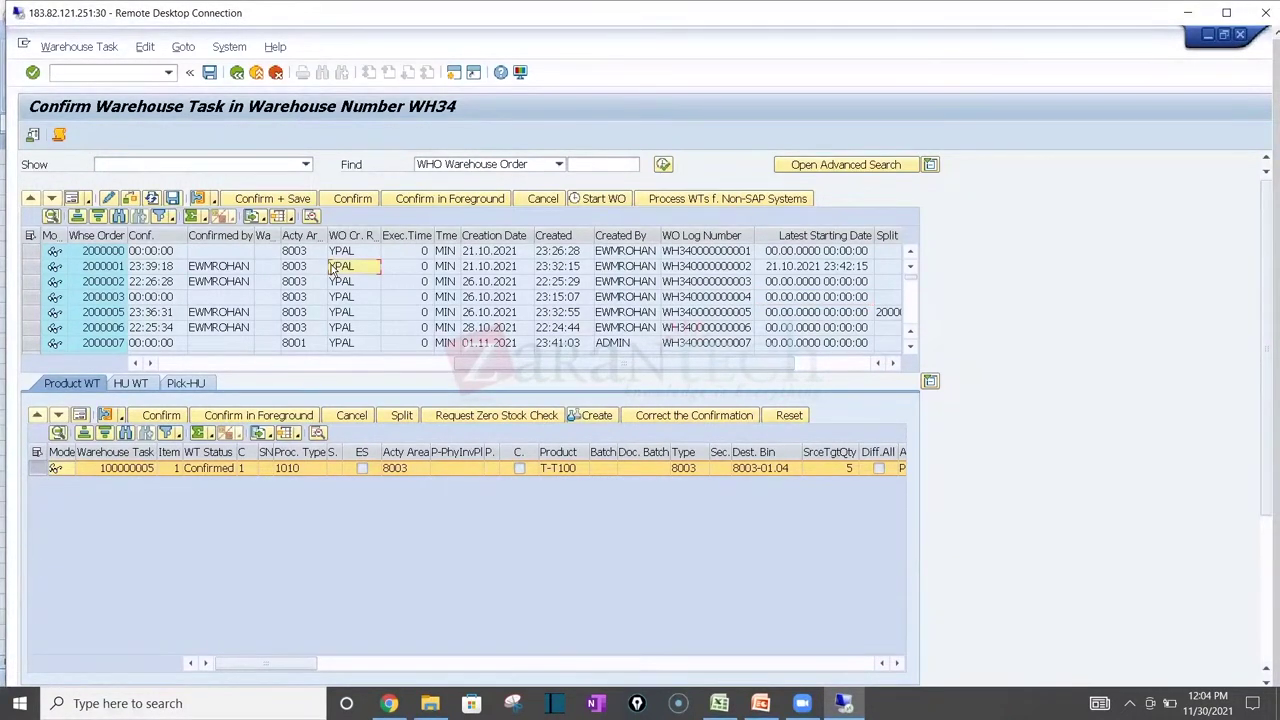
pyautogui.press('Down')
pyautogui.press('Down')
pyautogui.press('Down')
pyautogui.press('Down')
pyautogui.press('Down')
pyautogui.press('Down')
pyautogui.press('Down')
pyautogui.press('Down')
pyautogui.press('Down')
pyautogui.press('Down')
pyautogui.press('Down')
pyautogui.press('Down')
pyautogui.press('Down')
pyautogui.press('Down')
pyautogui.press('Down')
pyautogui.press('Down')
pyautogui.press('Down')
pyautogui.press('Down')
pyautogui.press('Down')
pyautogui.press('Down')
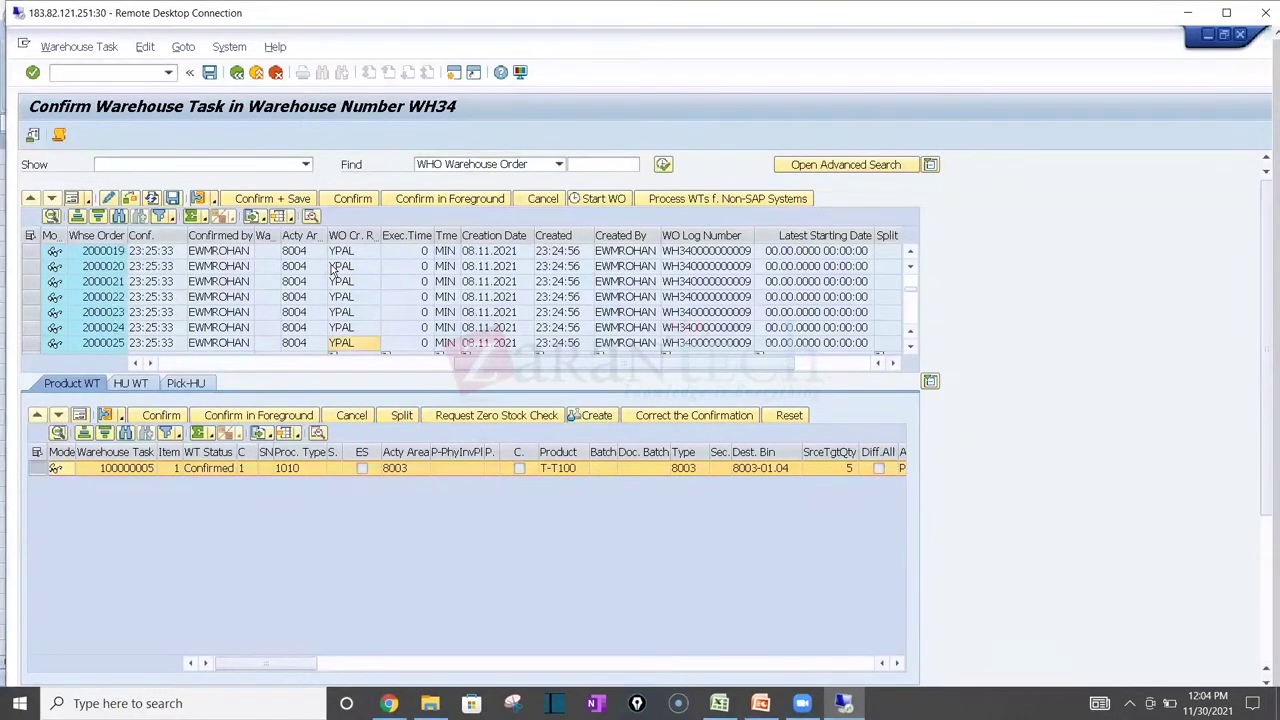
pyautogui.press('Down')
pyautogui.press('Down')
pyautogui.press('Down')
pyautogui.press('Down')
pyautogui.press('Down')
pyautogui.press('Down')
pyautogui.press('Down')
pyautogui.press('Down')
pyautogui.press('Down')
pyautogui.press('Down')
pyautogui.press('Down')
pyautogui.press('Down')
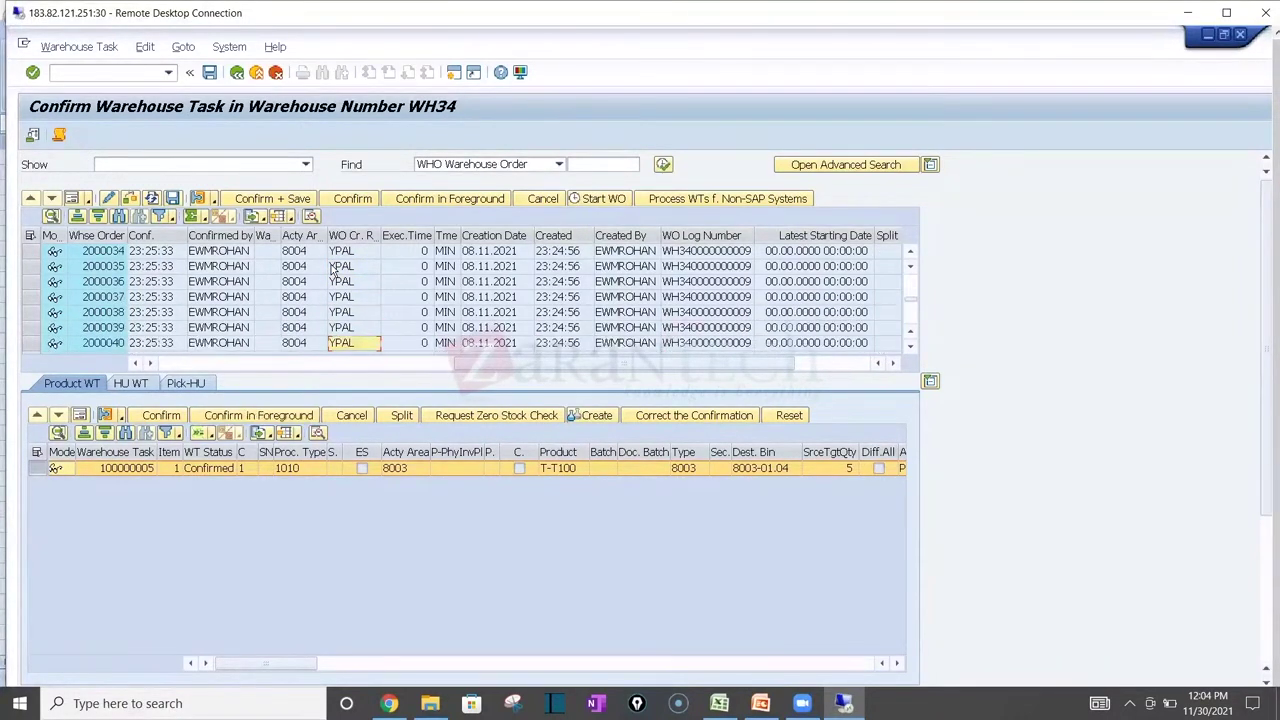
pyautogui.press('Down')
pyautogui.press('Down')
pyautogui.press('Down')
pyautogui.press('Down')
pyautogui.press('Down')
pyautogui.press('Down')
pyautogui.press('Down')
pyautogui.press('Down')
pyautogui.press('Down')
pyautogui.press('Down')
pyautogui.press('Down')
pyautogui.press('Down')
pyautogui.press('Down')
pyautogui.press('Down')
pyautogui.press('Down')
pyautogui.press('Down')
pyautogui.press('Down')
pyautogui.press('Down')
pyautogui.press('Down')
pyautogui.press('Down')
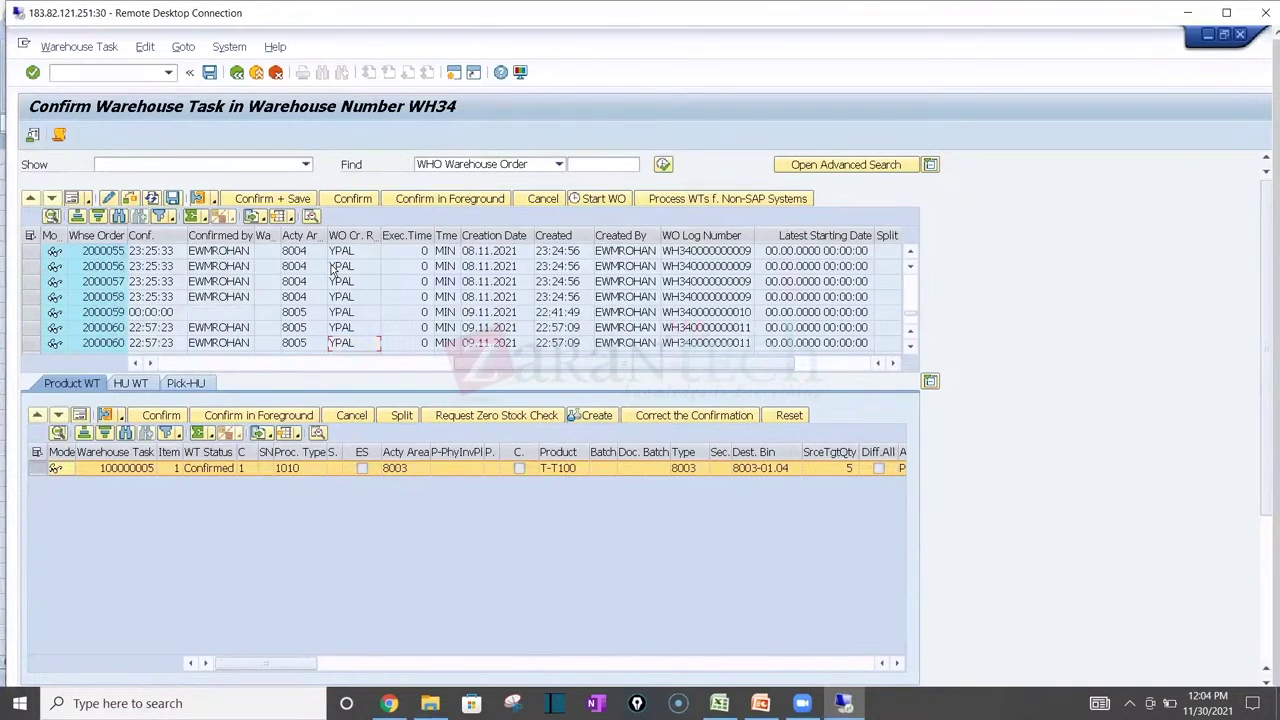
pyautogui.press('Down')
pyautogui.press('Down')
pyautogui.press('Down')
pyautogui.press('Down')
pyautogui.press('Down')
pyautogui.press('Down')
pyautogui.press('Down')
pyautogui.press('Down')
pyautogui.press('Down')
pyautogui.press('Down')
pyautogui.press('Down')
pyautogui.press('Down')
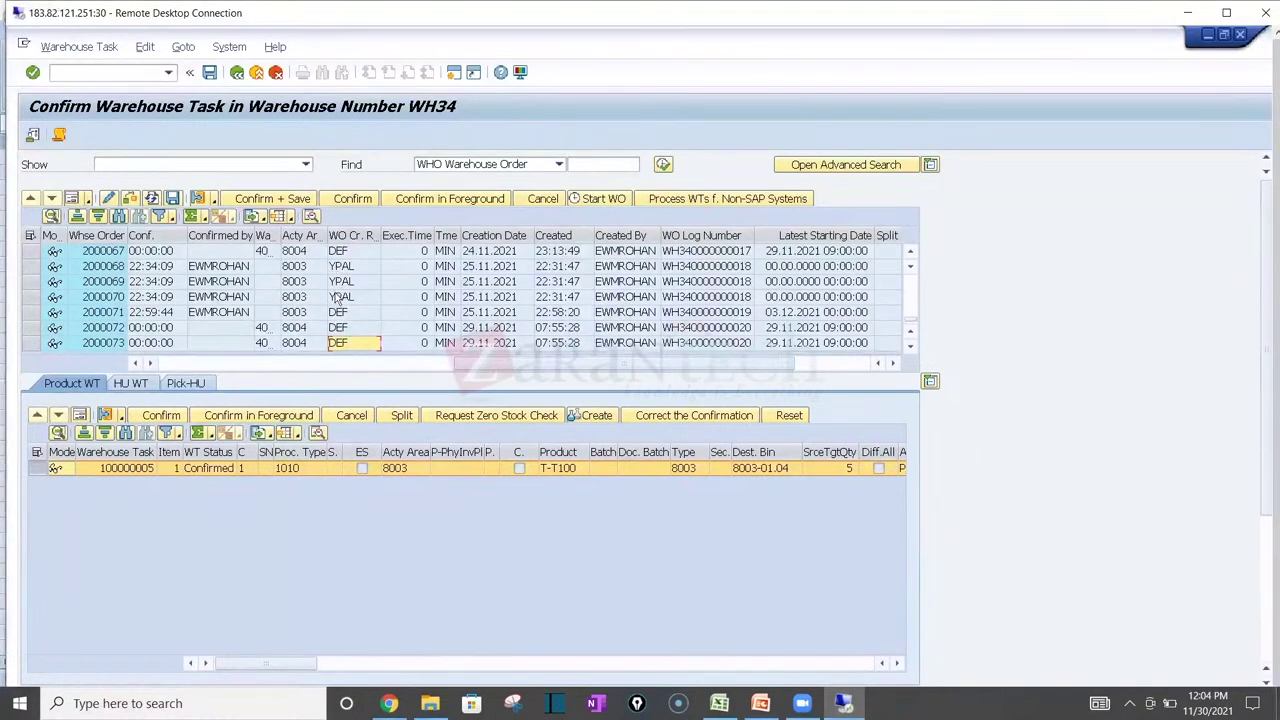
pyautogui.click(312, 328)
pyautogui.click(32, 328)
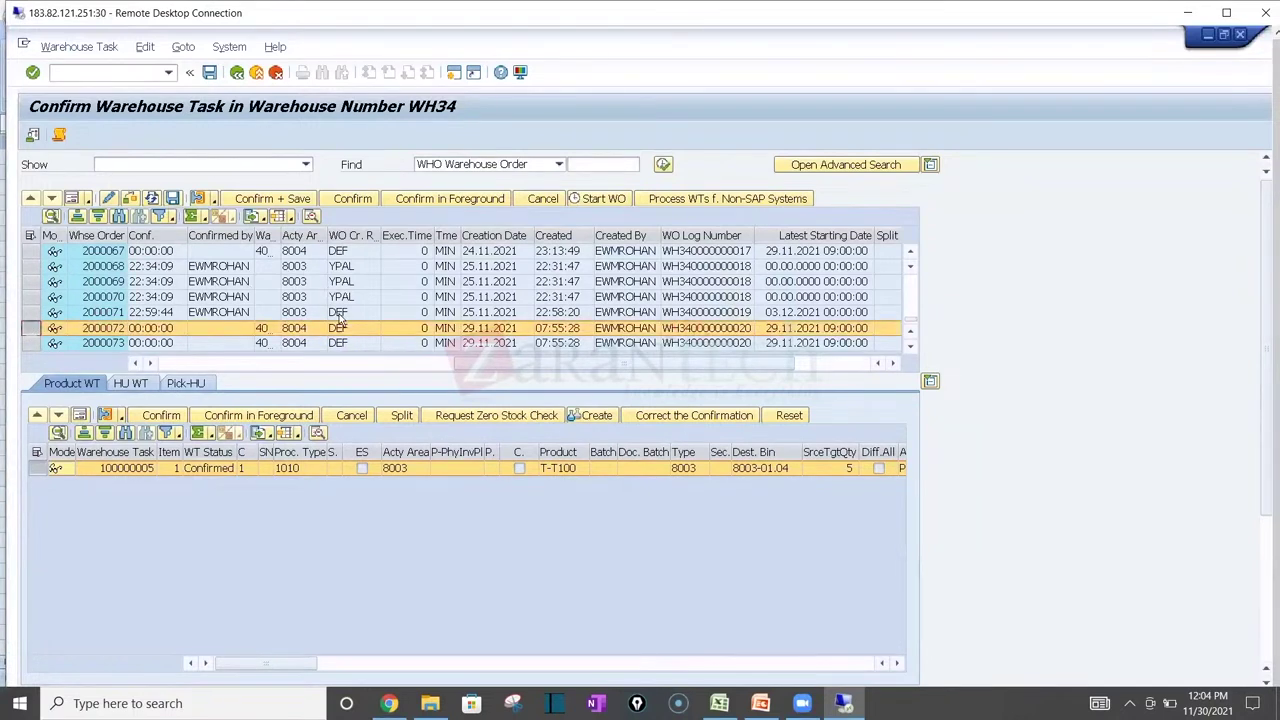
# Step: Show the details of warehouse order 2000072 and make the remote session full screen
pyautogui.click(72, 199)
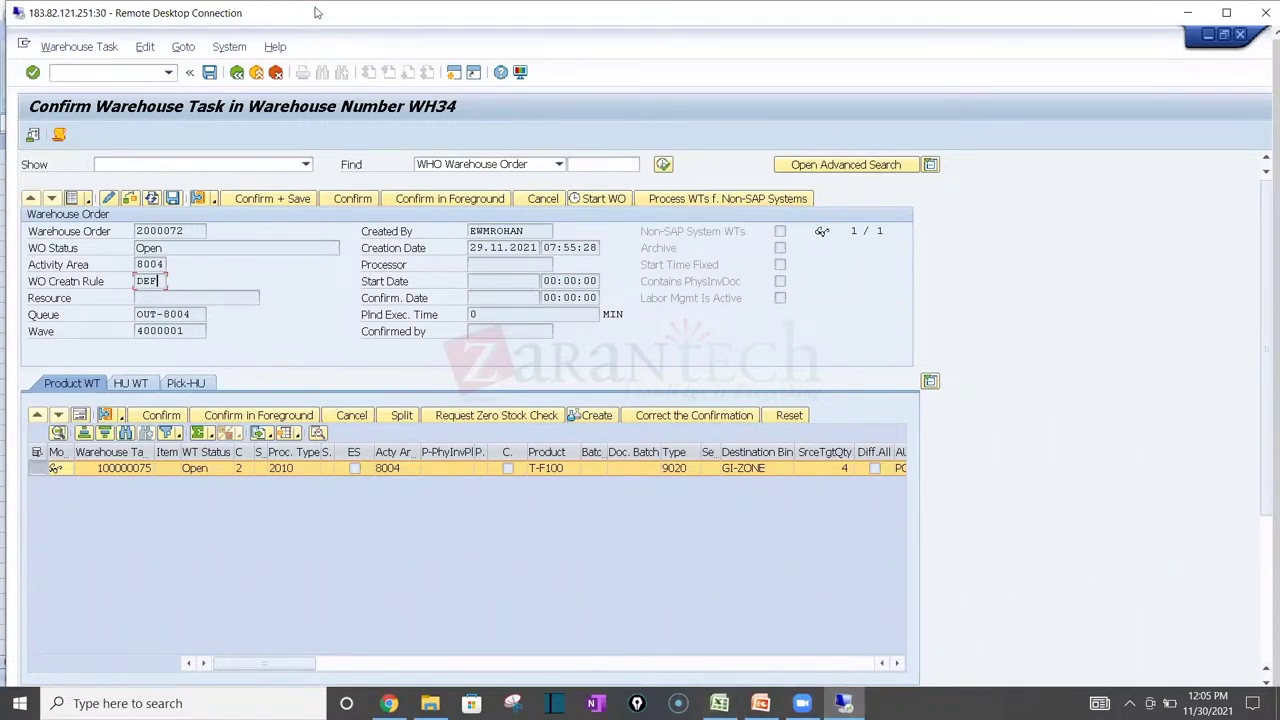
pyautogui.press('ctrl+alt+Break')
pyautogui.moveTo(193, 704)
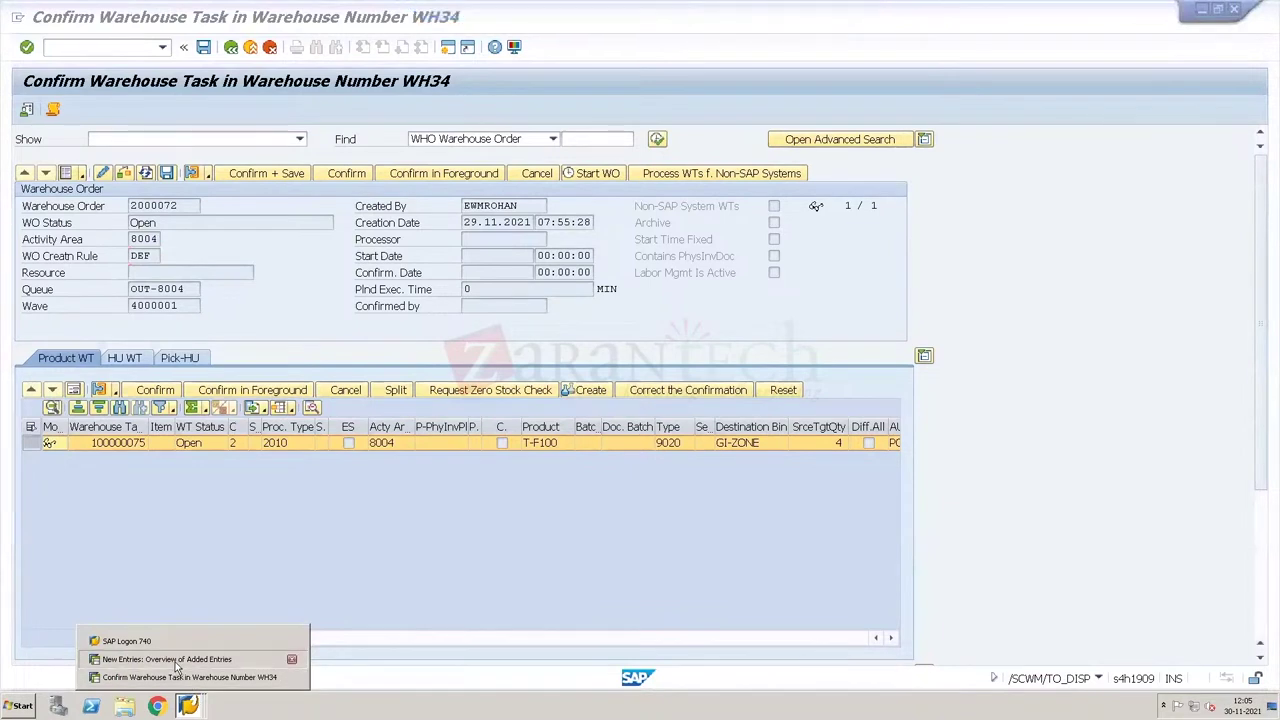
# Step: Return to the New Entries window and check creation rule O001 on the WH34 8004 PICK entry
pyautogui.click(180, 677)
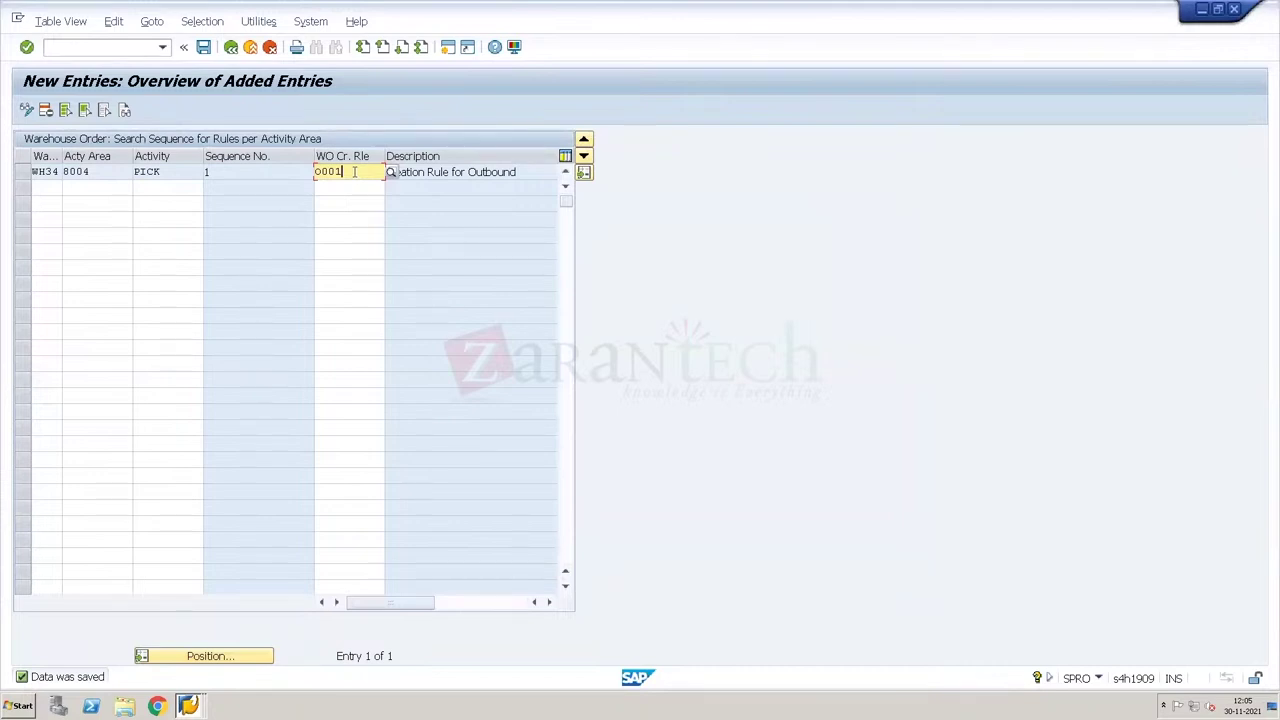
pyautogui.click(340, 188)
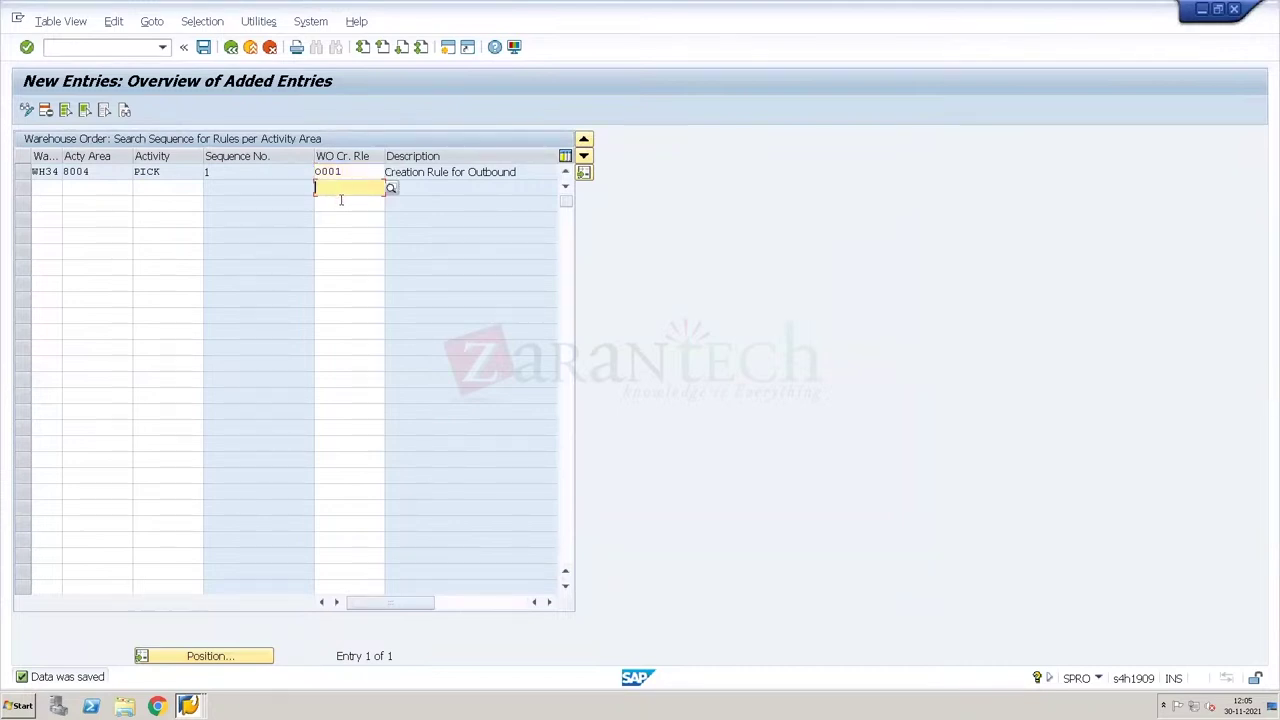
pyautogui.click(340, 202)
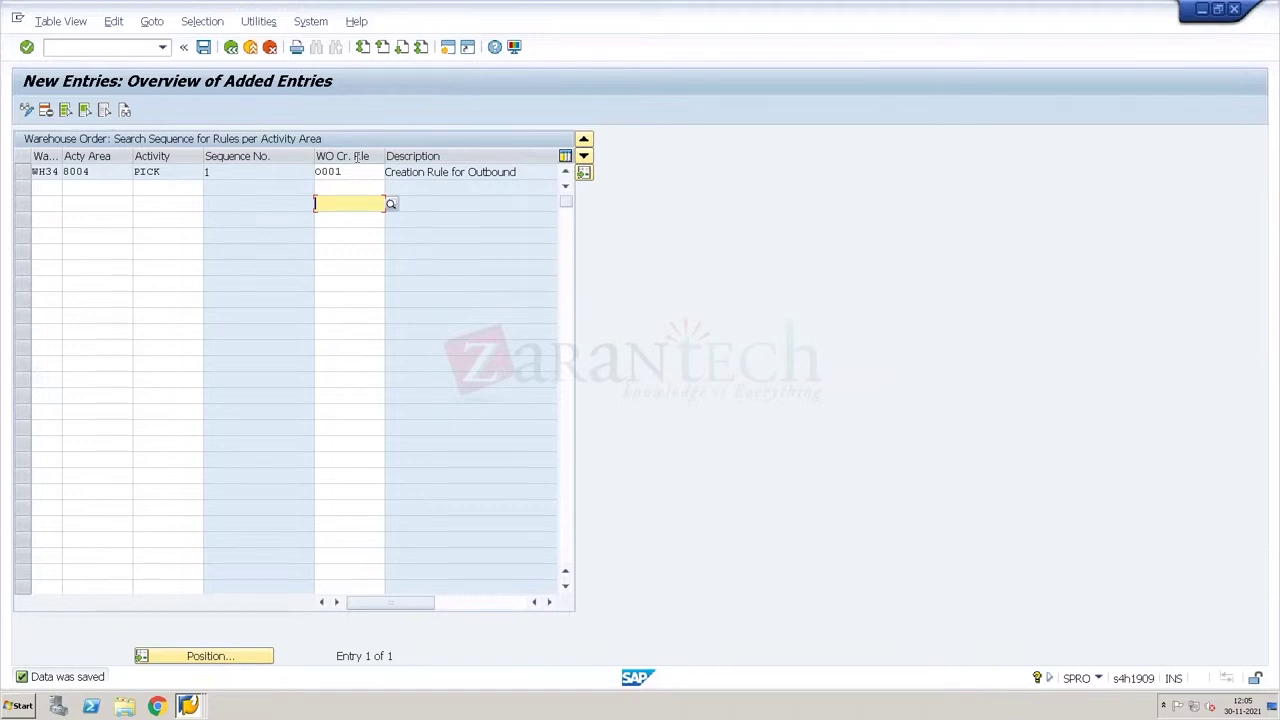
pyautogui.click(352, 178)
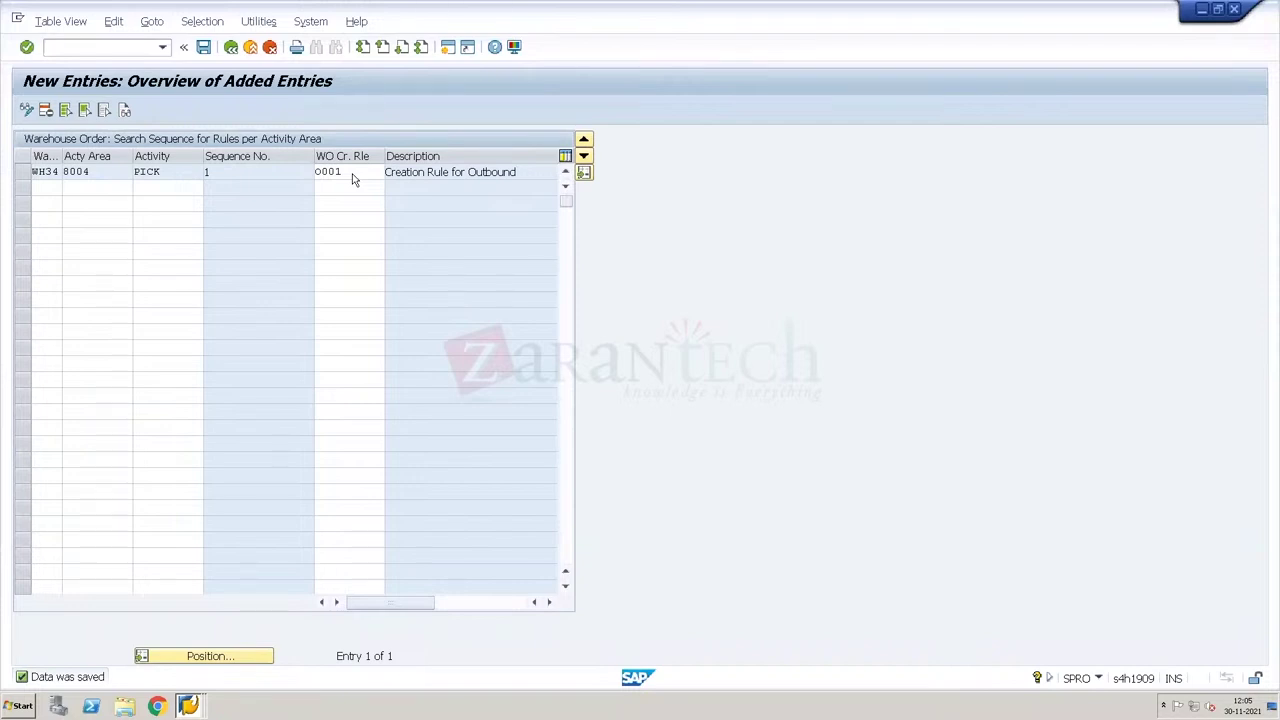
pyautogui.click(352, 172)
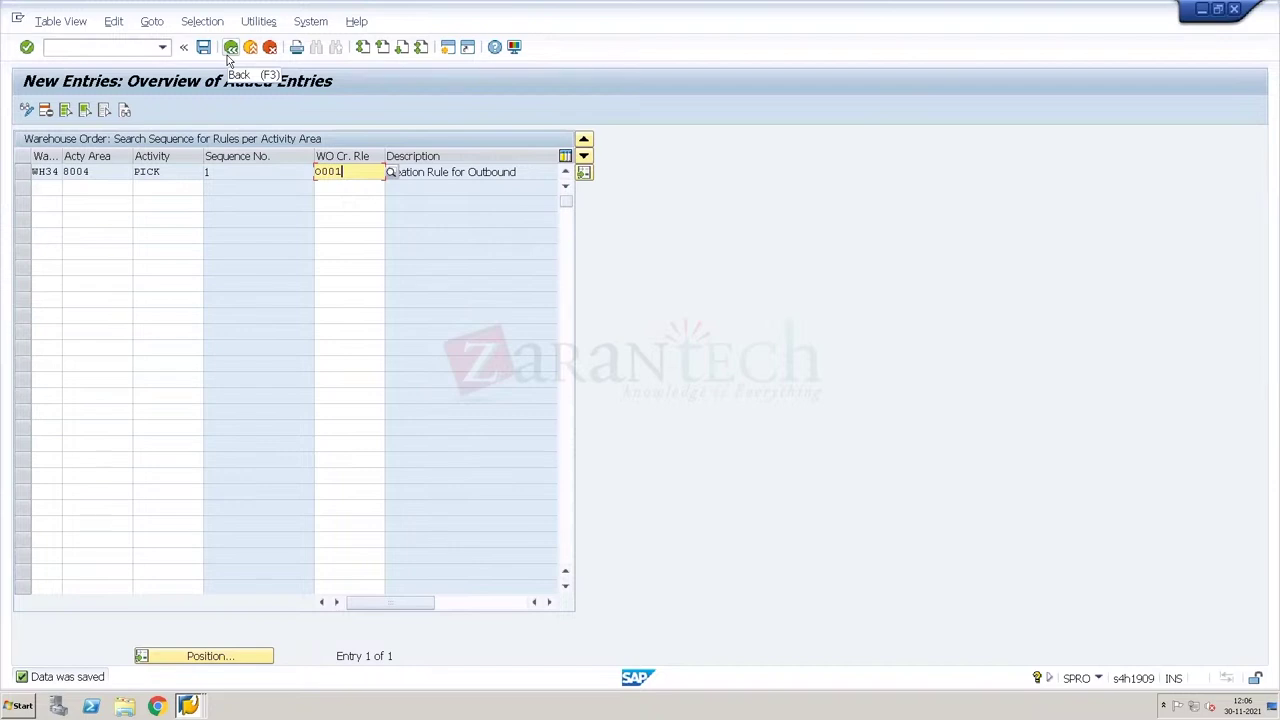
# Step: Page through the full search-sequence list, then return to the implementation guide tree
pyautogui.click(227, 55)
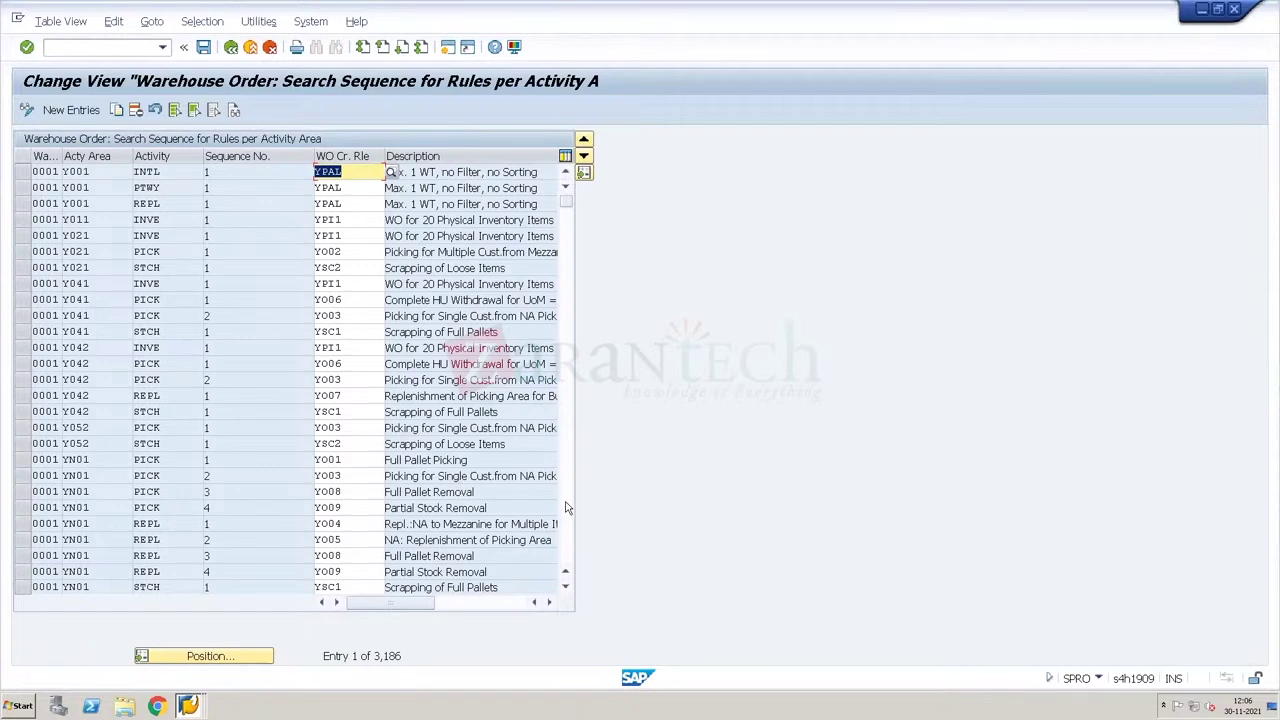
pyautogui.scroll(-18, 565, 508)
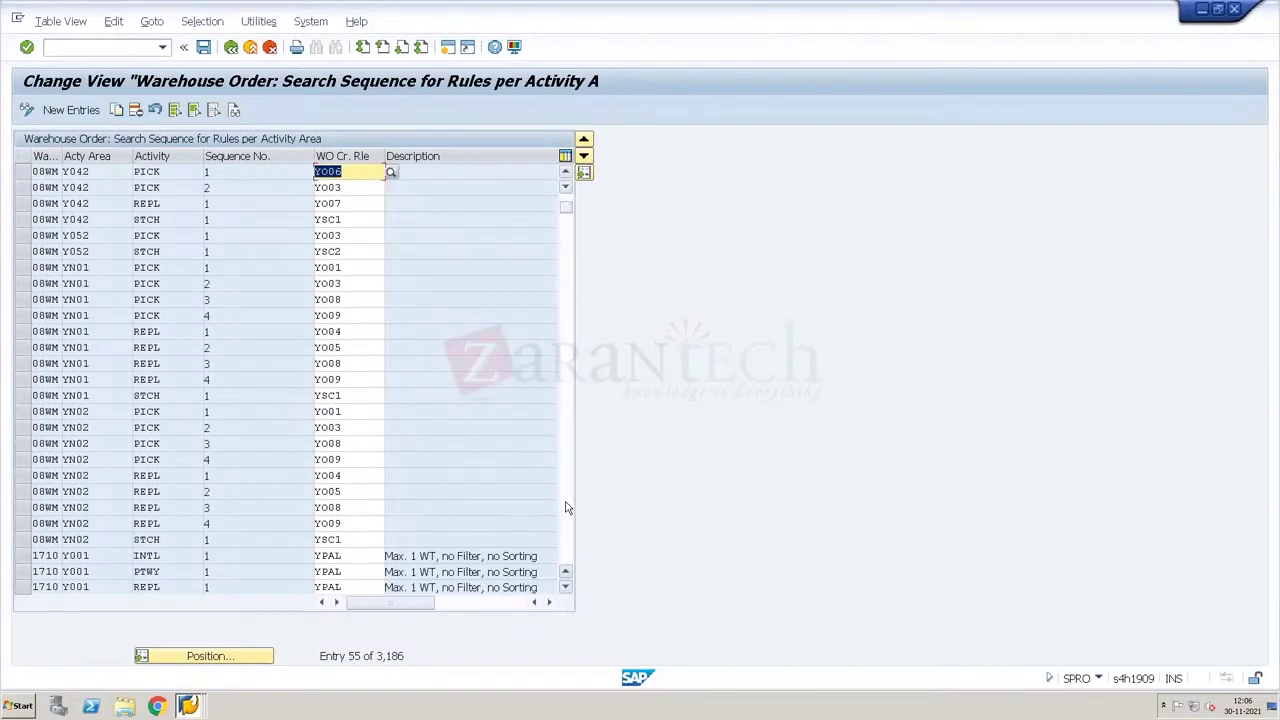
pyautogui.click(565, 508)
pyautogui.click(565, 508)
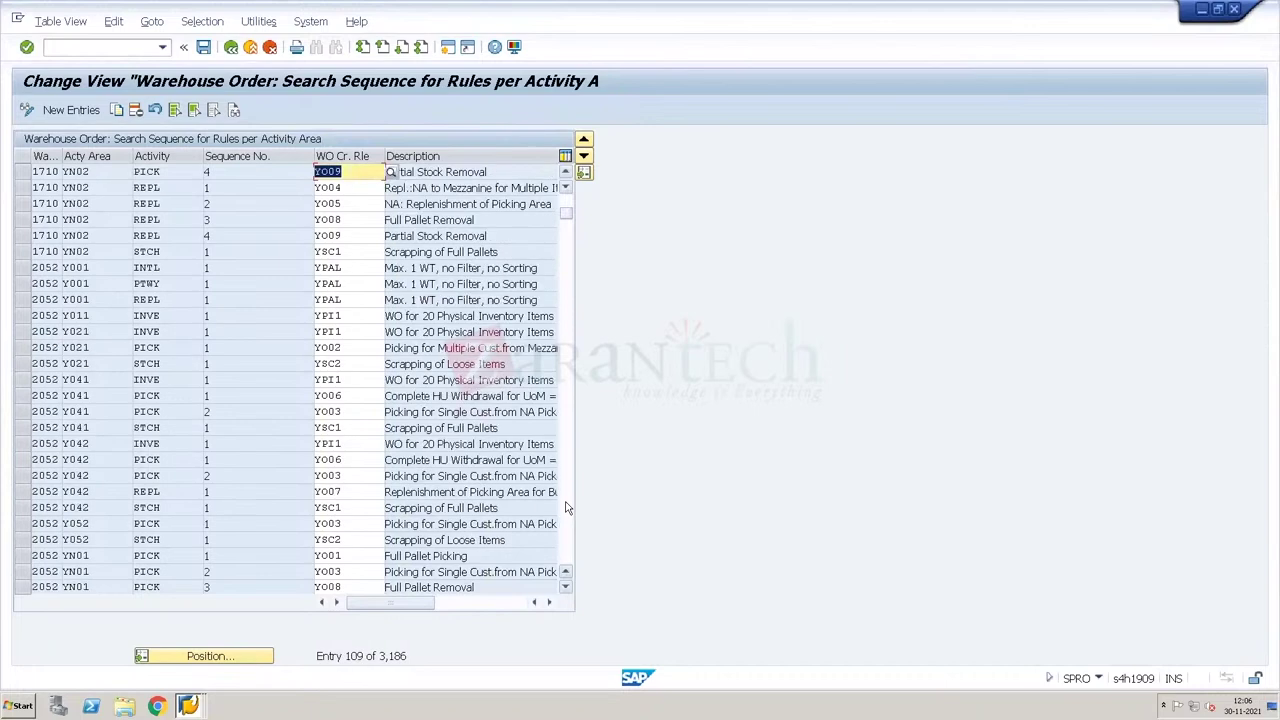
pyautogui.click(565, 508)
pyautogui.click(565, 508)
pyautogui.click(565, 508)
pyautogui.click(565, 508)
pyautogui.click(565, 508)
pyautogui.click(565, 508)
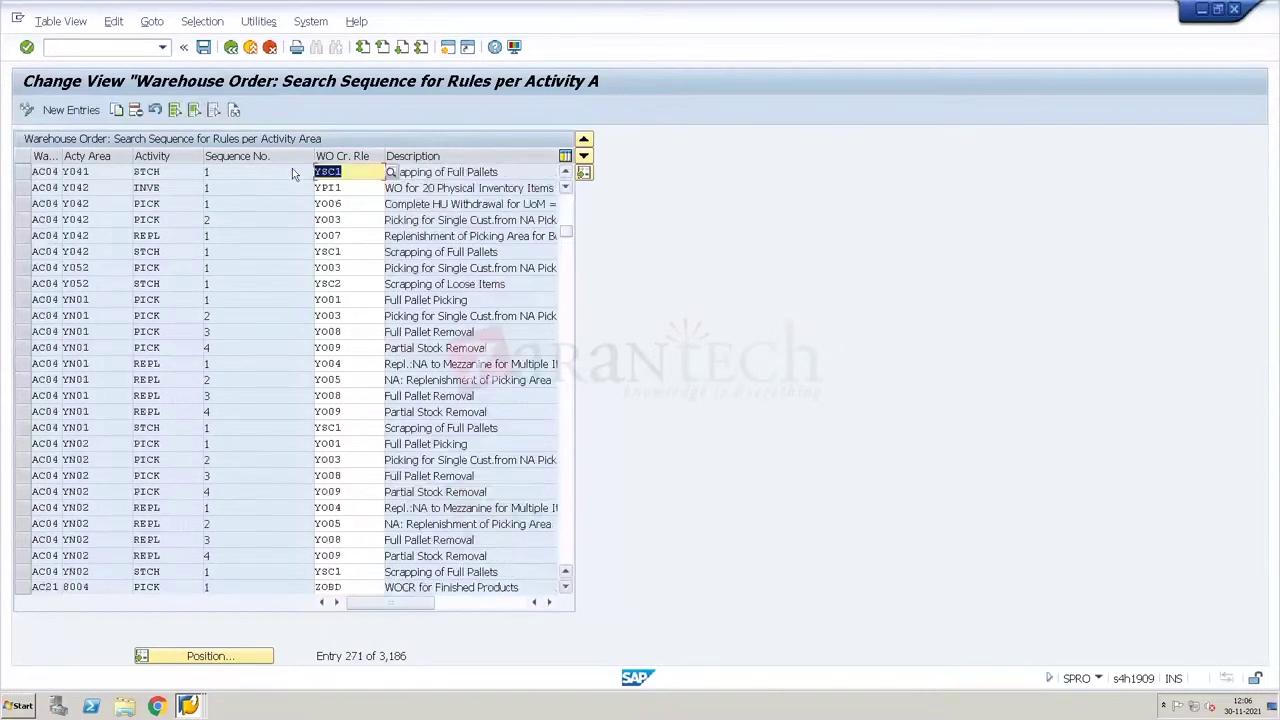
pyautogui.click(231, 48)
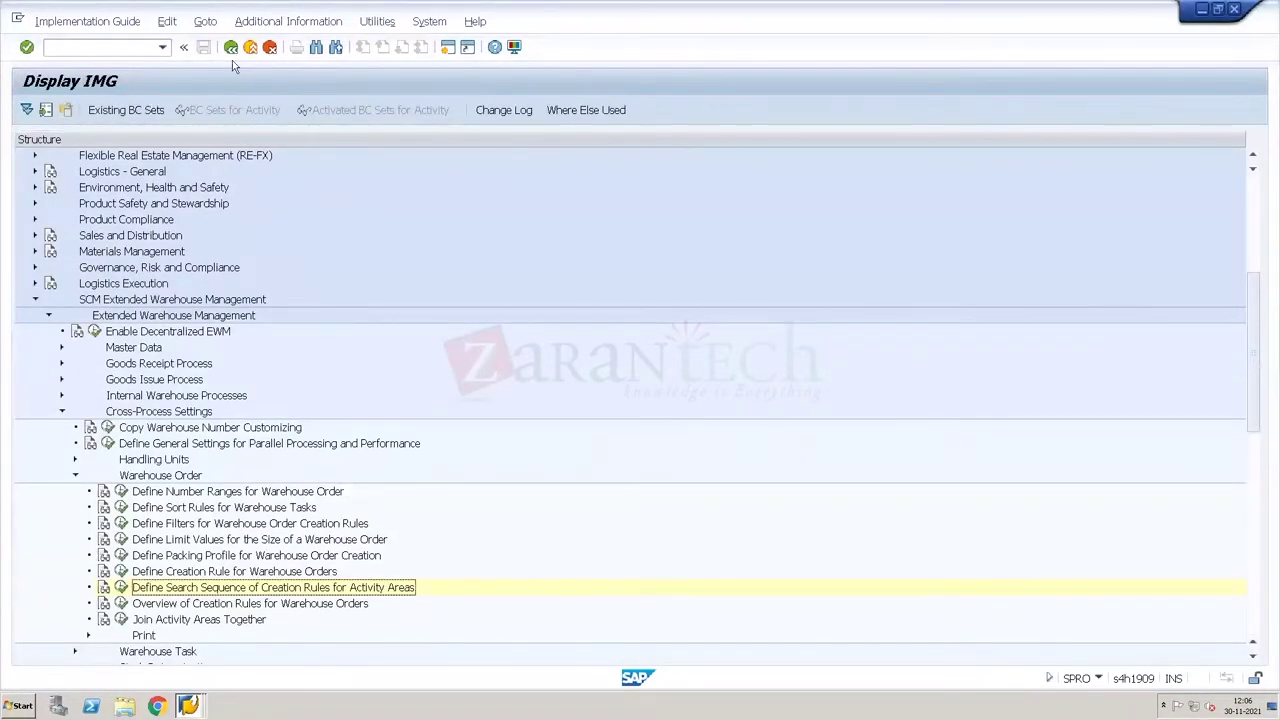
# Step: Look at the warehouse order creation rules, then open Define Filters for Warehouse Order Creation Rules
pyautogui.click(121, 571)
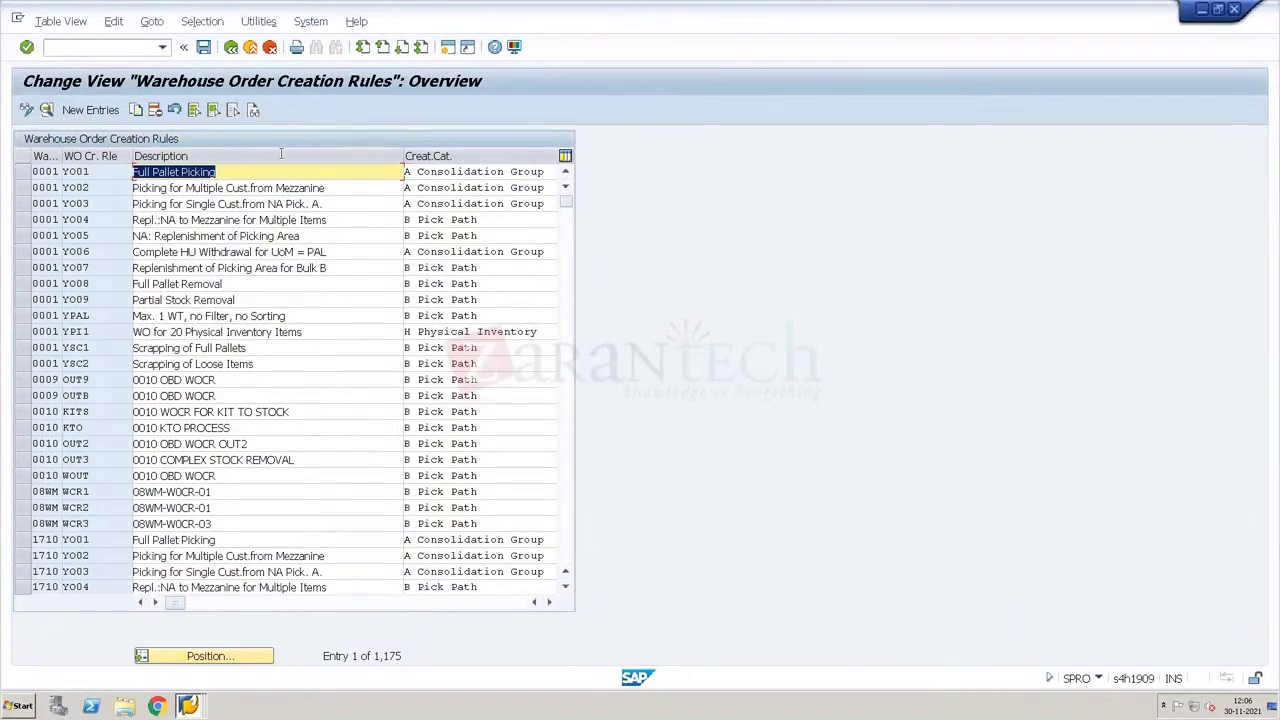
pyautogui.click(231, 48)
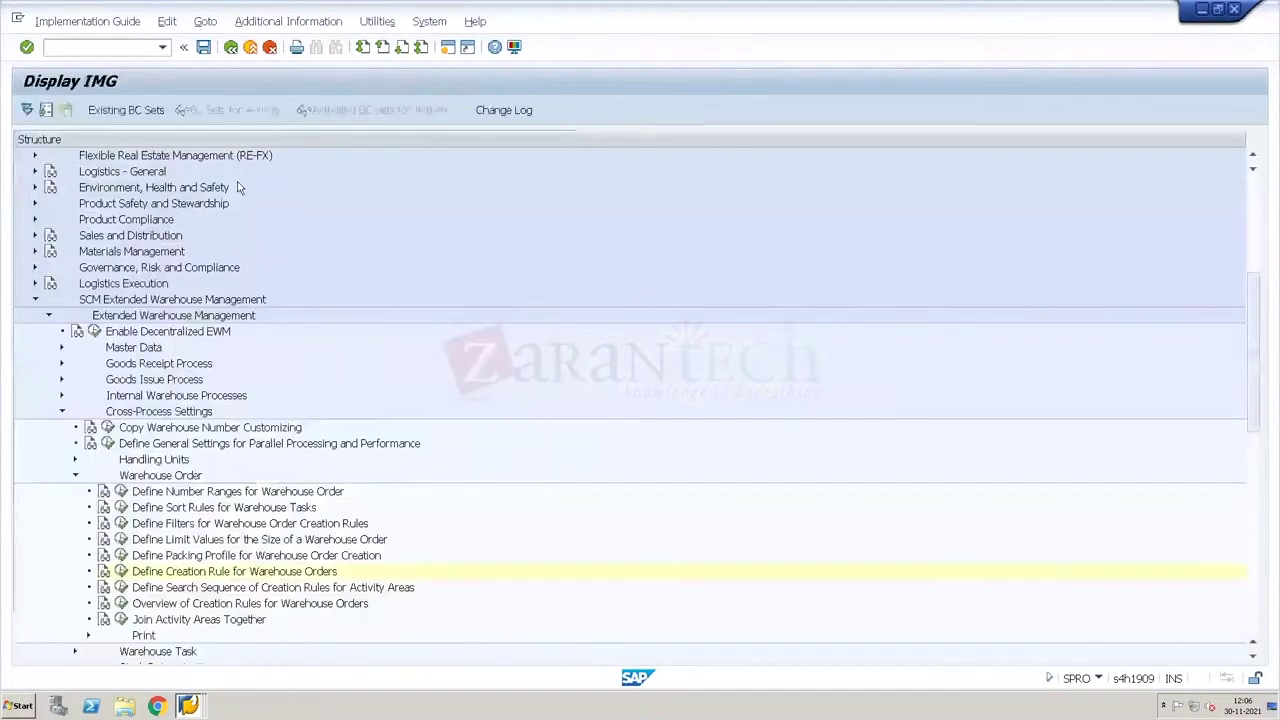
pyautogui.click(121, 523)
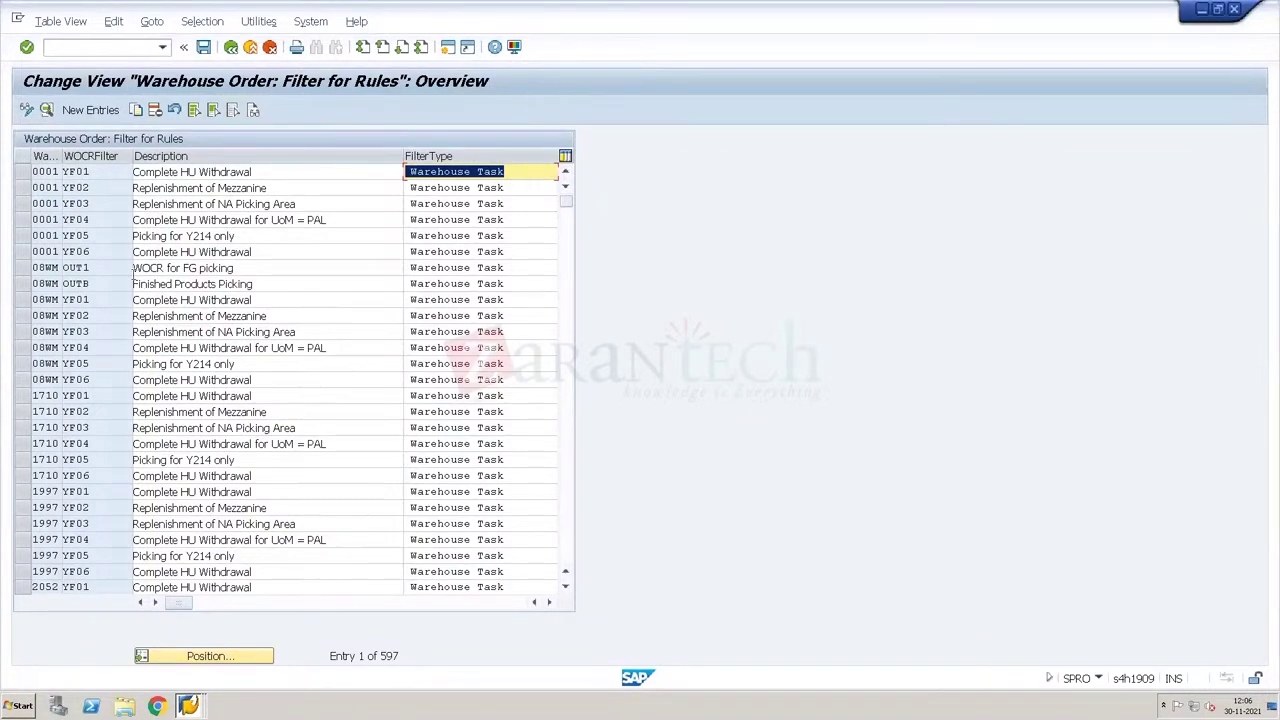
# Step: Copy filter YF02 into a new WH34 filter 2010 described as 'Picking'
pyautogui.click(22, 187)
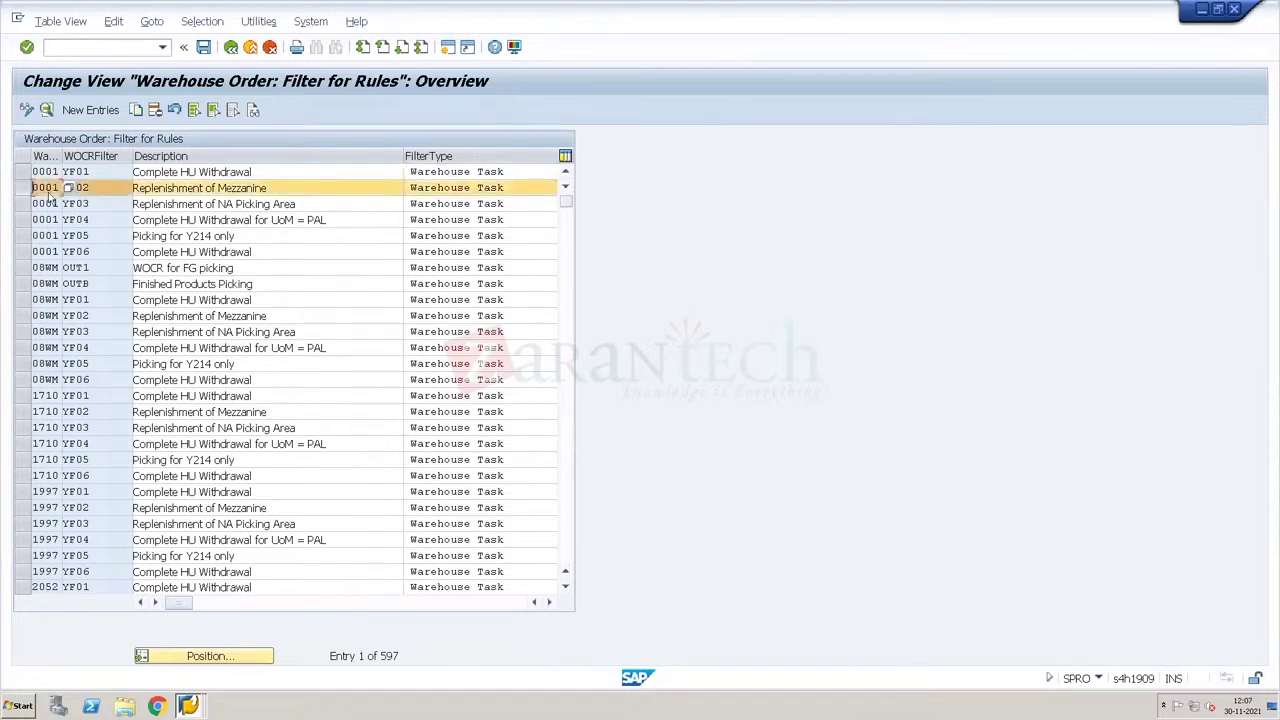
pyautogui.click(139, 116)
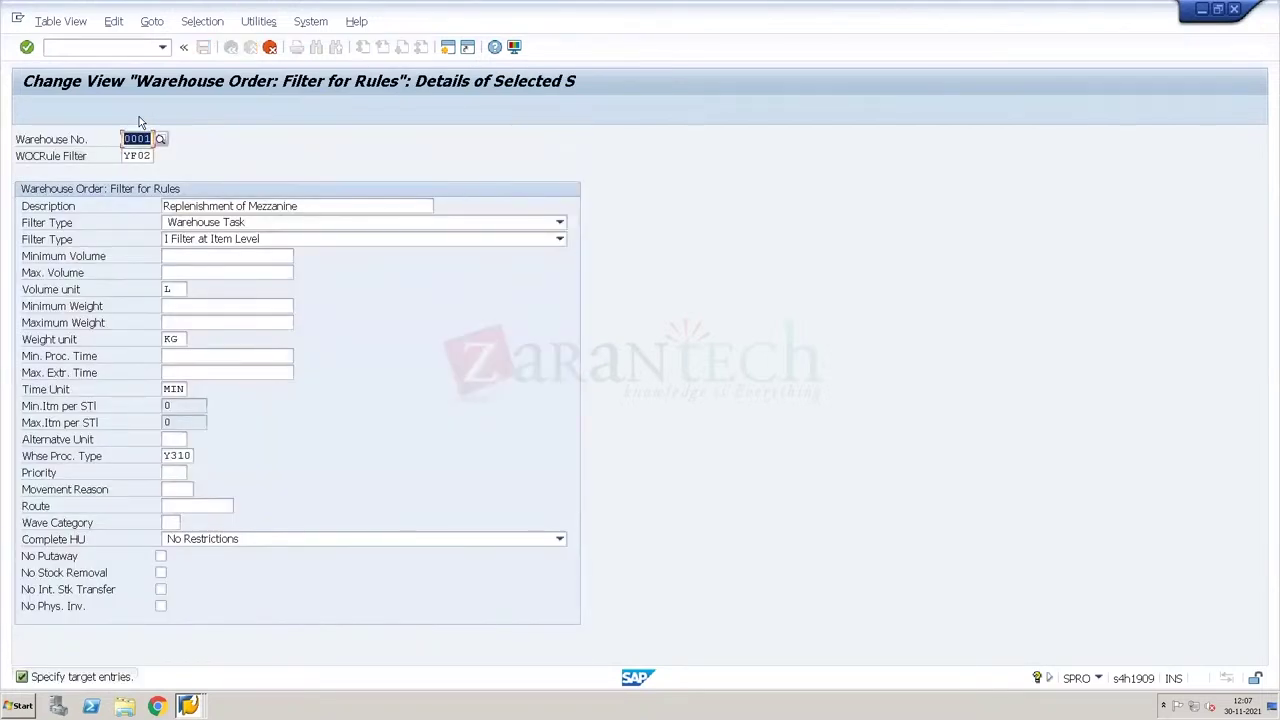
pyautogui.write('Wh34')
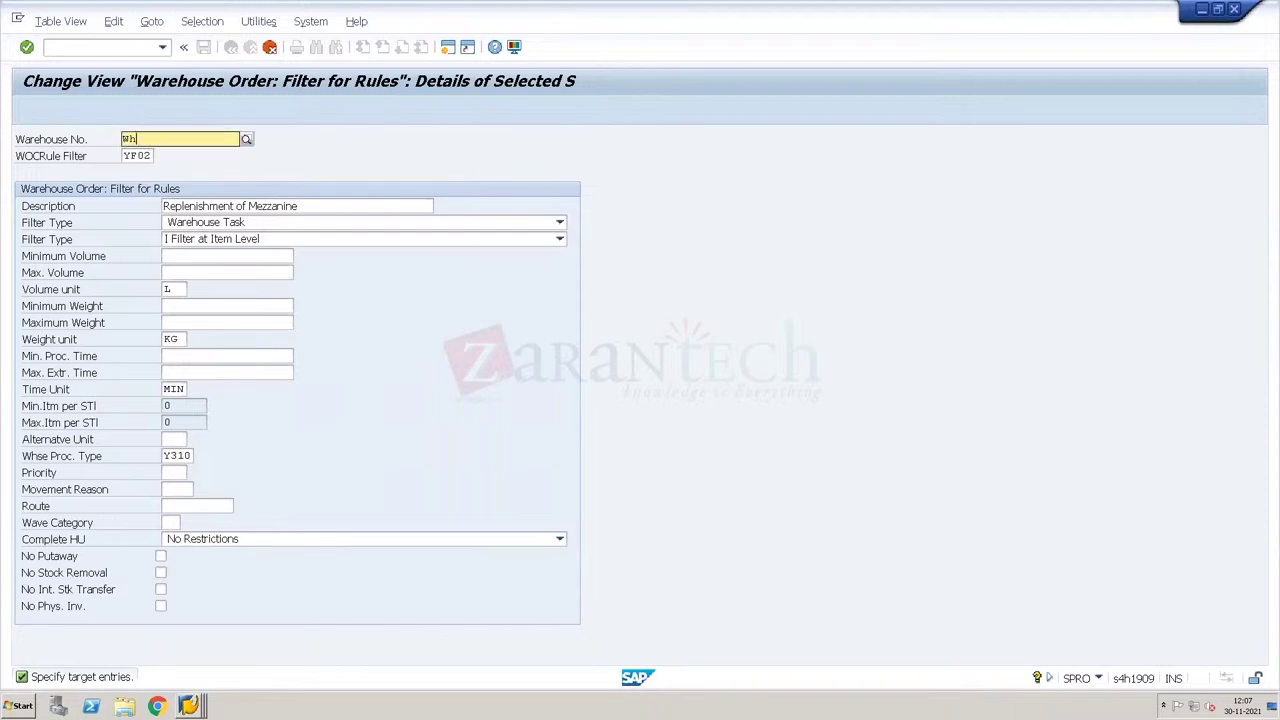
pyautogui.press('Tab')
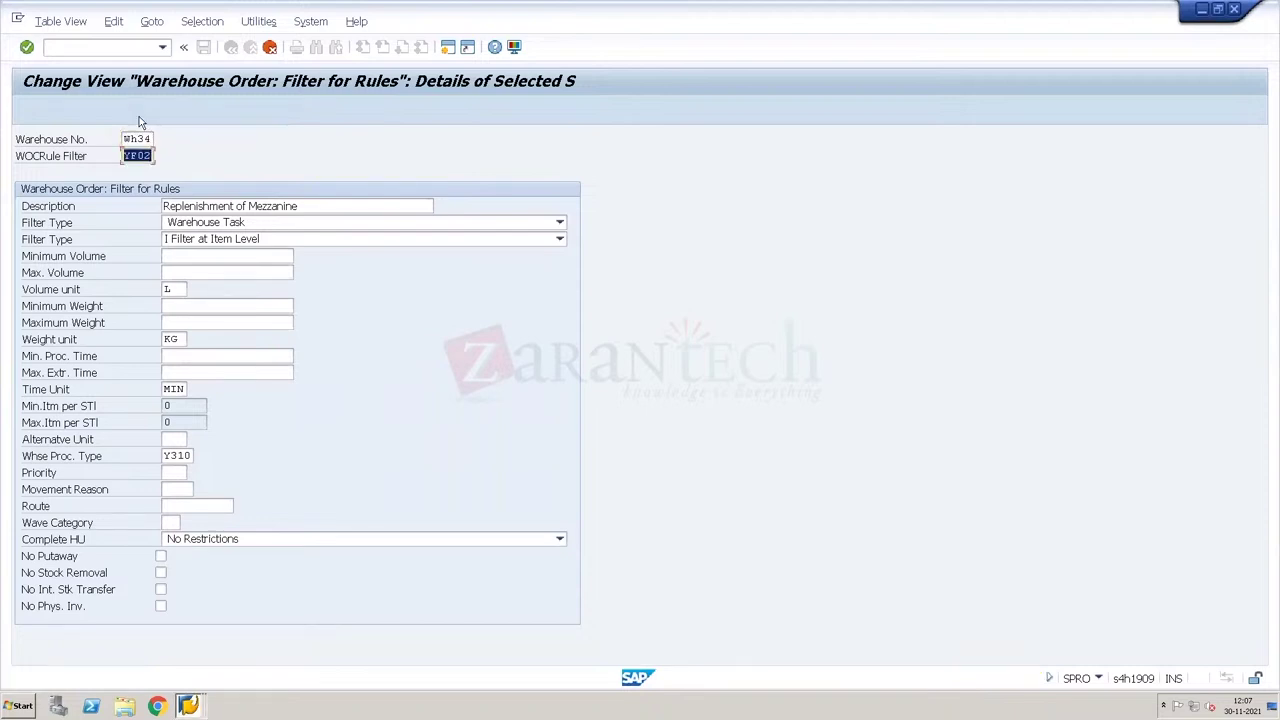
pyautogui.write('DI01')
pyautogui.press('BackSpace')
pyautogui.press('BackSpace')
pyautogui.press('BackSpace')
pyautogui.press('BackSpace')
pyautogui.write('2010')
pyautogui.press('Tab')
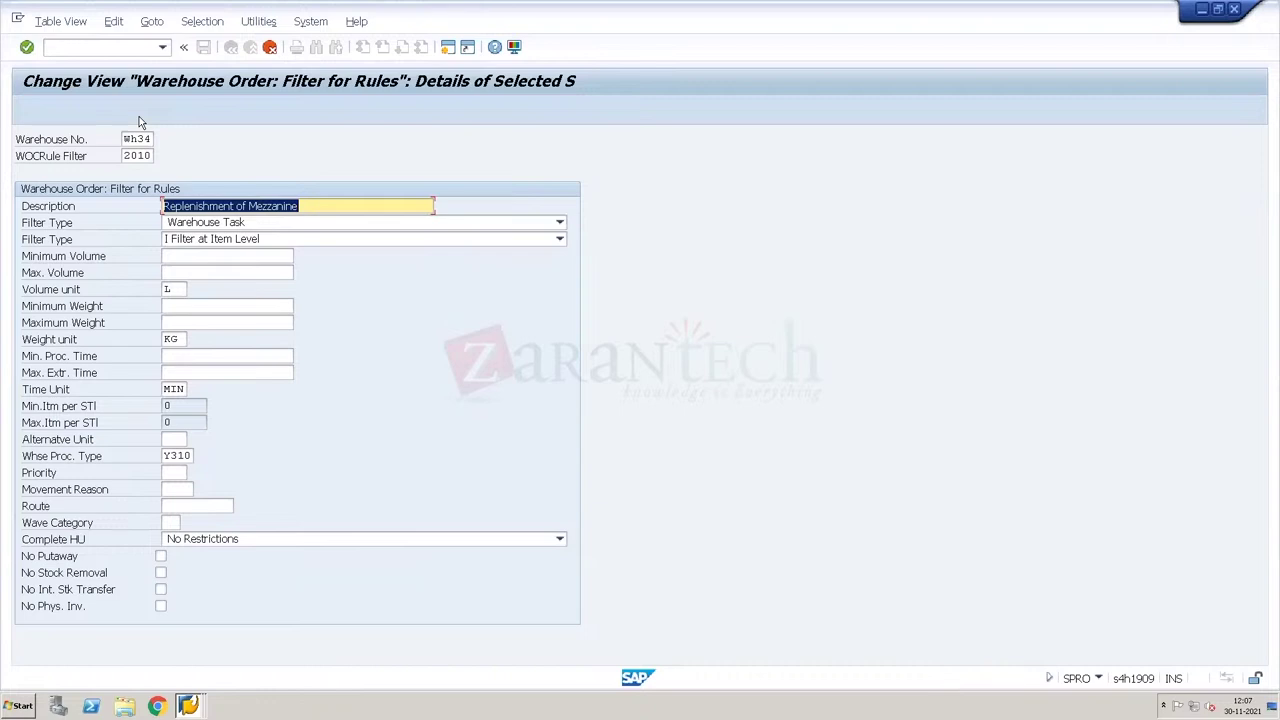
pyautogui.write('Picking')
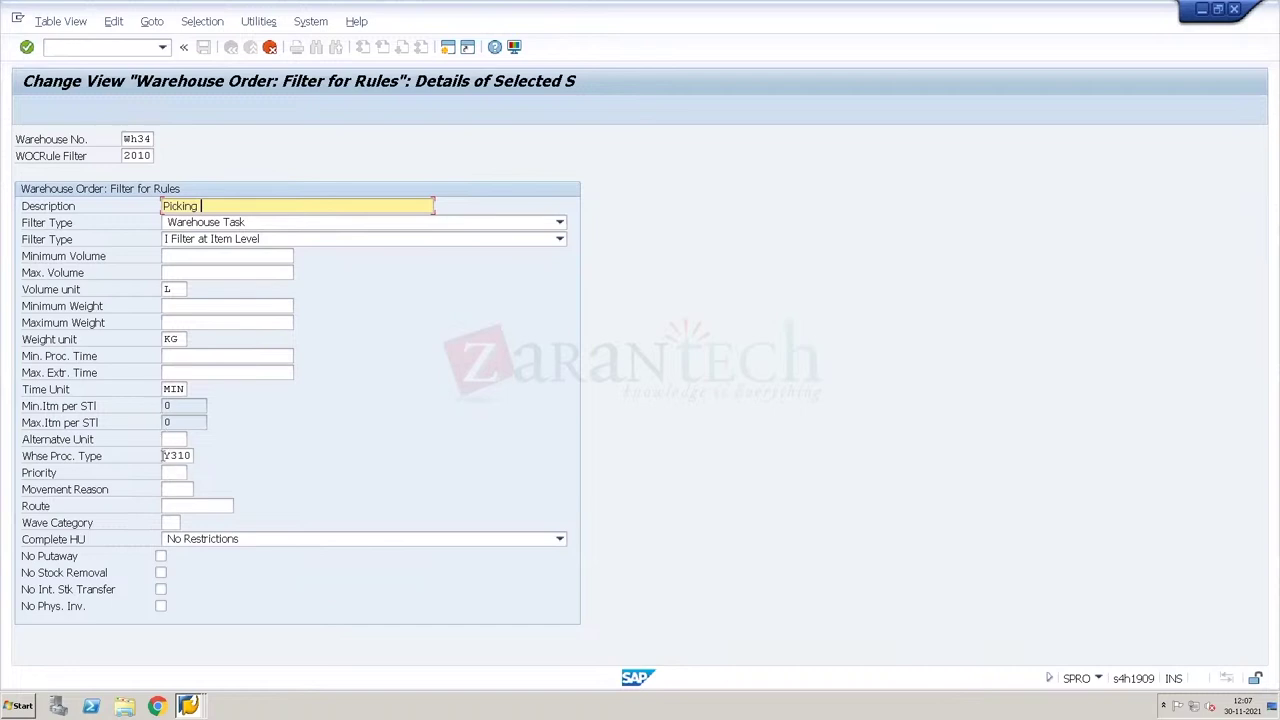
# Step: Replace warehouse process type Y310 with 2010 in the filter details
pyautogui.click(163, 456)
pyautogui.press('Delete')
pyautogui.press('Delete')
pyautogui.press('Delete')
pyautogui.press('Delete')
pyautogui.write('2010')
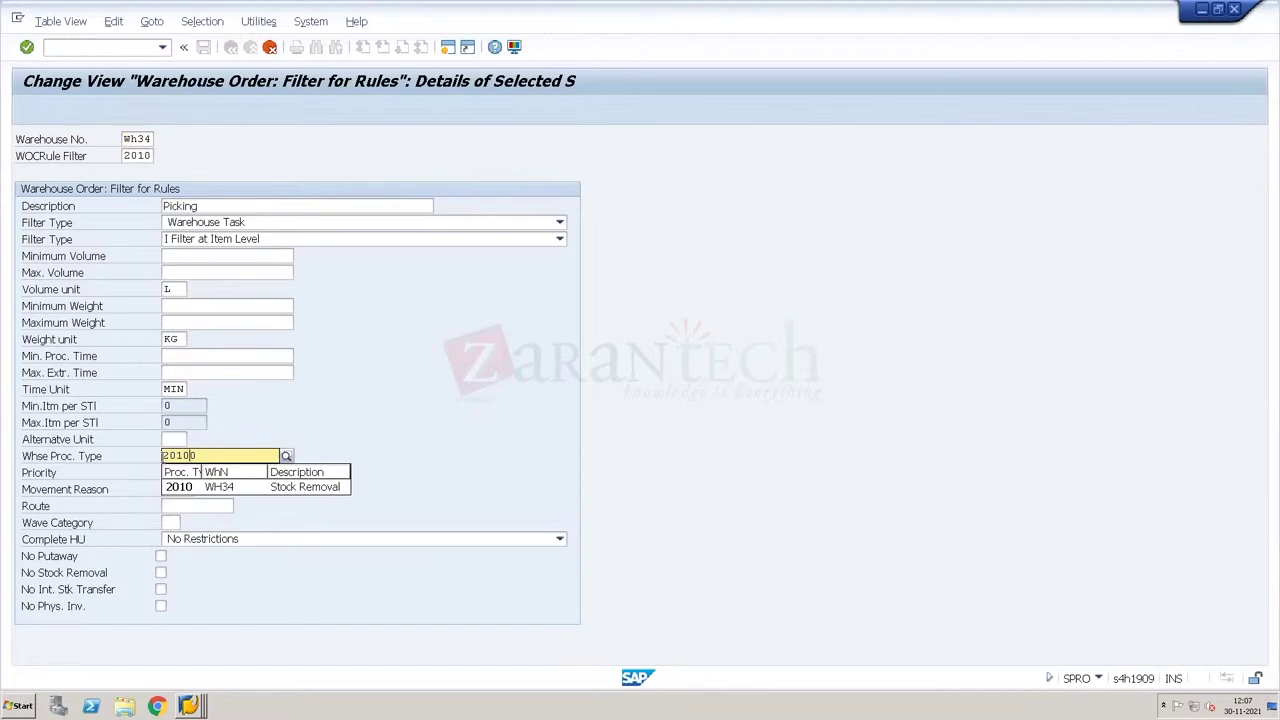
pyautogui.click(178, 488)
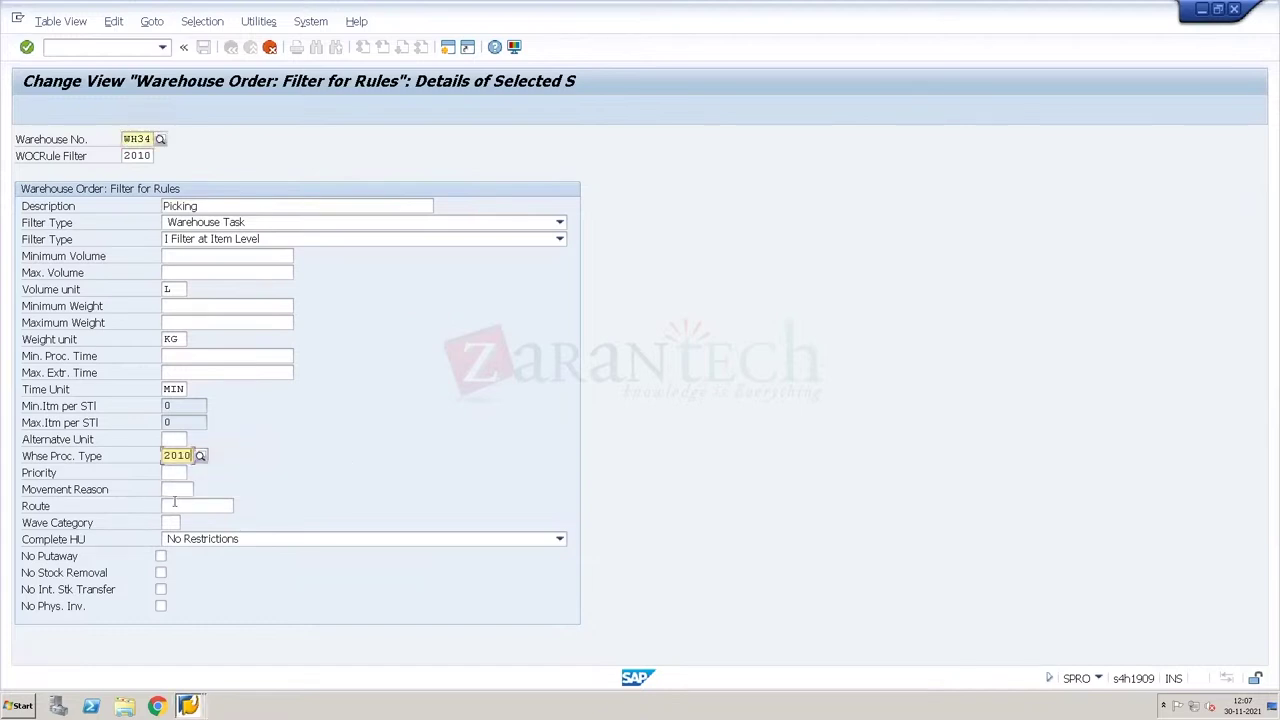
pyautogui.click(174, 505)
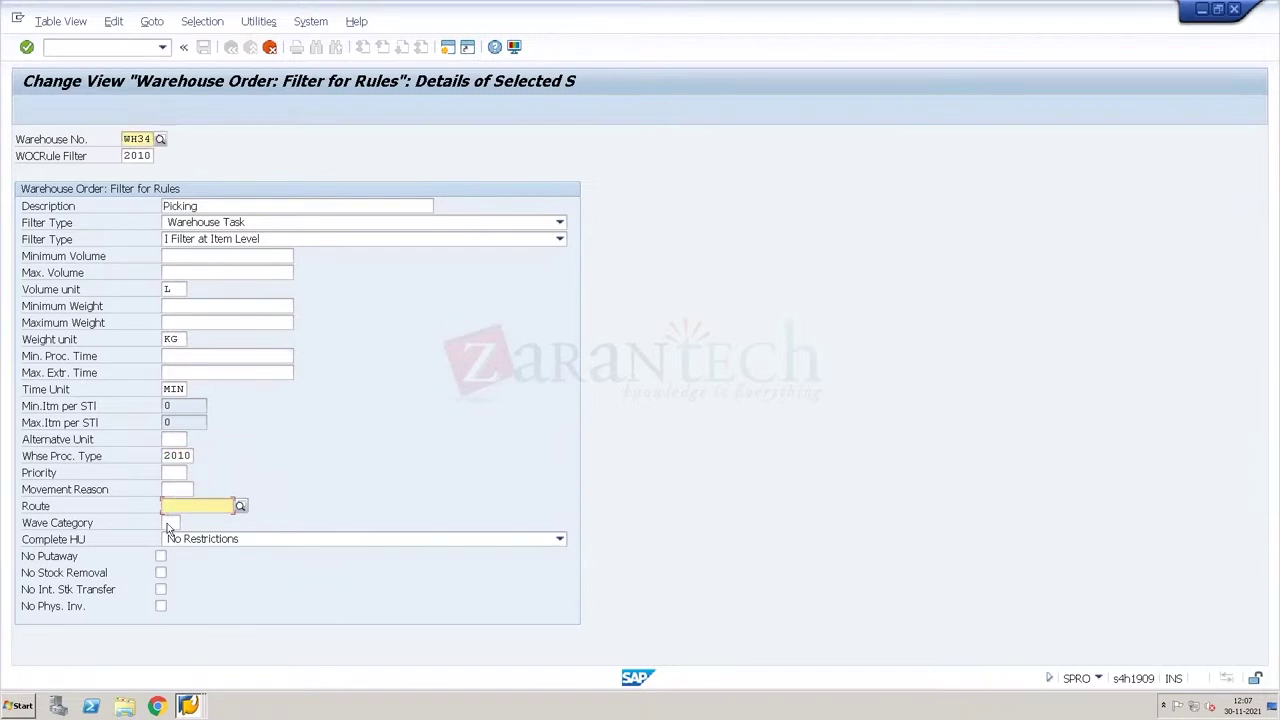
pyautogui.click(168, 522)
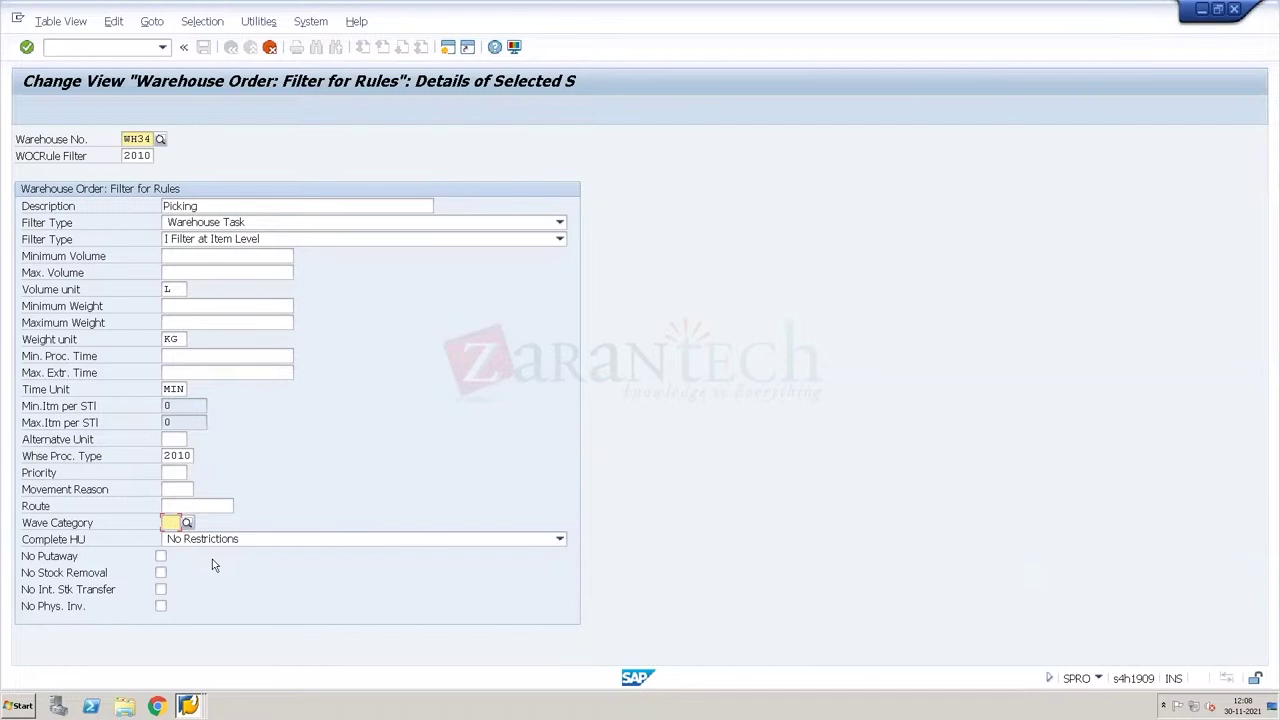
pyautogui.click(166, 457)
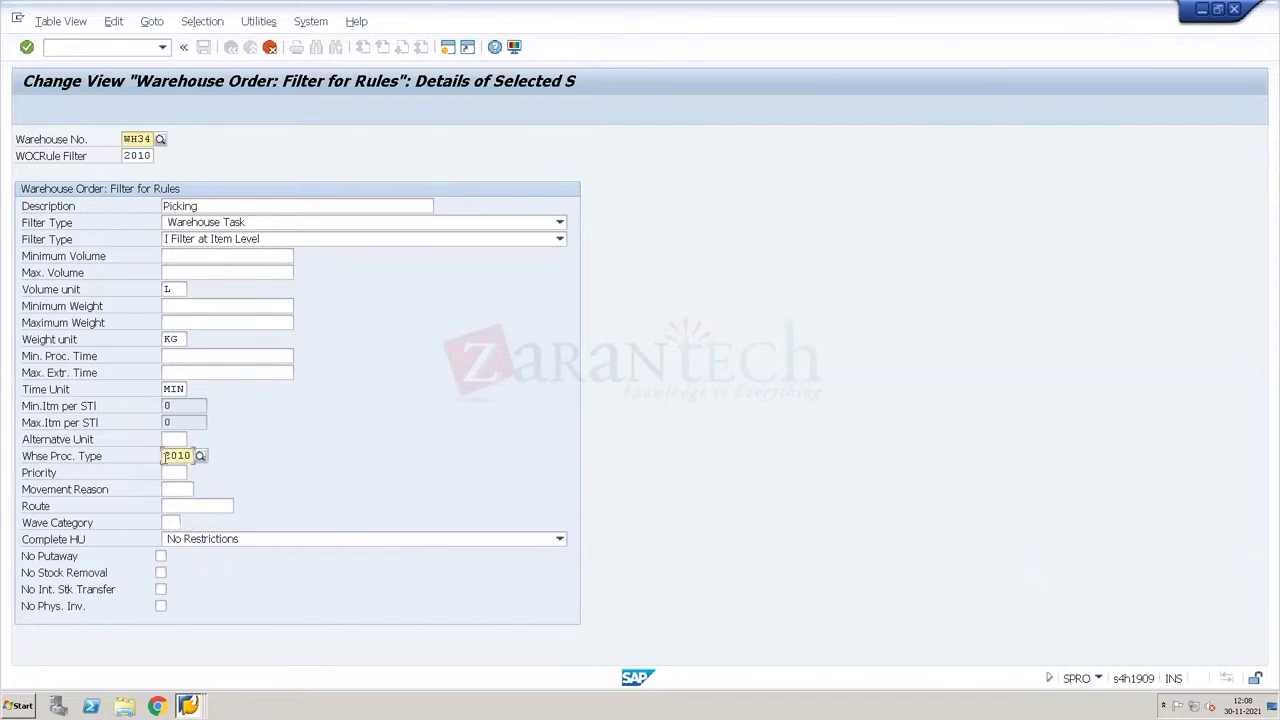
# Step: Tick No Putaway, No Int. Stk Transfer and No Phys. Inv. on filter 2010
pyautogui.press('Delete')
pyautogui.press('Delete')
pyautogui.press('Delete')
pyautogui.click(161, 556)
pyautogui.click(161, 591)
pyautogui.click(161, 606)
# Step: Re-enter 2010 as the warehouse process type and check the Complete HU options
pyautogui.click(180, 457)
pyautogui.write('2010')
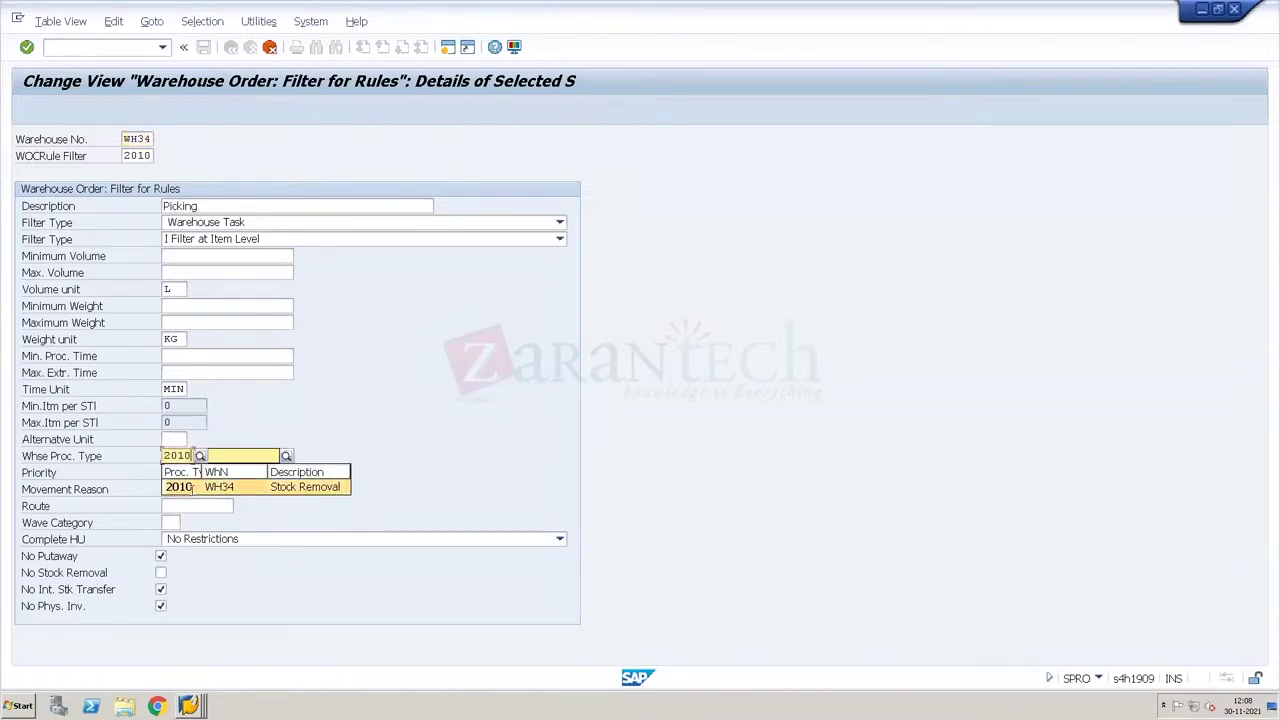
pyautogui.click(192, 488)
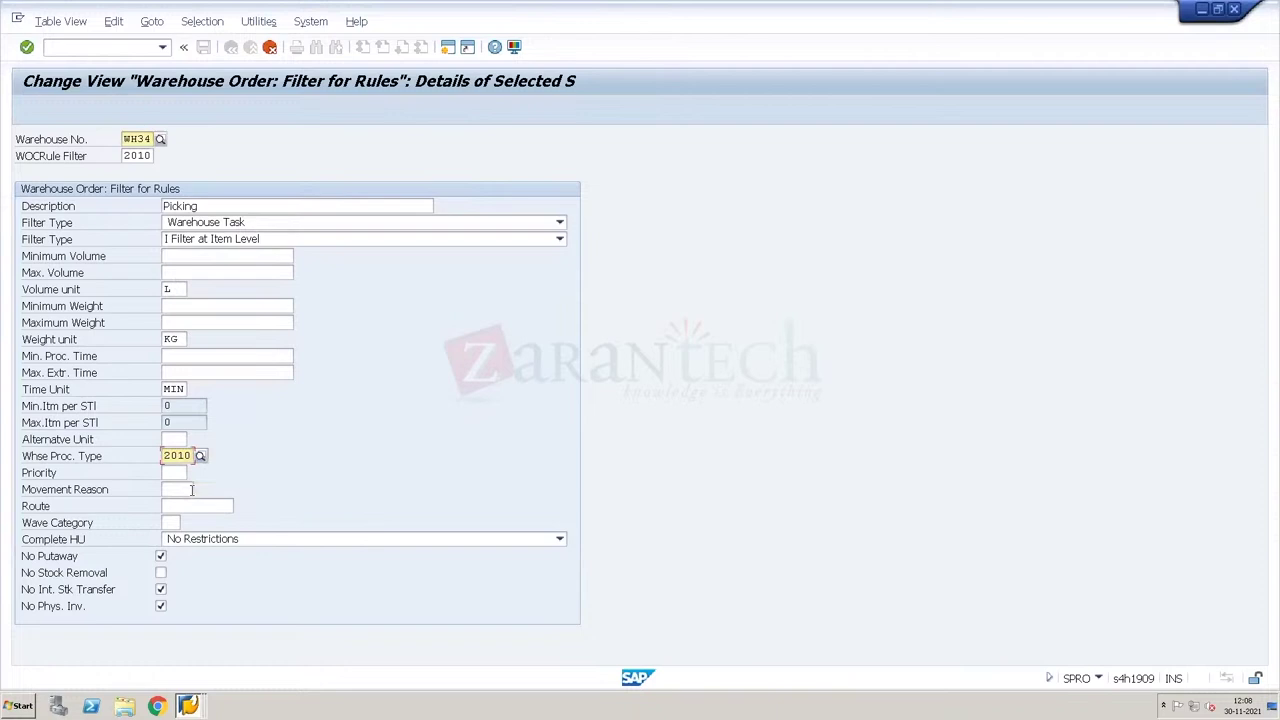
pyautogui.click(201, 543)
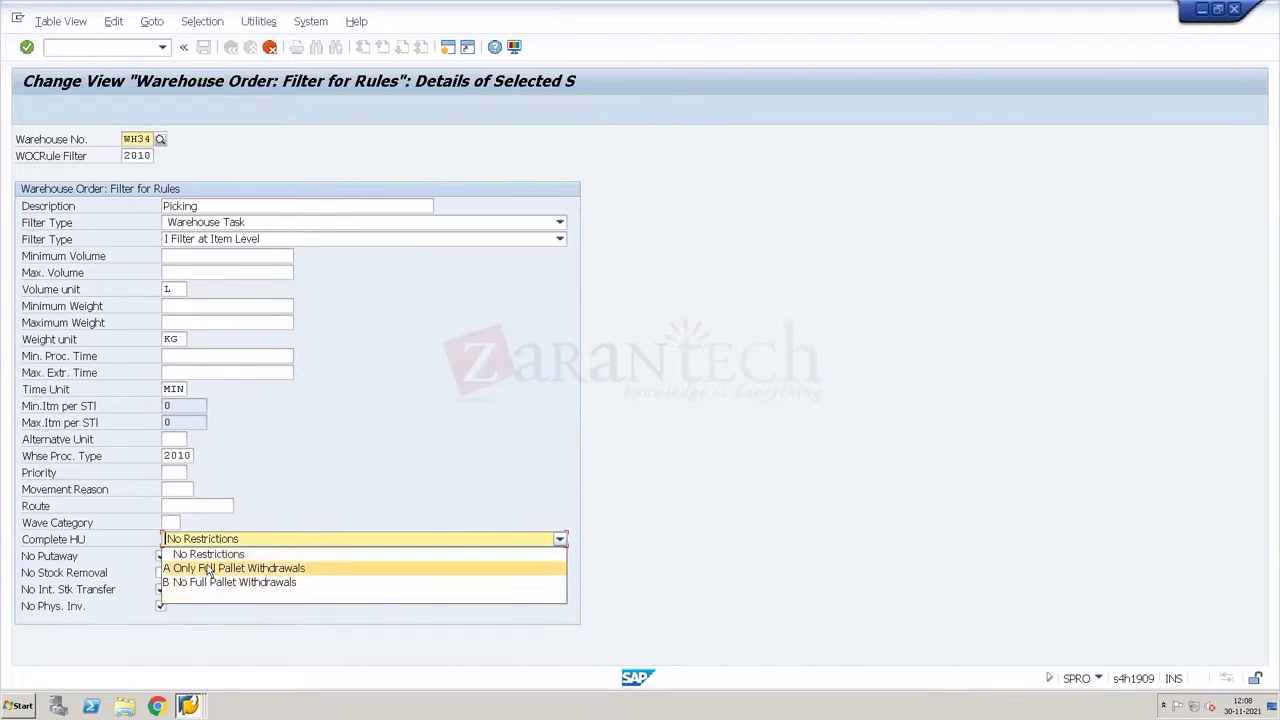
pyautogui.click(268, 505)
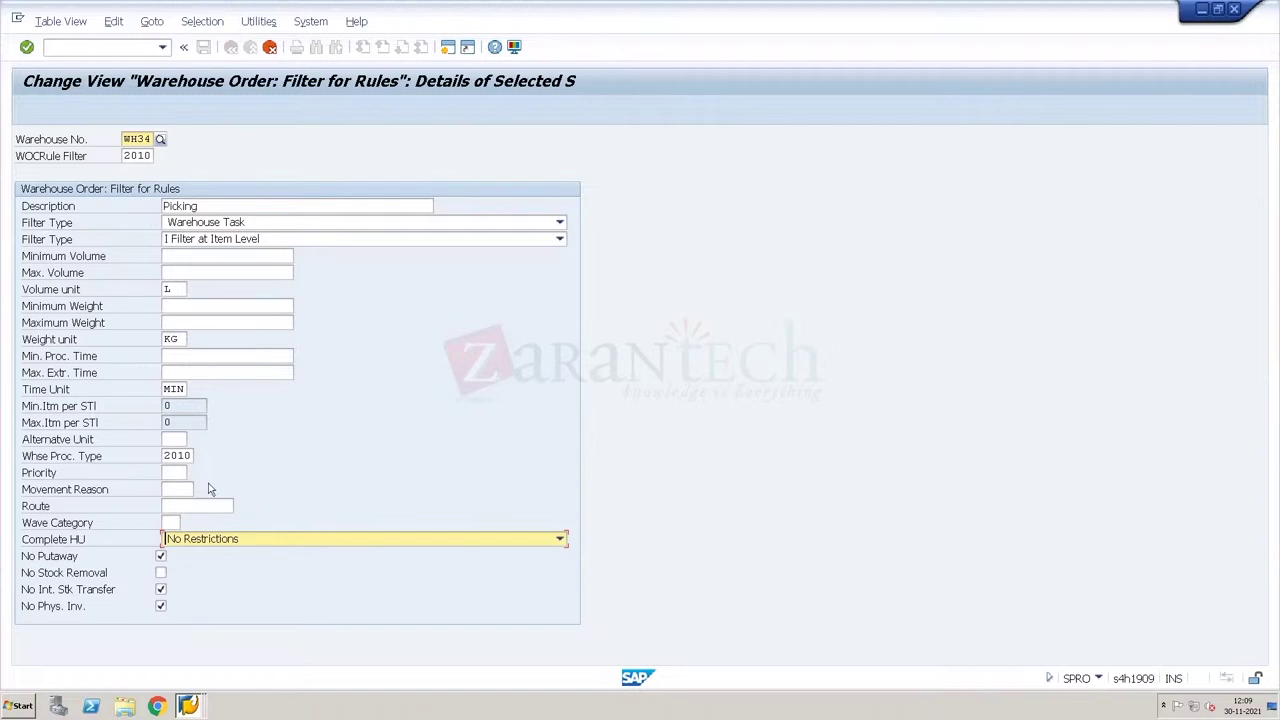
pyautogui.click(177, 456)
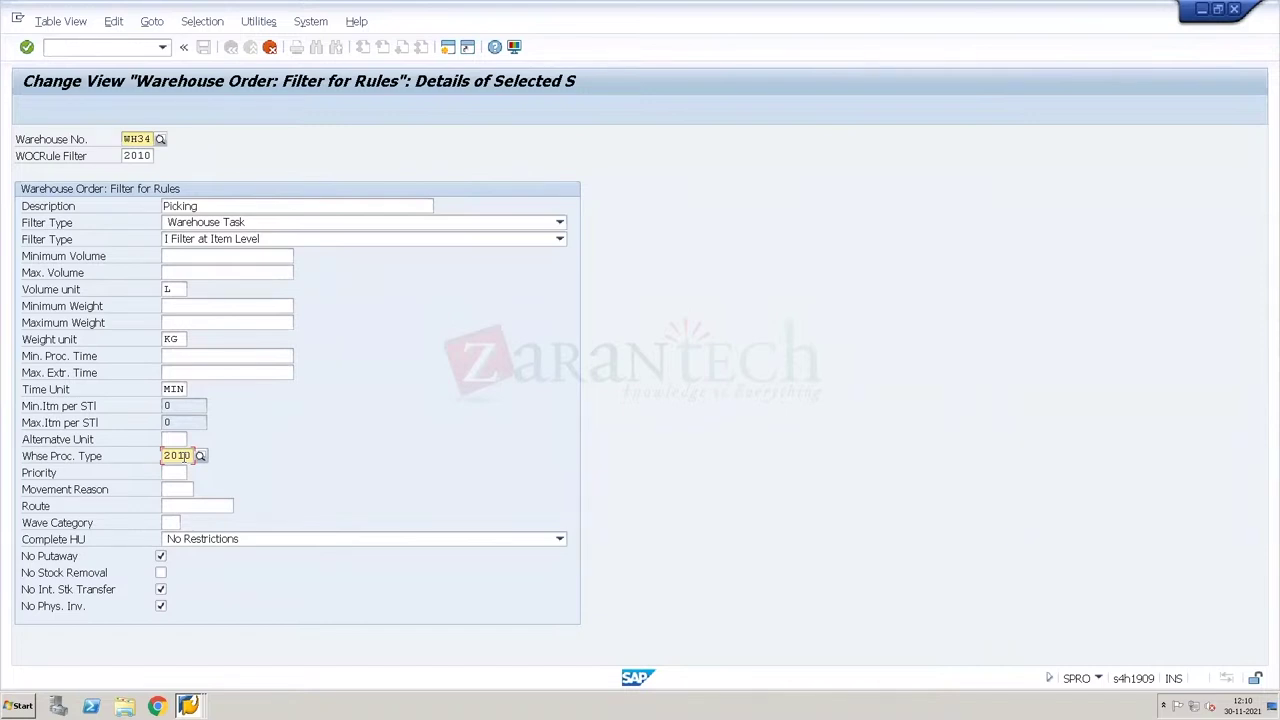
pyautogui.click(172, 256)
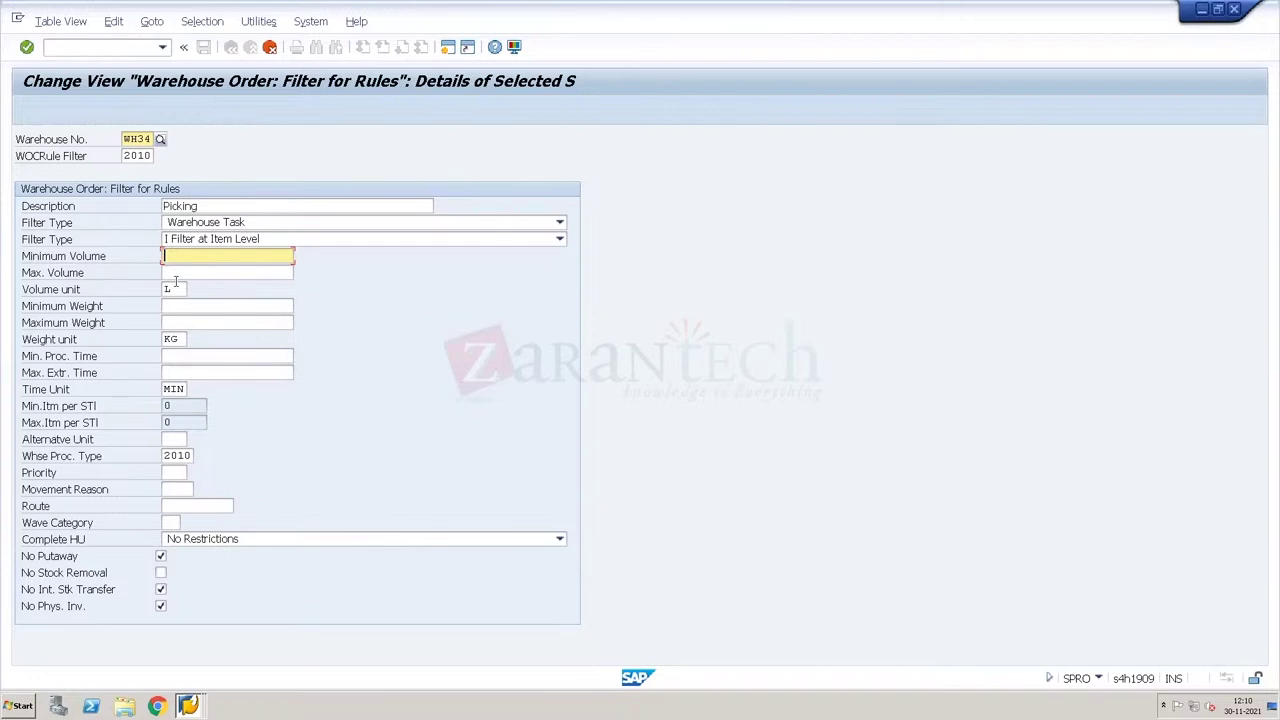
# Step: Look over the volume fields and try weights 5 and 50, then erase them
pyautogui.click(175, 284)
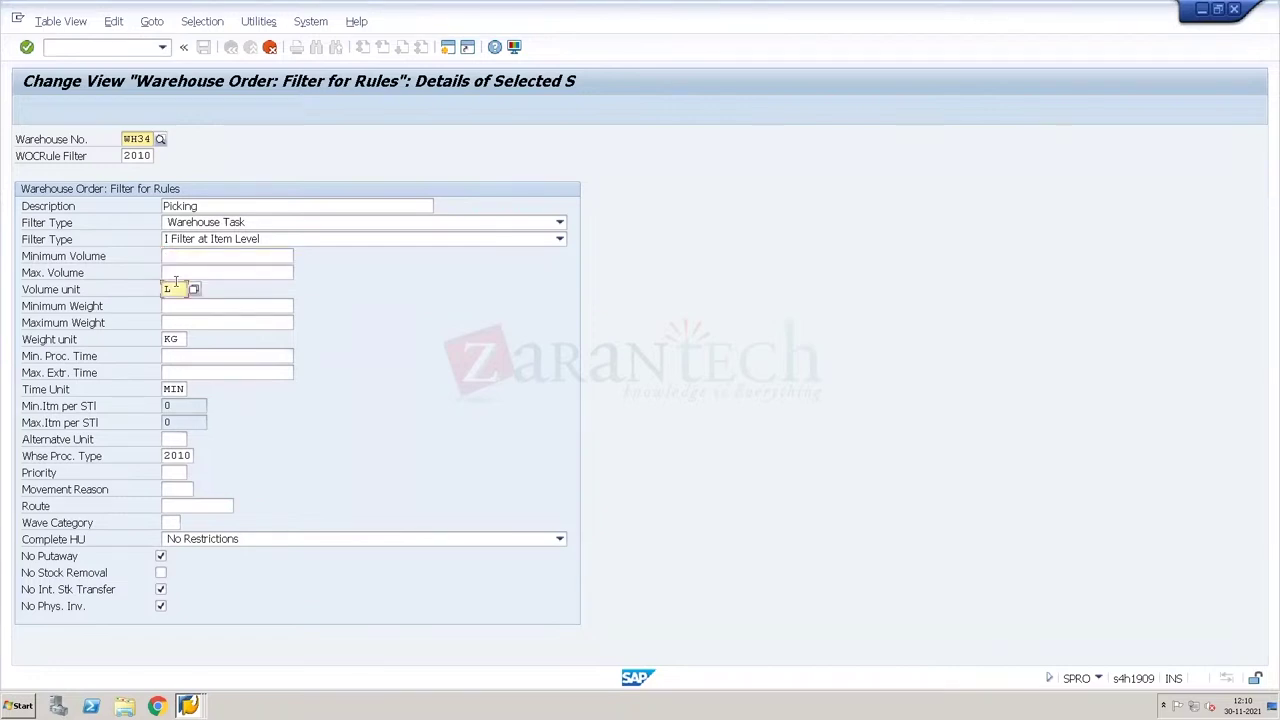
pyautogui.click(202, 272)
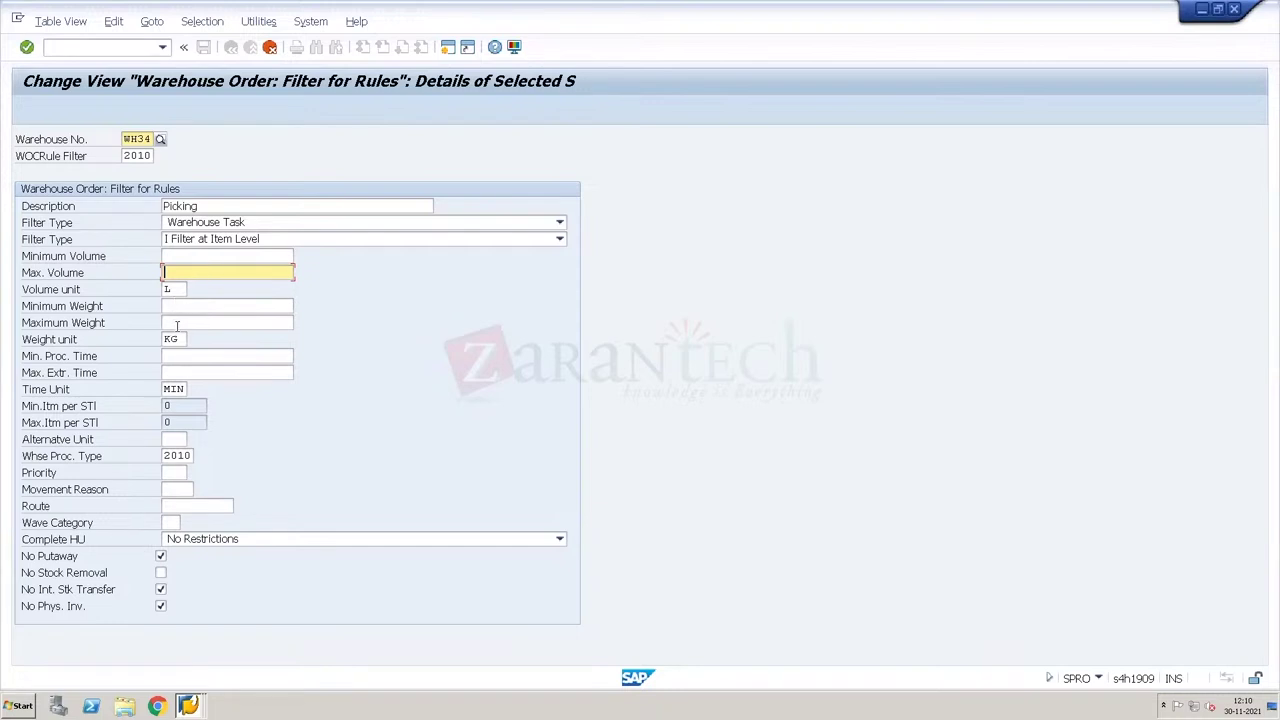
pyautogui.click(182, 309)
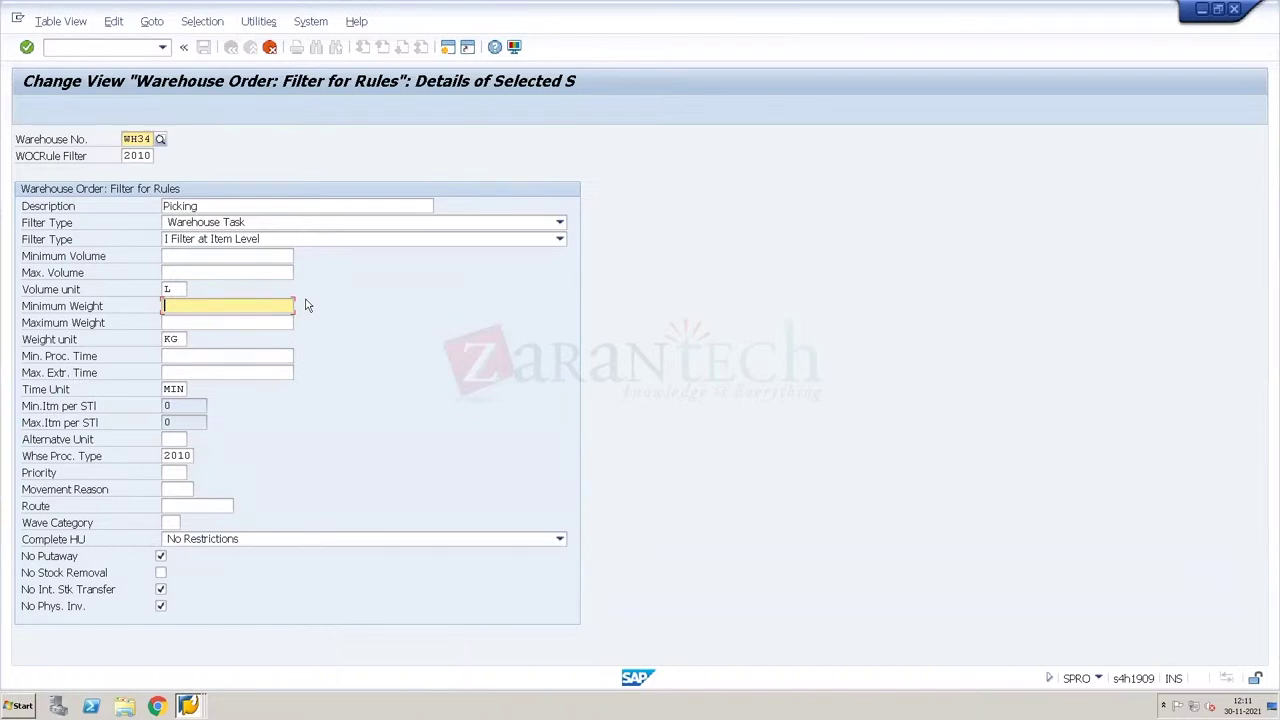
pyautogui.write('5')
pyautogui.press('BackSpace')
pyautogui.press('Tab')
pyautogui.write('50')
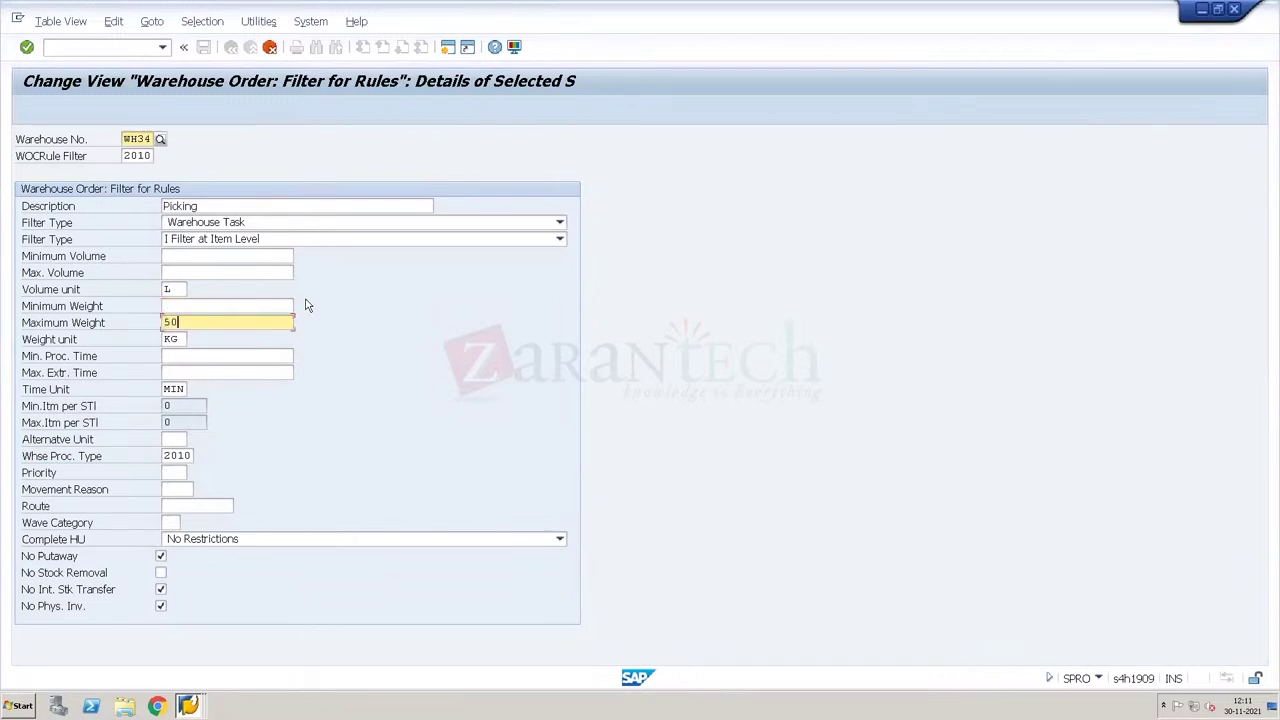
pyautogui.press('BackSpace')
pyautogui.press('BackSpace')
# Step: Try weights 50 and 100, clear both, and confirm the copied filter entry
pyautogui.click(288, 304)
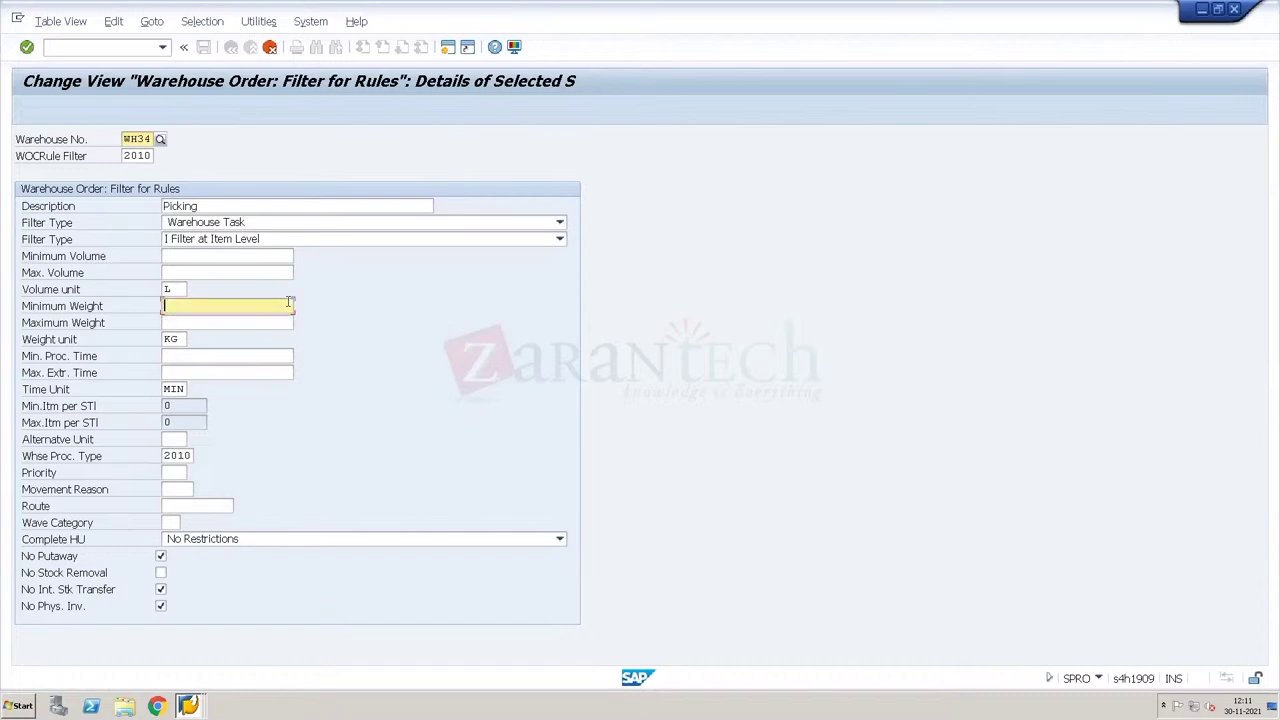
pyautogui.write('50')
pyautogui.press('Tab')
pyautogui.write('100')
pyautogui.press('BackSpace')
pyautogui.press('BackSpace')
pyautogui.press('BackSpace')
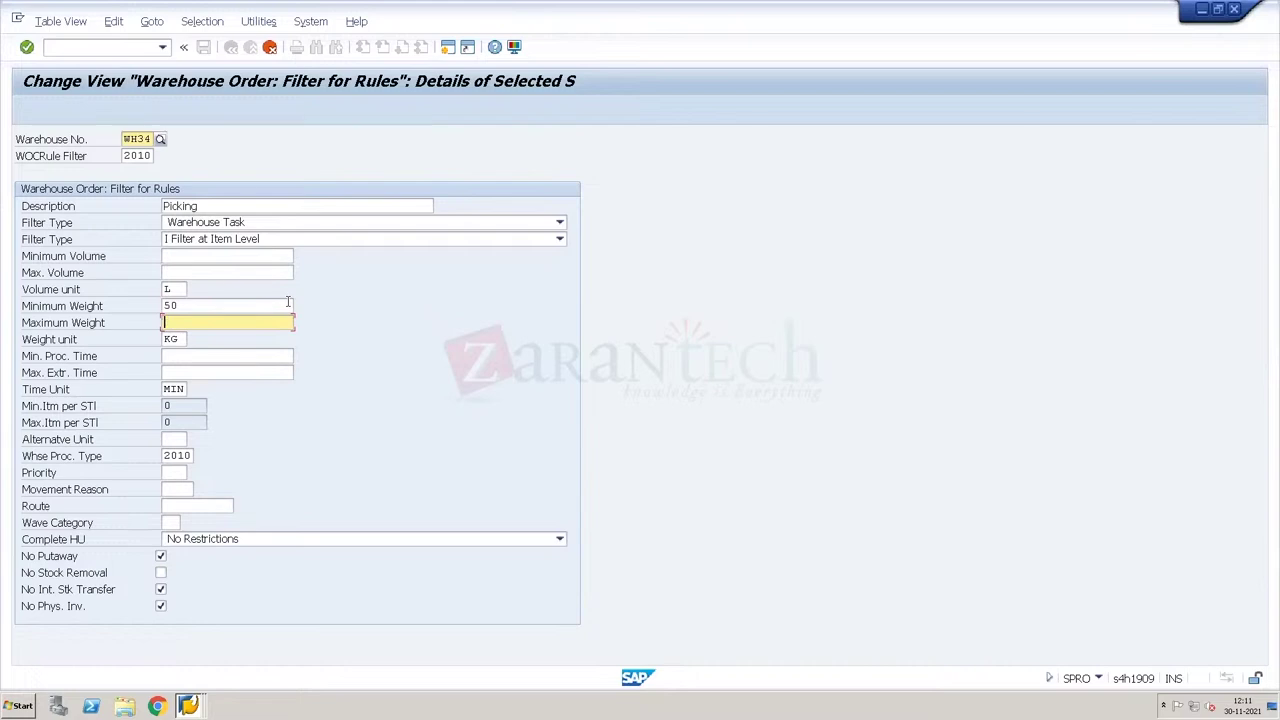
pyautogui.doubleClick(288, 304)
pyautogui.press('BackSpace')
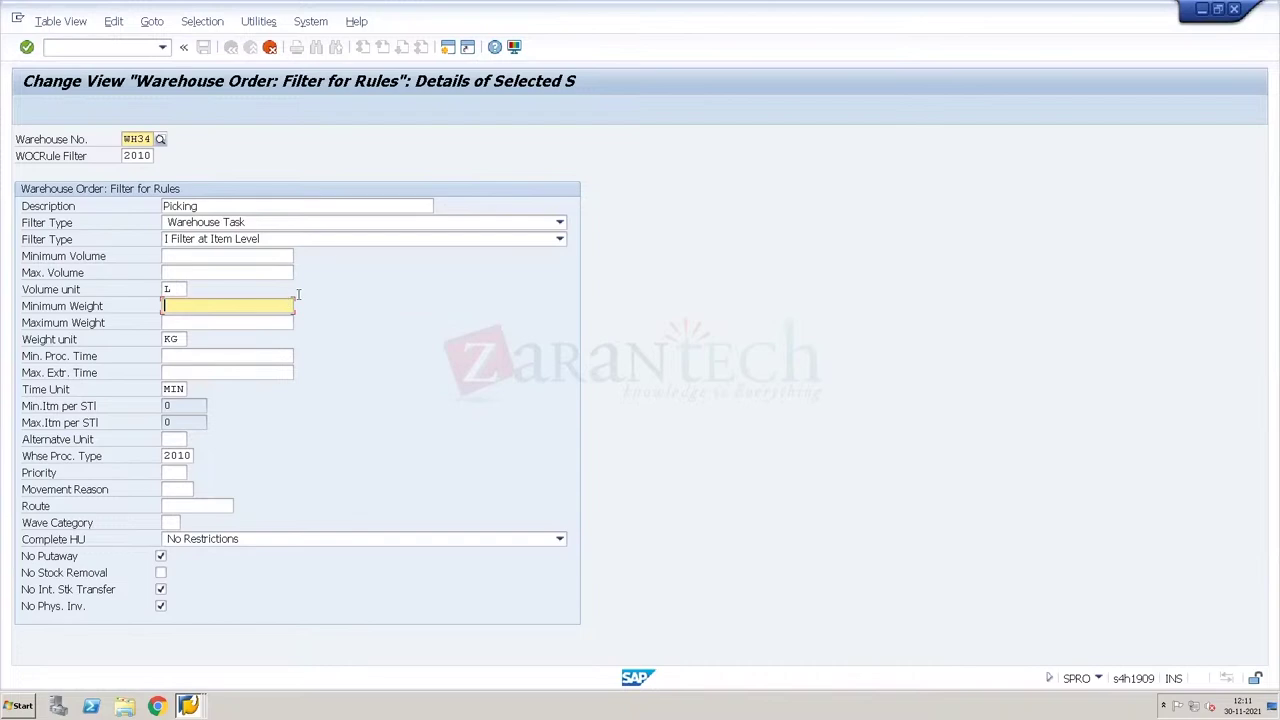
pyautogui.press('F3')
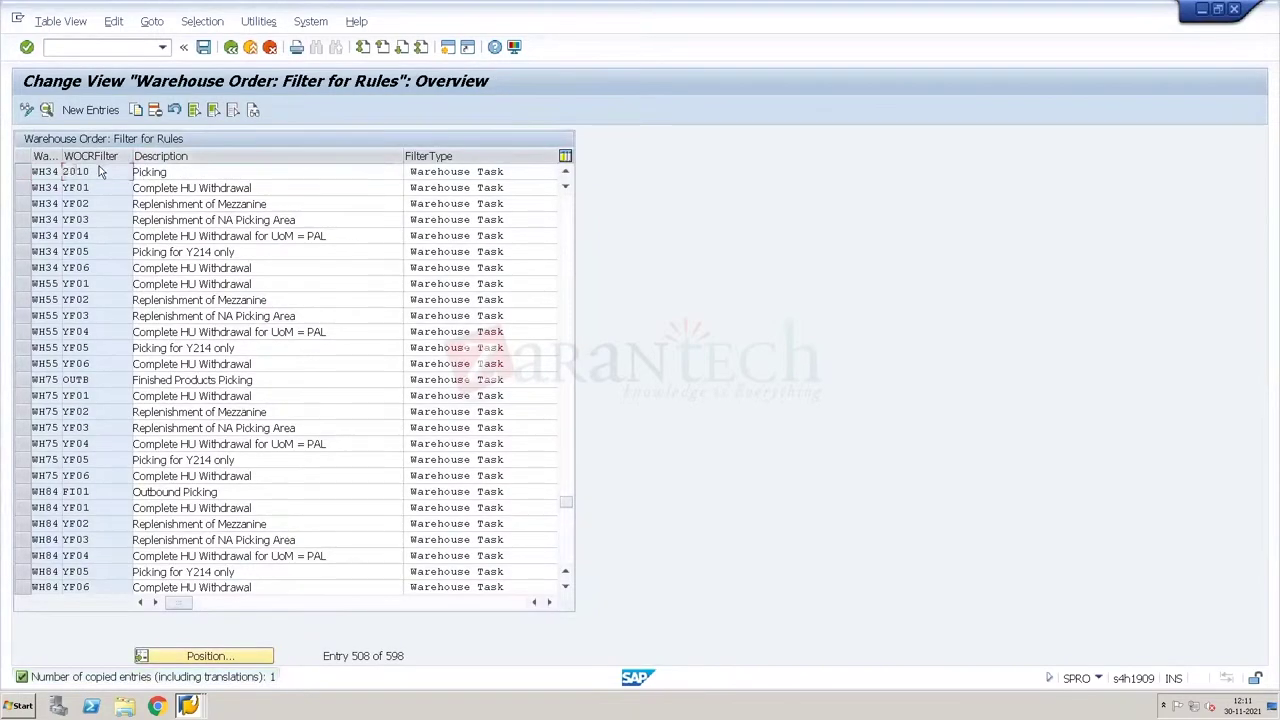
# Step: Open filter 2010 Picking and keep its filter type as Warehouse Task
pyautogui.doubleClick(99, 172)
pyautogui.click(229, 224)
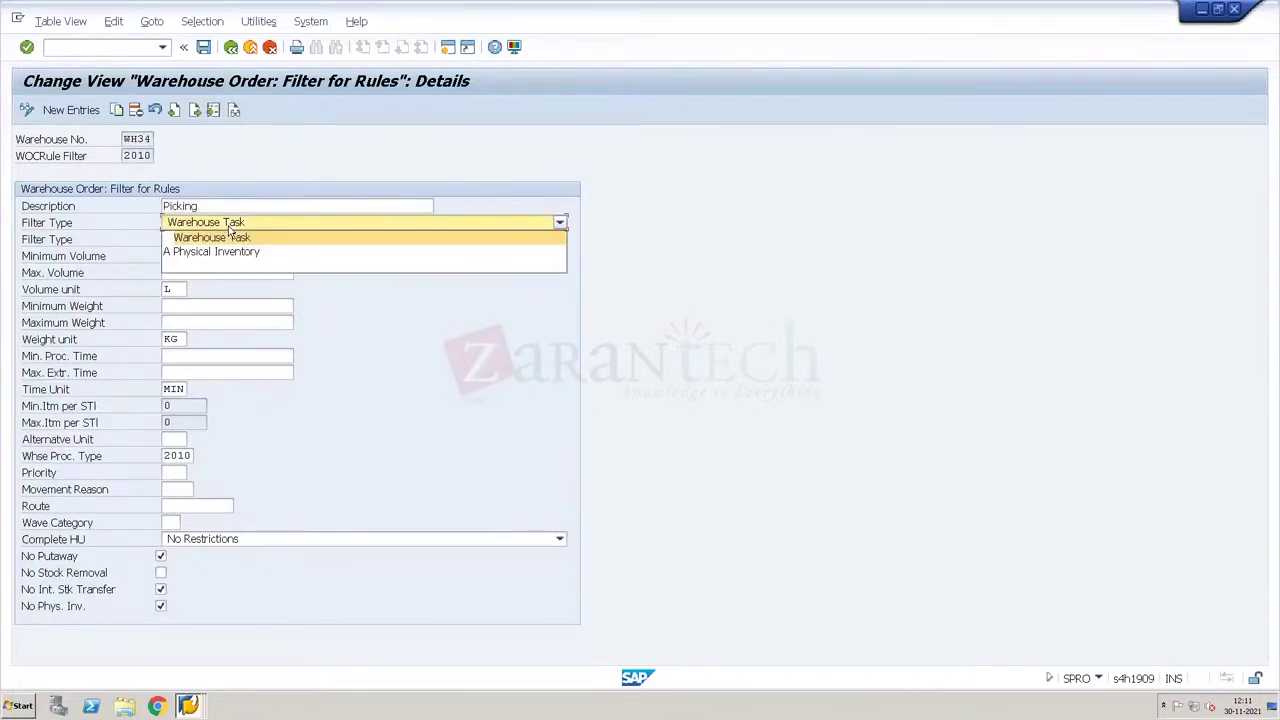
pyautogui.click(248, 176)
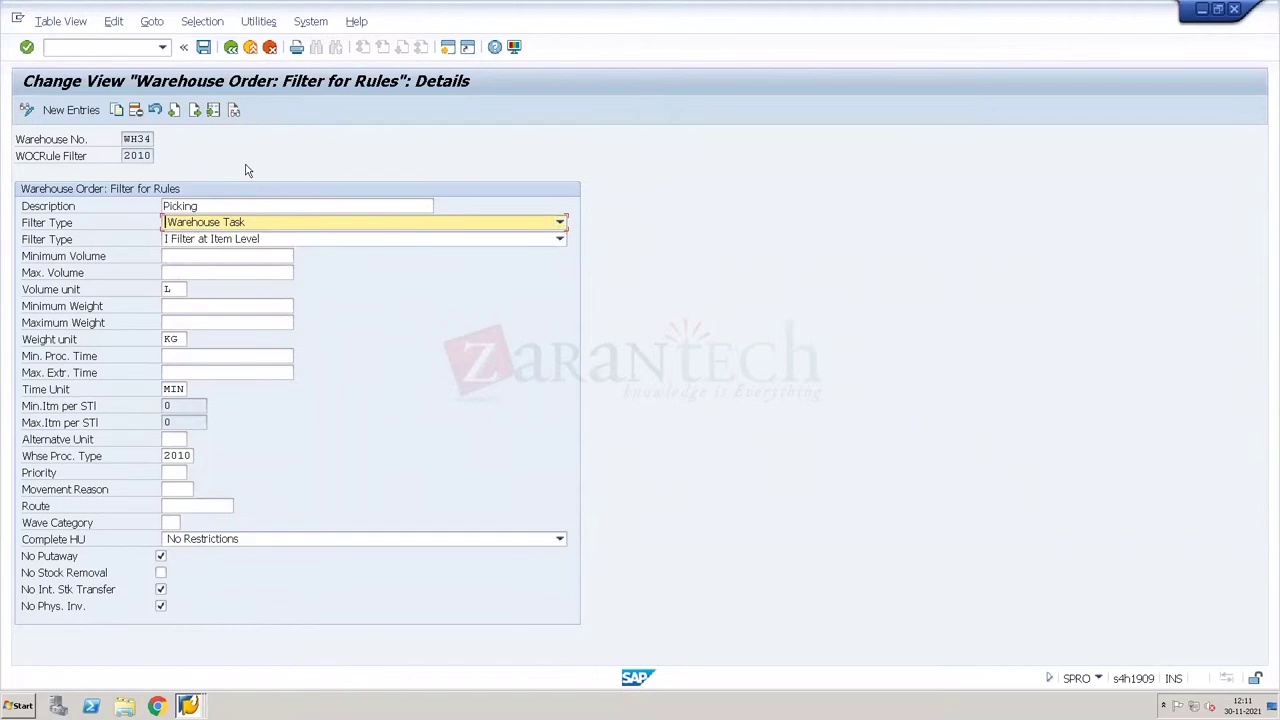
# Step: Save filter 2010 to a customizing request and return to the IMG tree
pyautogui.click(203, 49)
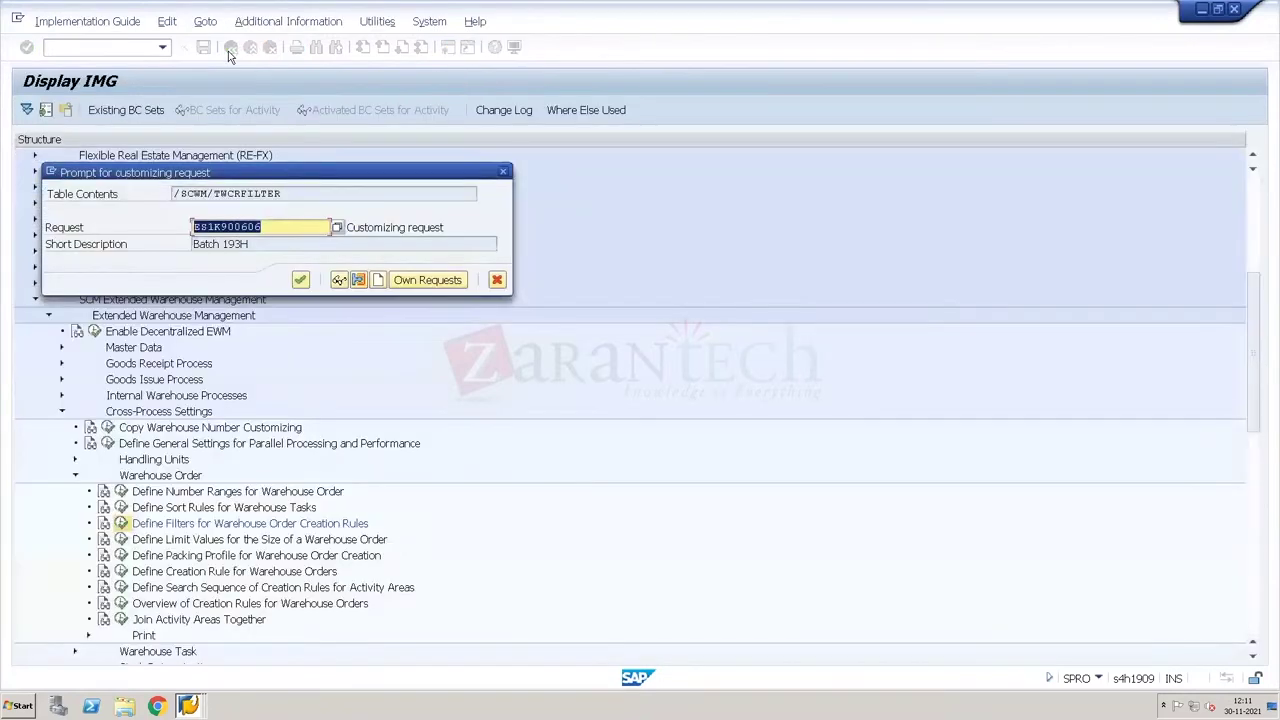
pyautogui.press('Return')
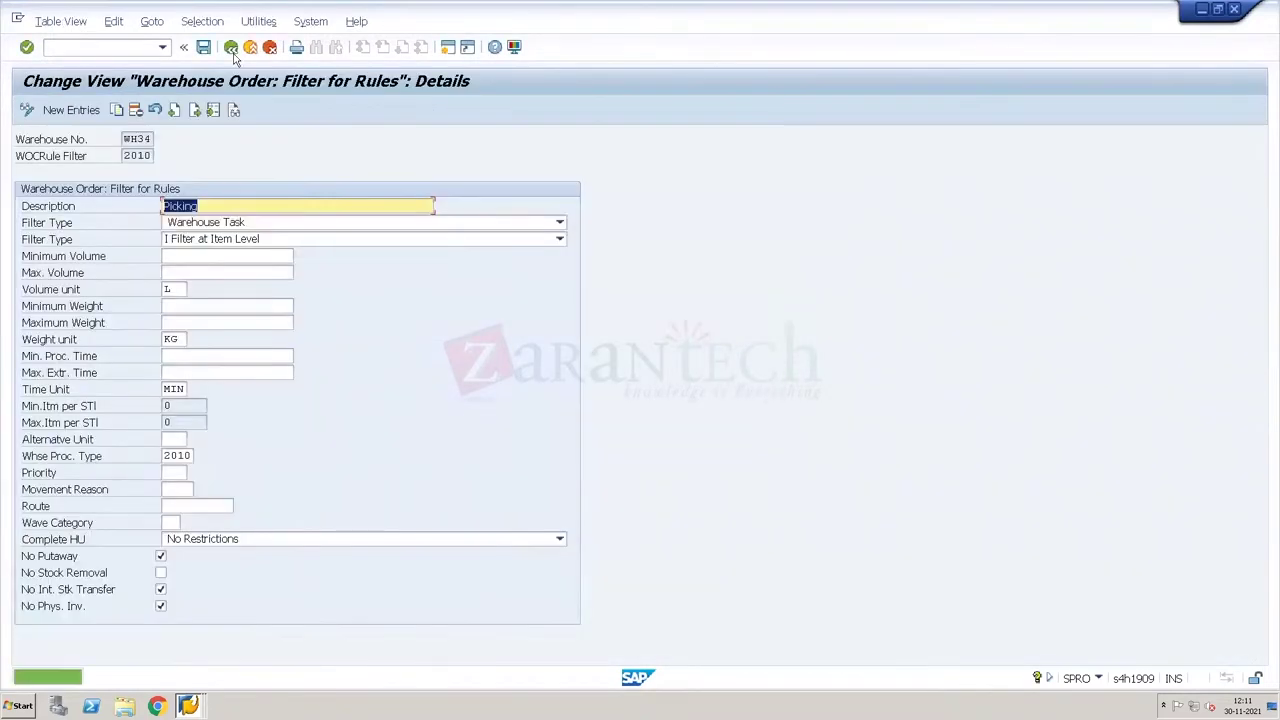
pyautogui.click(231, 48)
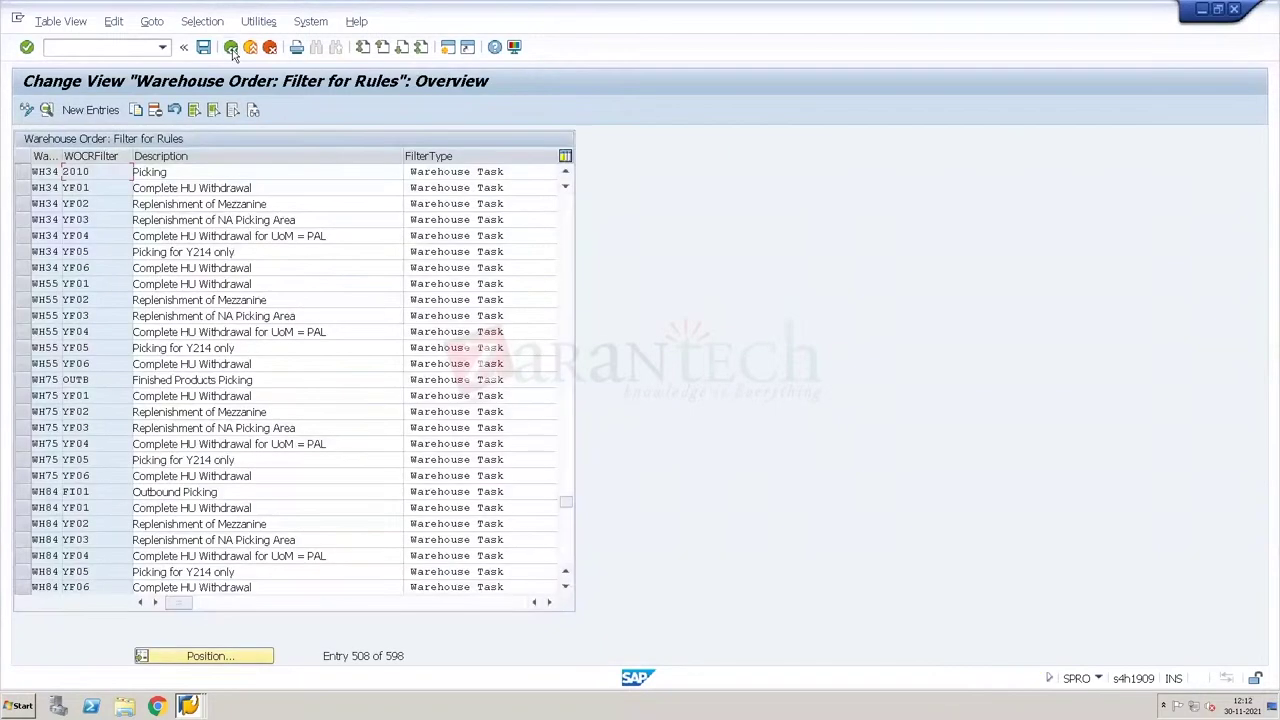
pyautogui.click(231, 48)
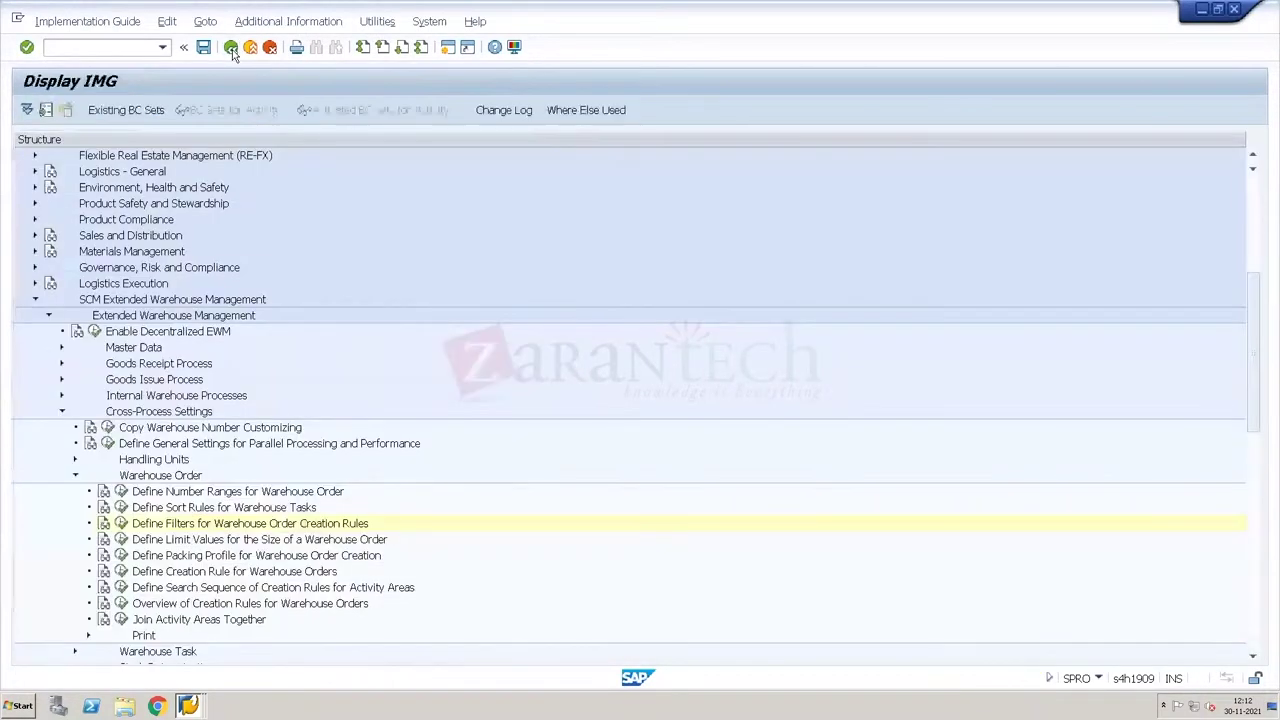
# Step: Open warehouse order creation rule O001 for warehouse WH34
pyautogui.click(120, 572)
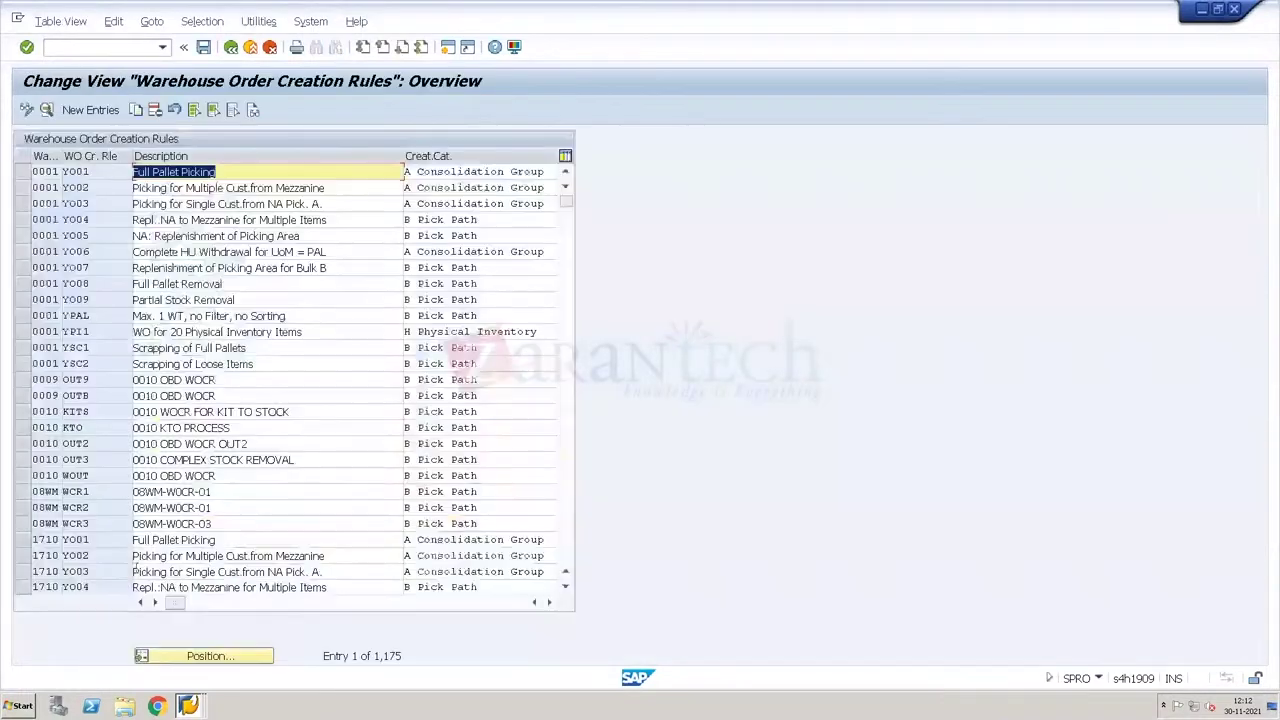
pyautogui.click(179, 655)
pyautogui.write('Wh4')
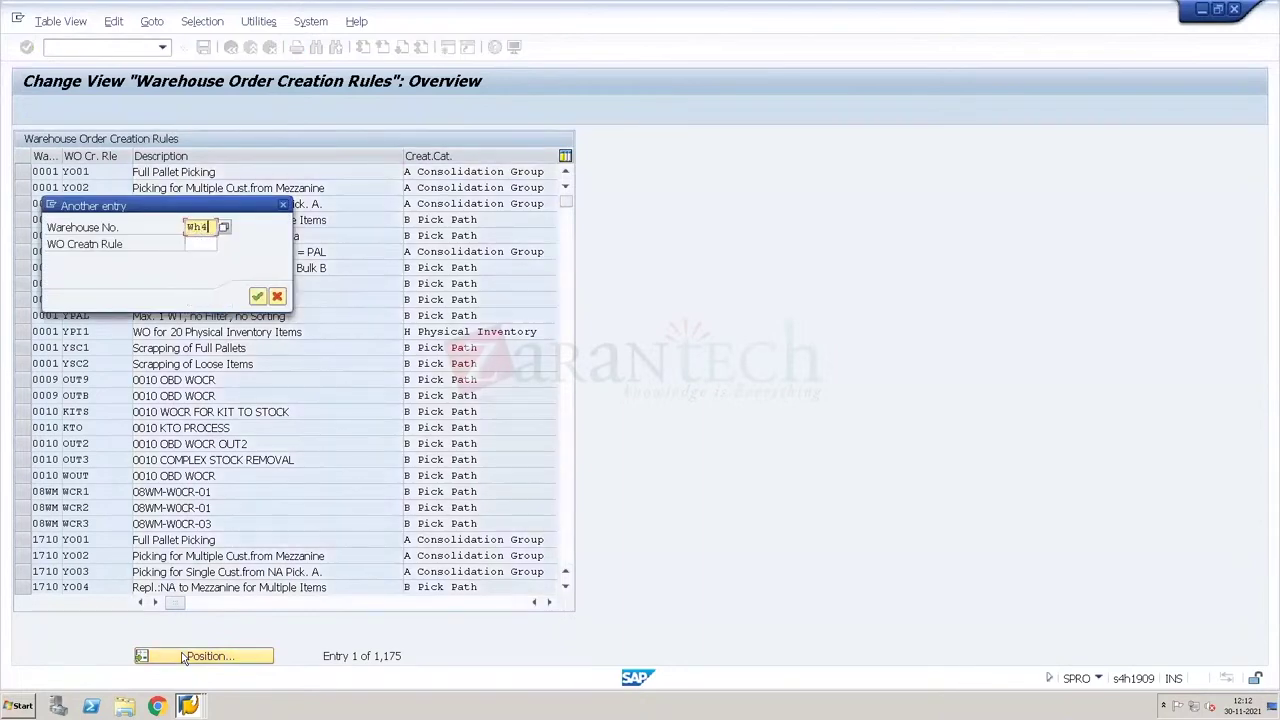
pyautogui.press('Down')
pyautogui.press('Return')
pyautogui.press('Return')
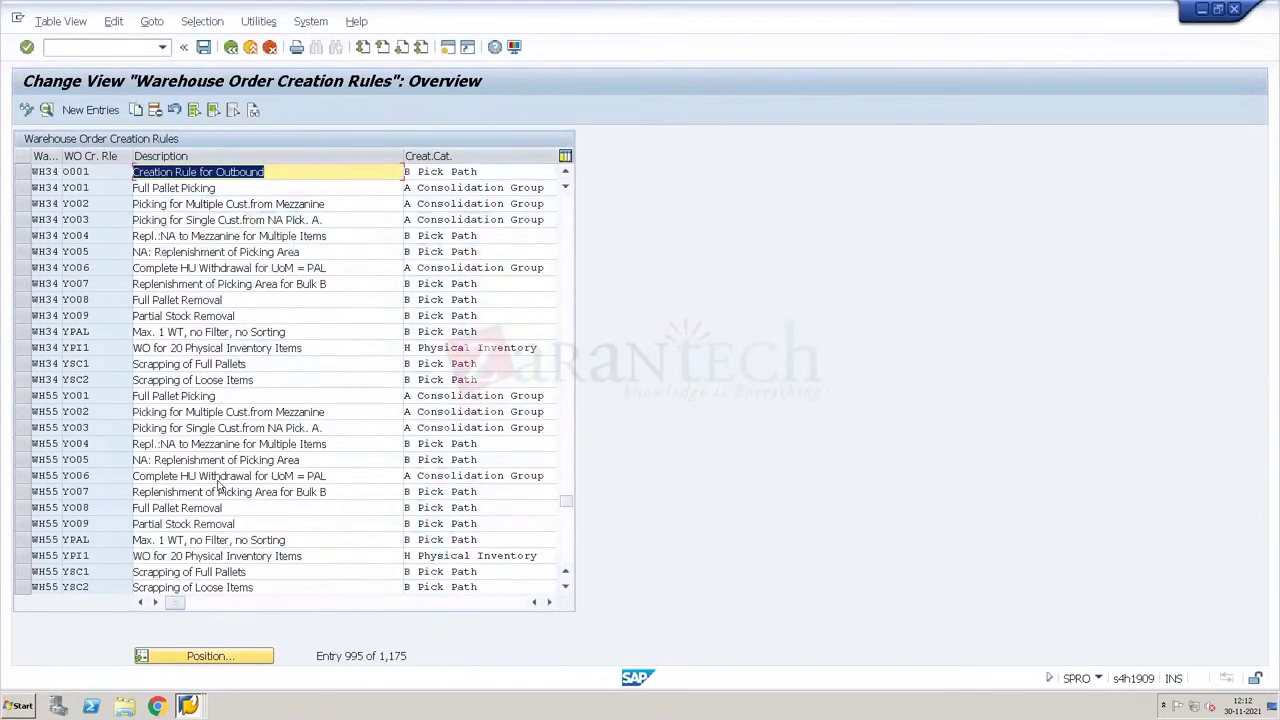
pyautogui.doubleClick(113, 173)
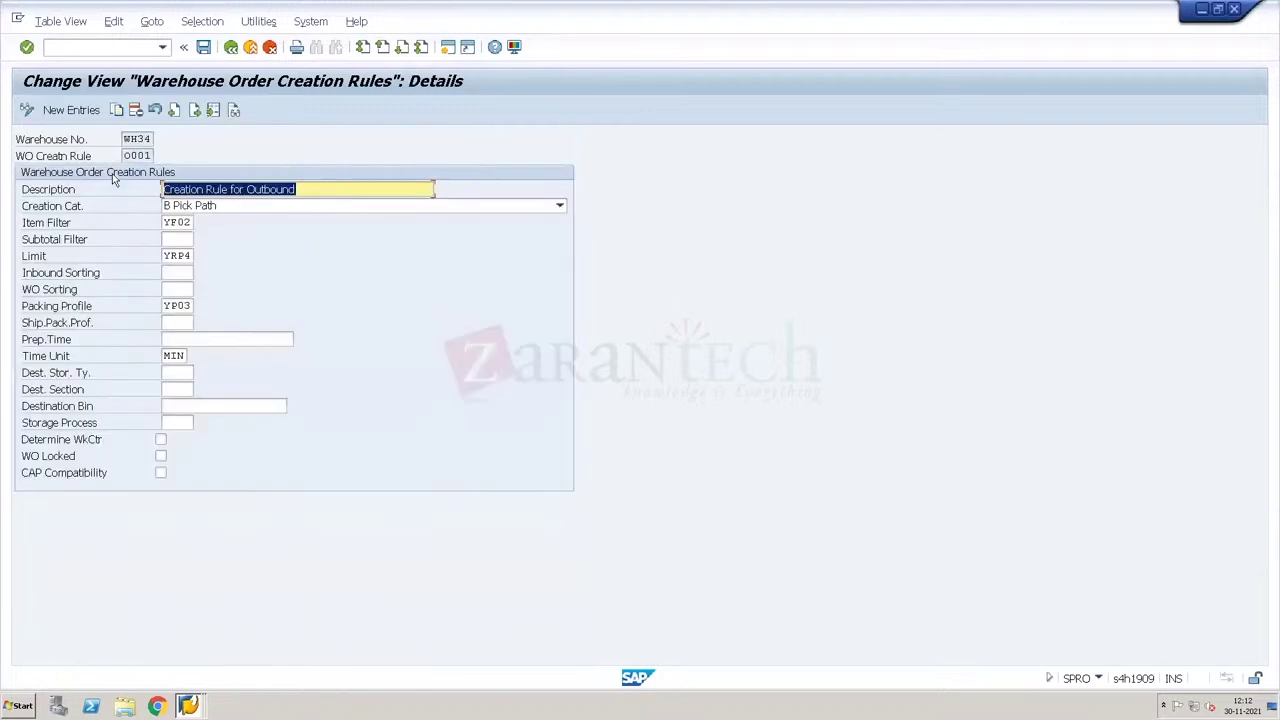
# Step: Set item filter 2010 on rule O001, save to the customizing request, and go back
pyautogui.click(186, 224)
pyautogui.click(199, 223)
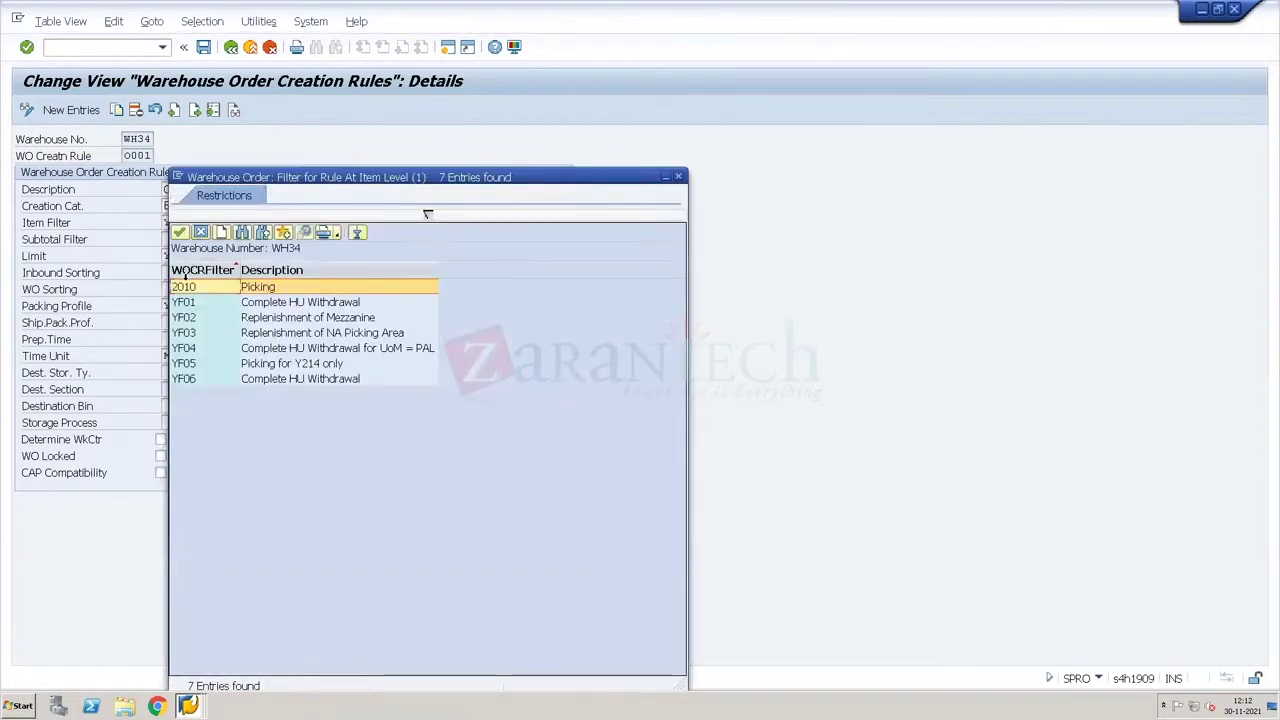
pyautogui.doubleClick(186, 287)
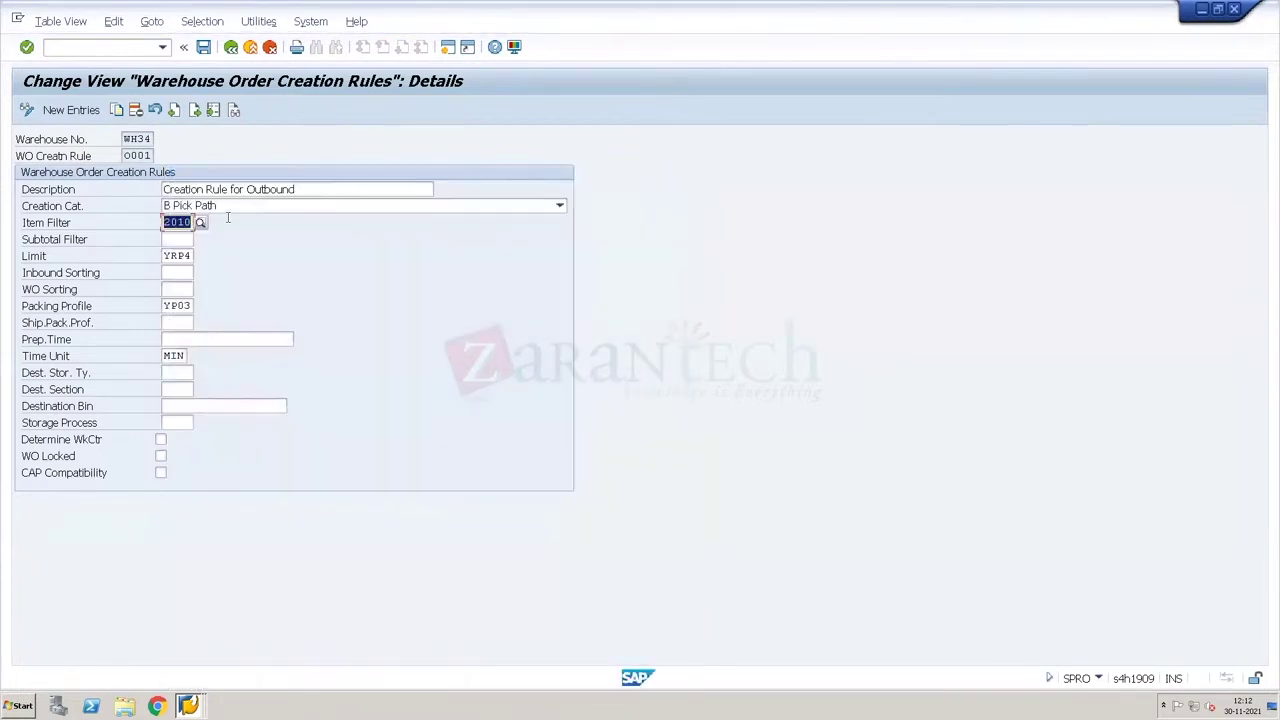
pyautogui.click(203, 48)
pyautogui.press('Return')
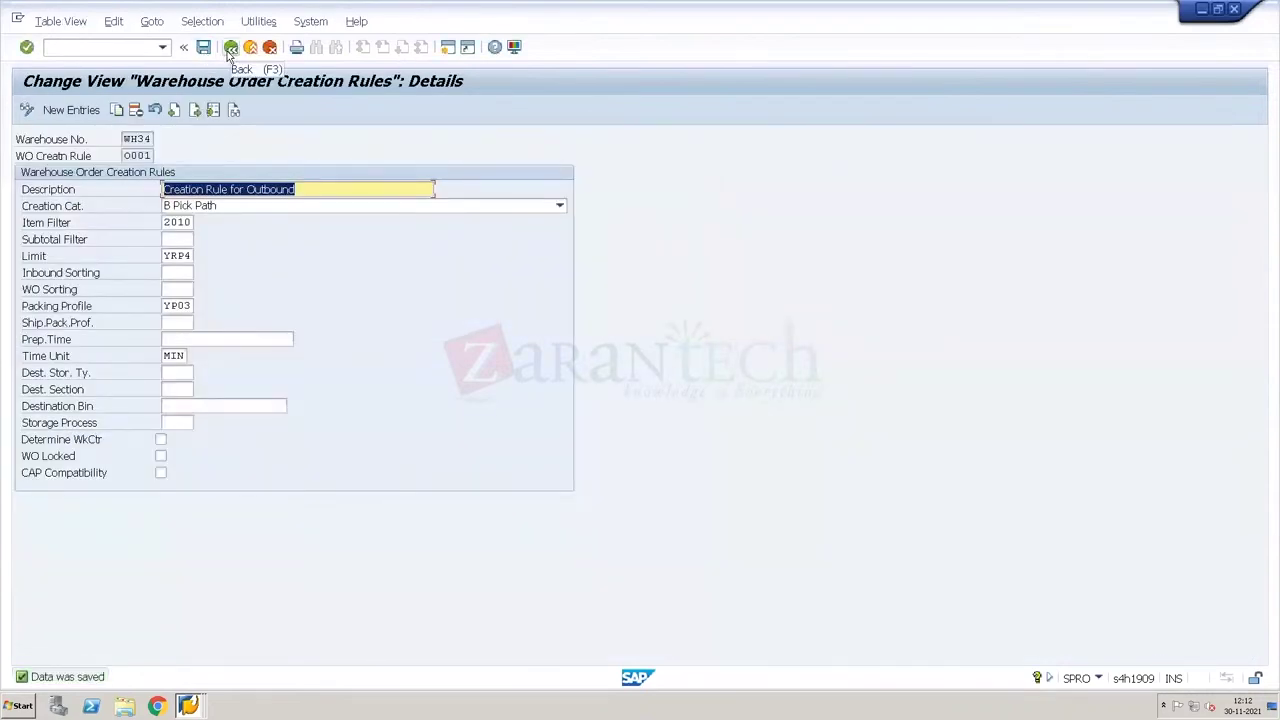
pyautogui.click(230, 49)
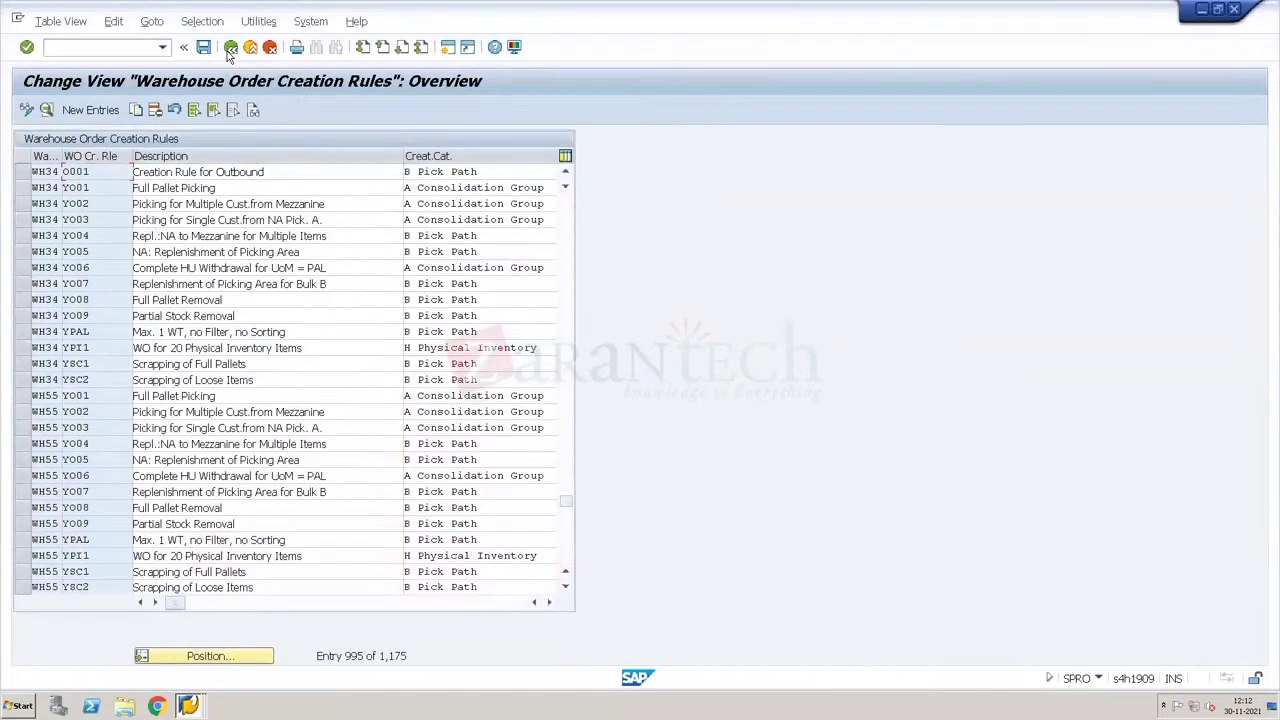
pyautogui.click(228, 52)
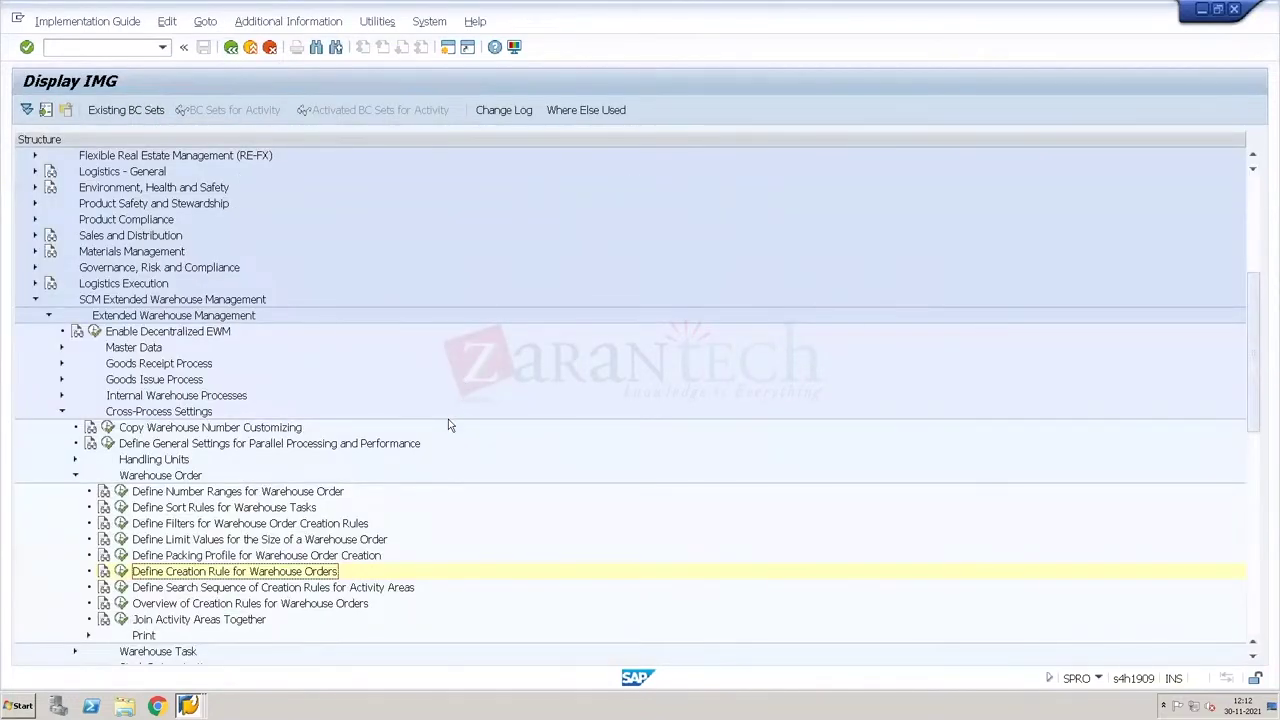
# Step: Try the locked limit values activity, viewing it read-only, then declining the locked data
pyautogui.click(120, 539)
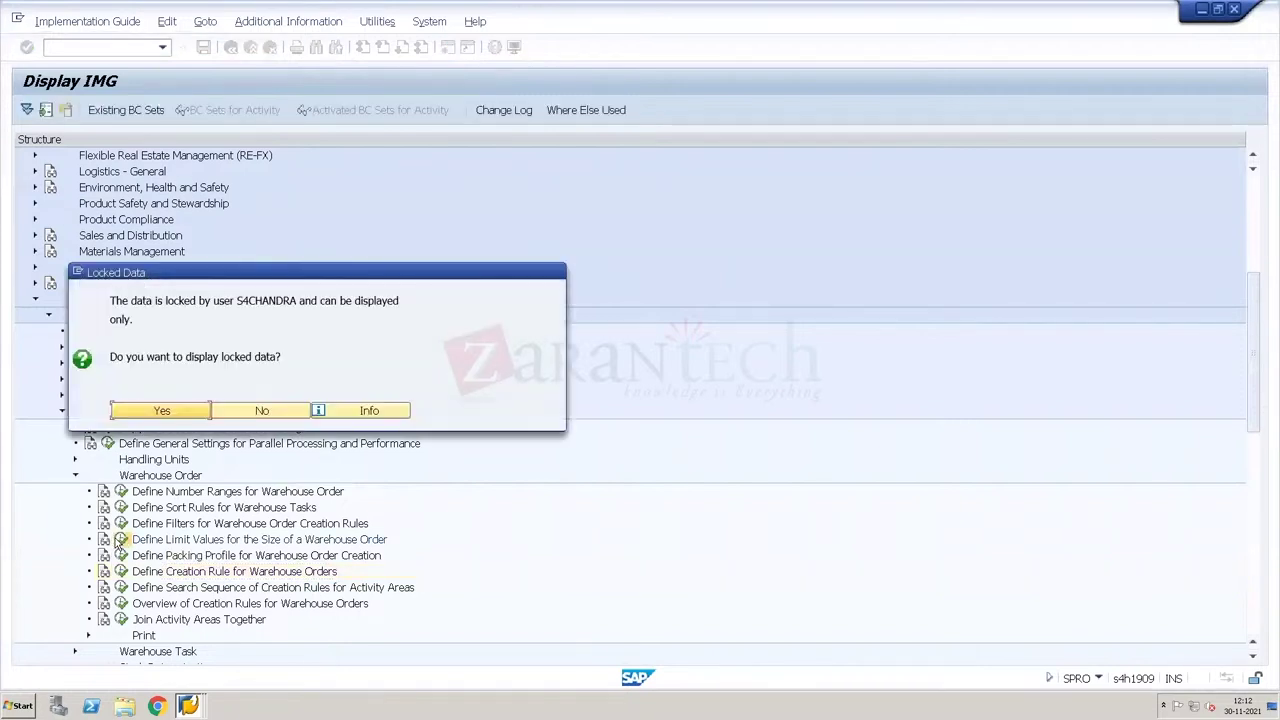
pyautogui.click(176, 410)
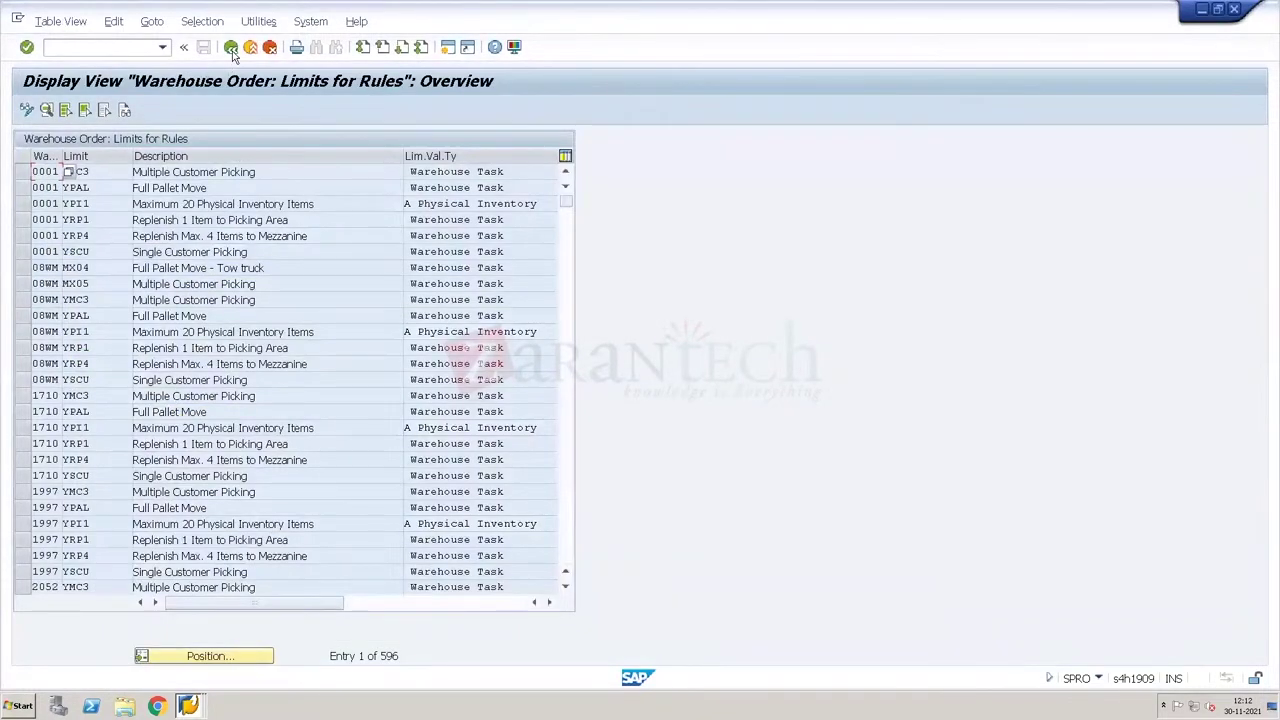
pyautogui.click(230, 48)
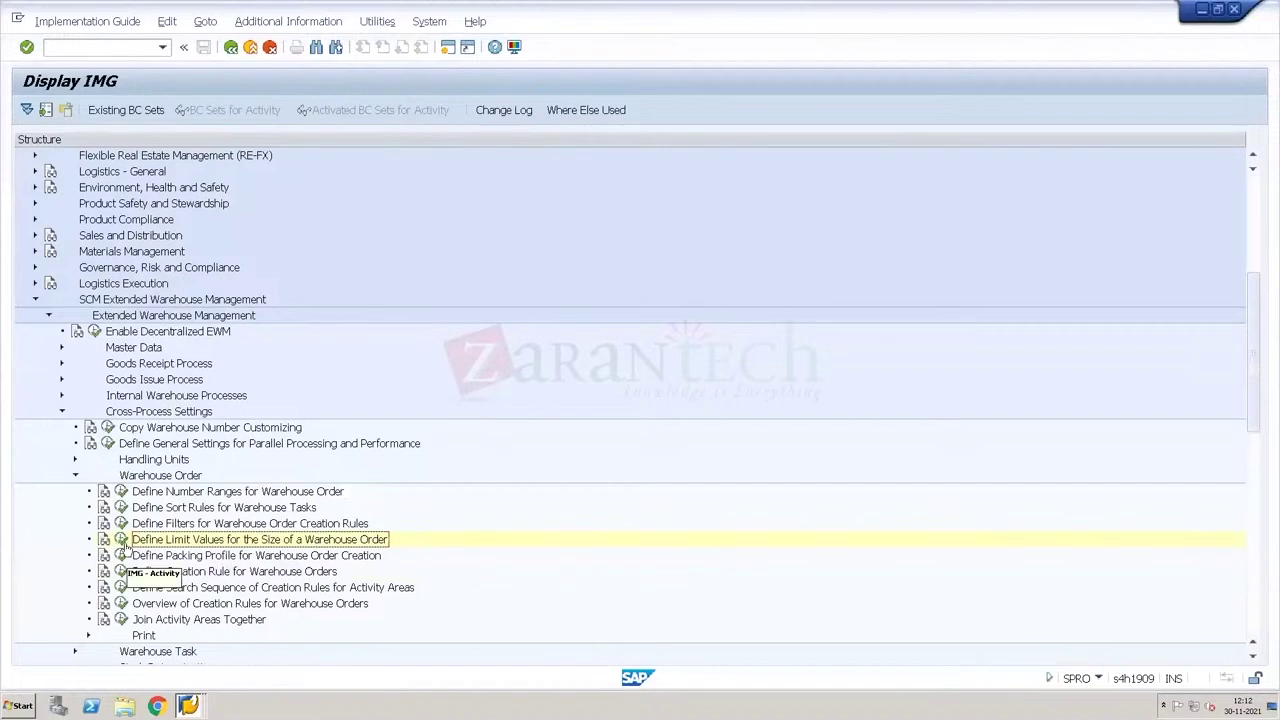
pyautogui.click(122, 540)
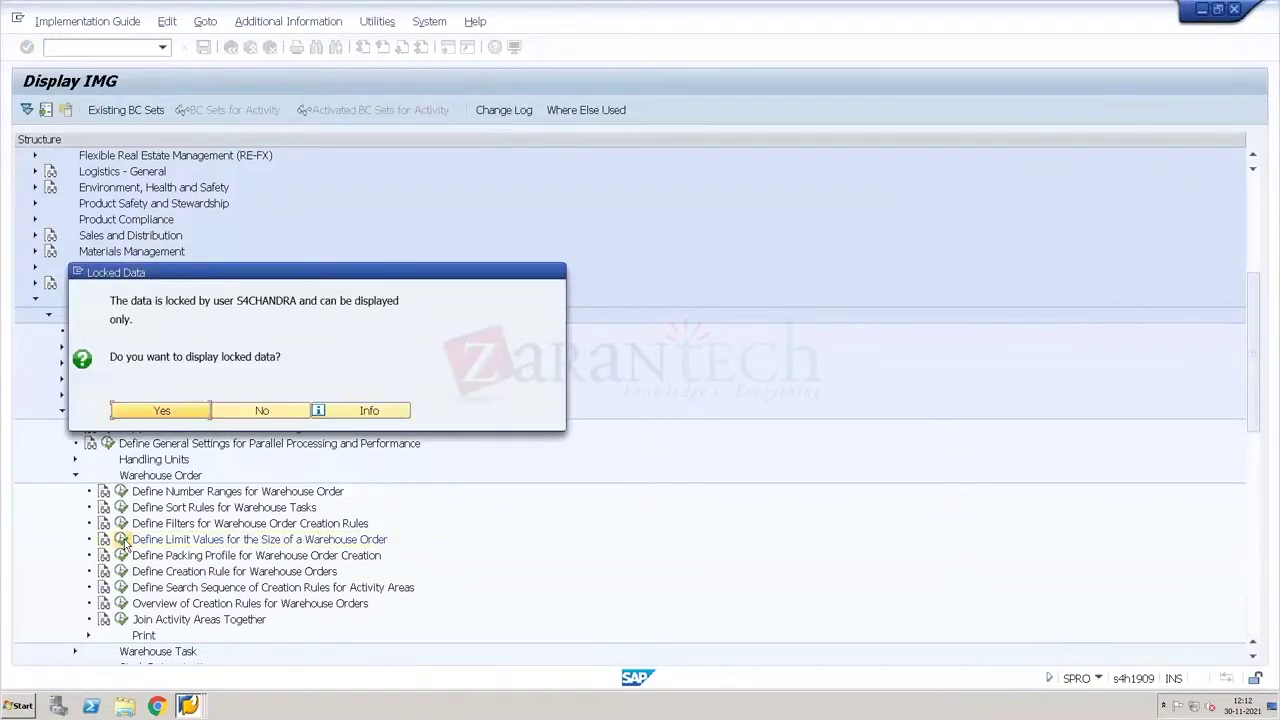
pyautogui.click(243, 411)
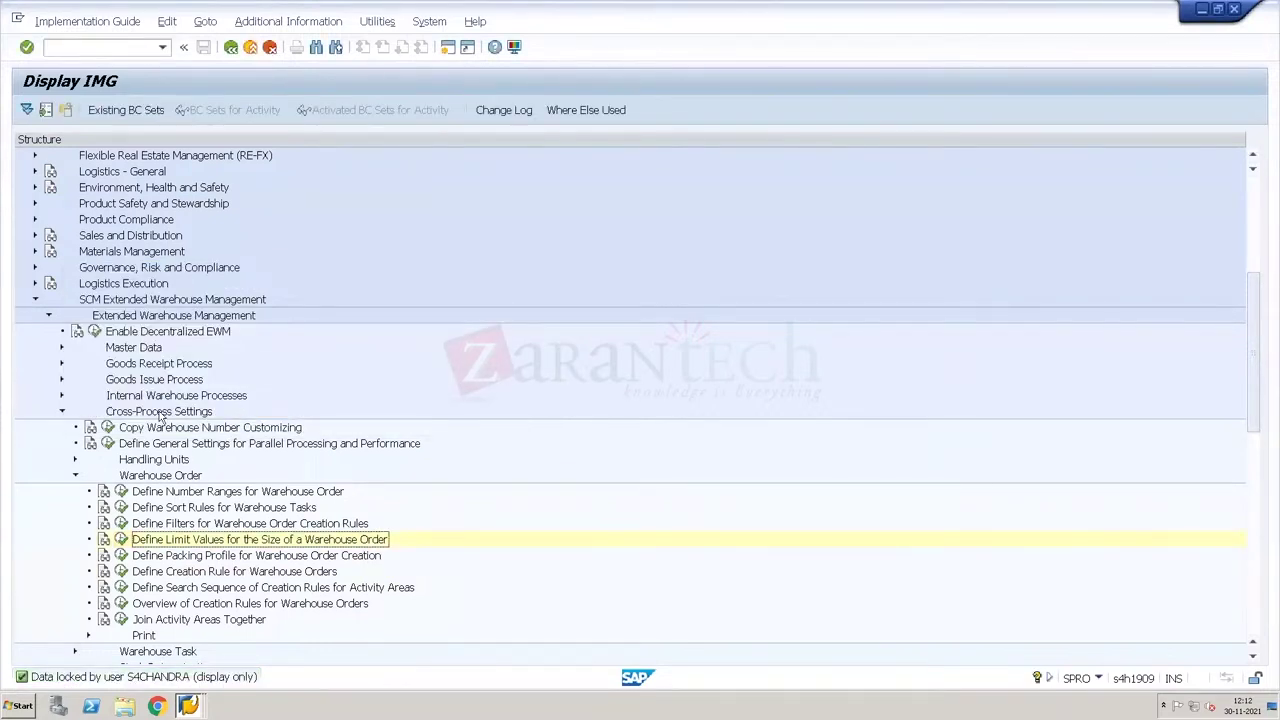
# Step: Start entering a transaction code in the command field
pyautogui.click(100, 44)
pyautogui.write('o')
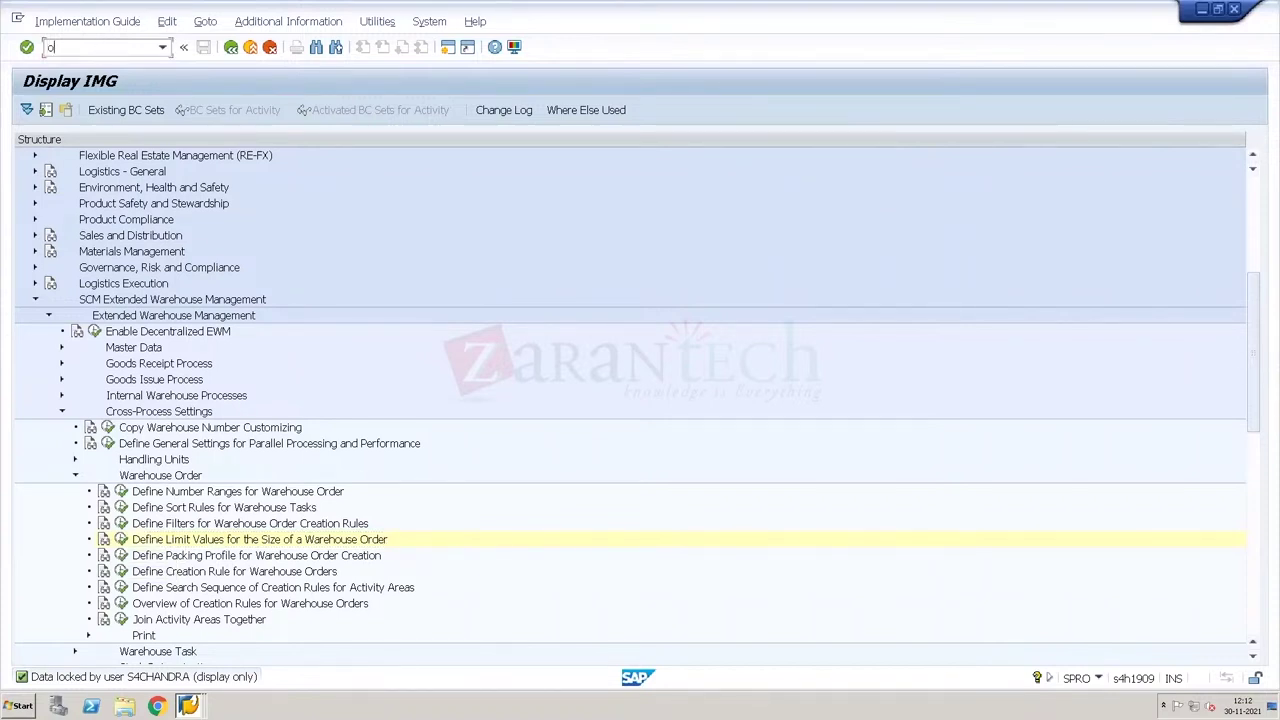
pyautogui.write('s')
pyautogui.press('BackSpace')
pyautogui.press('BackSpace')
# Step: Run /ospro, then open the lock entries transaction with /nsm12
pyautogui.write('/ospro')
pyautogui.press('Return')
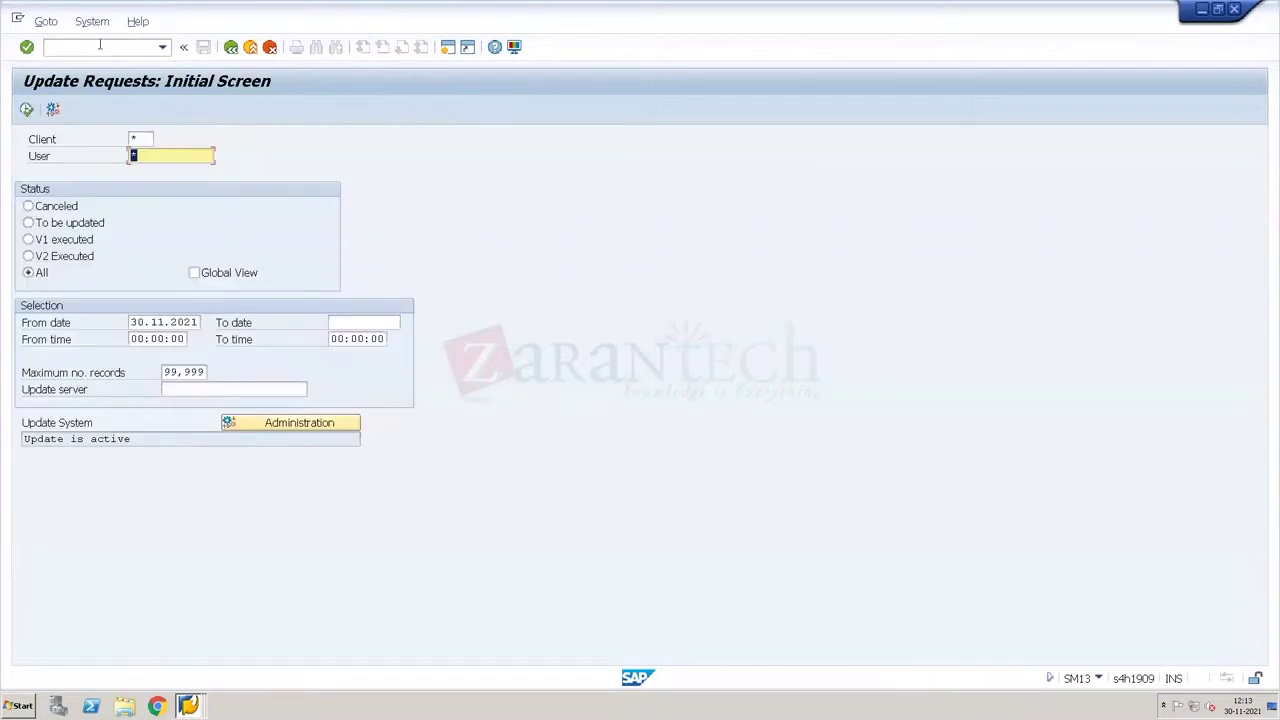
pyautogui.click(100, 44)
pyautogui.write('/nsm12')
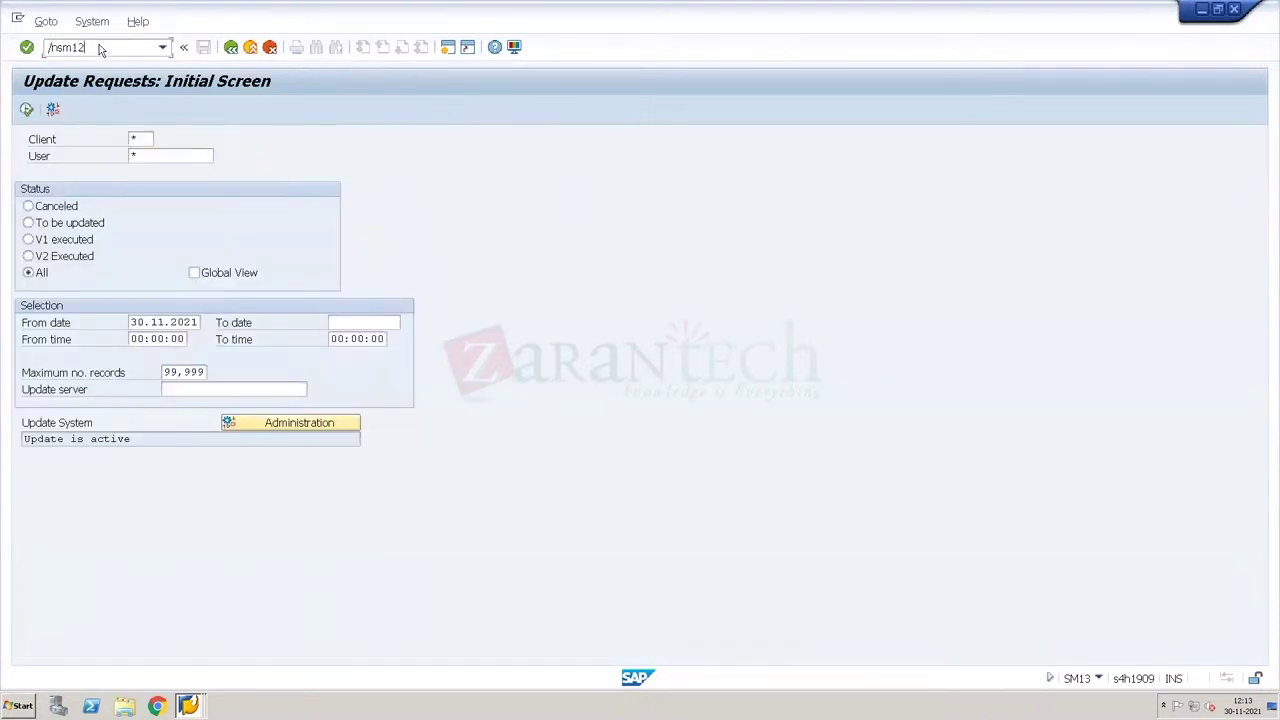
pyautogui.press('Return')
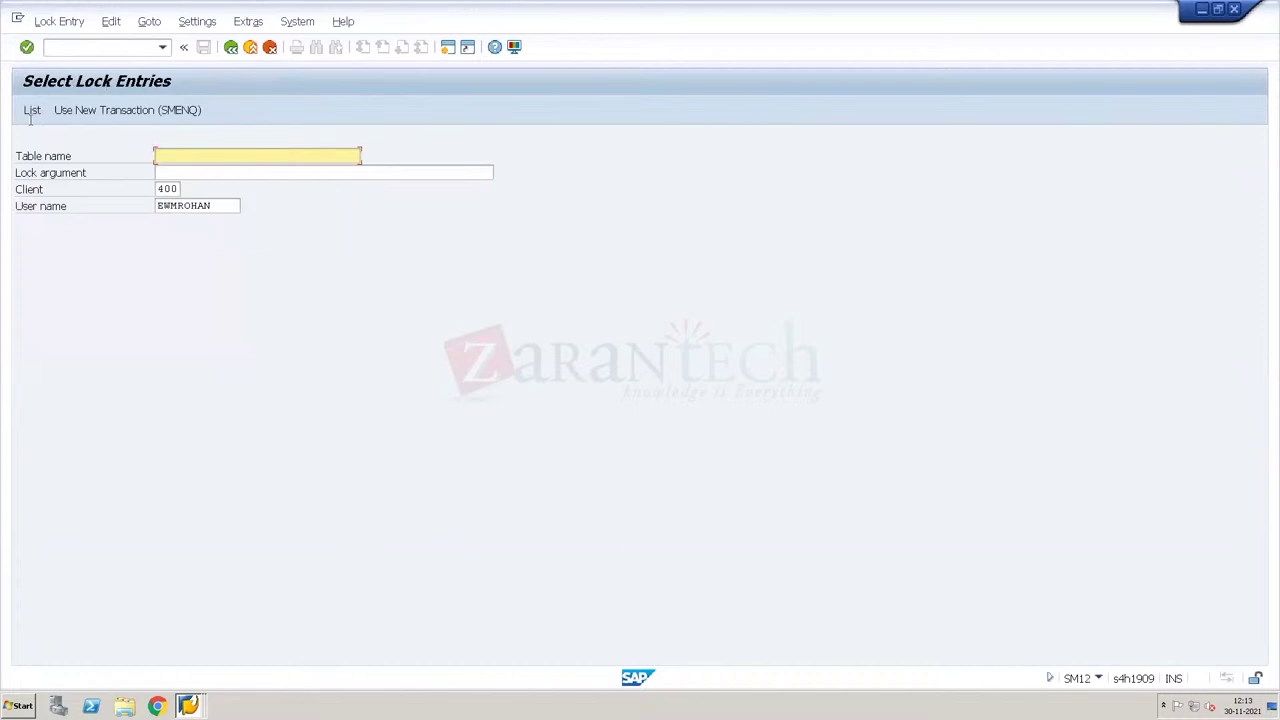
# Step: List the lock entries held by the locking user's name
pyautogui.click(32, 110)
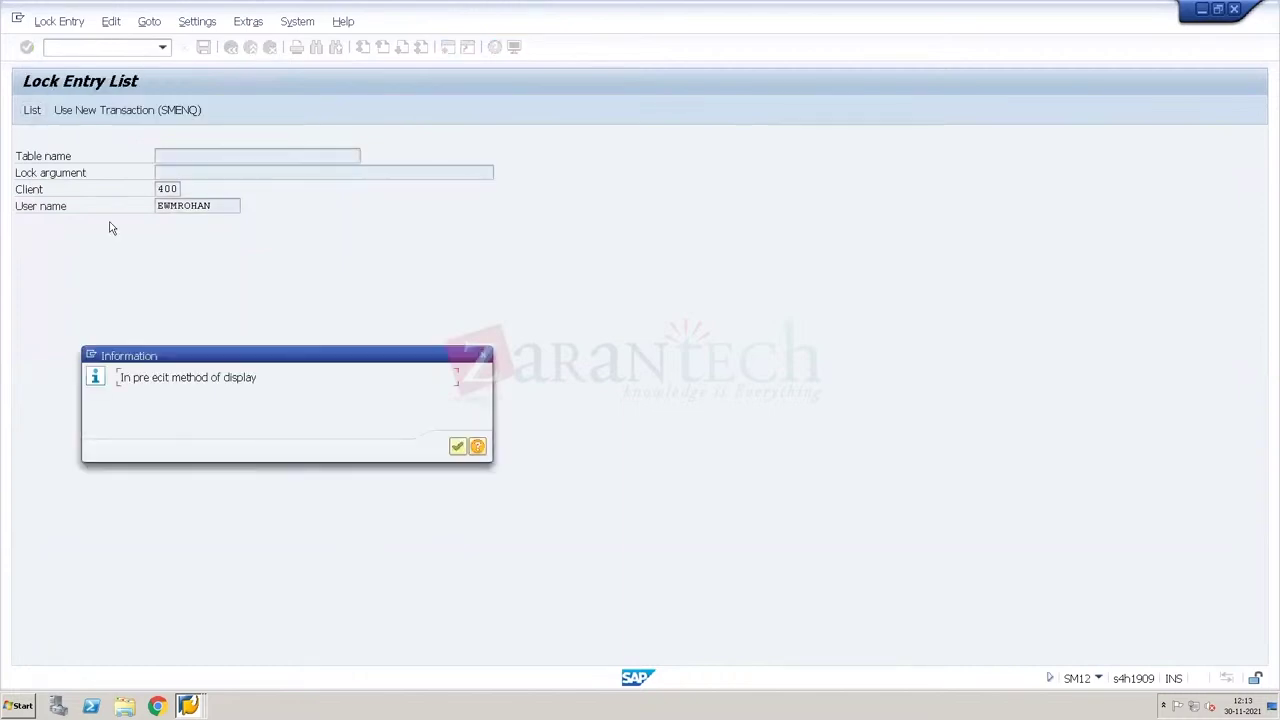
pyautogui.press('Return')
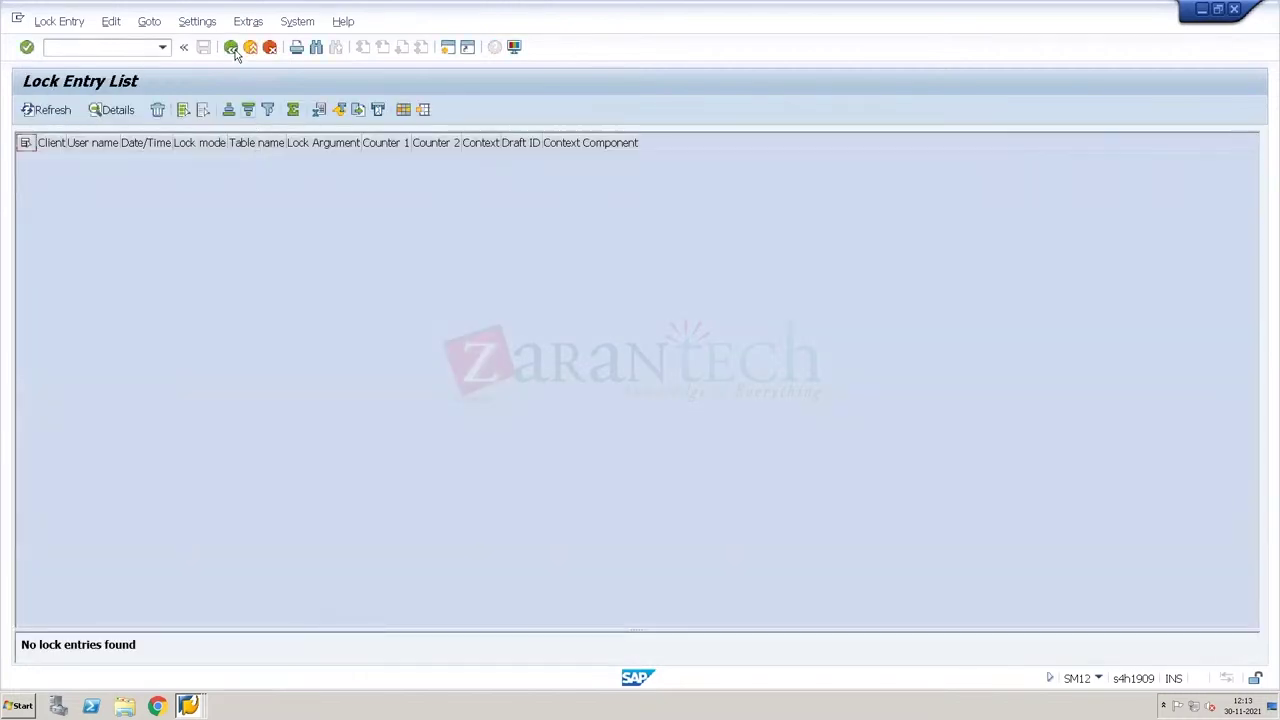
pyautogui.click(231, 47)
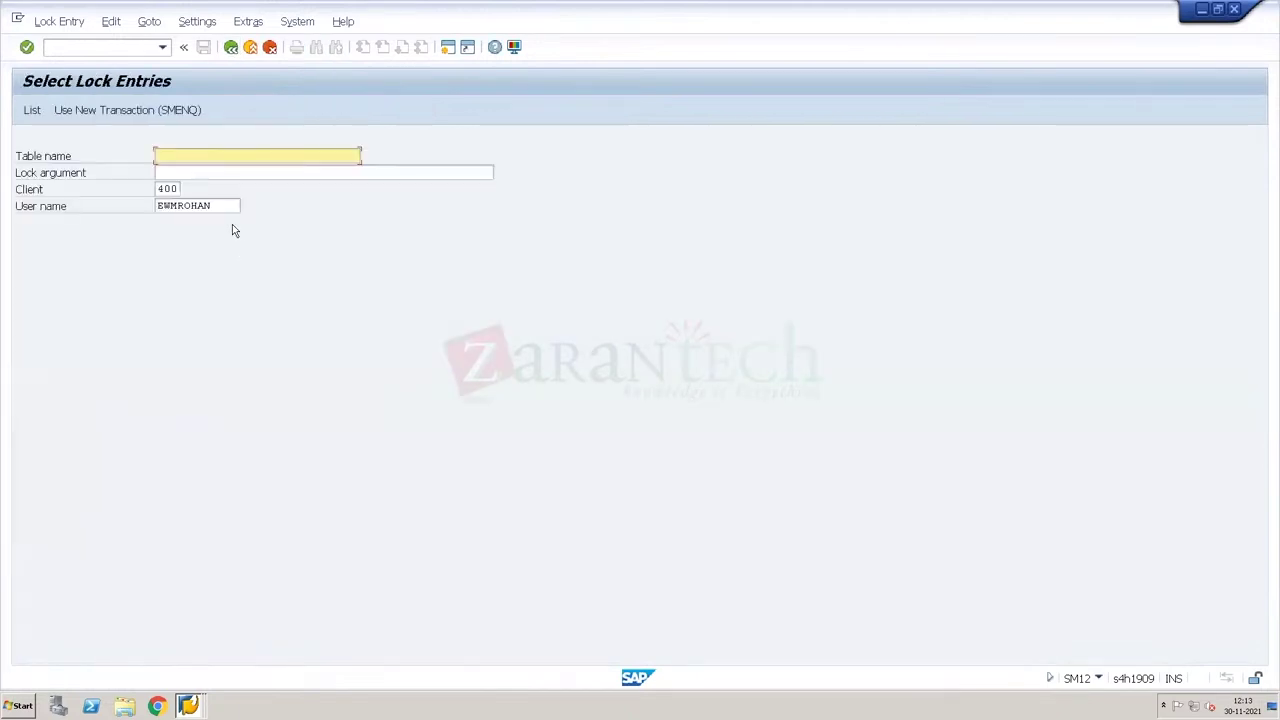
pyautogui.press('Tab')
pyautogui.press('Tab')
pyautogui.press('Tab')
pyautogui.write('ss')
pyautogui.press('BackSpace')
pyautogui.write('4')
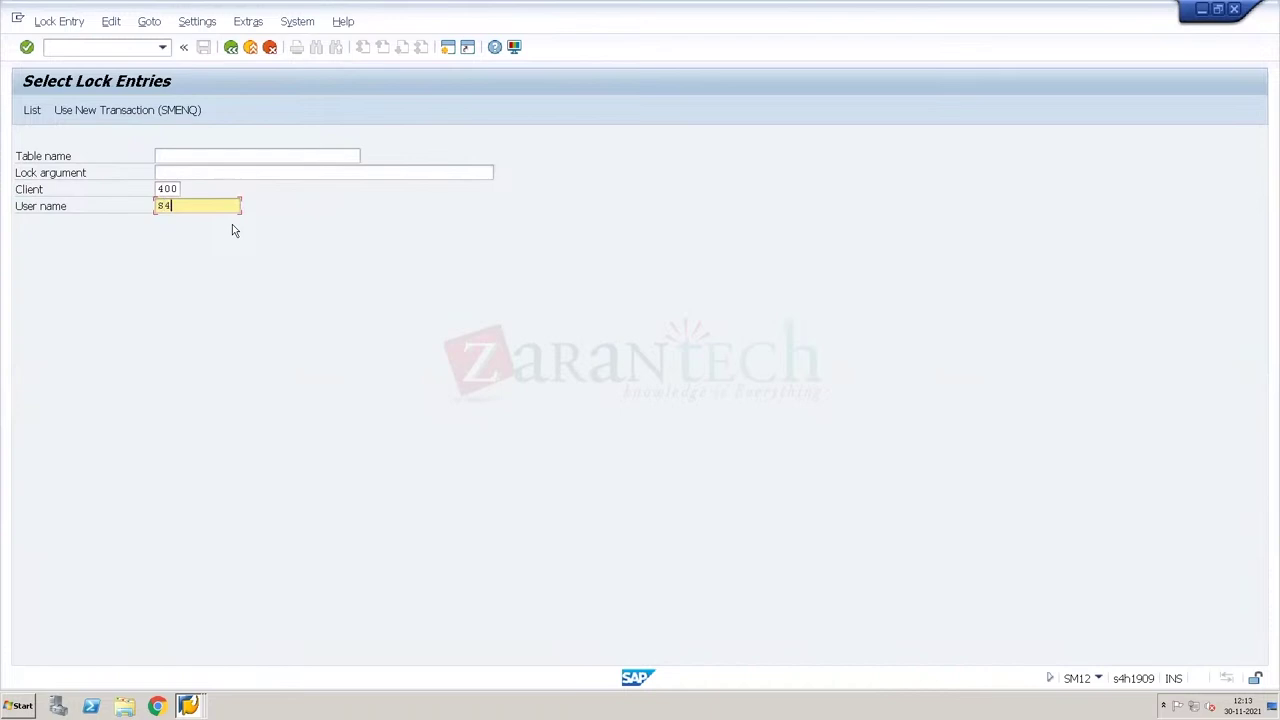
pyautogui.write('chandra')
pyautogui.press('Return')
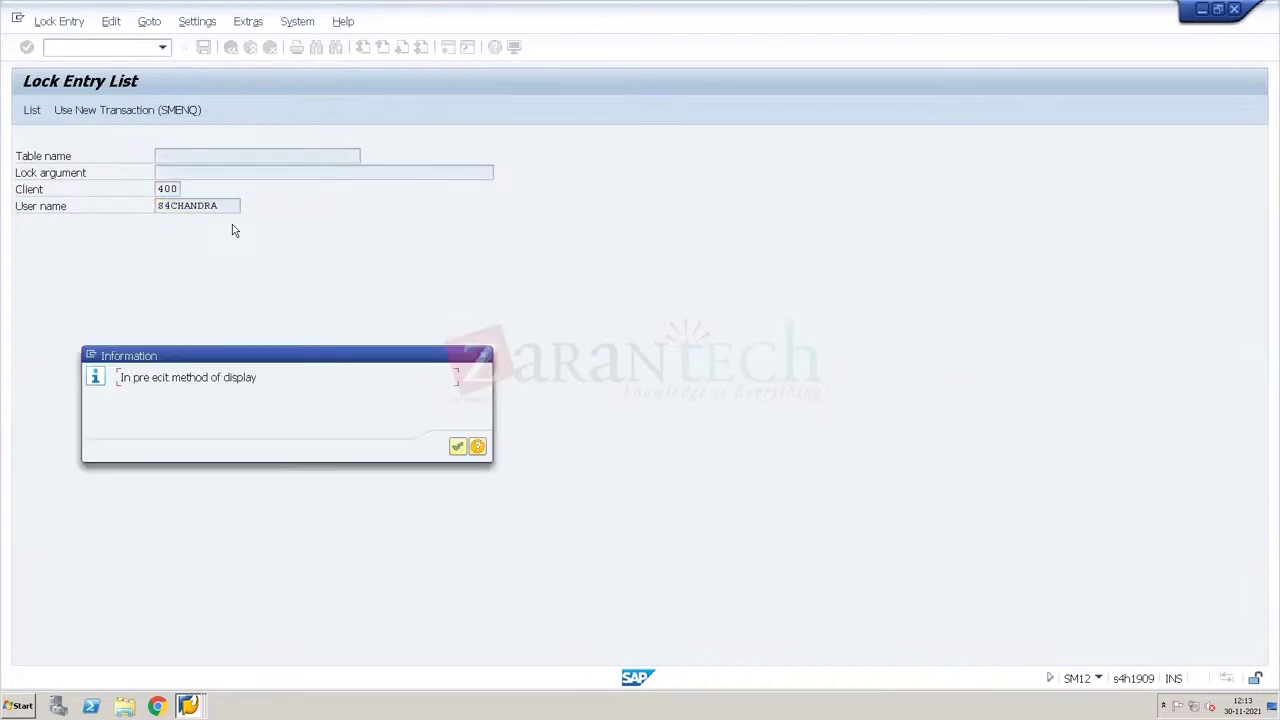
pyautogui.press('Return')
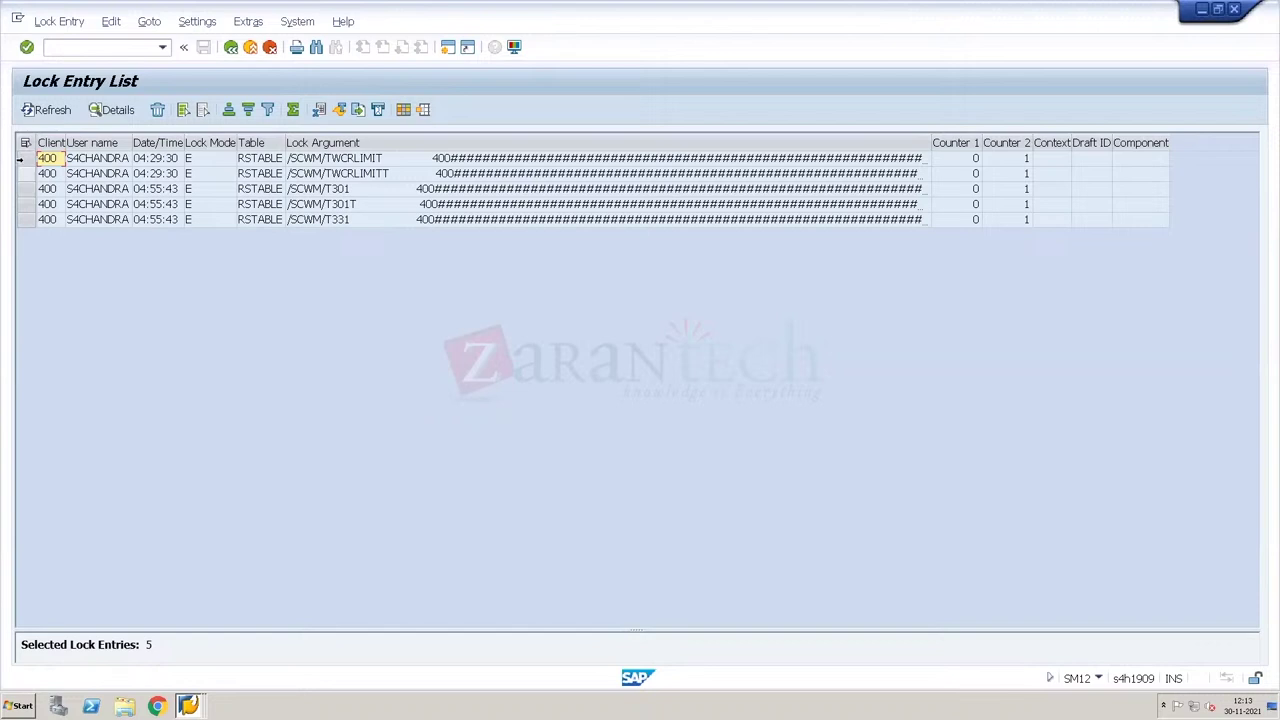
# Step: Delete the /SCWM/TWCRLIMIT and /SCWM/TWCRLIMITT lock entries
pyautogui.click(20, 160)
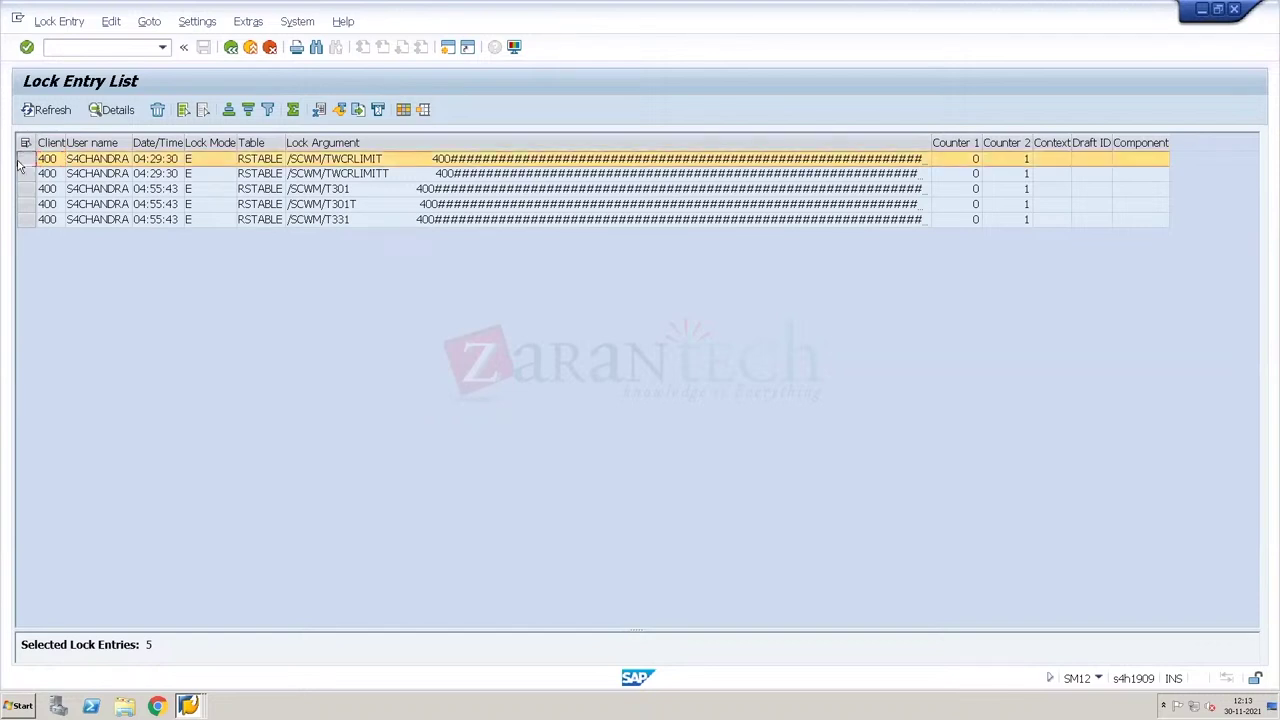
pyautogui.keyDown('ctrl'); pyautogui.click(24, 173); pyautogui.keyUp('ctrl')
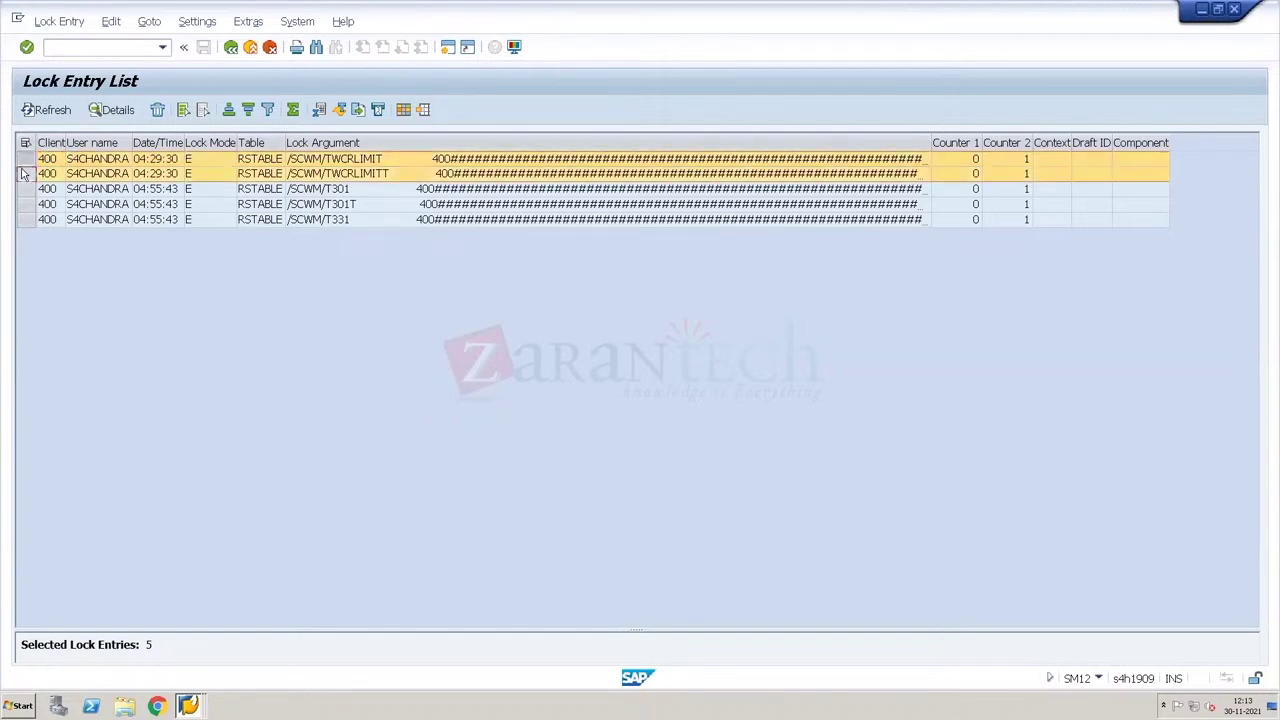
pyautogui.click(158, 110)
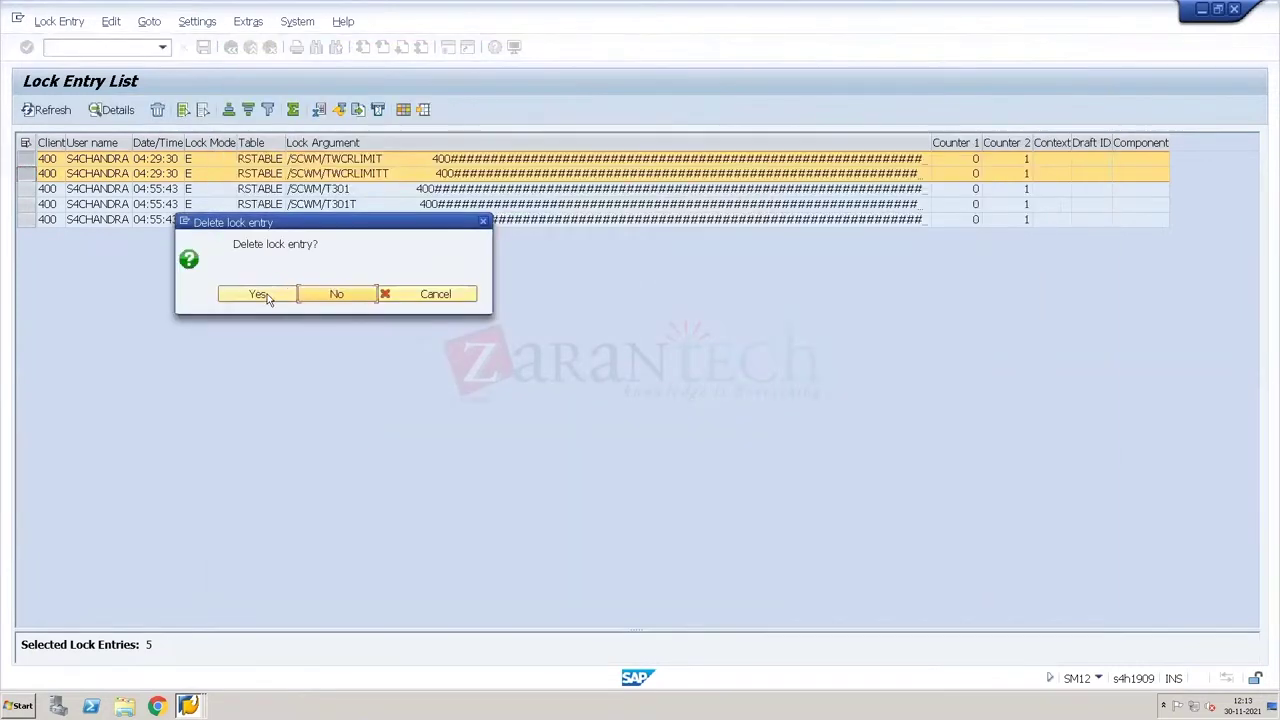
pyautogui.click(265, 295)
pyautogui.click(260, 295)
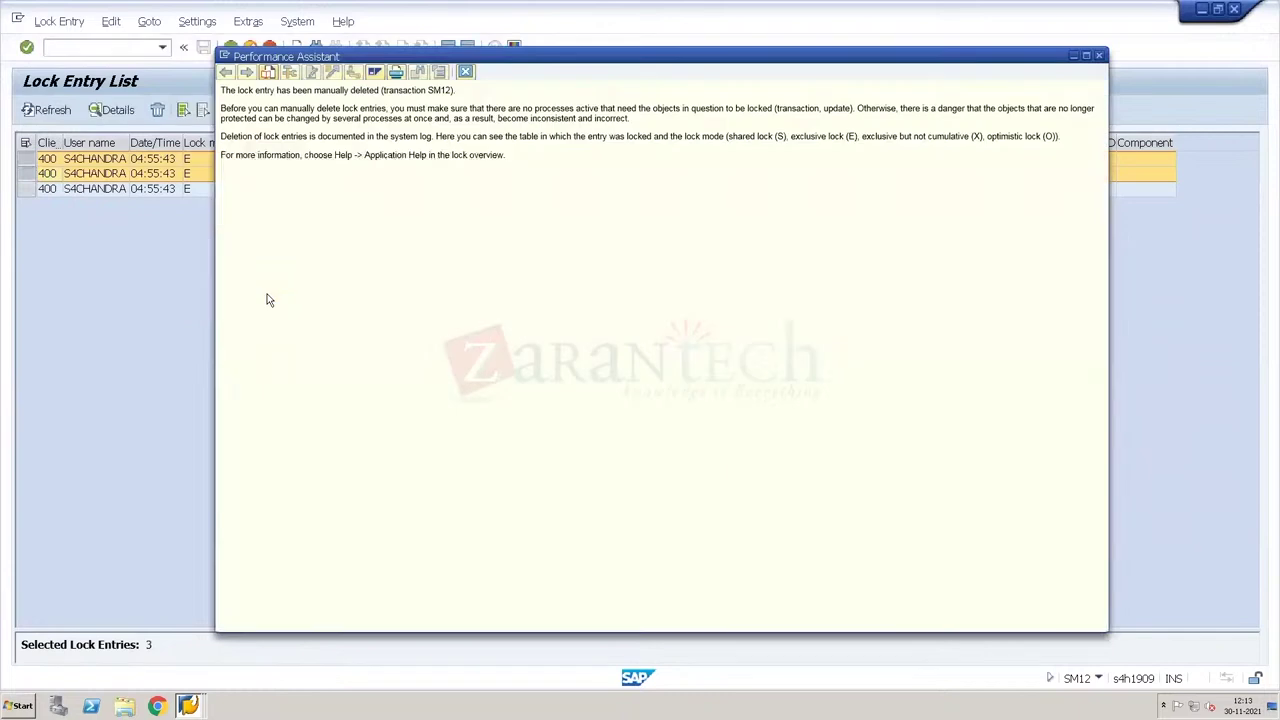
pyautogui.click(466, 76)
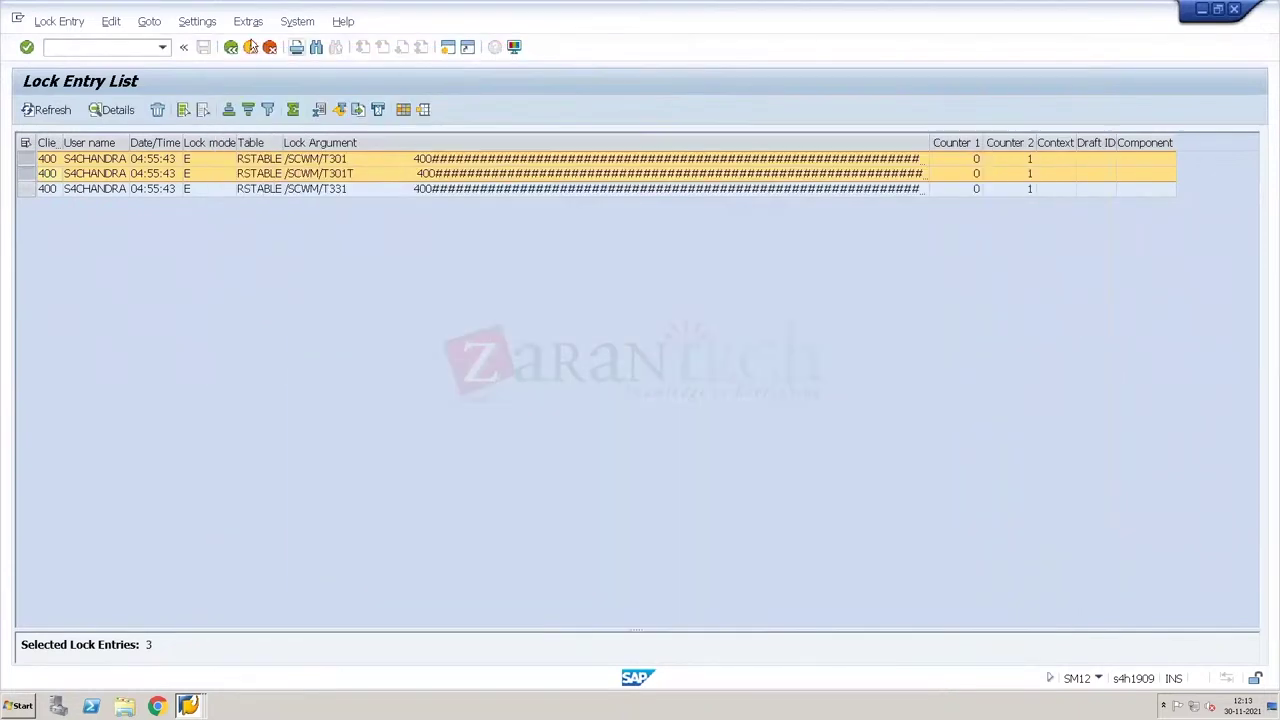
pyautogui.click(250, 47)
# Step: Leave SM12, open the limit values table in change mode, and select limit YMC3
pyautogui.click(250, 47)
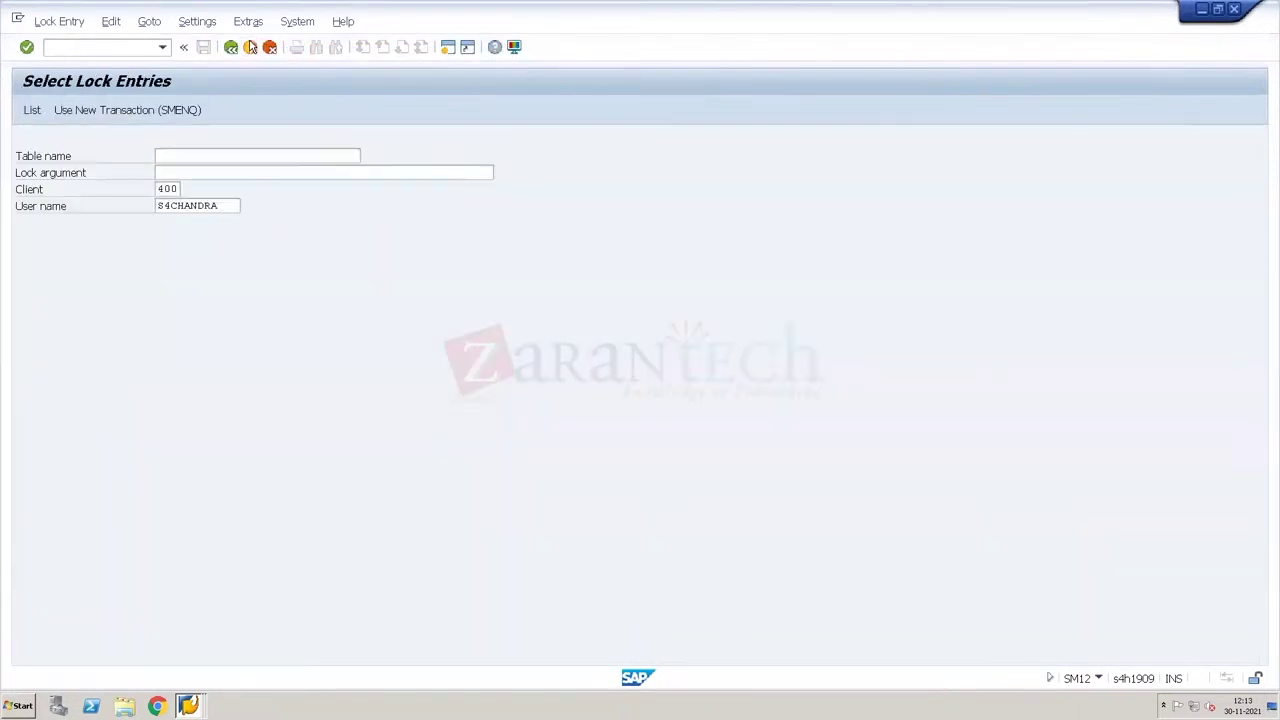
pyautogui.click(250, 47)
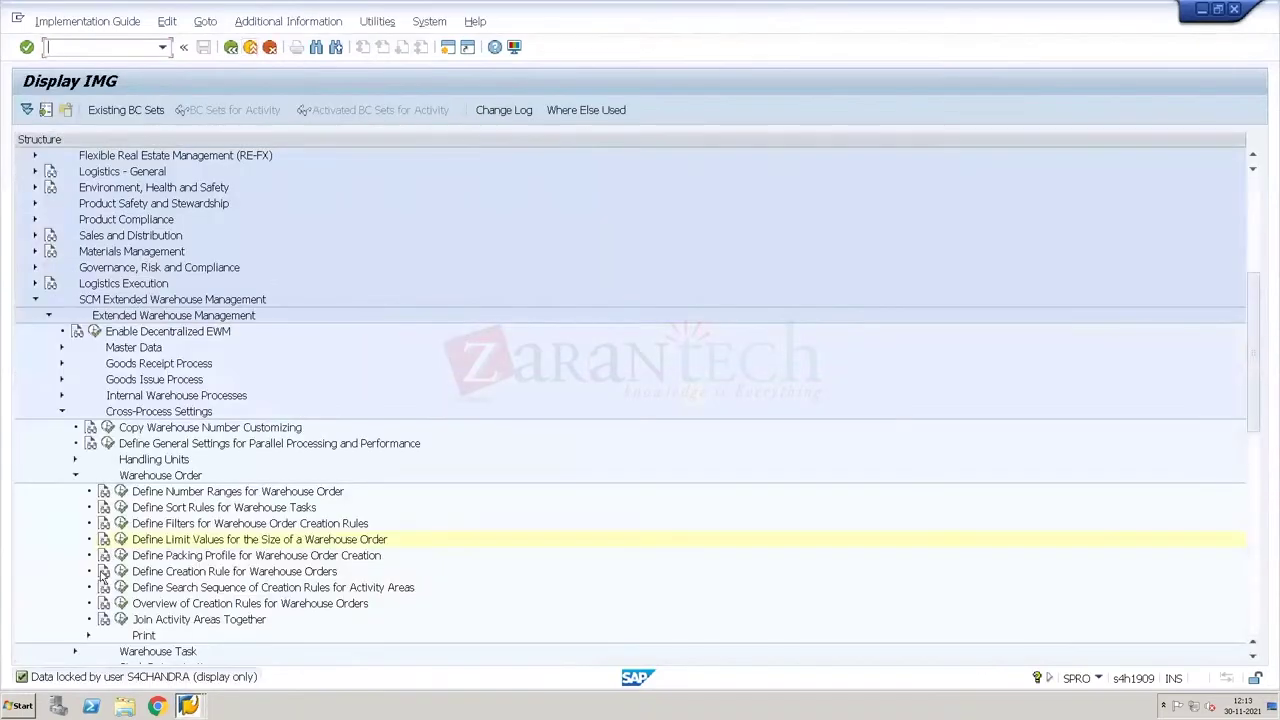
pyautogui.click(120, 539)
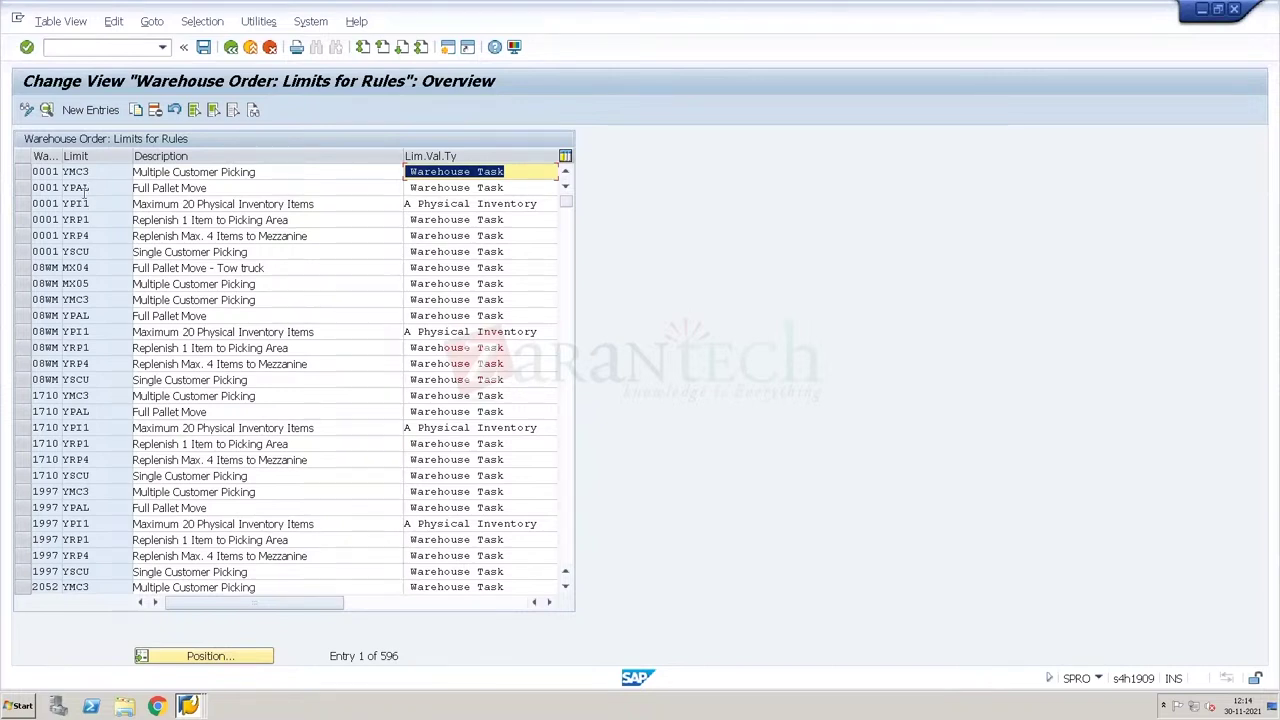
pyautogui.click(26, 175)
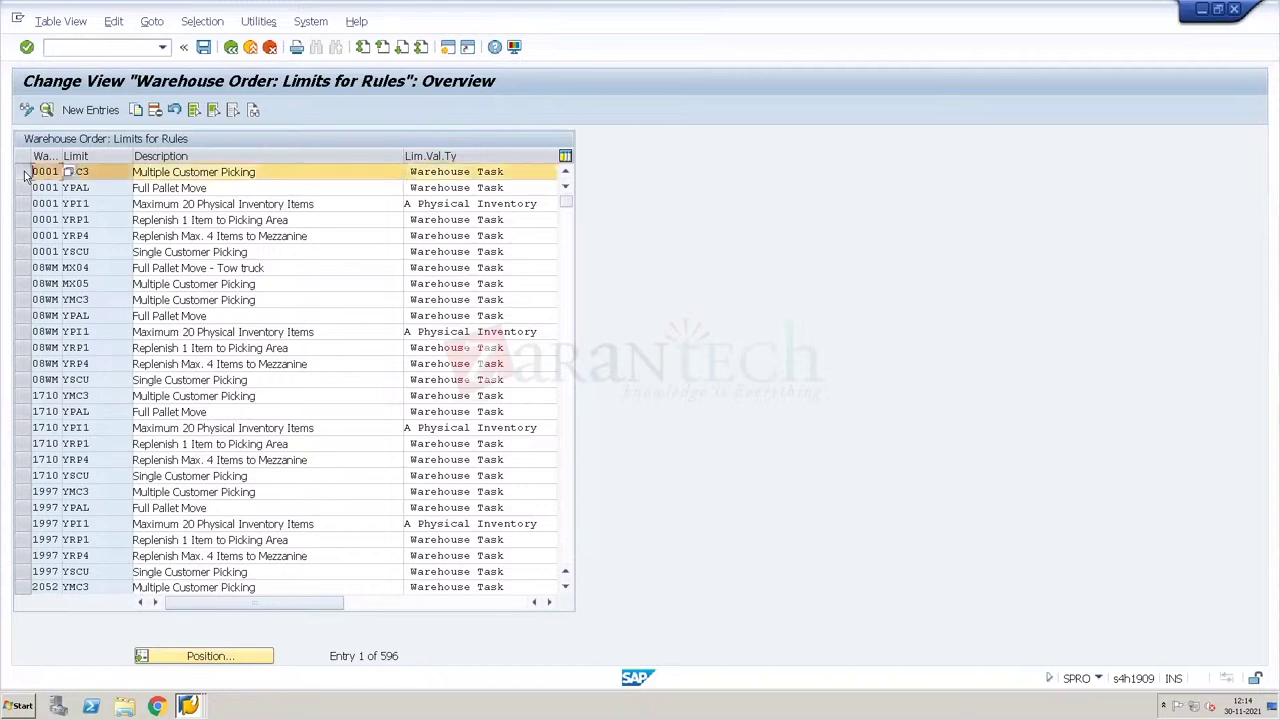
# Step: Copy limit YMC3 and clear its Max. CGr per WO and Max. CGrp per HU values
pyautogui.click(136, 110)
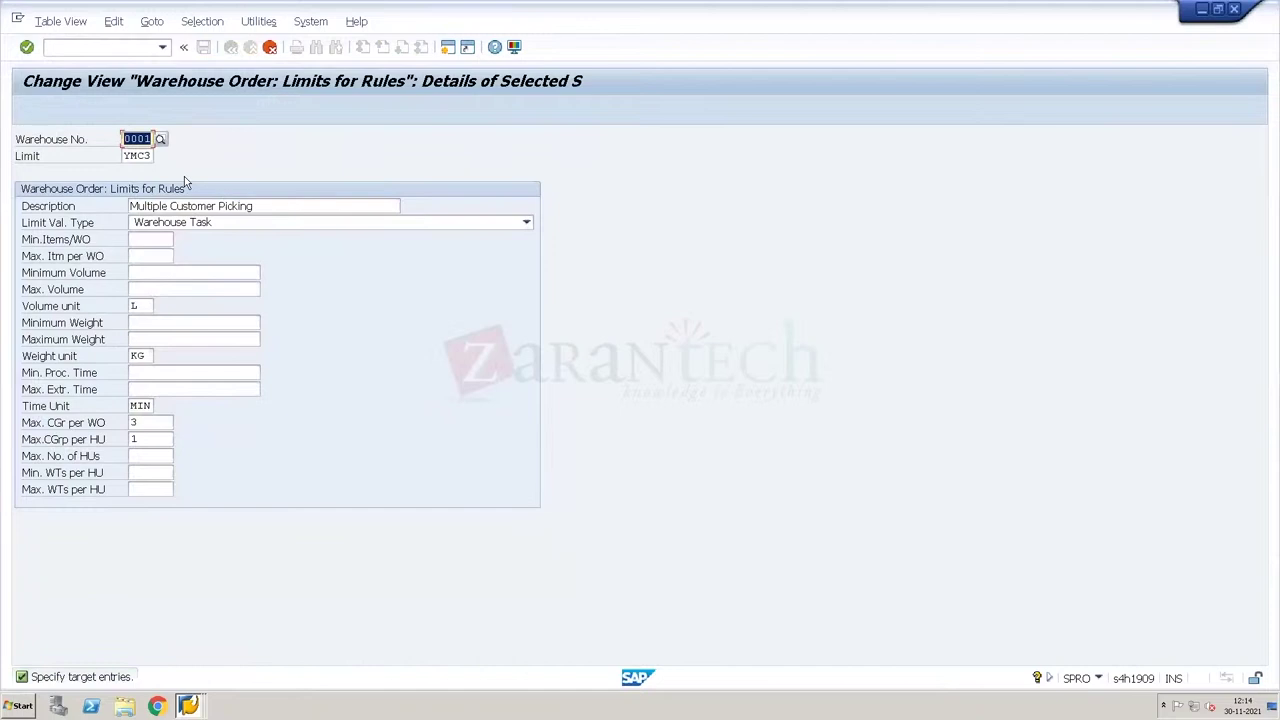
pyautogui.click(142, 424)
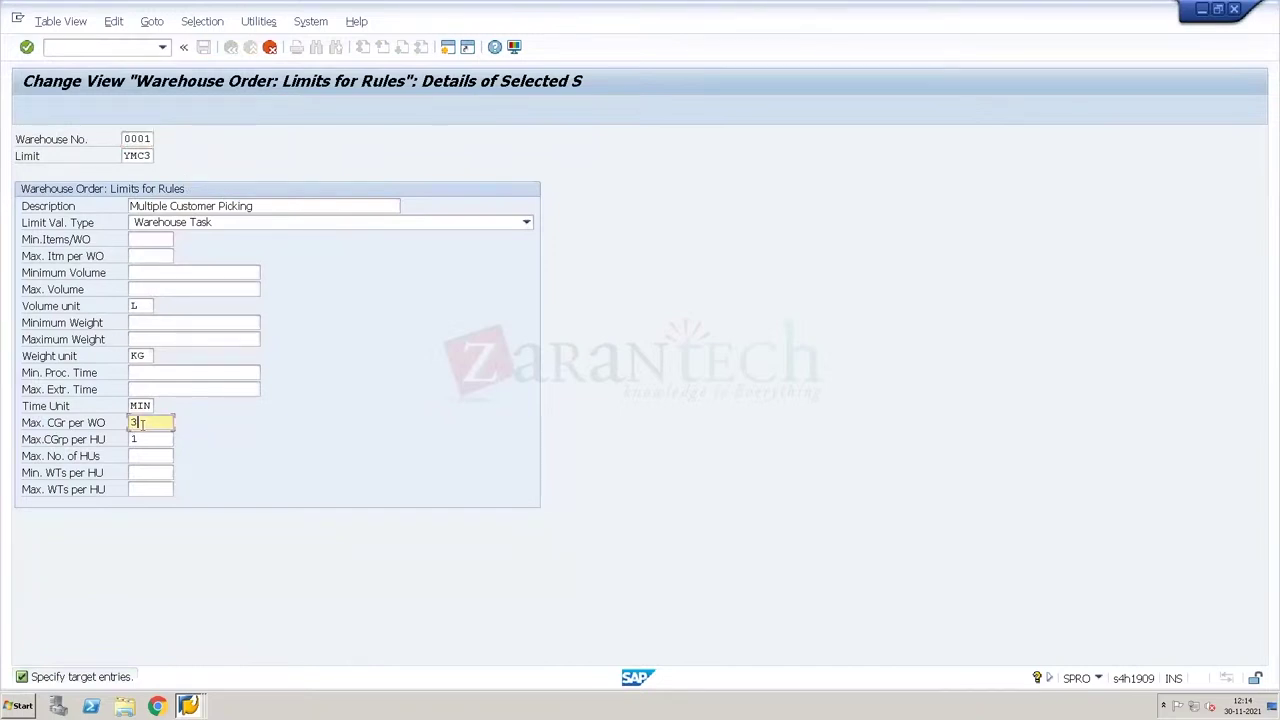
pyautogui.press('BackSpace')
pyautogui.press('Tab')
pyautogui.press('Delete')
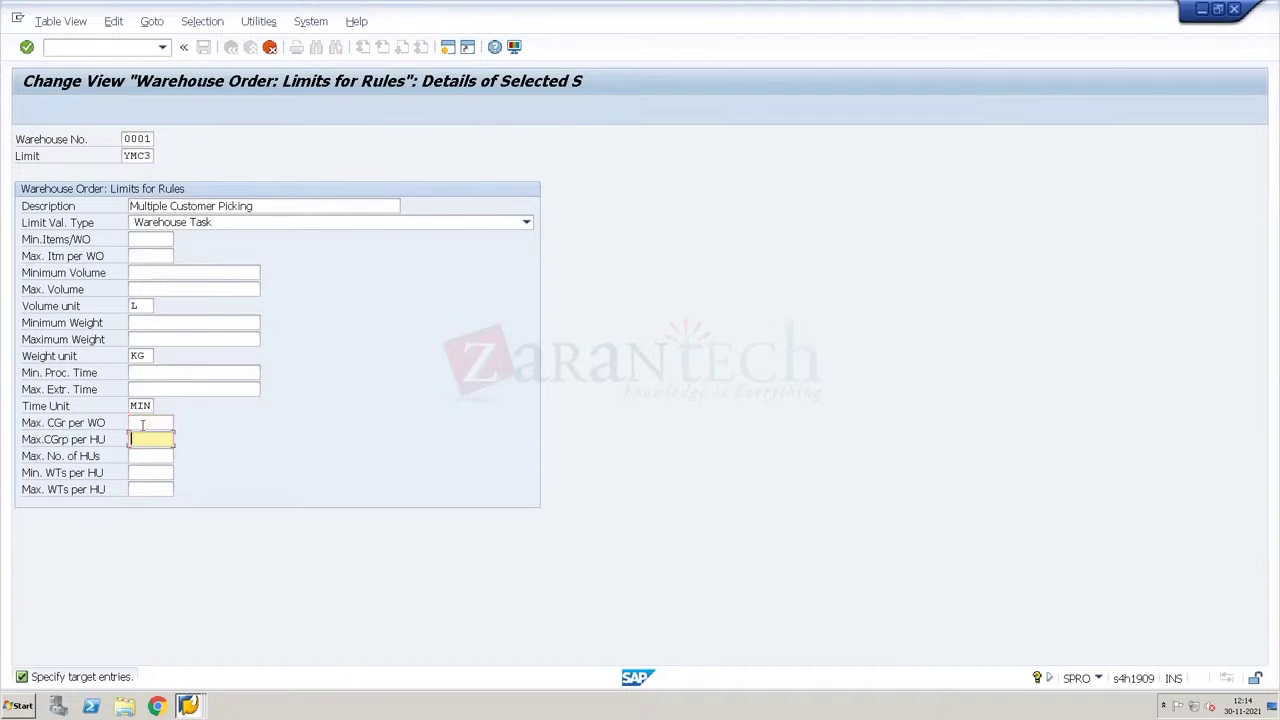
pyautogui.click(142, 457)
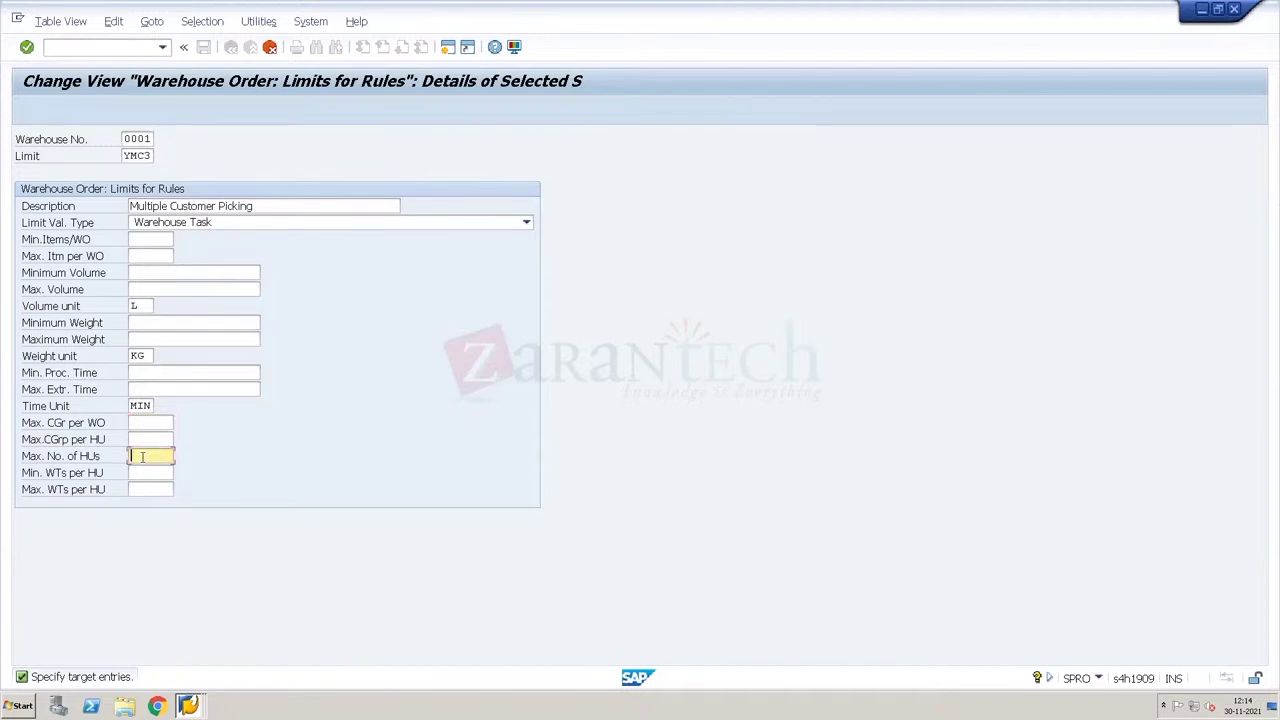
pyautogui.write('3')
pyautogui.press('BackSpace')
pyautogui.click(134, 489)
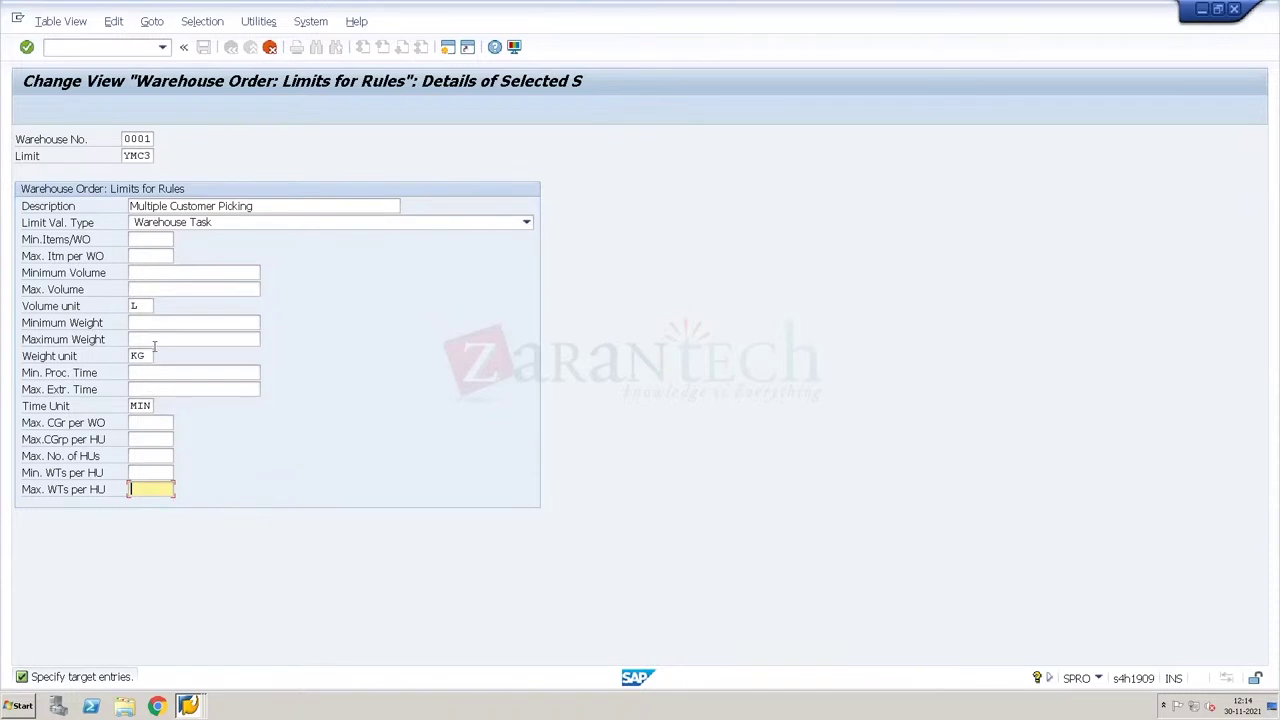
# Step: Enter 3 as the maximum items per warehouse order
pyautogui.click(152, 241)
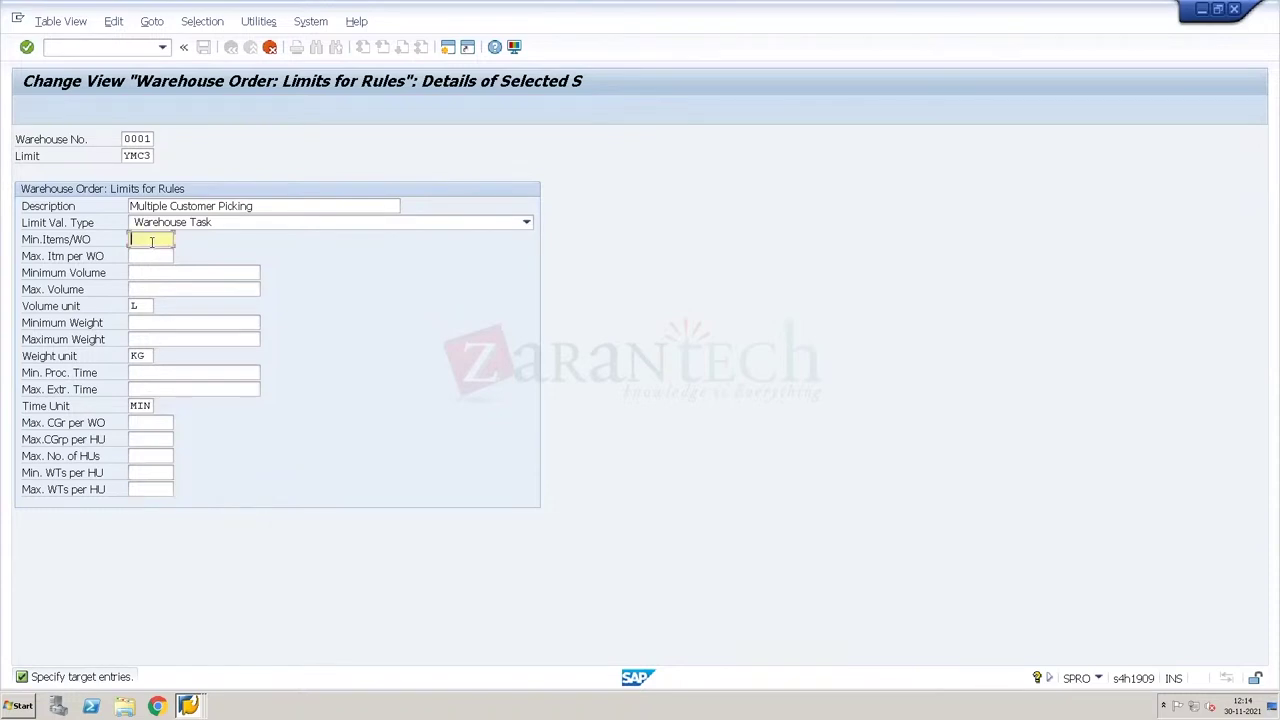
pyautogui.click(152, 255)
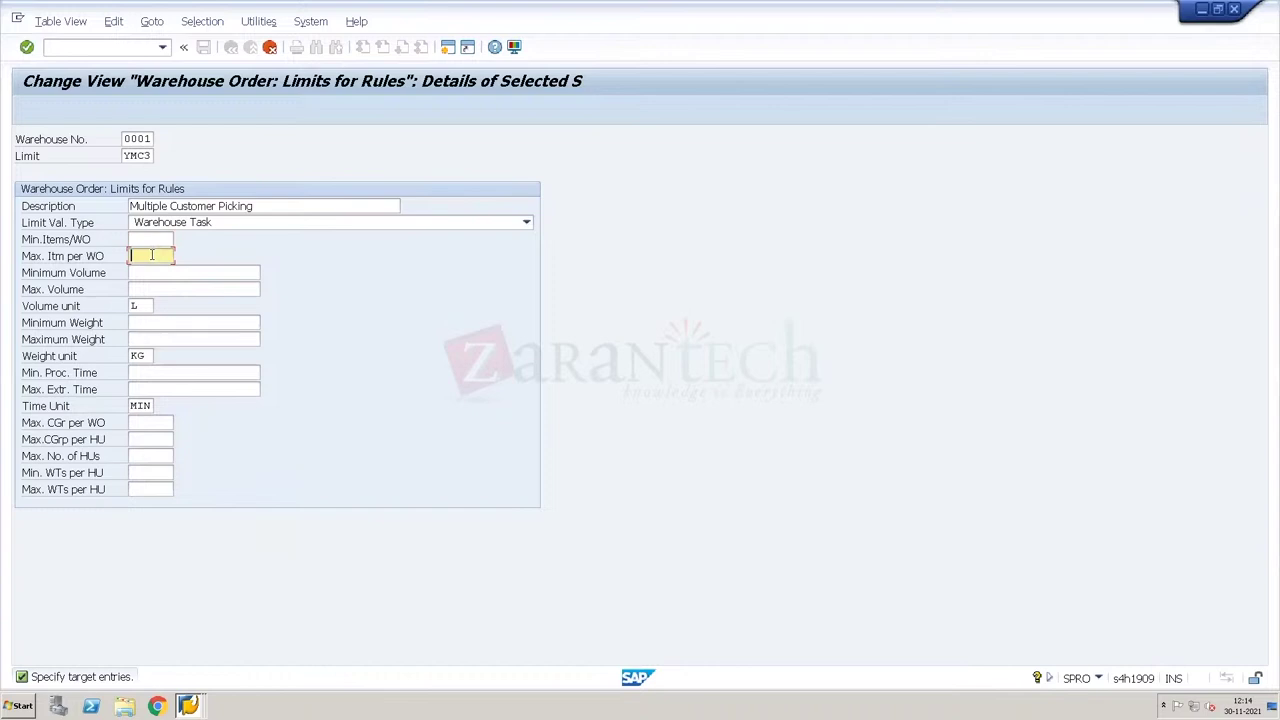
pyautogui.write('3')
# Step: Change the warehouse number to Wh34 and the limit from YMC3 to MX03
pyautogui.rightClick(266, 208)
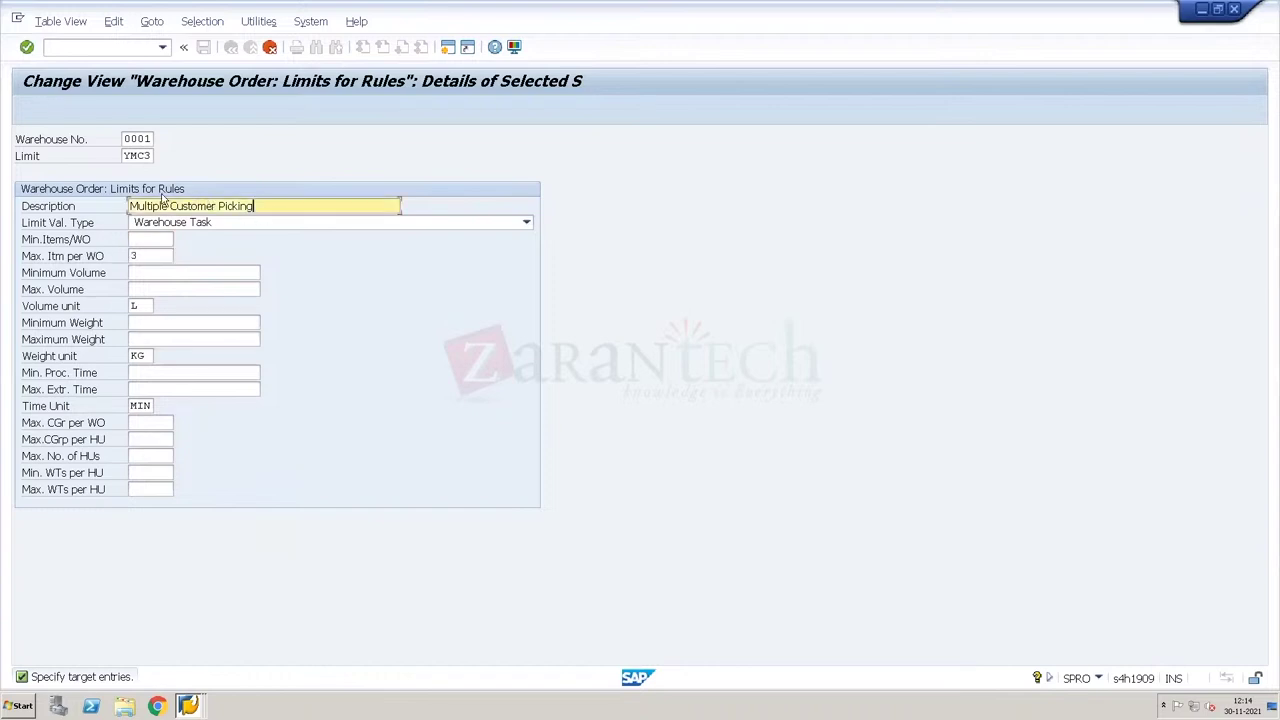
pyautogui.click(257, 207)
pyautogui.hotkey('shift', 'Home')
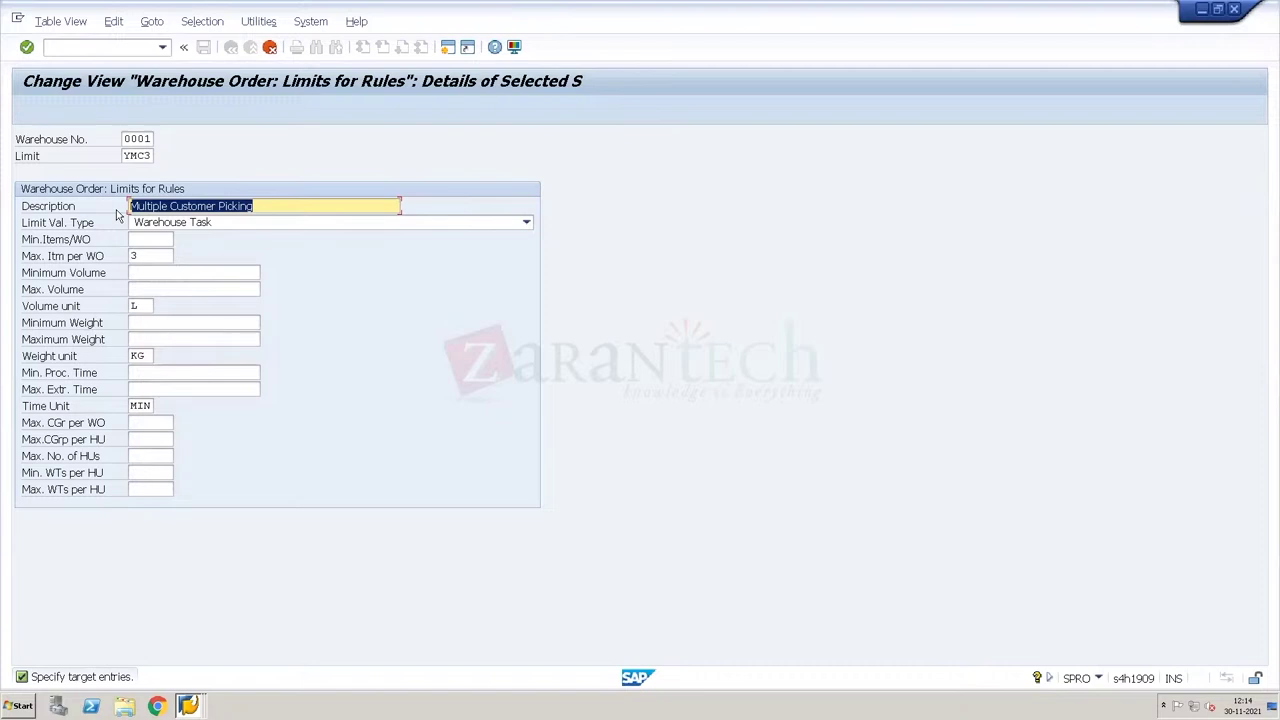
pyautogui.hotkey('shift', 'Tab')
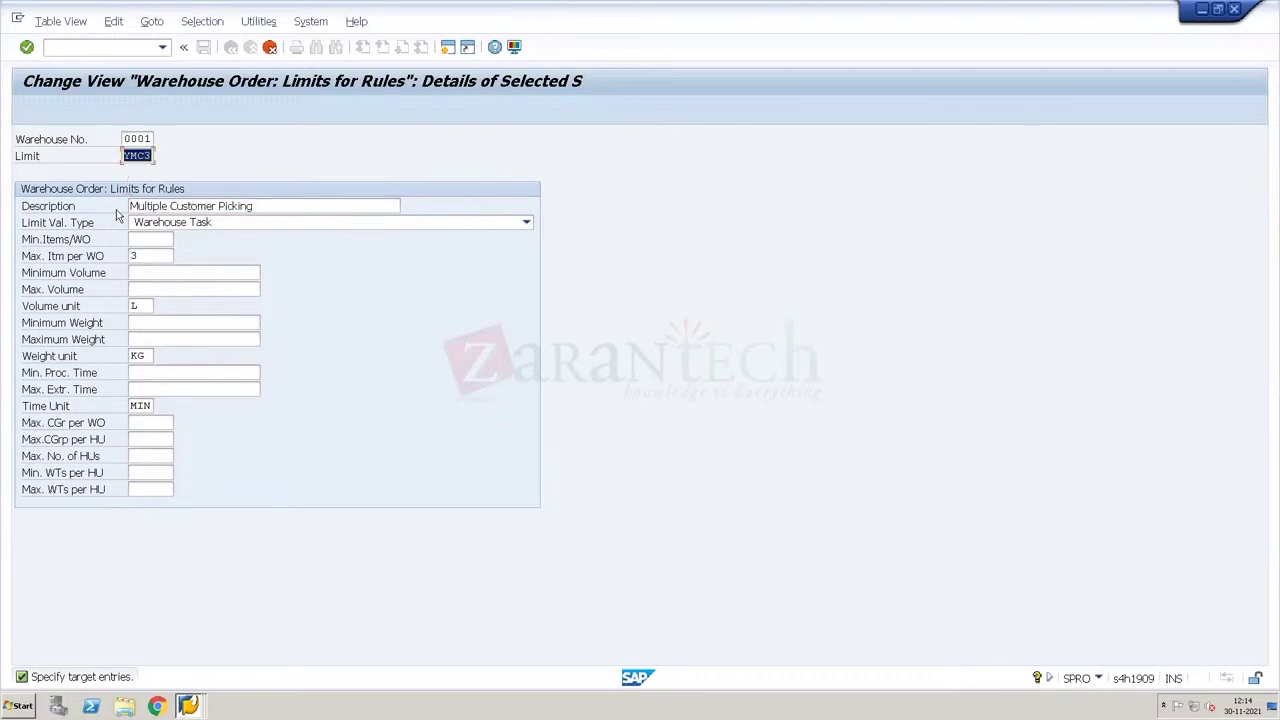
pyautogui.hotkey('shift', 'Tab')
pyautogui.write('Wh3')
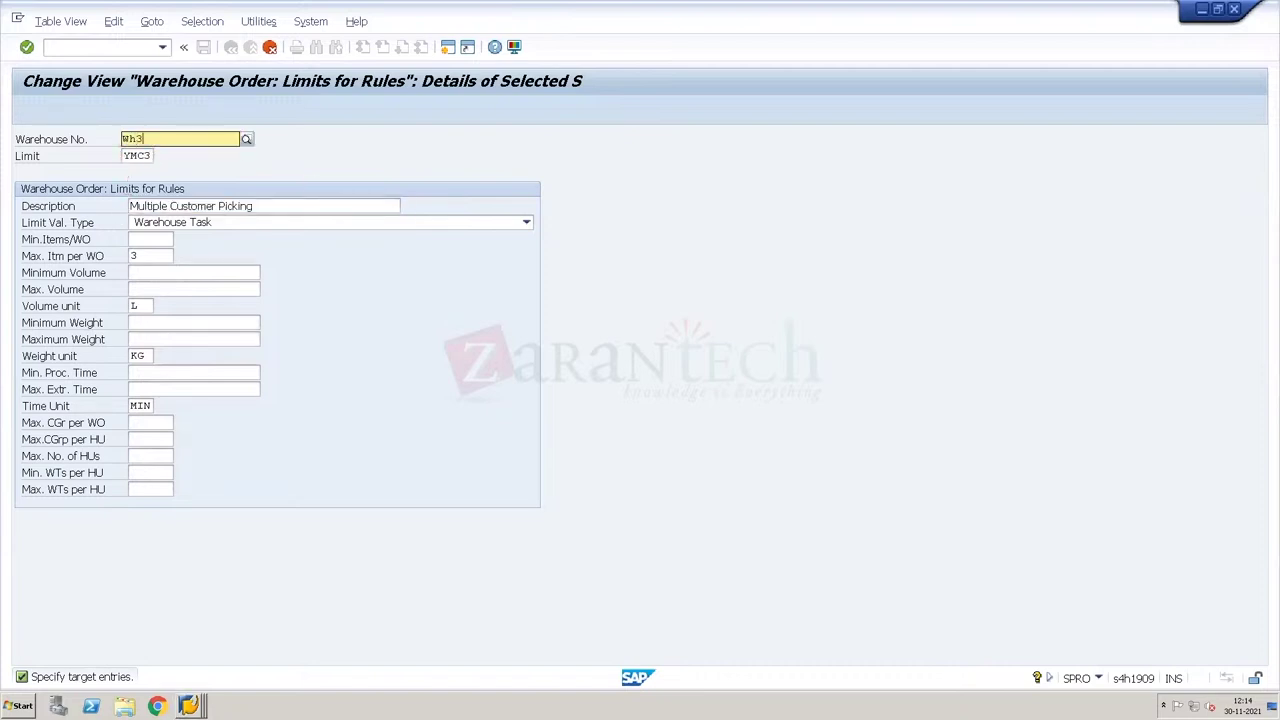
pyautogui.write('4')
pyautogui.press('Tab')
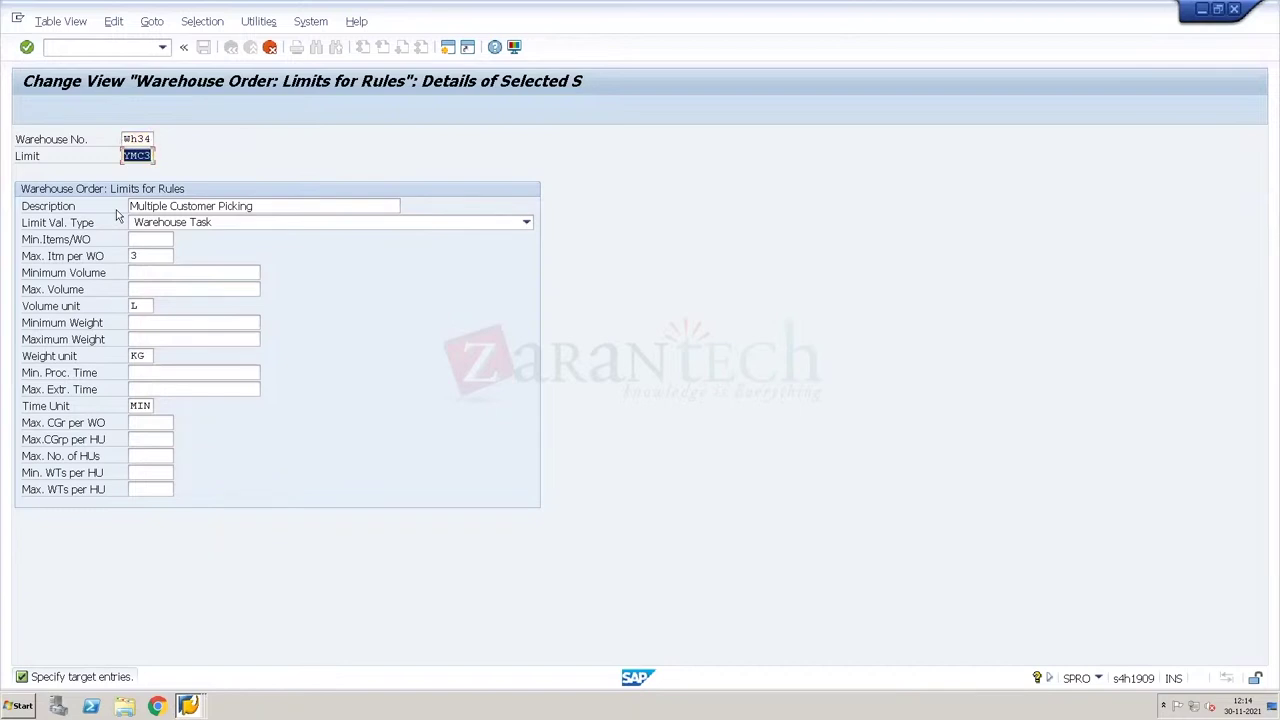
pyautogui.press('Delete')
pyautogui.write('MX03')
pyautogui.click(180, 322)
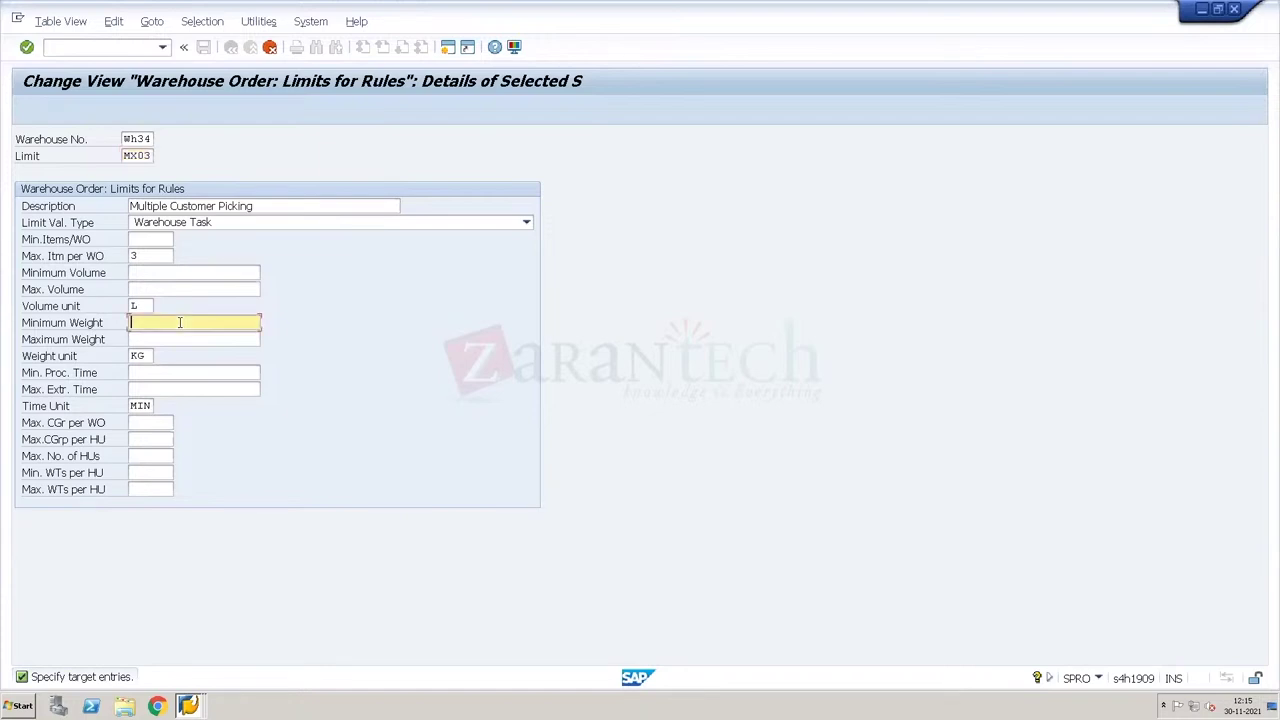
pyautogui.click(158, 456)
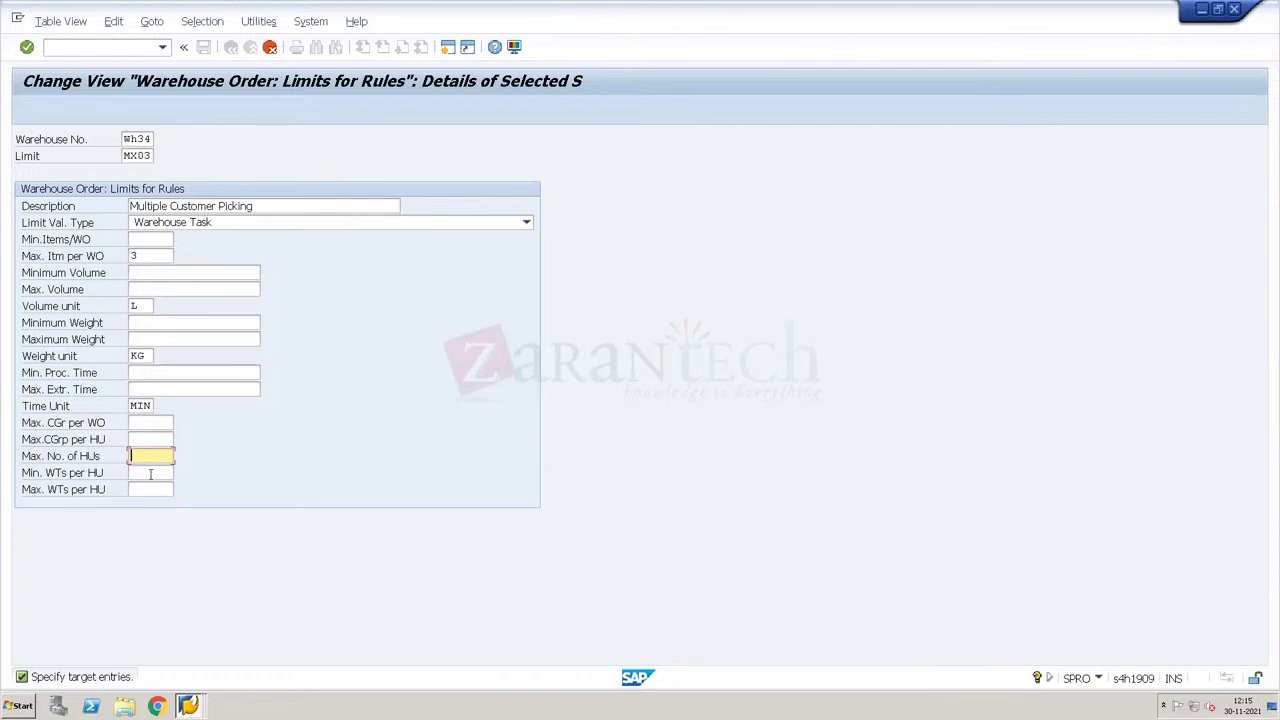
pyautogui.click(150, 474)
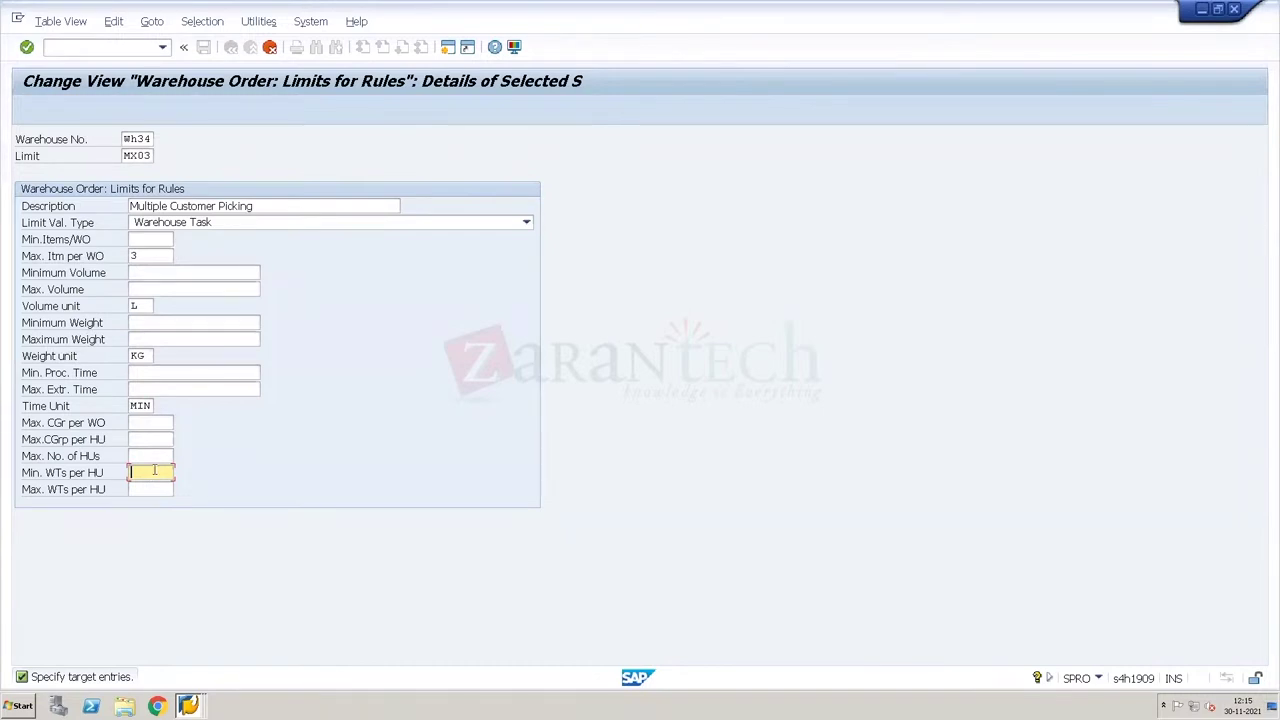
pyautogui.click(158, 424)
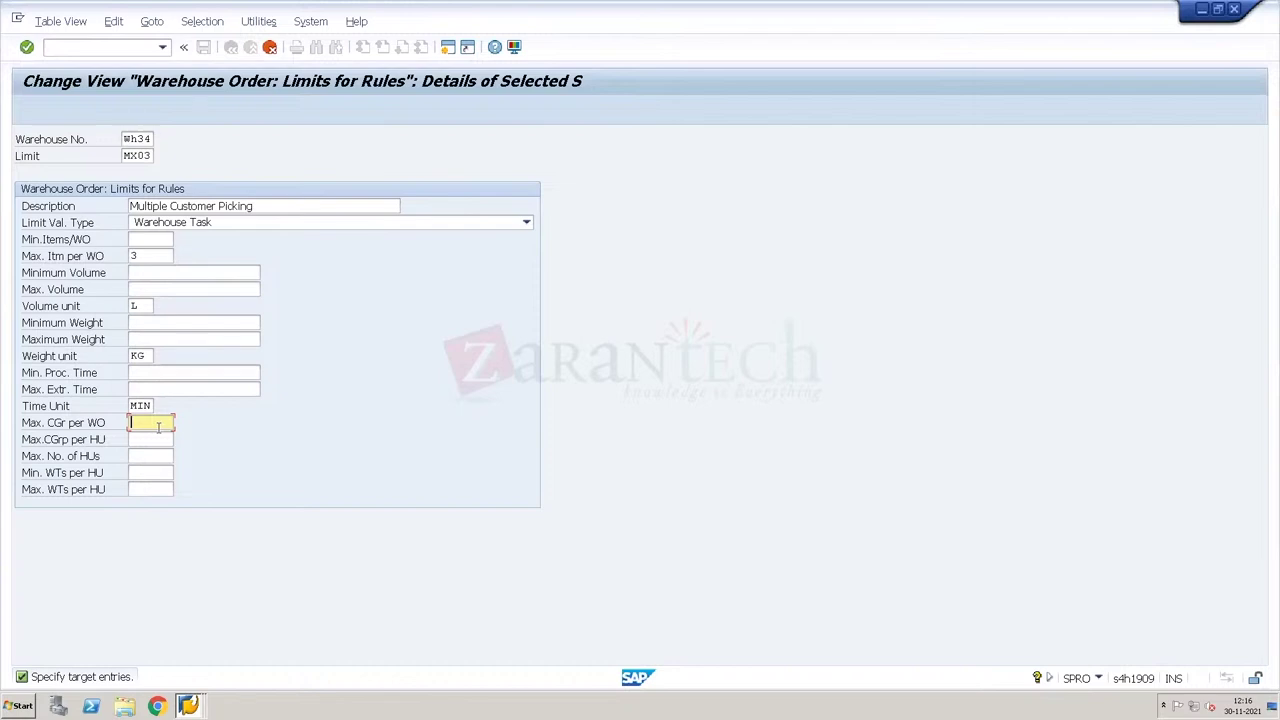
# Step: Review MX03's max items 3, volume, weight and HU fields, then confirm the copied entry
pyautogui.click(159, 289)
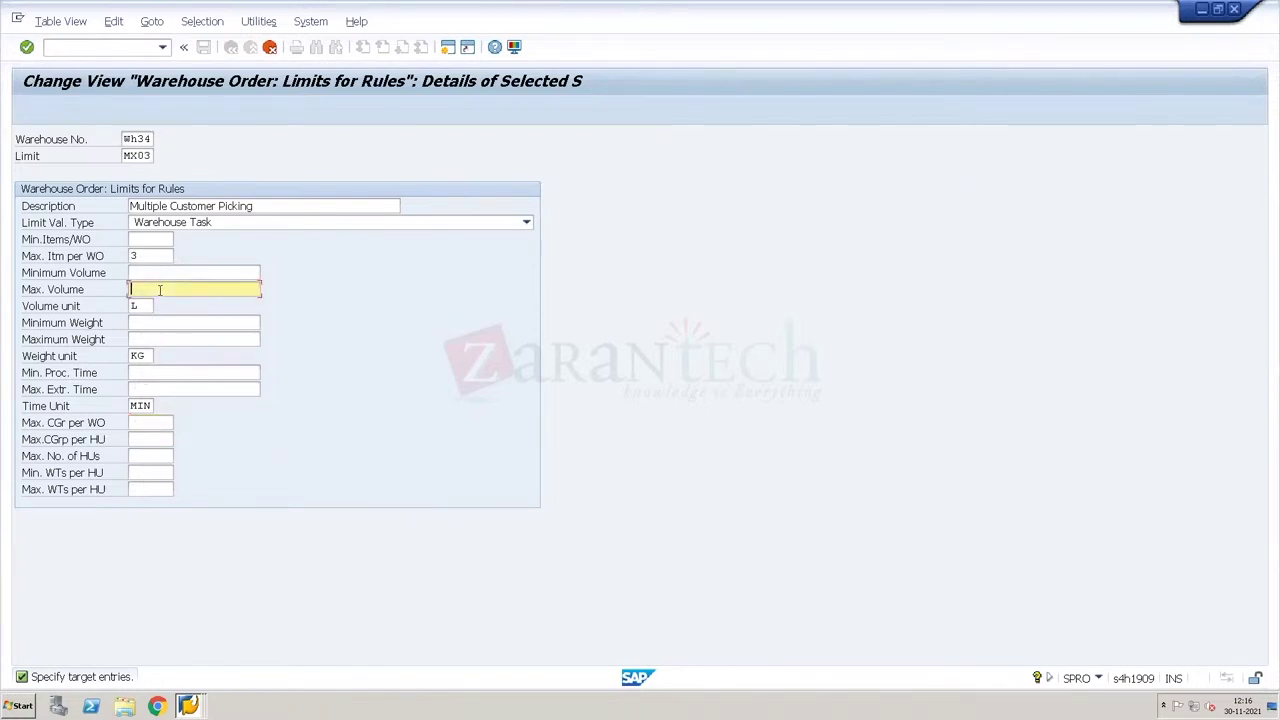
pyautogui.click(152, 254)
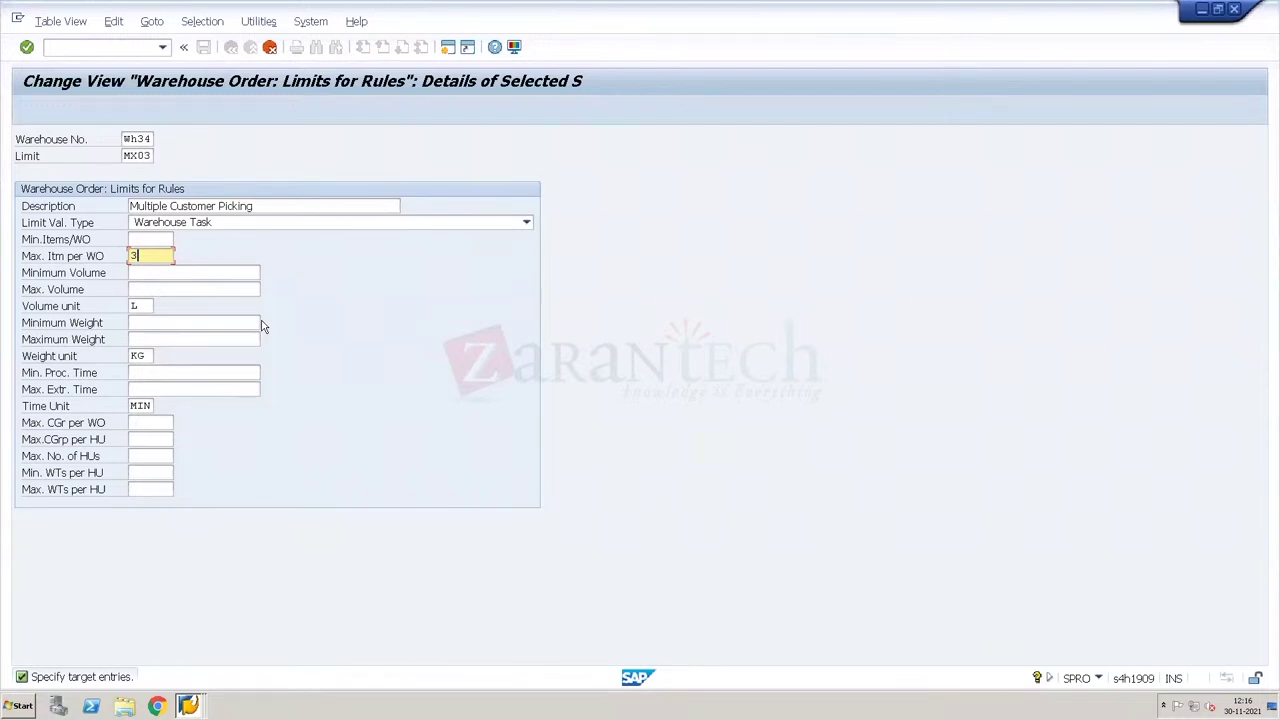
pyautogui.click(224, 286)
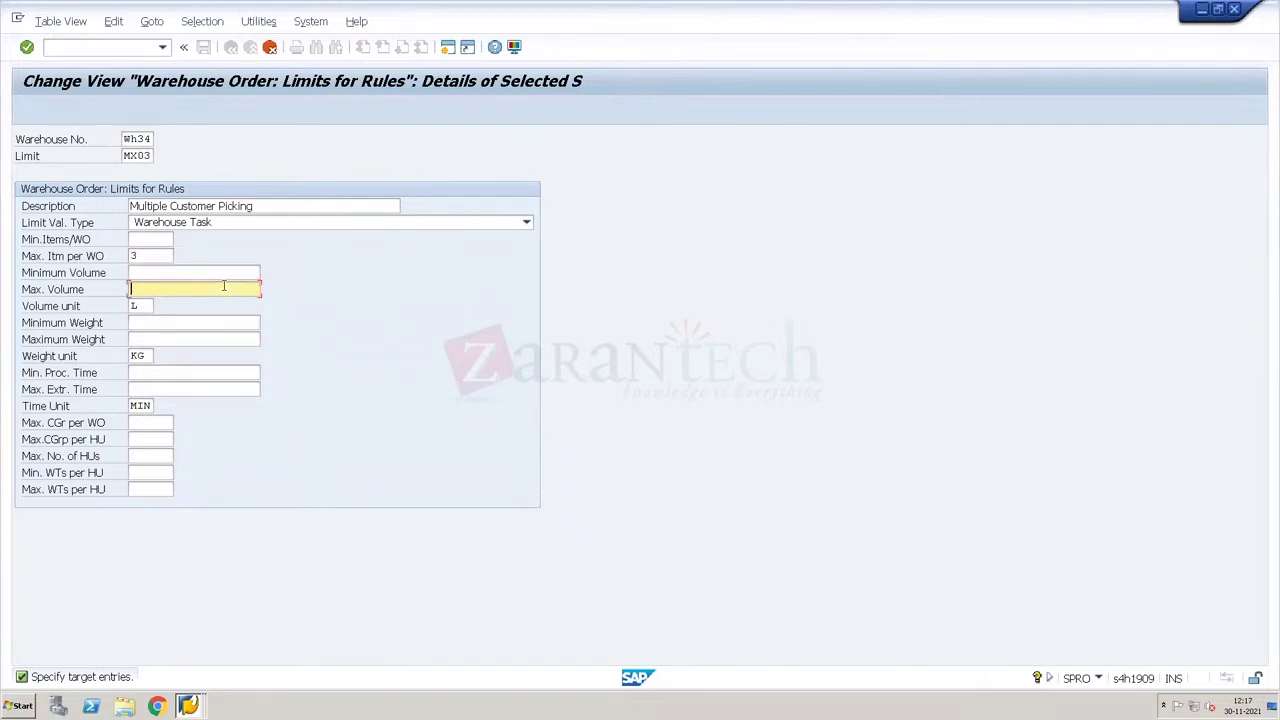
pyautogui.click(156, 487)
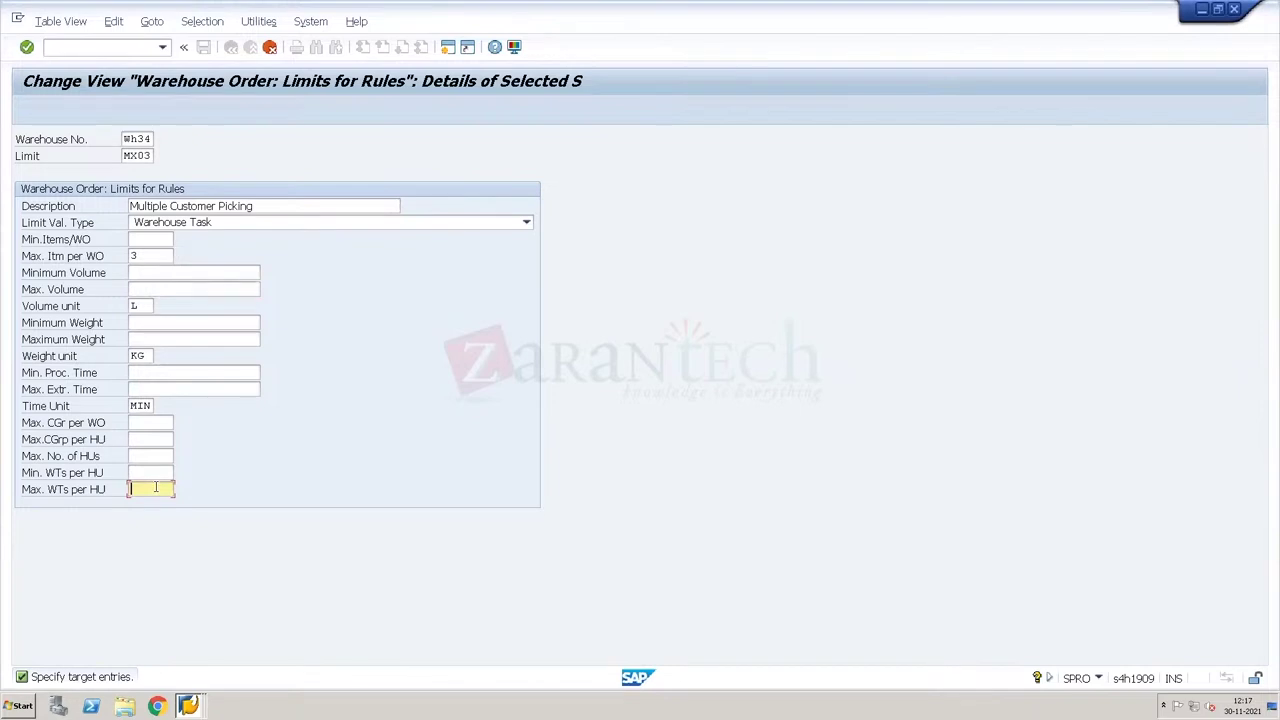
pyautogui.click(156, 456)
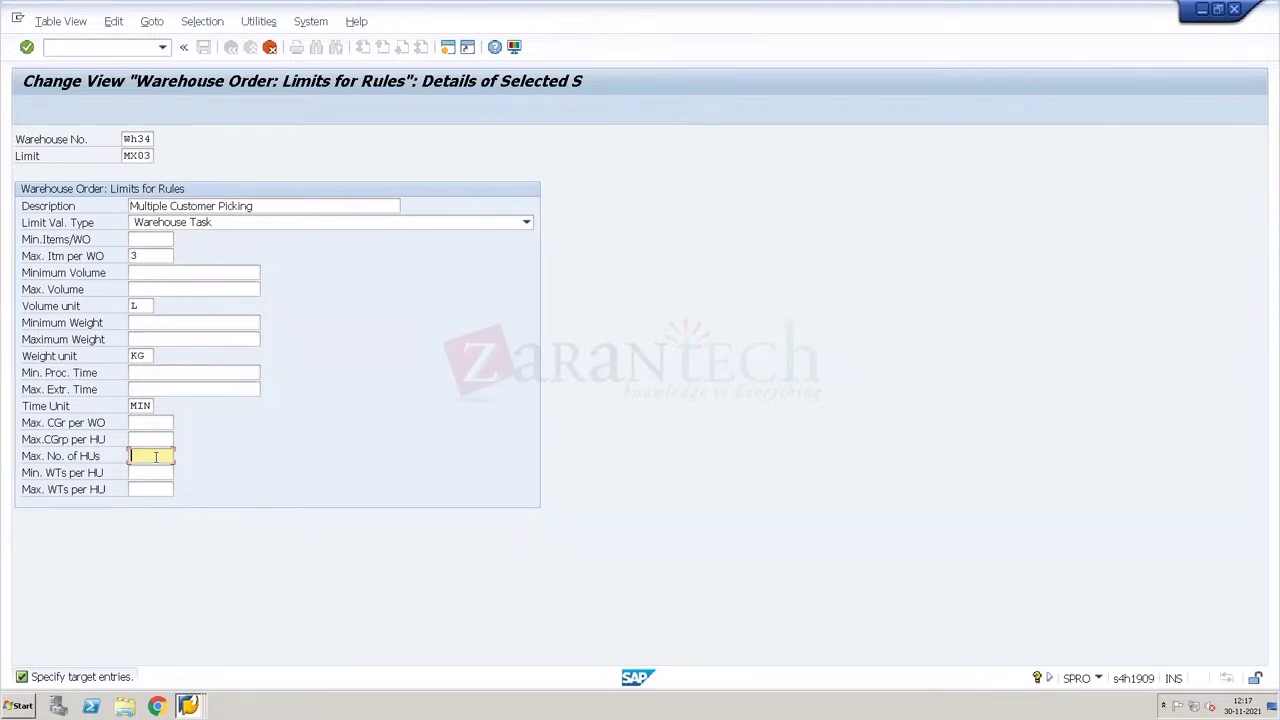
pyautogui.click(157, 253)
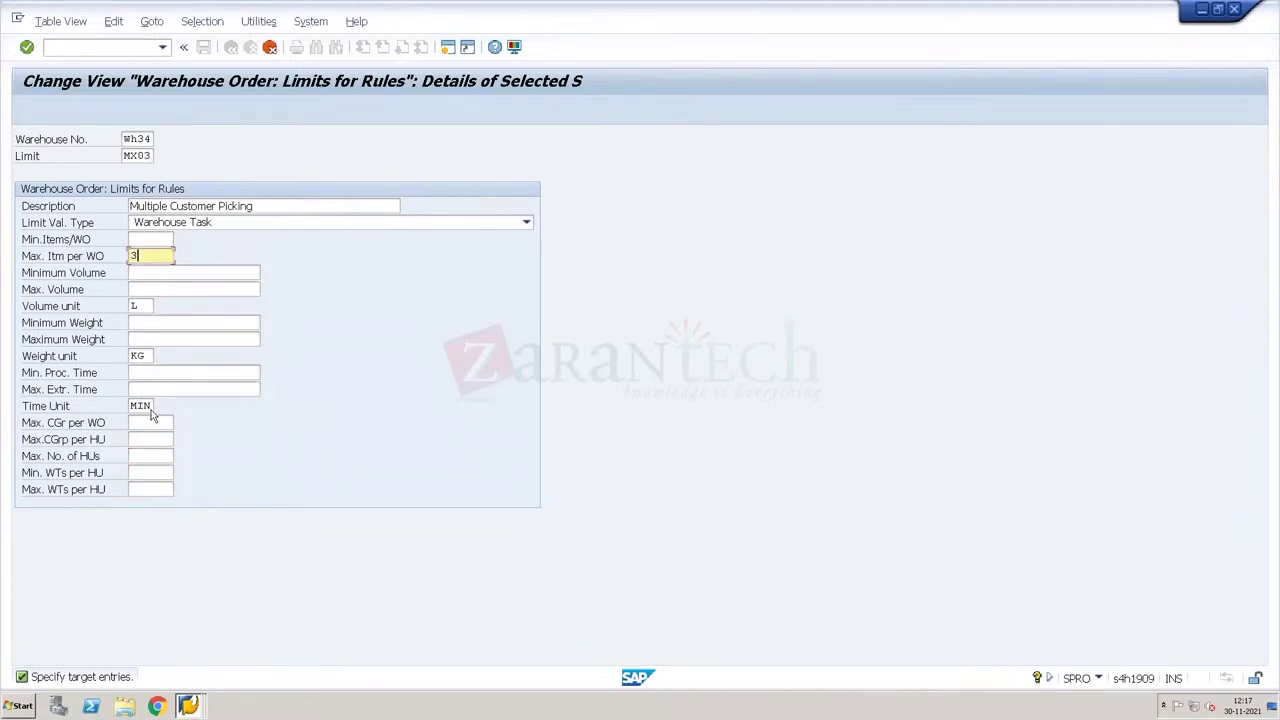
pyautogui.click(150, 456)
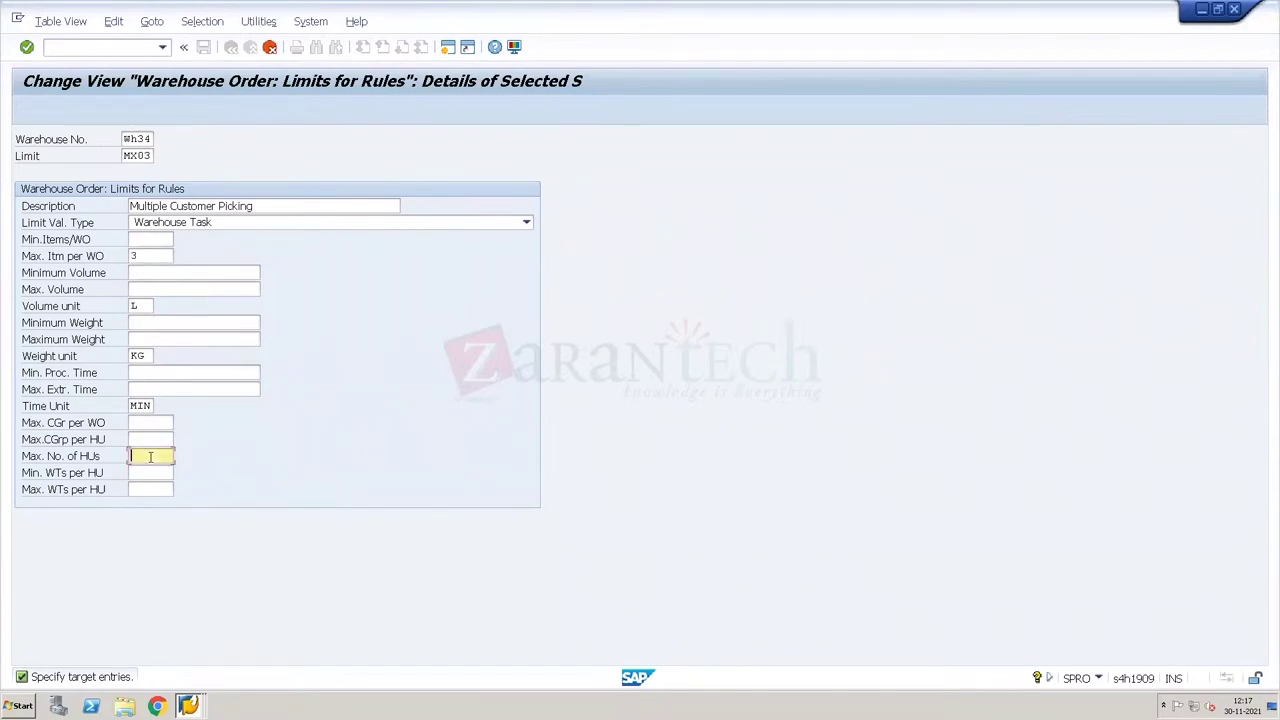
pyautogui.click(152, 258)
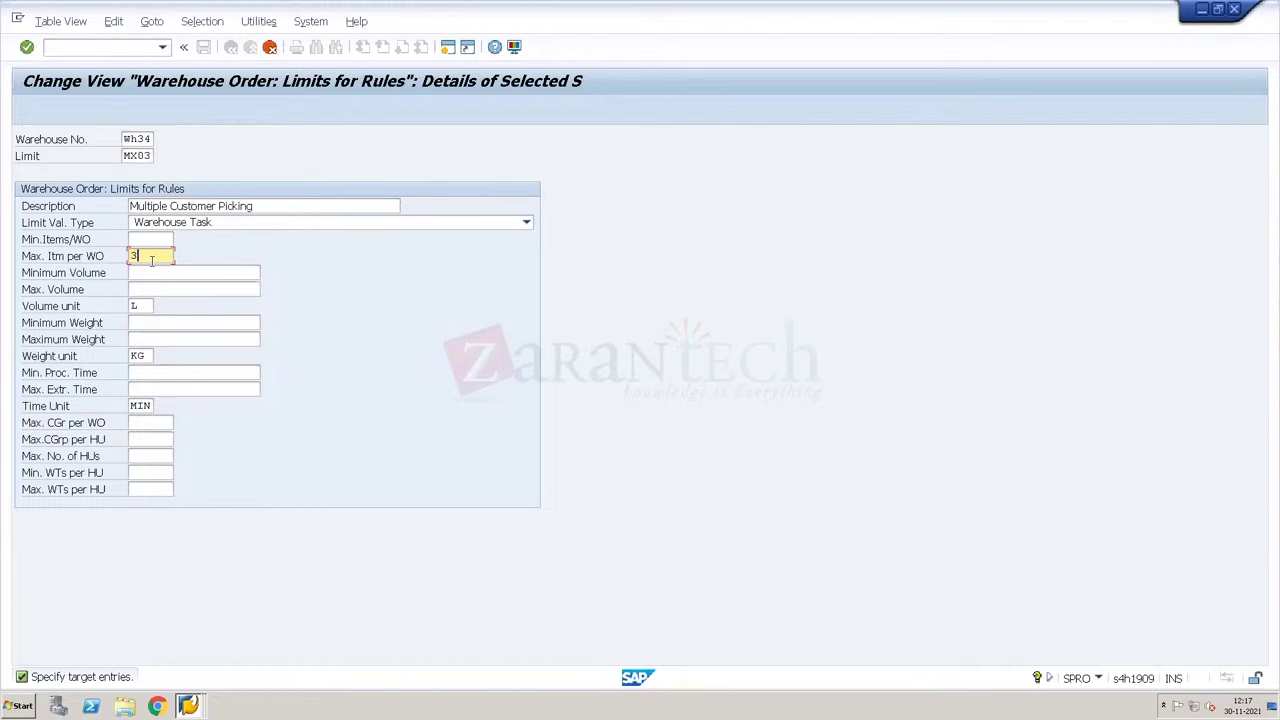
pyautogui.click(145, 457)
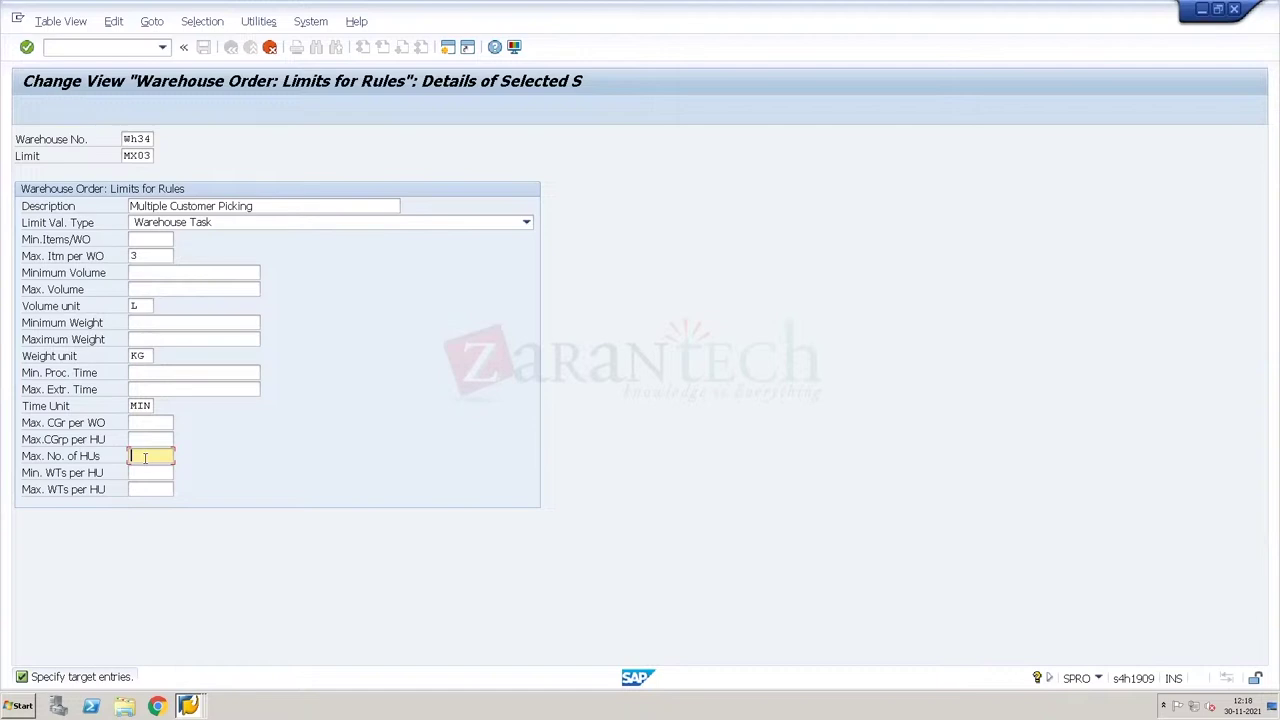
pyautogui.click(142, 291)
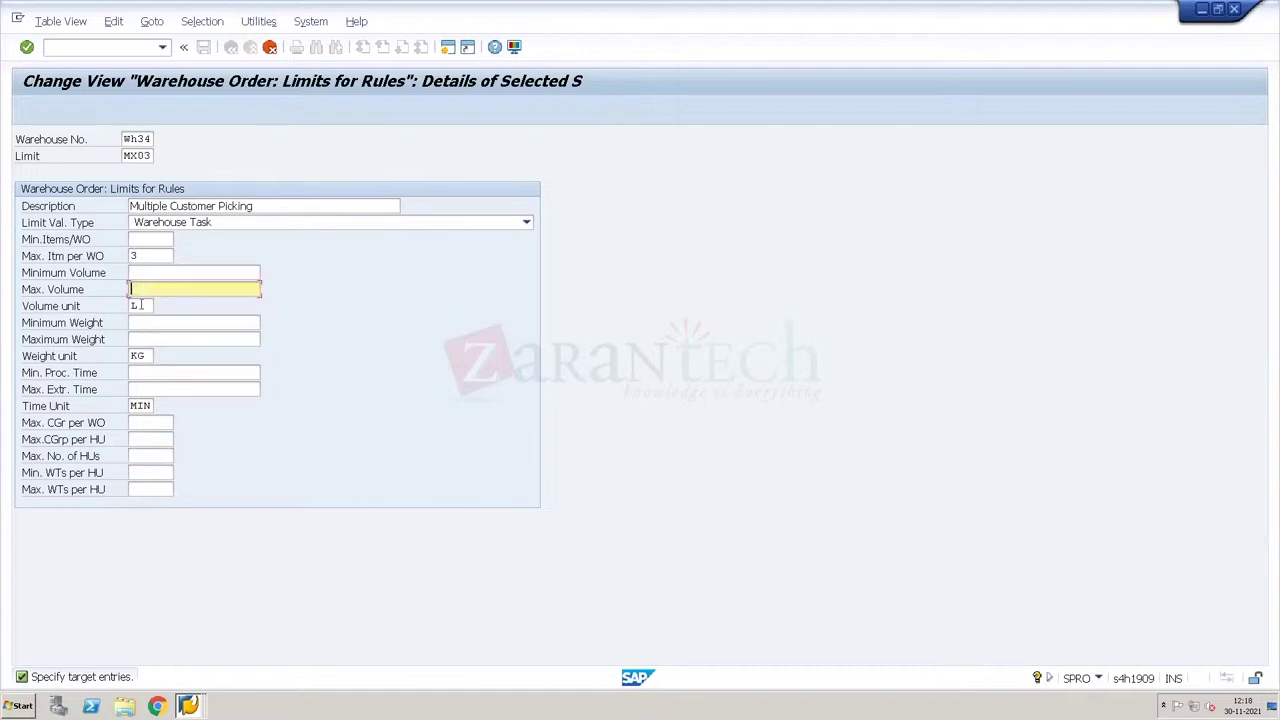
pyautogui.click(140, 337)
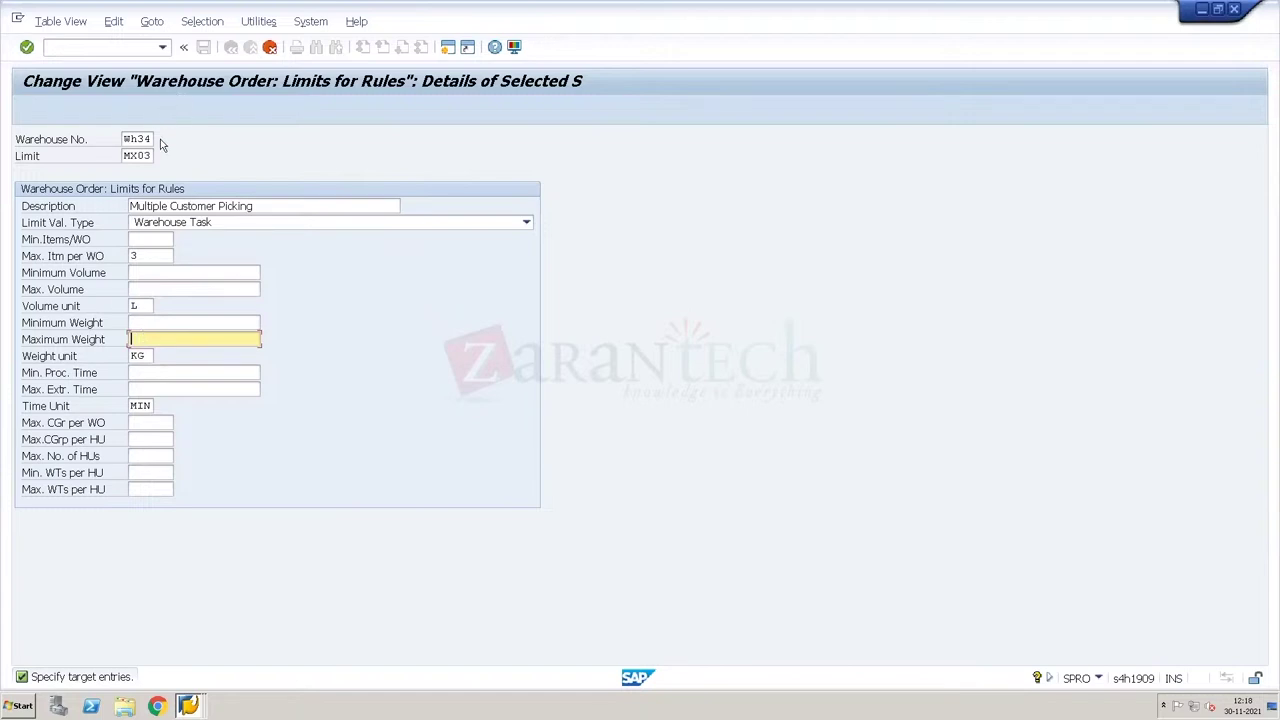
pyautogui.press('Return')
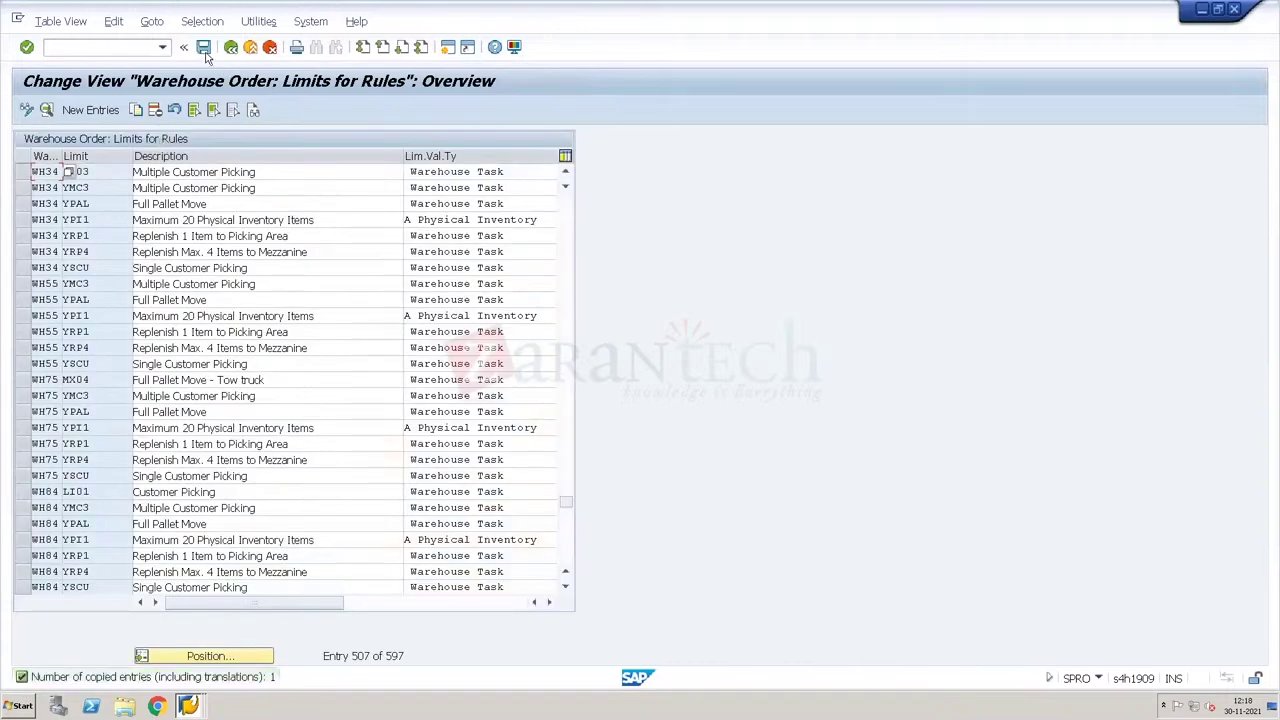
# Step: Save limit MX03 and open creation rule O001 for warehouse WH34
pyautogui.click(205, 55)
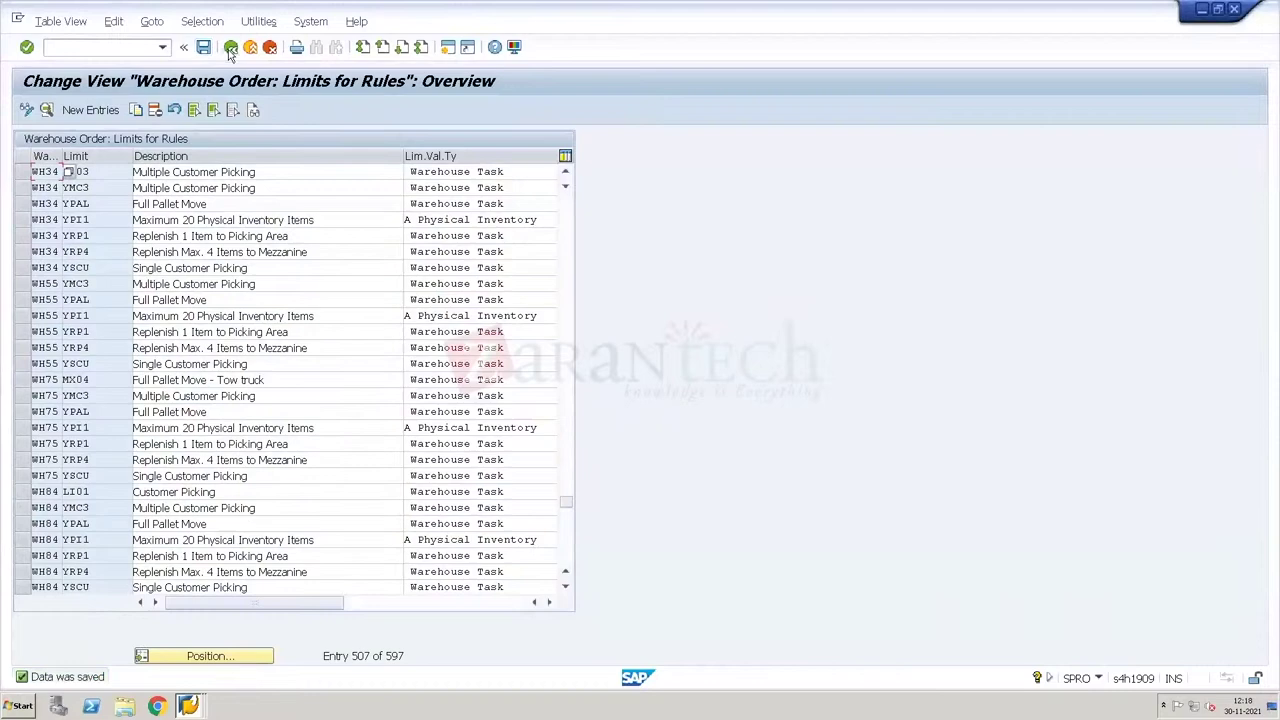
pyautogui.click(230, 47)
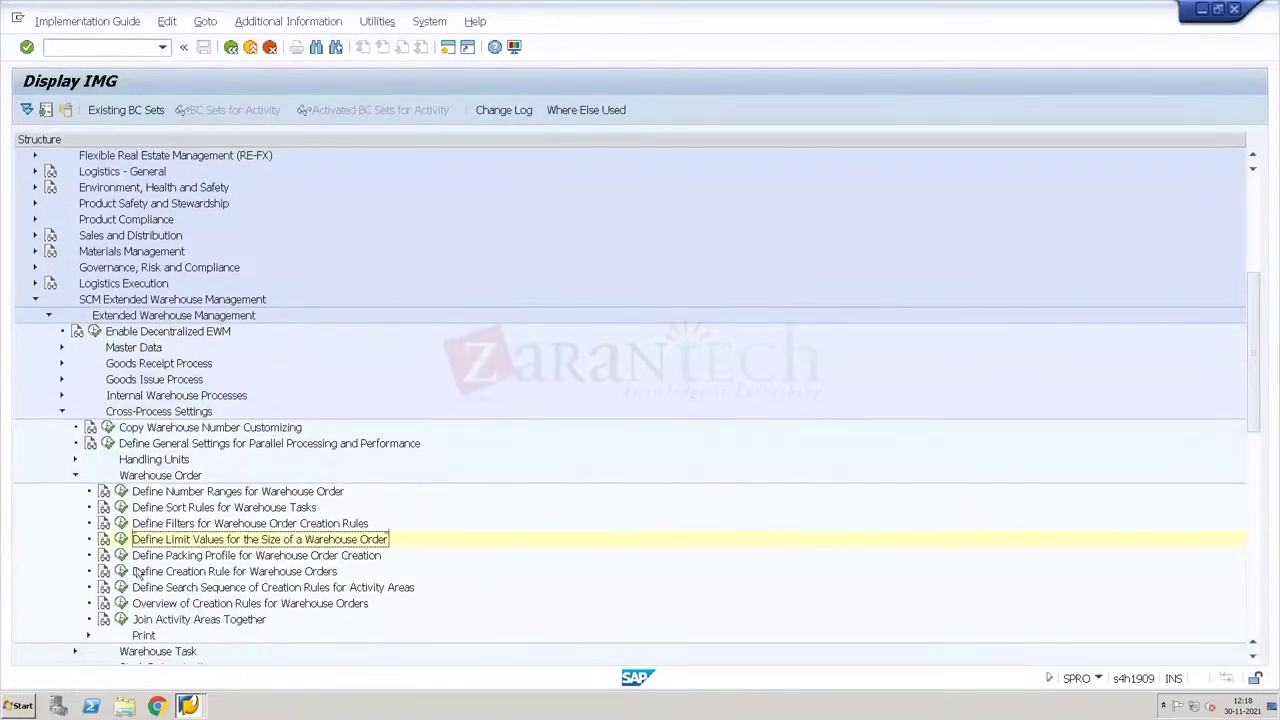
pyautogui.click(120, 572)
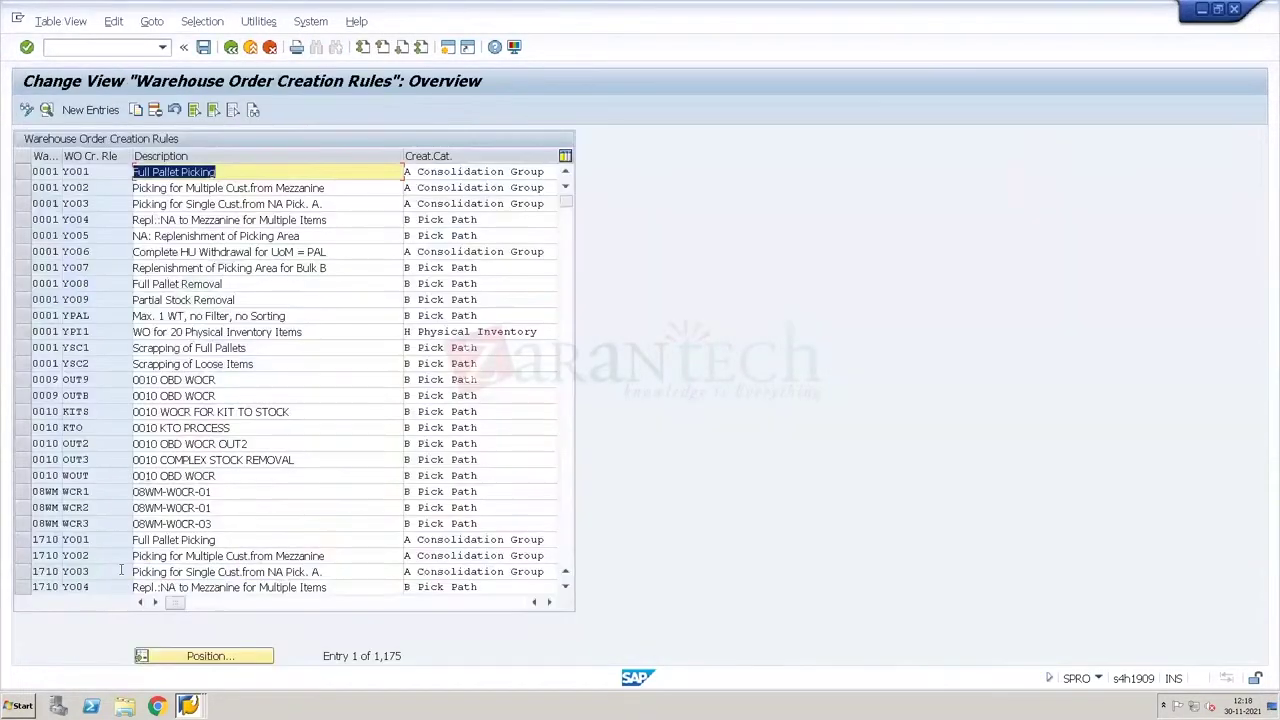
pyautogui.click(210, 656)
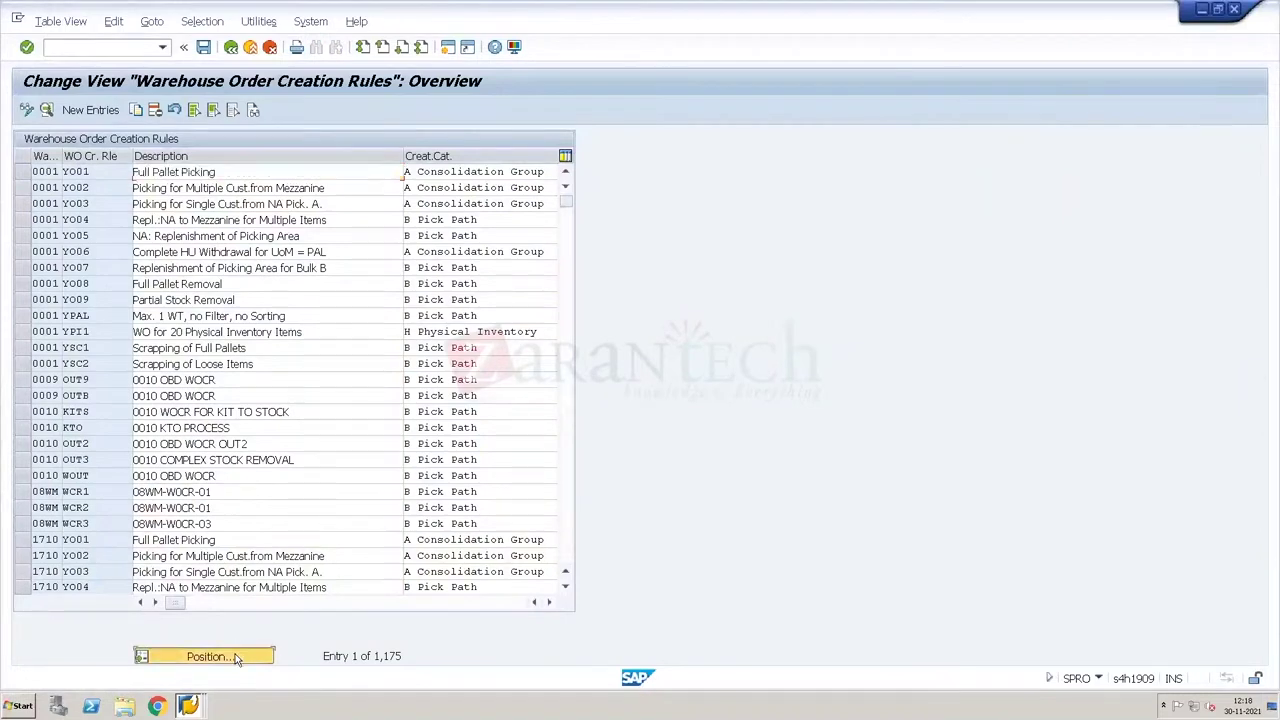
pyautogui.press('Down')
pyautogui.press('Return')
pyautogui.press('Return')
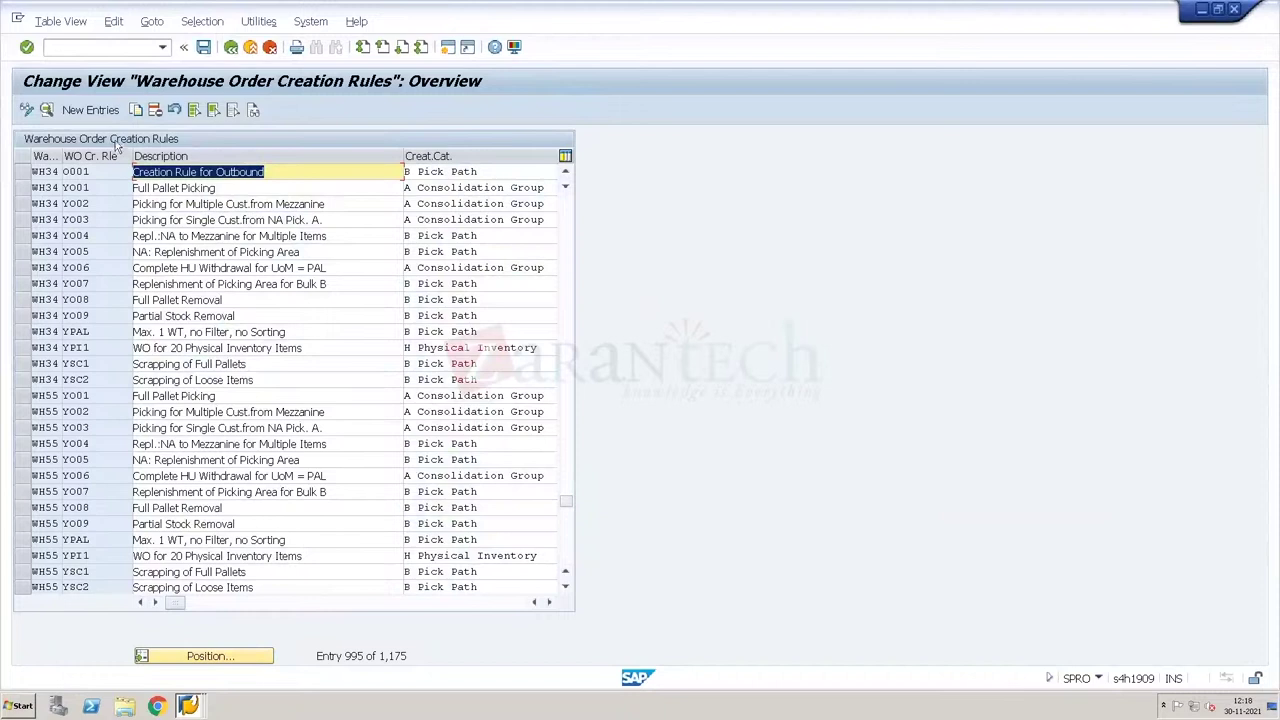
pyautogui.doubleClick(115, 172)
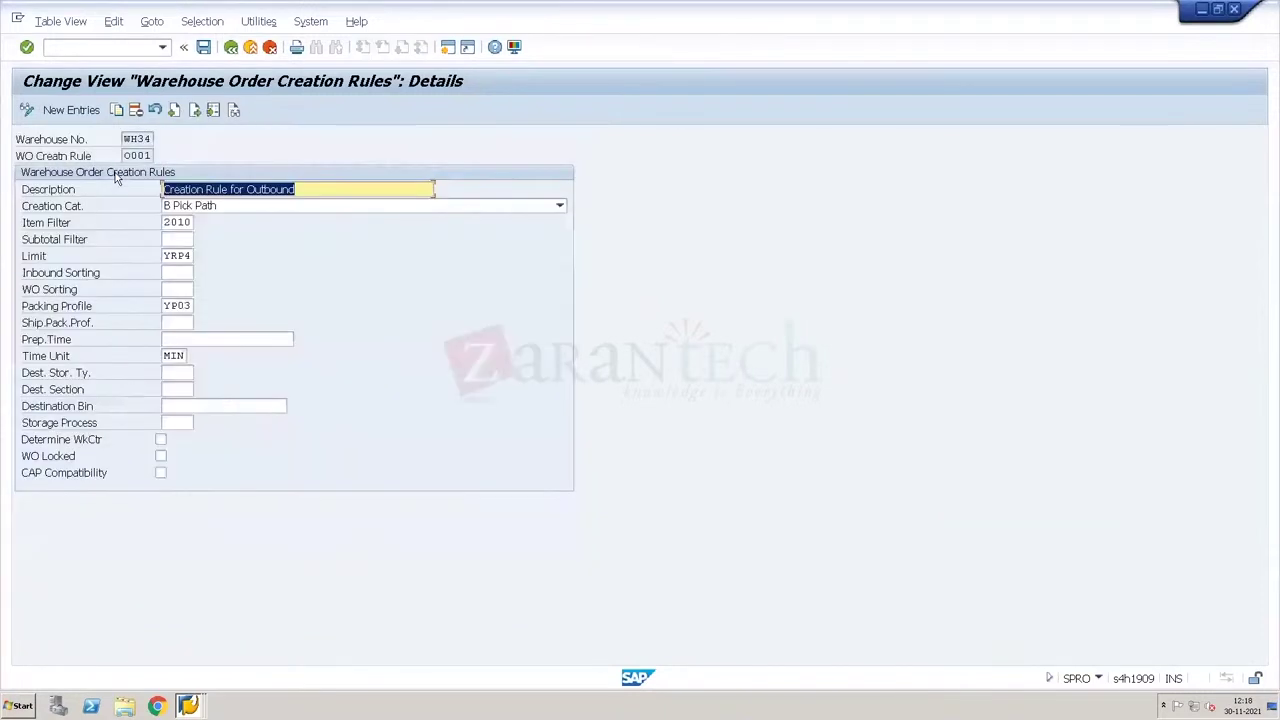
# Step: Replace limit YRP4 with MX03 on rule O001 and save to the customizing request
pyautogui.click(181, 256)
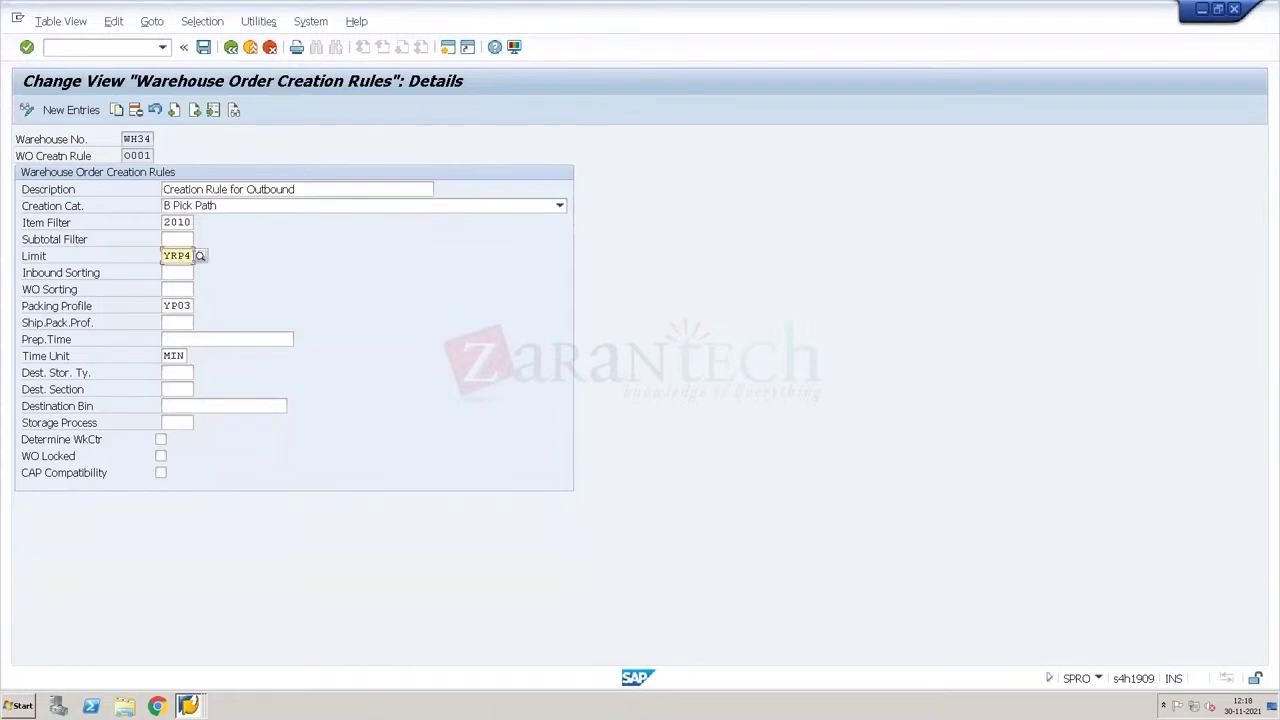
pyautogui.click(202, 257)
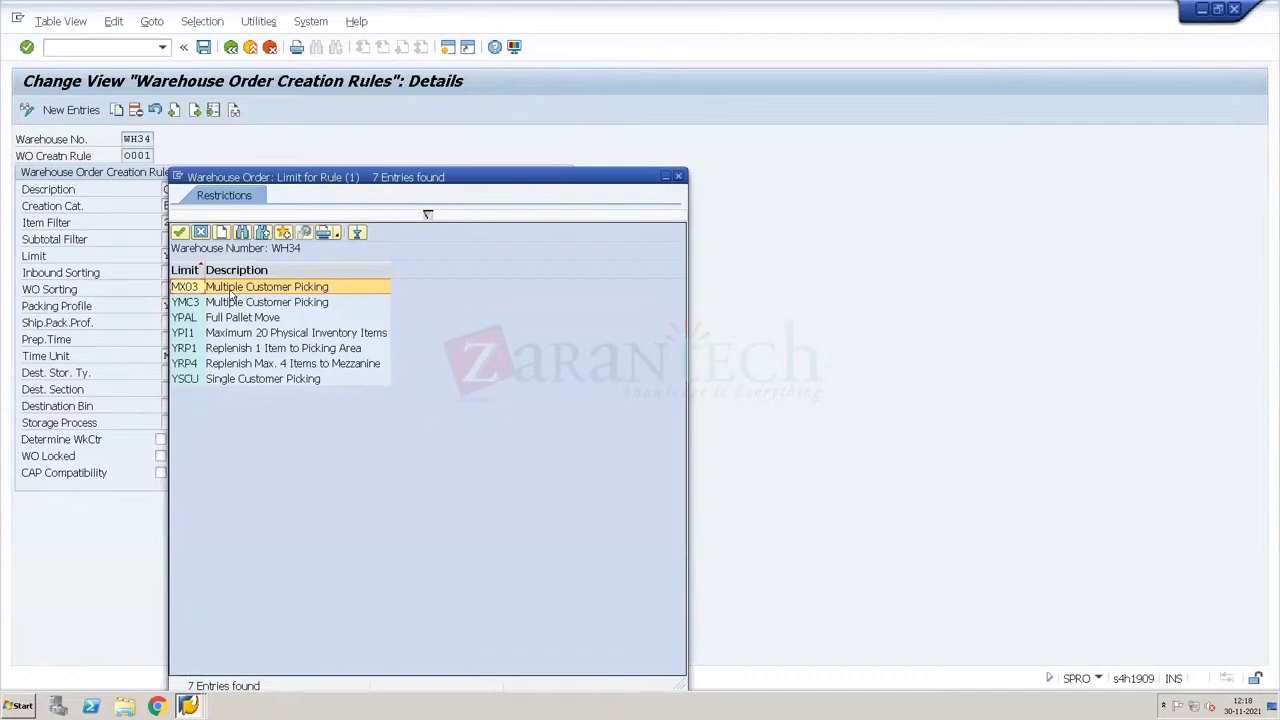
pyautogui.doubleClick(231, 290)
pyautogui.click(202, 49)
pyautogui.press('Return')
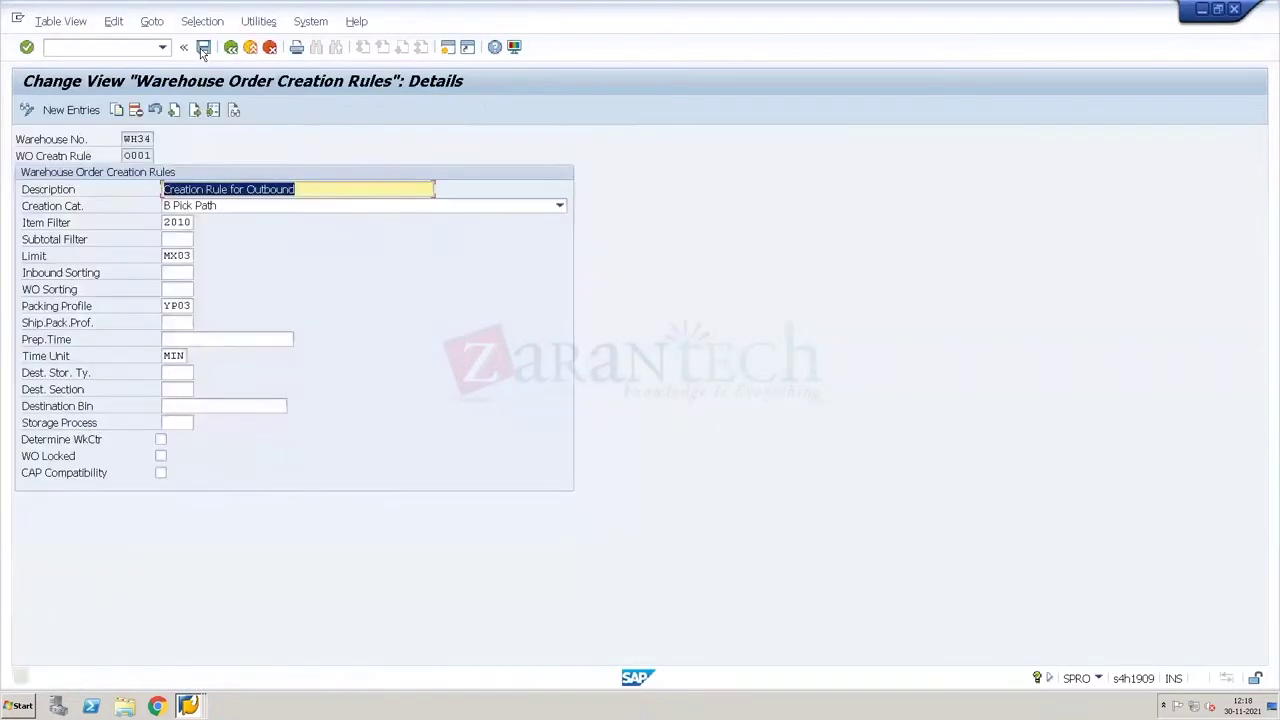
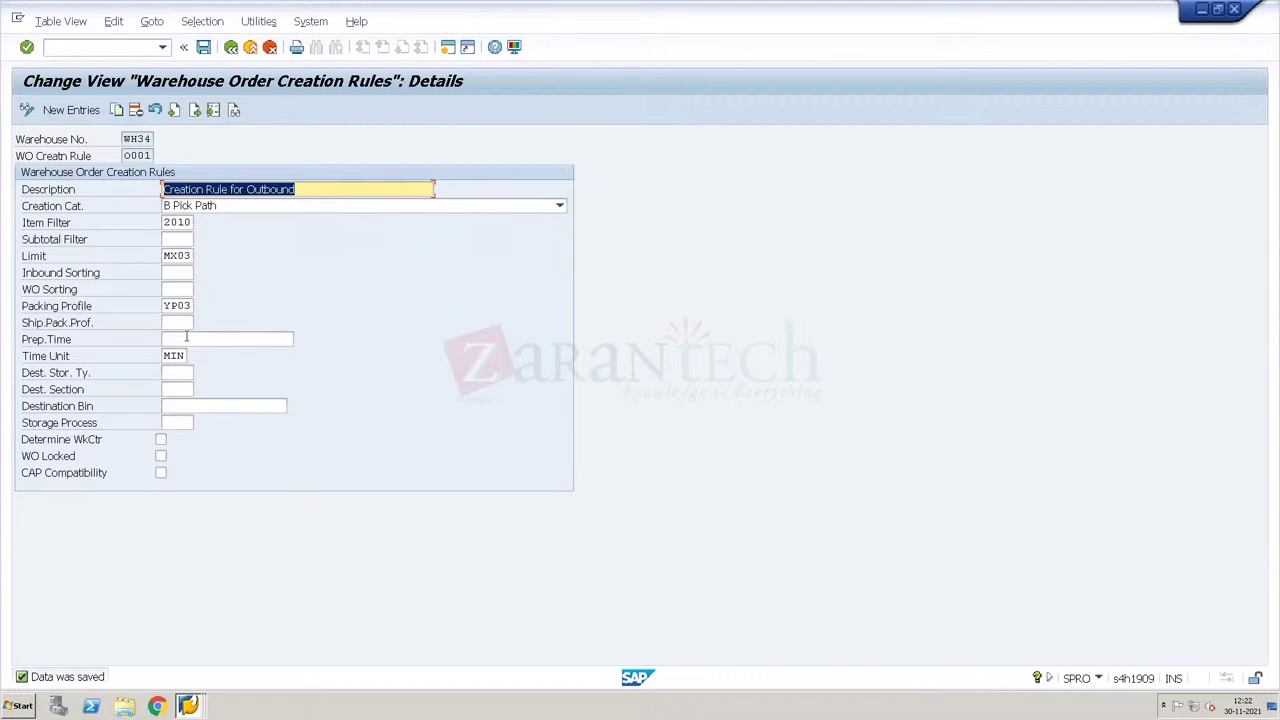
# Step: Delete packing profile YP03 from WH34 warehouse order creation rule 0001, leaving it empty
pyautogui.click(168, 340)
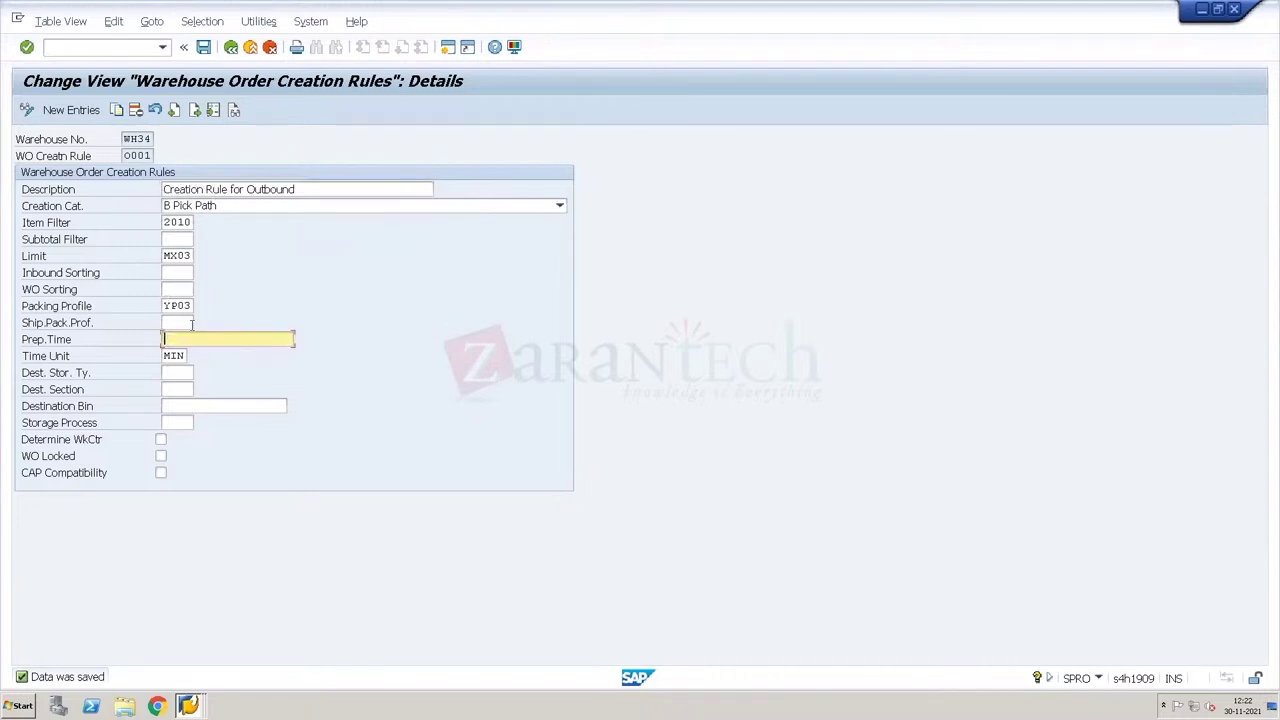
pyautogui.click(186, 306)
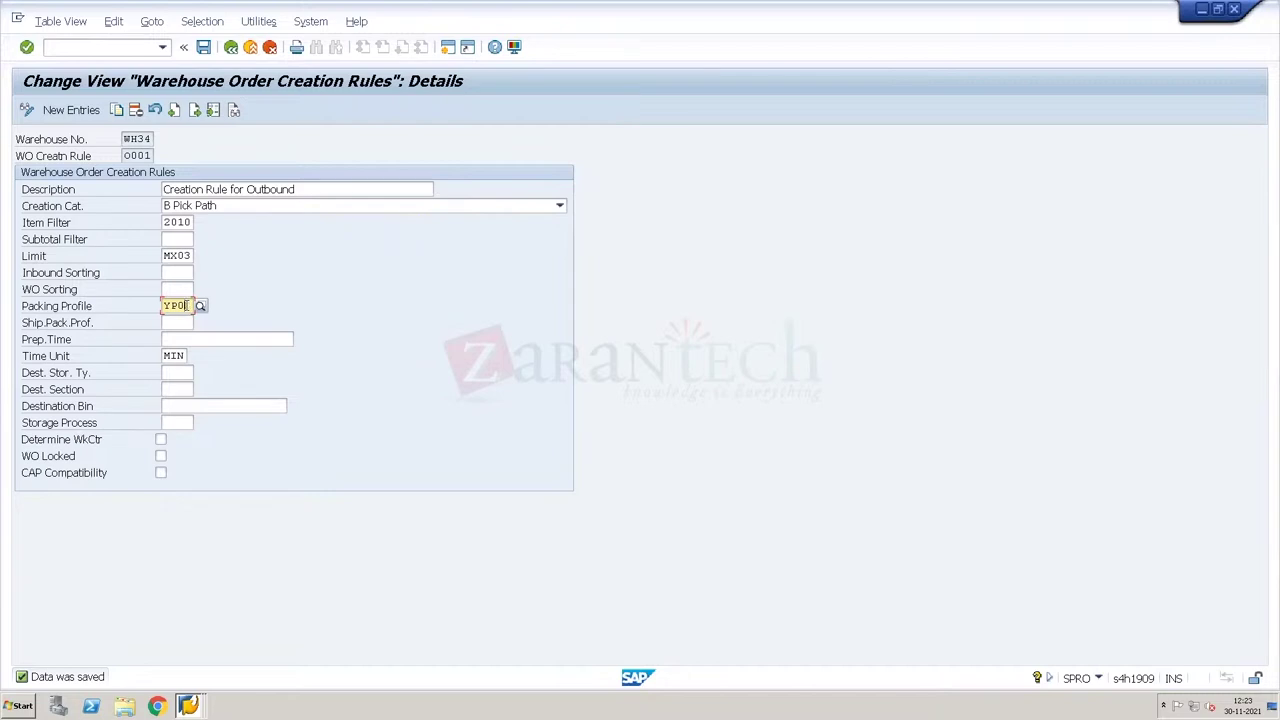
pyautogui.press('BackSpace')
pyautogui.press('BackSpace')
pyautogui.press('BackSpace')
pyautogui.press('BackSpace')
pyautogui.click(140, 45)
# Step: Run /o/scwm/wavedef, then switch to /n/scwm/packspec for packaging specification maintenance
pyautogui.write('o/scwm/')
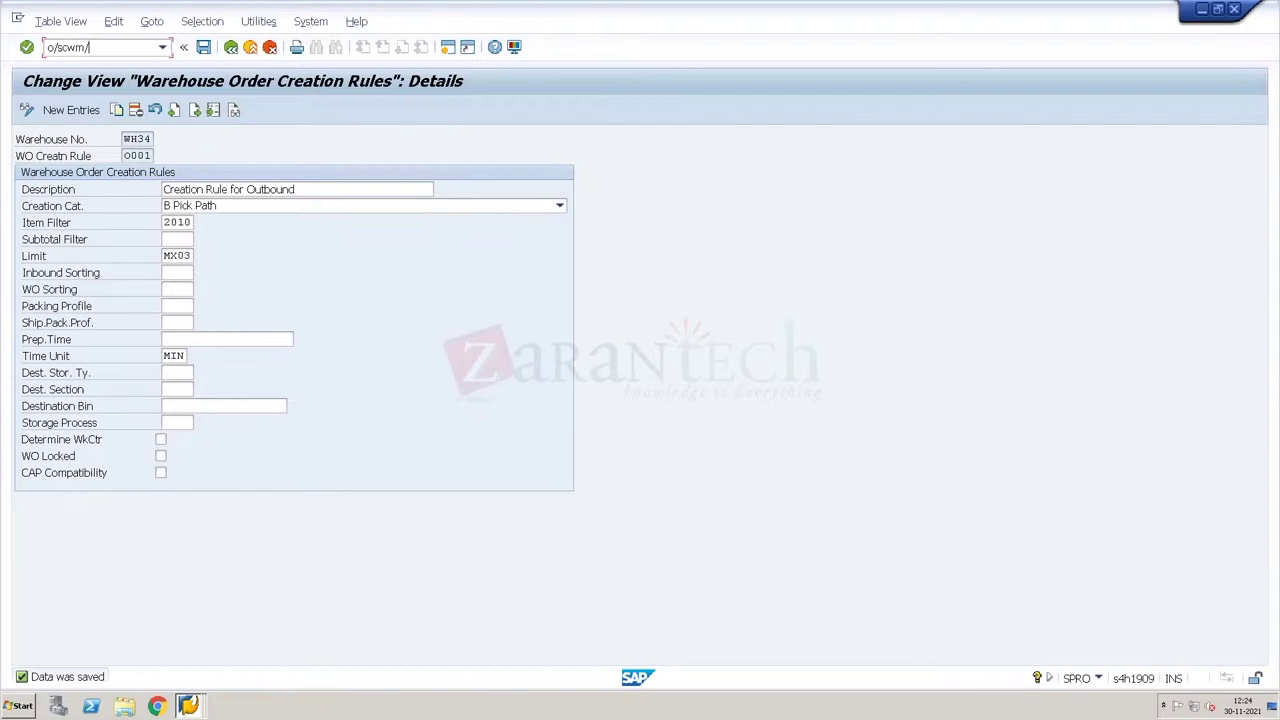
pyautogui.press('BackSpace')
pyautogui.press('BackSpace')
pyautogui.press('BackSpace')
pyautogui.press('BackSpace')
pyautogui.press('BackSpace')
pyautogui.press('BackSpace')
pyautogui.press('BackSpace')
pyautogui.write('/o/scwm/wavedef')
pyautogui.press('Return')
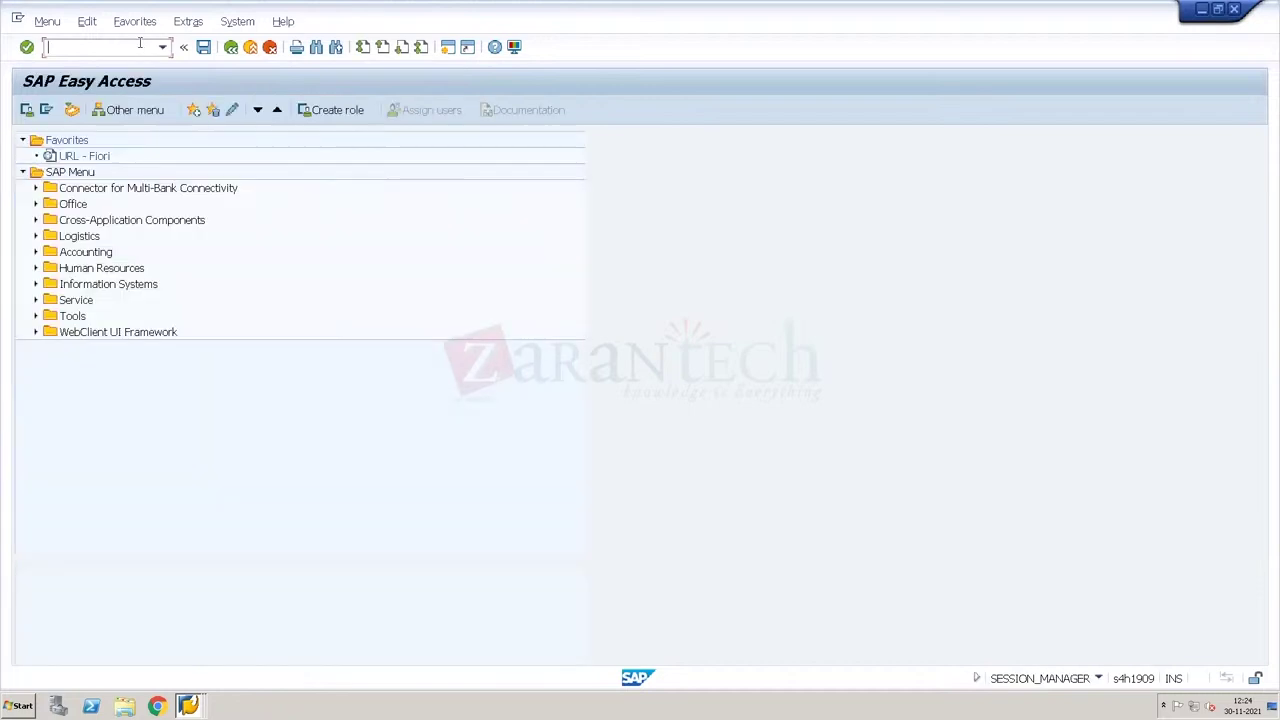
pyautogui.write('/n/scwm/packspec')
pyautogui.press('Return')
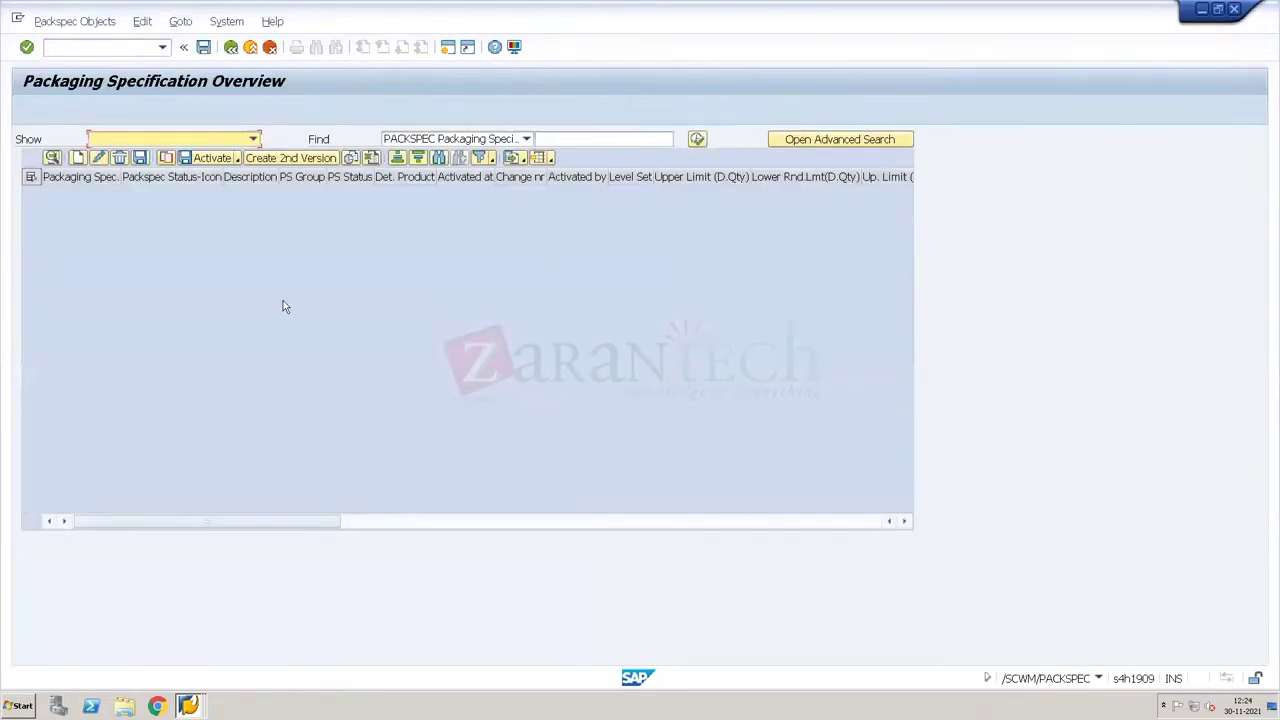
# Step: Find pack specs for product T-F100 and open 10000264 Pack Spec T-F100 (Large) for change
pyautogui.click(527, 140)
pyautogui.click(466, 152)
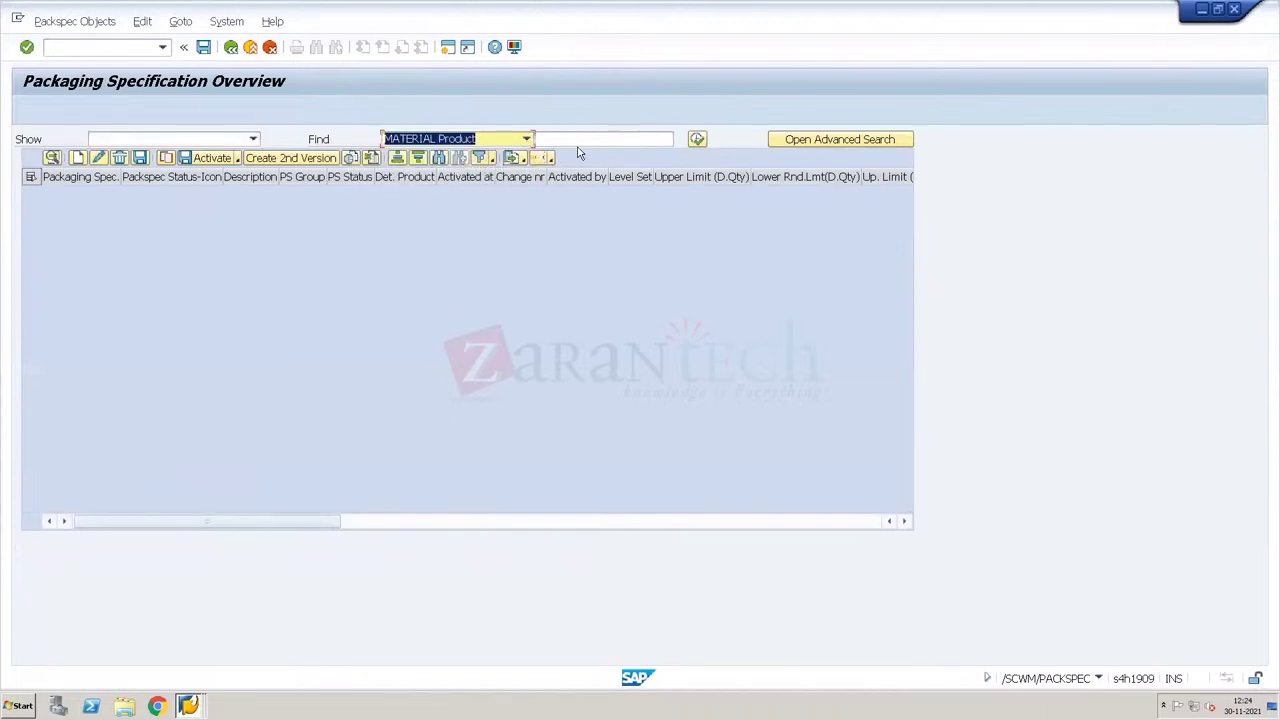
pyautogui.click(582, 139)
pyautogui.write('T')
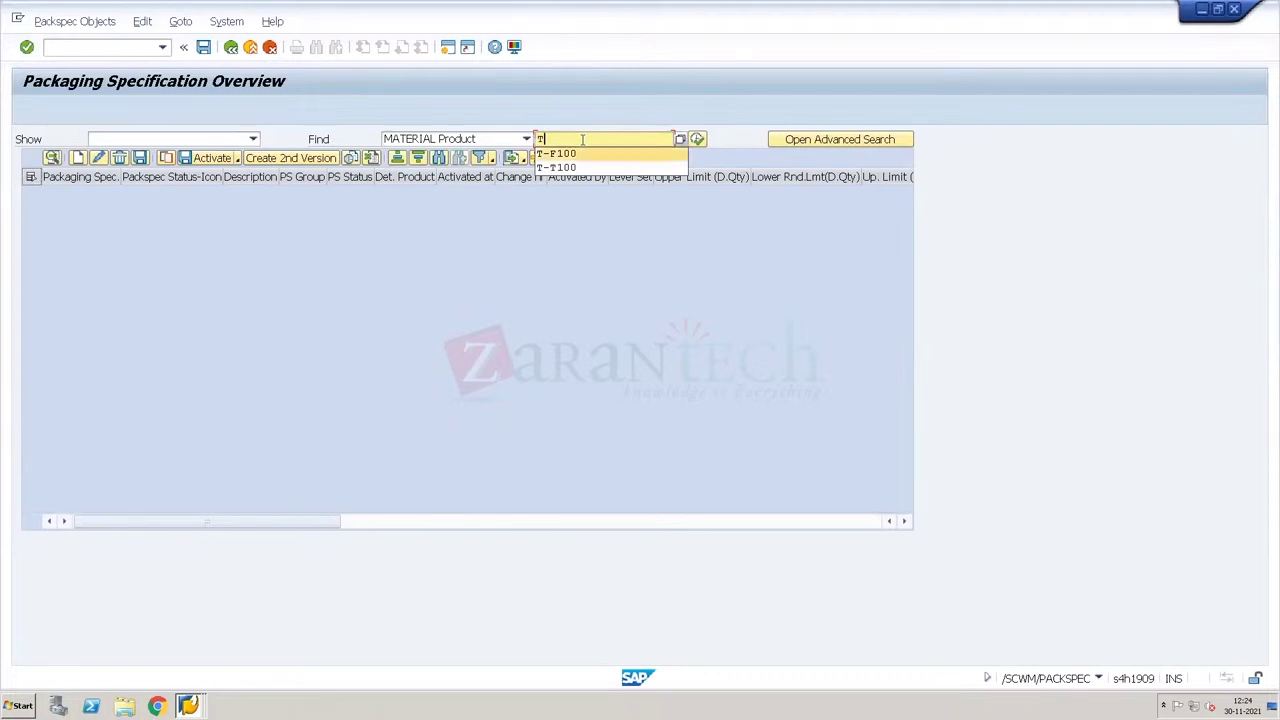
pyautogui.click(556, 153)
pyautogui.click(697, 139)
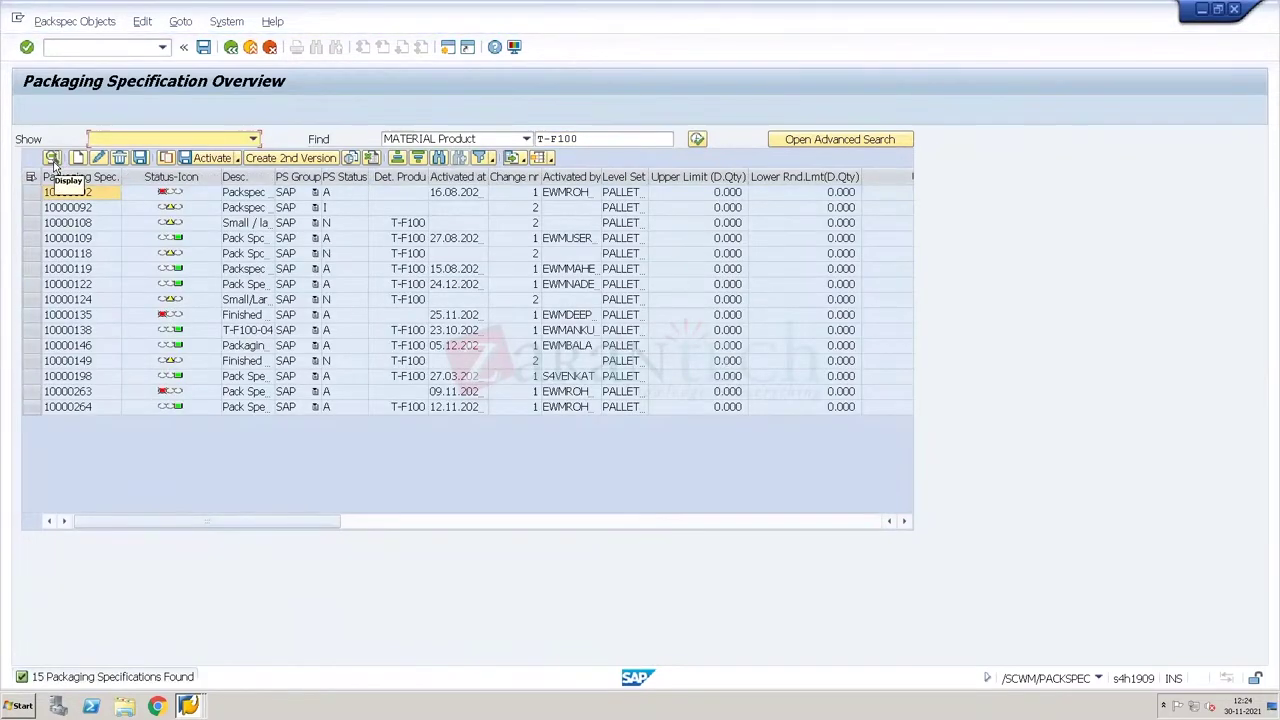
pyautogui.click(34, 407)
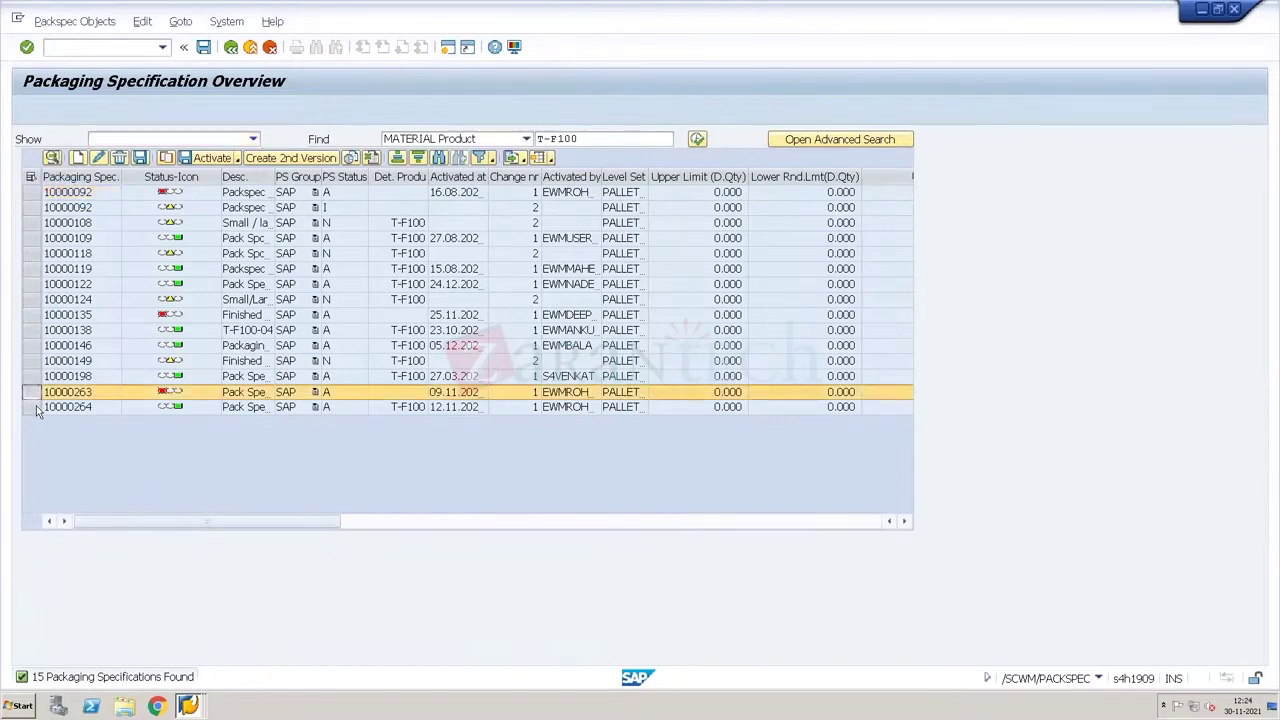
pyautogui.click(53, 159)
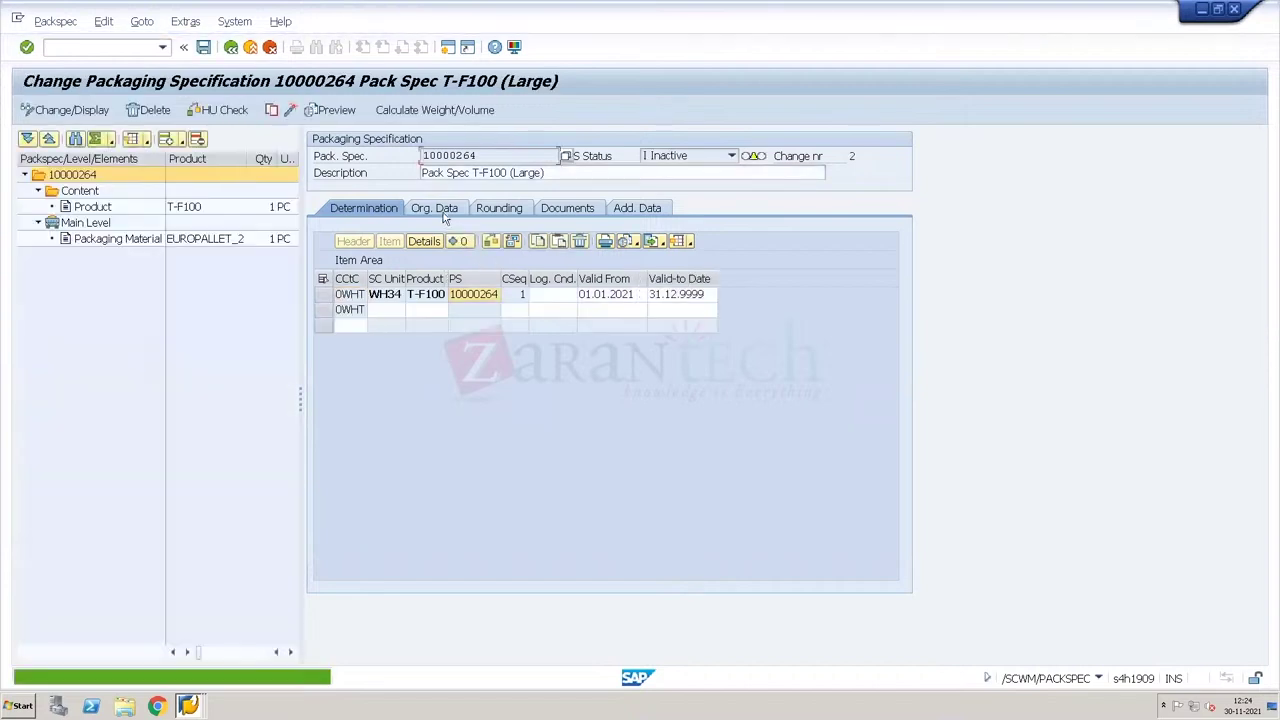
# Step: Browse the Org. Data and Rounding tabs of specification 10000264, then return to Determination
pyautogui.click(444, 212)
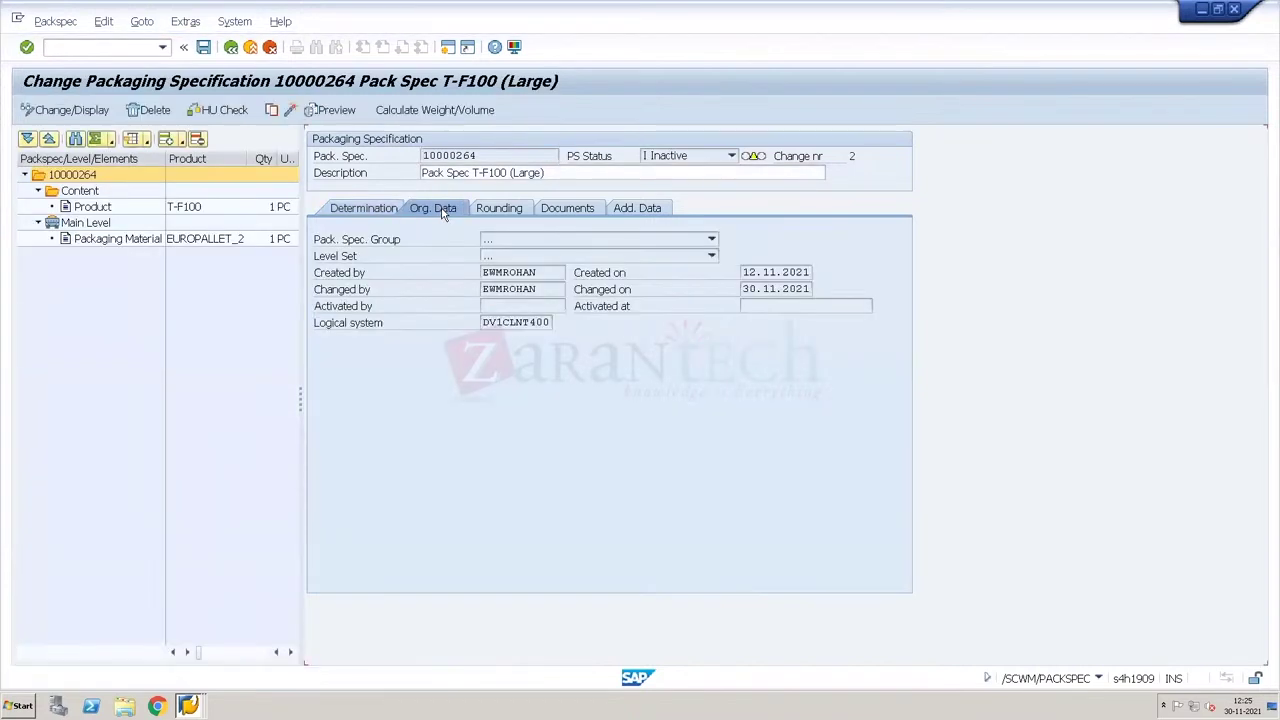
pyautogui.click(500, 209)
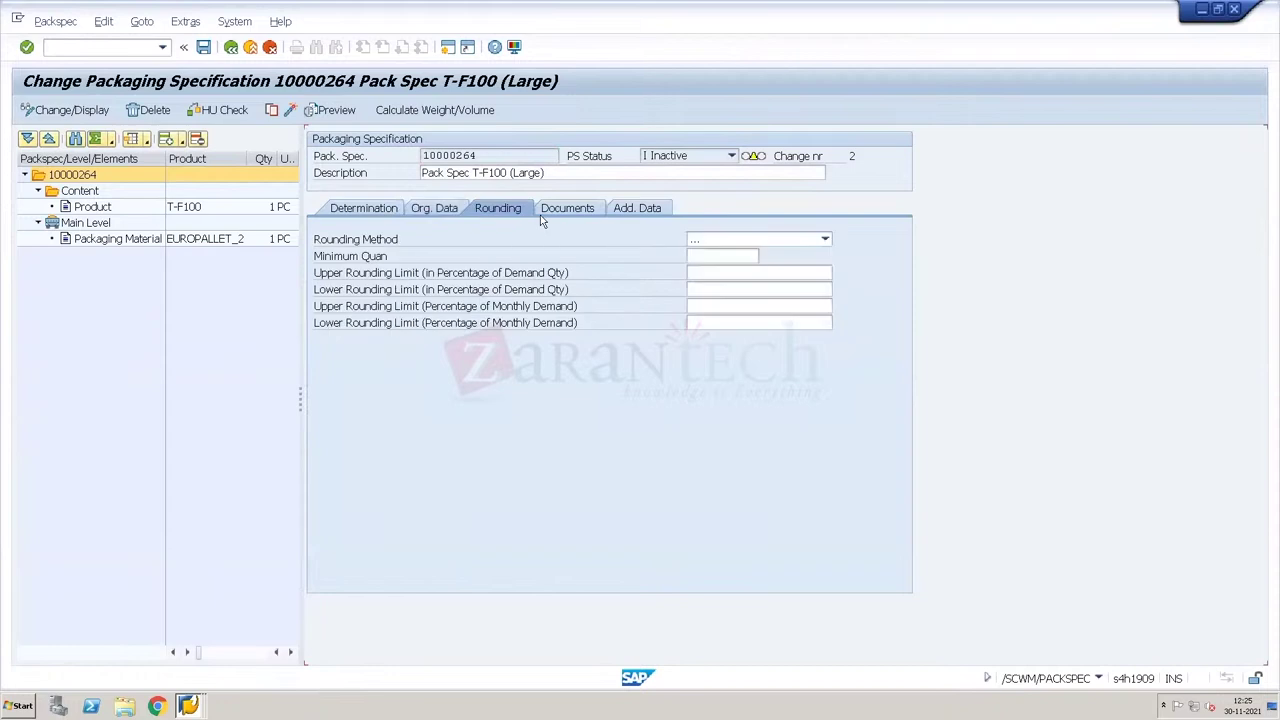
pyautogui.click(551, 208)
pyautogui.click(362, 210)
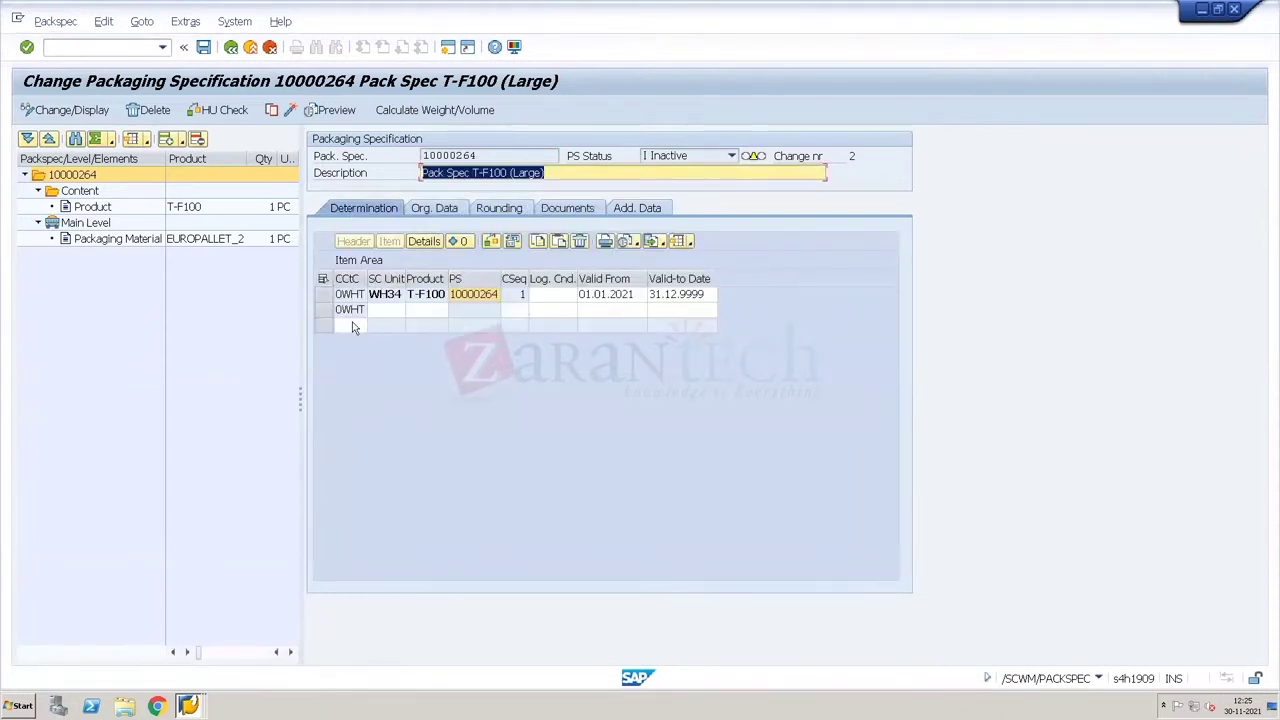
# Step: Add a determination row with condition type 0BDL (WO Creation) and review the level and content details
pyautogui.click(356, 326)
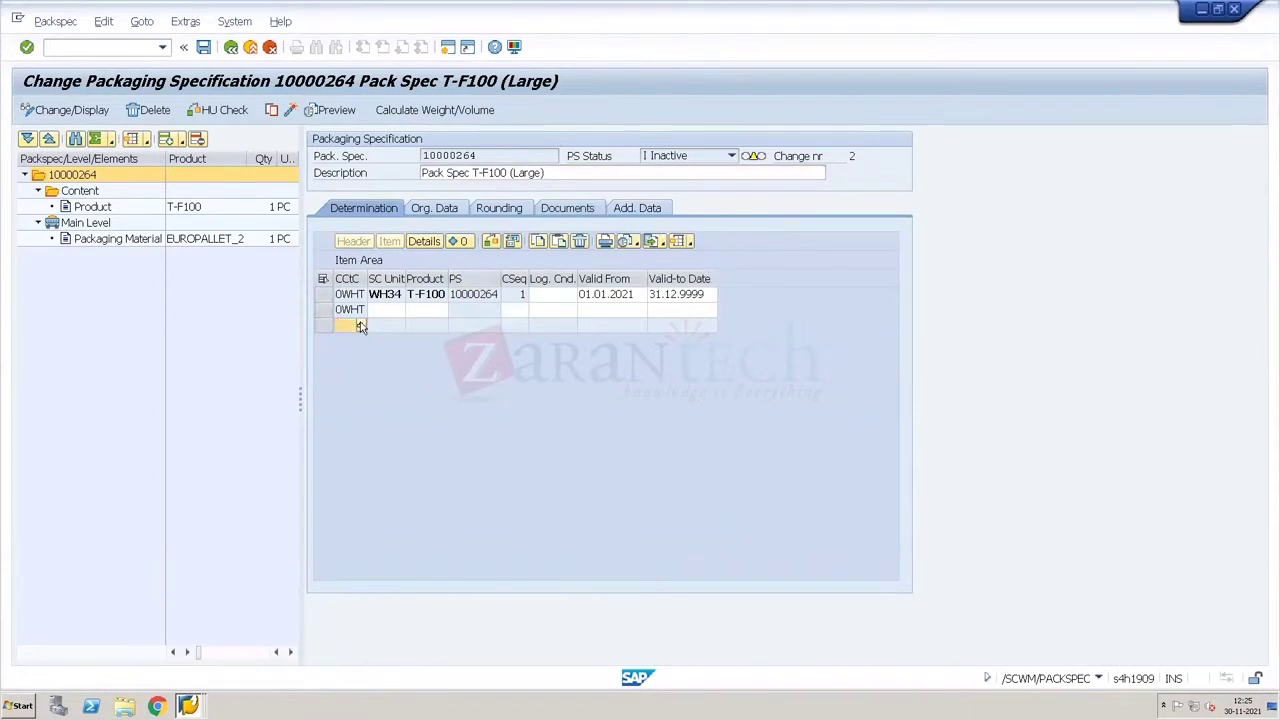
pyautogui.click(361, 326)
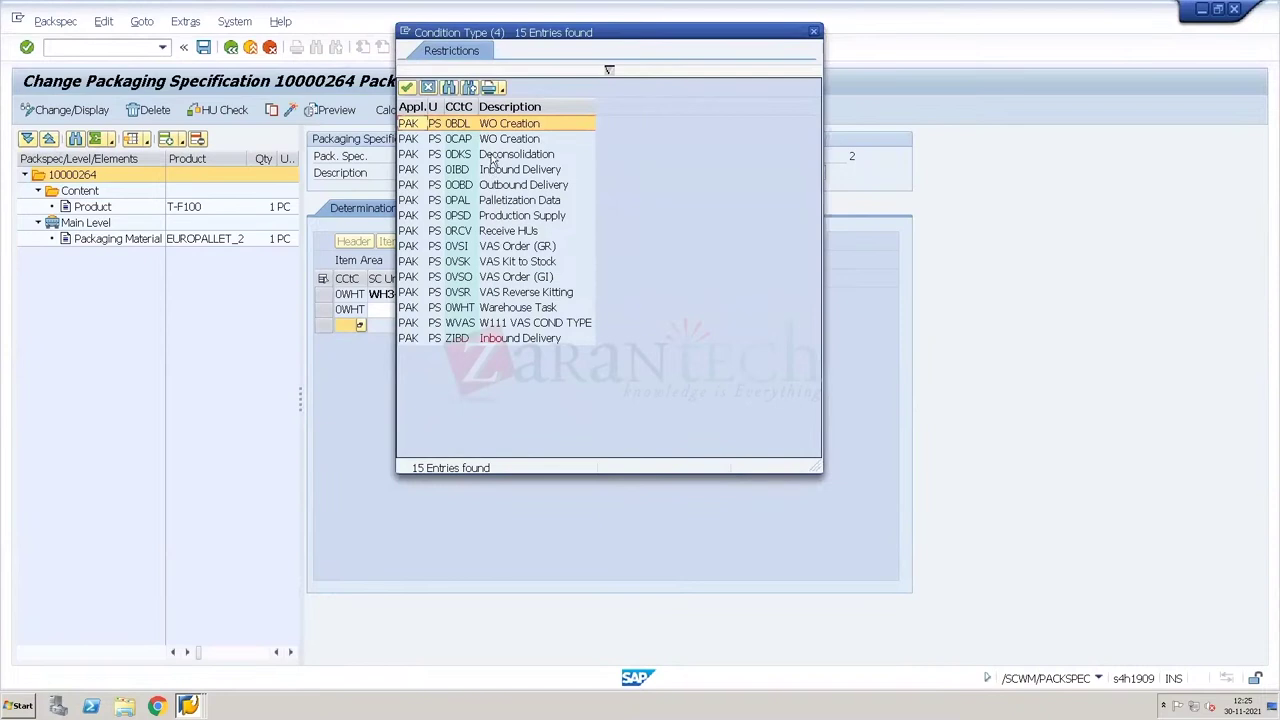
pyautogui.doubleClick(490, 124)
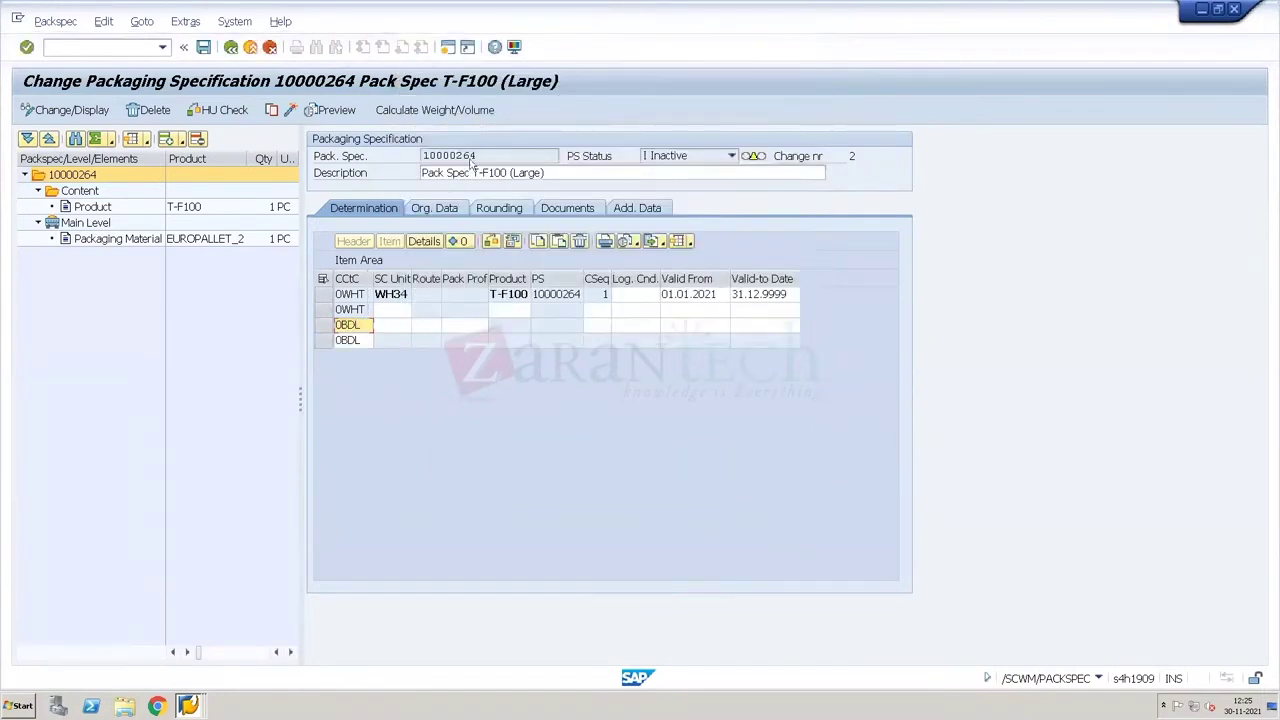
pyautogui.click(463, 326)
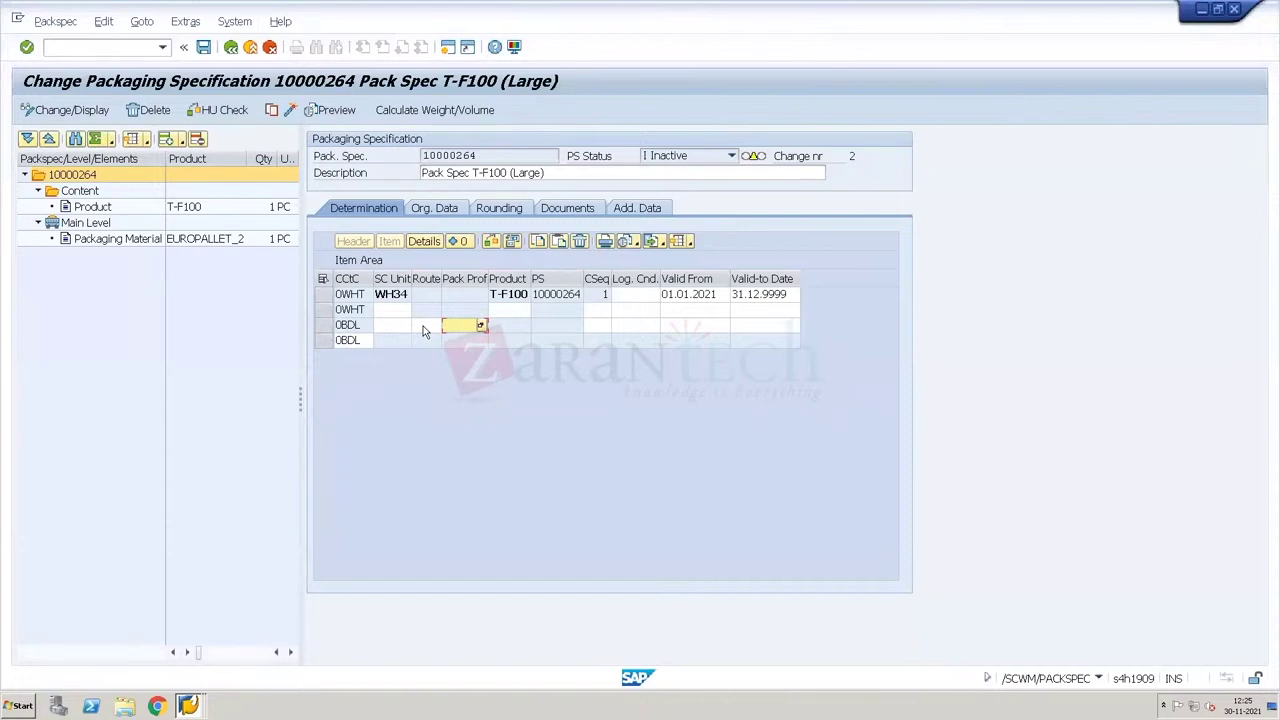
pyautogui.click(430, 329)
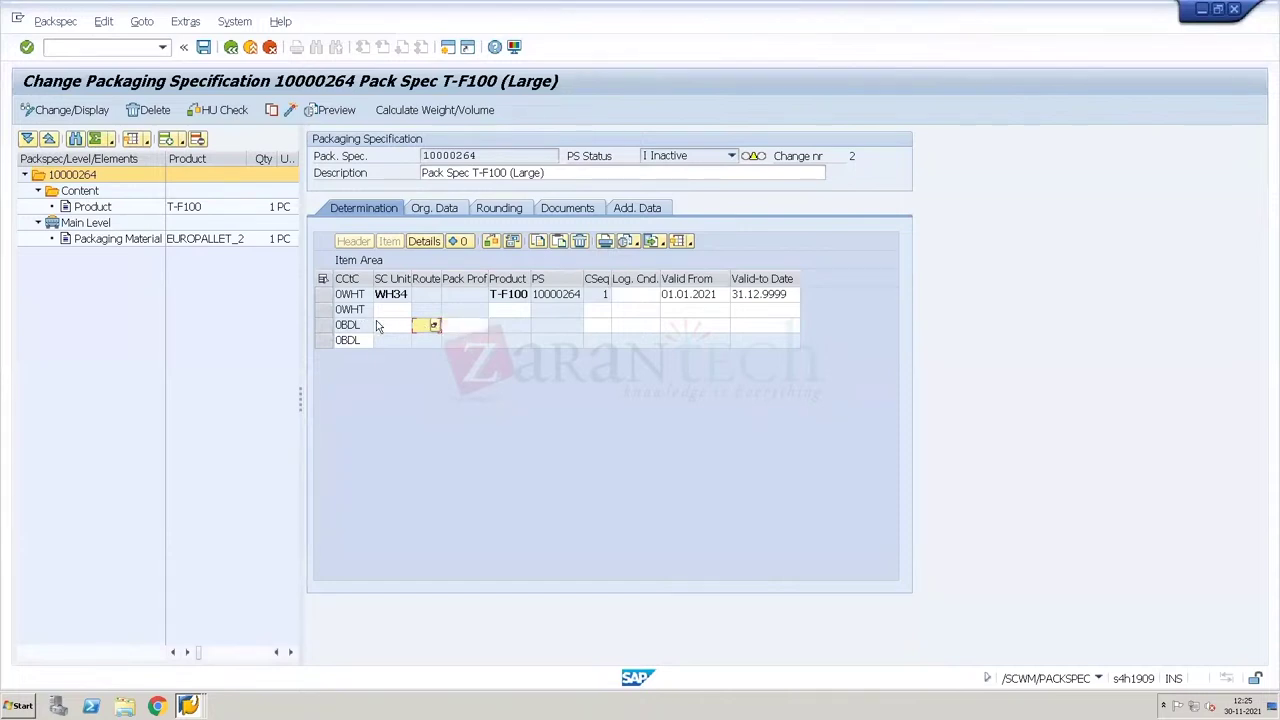
pyautogui.click(460, 328)
pyautogui.doubleClick(107, 240)
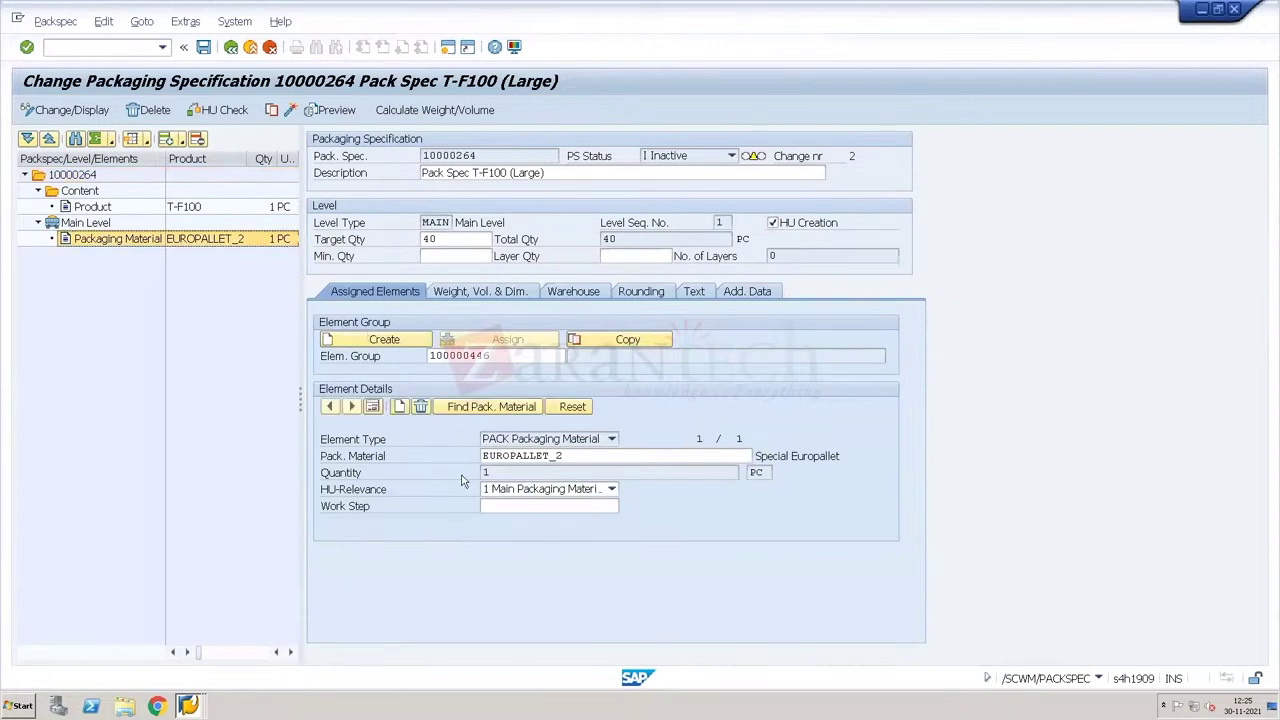
pyautogui.doubleClick(100, 207)
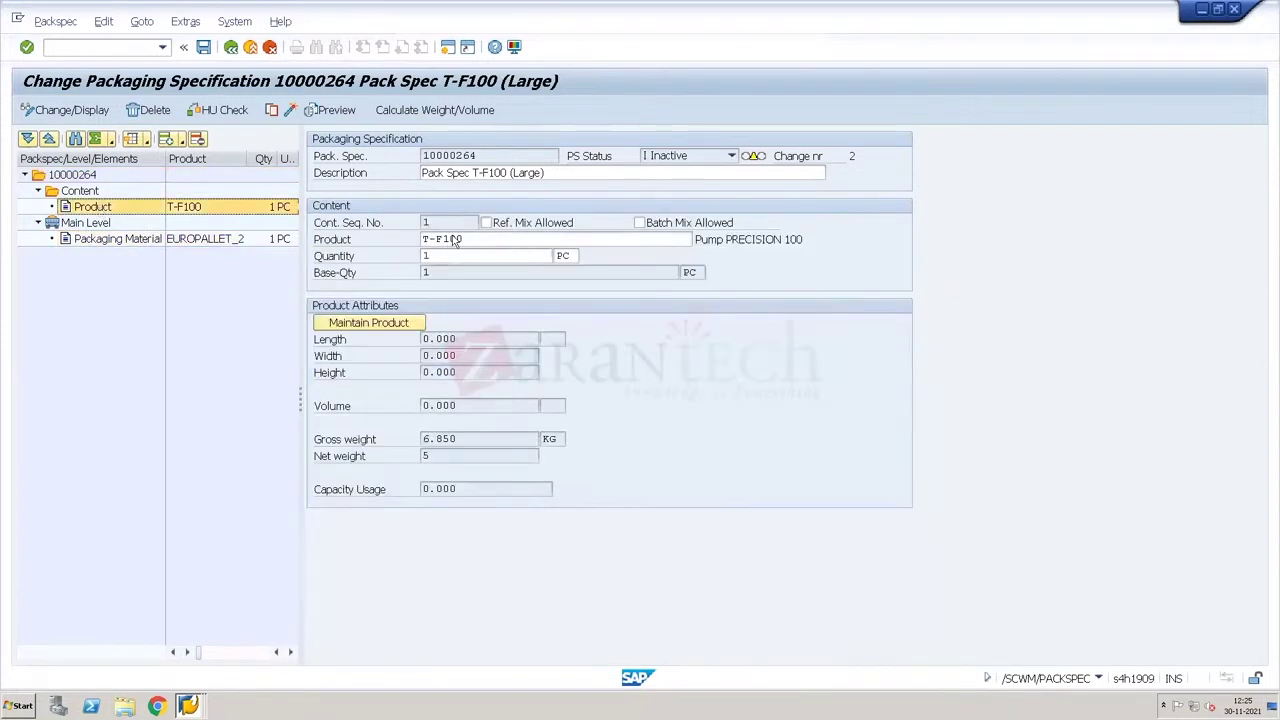
pyautogui.doubleClick(80, 176)
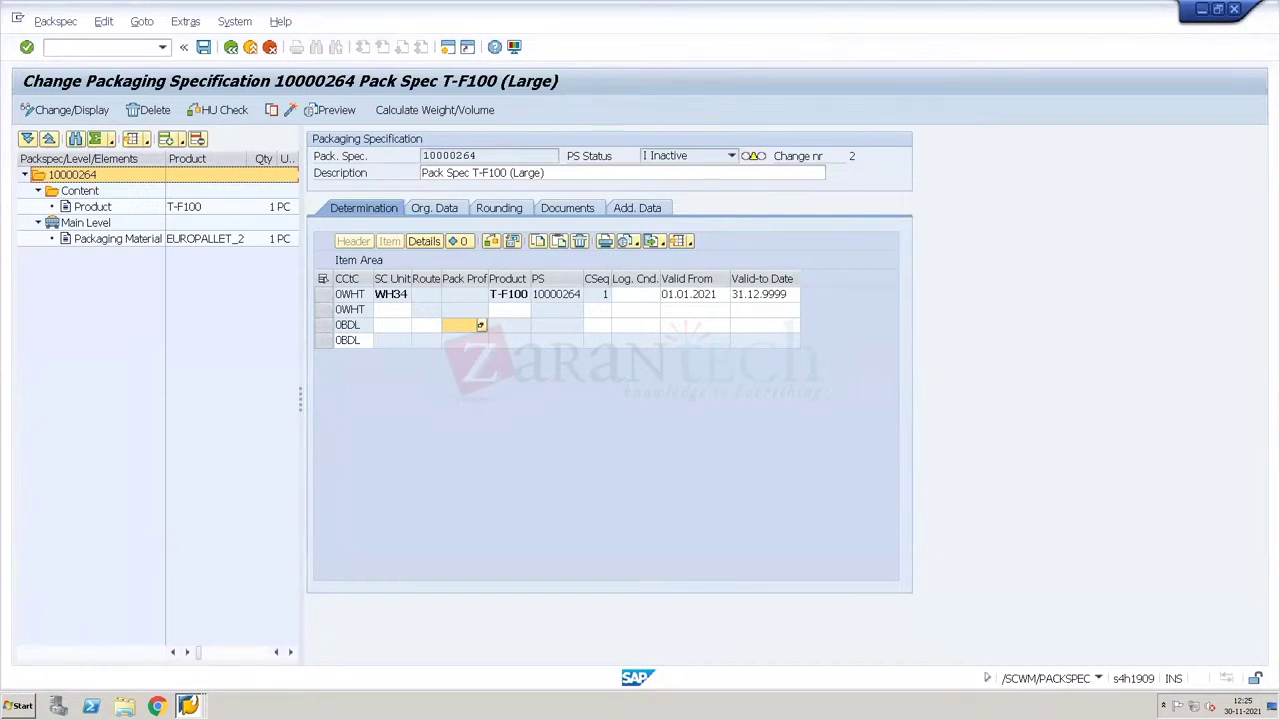
# Step: Leave packaging specification 10000264 without saving the changes
pyautogui.click(188, 705)
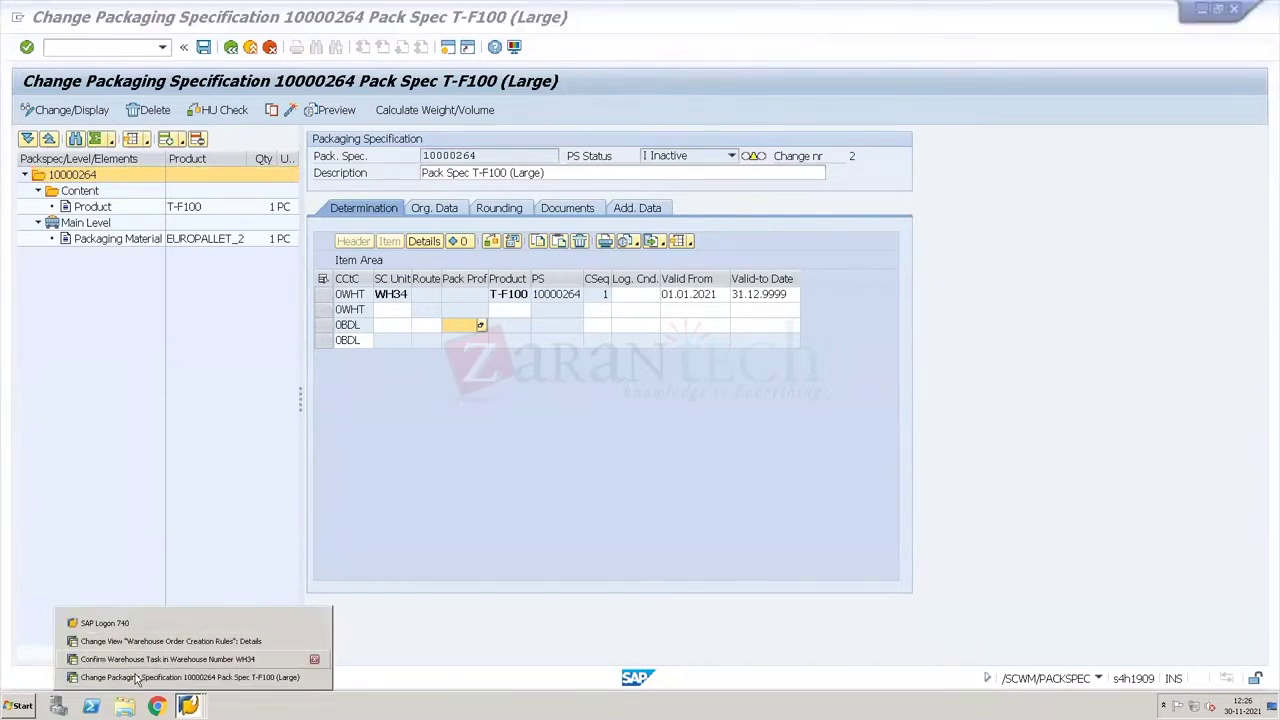
pyautogui.click(137, 679)
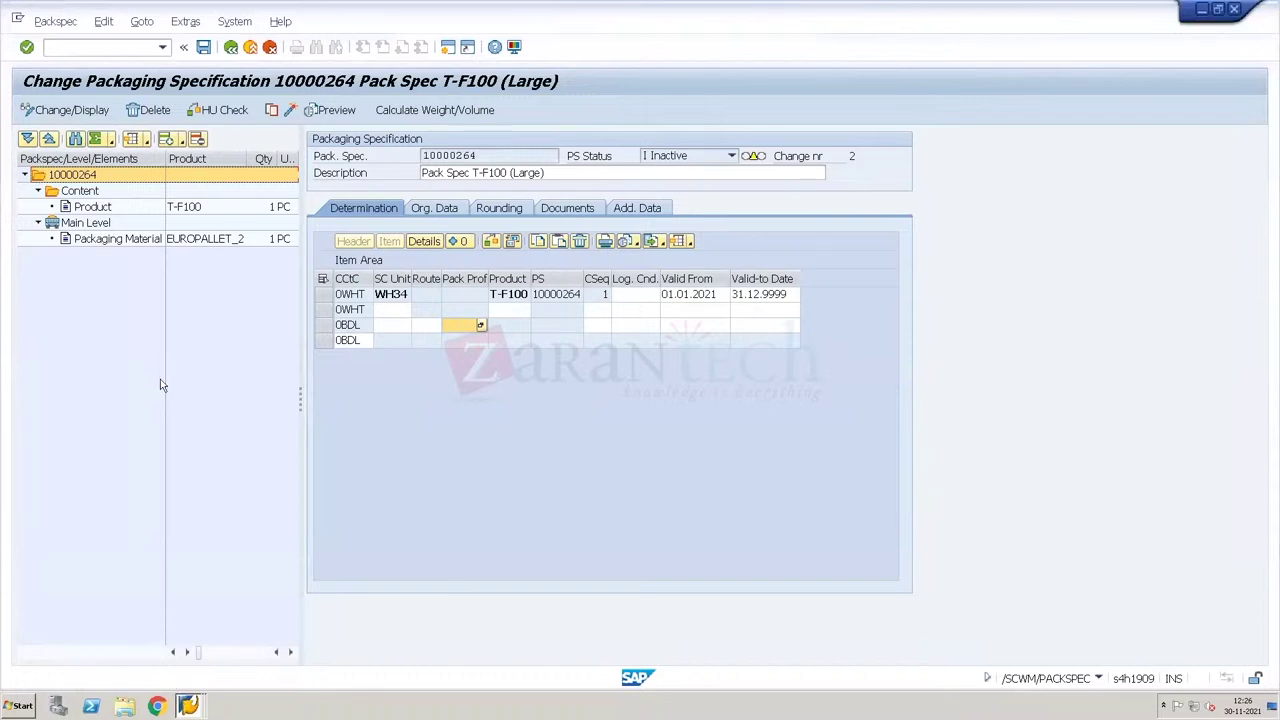
pyautogui.click(231, 48)
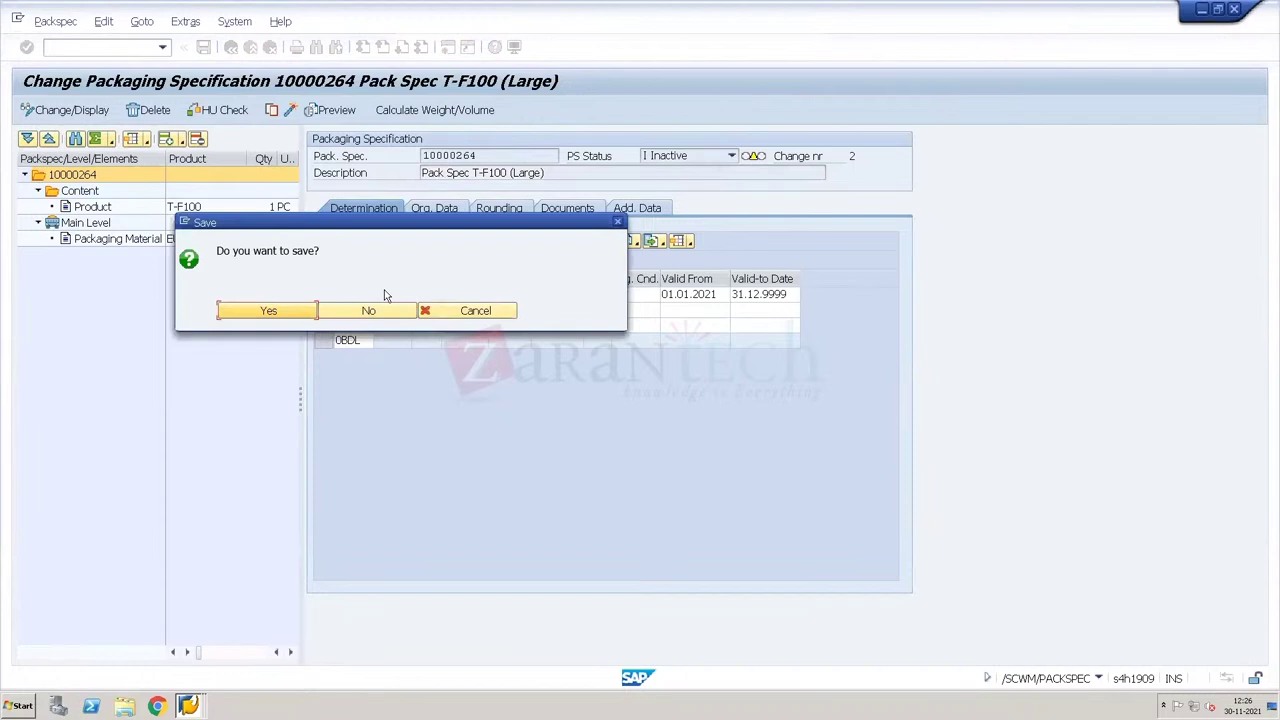
pyautogui.click(369, 311)
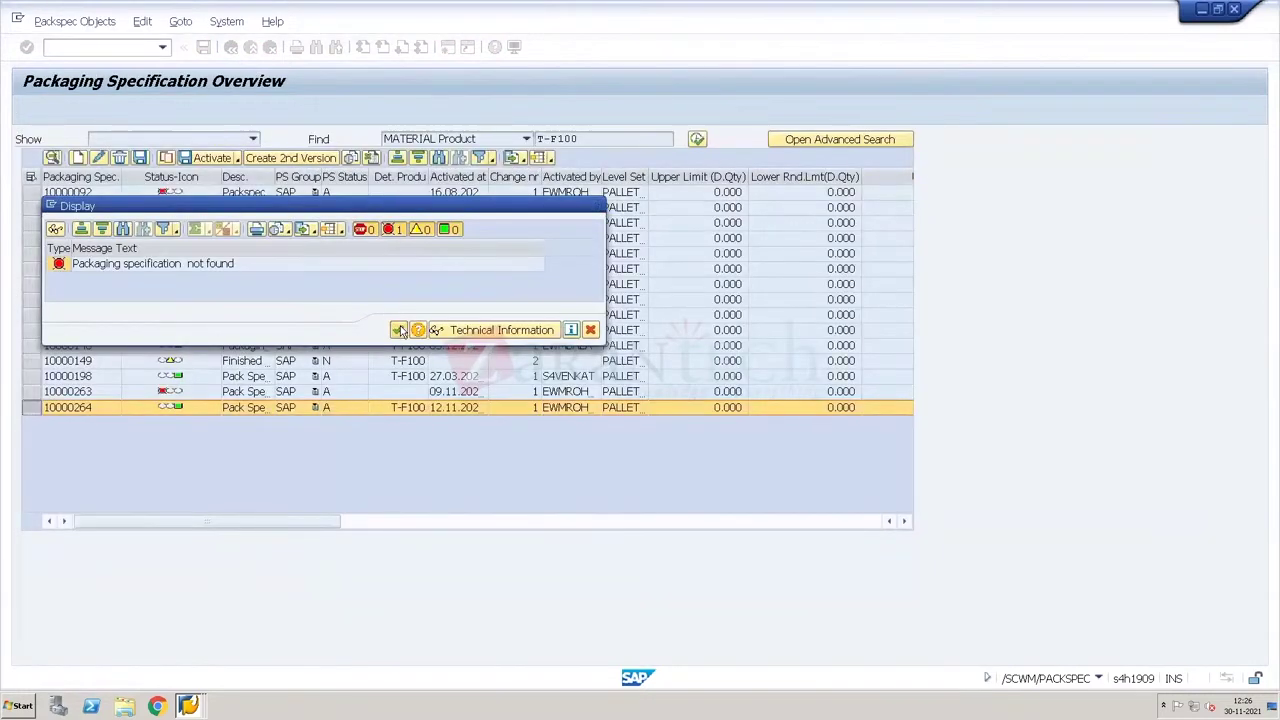
# Step: Dismiss the not-found message, refresh the T-F100 list, and return to WO creation rule 0001
pyautogui.click(596, 205)
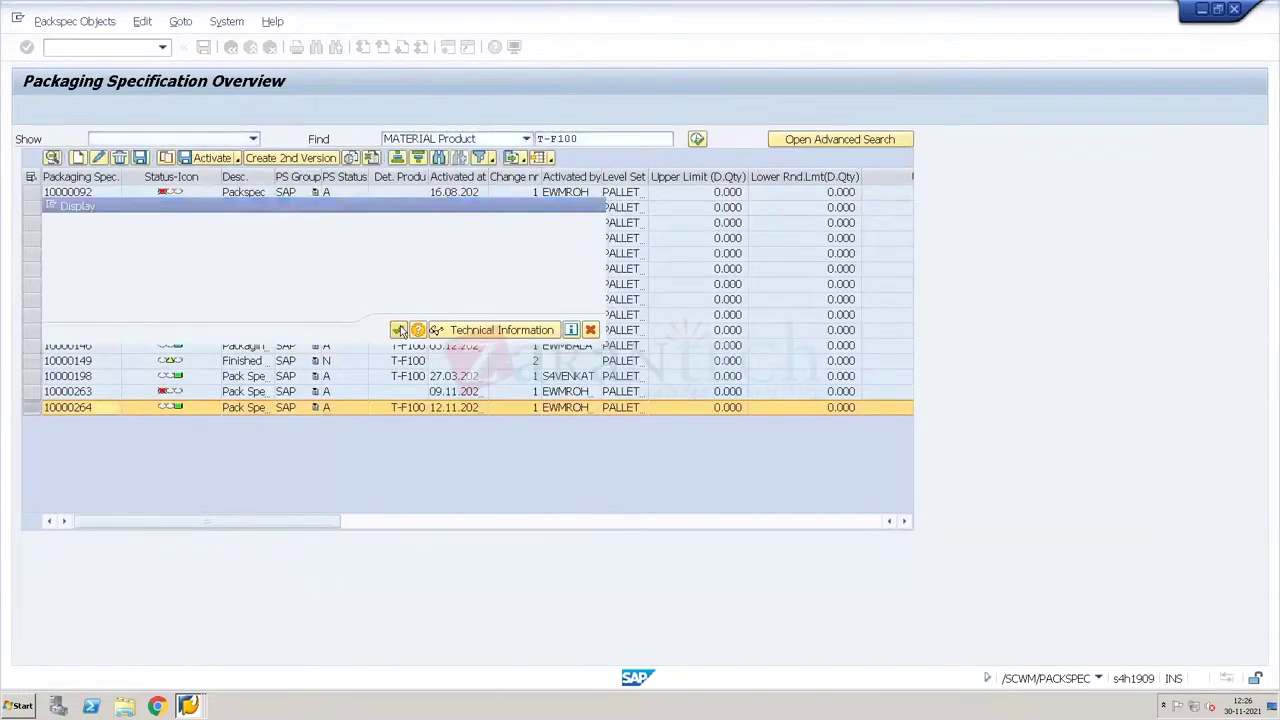
pyautogui.click(696, 139)
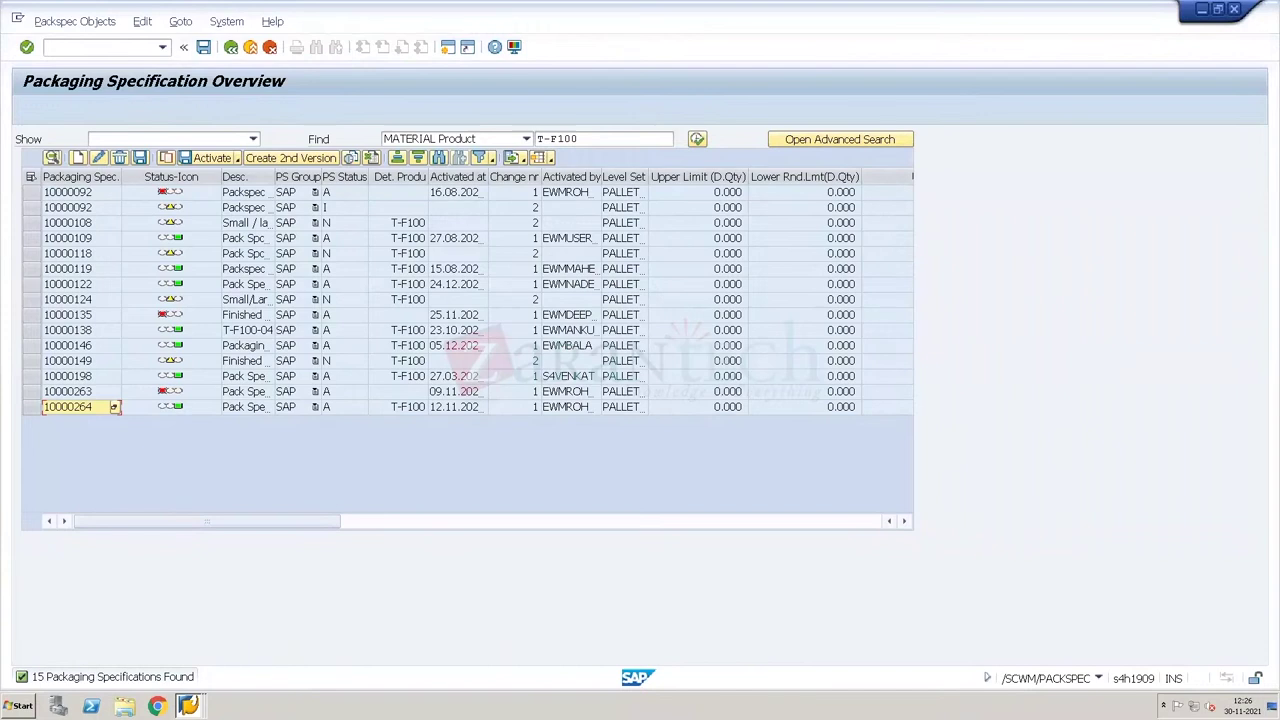
pyautogui.click(188, 706)
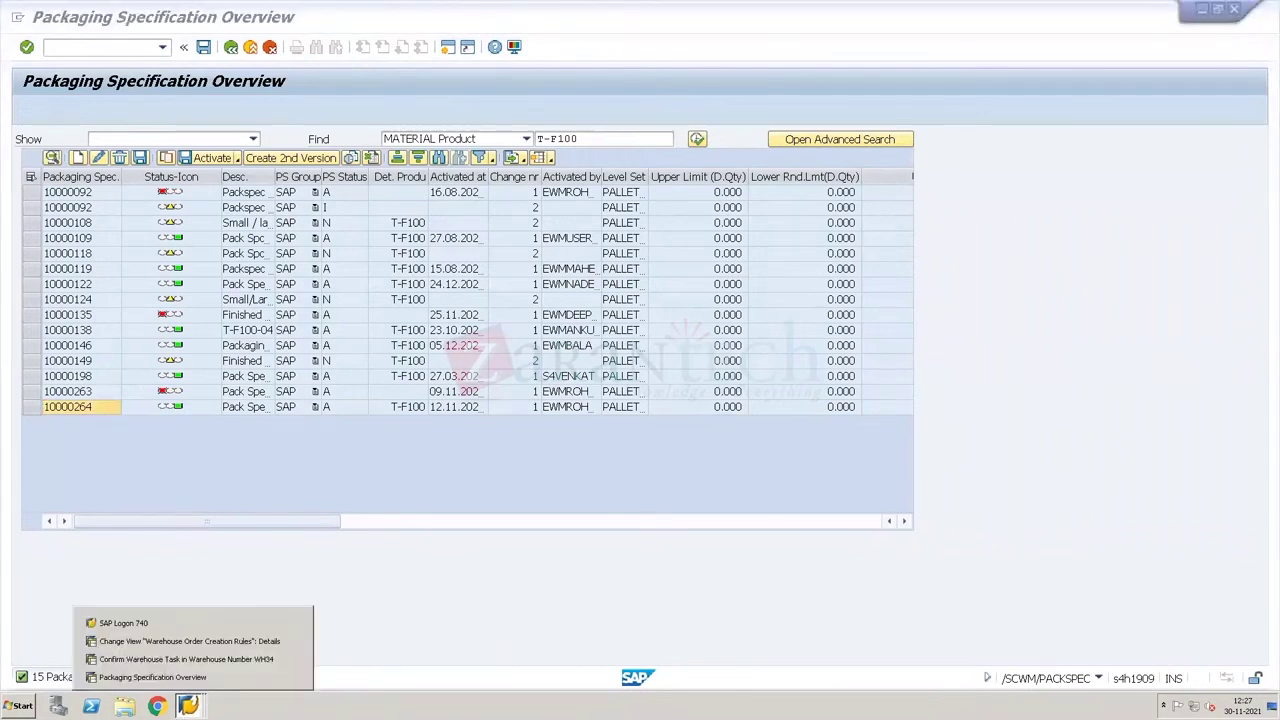
pyautogui.click(141, 646)
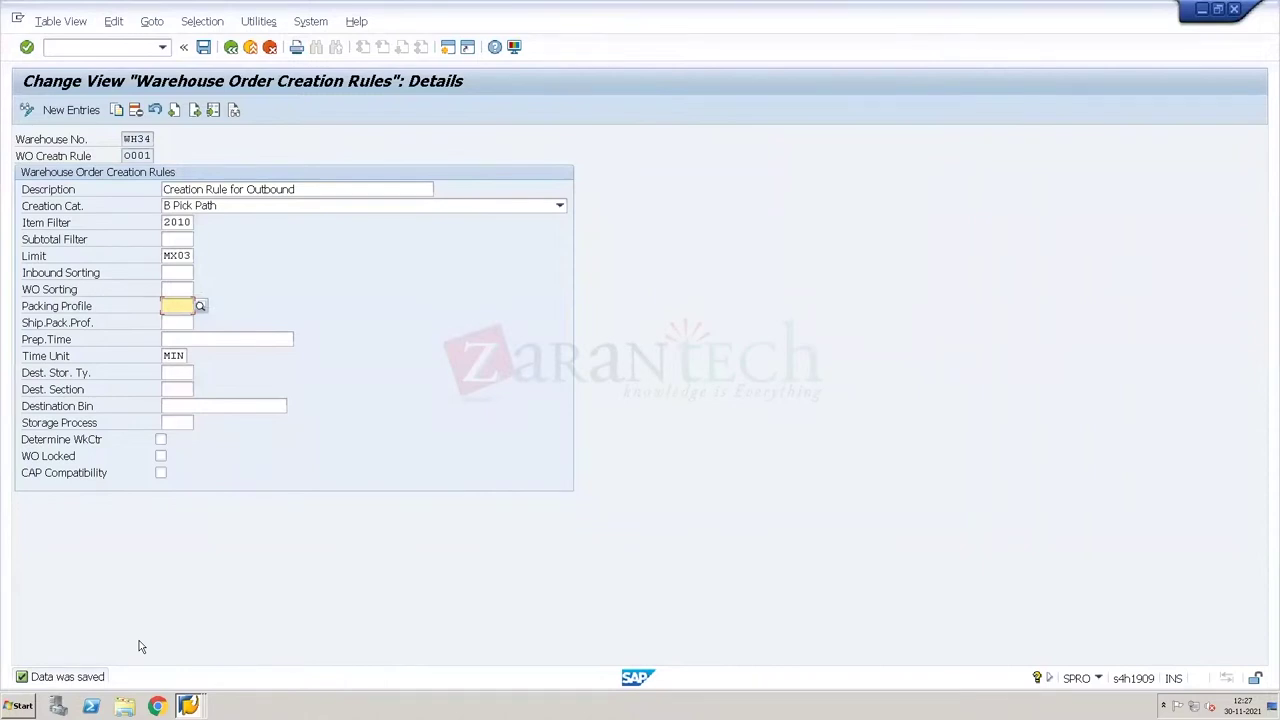
pyautogui.click(174, 289)
pyautogui.click(184, 273)
pyautogui.click(185, 282)
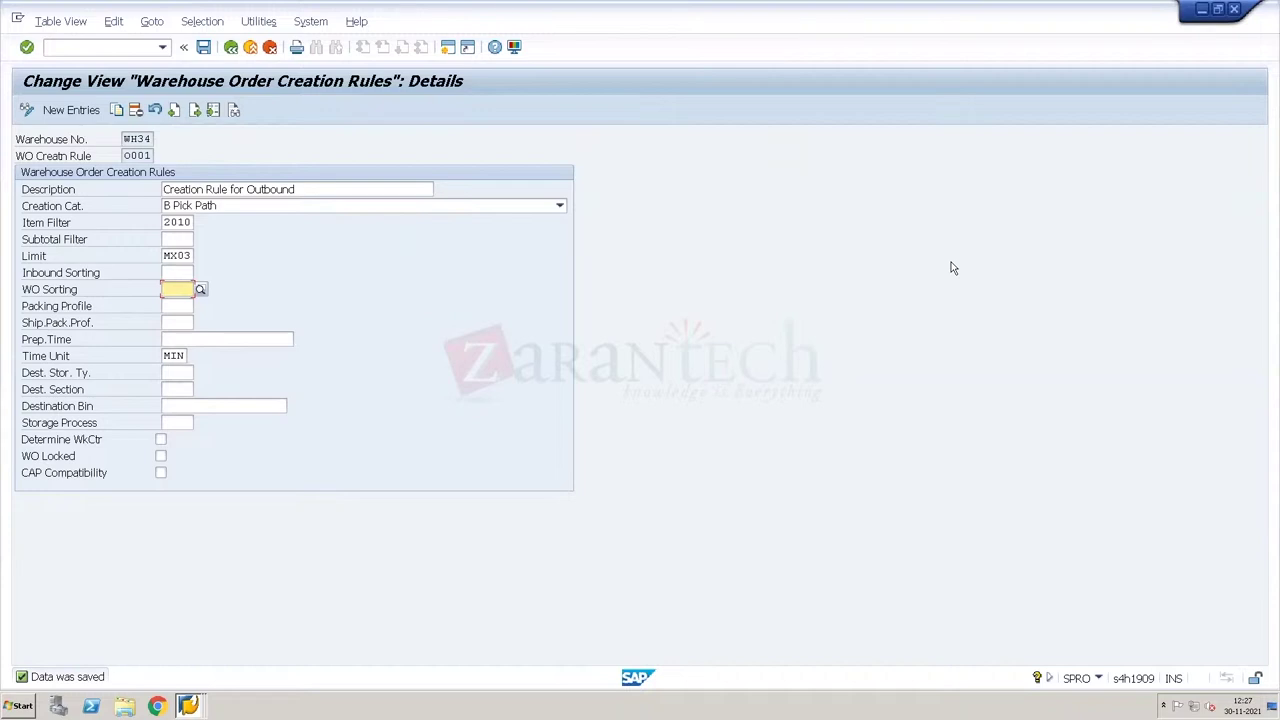
# Step: Leave the remote SAP session and bring the warehouse datasheet workbook forward in Excel
pyautogui.press('ctrl+alt+Pause')
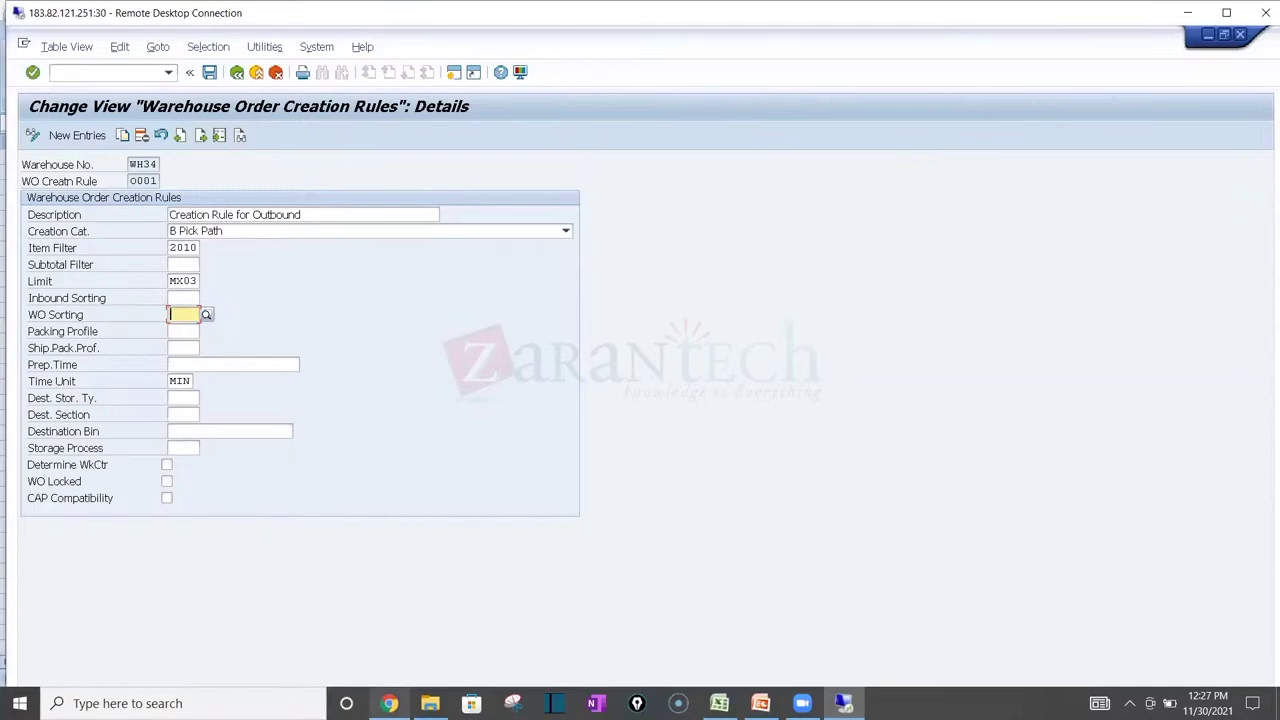
pyautogui.click(389, 703)
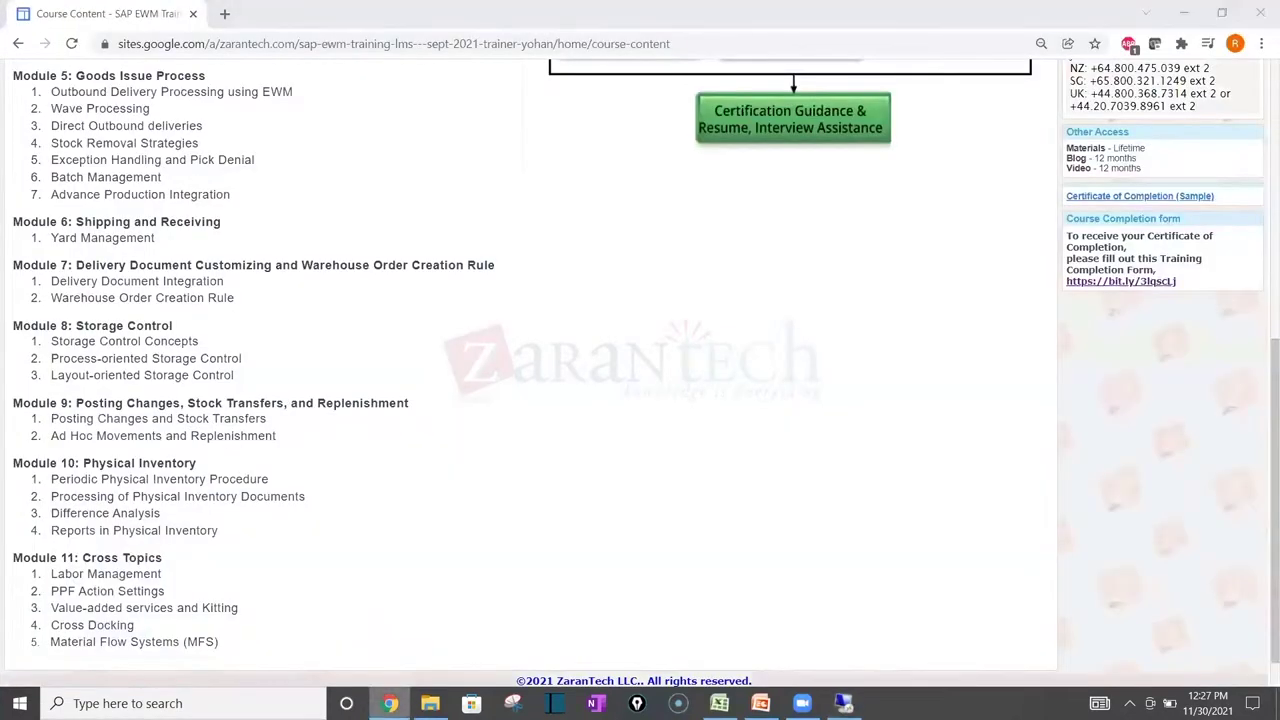
pyautogui.hotkey('alt', 'Tab')
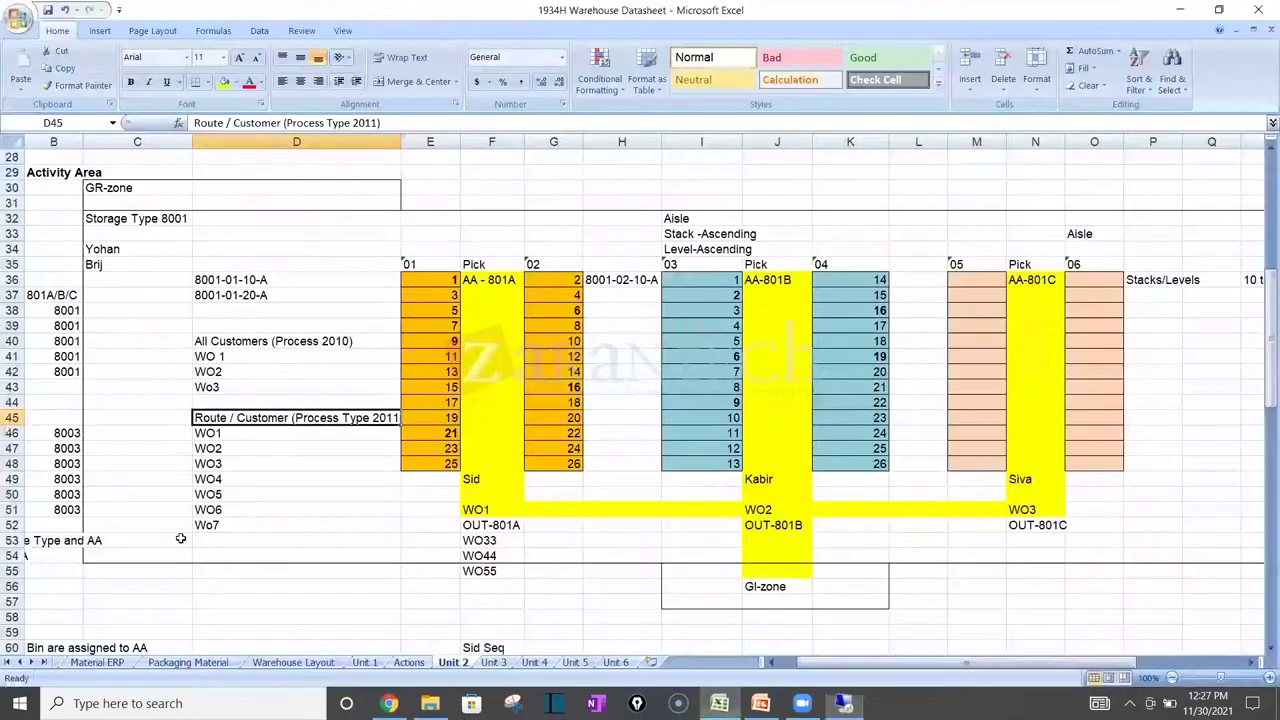
pyautogui.click(729, 700)
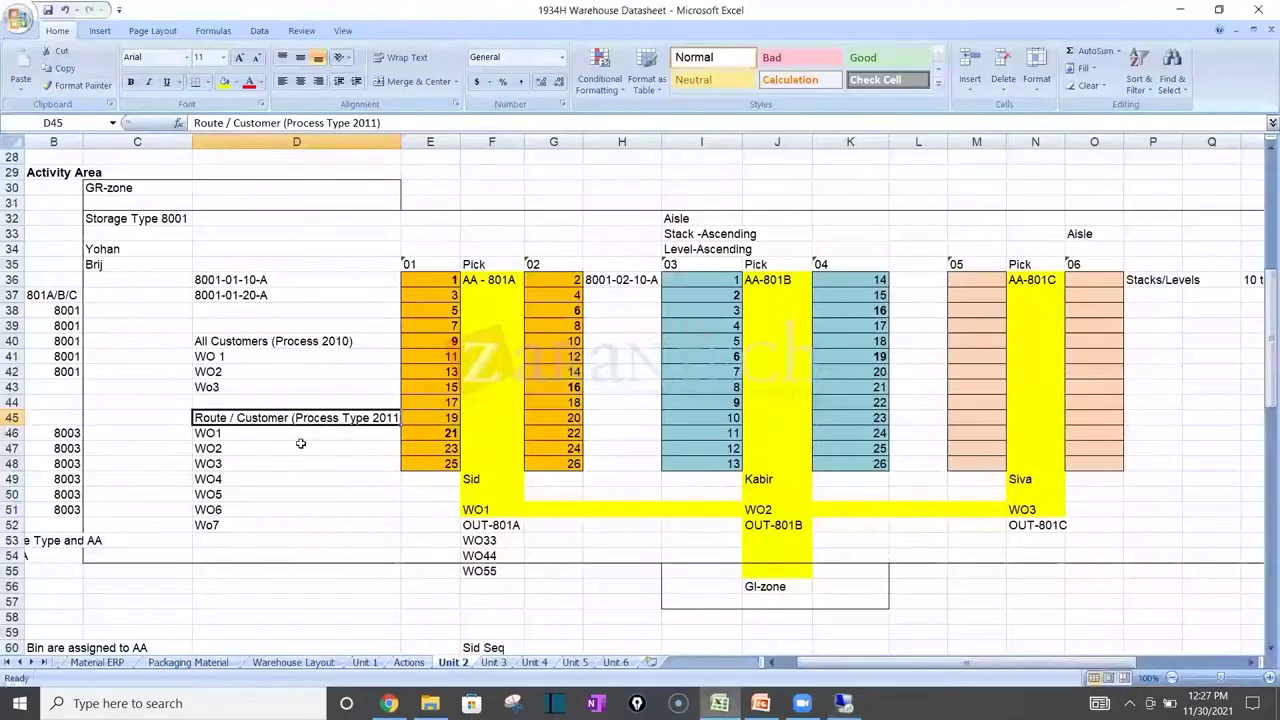
# Step: On Unit 2, correct the D43 label to WO3 and the D41 label to WO1
pyautogui.doubleClick(224, 387)
pyautogui.press('BackSpace')
pyautogui.press('BackSpace')
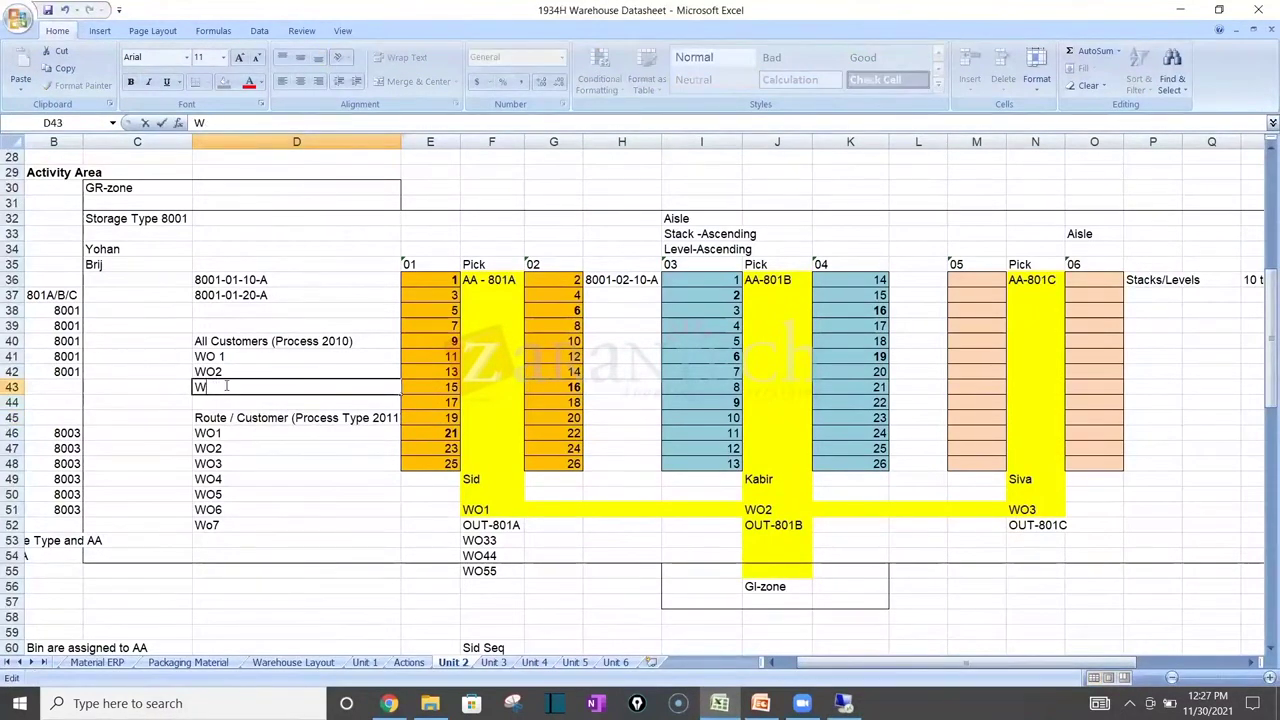
pyautogui.write('O3')
pyautogui.press('Return')
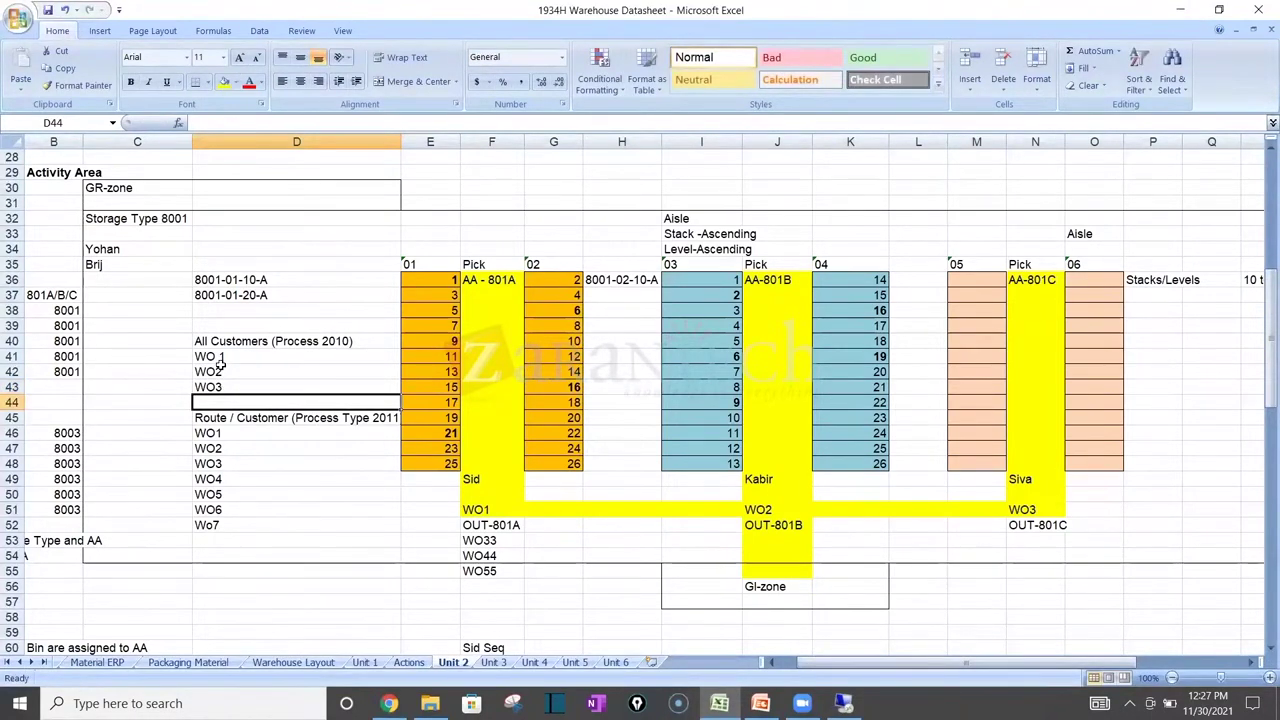
pyautogui.press('Up')
pyautogui.press('Up')
pyautogui.press('Up')
pyautogui.press('Up')
pyautogui.doubleClick(222, 358)
pyautogui.press('BackSpace')
pyautogui.click(240, 388)
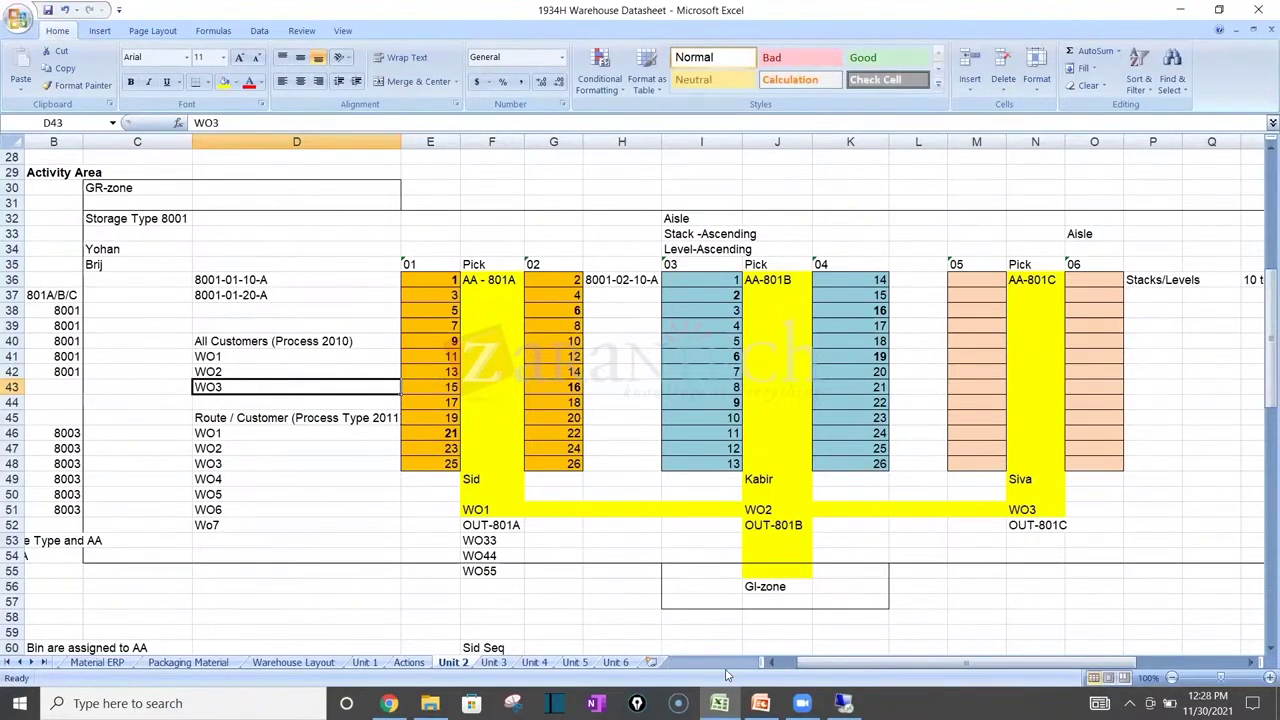
# Step: On the Unit 6 sheet, enter 1000, 2000, 3000, 4000, 5000, 6000, 7000 into J18:J24
pyautogui.click(614, 663)
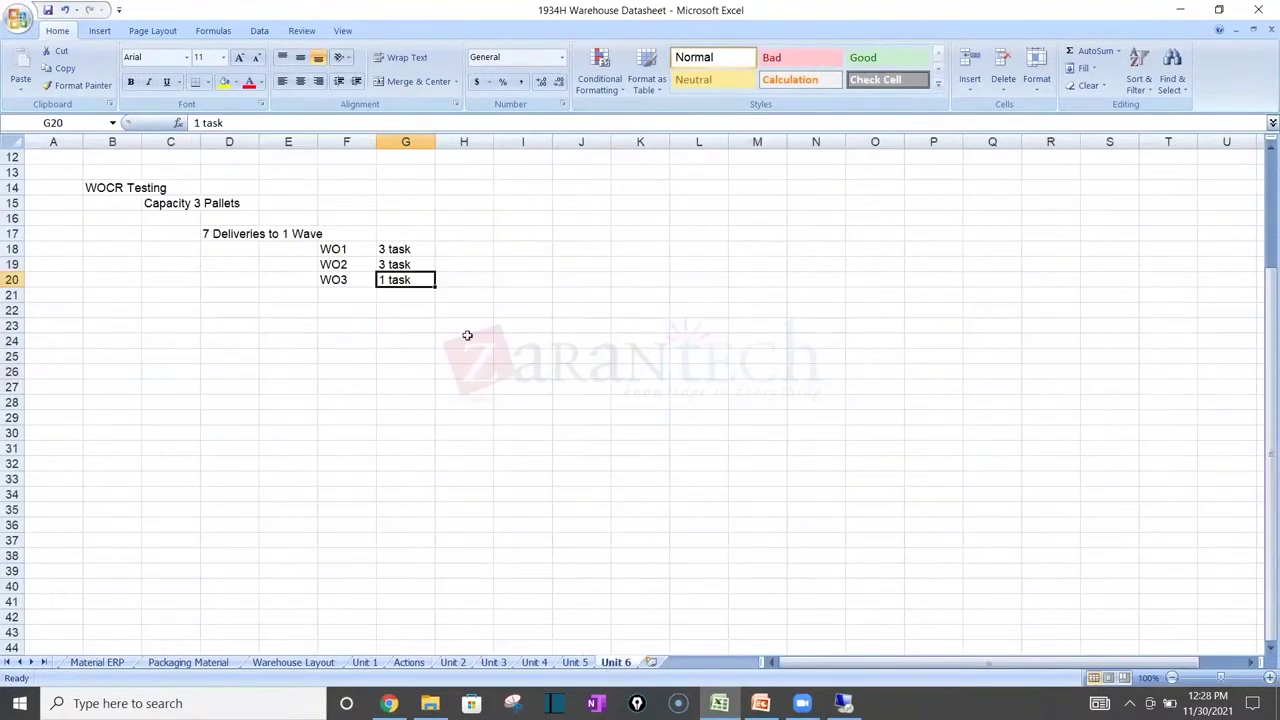
pyautogui.click(438, 252)
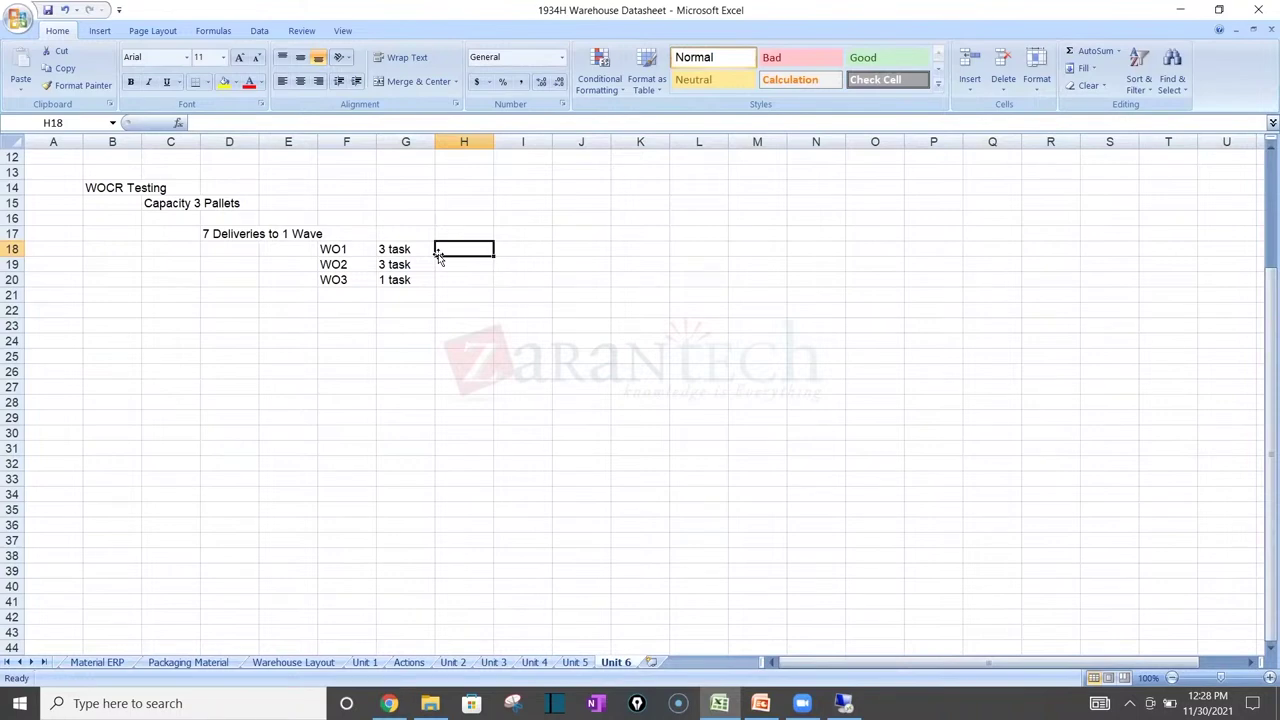
pyautogui.press('Right')
pyautogui.press('Right')
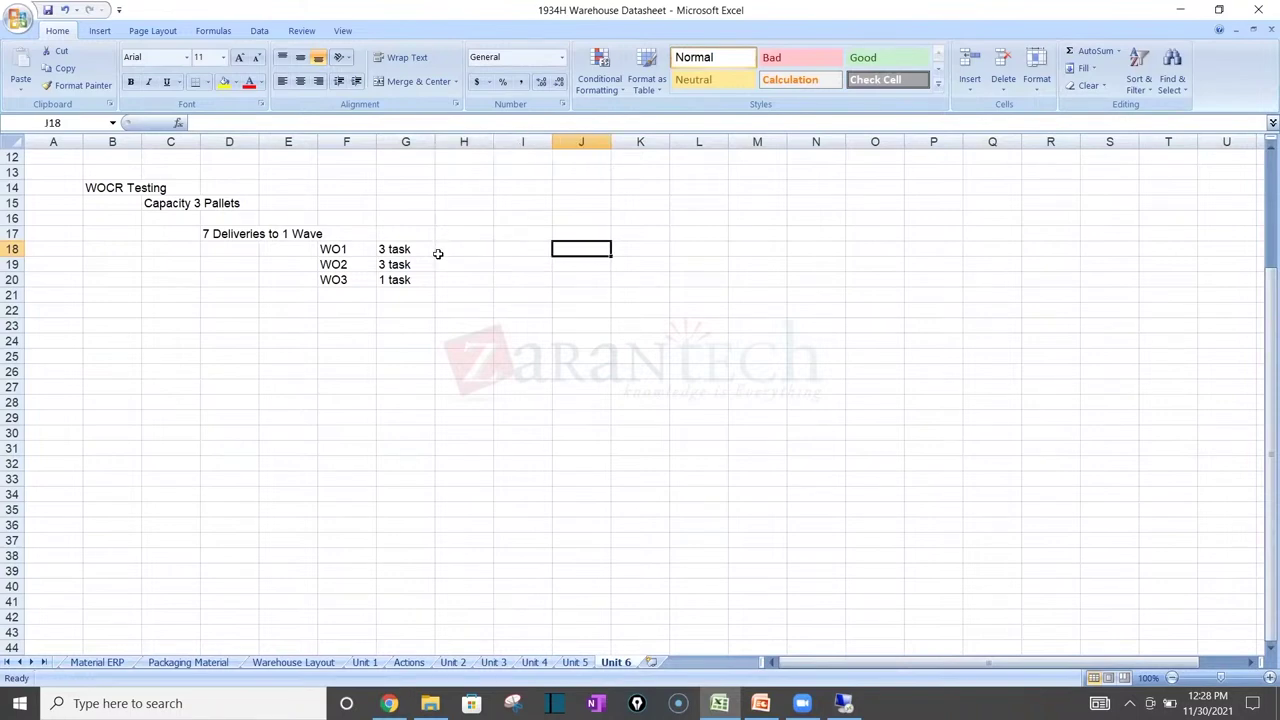
pyautogui.write('Deli')
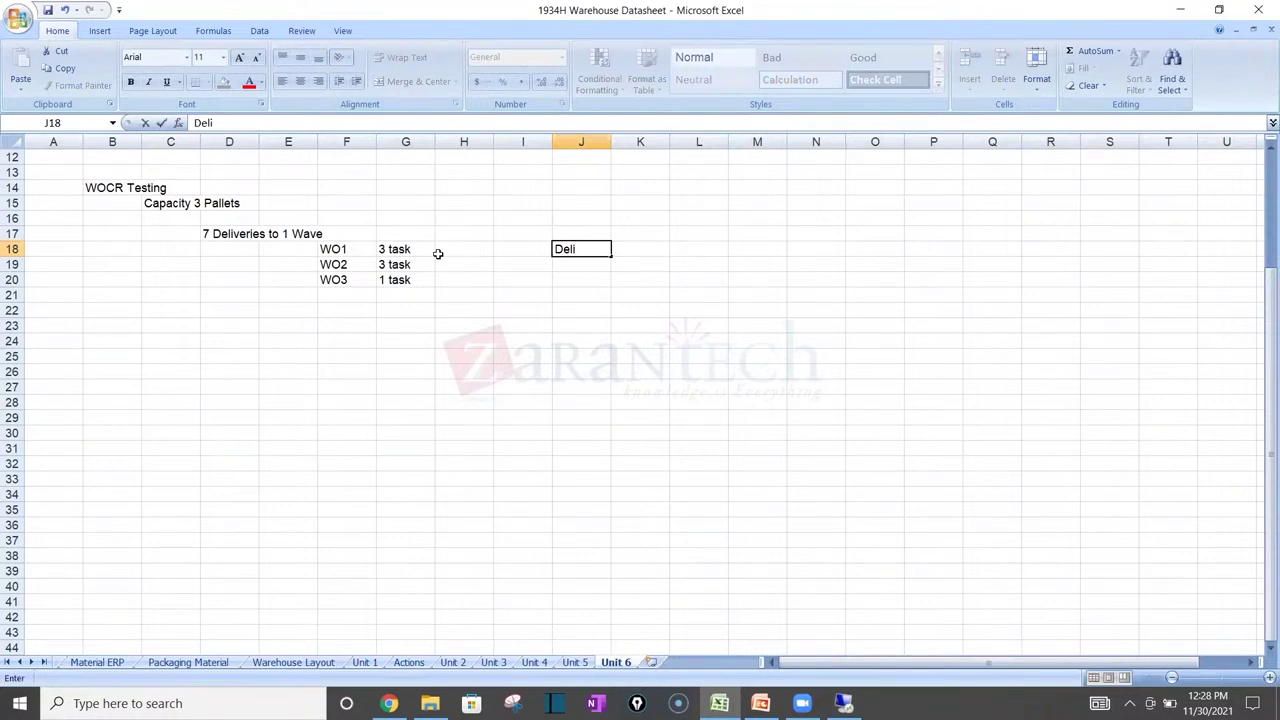
pyautogui.press('BackSpace')
pyautogui.write('1000')
pyautogui.press('BackSpace')
pyautogui.press('BackSpace')
pyautogui.press('BackSpace')
pyautogui.press('BackSpace')
pyautogui.press('BackSpace')
pyautogui.press('BackSpace')
pyautogui.press('BackSpace')
pyautogui.press('BackSpace')
pyautogui.write('1000')
pyautogui.press('Return')
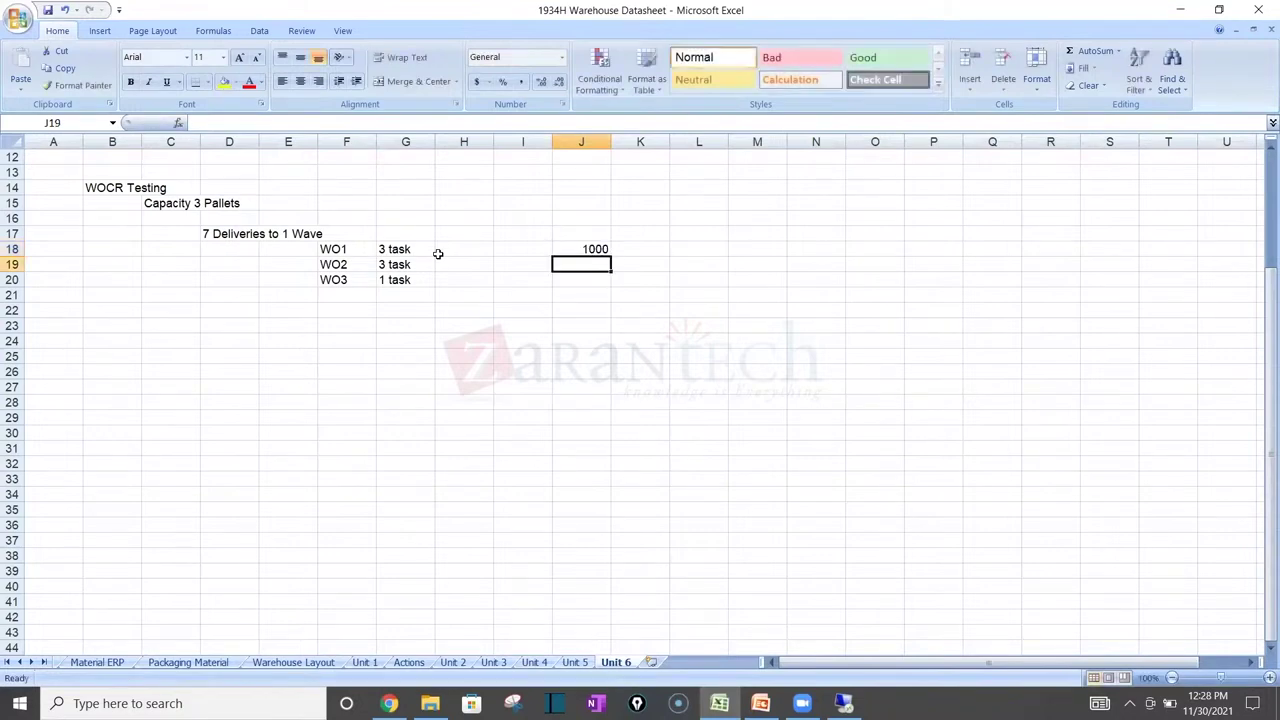
pyautogui.write('20000')
pyautogui.press('BackSpace')
pyautogui.press('Return')
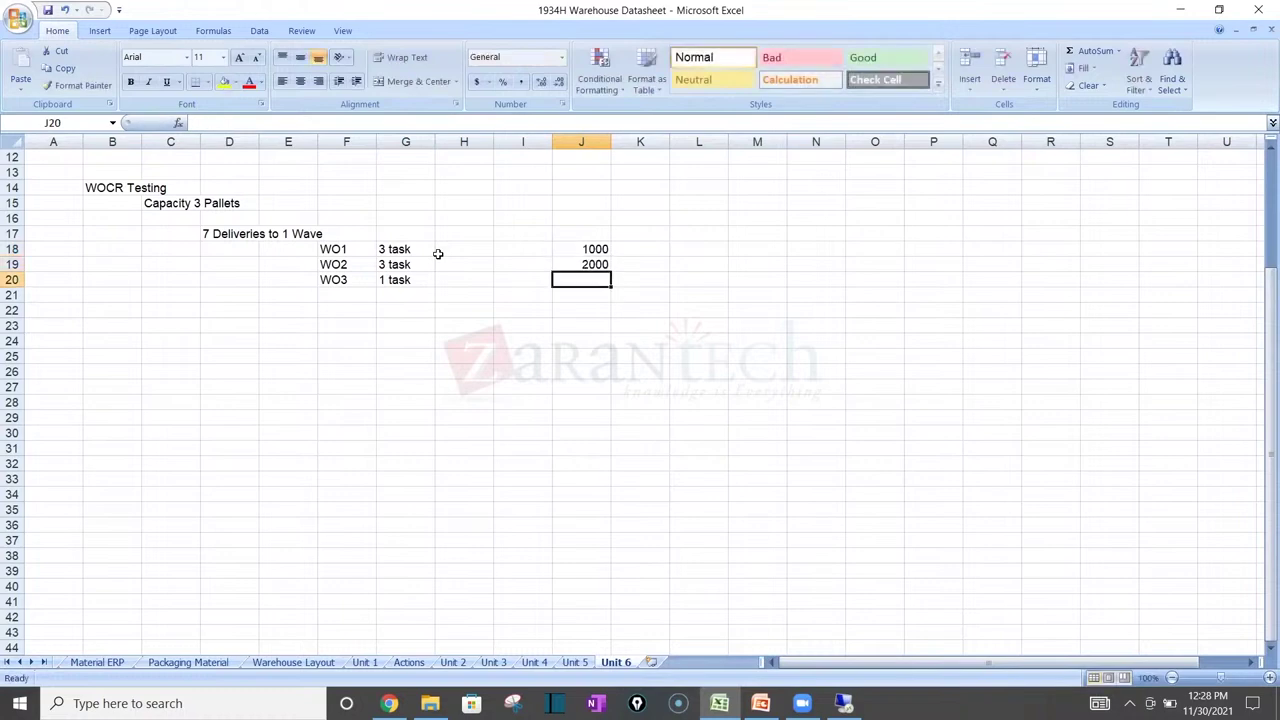
pyautogui.write('3000')
pyautogui.press('Return')
pyautogui.write('4000')
pyautogui.press('Return')
pyautogui.write('5000')
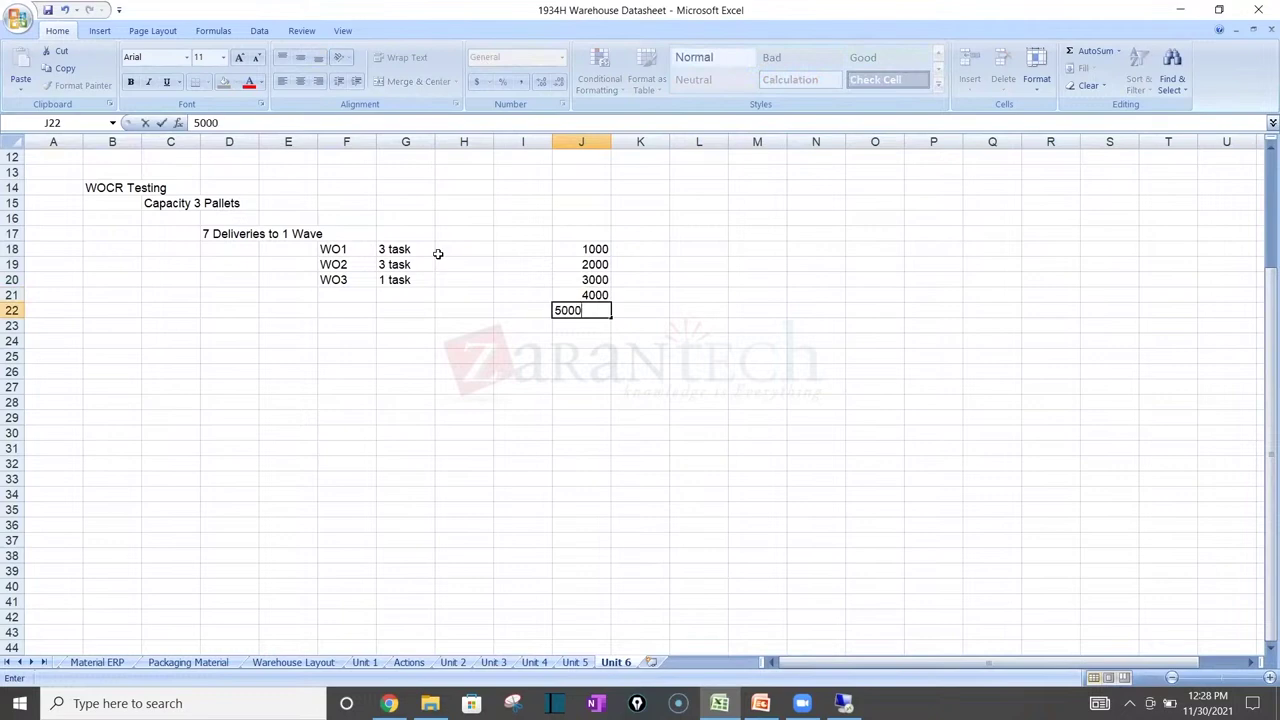
pyautogui.press('Return')
pyautogui.write('6000')
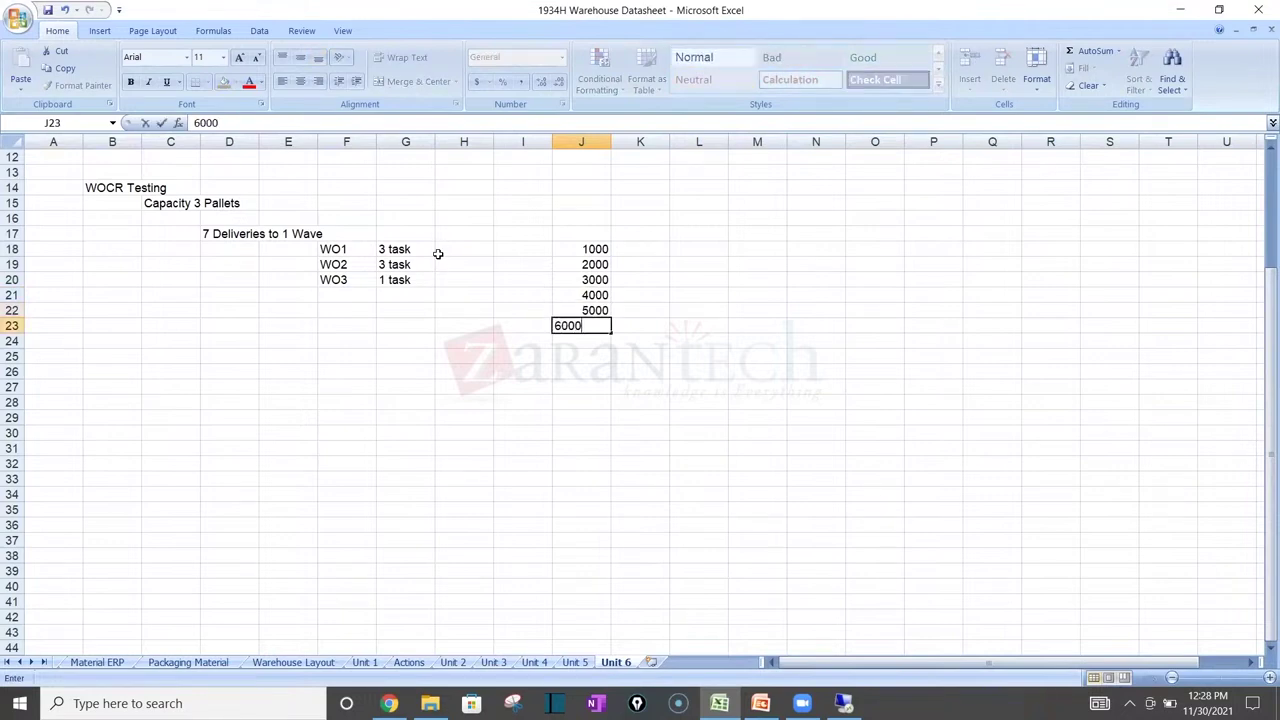
pyautogui.press('Return')
pyautogui.write('7000')
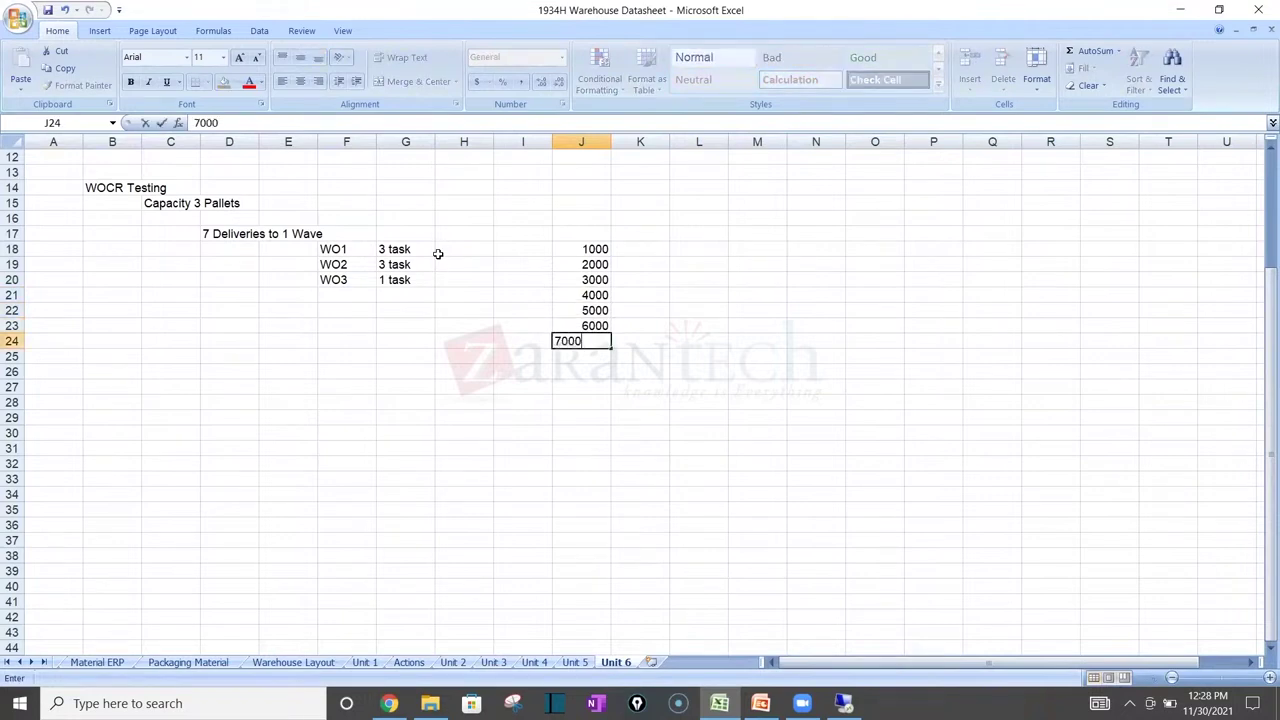
pyautogui.press('Return')
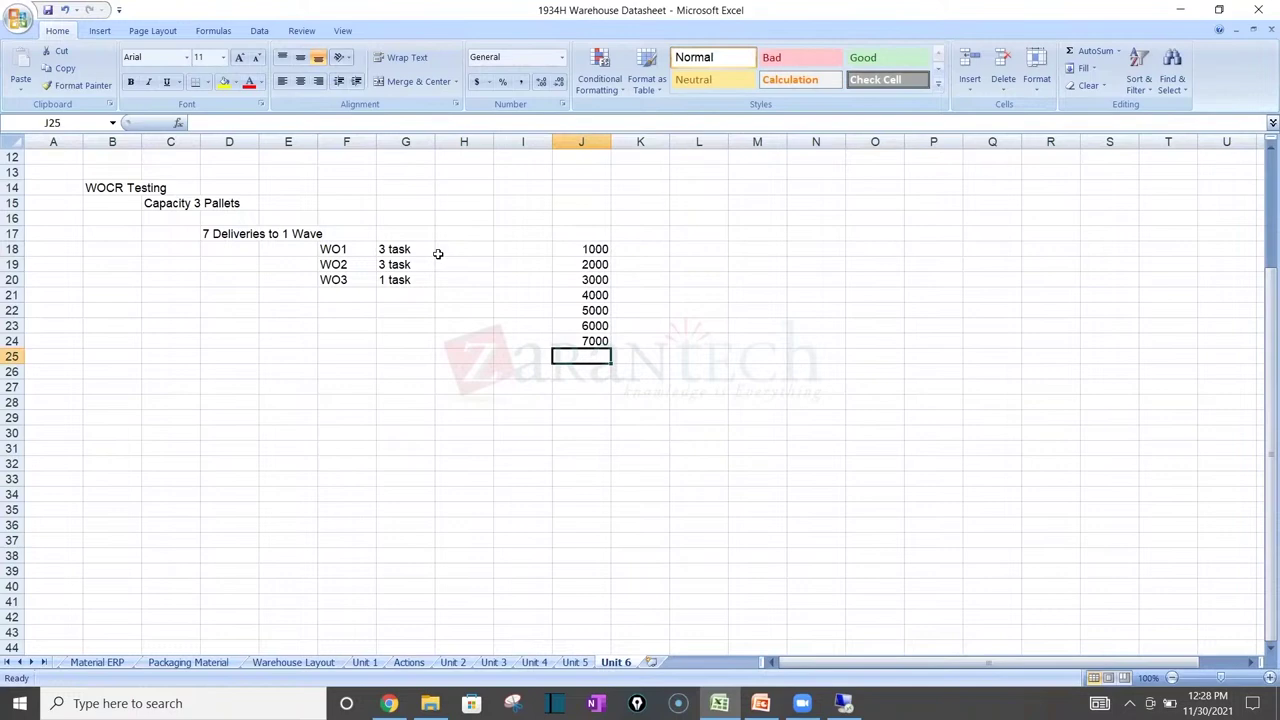
# Step: Head the delivery column with 'Deliveries' in cell J17
pyautogui.click(592, 228)
pyautogui.write('Del')
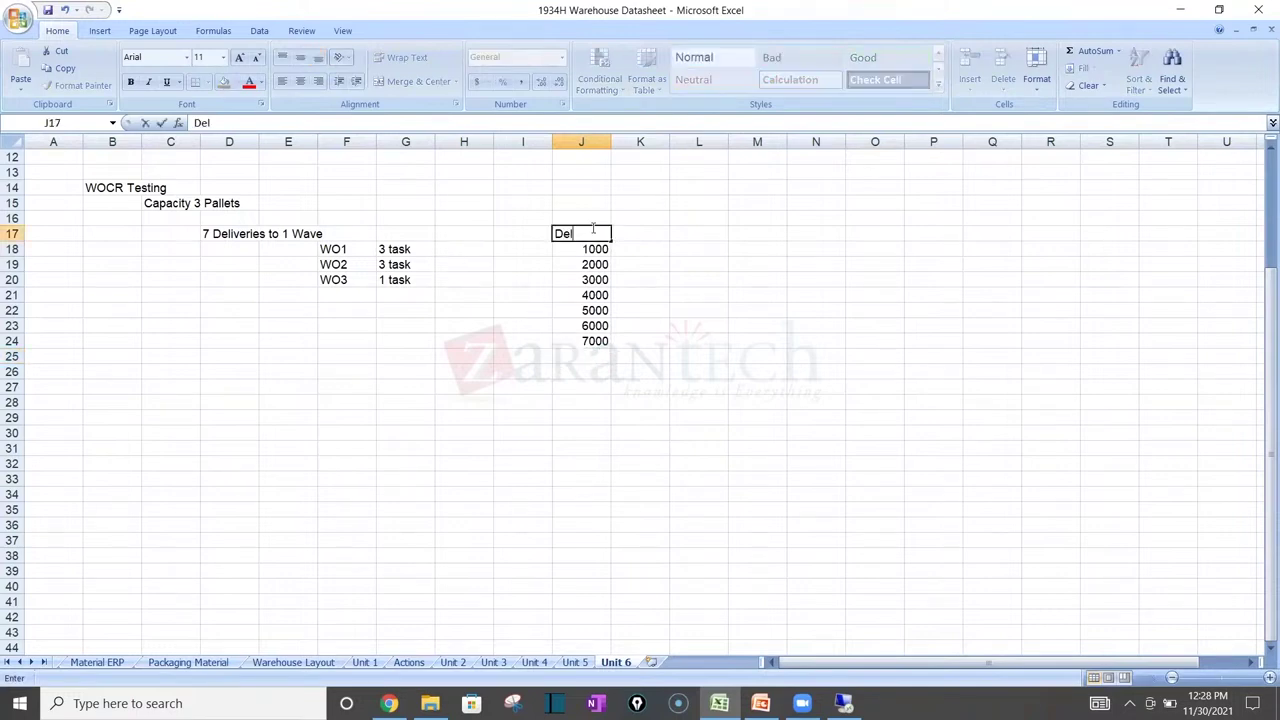
pyautogui.write('iveries')
pyautogui.press('Return')
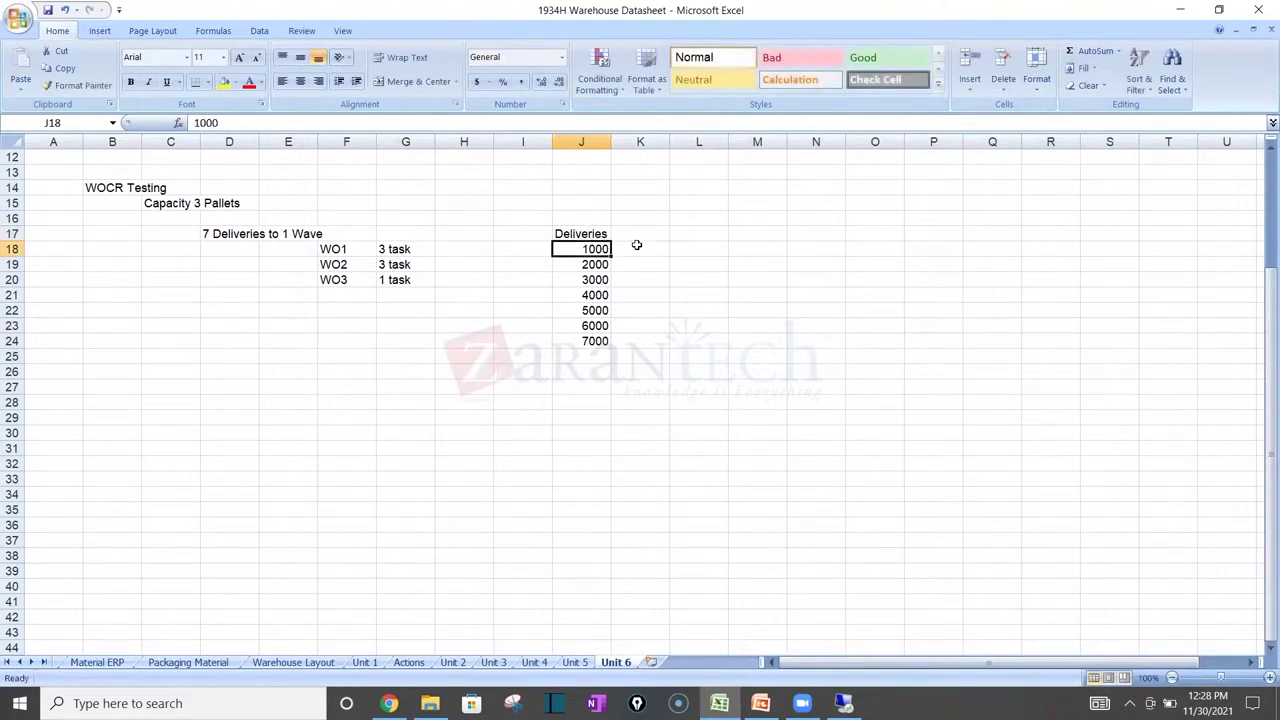
pyautogui.click(640, 249)
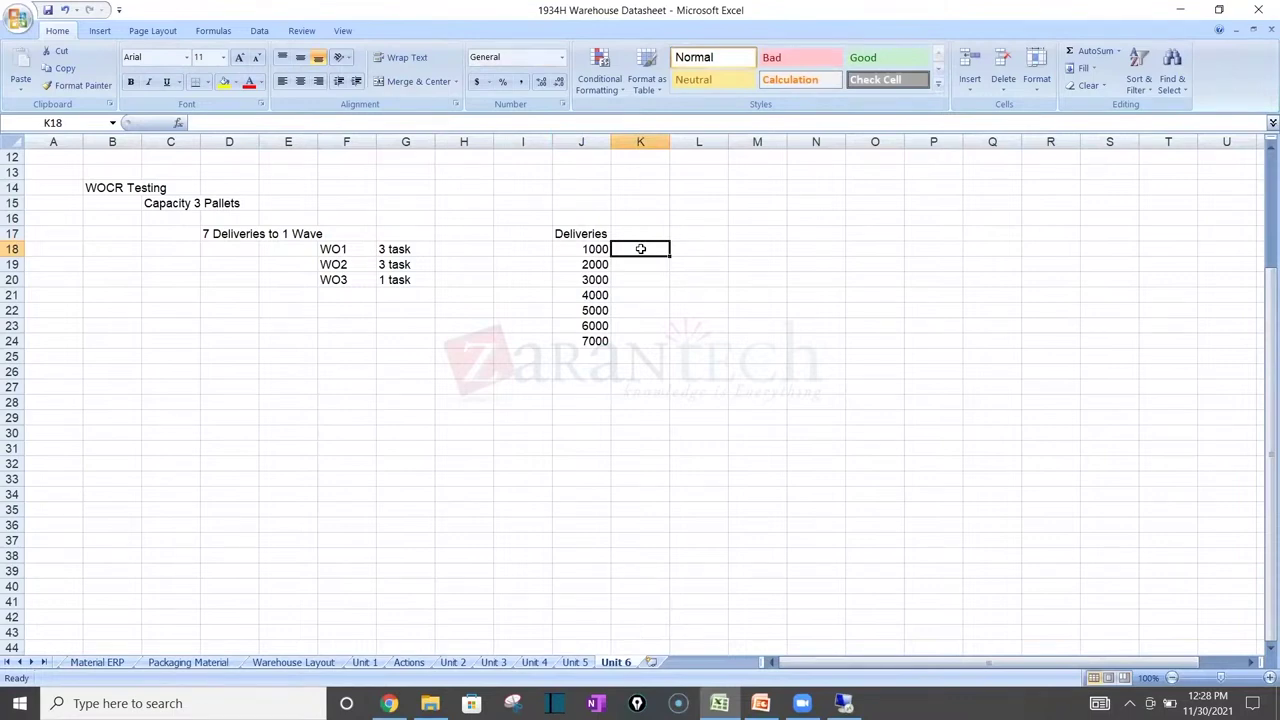
# Step: Type Task1, Task 2, Task 3 through Task 7 into K18:K24 beside the deliveries
pyautogui.write('Tas')
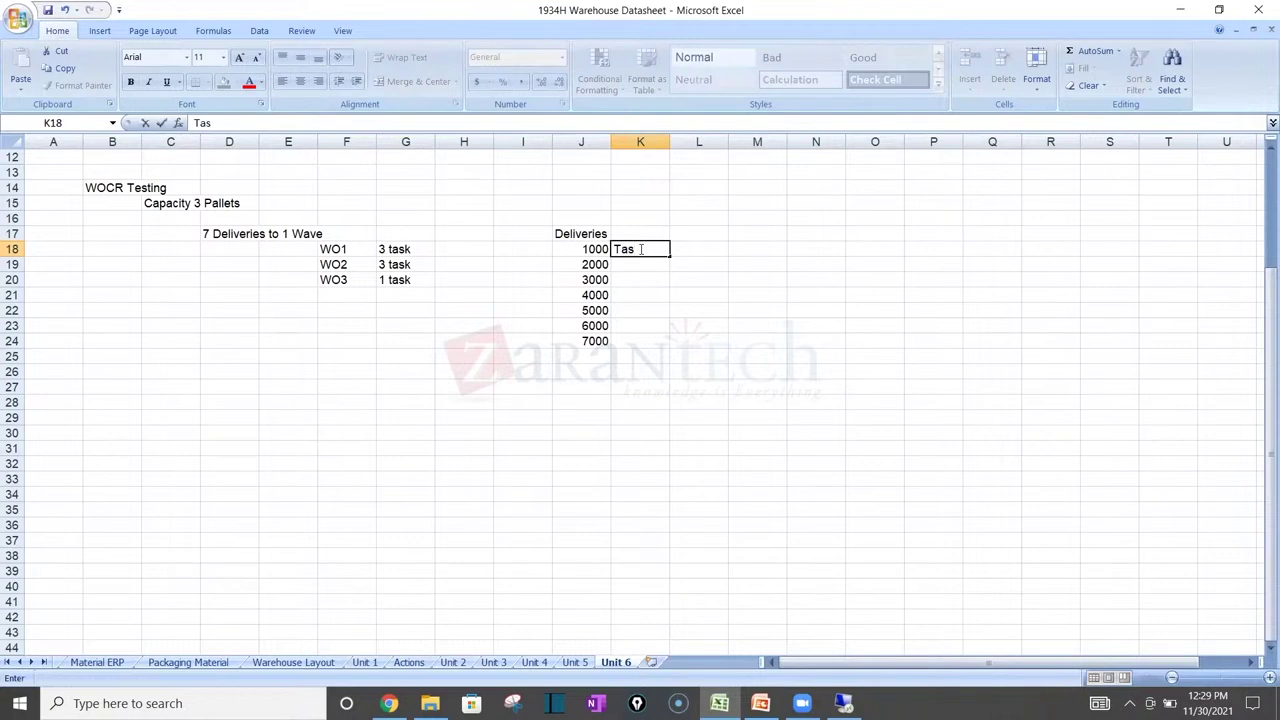
pyautogui.write('k1')
pyautogui.press('Return')
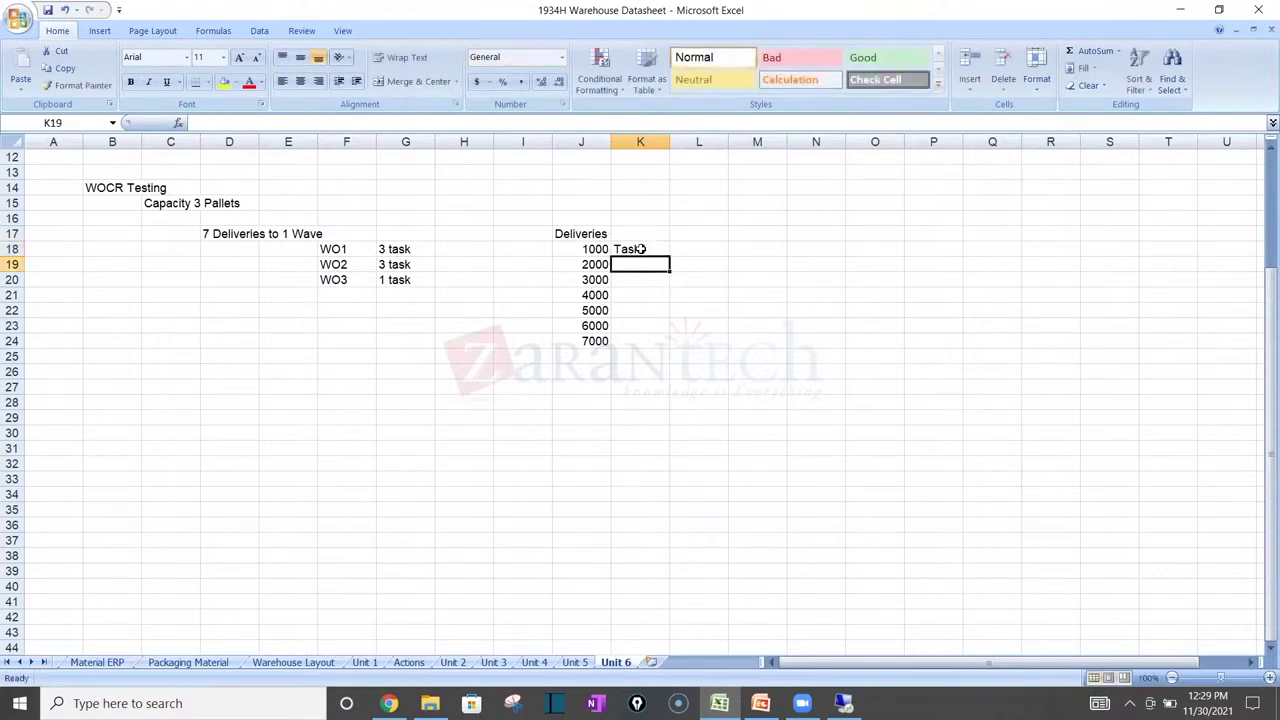
pyautogui.write('Task 2')
pyautogui.press('Return')
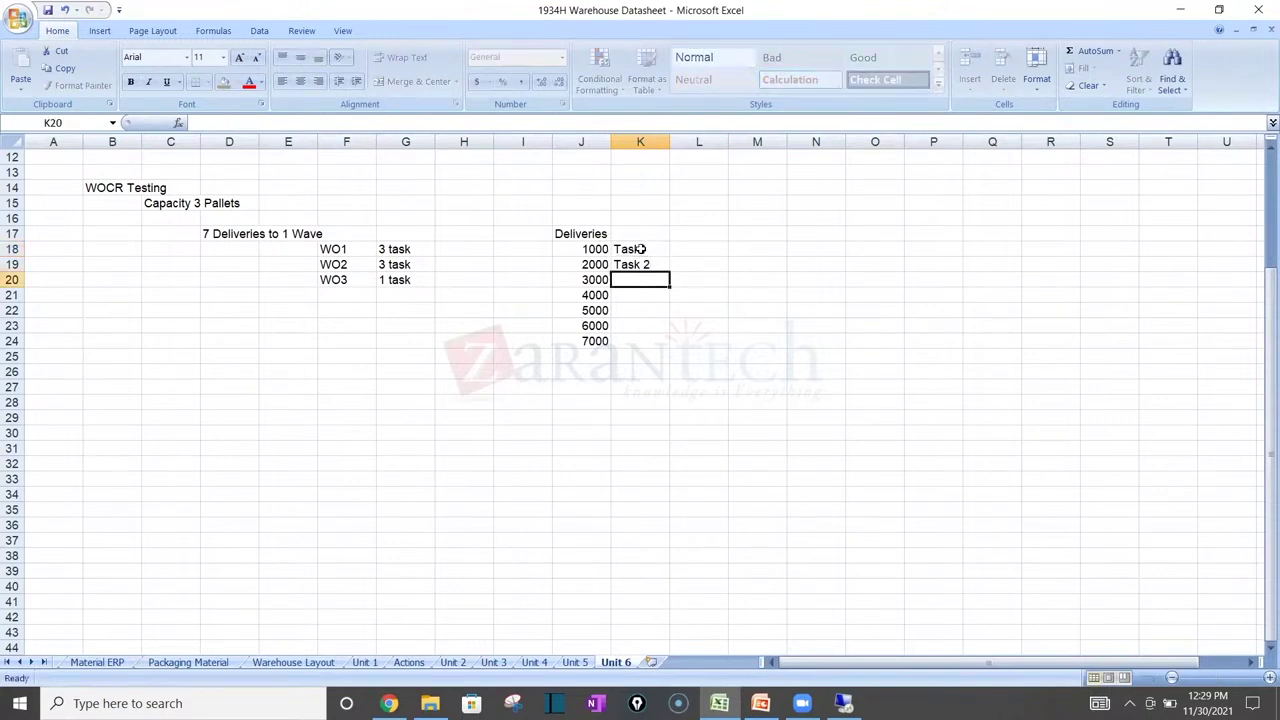
pyautogui.write('Task 3')
pyautogui.press('Return')
pyautogui.write('Task 4')
pyautogui.press('Return')
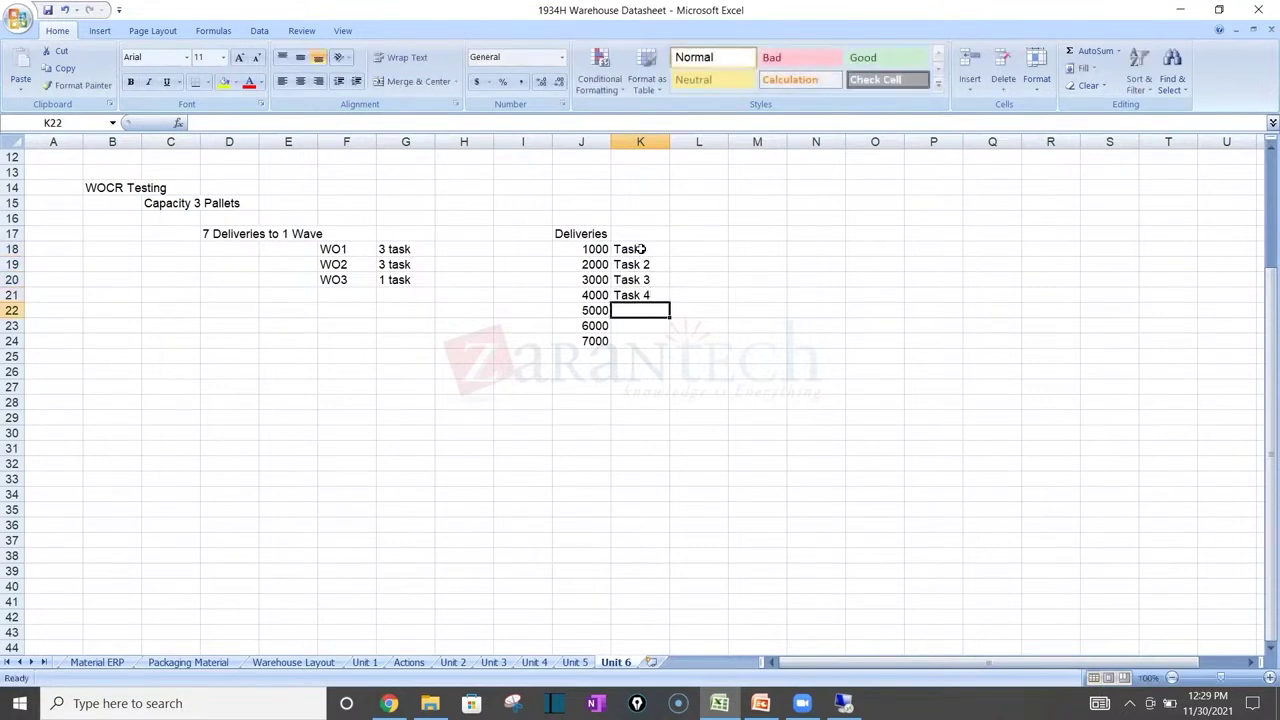
pyautogui.write('Task 5')
pyautogui.press('Return')
pyautogui.write('Task 5')
pyautogui.press('BackSpace')
pyautogui.write('6')
pyautogui.press('Return')
pyautogui.write('Task')
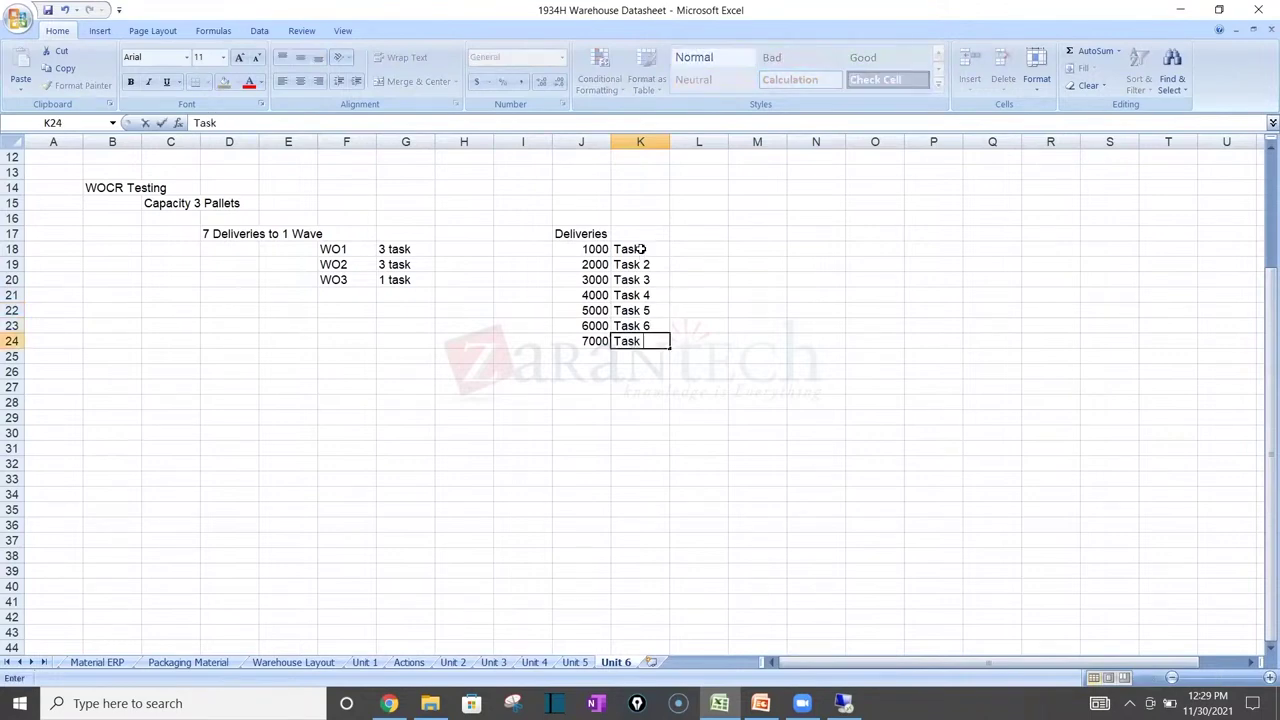
pyautogui.write(' 7')
pyautogui.press('Return')
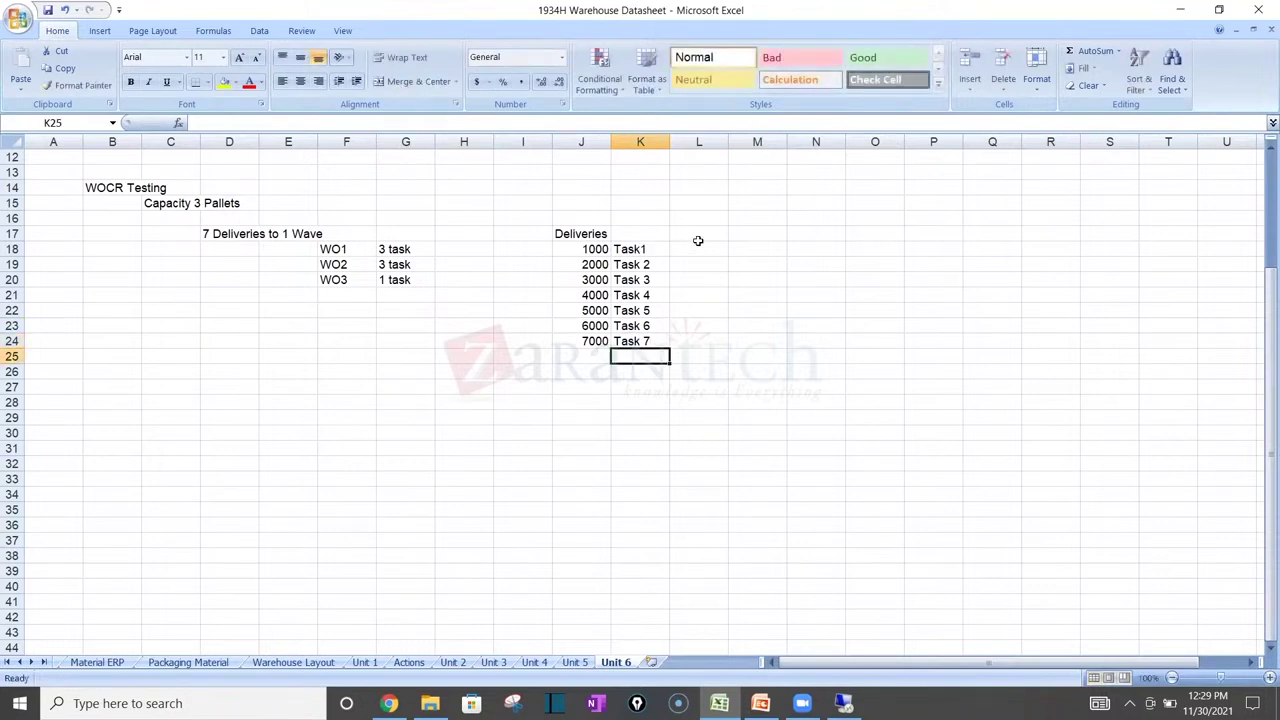
pyautogui.click(699, 245)
pyautogui.click(714, 233)
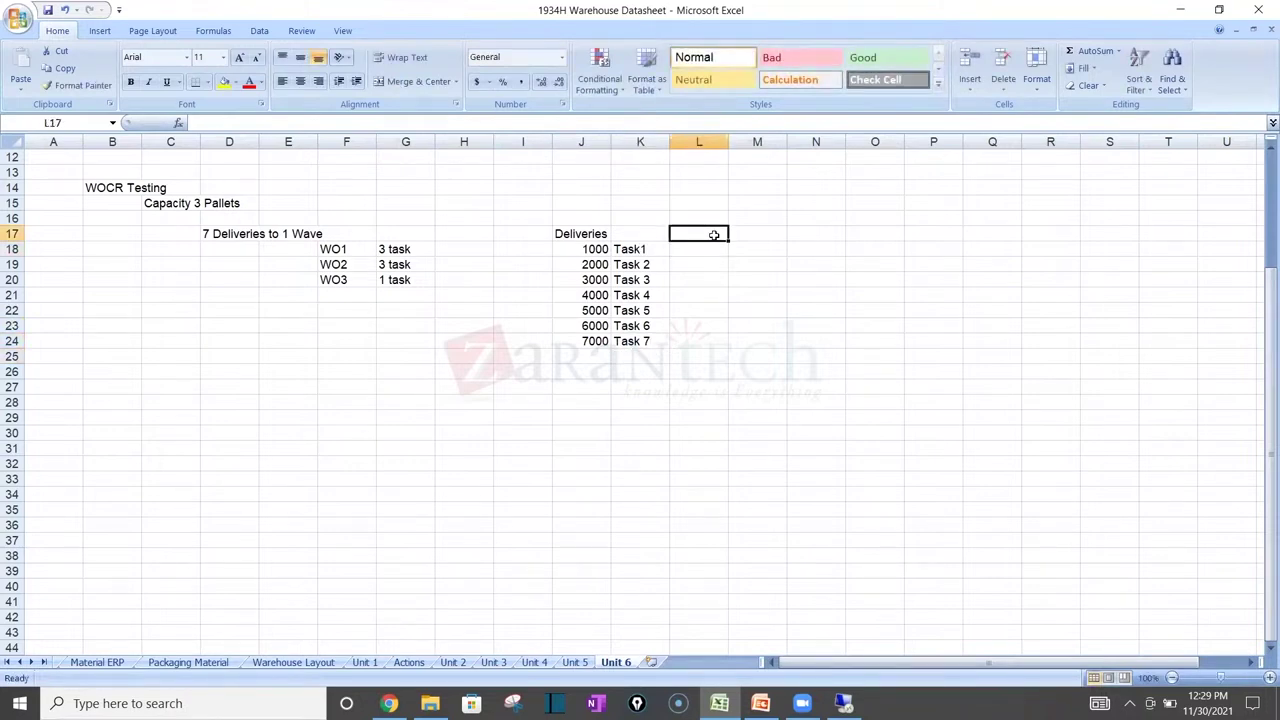
# Step: Add a 'Warehouse order' heading in L17 and assign WO1 to deliveries 1000, 2000 and 3000
pyautogui.write('Warehouse ')
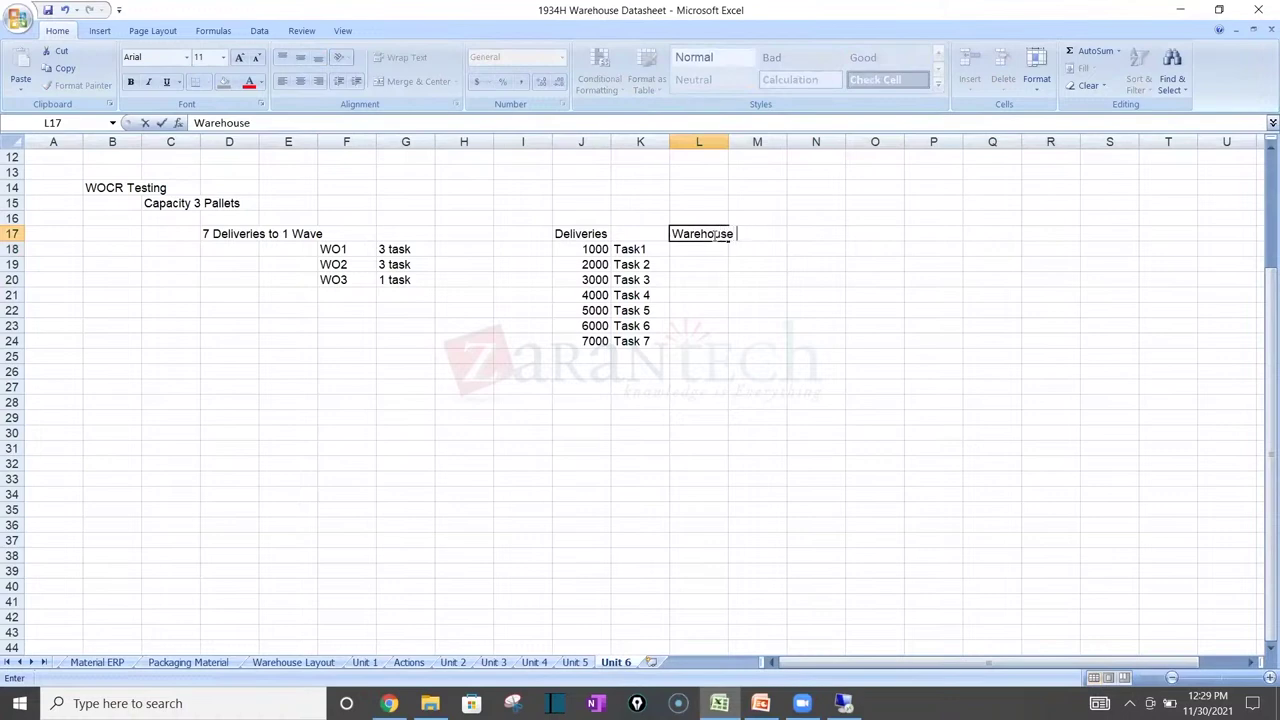
pyautogui.write('order')
pyautogui.press('Return')
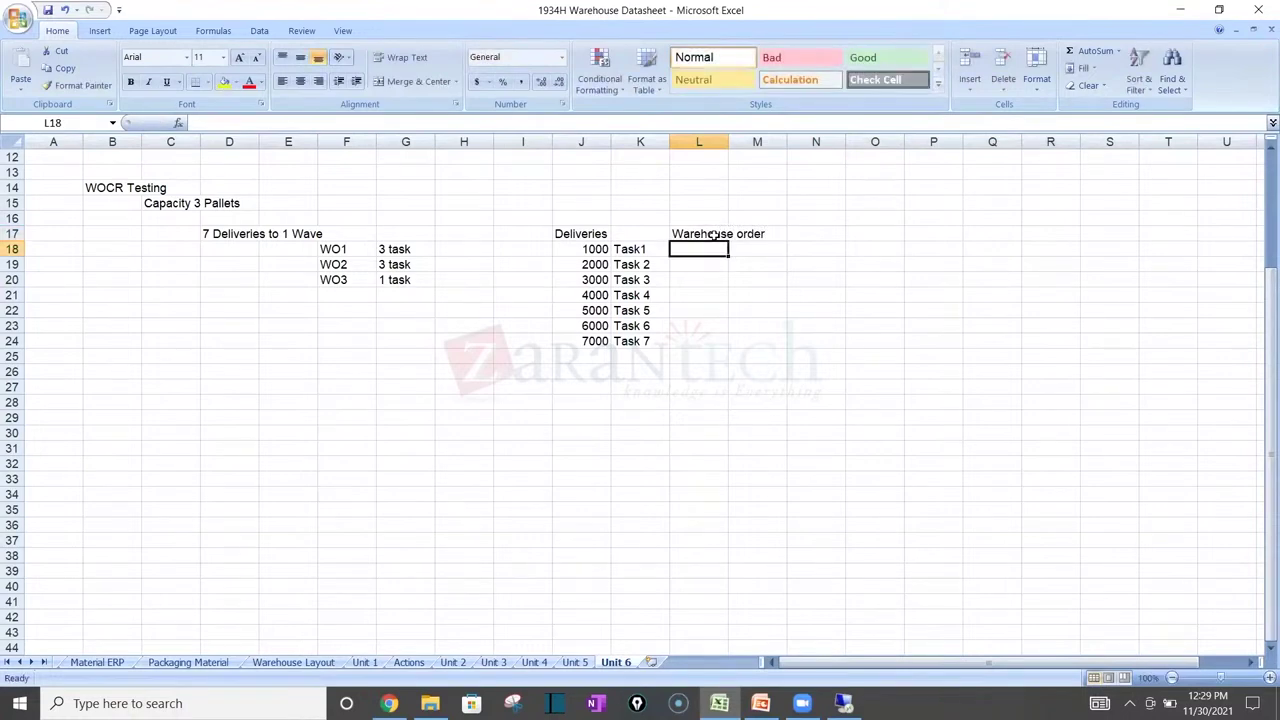
pyautogui.write('WO1')
pyautogui.press('Return')
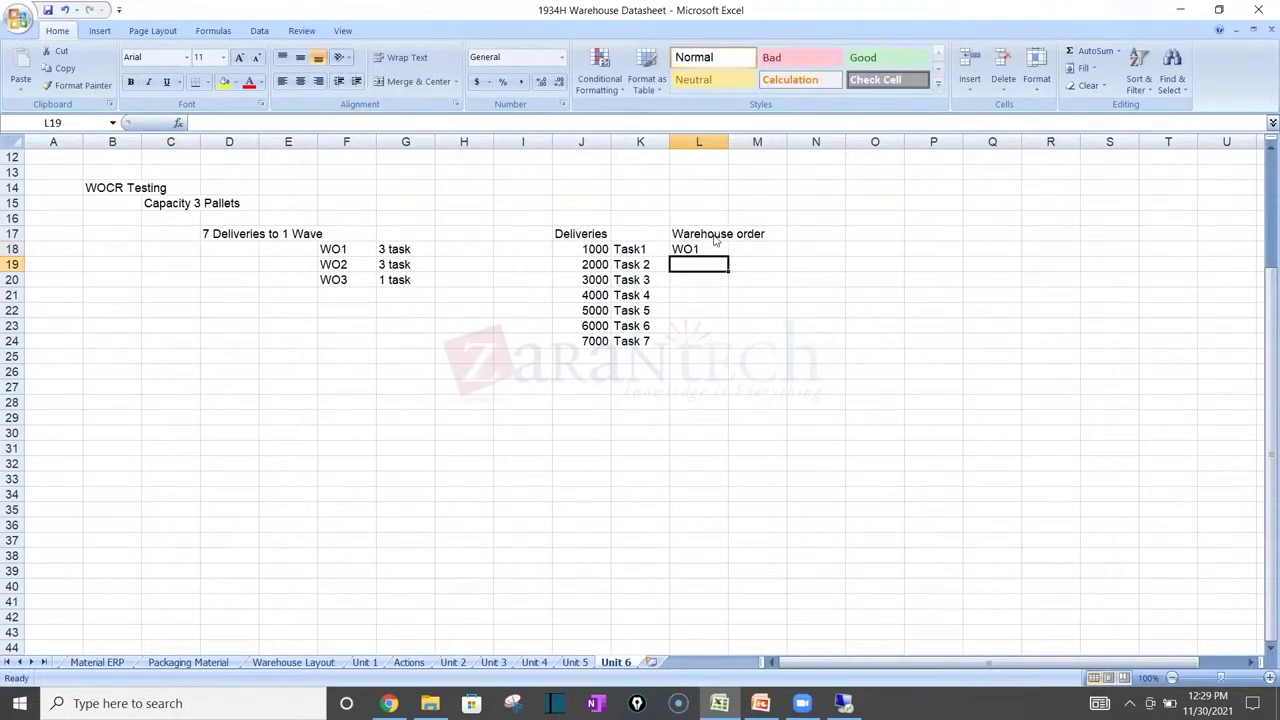
pyautogui.write('WO')
pyautogui.press('BackSpace')
pyautogui.write('2')
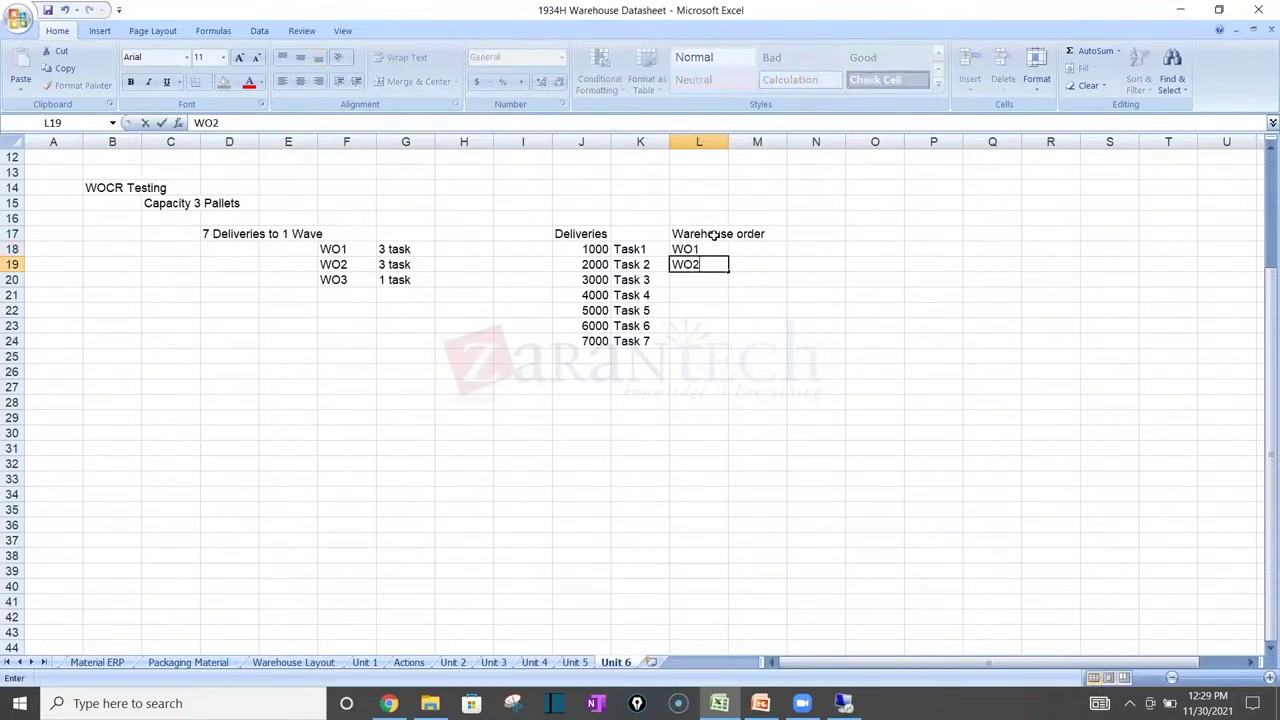
pyautogui.press('Return')
pyautogui.press('Up')
pyautogui.write('WO1')
pyautogui.press('Return')
pyautogui.write('WO2')
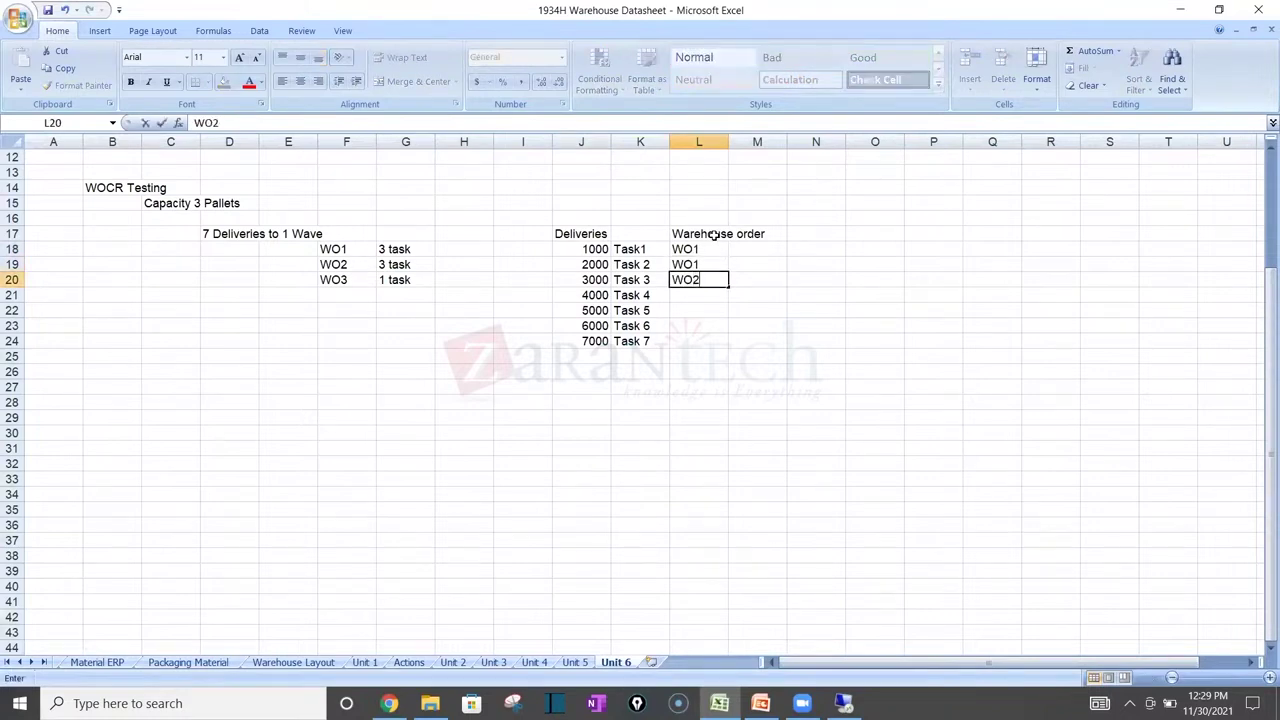
pyautogui.press('BackSpace')
pyautogui.write('1')
pyautogui.press('Return')
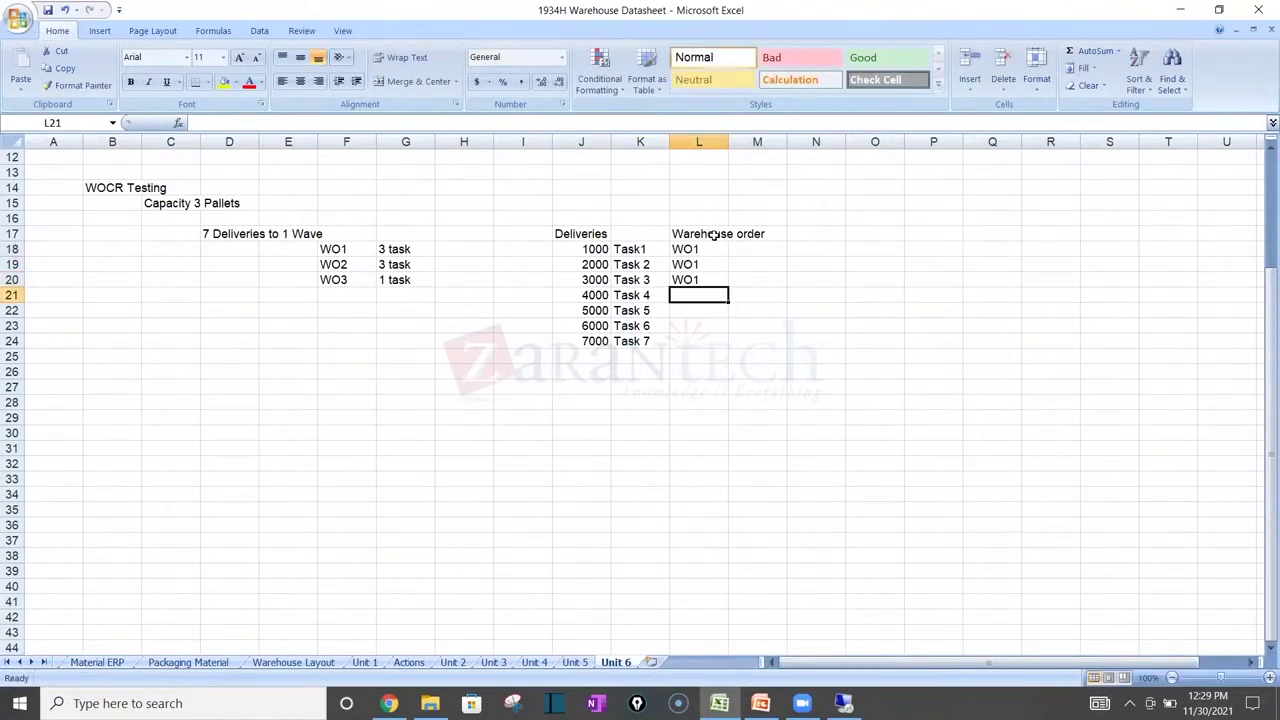
# Step: Assign WO2 to deliveries 4000–6000 and W03 to 7000, then enter 1 beside delivery 4000
pyautogui.write('WO2')
pyautogui.press('Return')
pyautogui.write('WO2')
pyautogui.press('Return')
pyautogui.write('WO2')
pyautogui.press('BackSpace')
pyautogui.press('BackSpace')
pyautogui.write('O2')
pyautogui.press('Return')
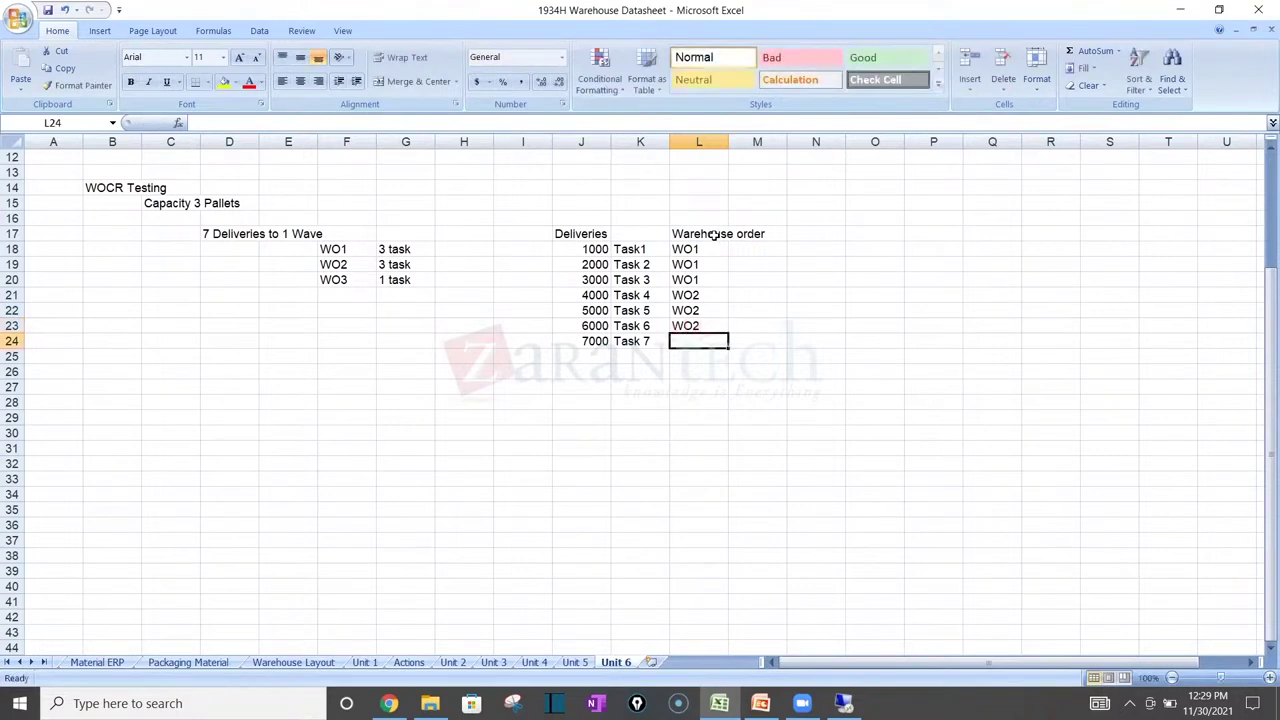
pyautogui.write('W03')
pyautogui.press('Return')
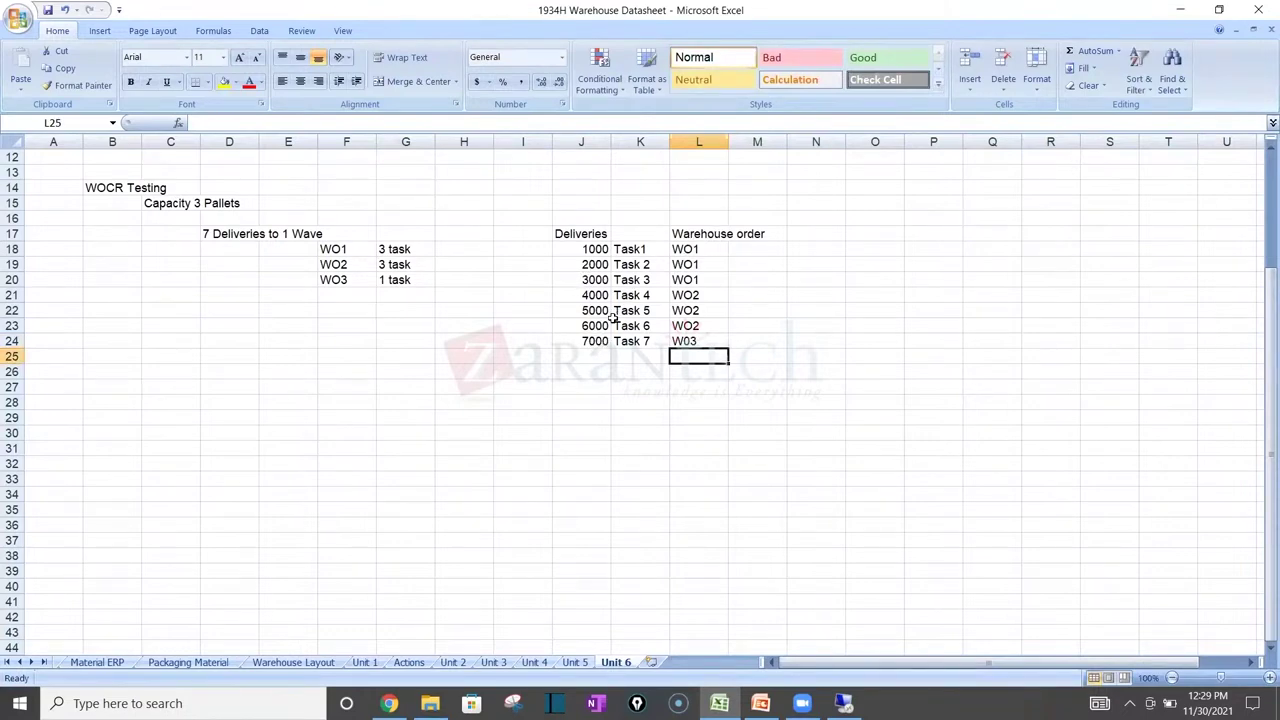
pyautogui.click(537, 291)
pyautogui.write('1')
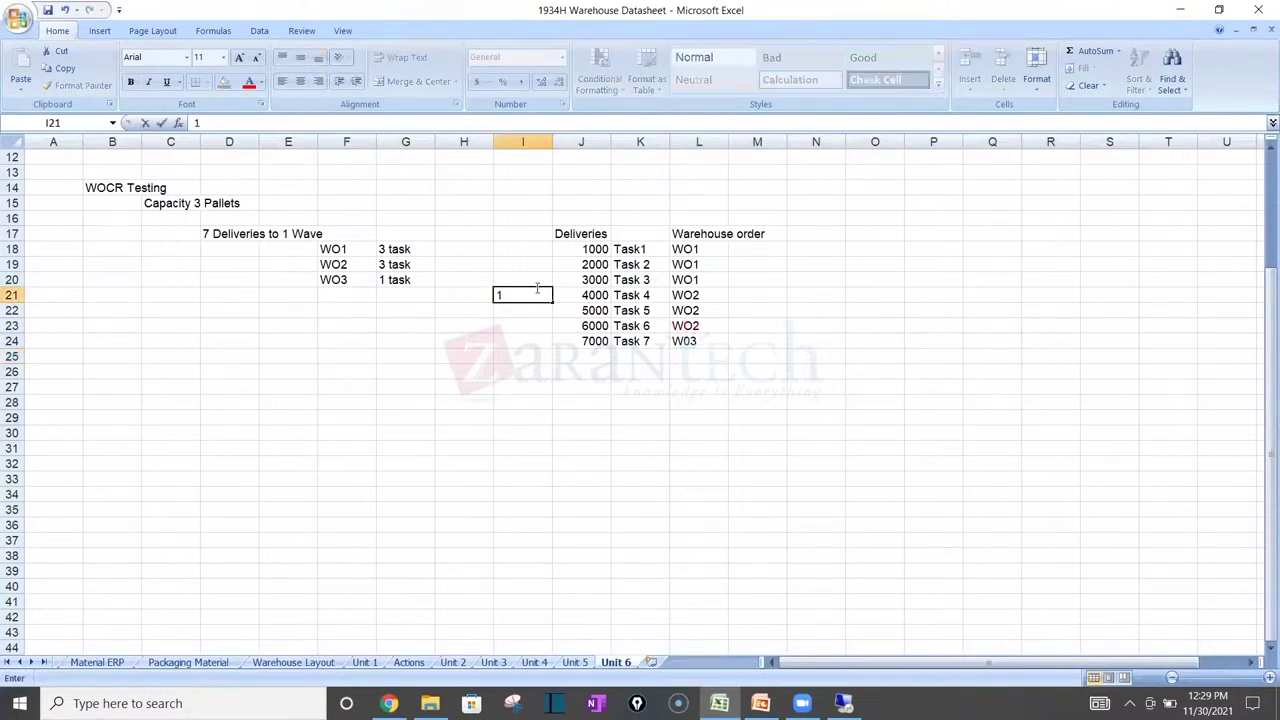
# Step: Head column I with 'Priority' in I17 and mark delivery 6000 with priority 1
pyautogui.click(511, 233)
pyautogui.write('Priority')
pyautogui.press('Return')
pyautogui.press('Down')
pyautogui.press('Down')
pyautogui.press('Down')
pyautogui.press('Down')
pyautogui.press('Down')
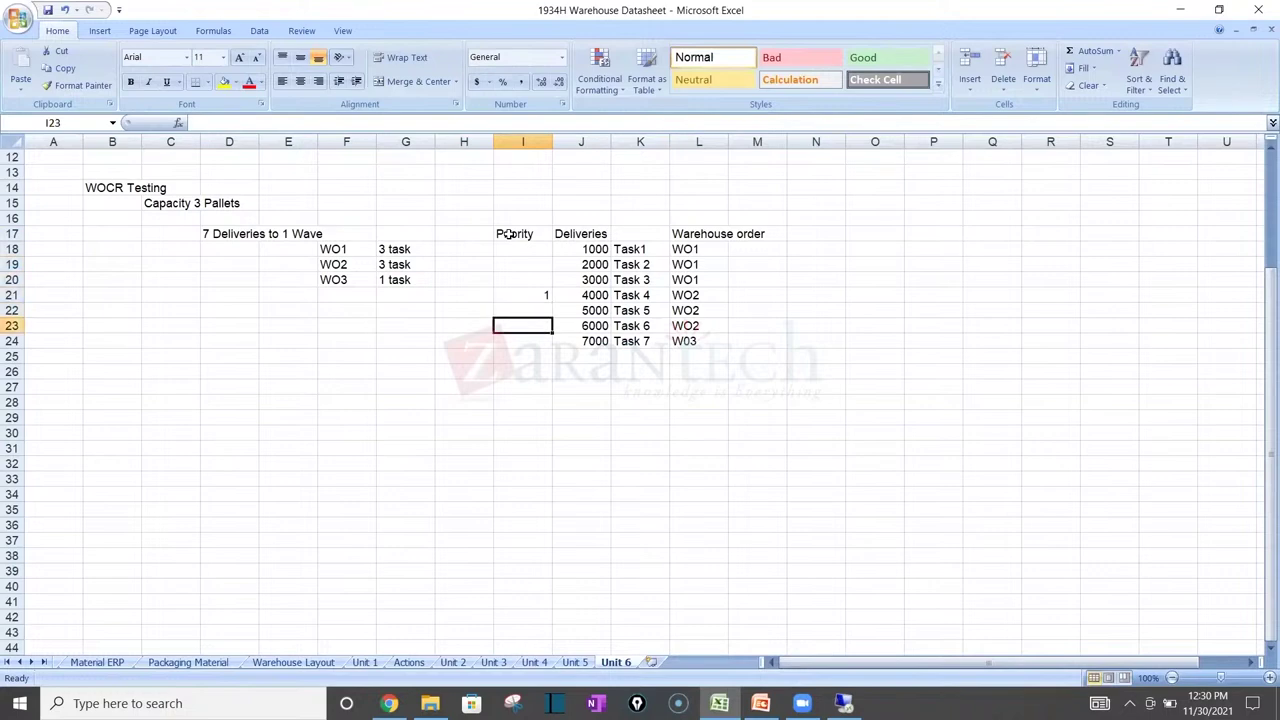
pyautogui.write('3')
pyautogui.write('1')
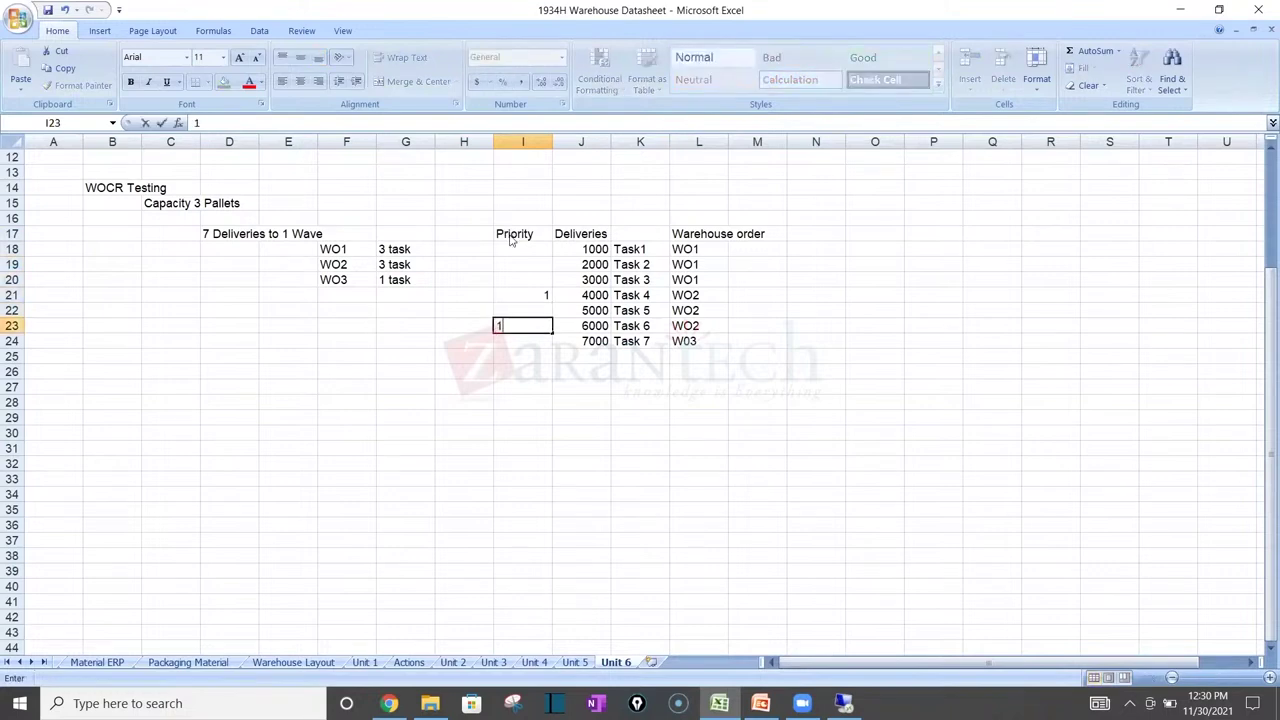
pyautogui.press('Return')
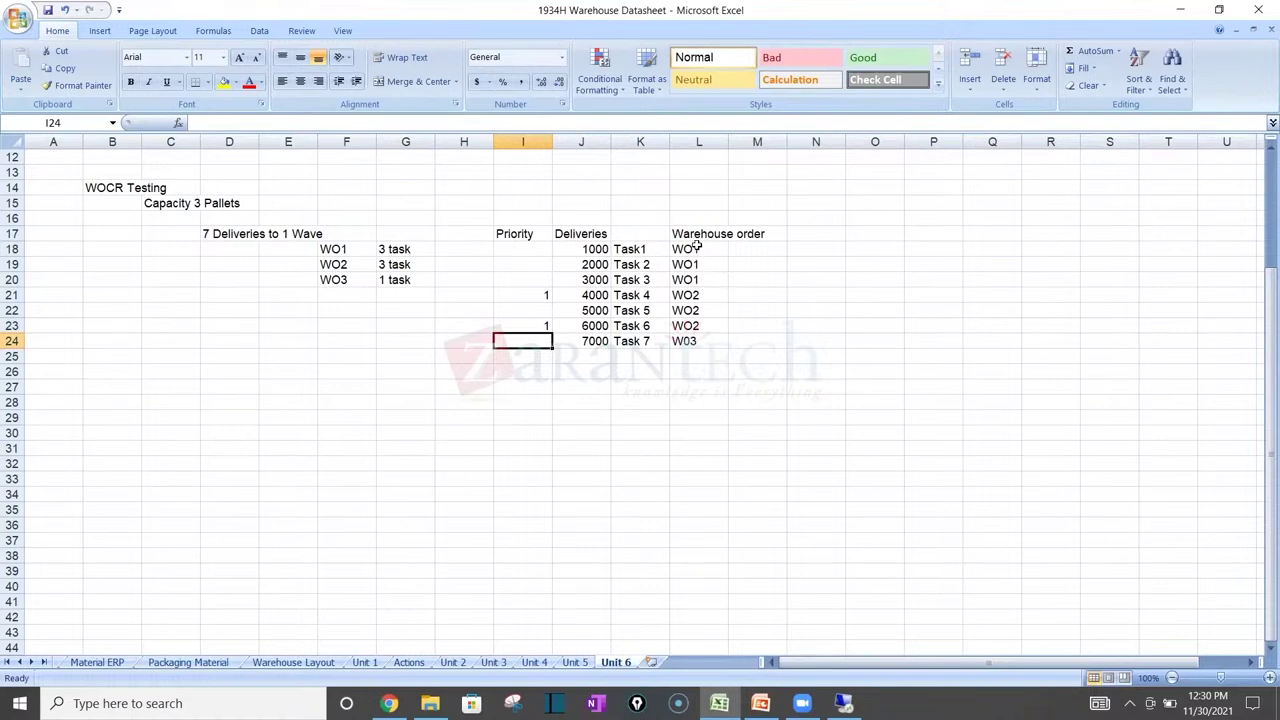
pyautogui.click(643, 233)
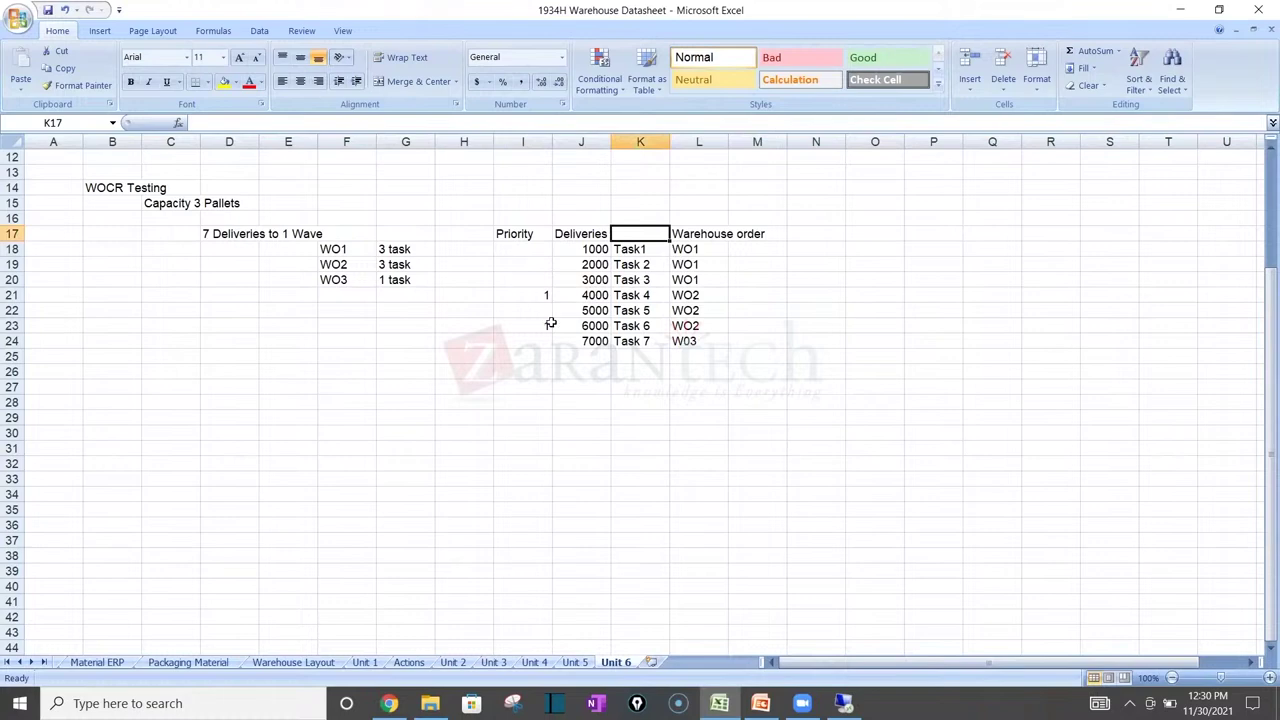
pyautogui.click(818, 246)
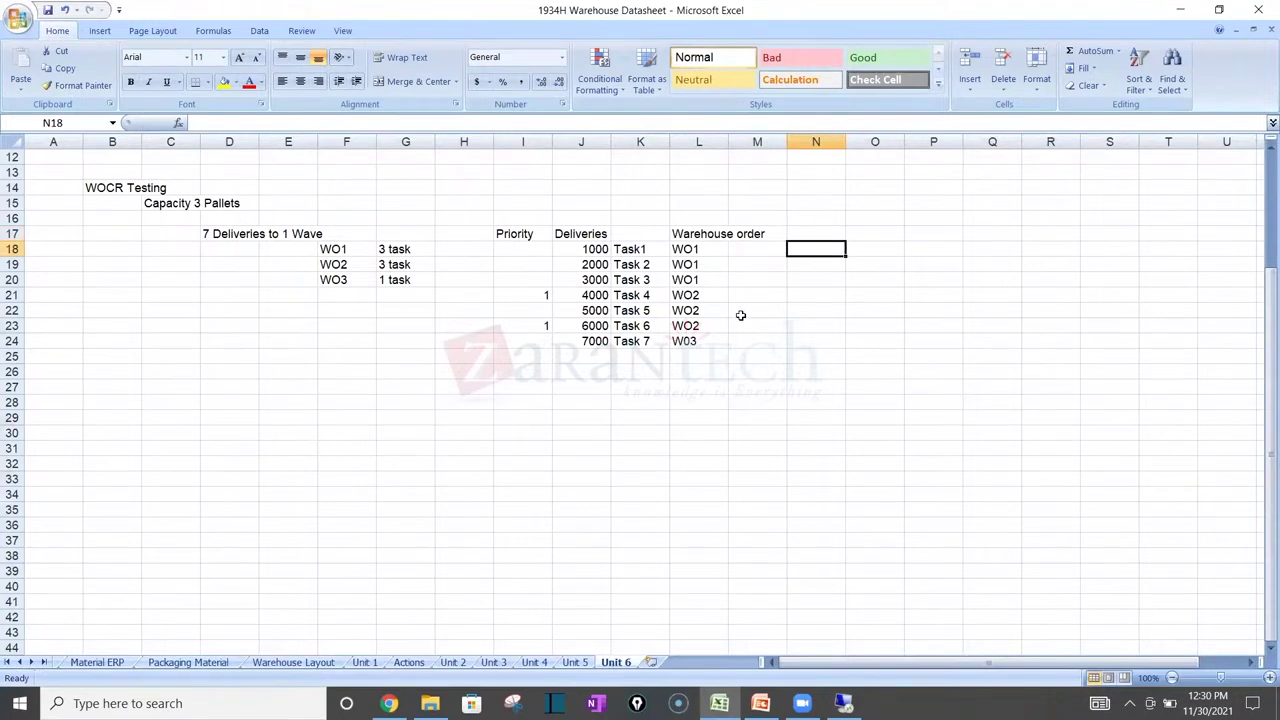
# Step: List Task 4, Task 6, Task 1, Task 2, Task 3 and Task 7 down column K from K27
pyautogui.write('Tas')
pyautogui.press('BackSpace')
pyautogui.press('BackSpace')
pyautogui.press('BackSpace')
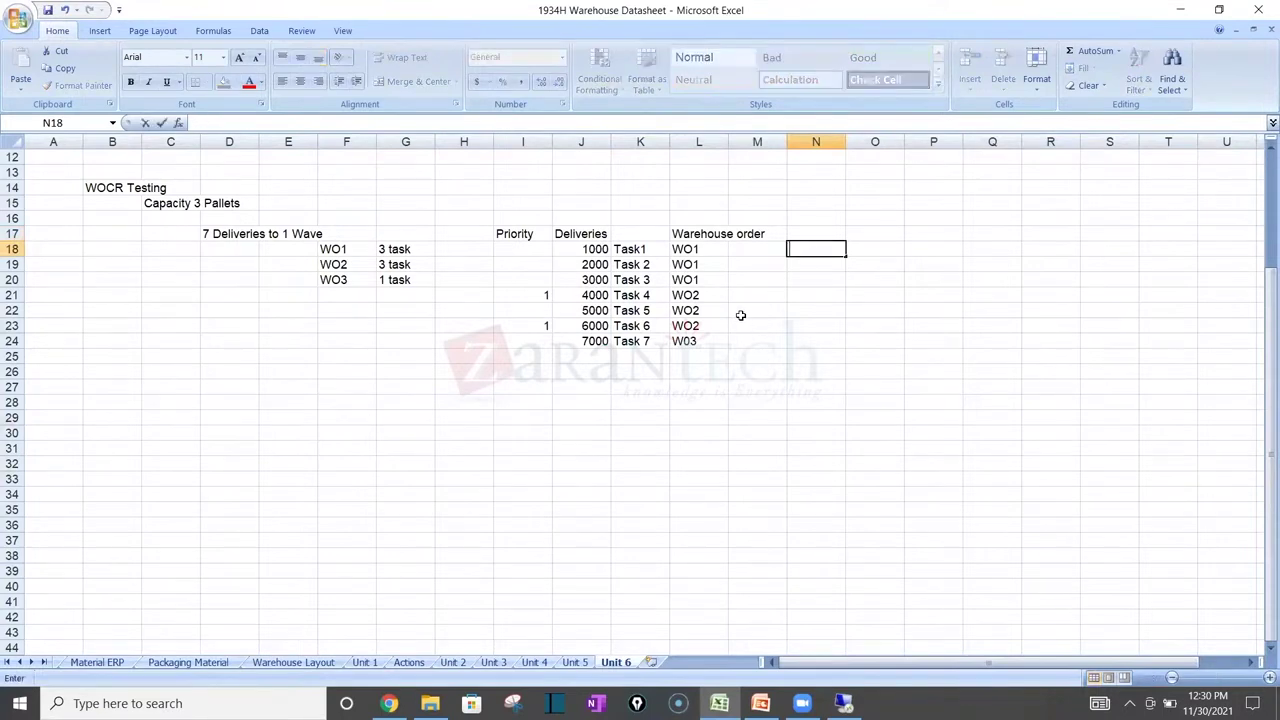
pyautogui.click(662, 386)
pyautogui.write('R')
pyautogui.press('BackSpace')
pyautogui.write('Task 4')
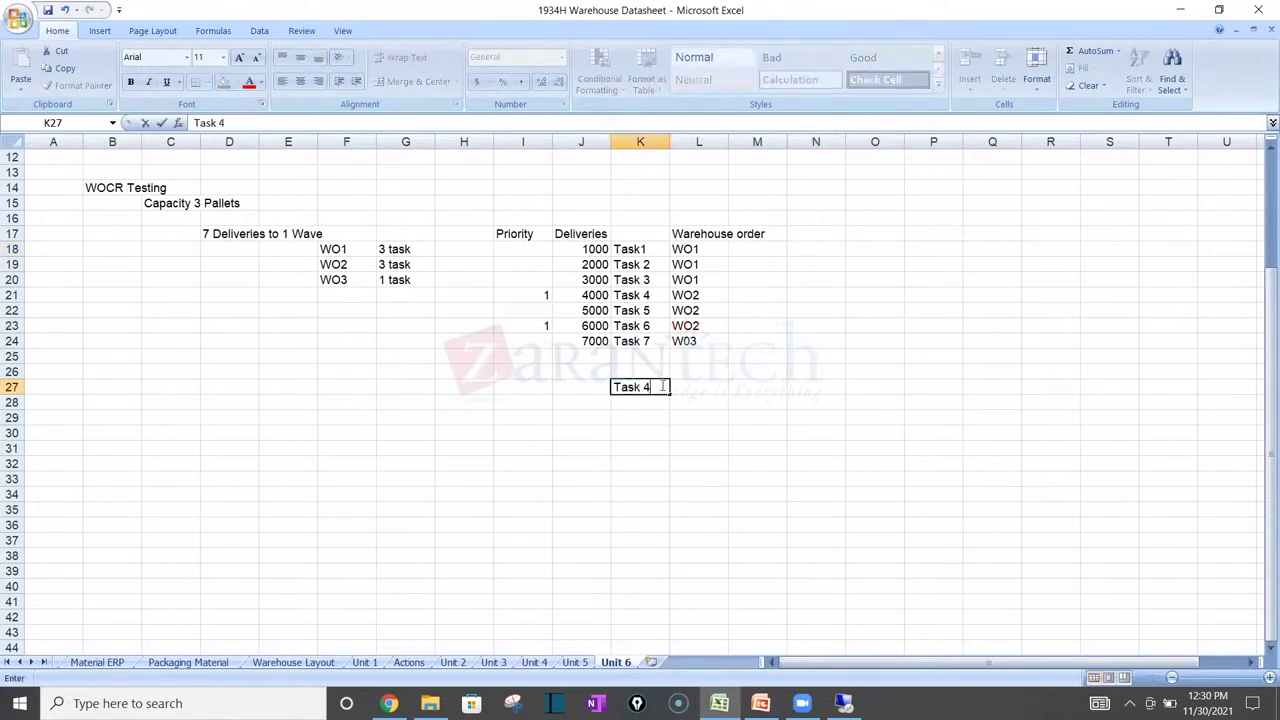
pyautogui.press('Return')
pyautogui.write('Task 4')
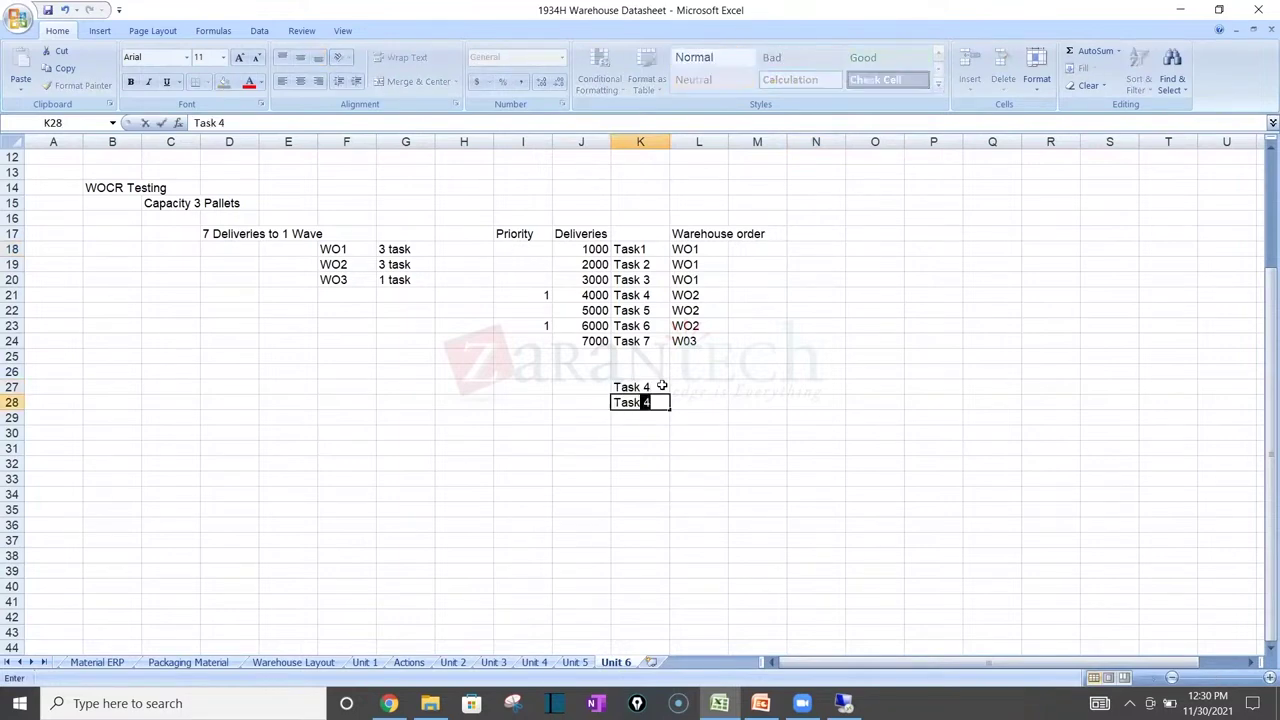
pyautogui.write('6')
pyautogui.press('Return')
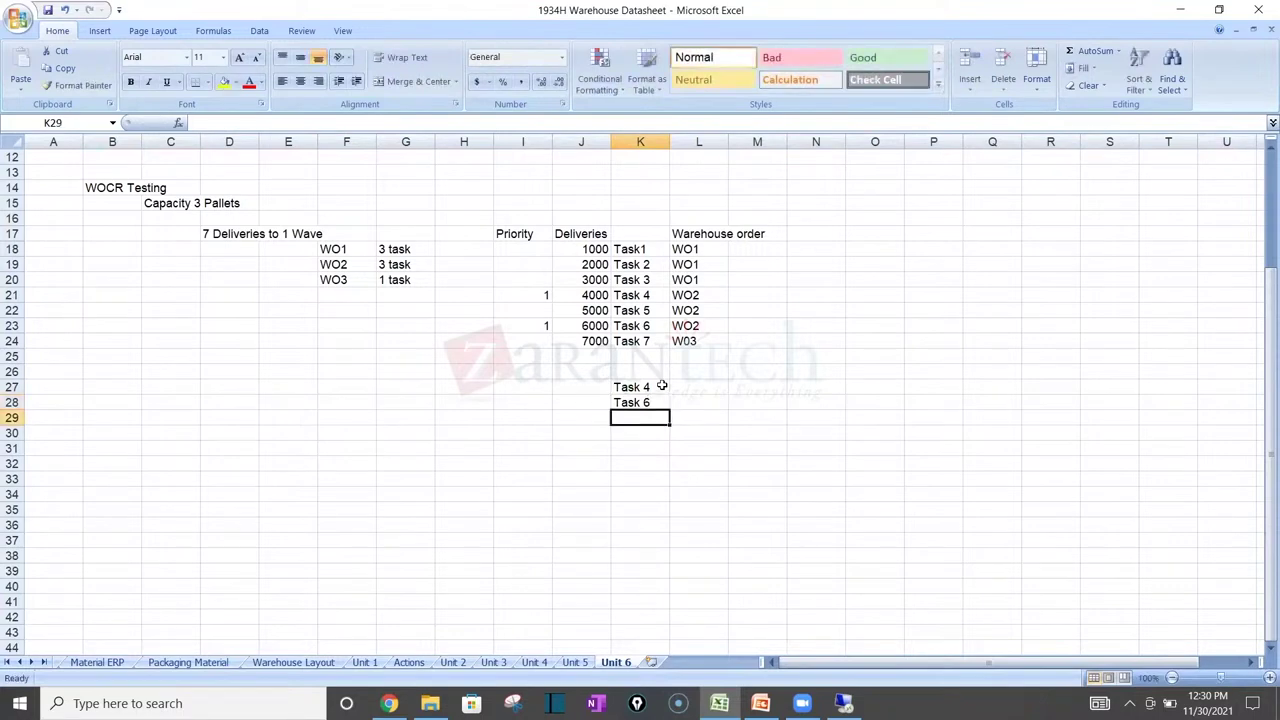
pyautogui.write('Task 1')
pyautogui.press('Return')
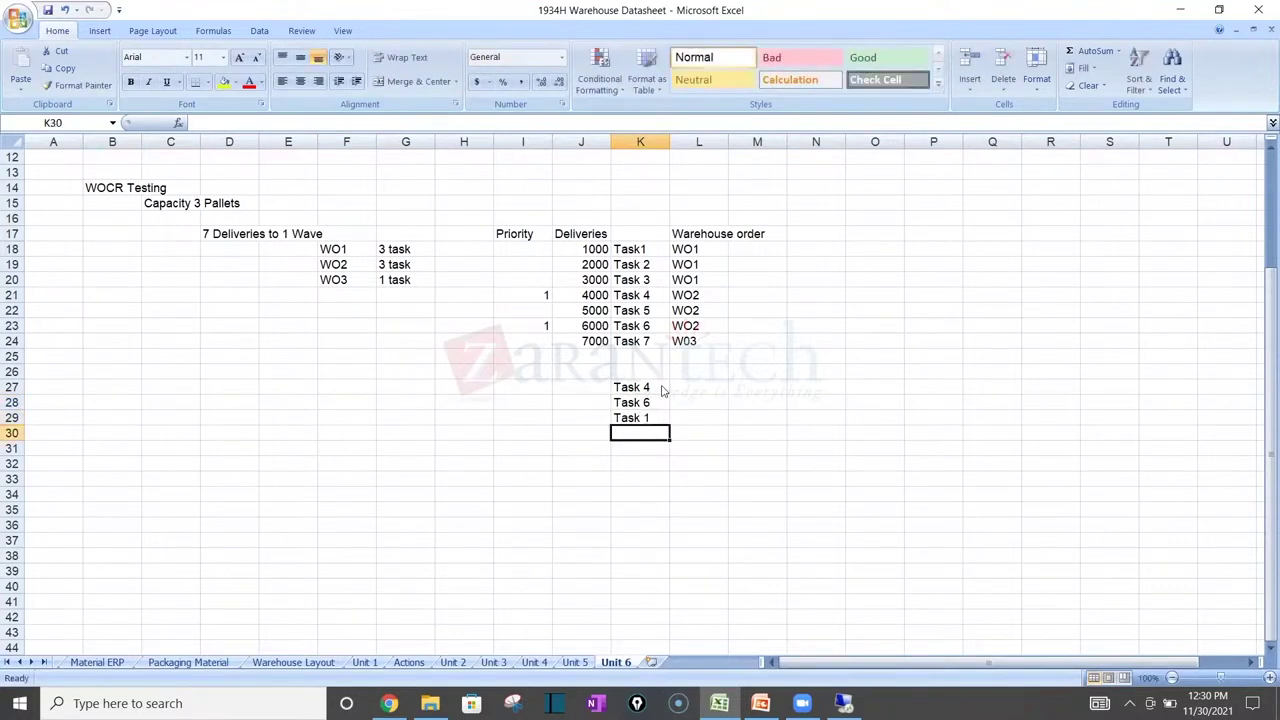
pyautogui.write('Task 2')
pyautogui.press('Return')
pyautogui.write('Task ')
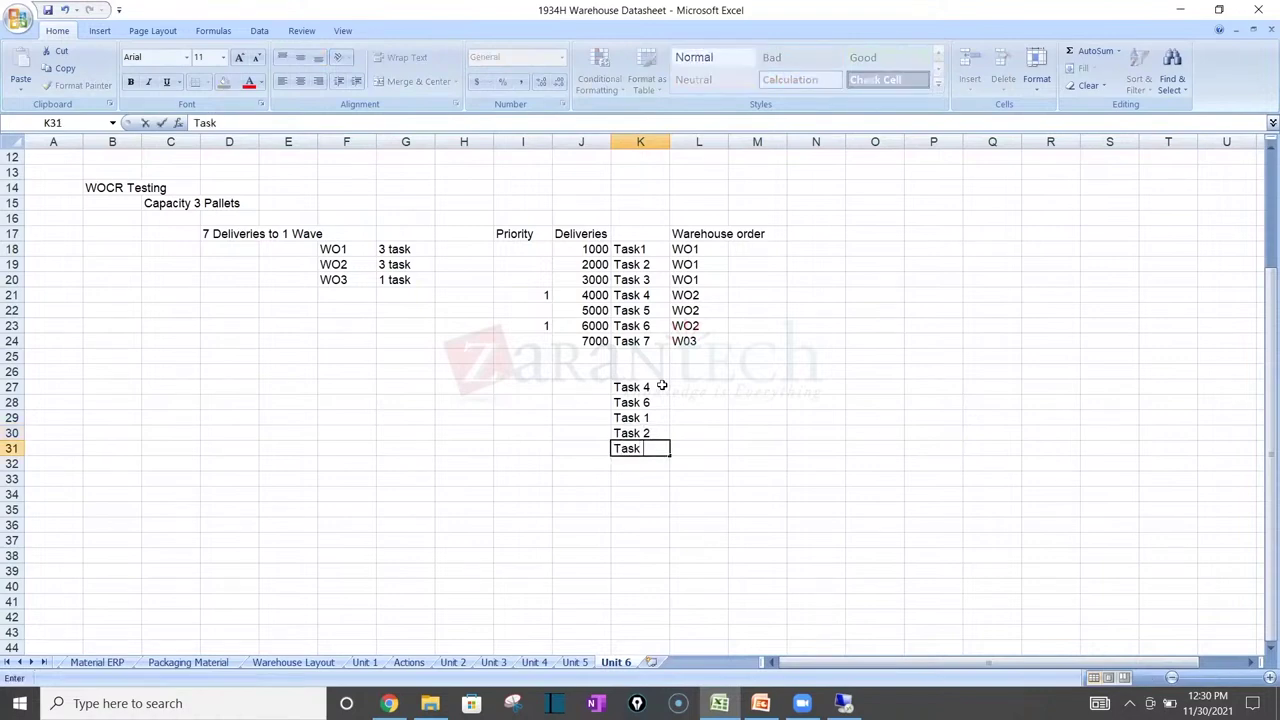
pyautogui.write('3')
pyautogui.press('Return')
pyautogui.press('Return')
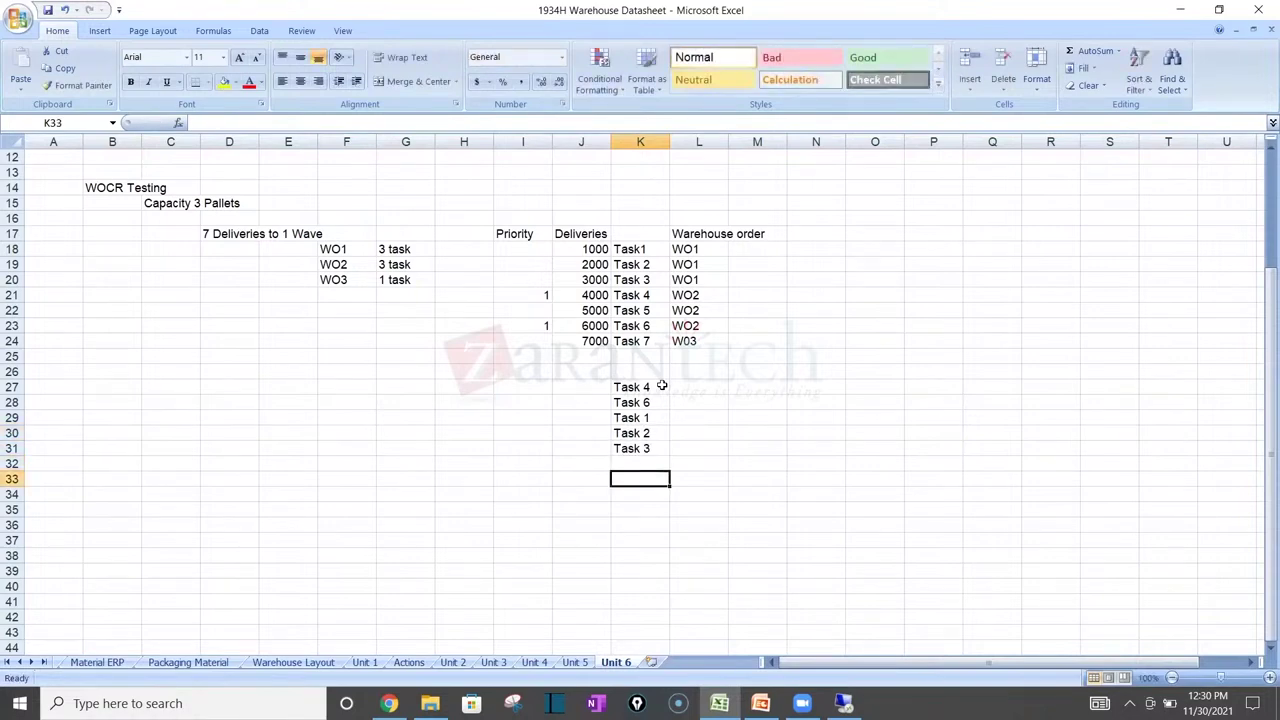
pyautogui.press('Up')
pyautogui.write('Task ')
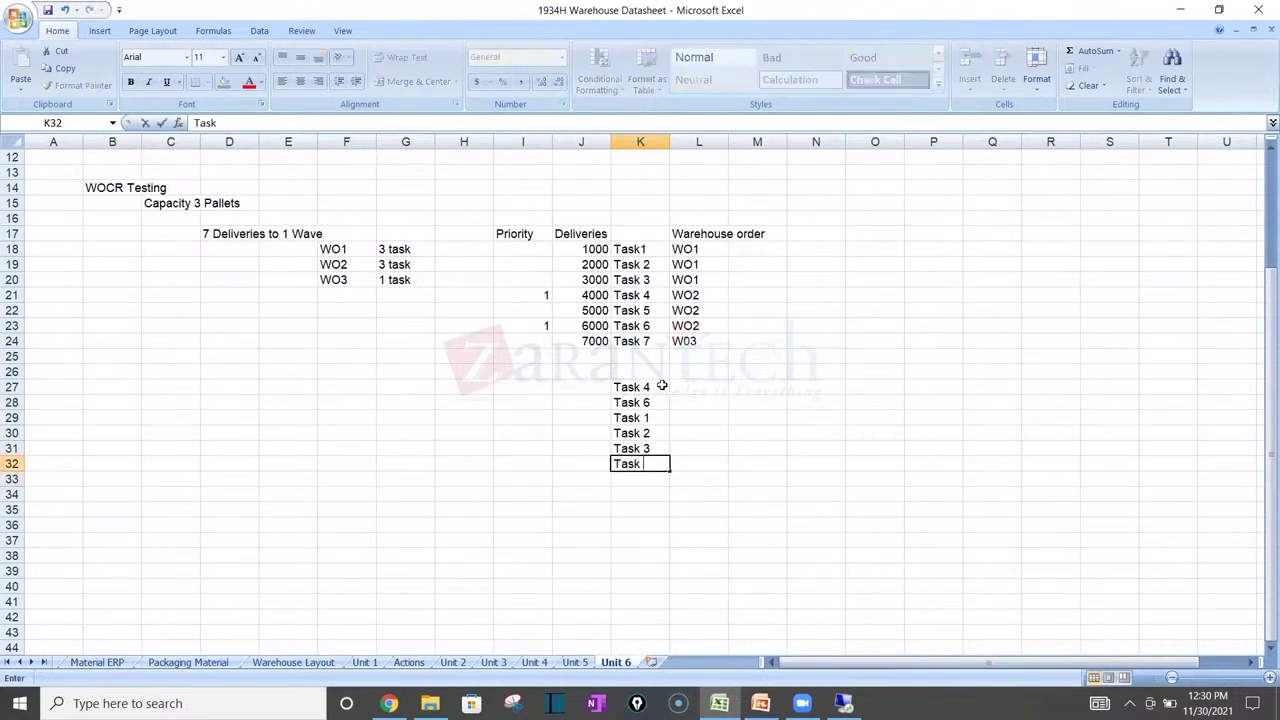
pyautogui.write('7')
pyautogui.press('Return')
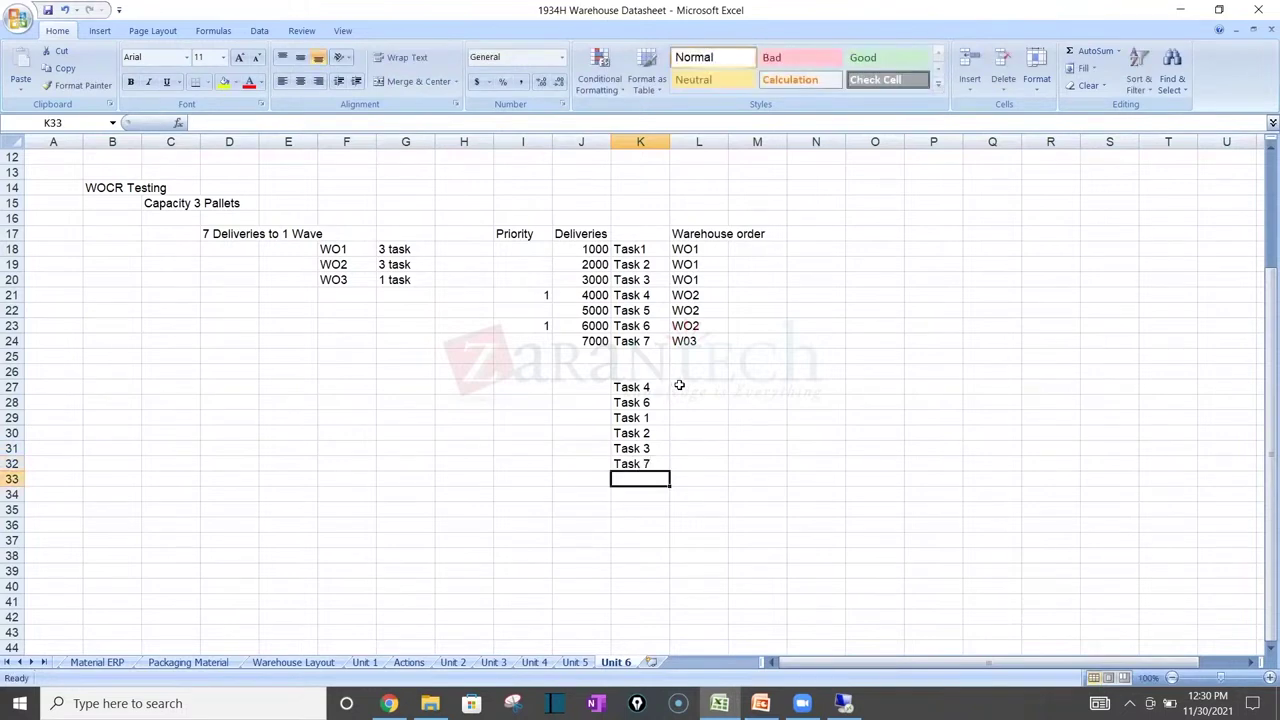
# Step: Enter WO1 beside Tasks 4, 6 and 1, and WO2 beside Tasks 2 and 3
pyautogui.click(678, 385)
pyautogui.write('WO1')
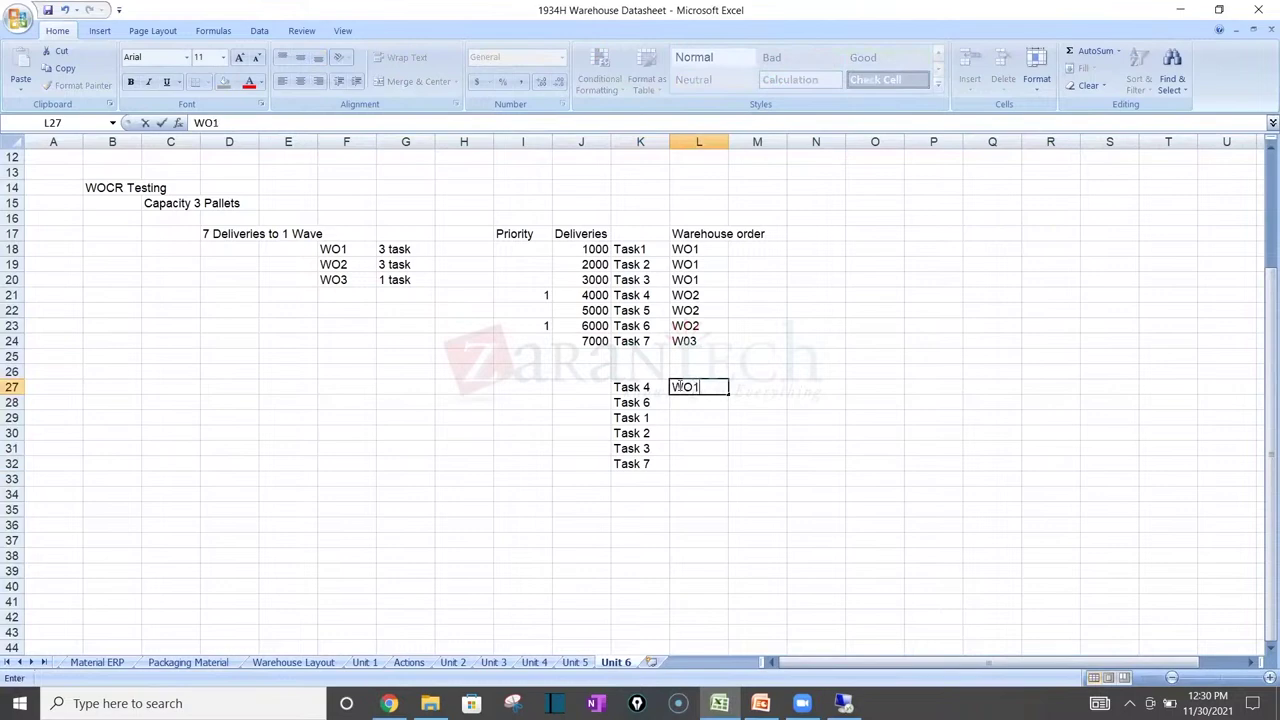
pyautogui.press('Return')
pyautogui.write('WO2')
pyautogui.press('Return')
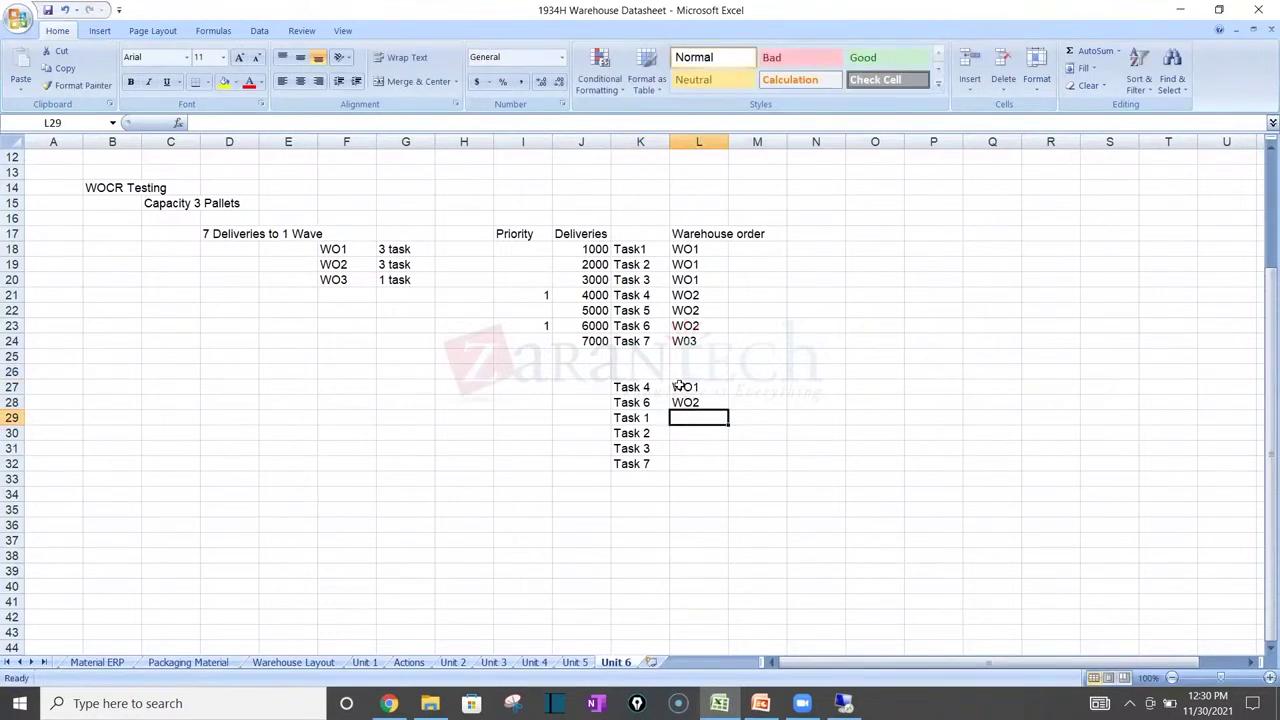
pyautogui.press('Up')
pyautogui.write('WO1')
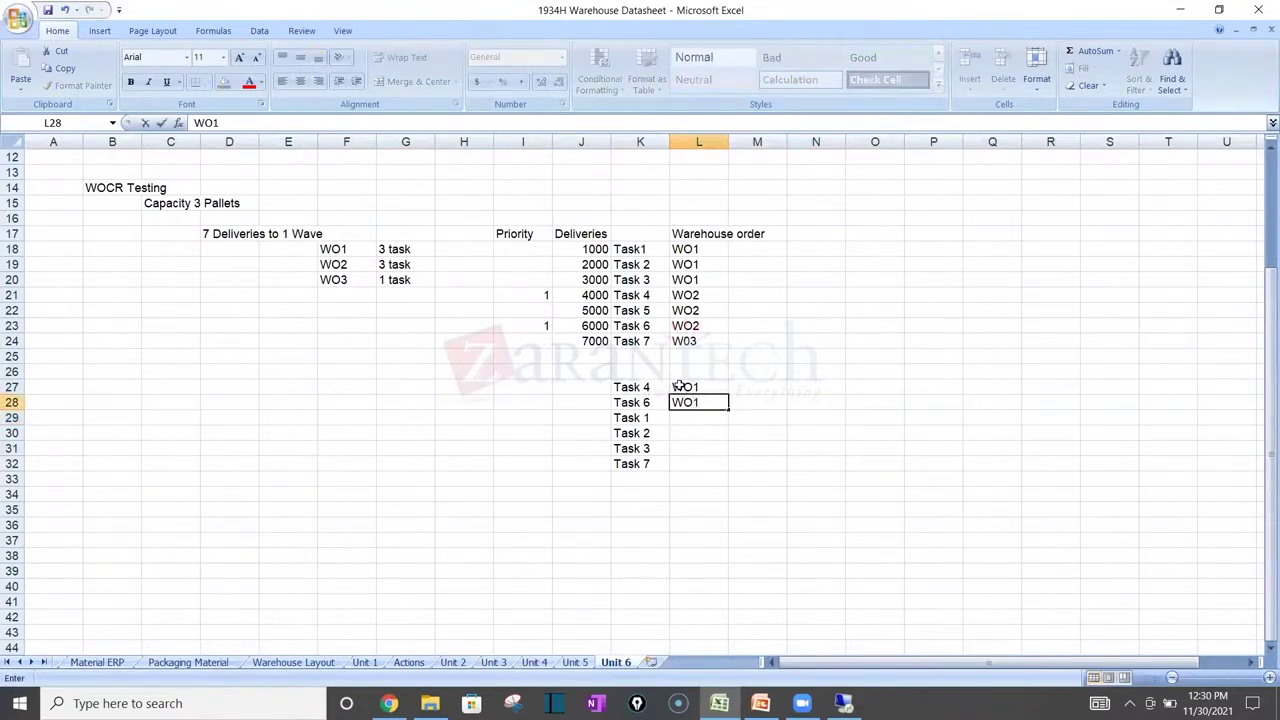
pyautogui.press('Return')
pyautogui.write('WO1')
pyautogui.press('Return')
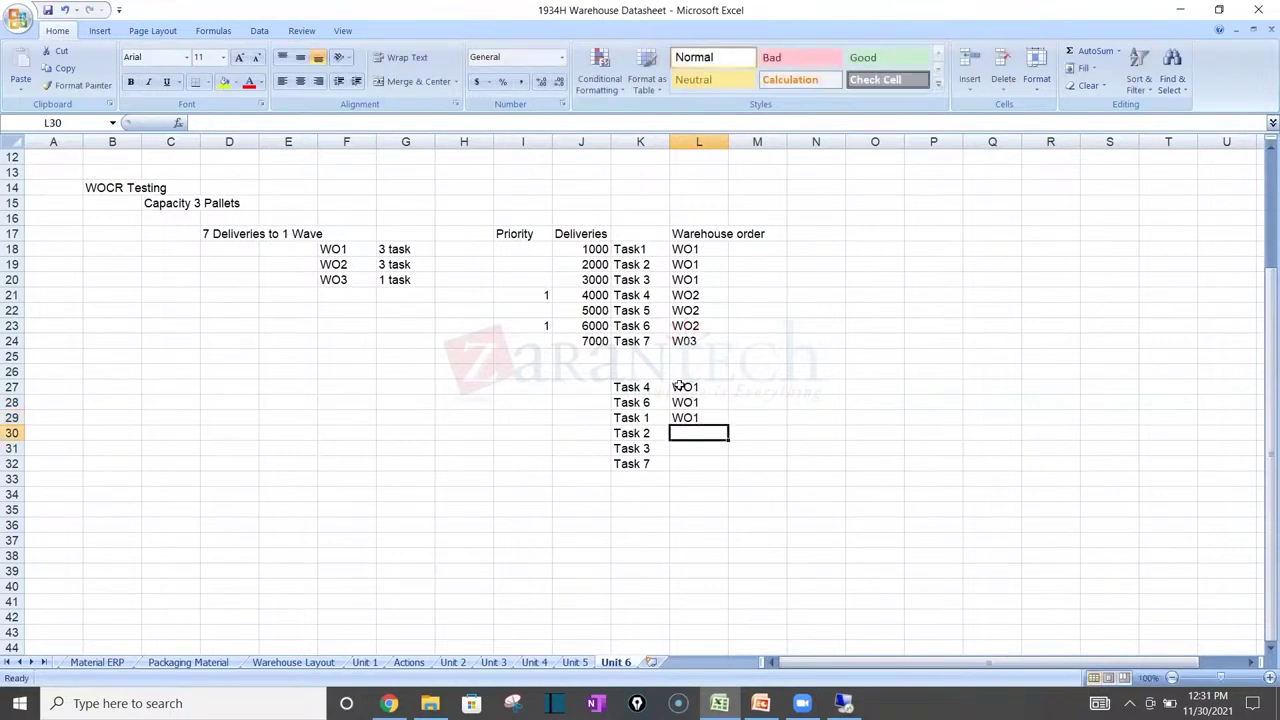
pyautogui.write('WO2')
pyautogui.press('Return')
pyautogui.write('WO2')
pyautogui.press('Return')
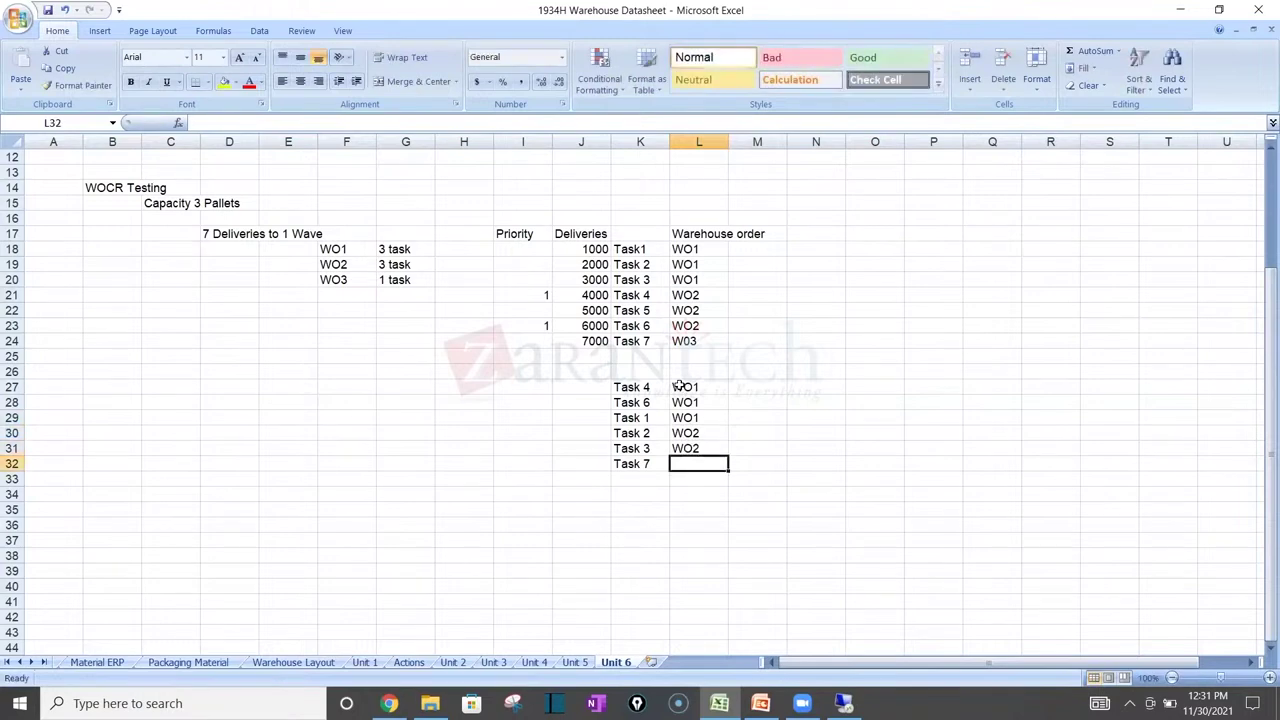
pyautogui.write('WO2')
pyautogui.press('Return')
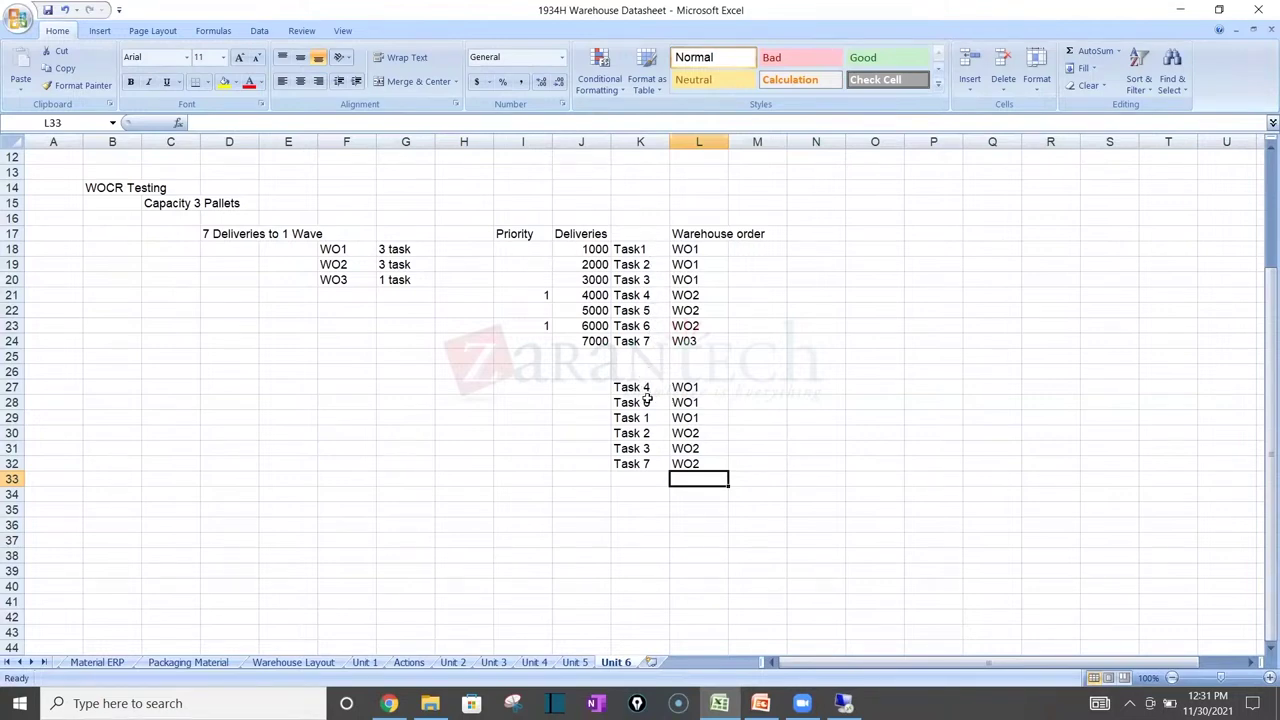
# Step: Insert Task 5 in row 32, move Task 7 below it, and assign Task 7 to WO3
pyautogui.click(649, 465)
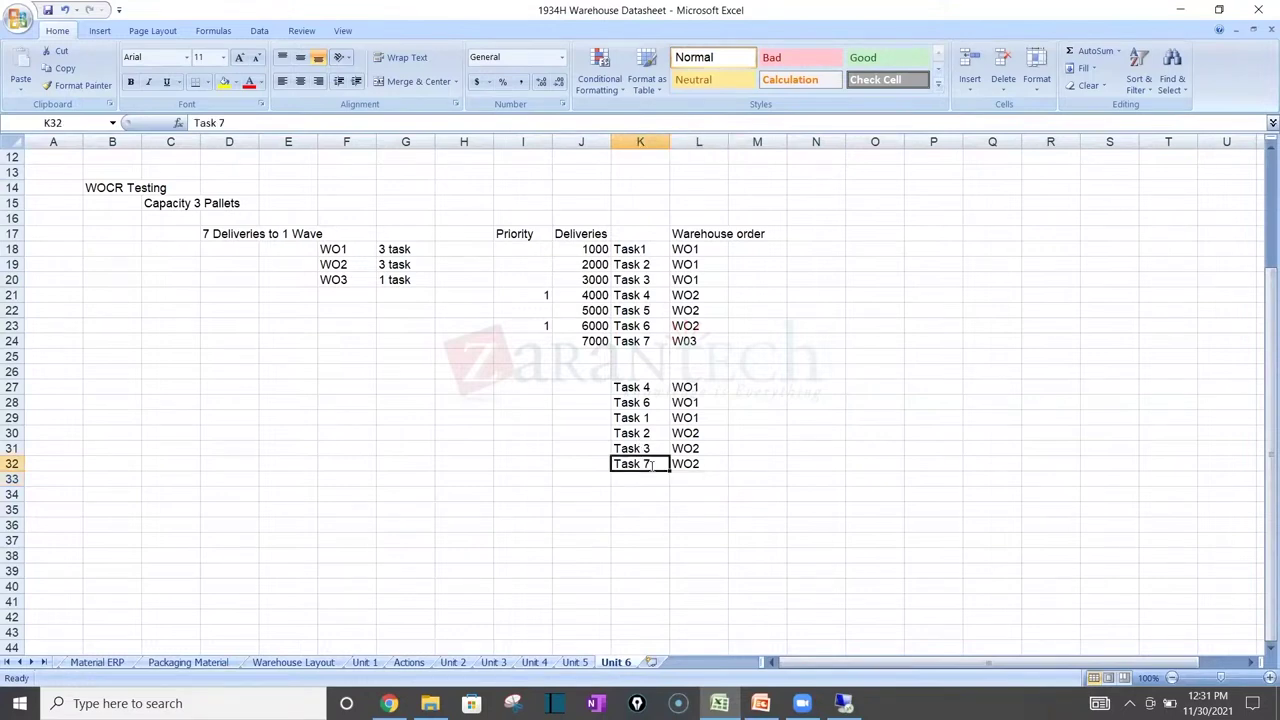
pyautogui.doubleClick(650, 465)
pyautogui.press('BackSpace')
pyautogui.write('5')
pyautogui.press('Return')
pyautogui.write('Task ')
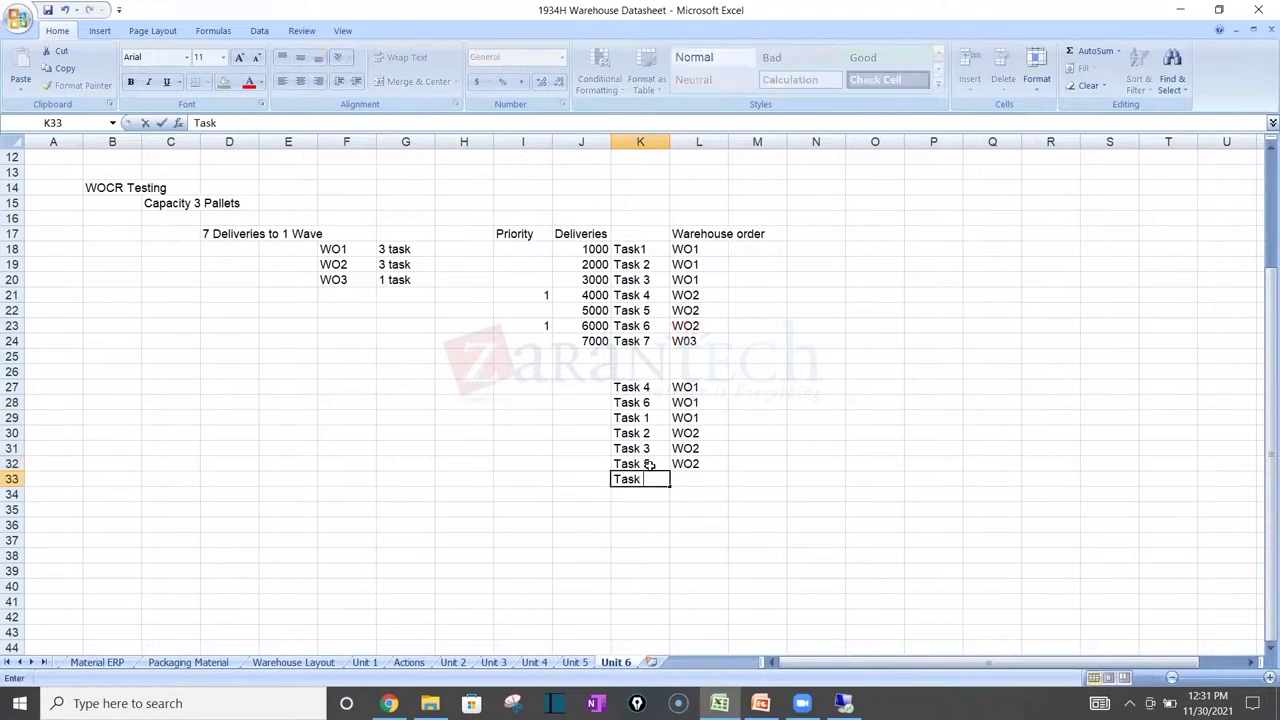
pyautogui.write('7')
pyautogui.press('Tab')
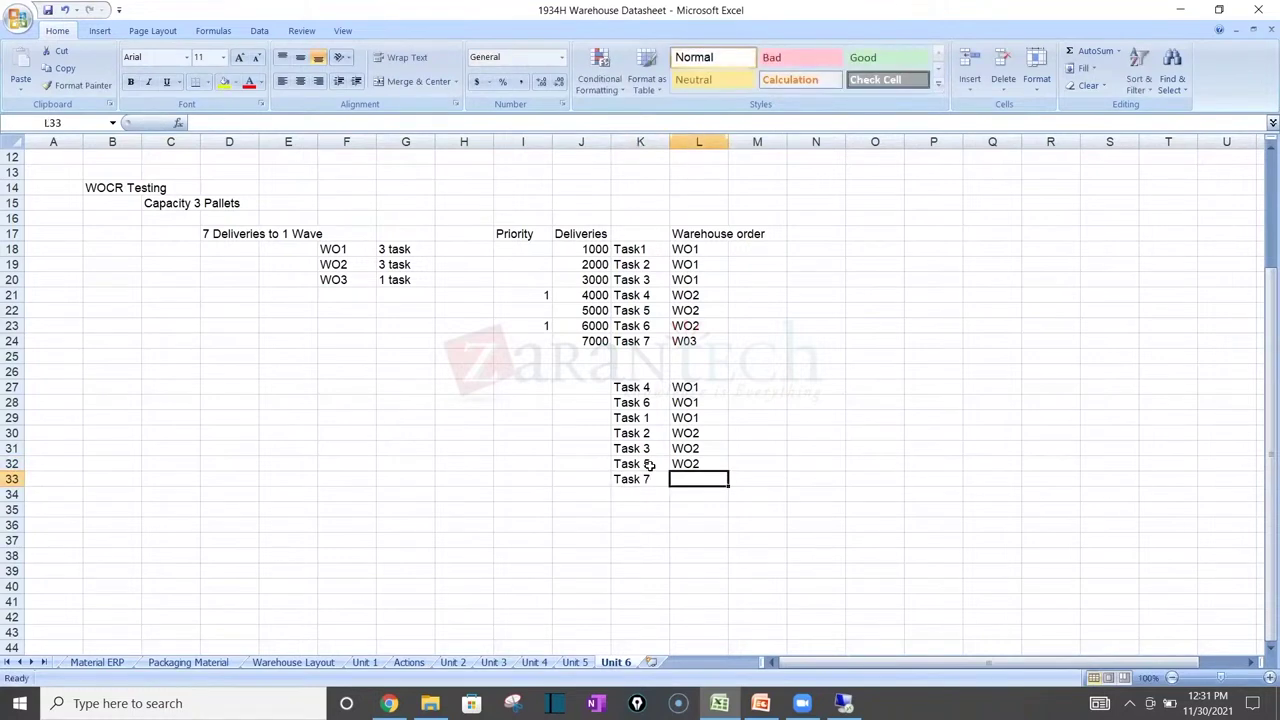
pyautogui.write('WO3')
pyautogui.press('Return')
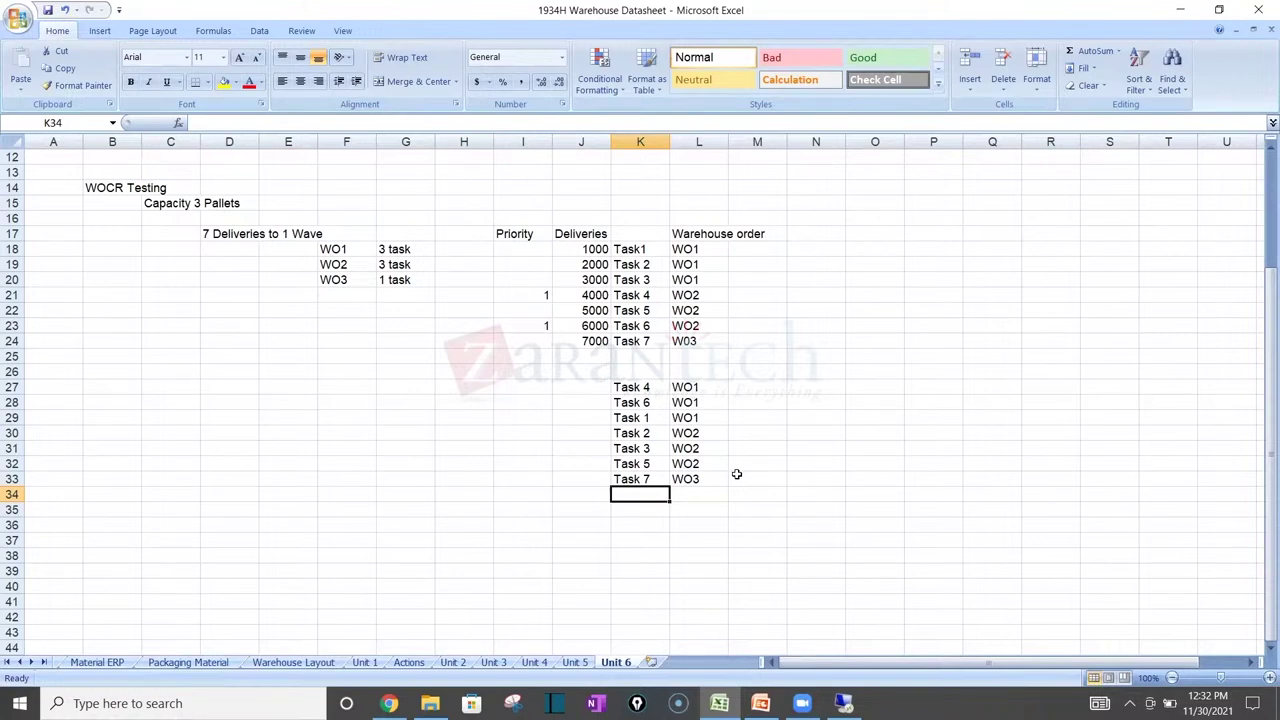
pyautogui.moveTo(719, 703)
# Step: Point out Task 7 and deliveries 7000 and 1000 in the original WOCR Testing table
pyautogui.click(650, 341)
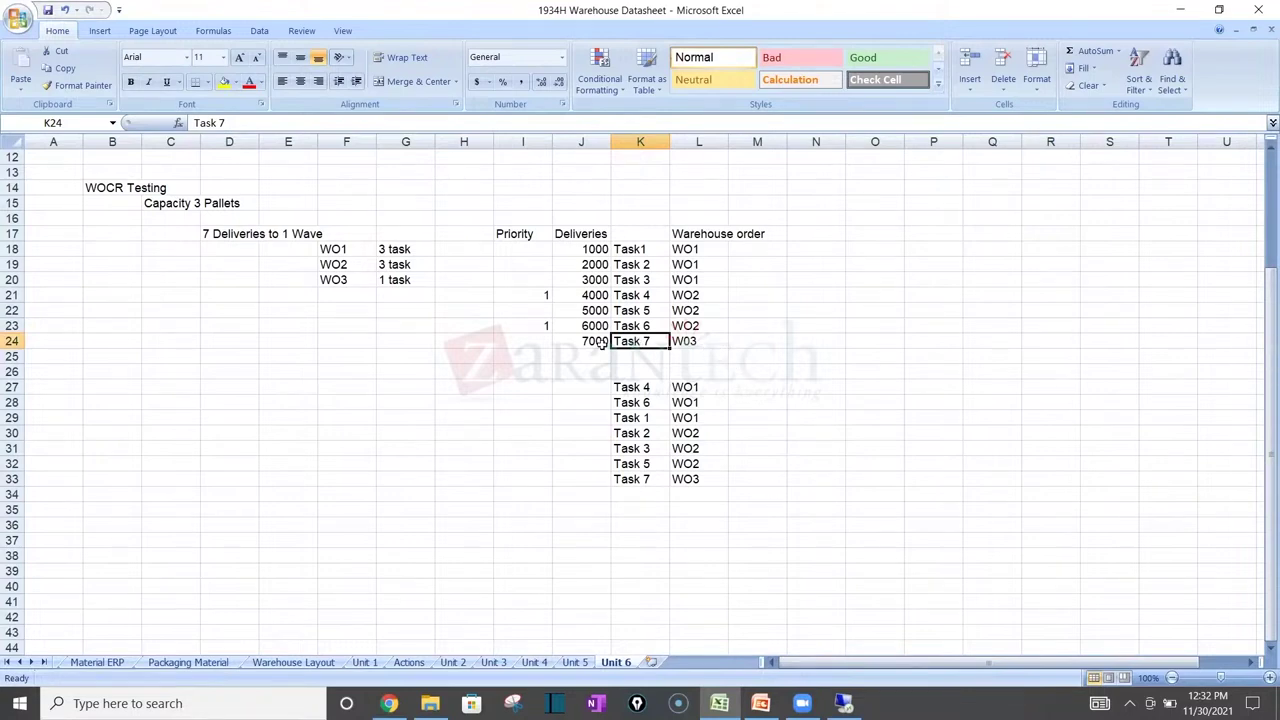
pyautogui.click(578, 348)
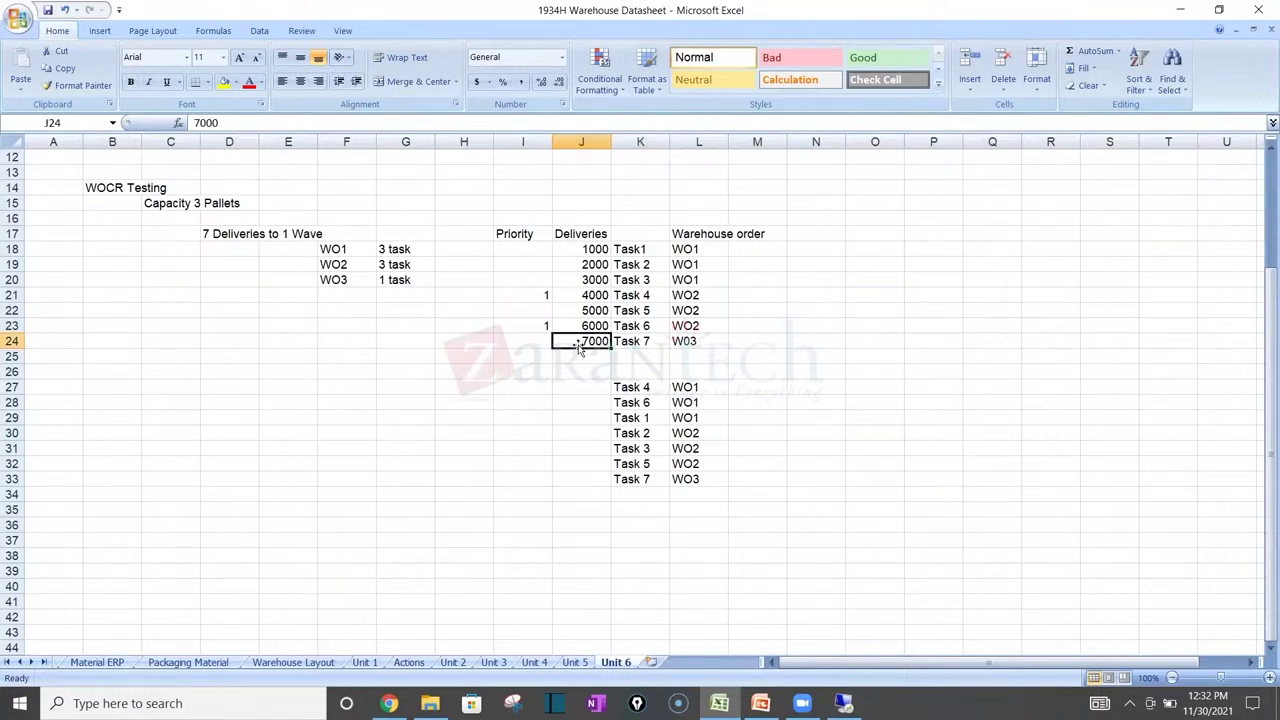
pyautogui.click(598, 249)
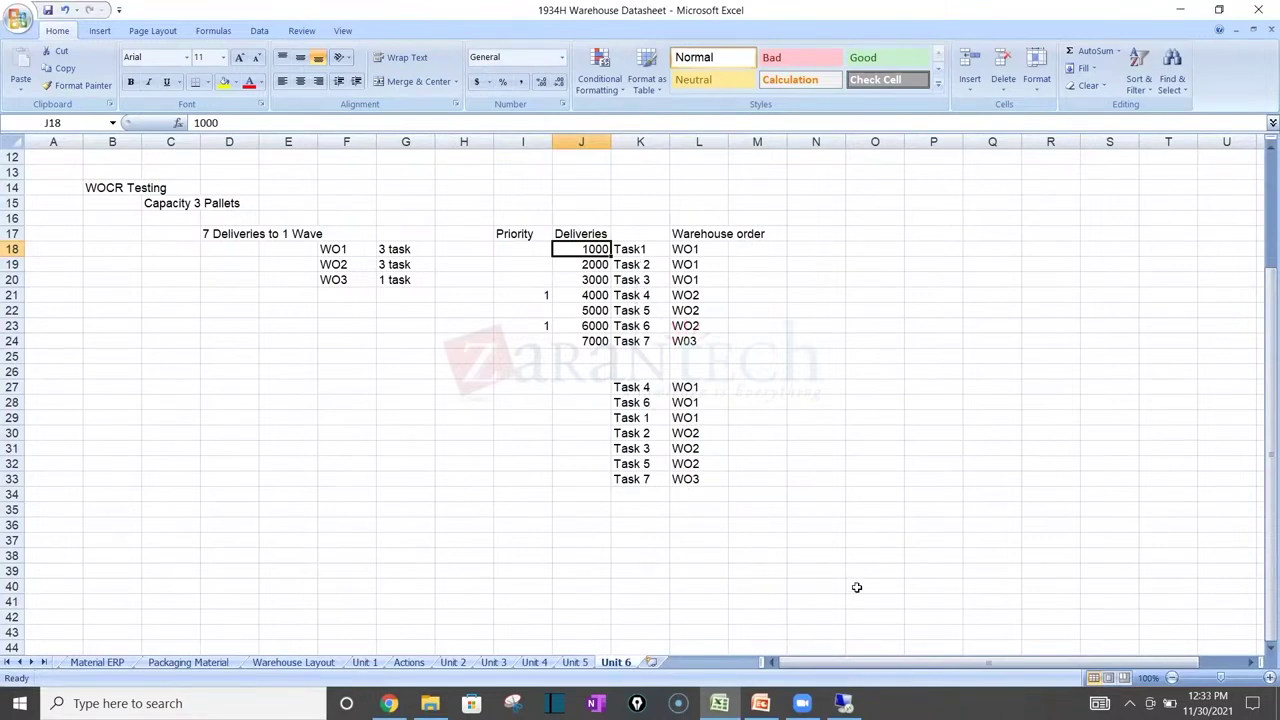
pyautogui.click(843, 703)
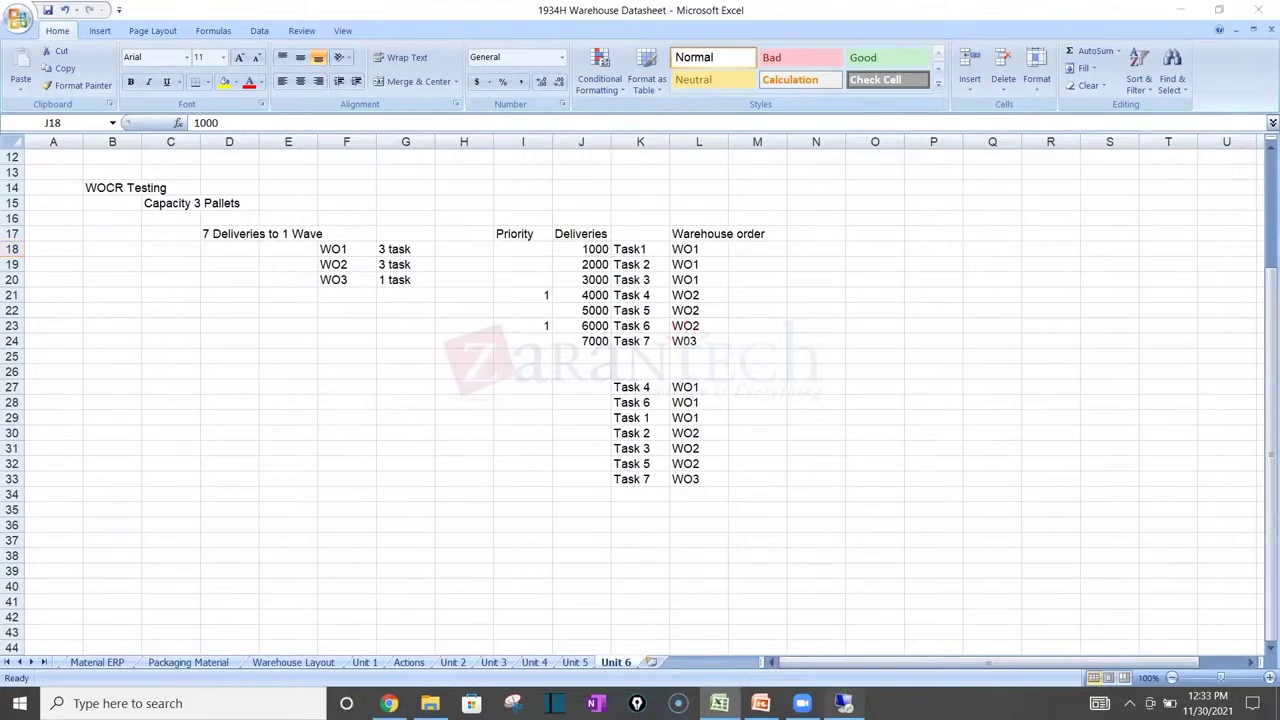
pyautogui.hotkey('alt', 'Tab')
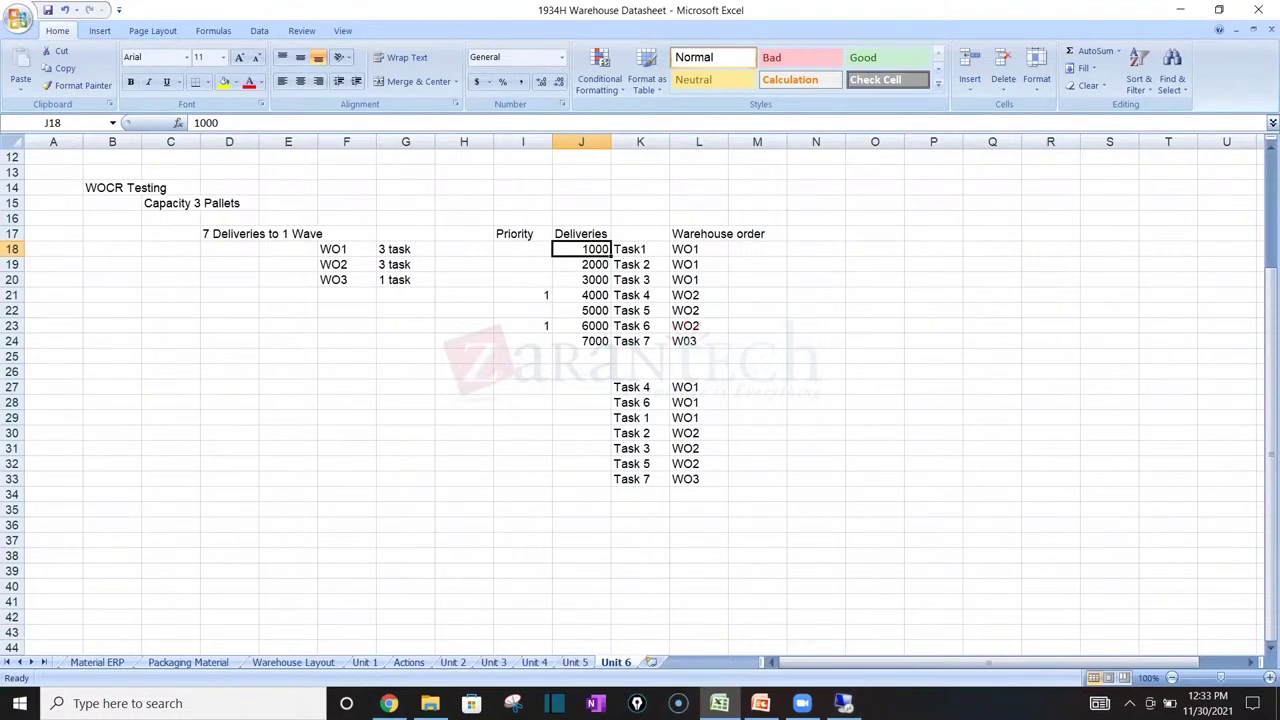
# Step: Review the new list's Task 4, WO1 and Task 6 entries, then go back to SAP
pyautogui.rightClick(698, 386)
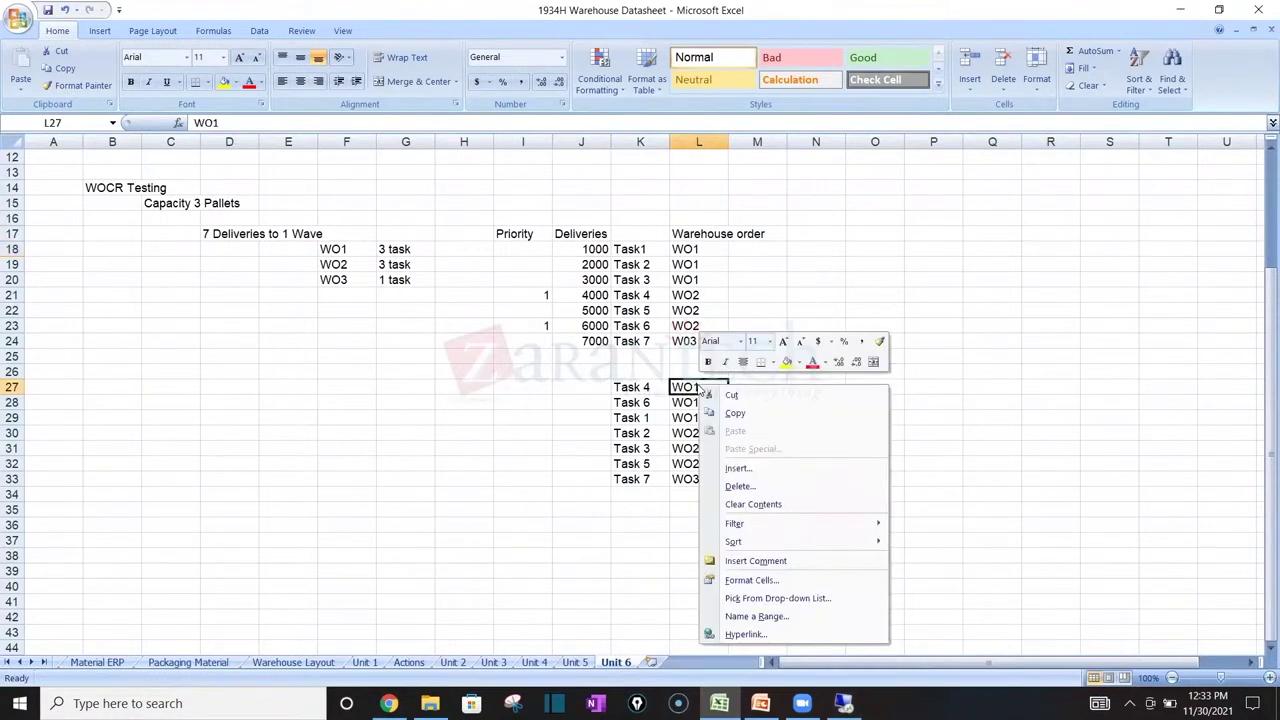
pyautogui.click(642, 262)
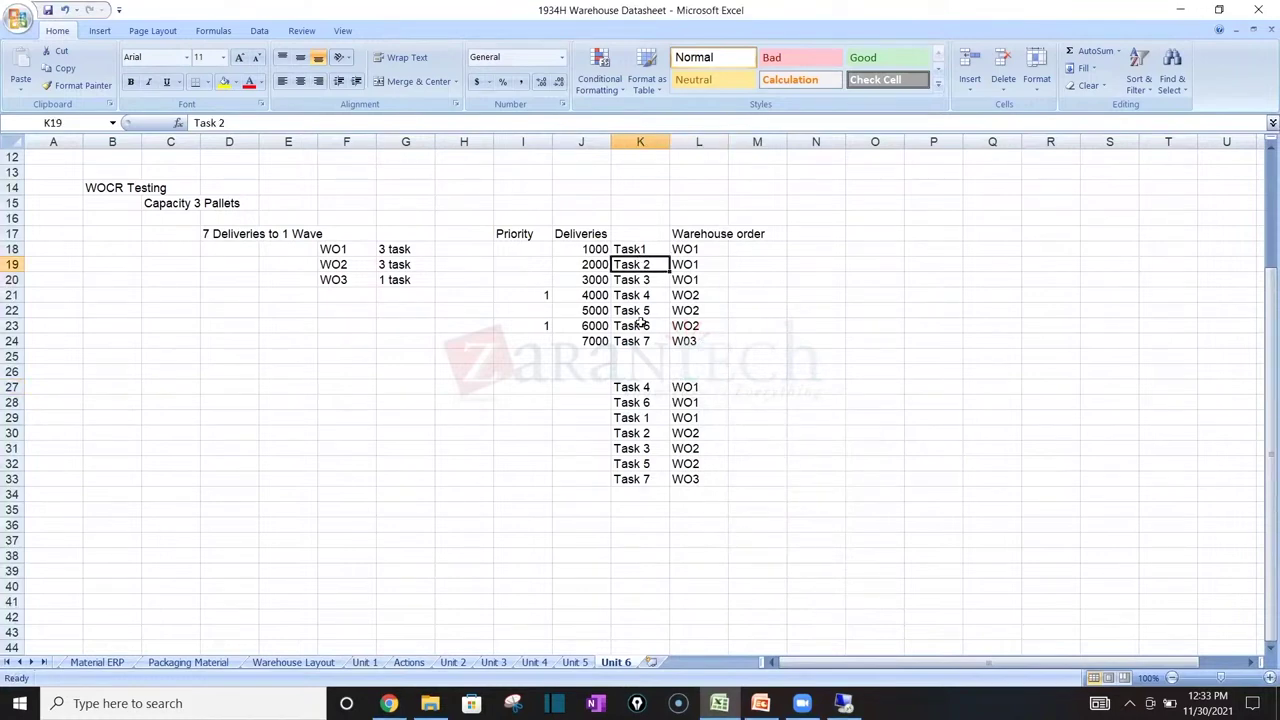
pyautogui.click(684, 390)
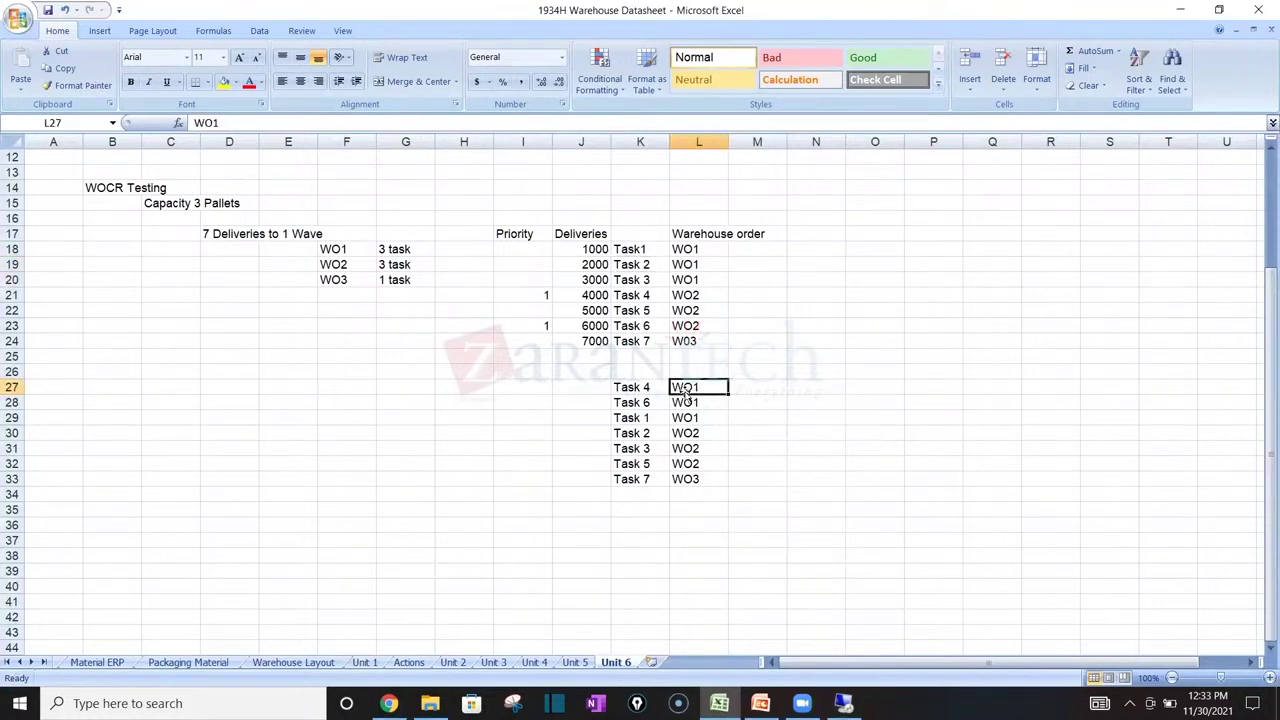
pyautogui.click(651, 388)
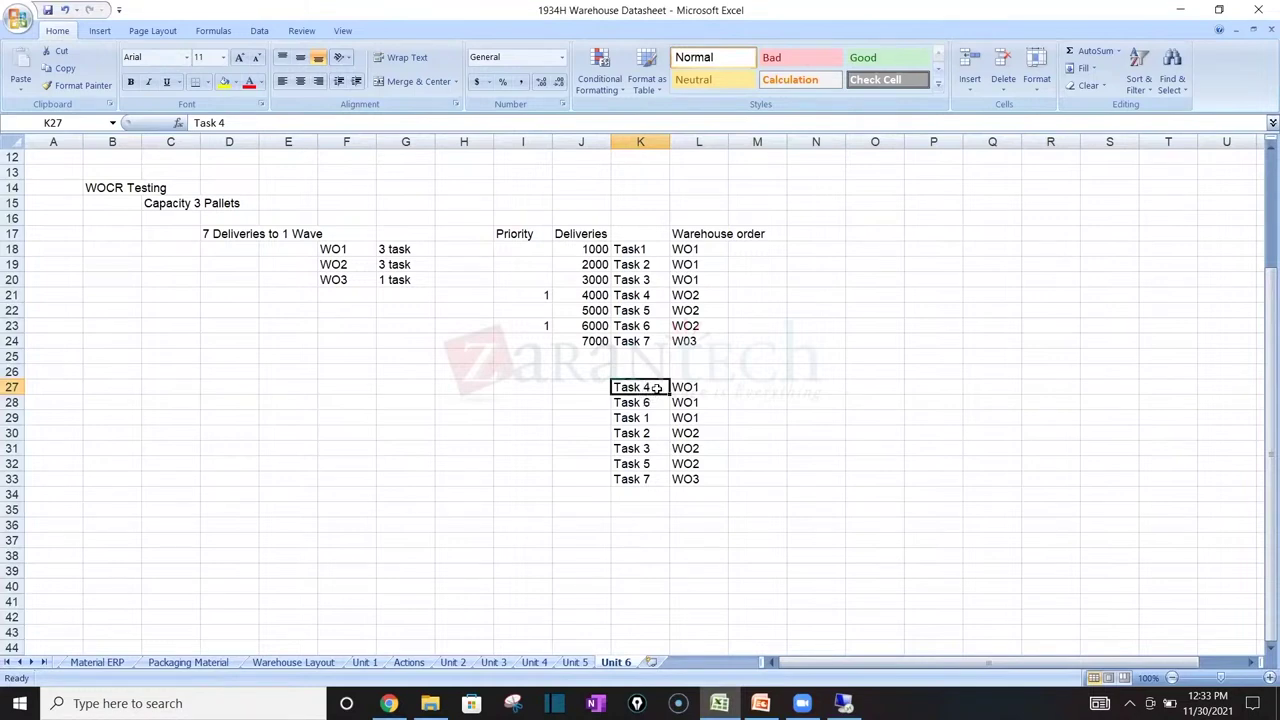
pyautogui.click(652, 400)
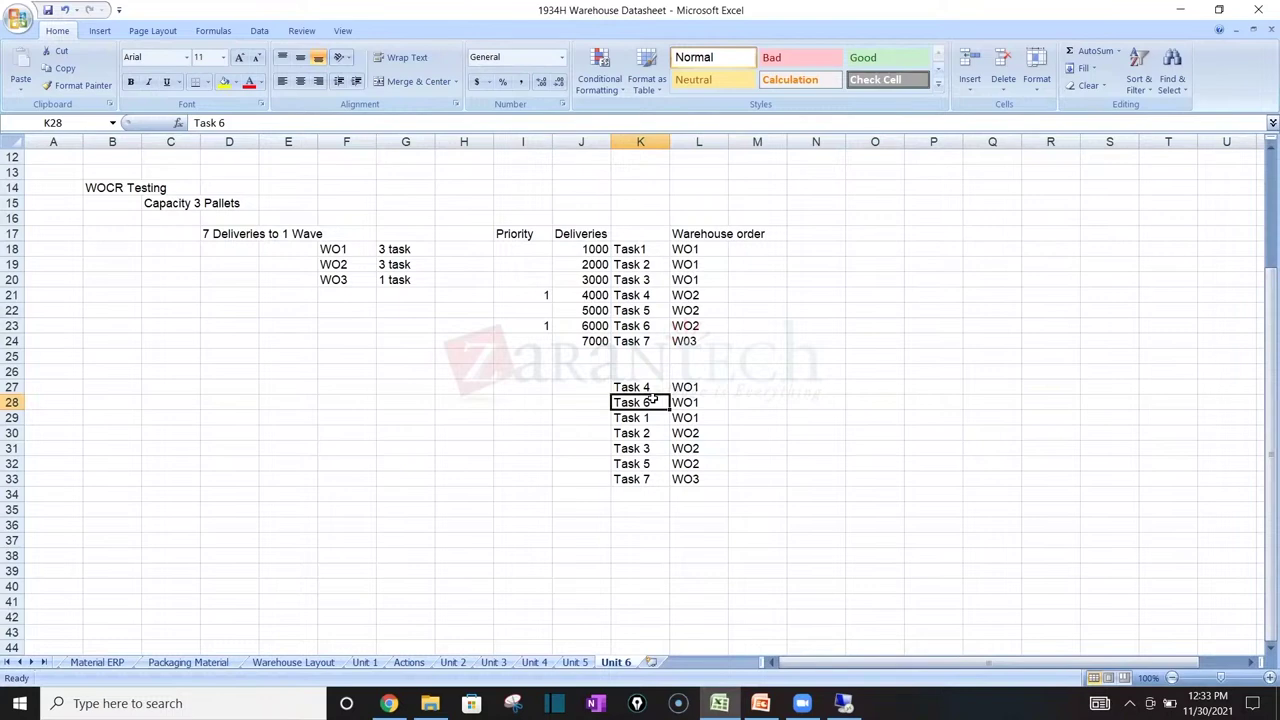
pyautogui.click(843, 703)
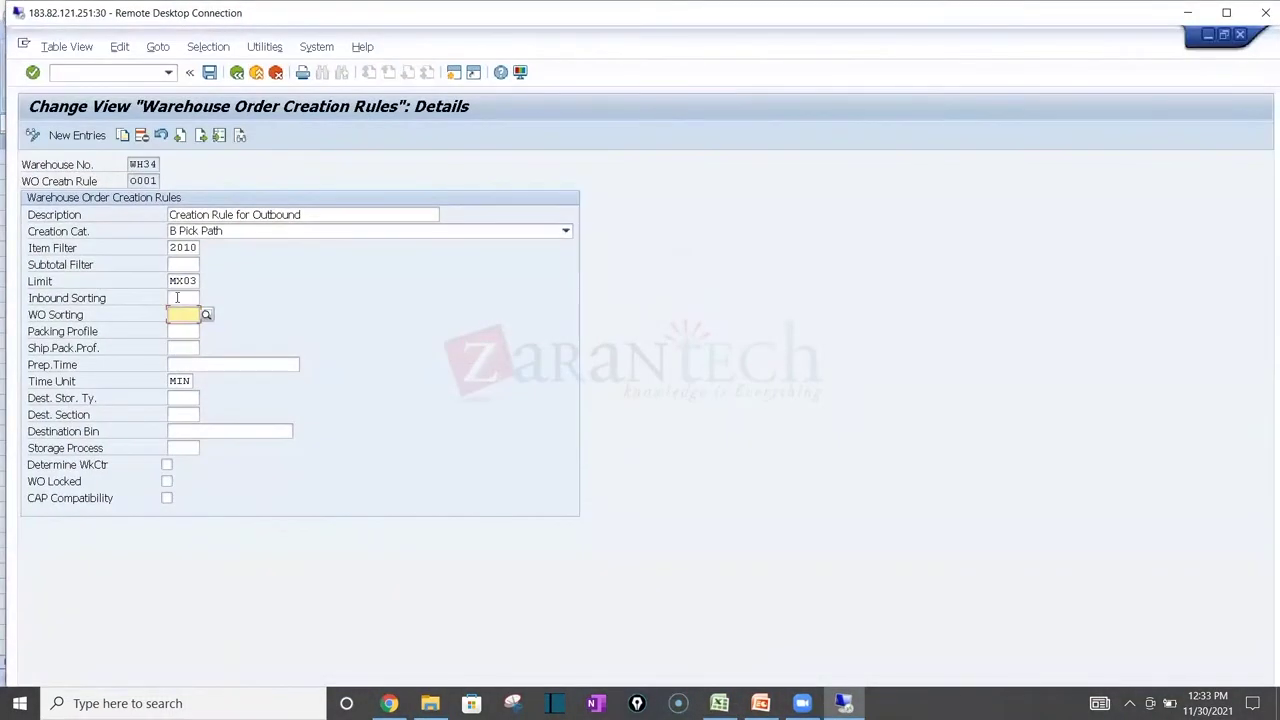
# Step: Look up WO Sorting values for creation rule 0001, then exit to the IMG tree, saving the rule
pyautogui.click(177, 298)
pyautogui.click(181, 315)
pyautogui.click(208, 315)
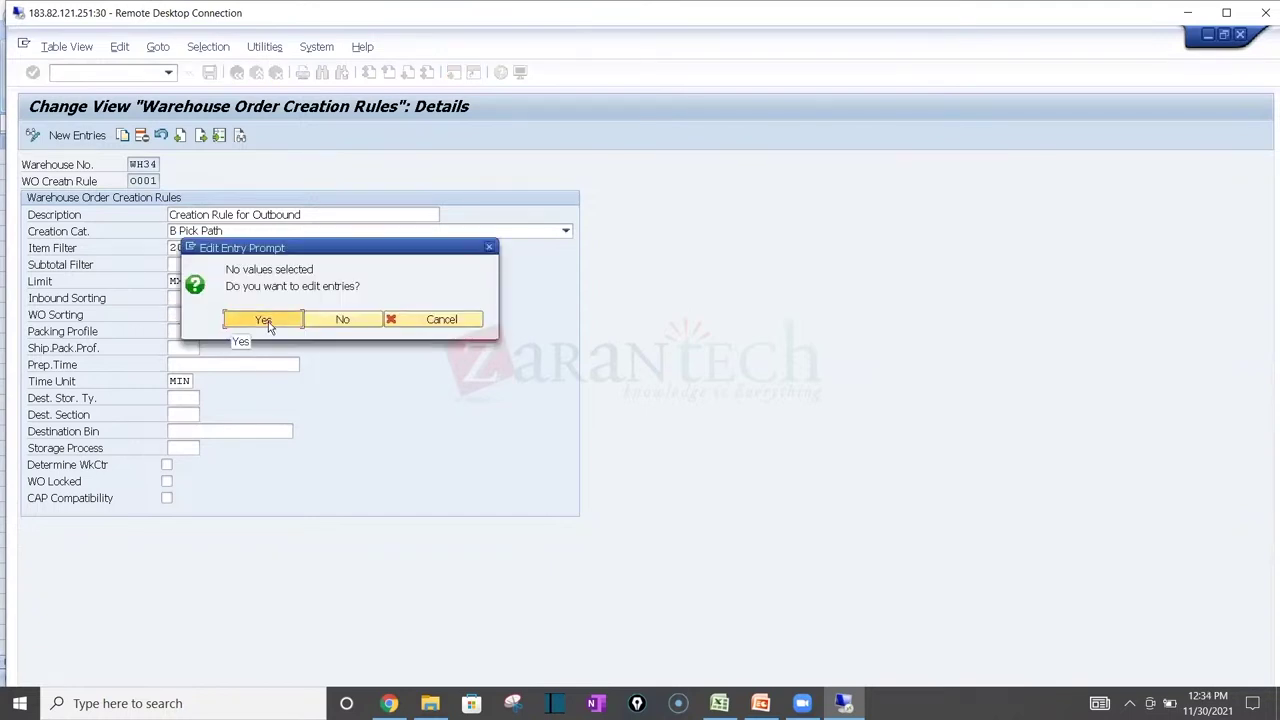
pyautogui.click(263, 320)
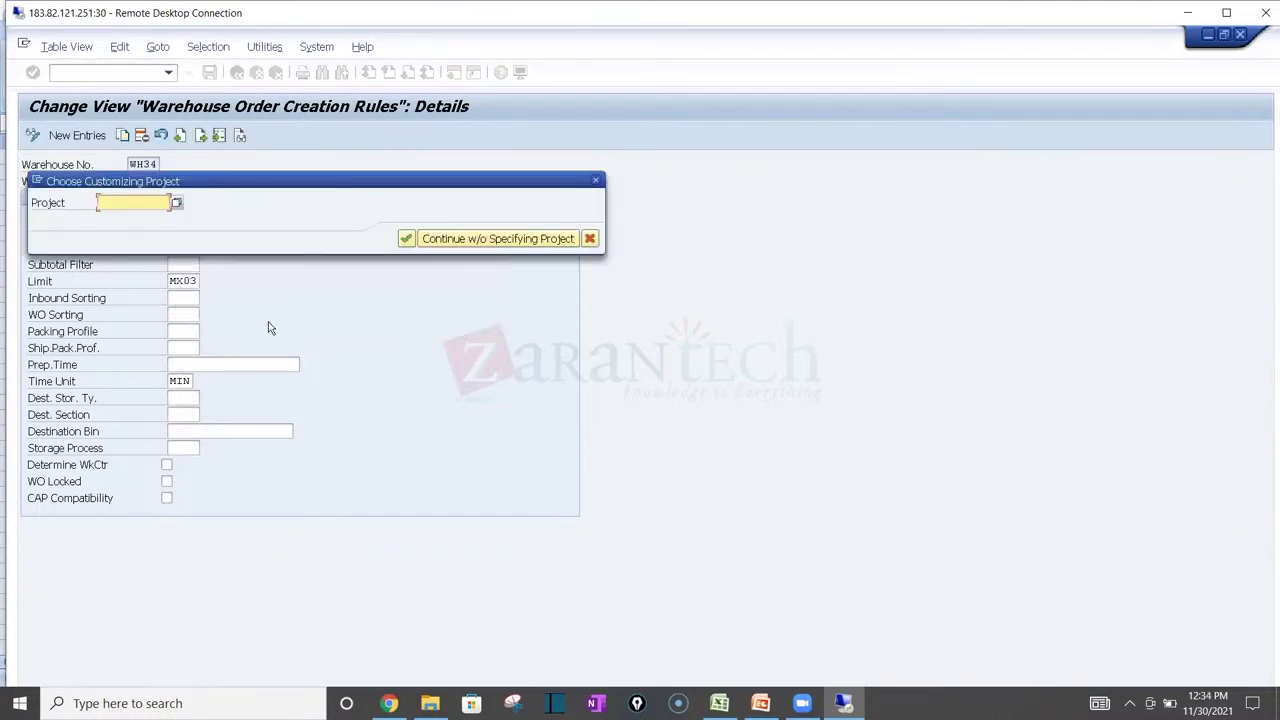
pyautogui.click(578, 240)
pyautogui.click(343, 319)
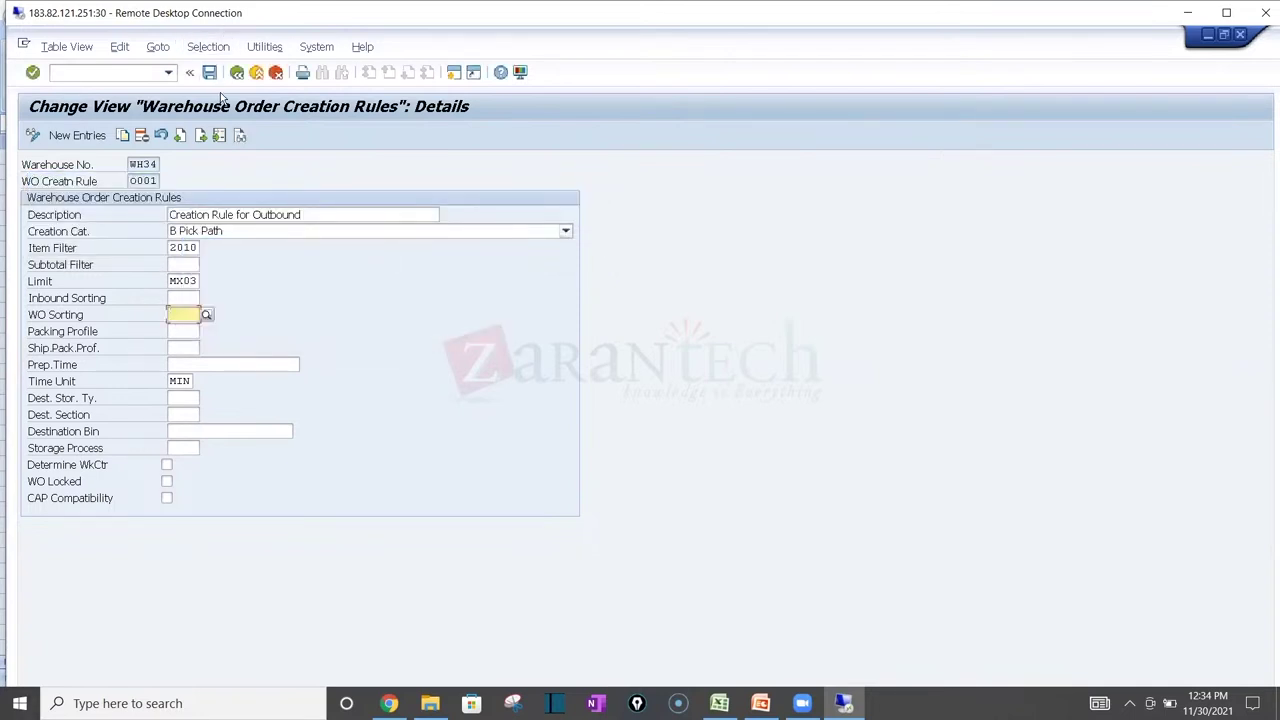
pyautogui.click(235, 76)
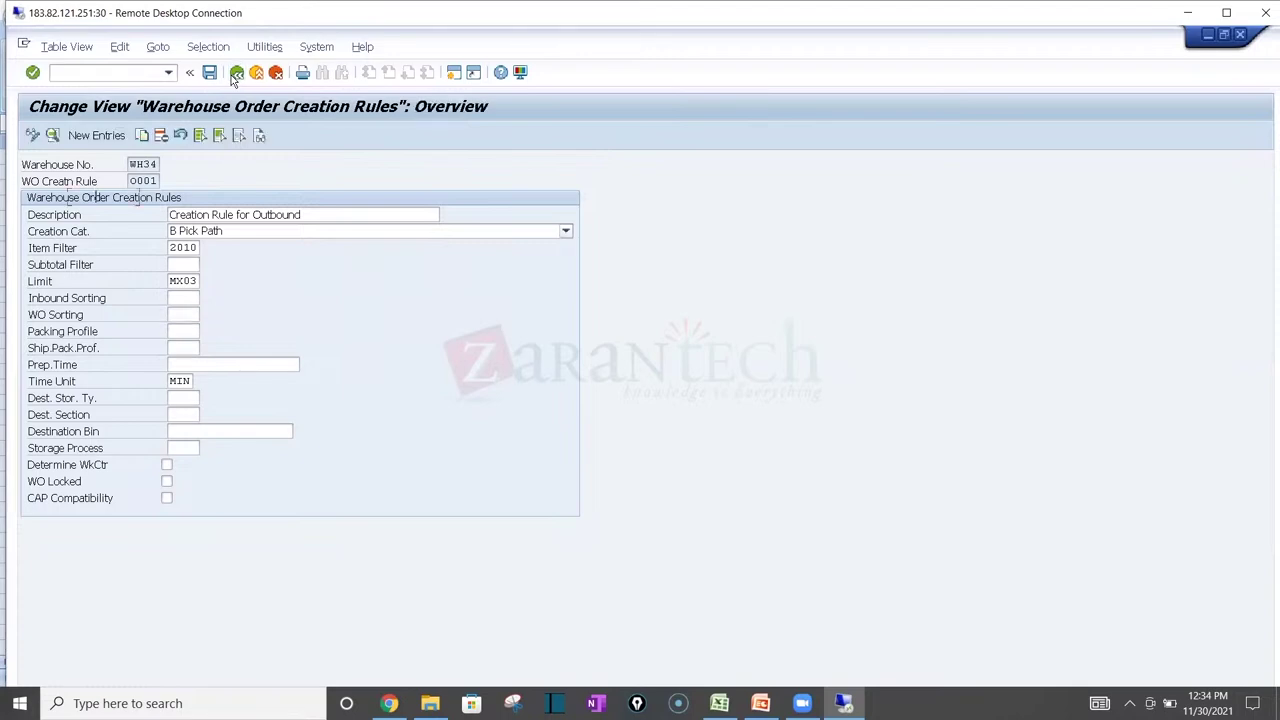
pyautogui.click(235, 76)
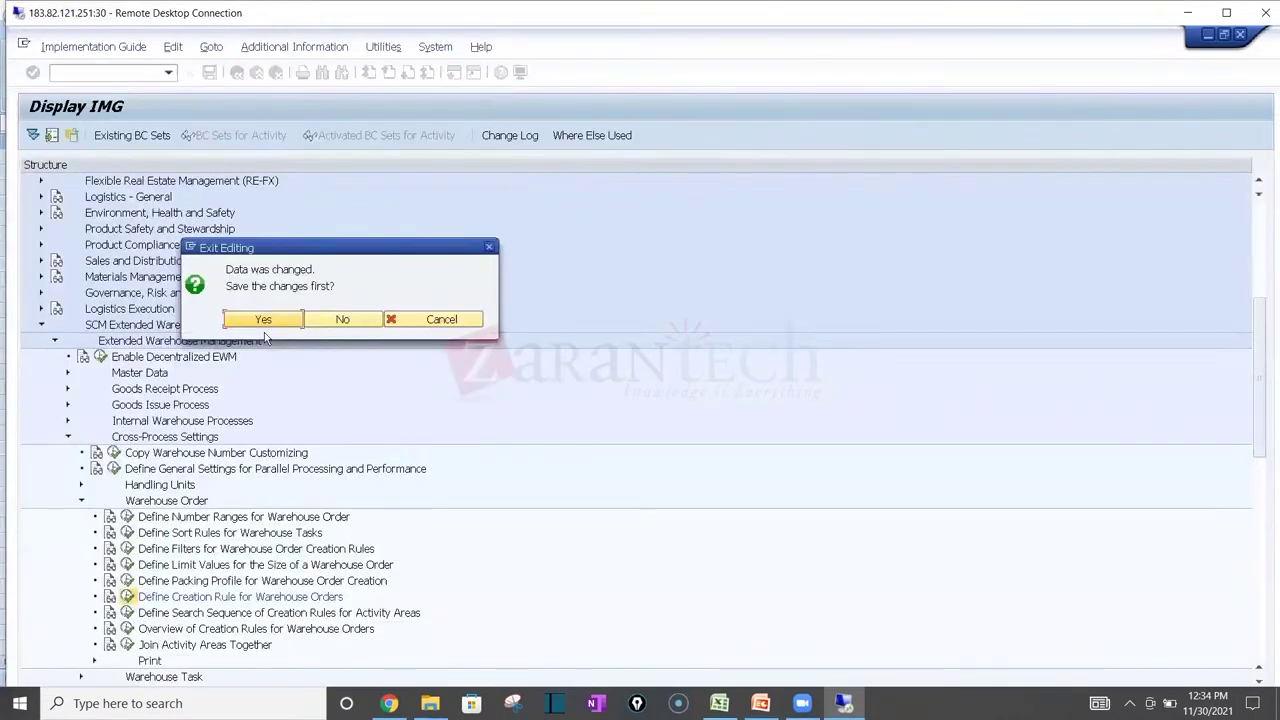
pyautogui.click(263, 320)
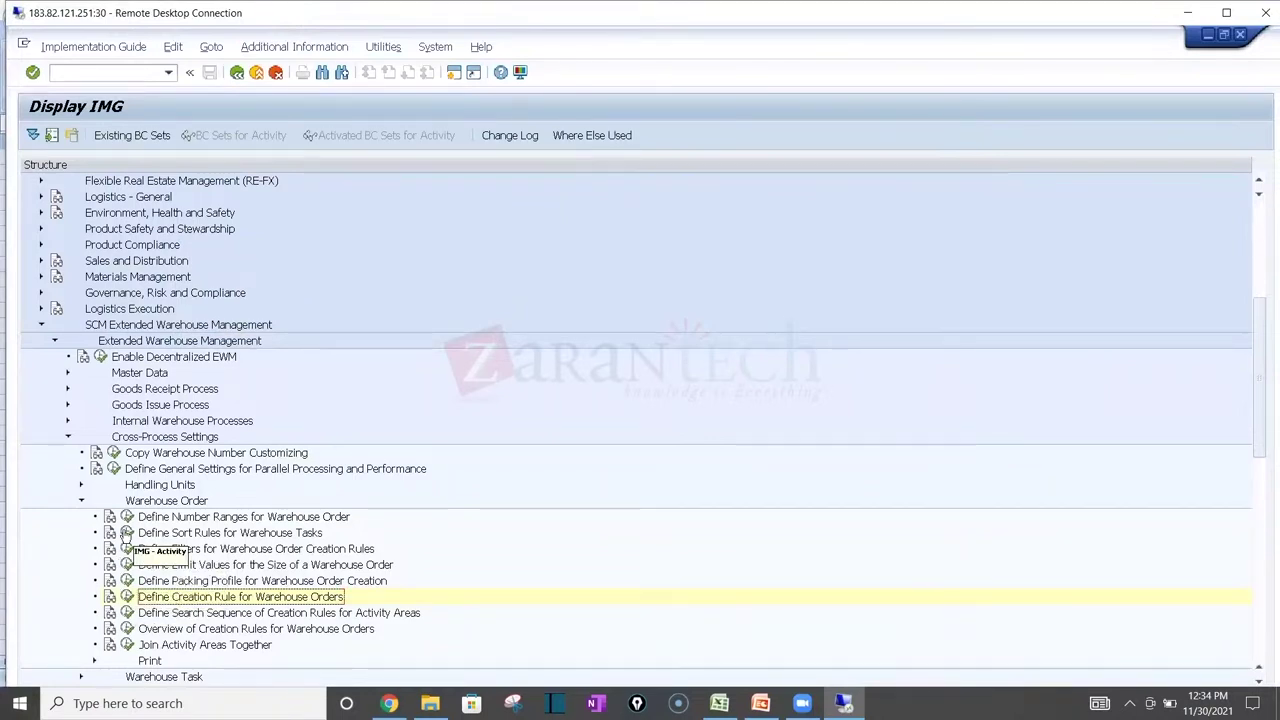
# Step: Browse the 42 sort fields available for warehouse SAM1's sort rule without changing it, then return to Excel
pyautogui.click(126, 534)
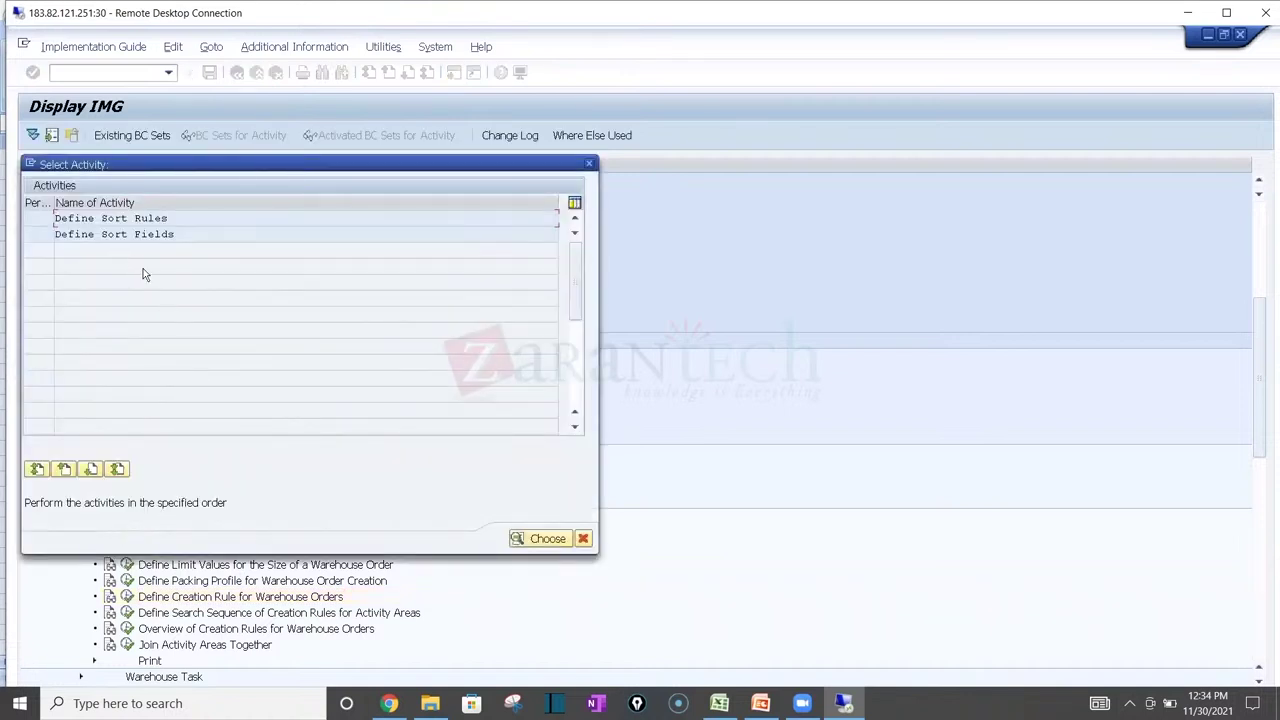
pyautogui.doubleClick(130, 236)
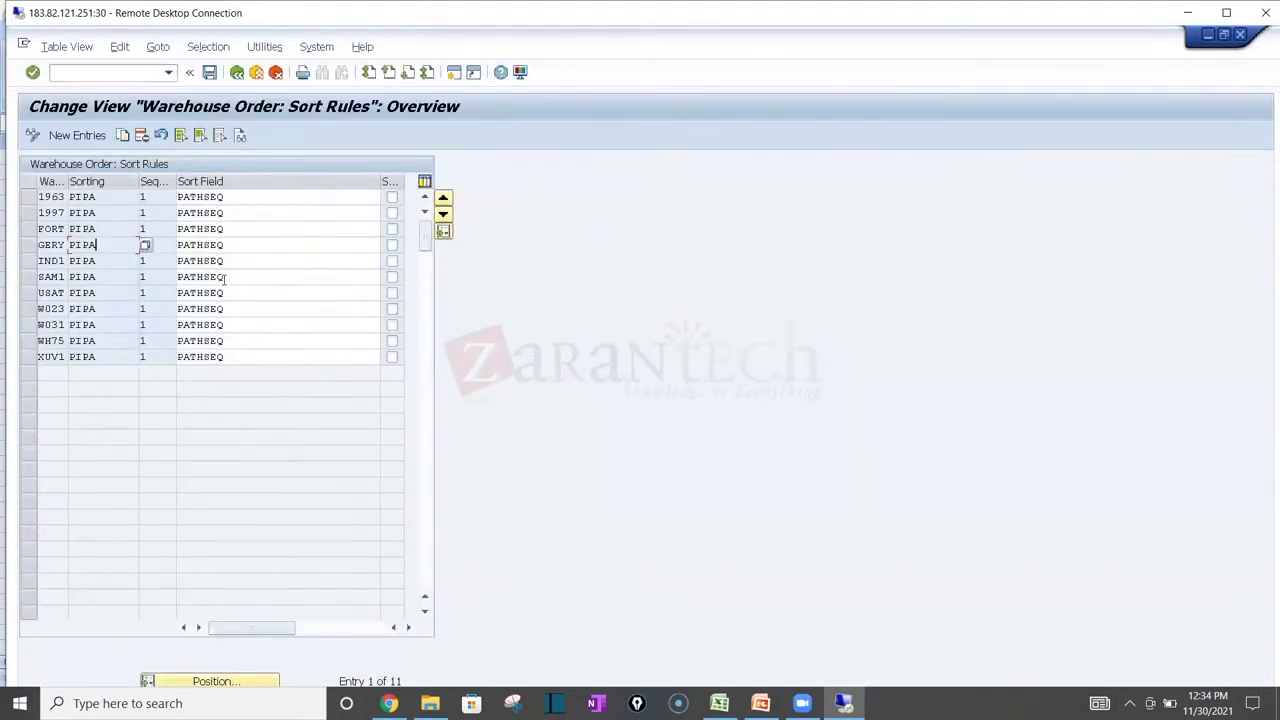
pyautogui.click(362, 280)
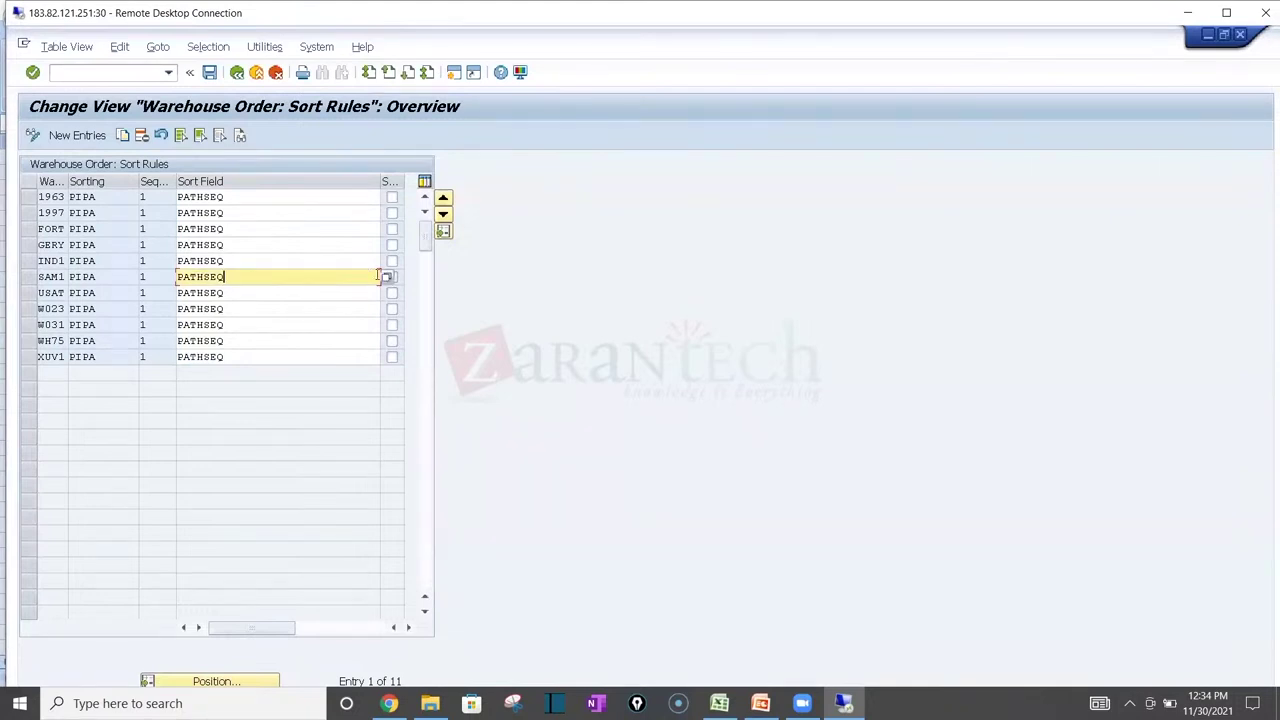
pyautogui.click(388, 276)
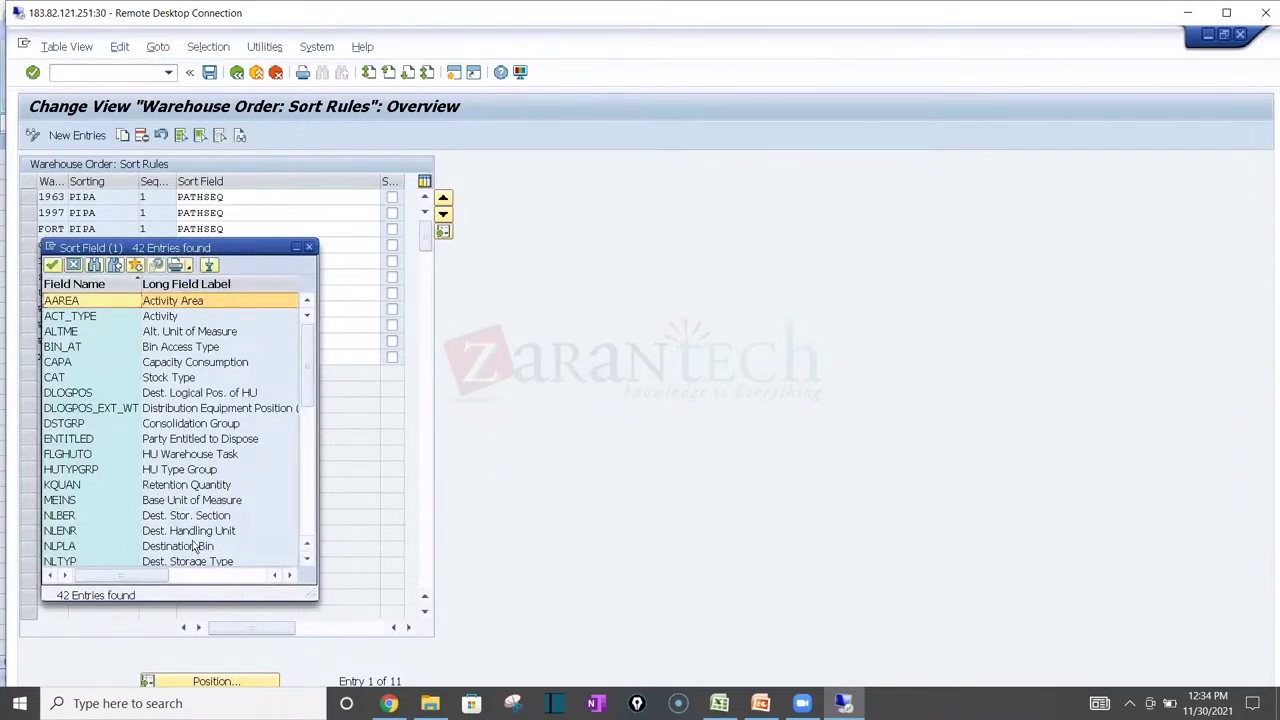
pyautogui.click(193, 547)
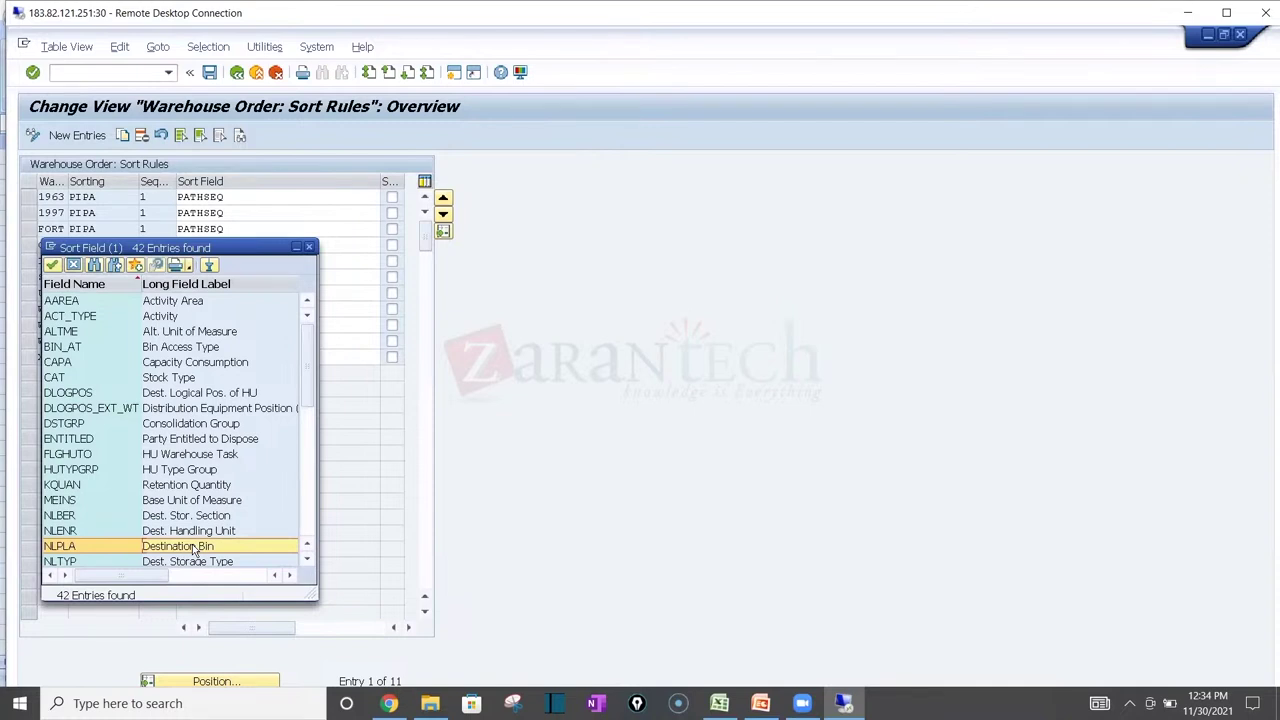
pyautogui.press('Down')
pyautogui.press('Down')
pyautogui.press('Down')
pyautogui.press('Down')
pyautogui.press('Down')
pyautogui.press('Down')
pyautogui.press('Down')
pyautogui.press('Down')
pyautogui.press('Down')
pyautogui.press('Down')
pyautogui.press('Down')
pyautogui.press('Down')
pyautogui.press('Down')
pyautogui.press('Down')
pyautogui.press('Down')
pyautogui.press('Down')
pyautogui.press('Down')
pyautogui.press('Down')
pyautogui.press('Down')
pyautogui.press('Down')
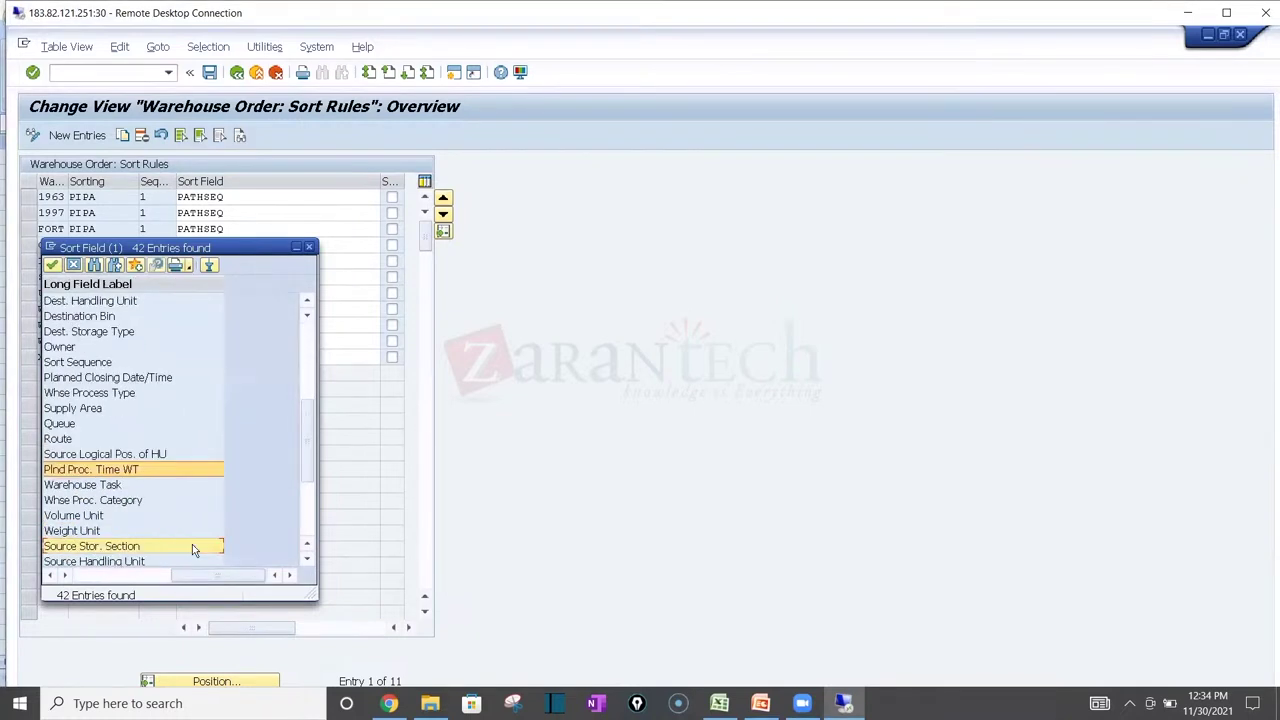
pyautogui.click(87, 573)
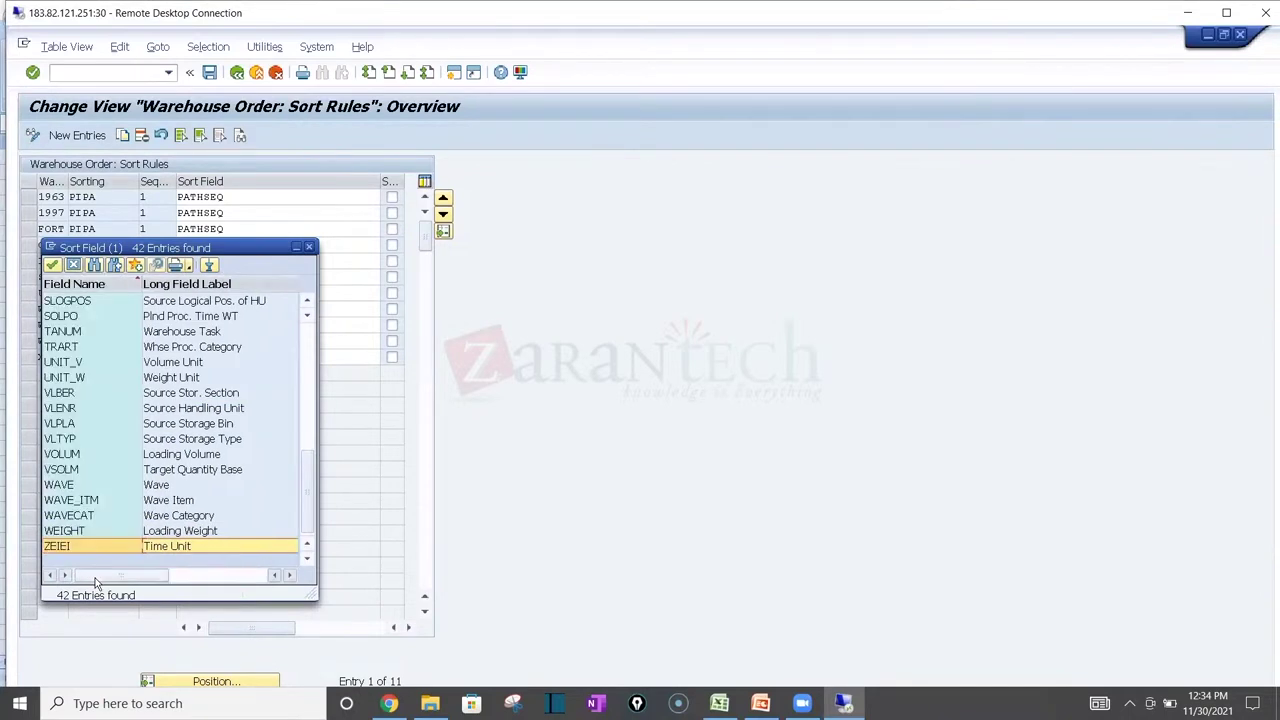
pyautogui.click(310, 250)
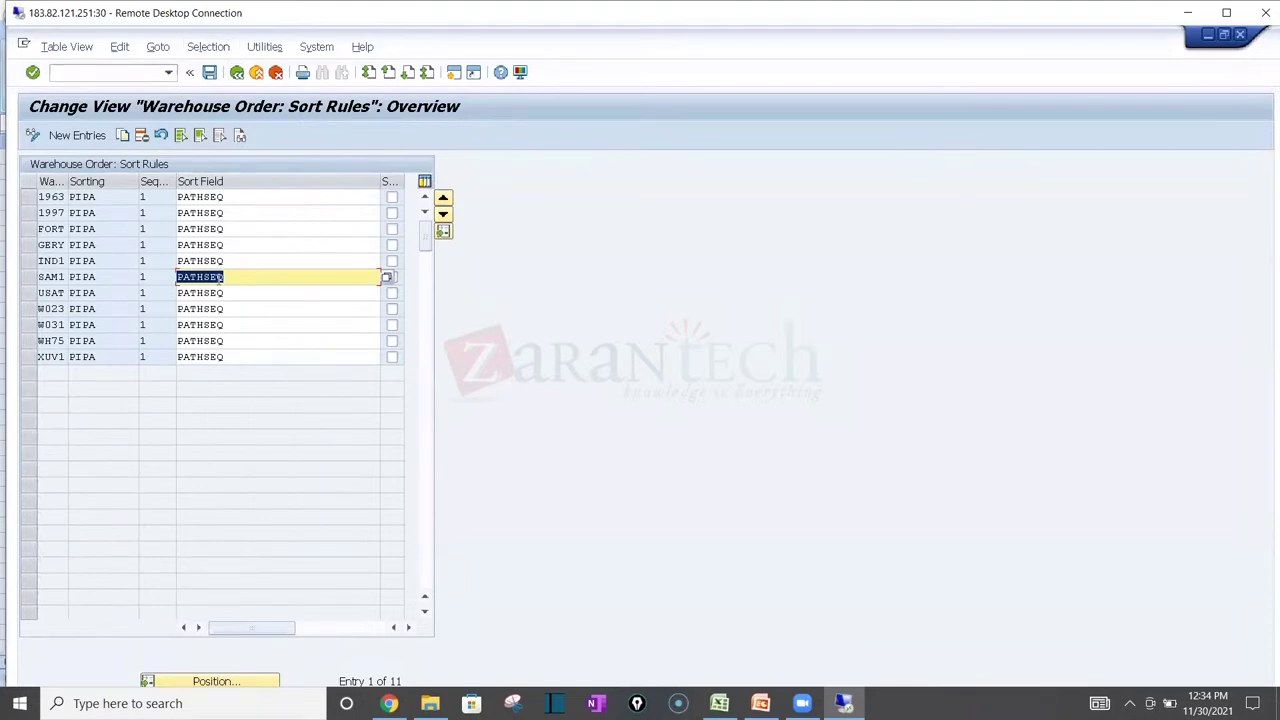
pyautogui.click(719, 703)
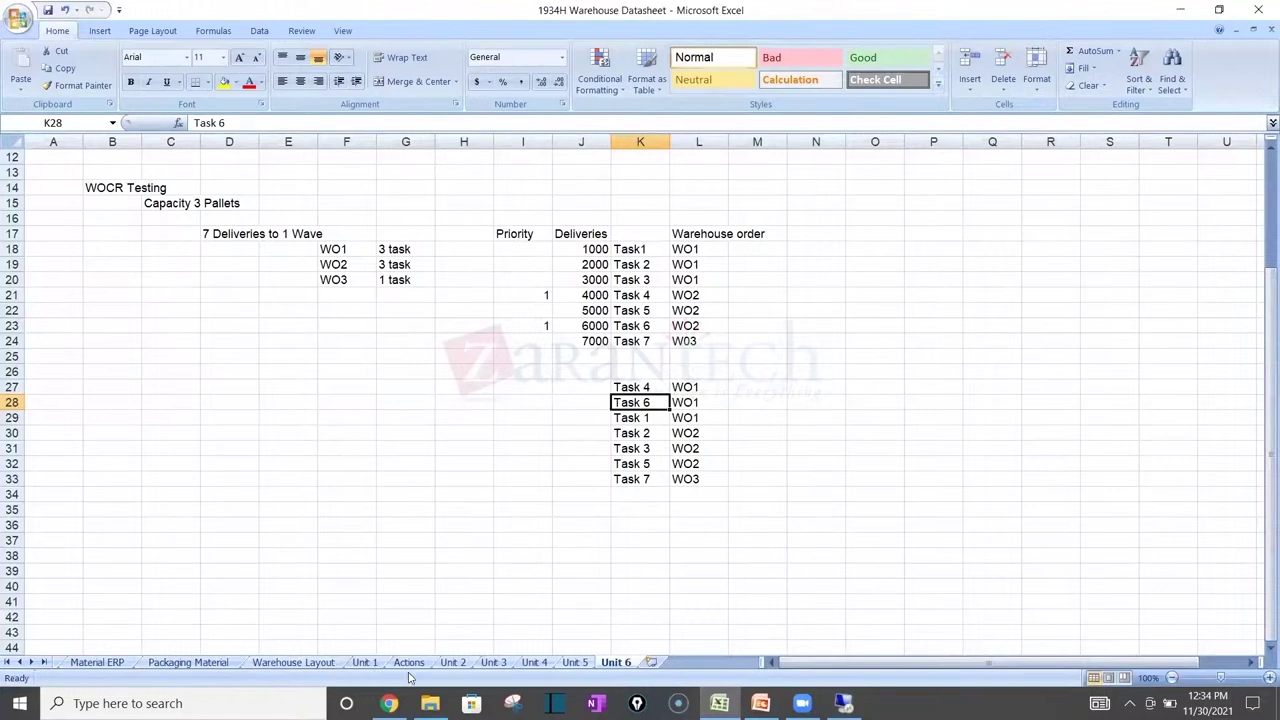
# Step: Go to the Unit 2 sheet and look over its cells, including the D40 label
pyautogui.click(405, 662)
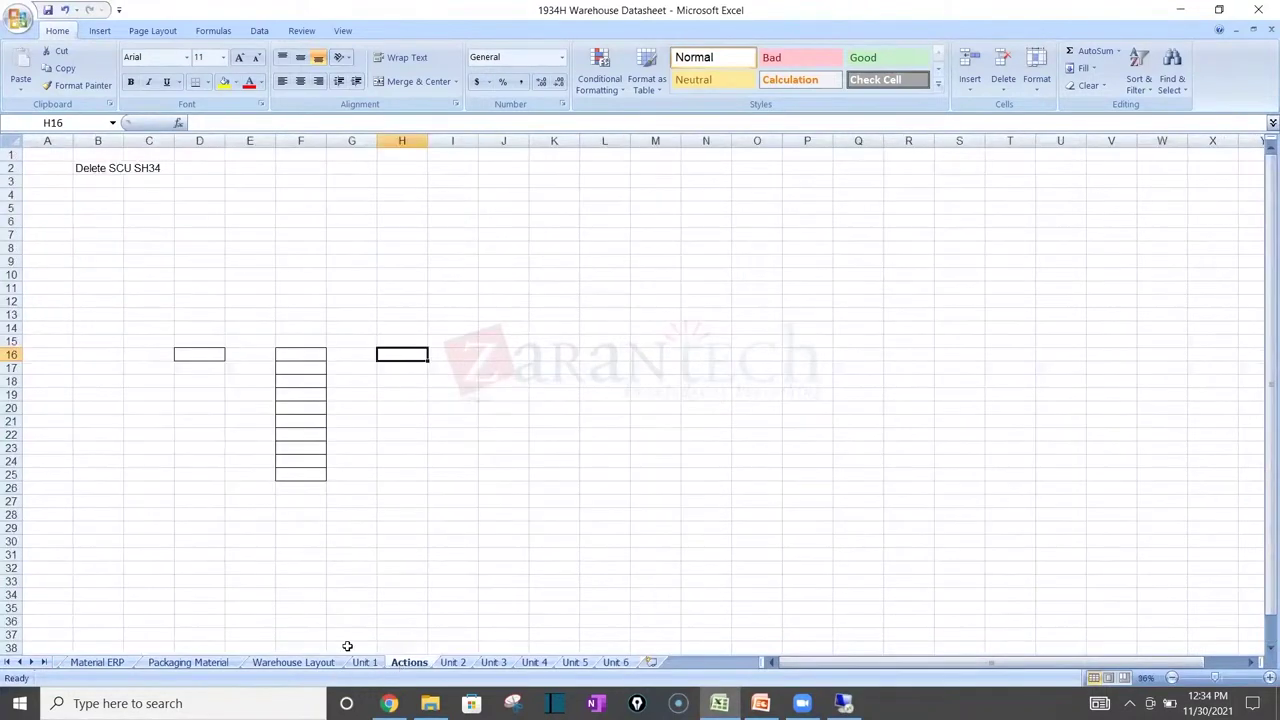
pyautogui.click(284, 663)
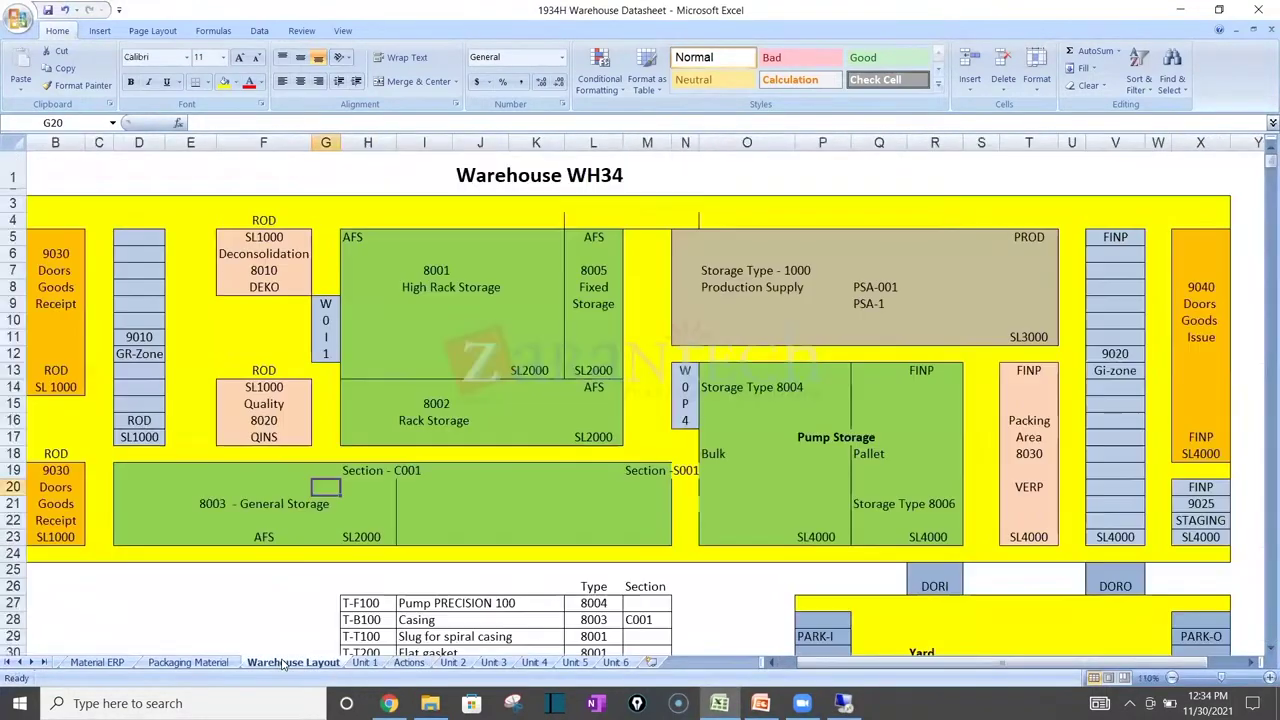
pyautogui.click(452, 663)
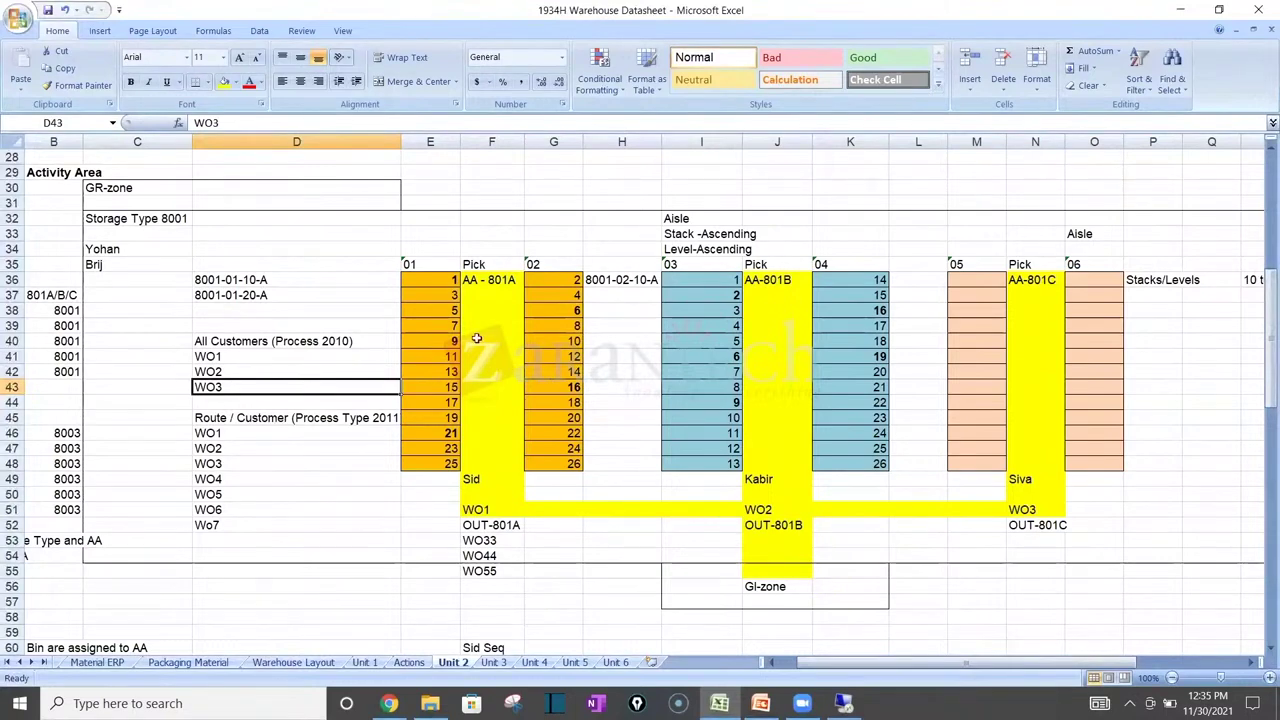
pyautogui.click(451, 280)
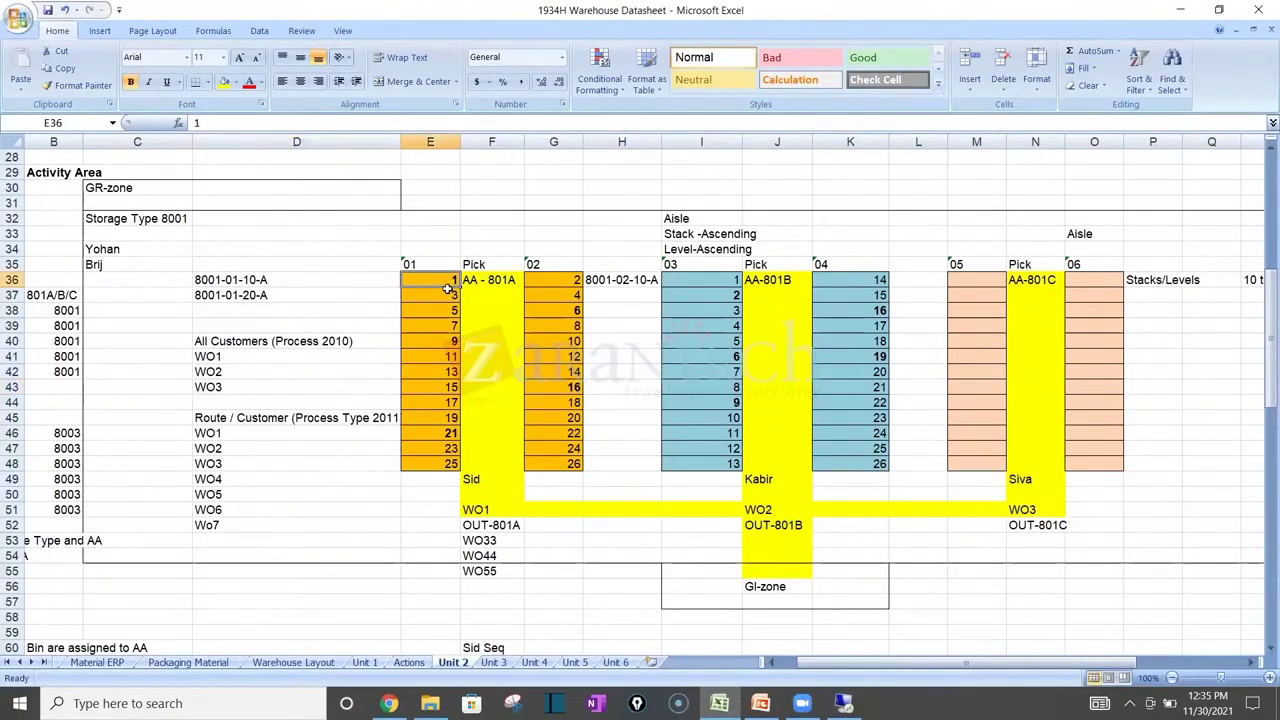
pyautogui.click(548, 465)
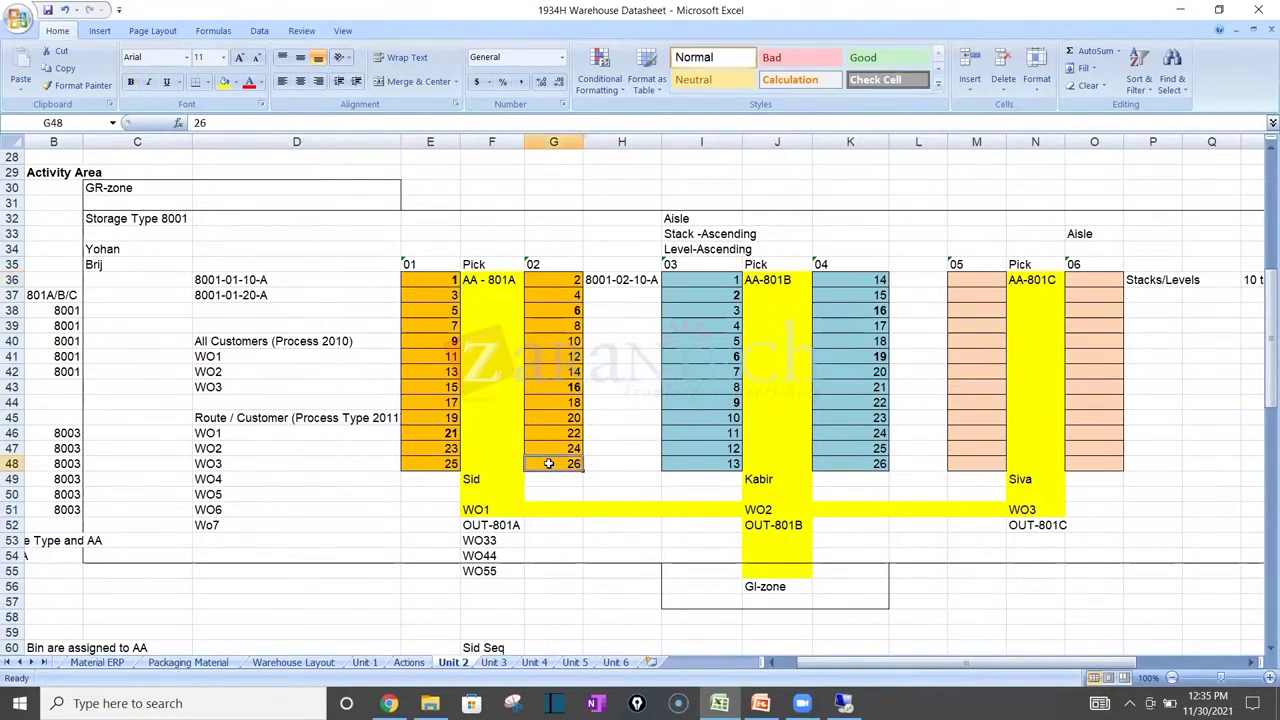
pyautogui.doubleClick(388, 341)
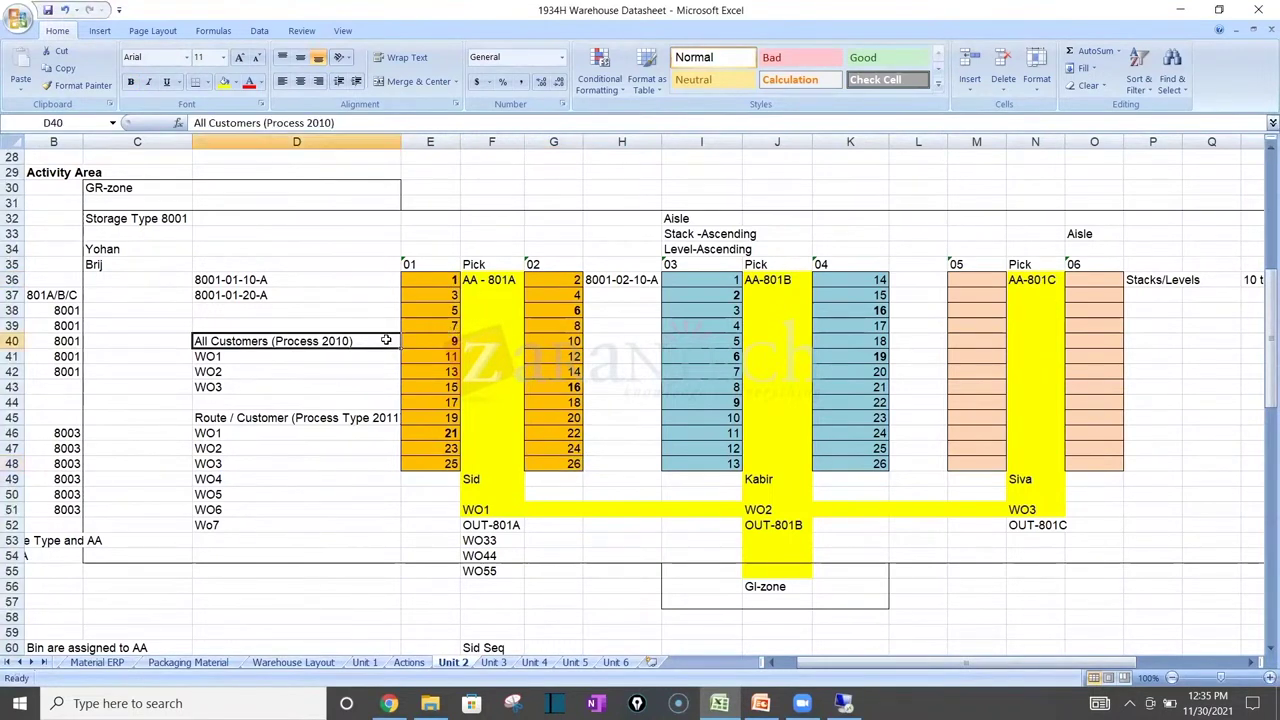
pyautogui.click(478, 346)
# Step: Try entering 9-4 in E40 and 1- in G38
pyautogui.click(452, 339)
pyautogui.doubleClick(452, 340)
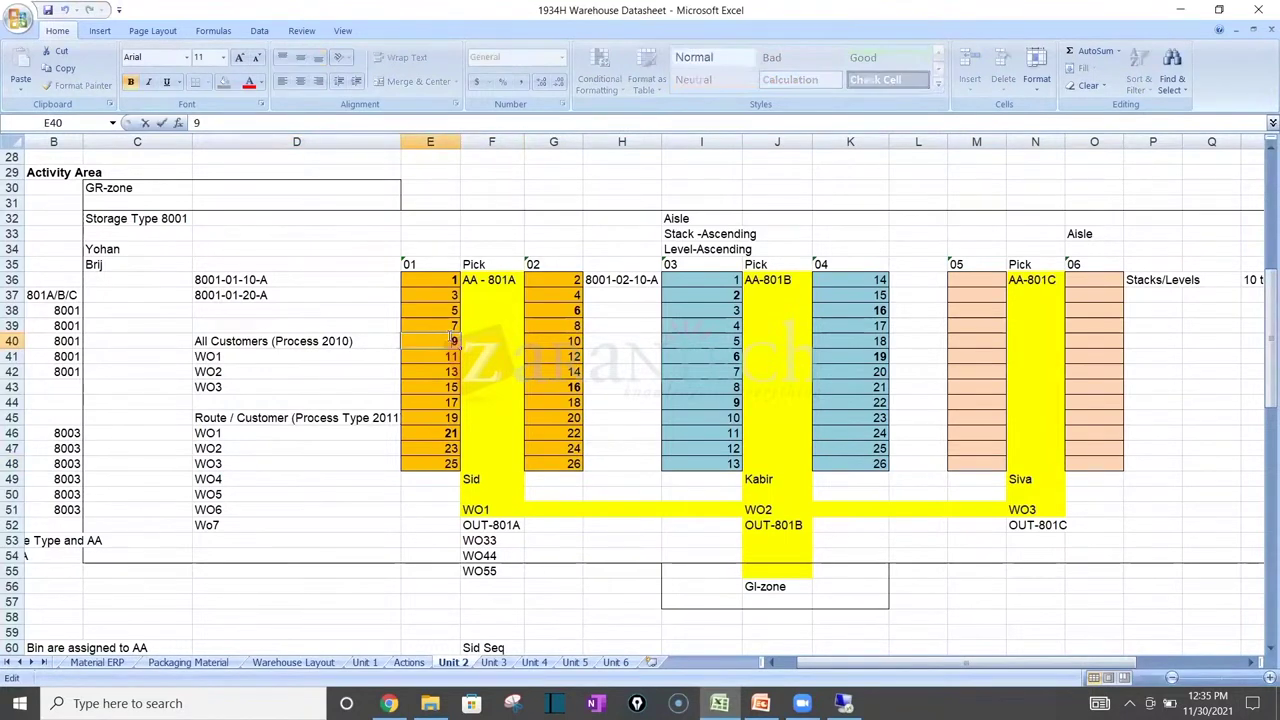
pyautogui.write('4')
pyautogui.press('Left')
pyautogui.write('-')
pyautogui.click(577, 313)
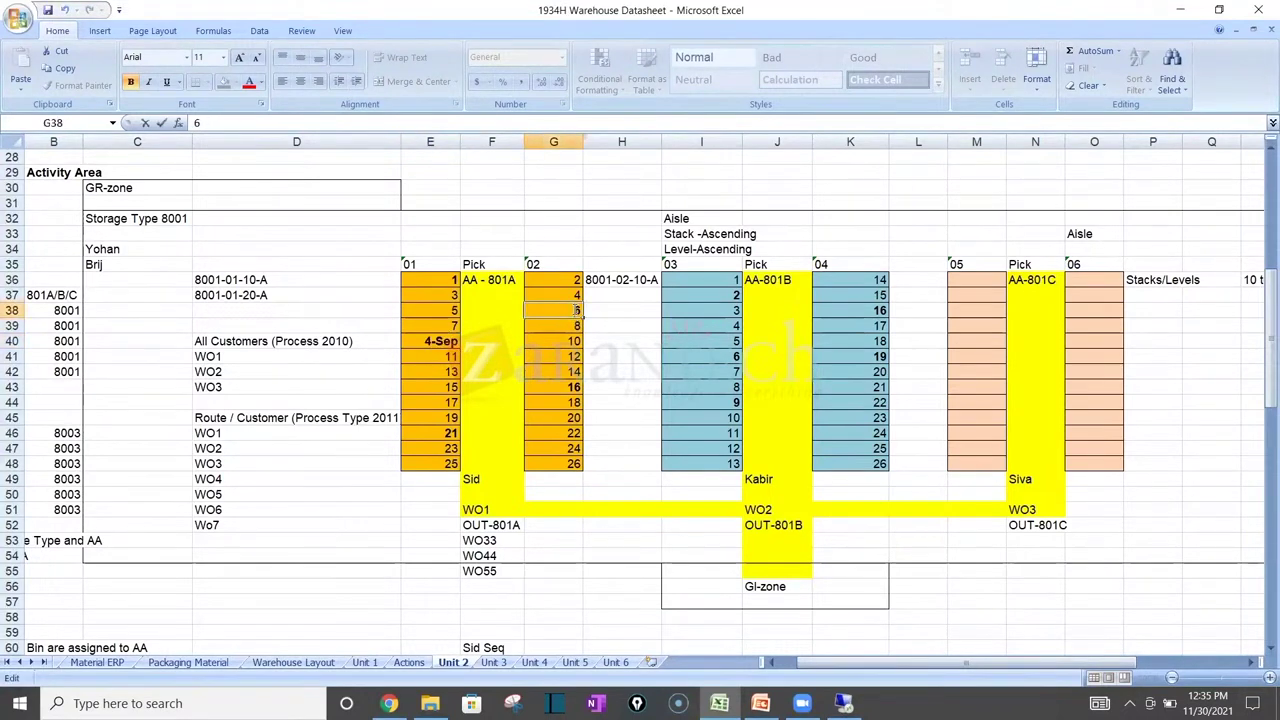
pyautogui.write('1-')
pyautogui.press('Return')
# Step: Change G38 to 6-6 and G43 to 16-1 through the formula bar
pyautogui.click(568, 310)
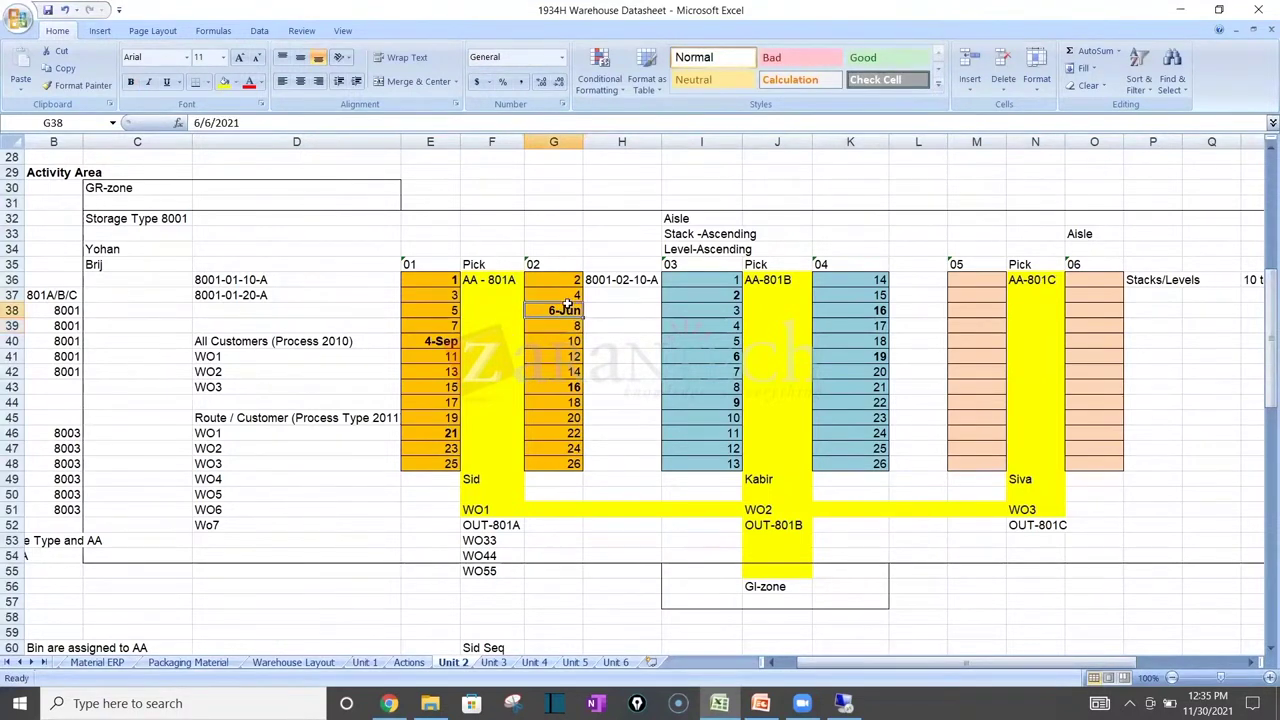
pyautogui.click(249, 121)
pyautogui.press('BackSpace')
pyautogui.press('BackSpace')
pyautogui.press('BackSpace')
pyautogui.press('BackSpace')
pyautogui.press('BackSpace')
pyautogui.press('BackSpace')
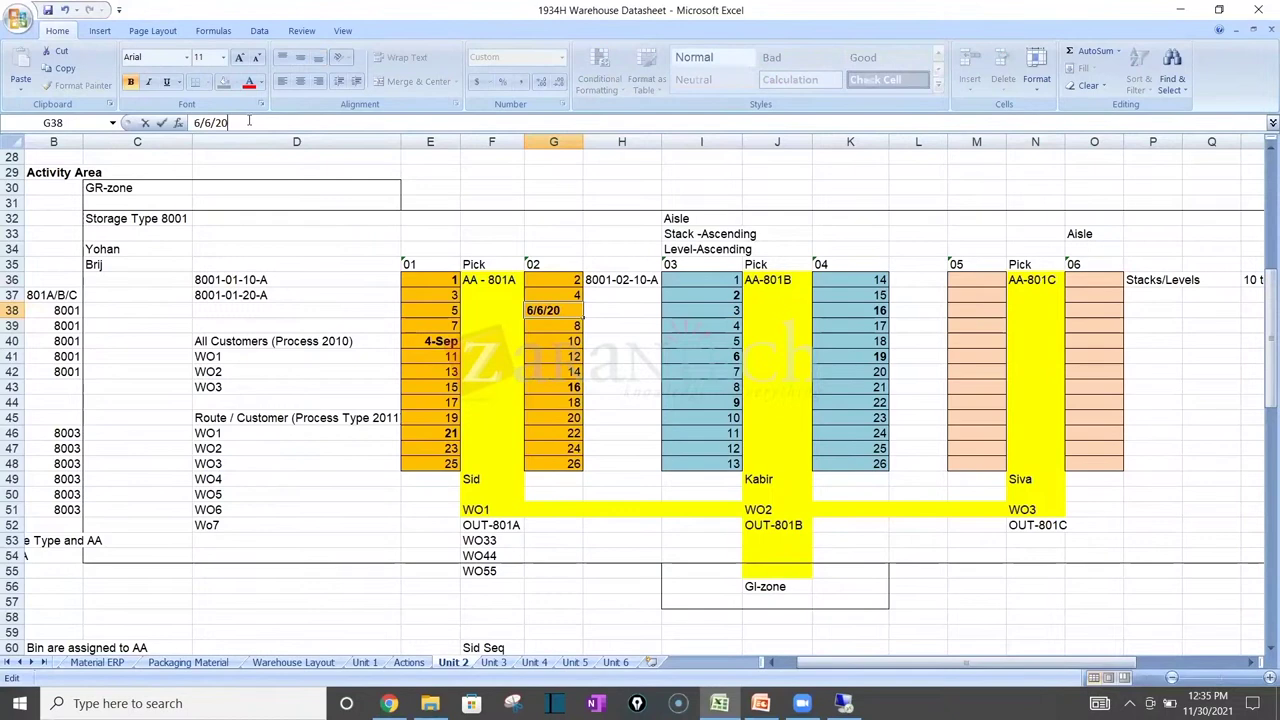
pyautogui.press('BackSpace')
pyautogui.write('-6/')
pyautogui.press('BackSpace')
pyautogui.press('Return')
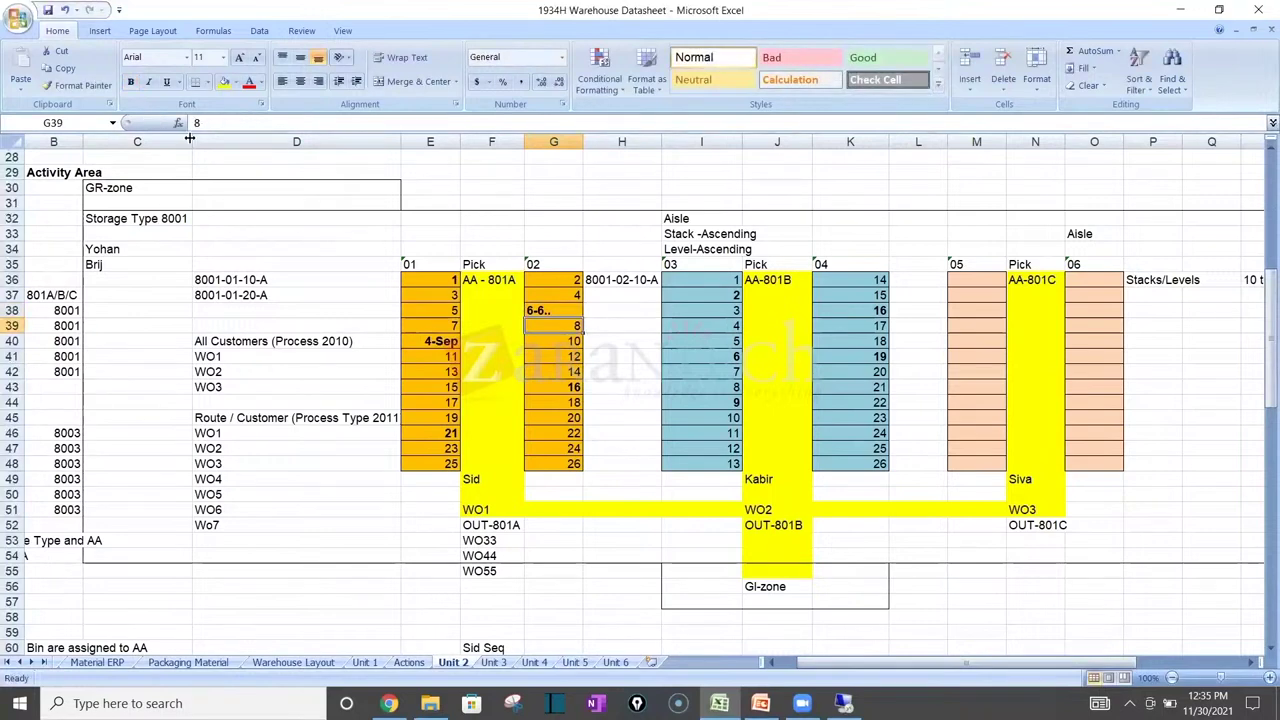
pyautogui.click(574, 388)
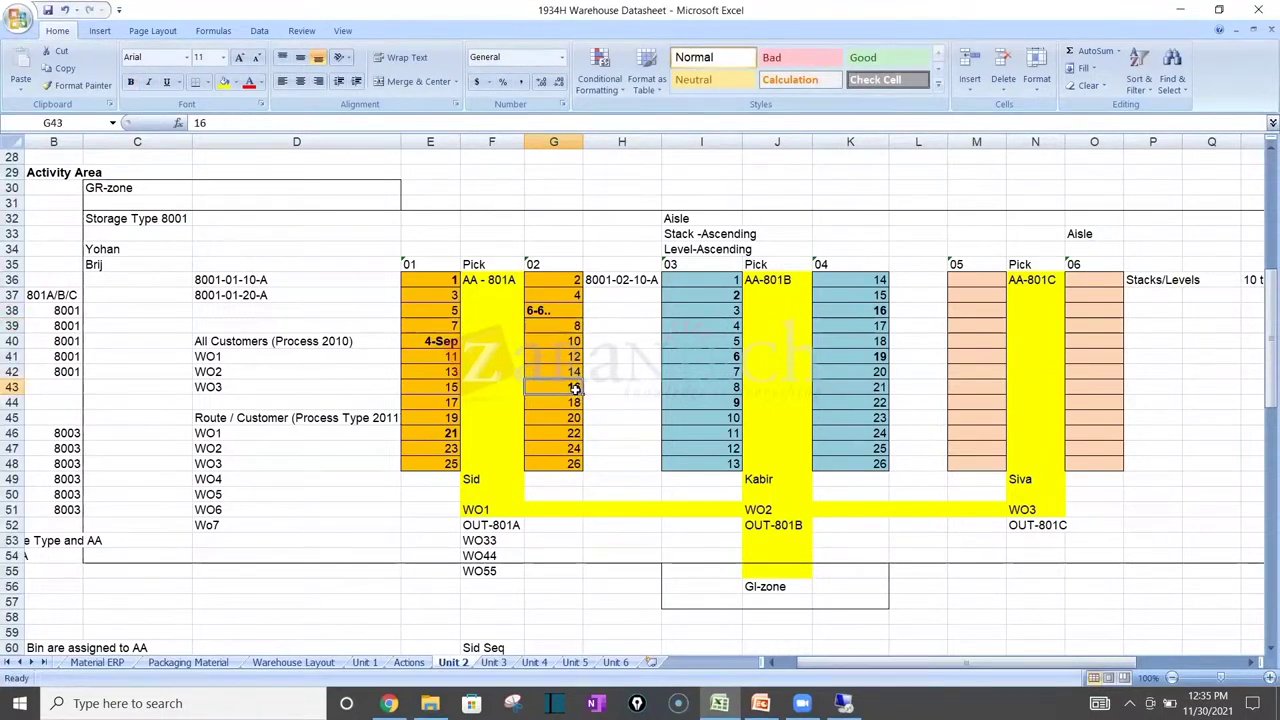
pyautogui.click(250, 124)
pyautogui.write('-1..')
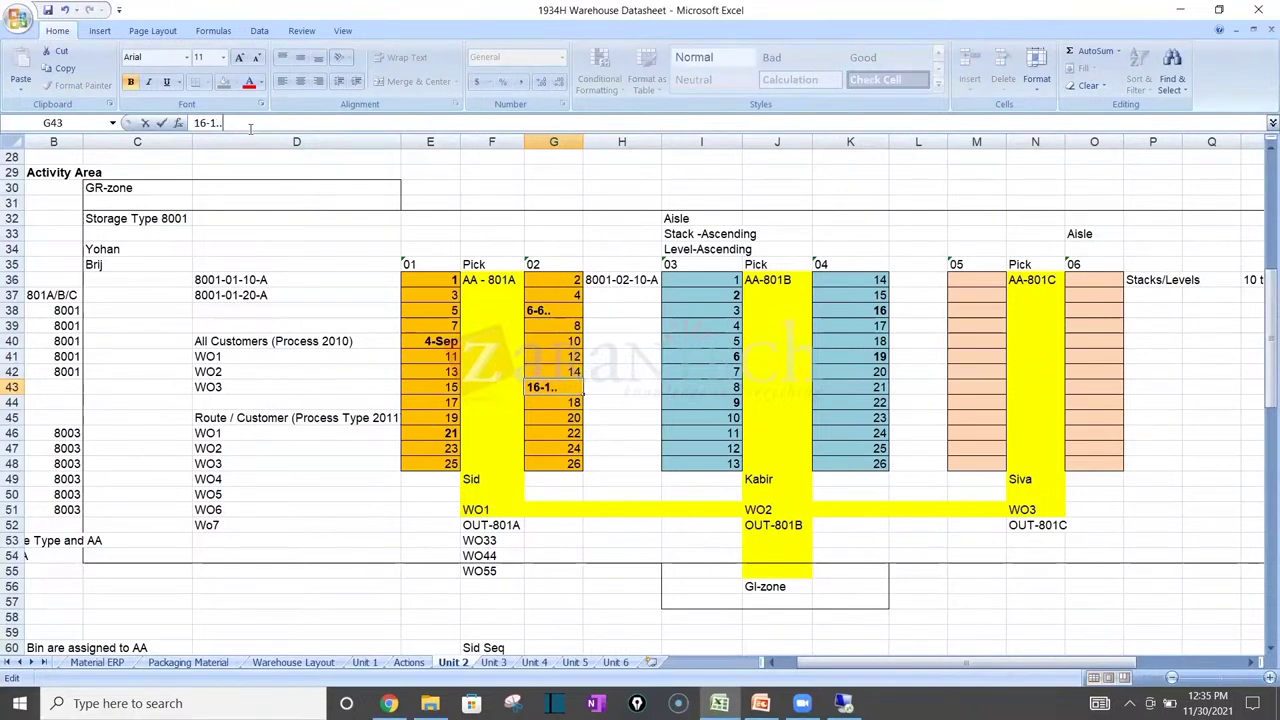
pyautogui.press('Return')
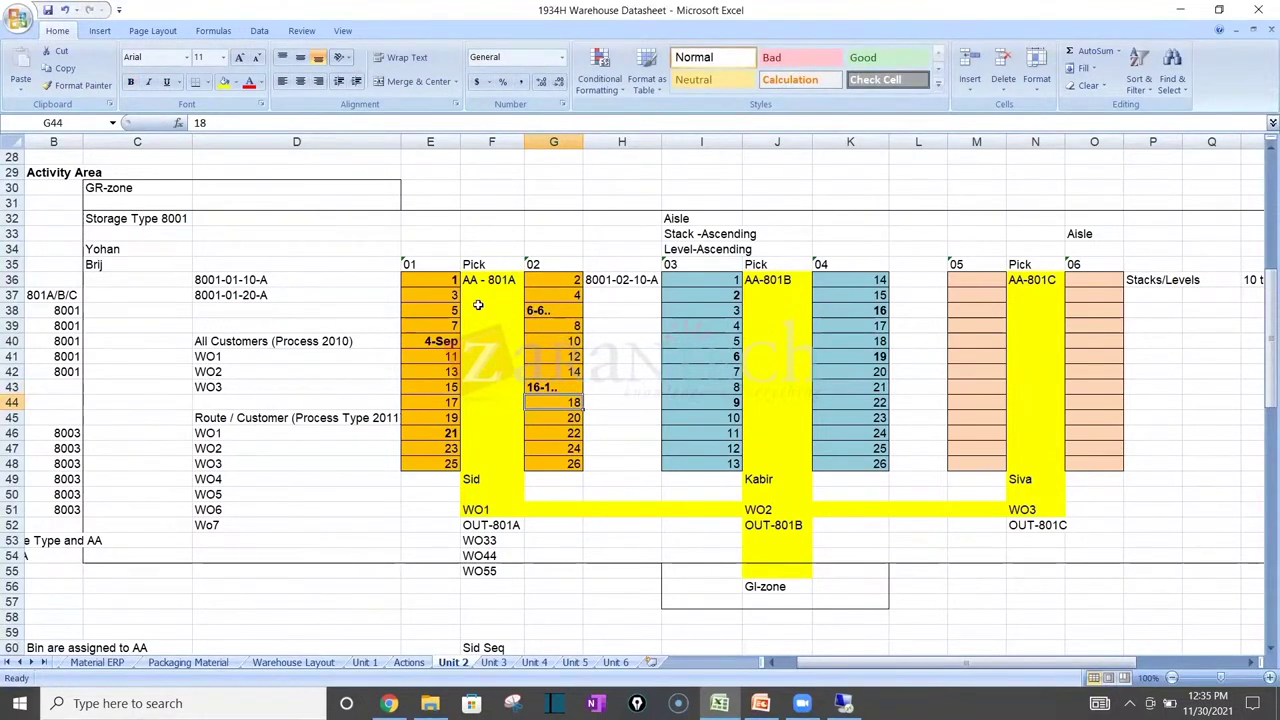
# Step: Recheck G38 and G43, then change E40's date to the text 9...4
pyautogui.click(537, 312)
pyautogui.click(443, 341)
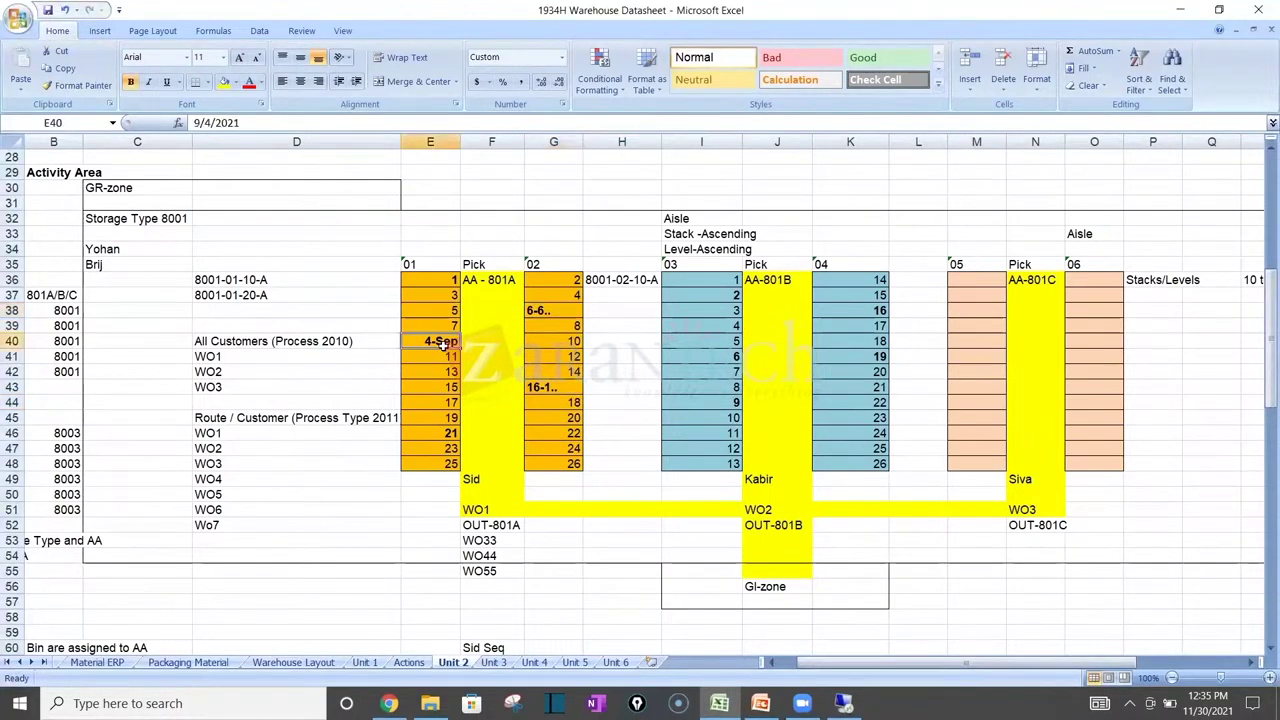
pyautogui.click(549, 389)
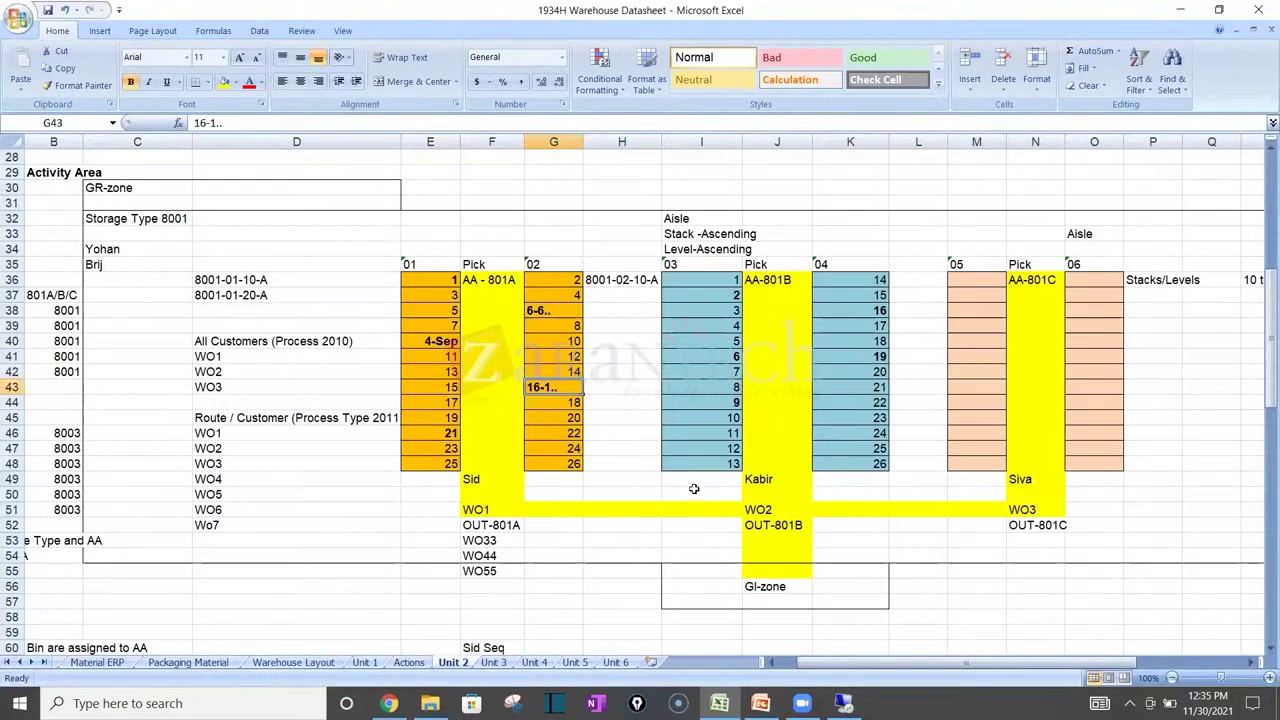
pyautogui.click(545, 311)
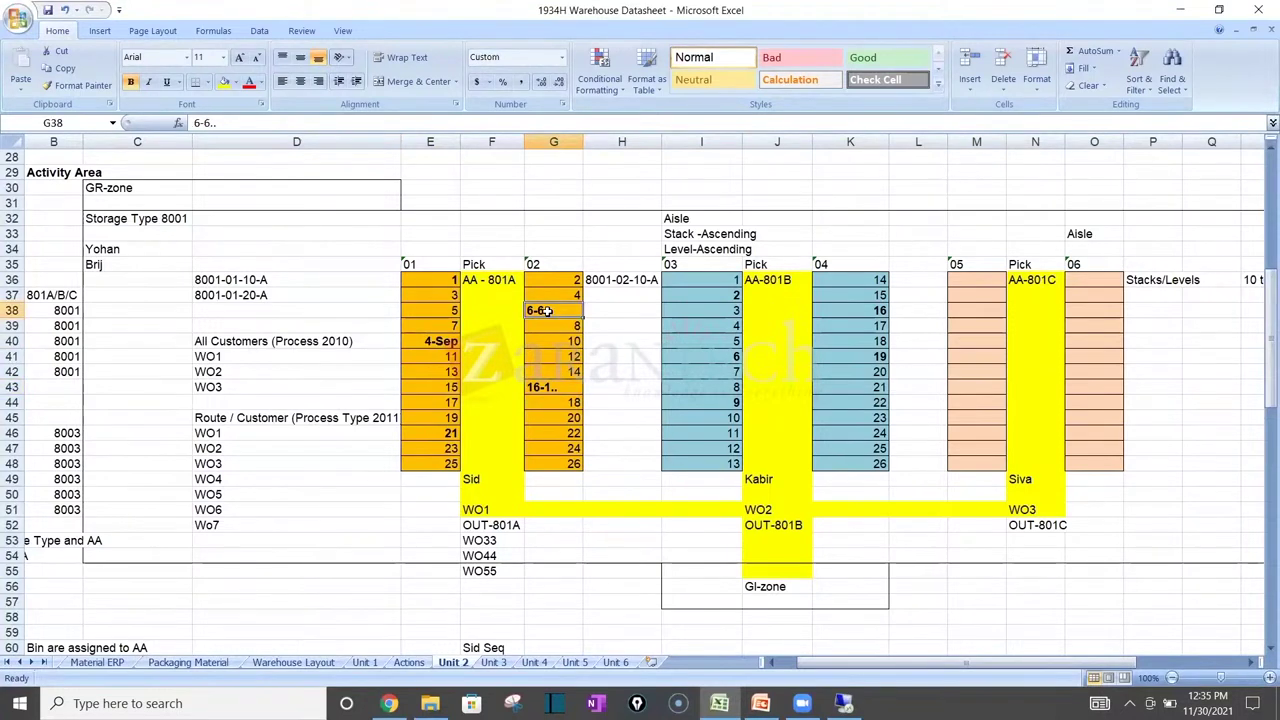
pyautogui.click(430, 340)
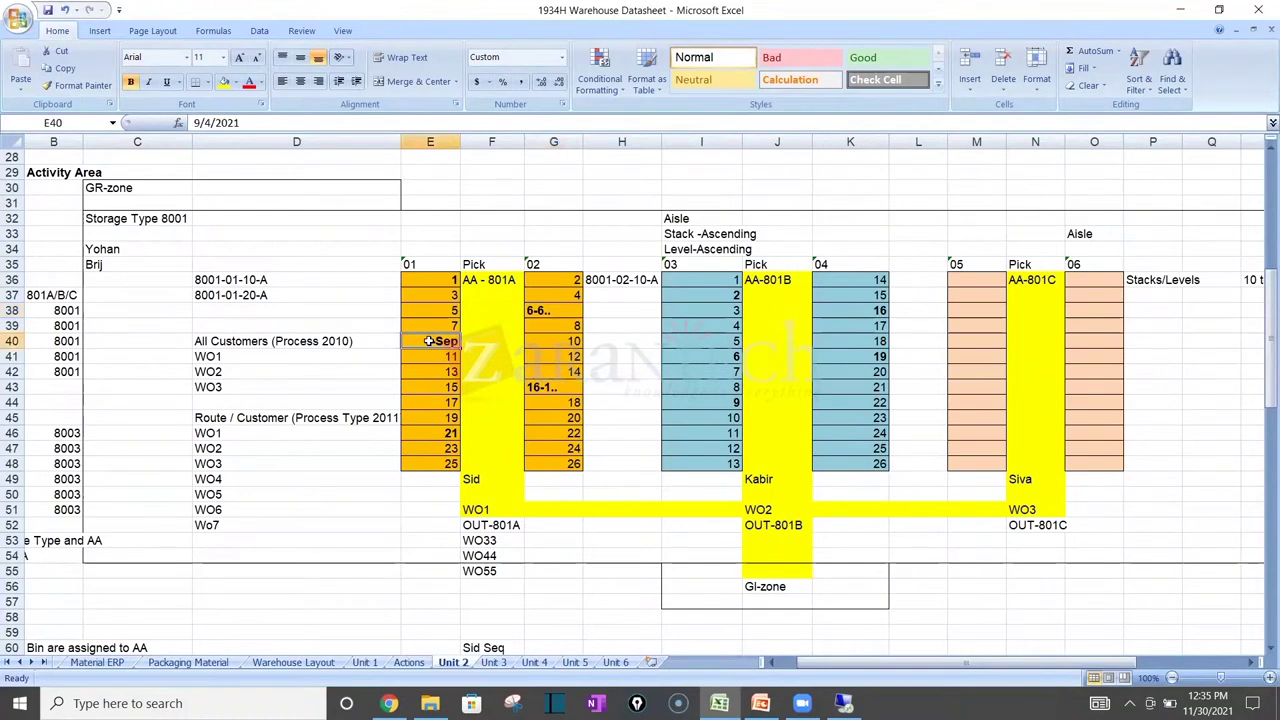
pyautogui.click(544, 388)
pyautogui.click(453, 339)
pyautogui.click(239, 122)
pyautogui.press('BackSpace')
pyautogui.press('BackSpace')
pyautogui.press('BackSpace')
pyautogui.press('BackSpace')
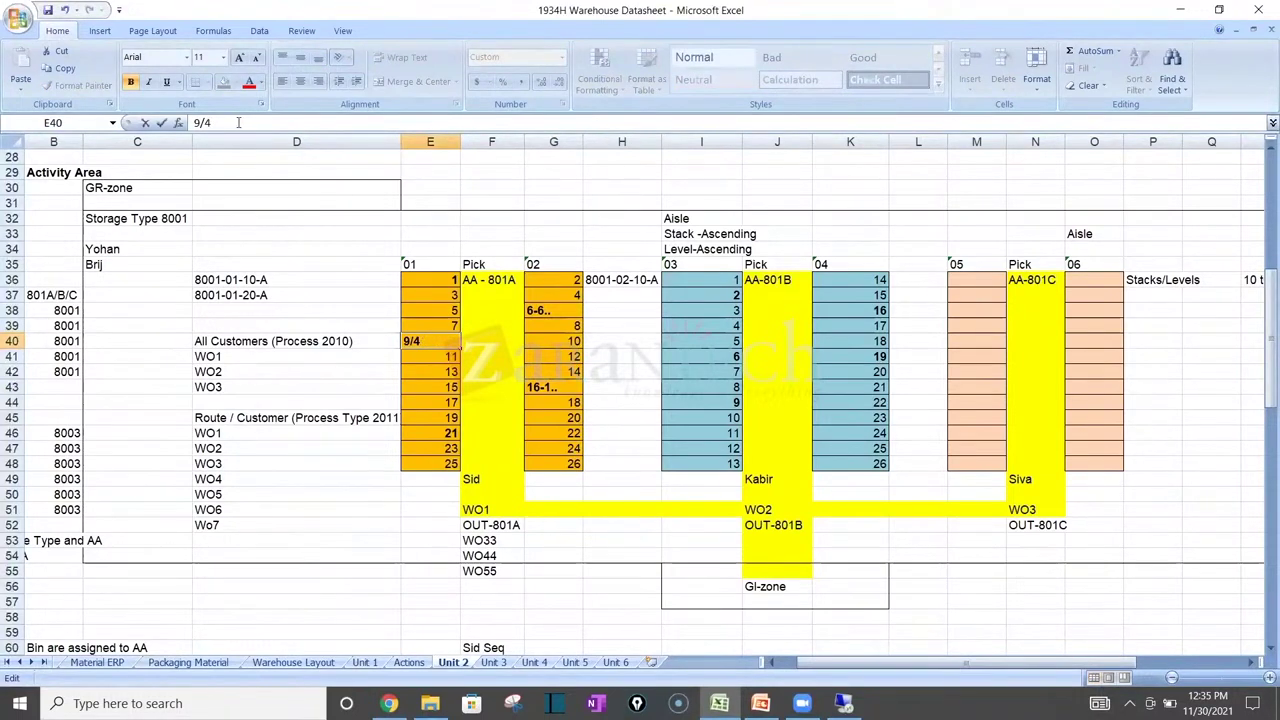
pyautogui.press('BackSpace')
pyautogui.press('BackSpace')
pyautogui.write('...4')
pyautogui.press('Return')
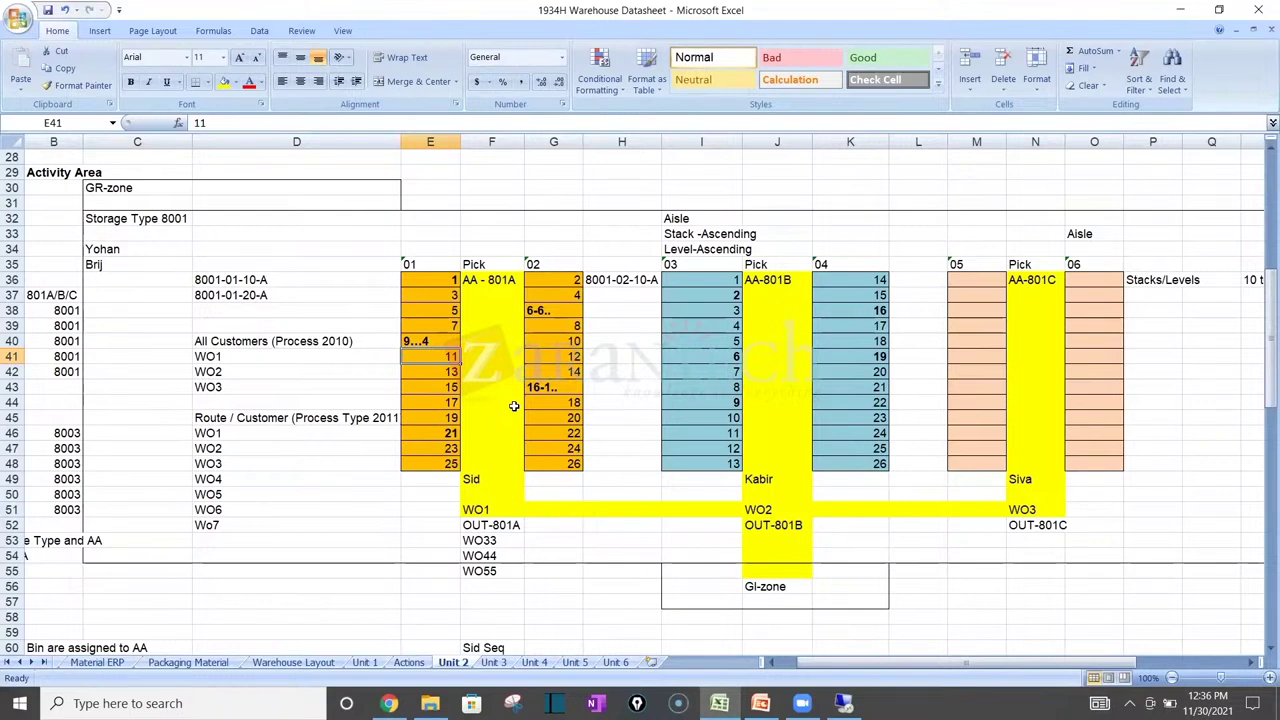
pyautogui.click(563, 313)
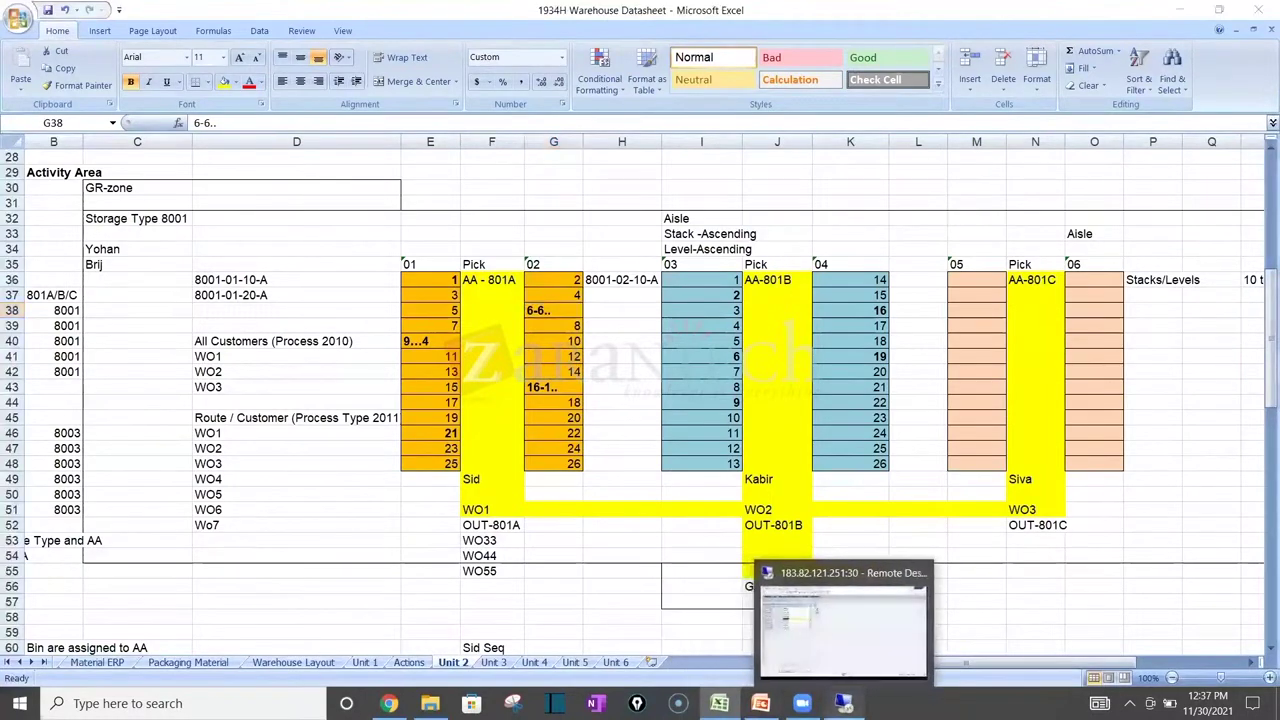
# Step: Maximize the SAP session and back out of the sort rules table to the IMG tree
pyautogui.click(843, 703)
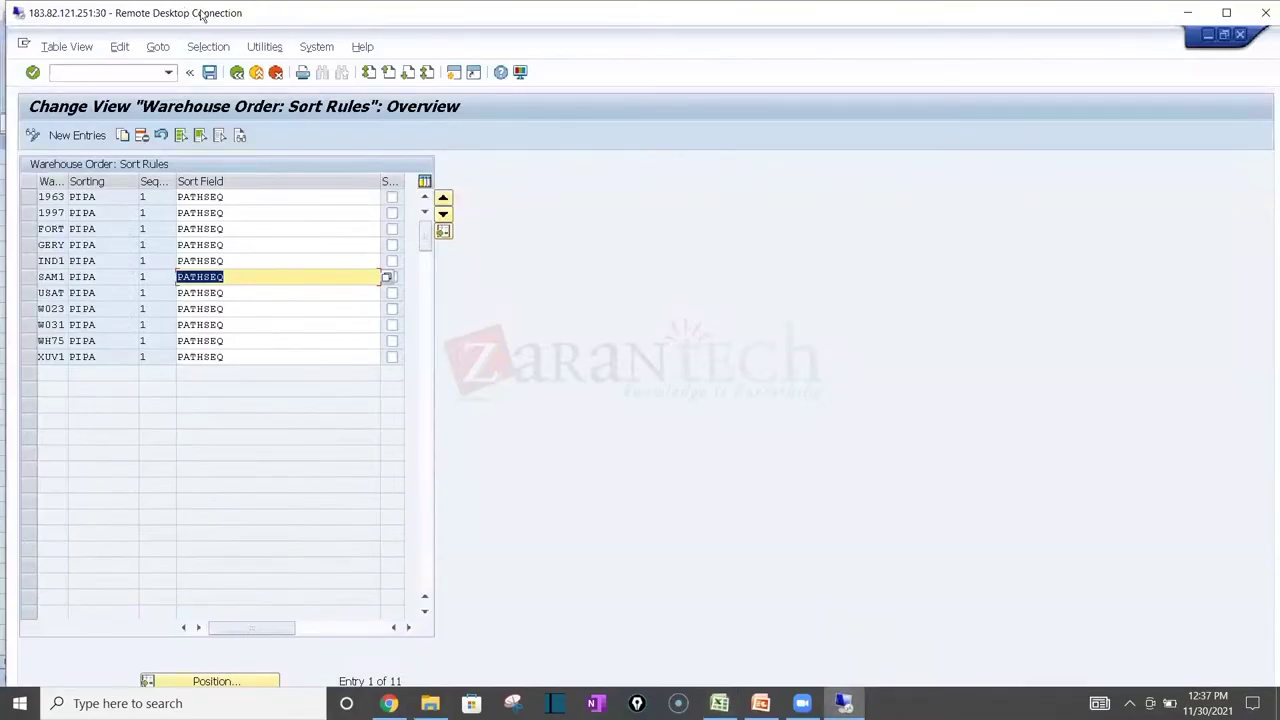
pyautogui.doubleClick(200, 14)
pyautogui.click(231, 48)
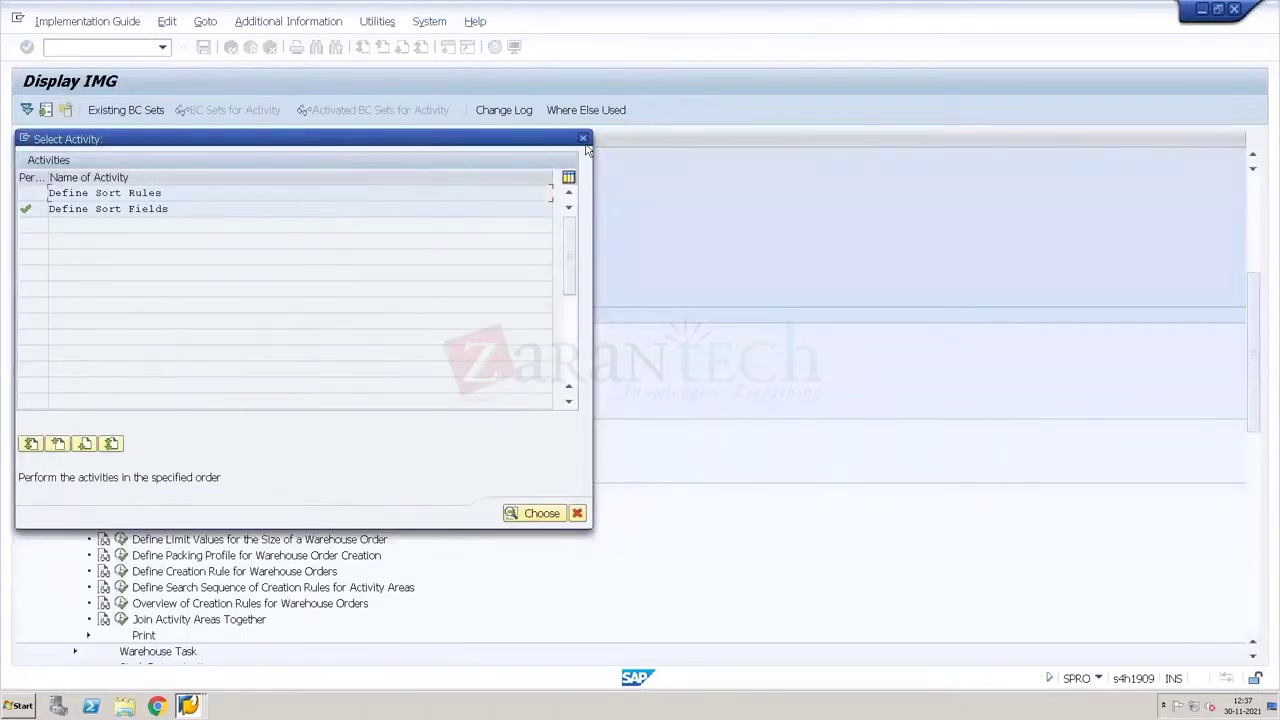
pyautogui.click(583, 139)
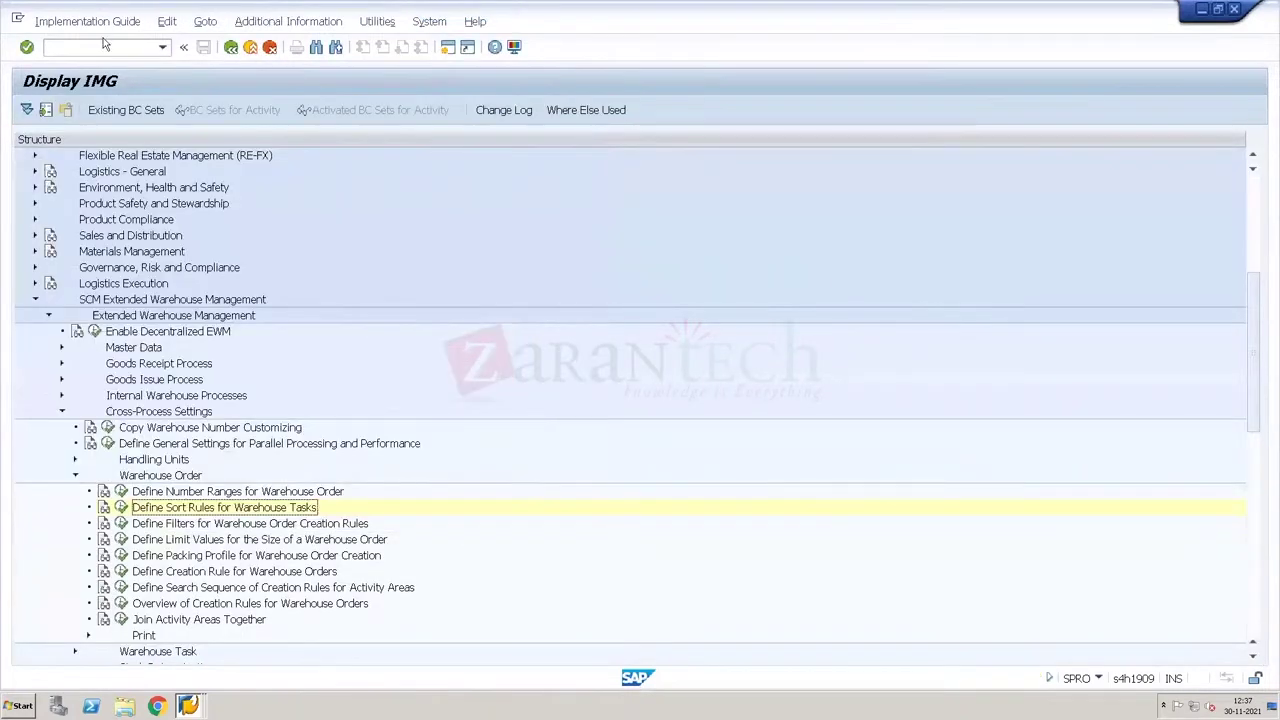
# Step: Create an outbound delivery in VL01N for the recent sales order with shipping point 8H34, then close the error log
pyautogui.click(102, 46)
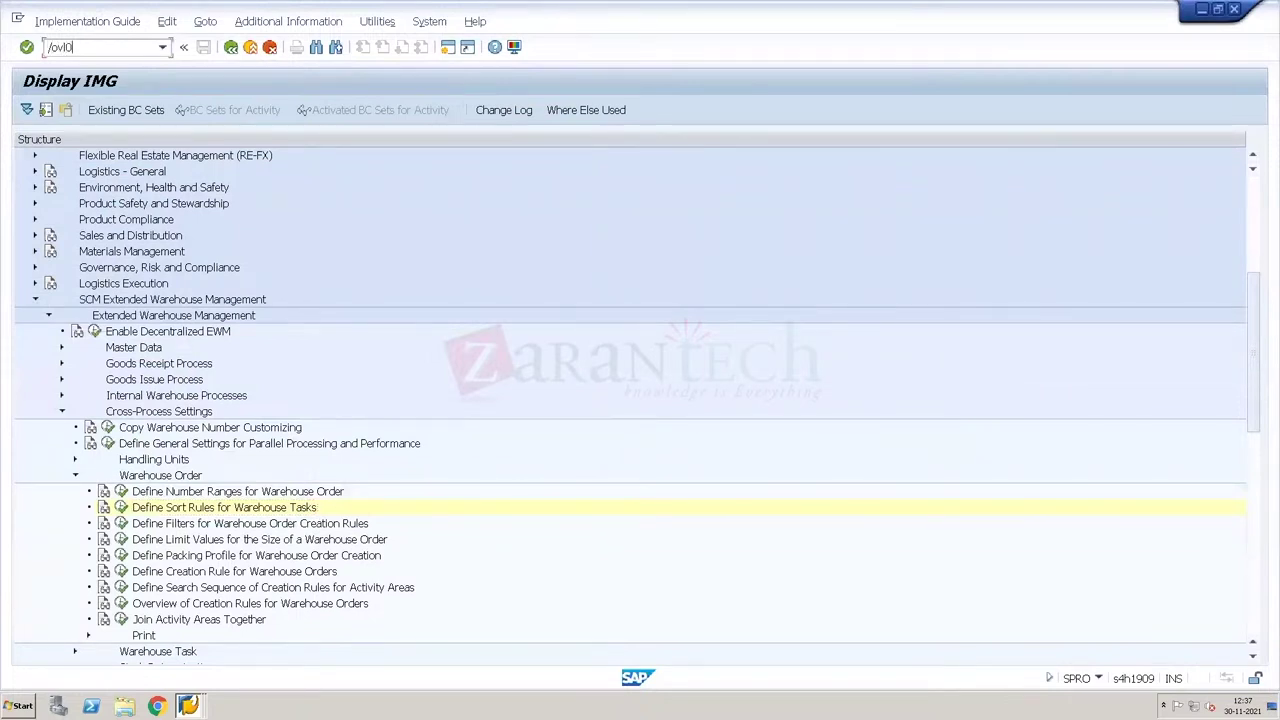
pyautogui.press('Return')
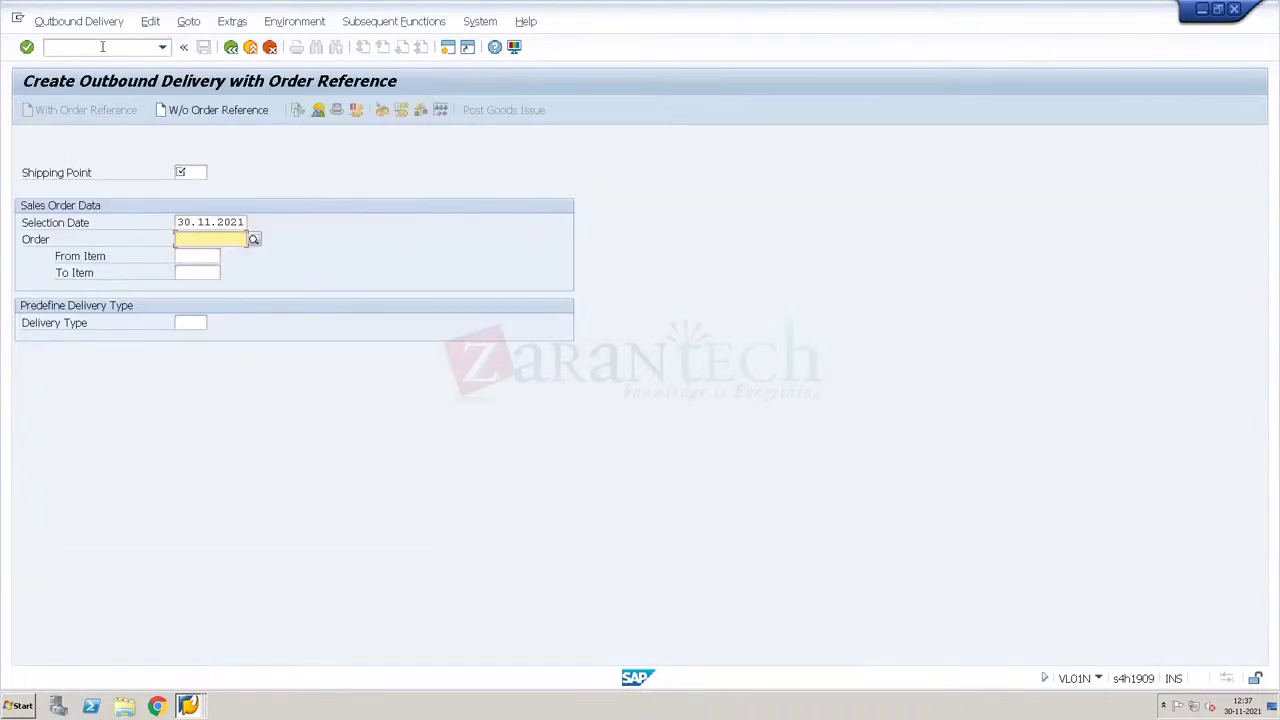
pyautogui.press('BackSpace')
pyautogui.press('Down')
pyautogui.press('Return')
pyautogui.hotkey('shift', 'Tab')
pyautogui.hotkey('shift', 'Tab')
pyautogui.press('BackSpace')
pyautogui.press('Down')
pyautogui.press('Return')
pyautogui.press('Return')
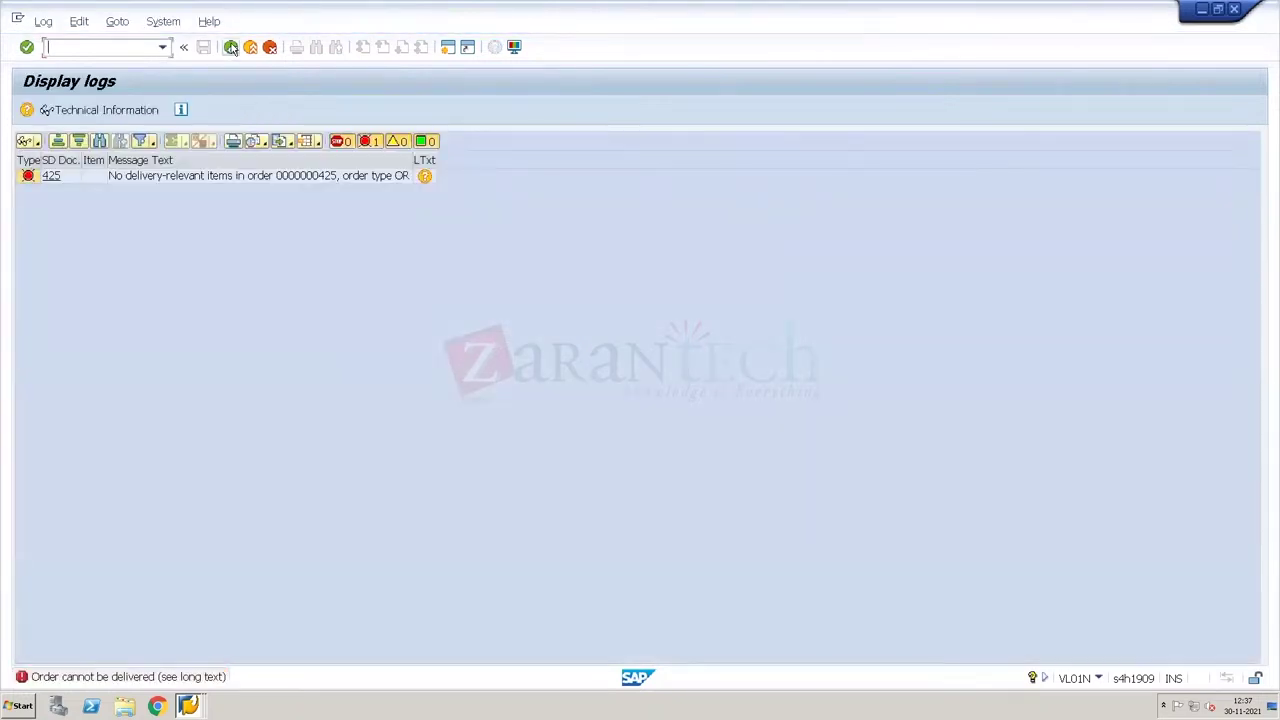
pyautogui.click(231, 47)
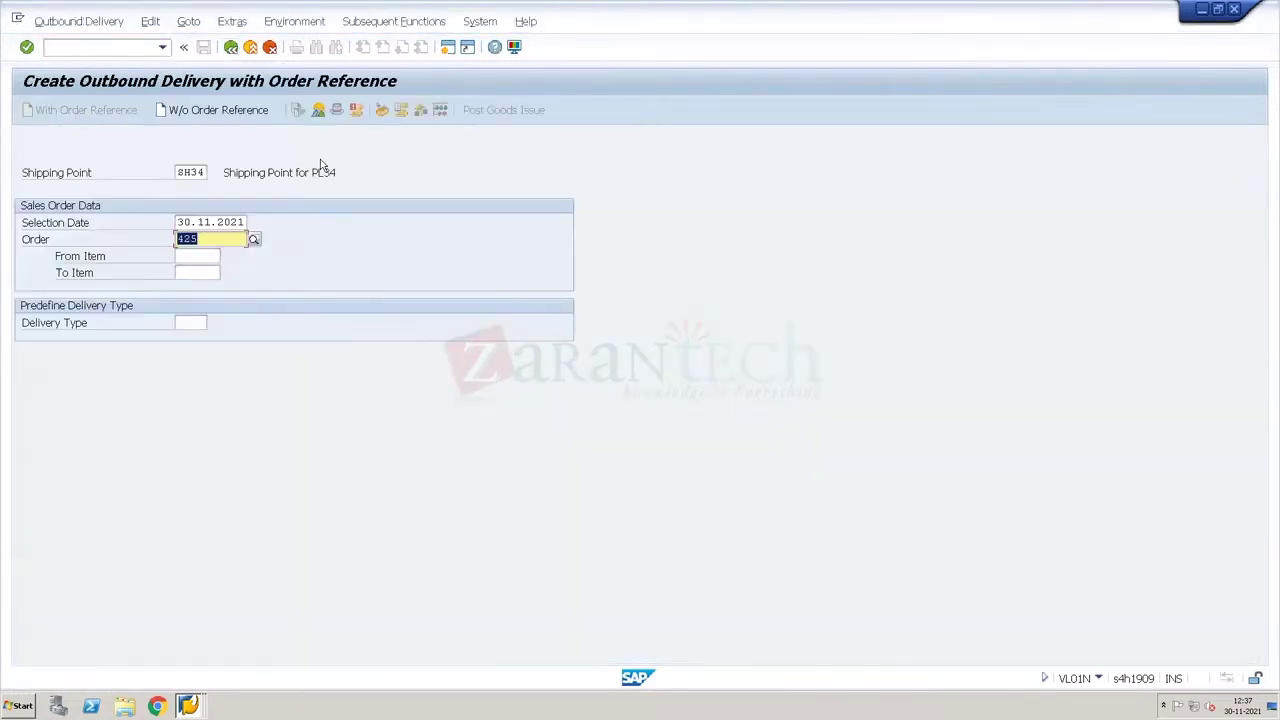
# Step: Switch to a different recent sales order and set the item's delivery quantity from 20 to 1
pyautogui.press('BackSpace')
pyautogui.press('Down')
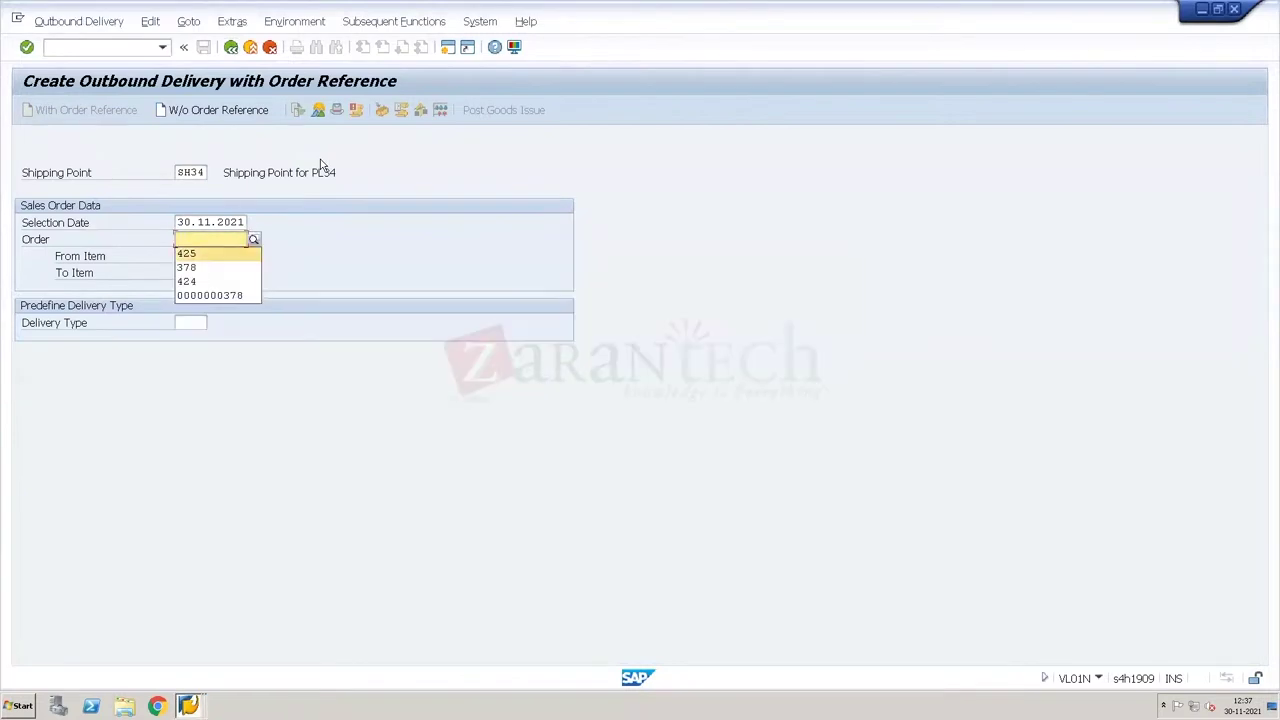
pyautogui.press('Down')
pyautogui.press('Return')
pyautogui.press('Return')
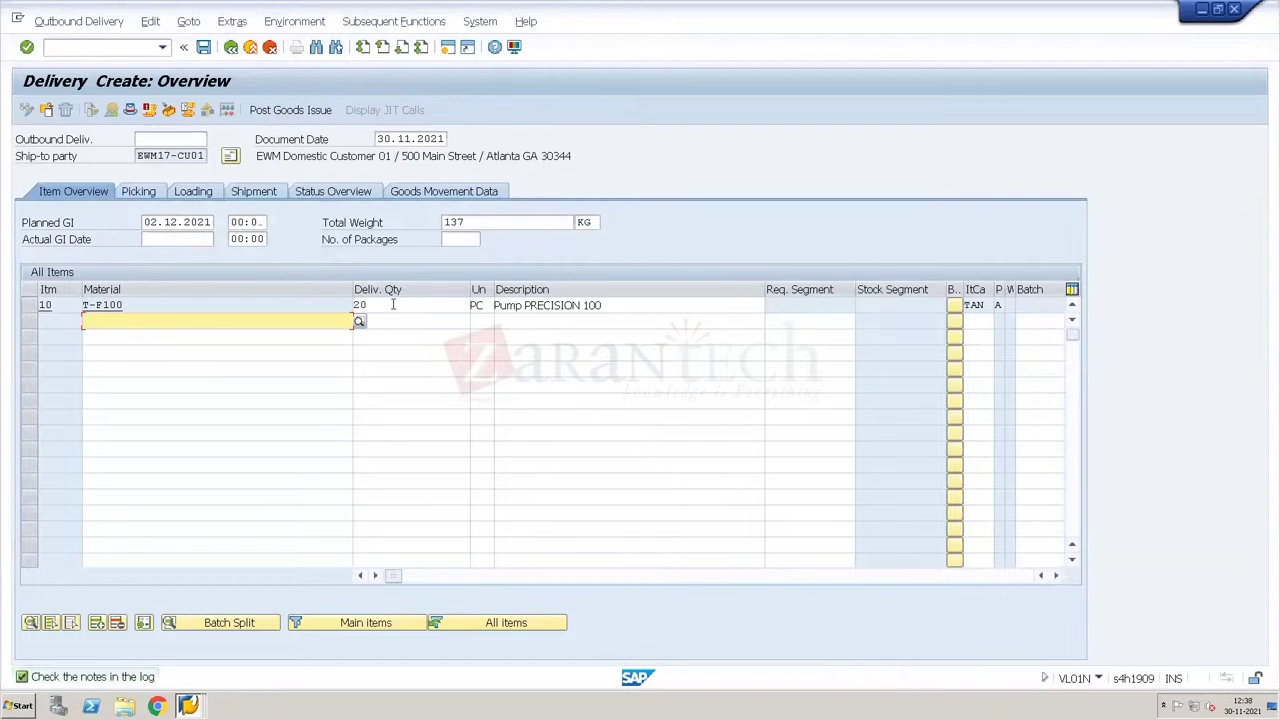
pyautogui.click(393, 305)
pyautogui.press('BackSpace')
pyautogui.press('BackSpace')
pyautogui.write('1')
pyautogui.press('Return')
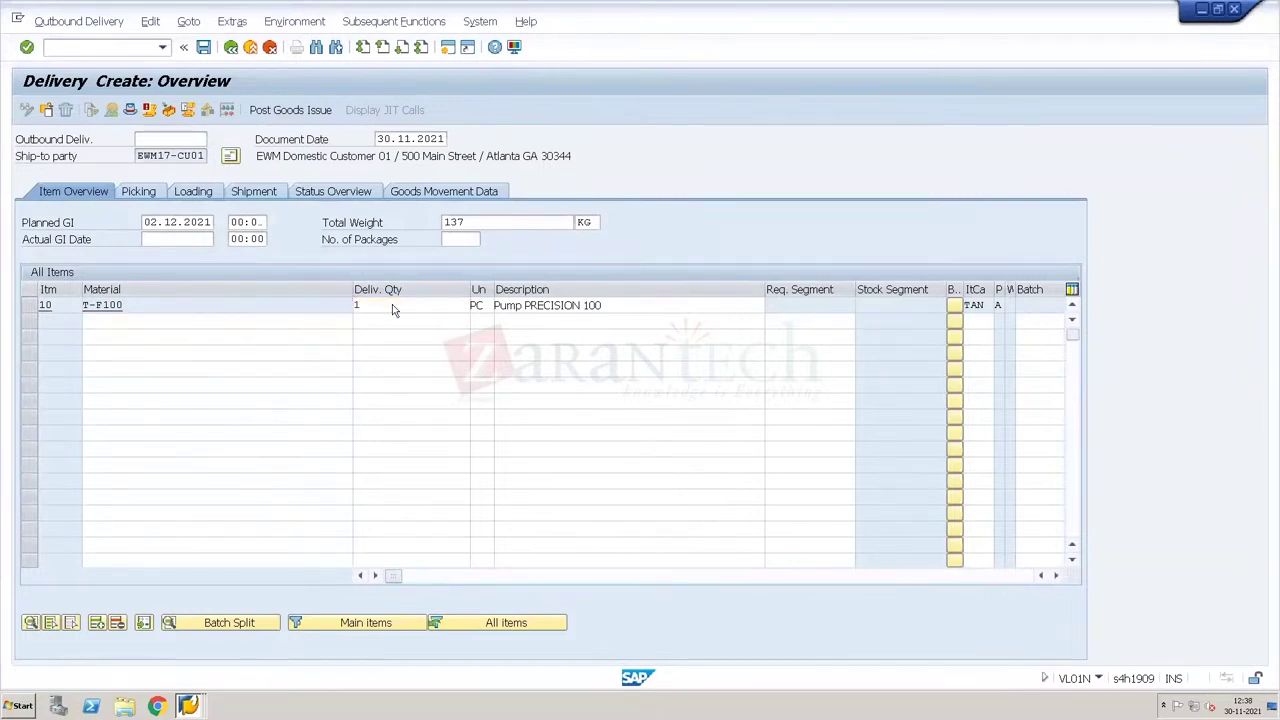
# Step: Give the T-F100 item storage location 4000 and save the delivery, distributing it to EWM
pyautogui.click(145, 193)
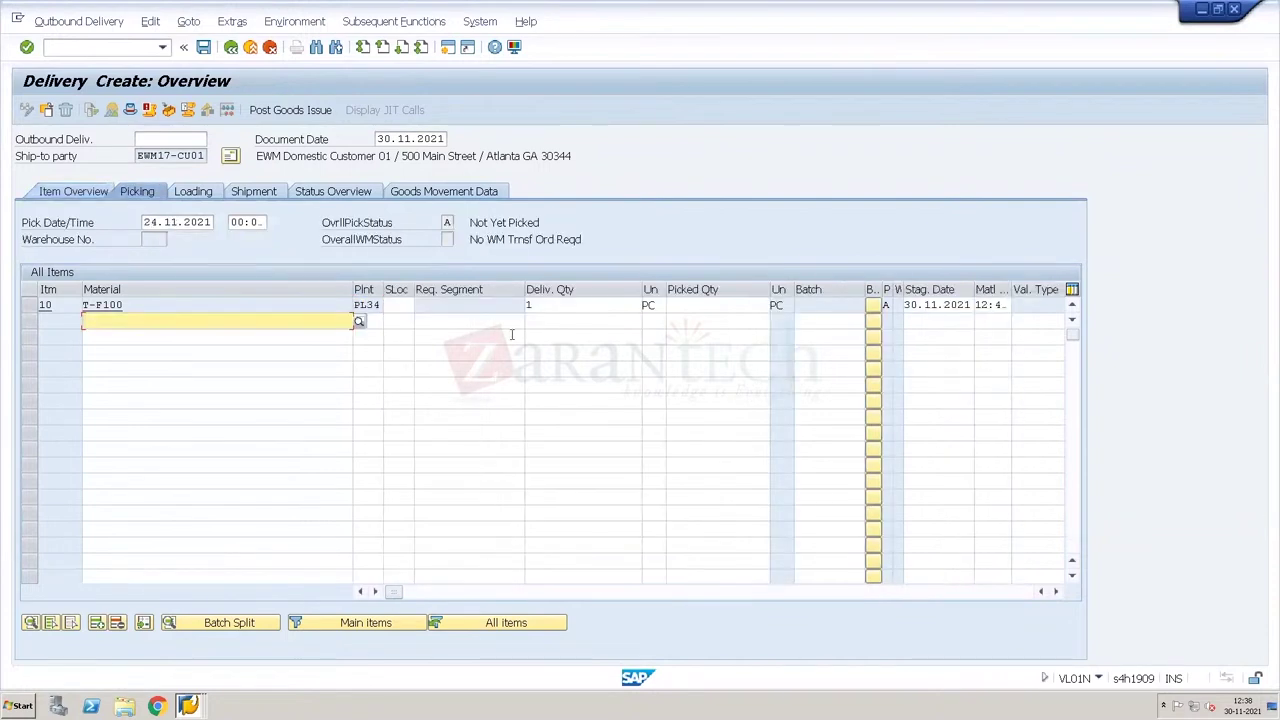
pyautogui.click(409, 306)
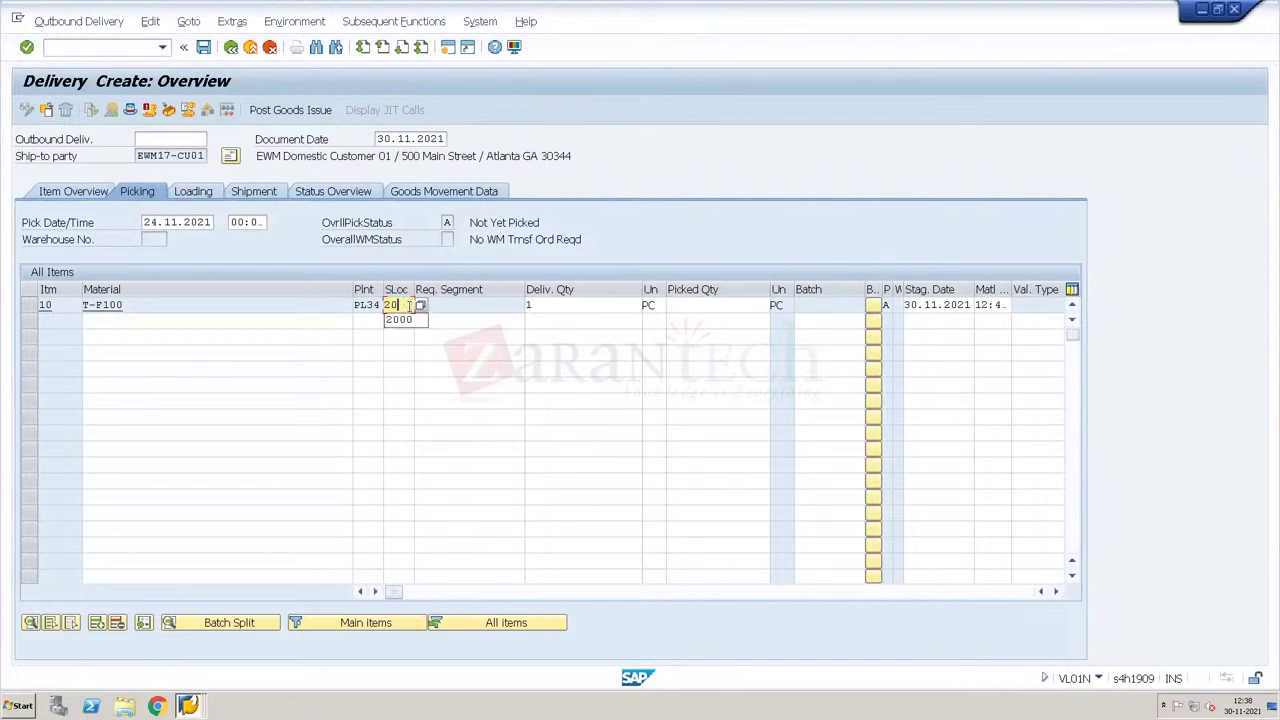
pyautogui.press('Down')
pyautogui.press('Down')
pyautogui.press('Down')
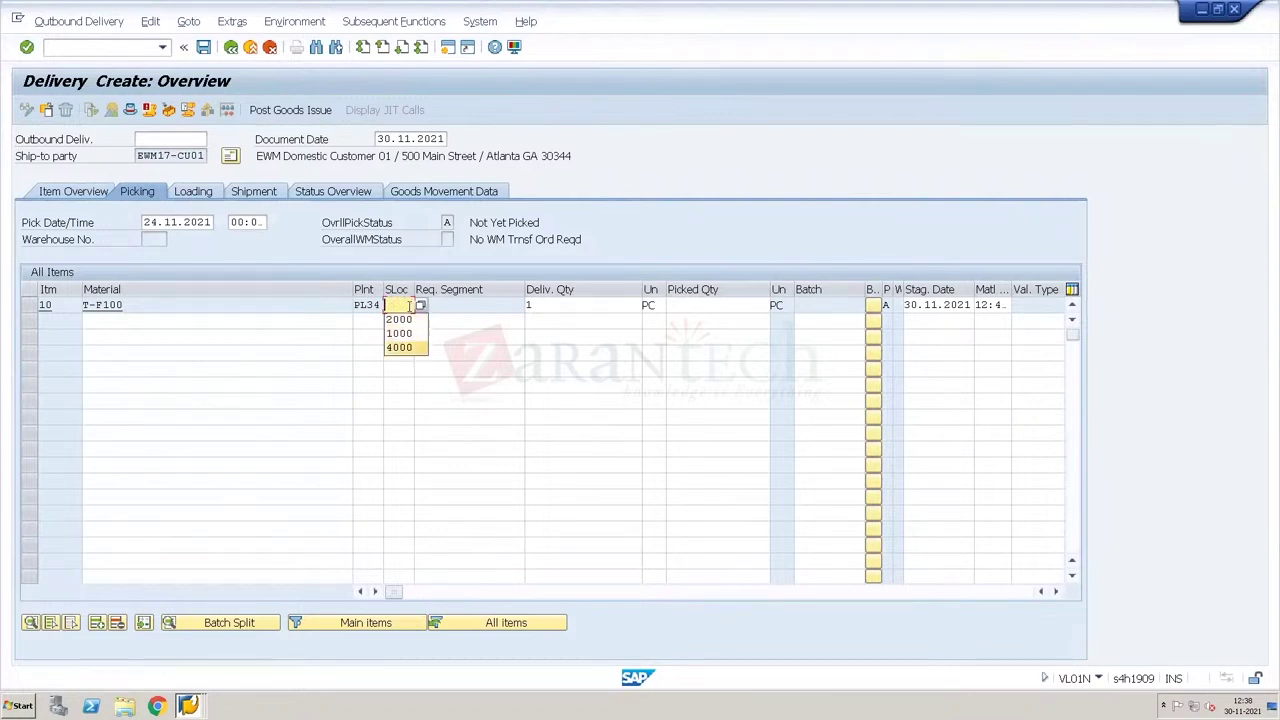
pyautogui.press('Return')
pyautogui.press('Return')
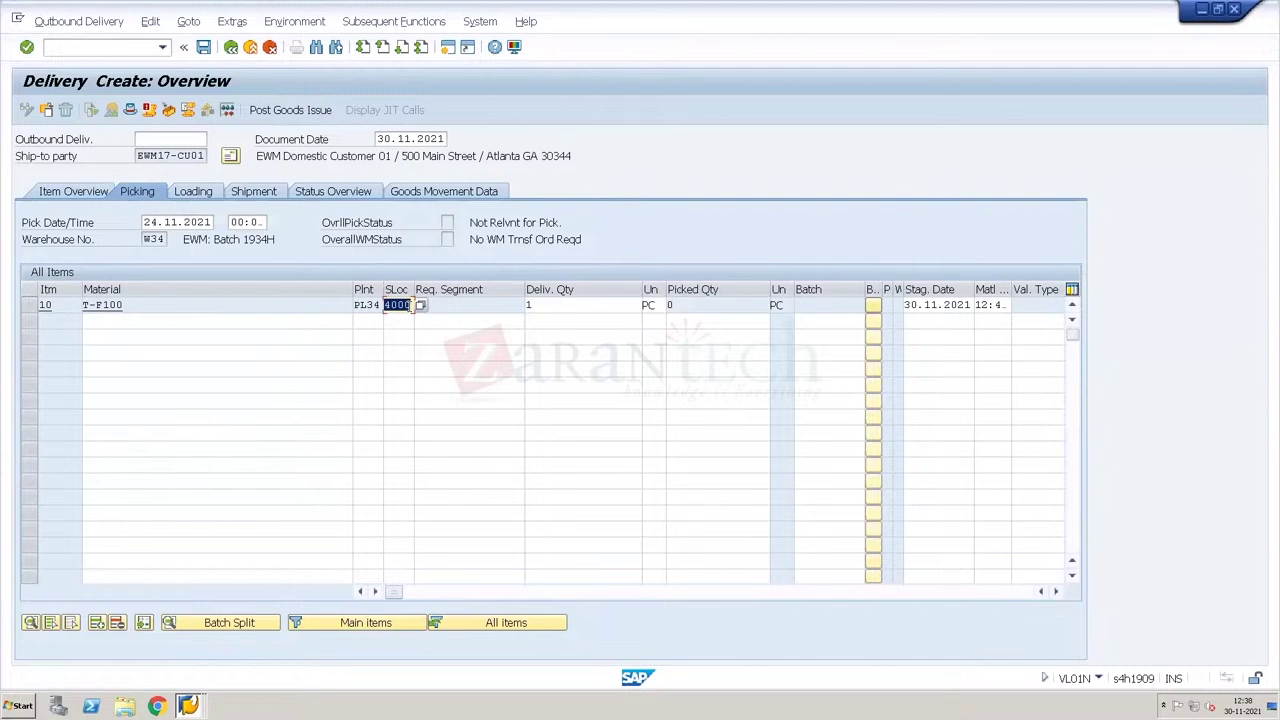
pyautogui.click(100, 192)
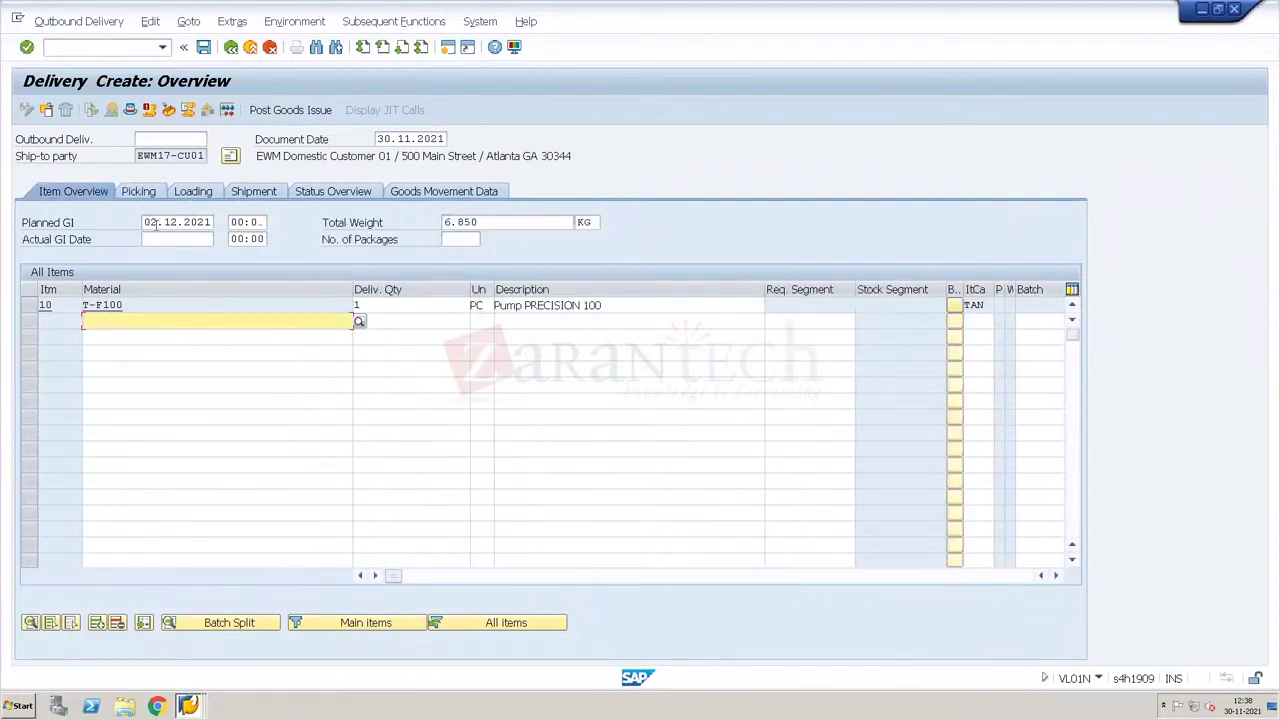
pyautogui.click(204, 55)
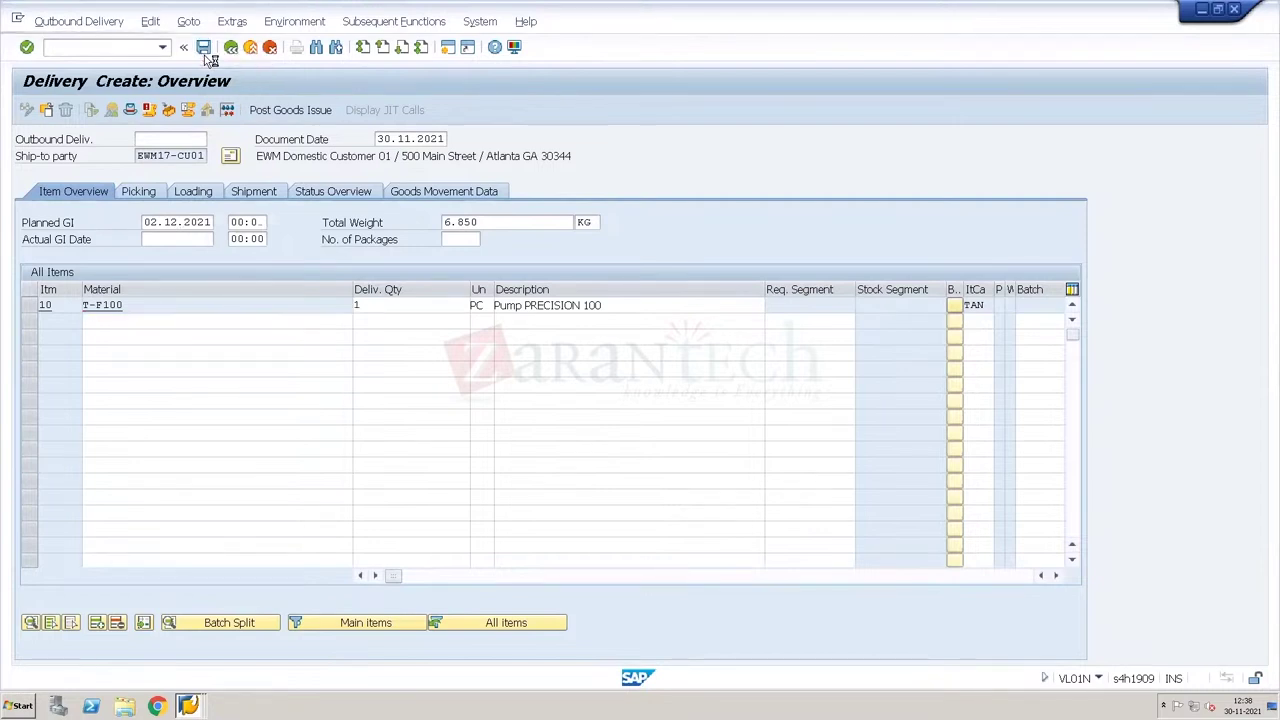
pyautogui.press('Return')
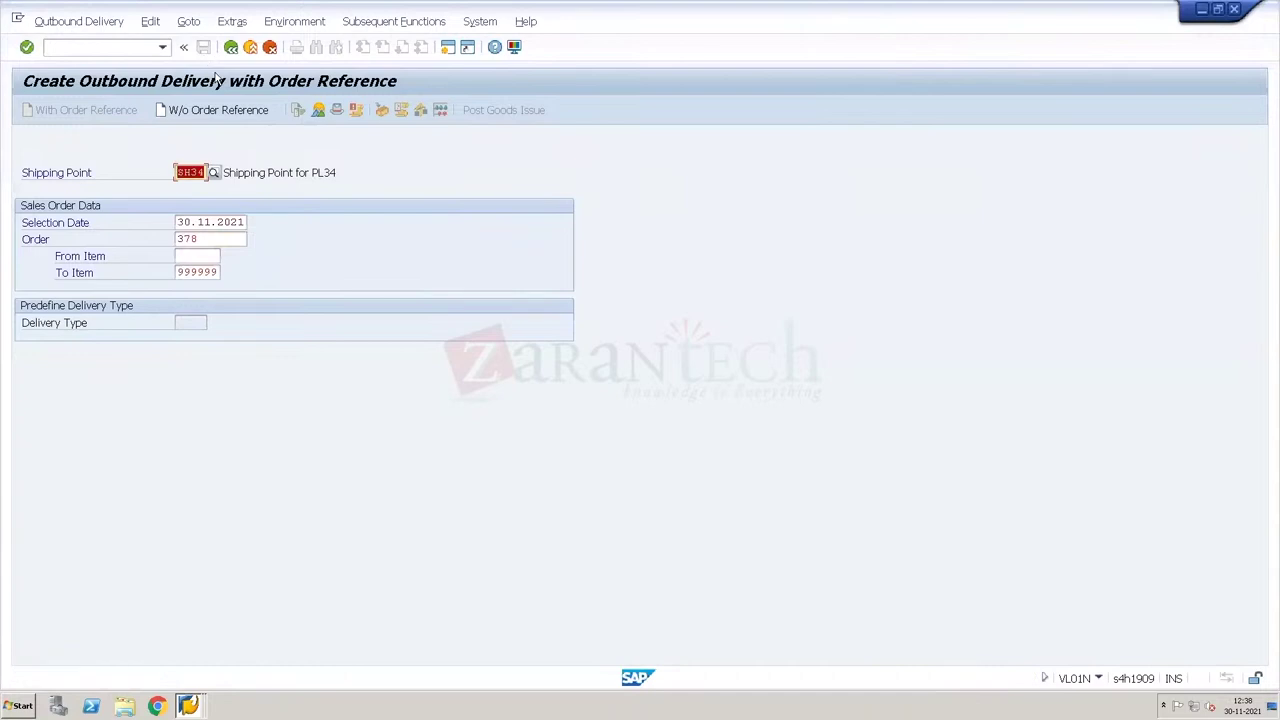
# Step: Save a second delivery with quantity 1 (was 19) and storage location 4000
pyautogui.press('Return')
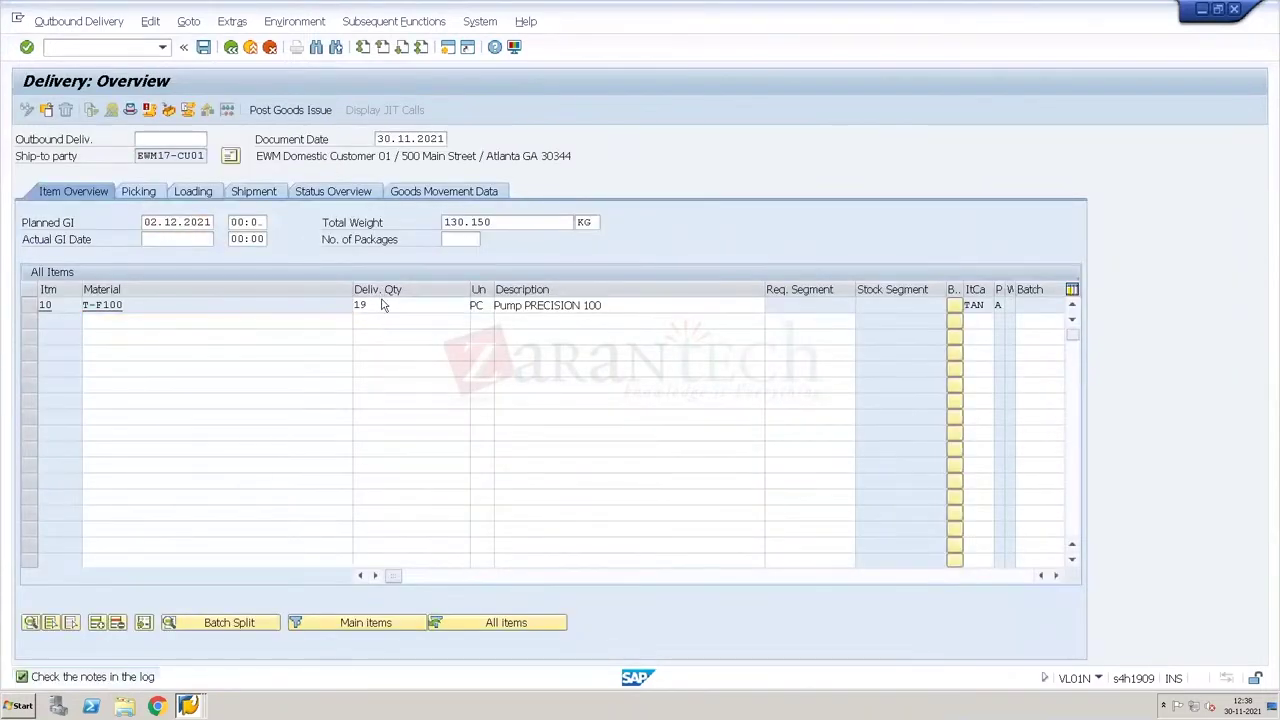
pyautogui.click(384, 305)
pyautogui.press('BackSpace')
pyautogui.press('BackSpace')
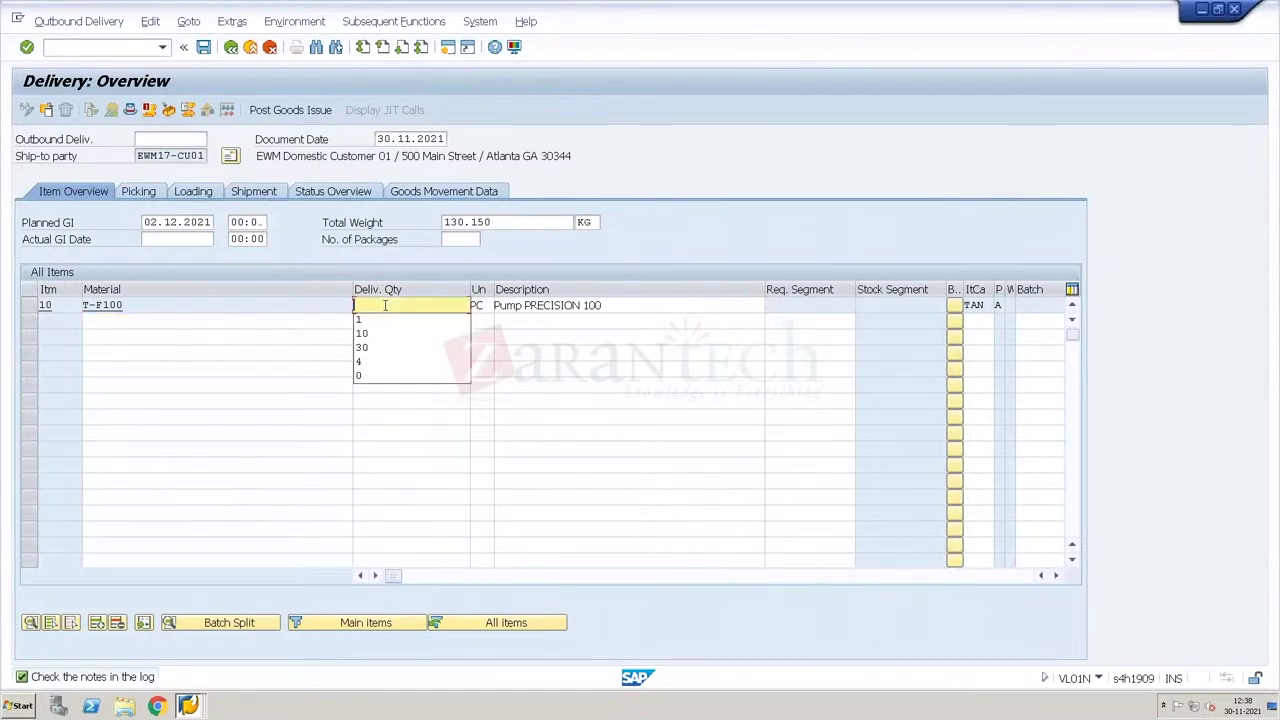
pyautogui.write('1')
pyautogui.press('Return')
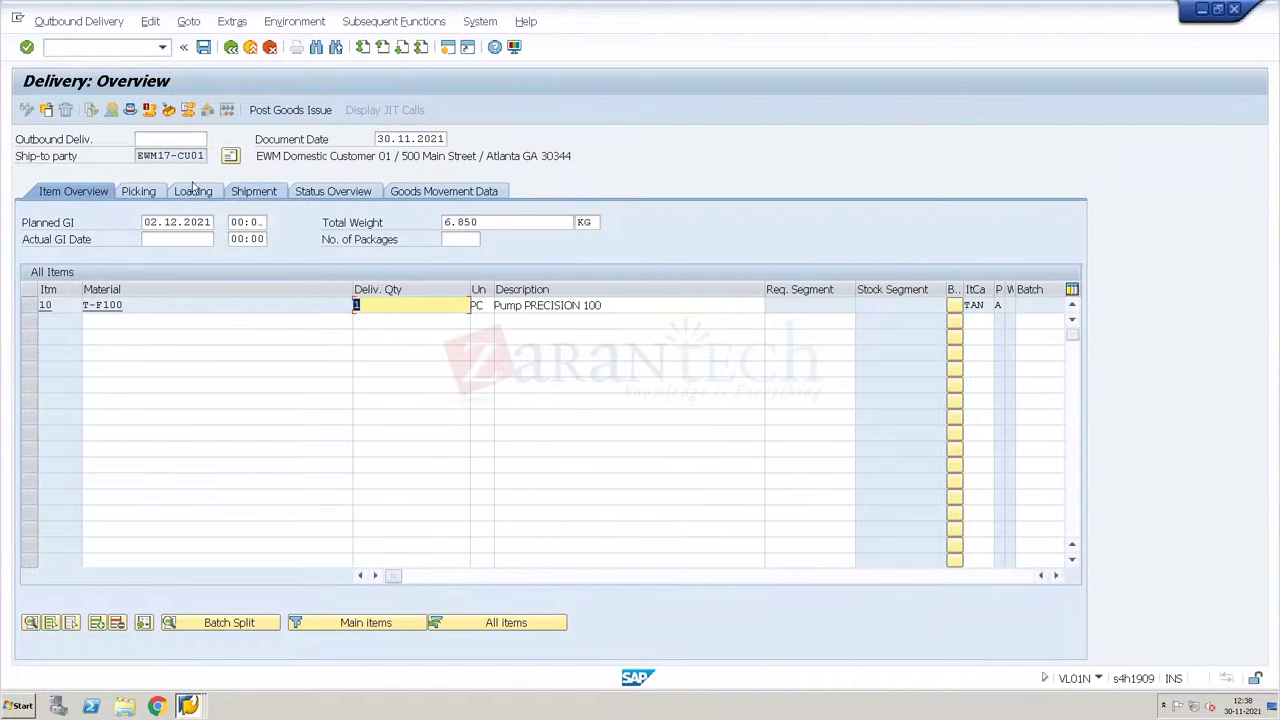
pyautogui.click(143, 197)
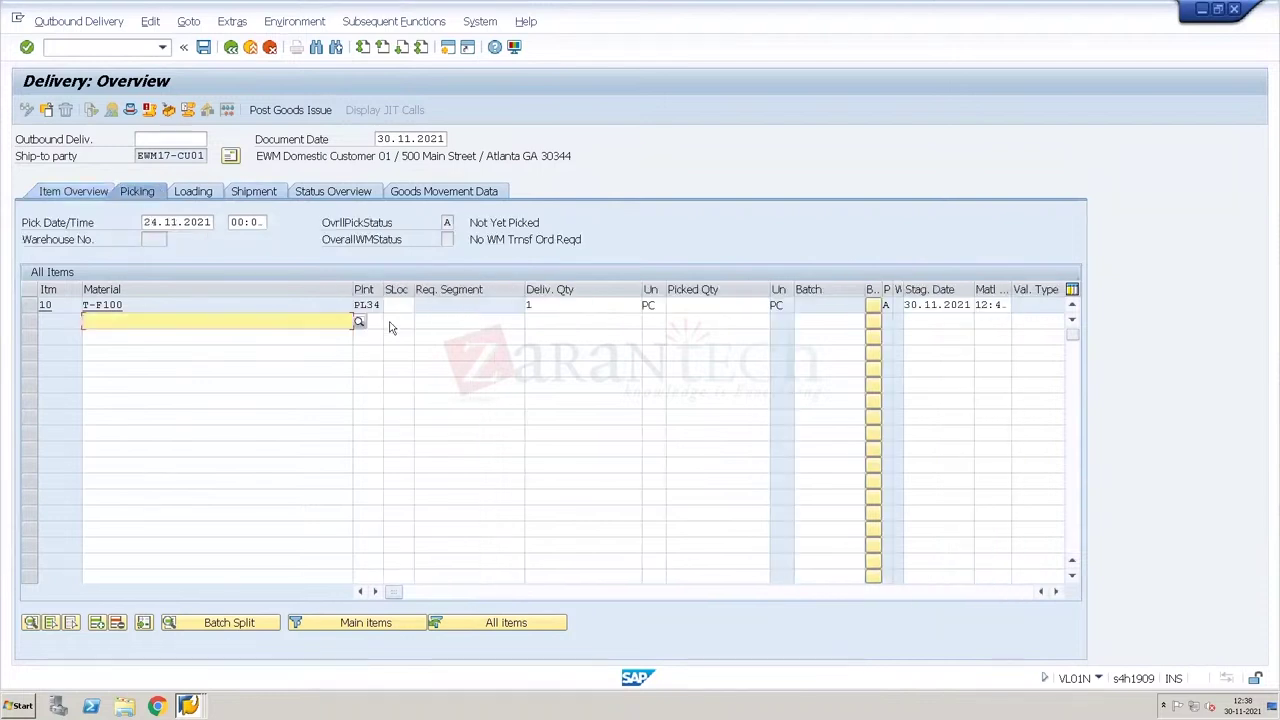
pyautogui.click(394, 308)
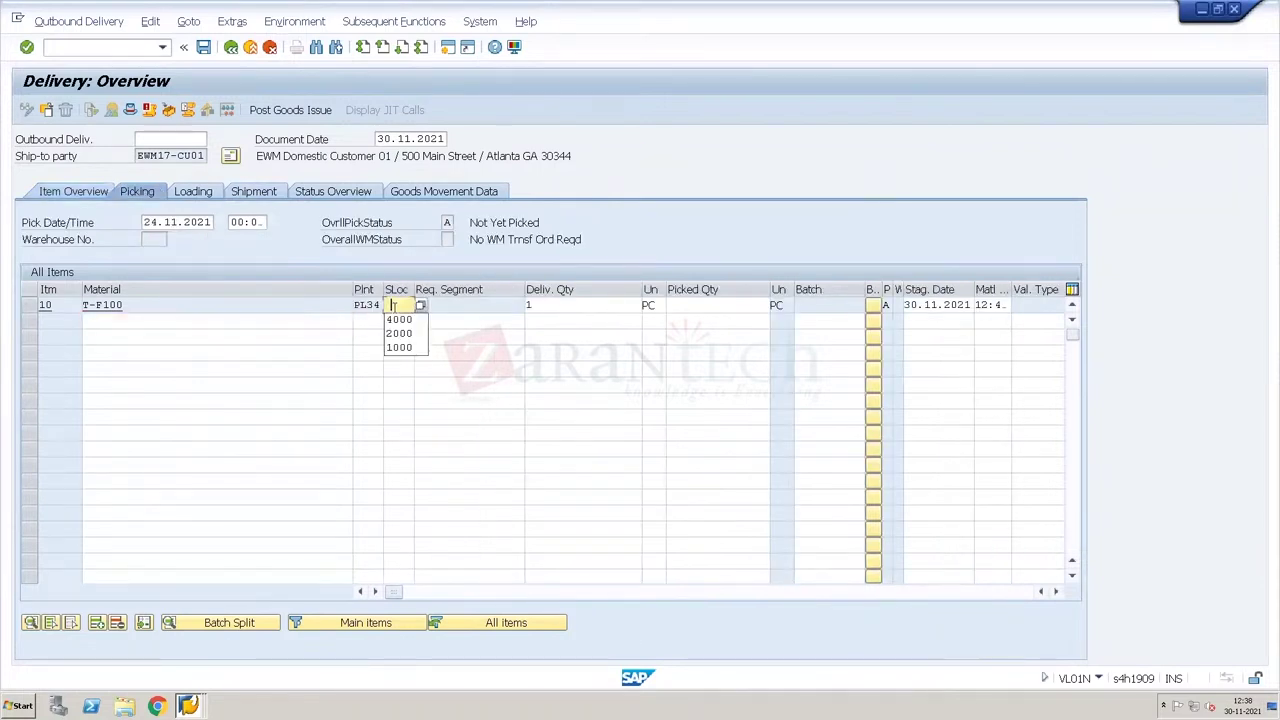
pyautogui.click(396, 318)
pyautogui.press('Return')
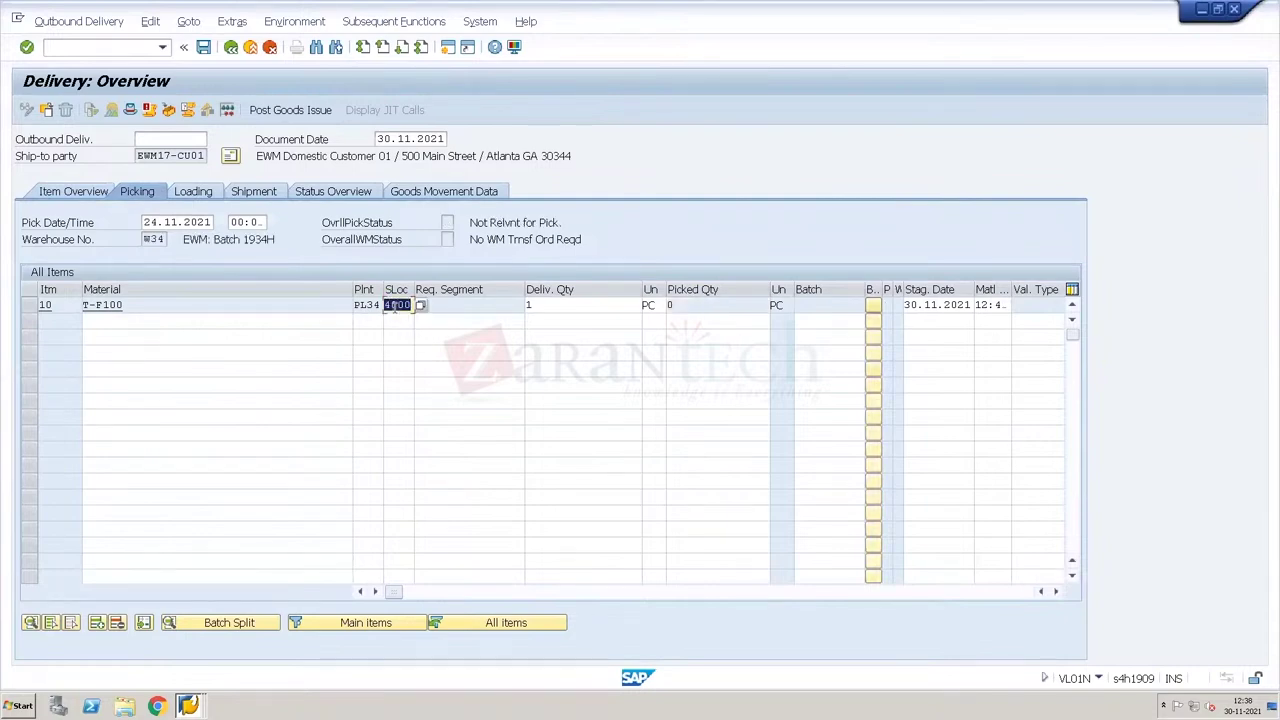
pyautogui.hotkey('ctrl', 's')
# Step: Save a third one-piece delivery from storage location 4000
pyautogui.press('Return')
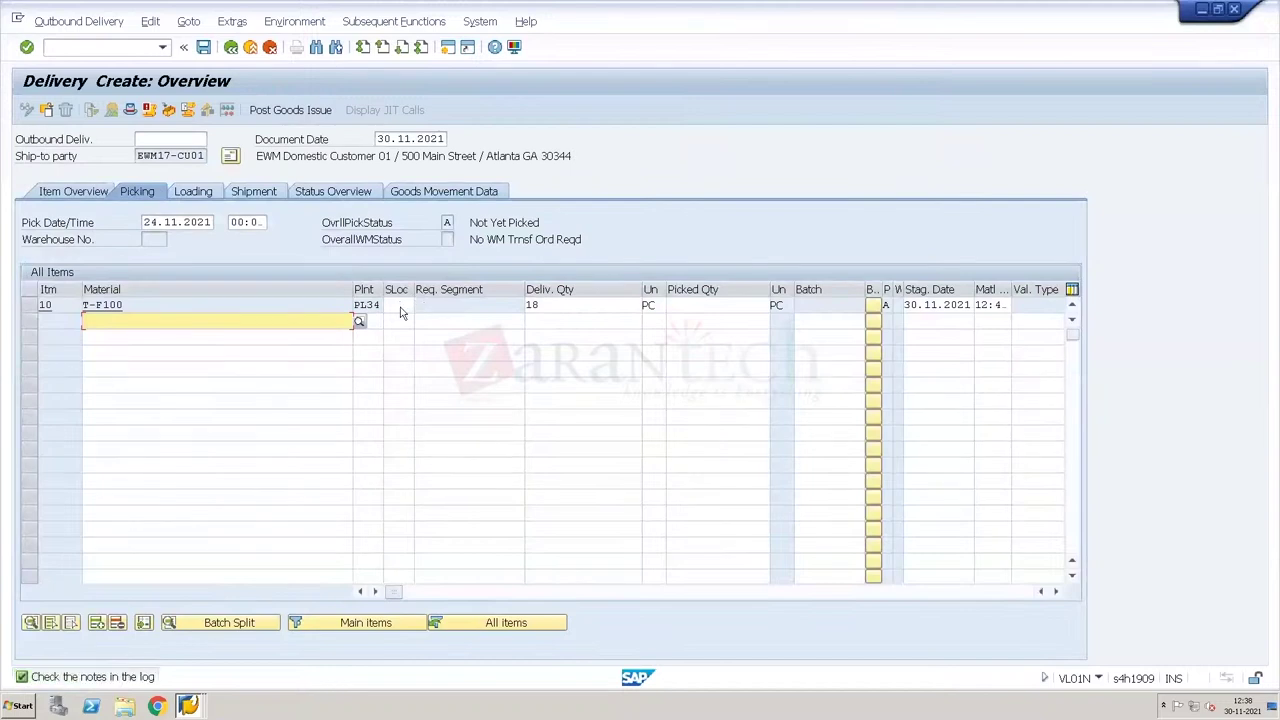
pyautogui.click(400, 305)
pyautogui.click(399, 319)
pyautogui.doubleClick(555, 304)
pyautogui.write('1')
pyautogui.press('Return')
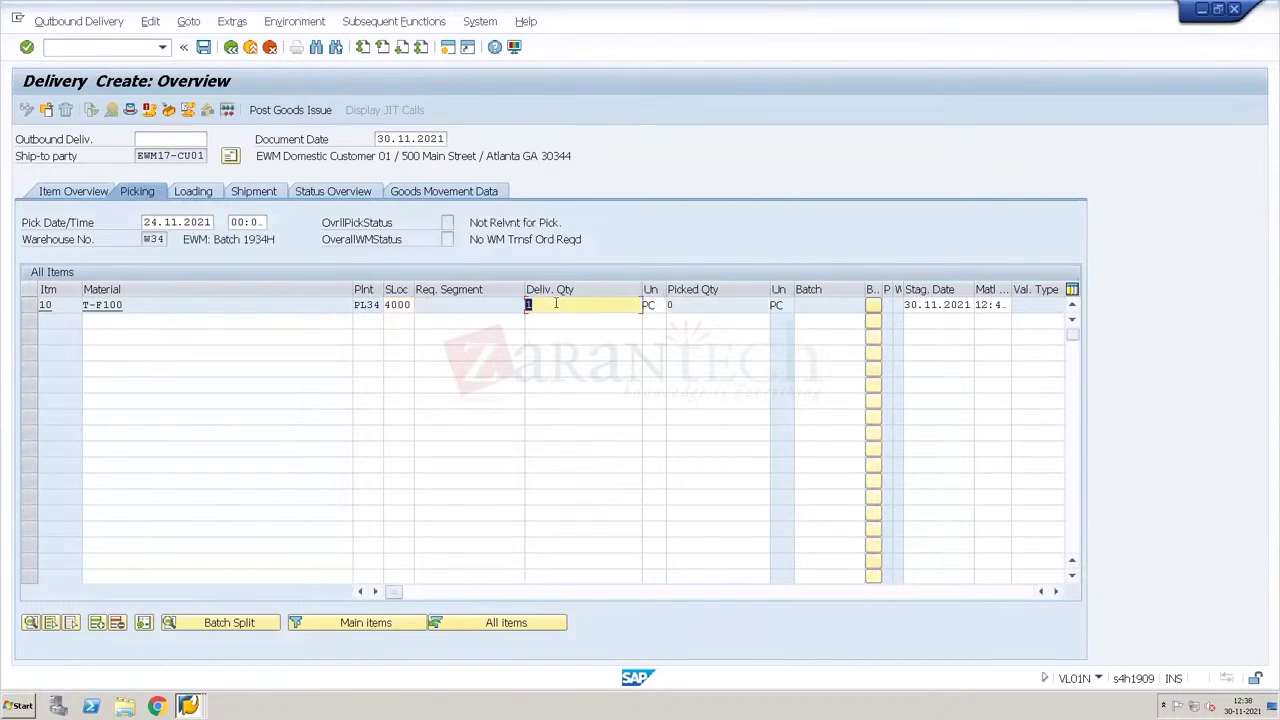
pyautogui.hotkey('ctrl', 's')
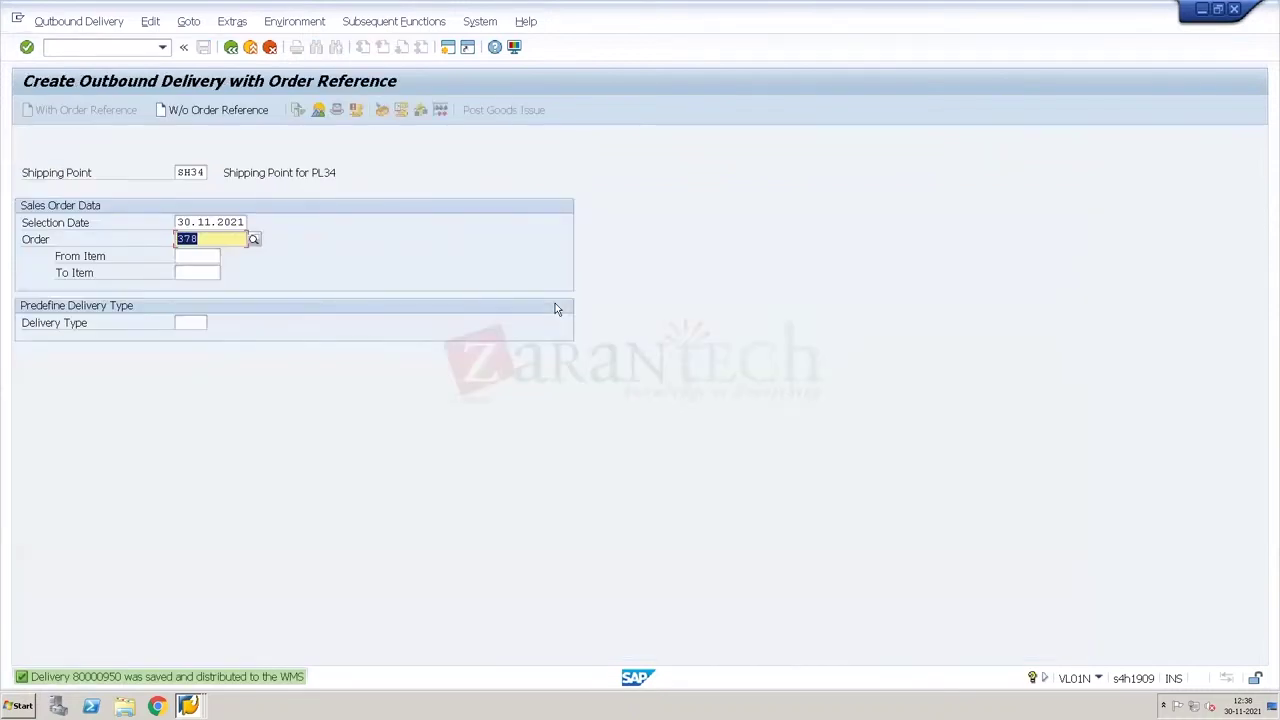
# Step: Save a fourth delivery, entering storage location 4000 and quantity 1
pyautogui.press('Return')
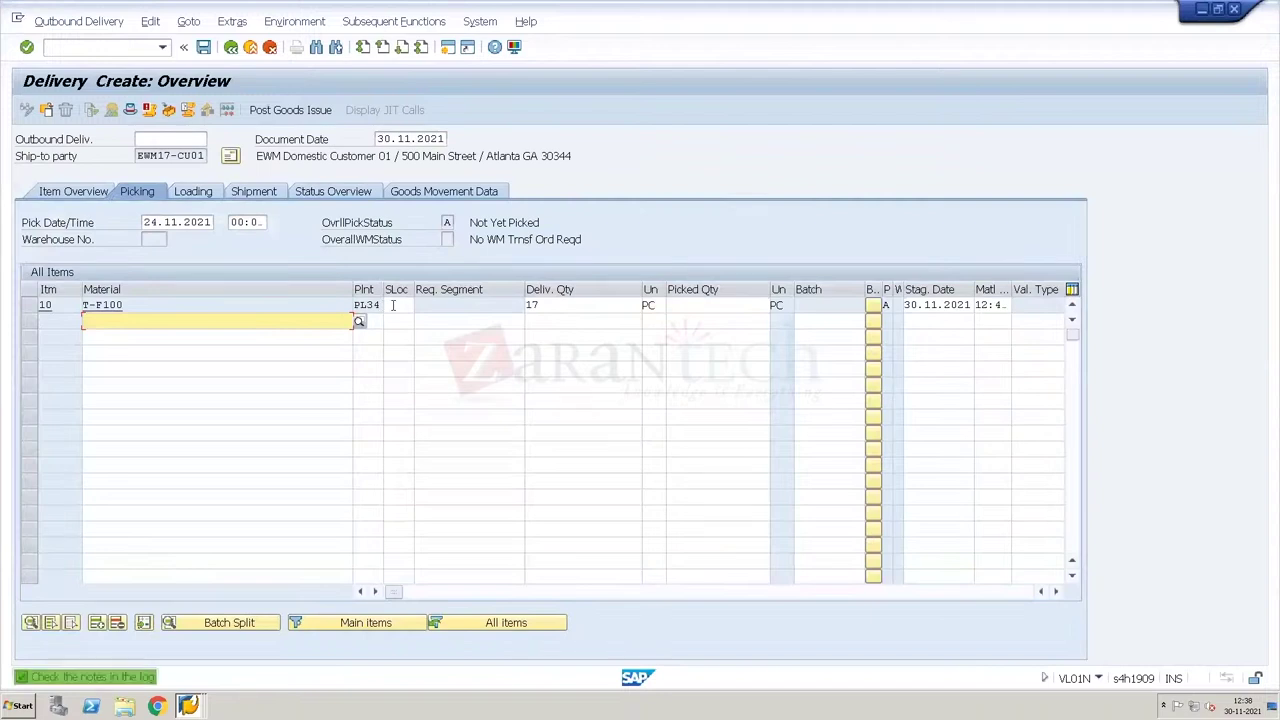
pyautogui.write('4000')
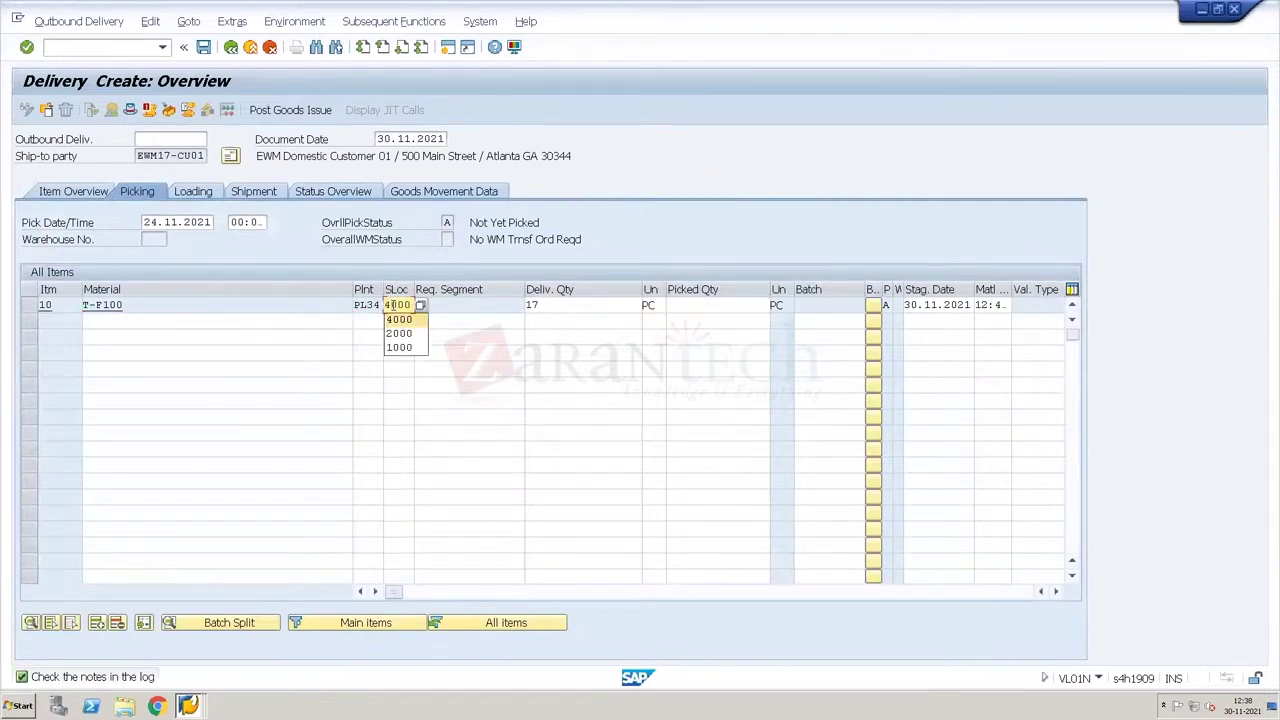
pyautogui.press('Tab')
pyautogui.write('1')
pyautogui.press('Return')
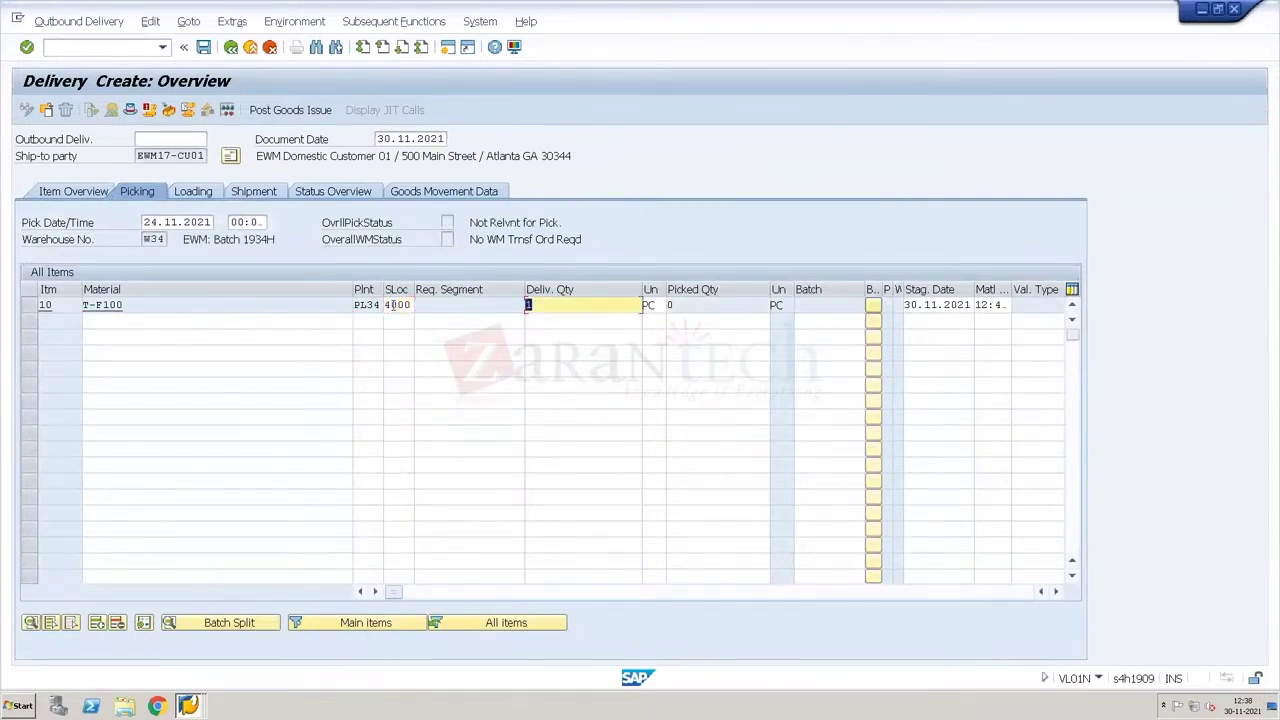
pyautogui.hotkey('ctrl', 's')
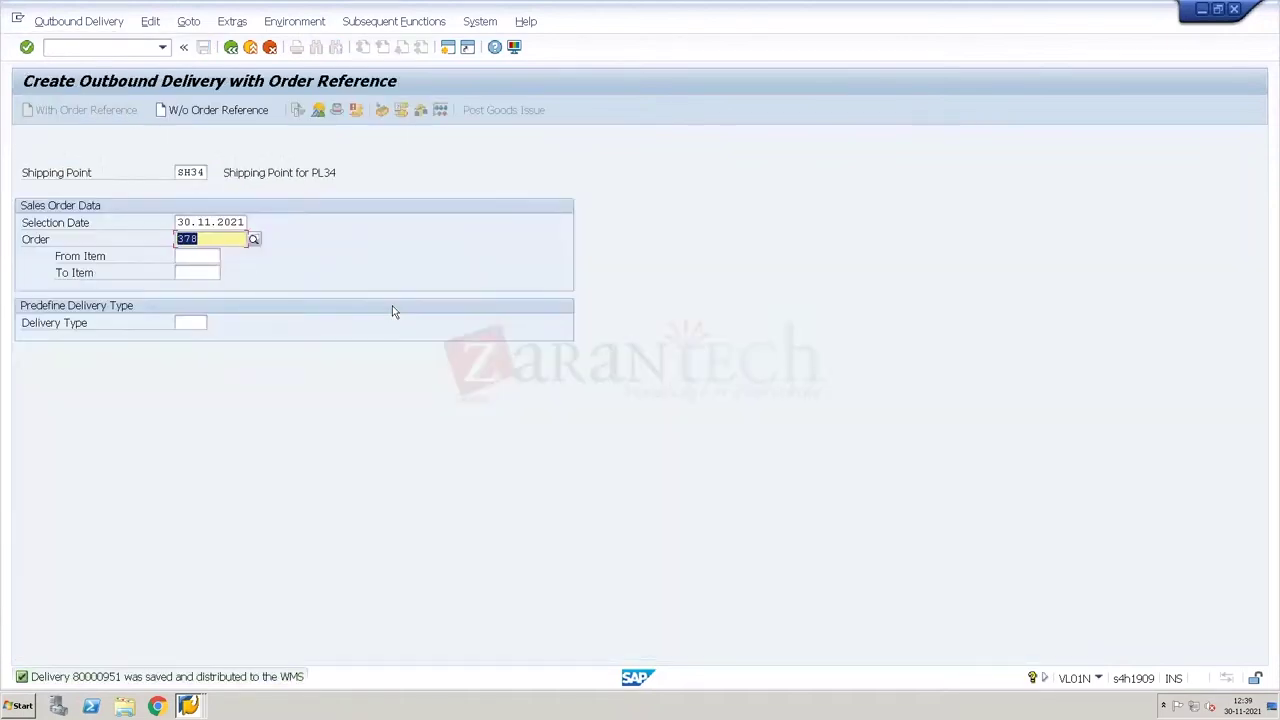
# Step: Save a fifth delivery with storage location 4000 and quantity 1 instead of 16
pyautogui.press('Return')
pyautogui.click(402, 305)
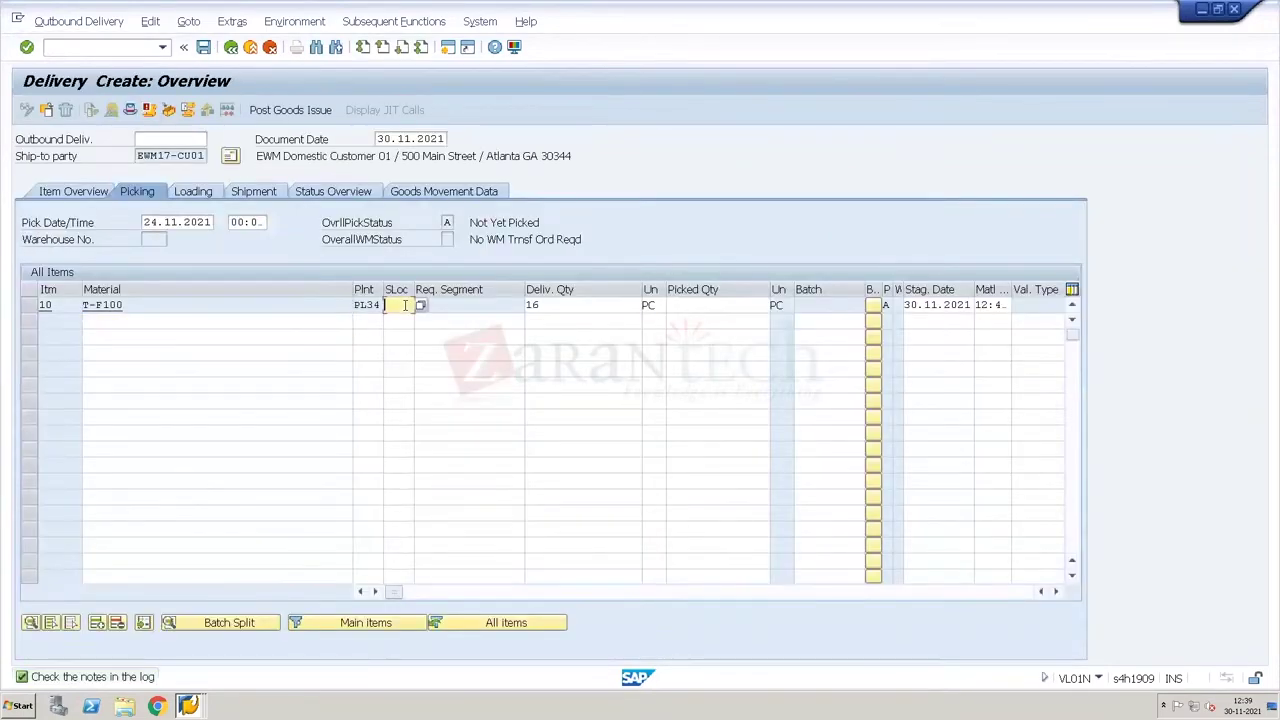
pyautogui.press('Down')
pyautogui.press('Return')
pyautogui.press('Tab')
pyautogui.write('1')
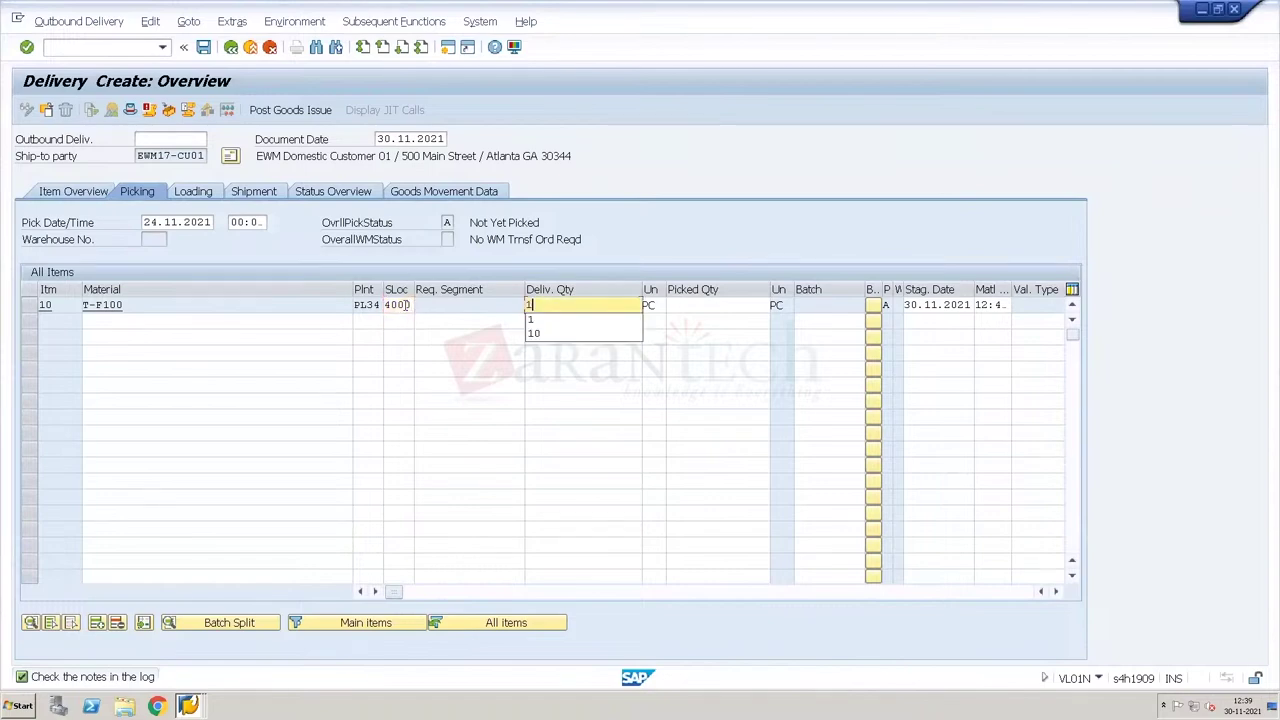
pyautogui.press('Return')
pyautogui.hotkey('ctrl', 's')
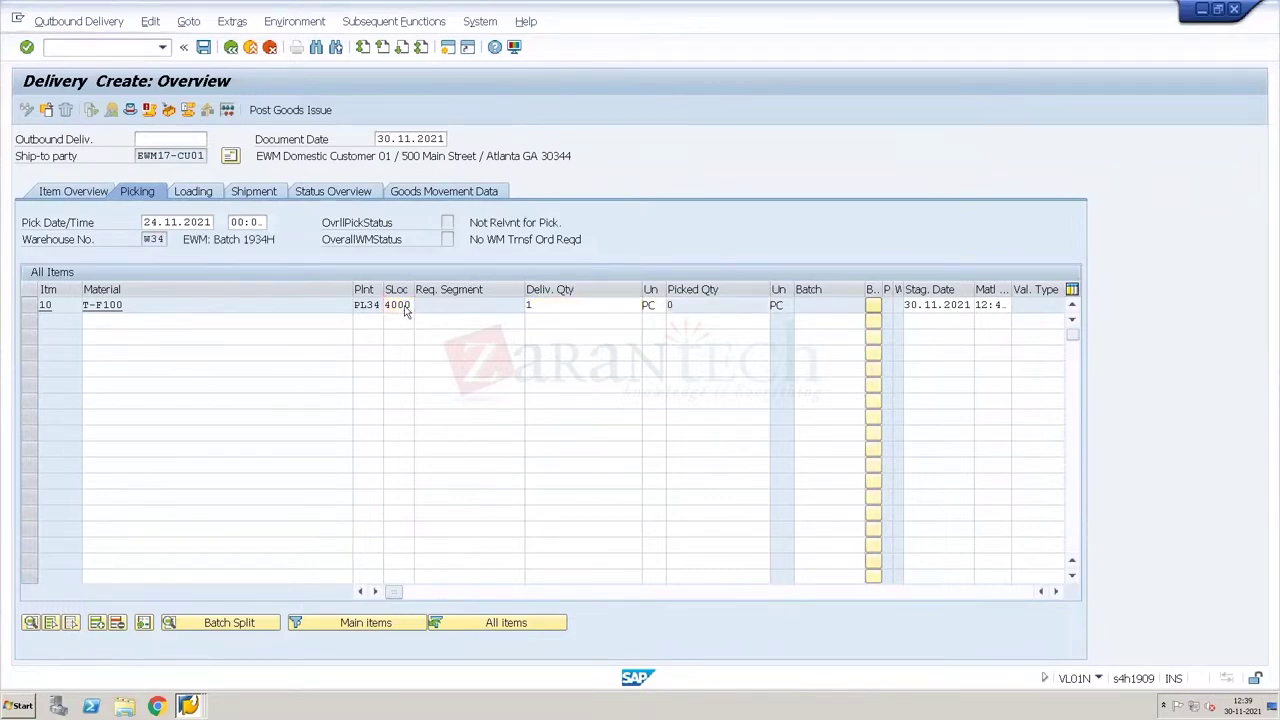
# Step: Save a sixth one-piece delivery with storage location 4000
pyautogui.press('Return')
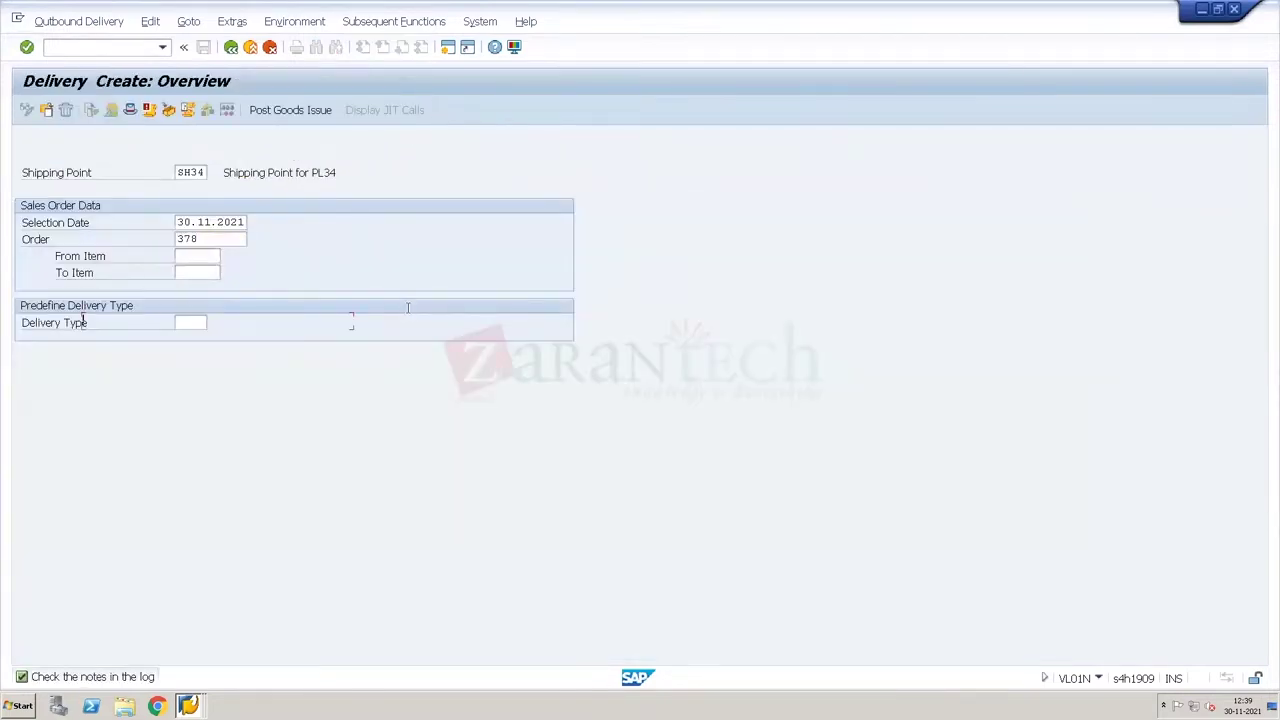
pyautogui.write('4000')
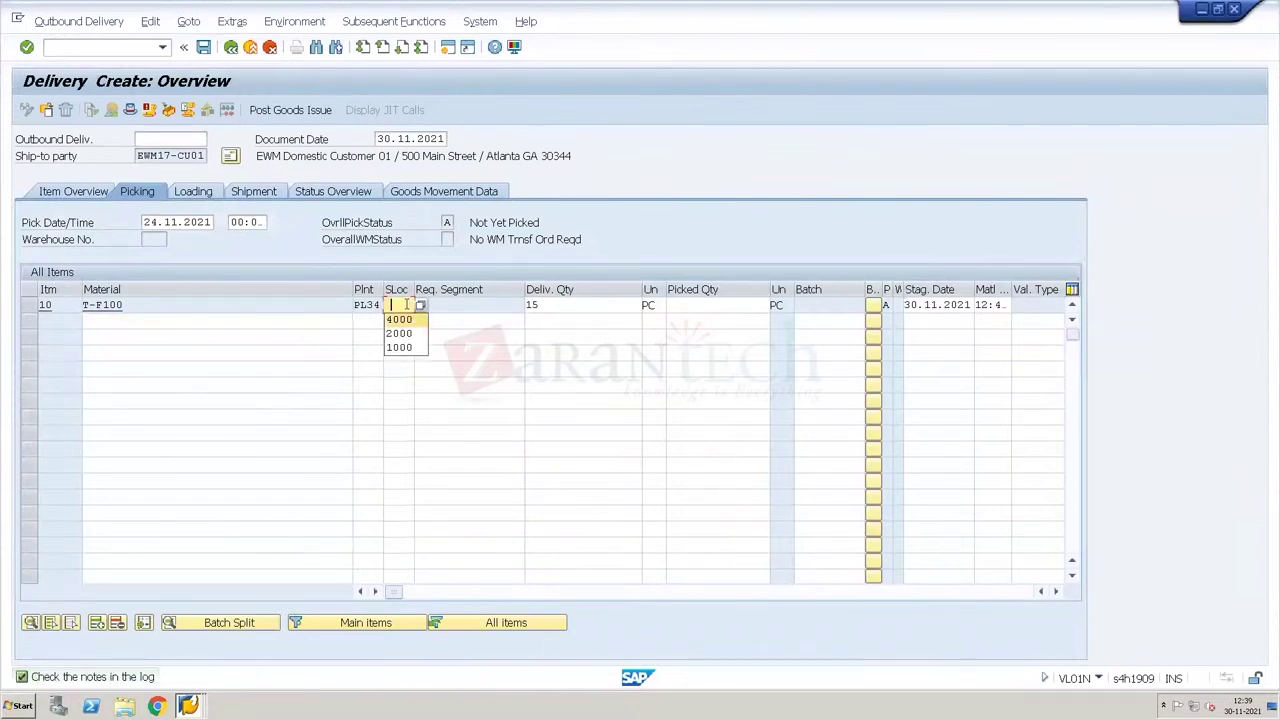
pyautogui.press('Tab')
pyautogui.write('1')
pyautogui.press('Return')
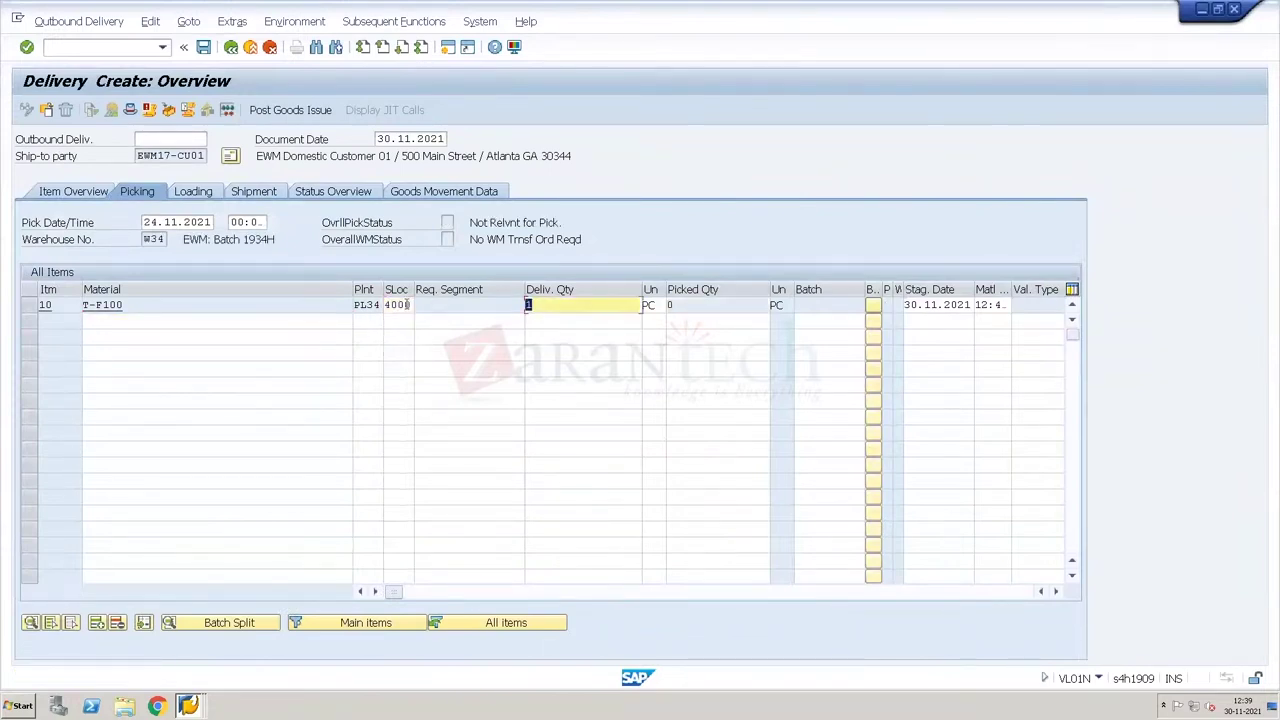
pyautogui.hotkey('ctrl', 's')
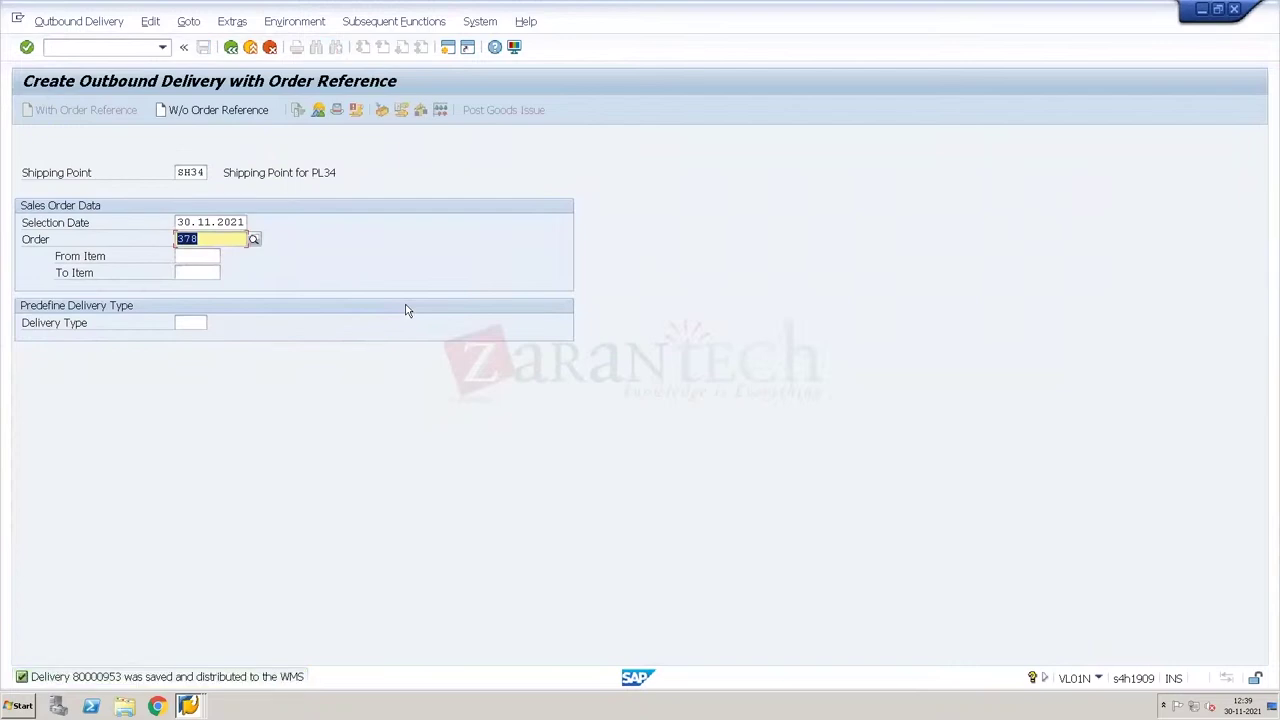
# Step: Save a seventh delivery (quantity 1 instead of 14, storage location 4000) and review the save message
pyautogui.press('Return')
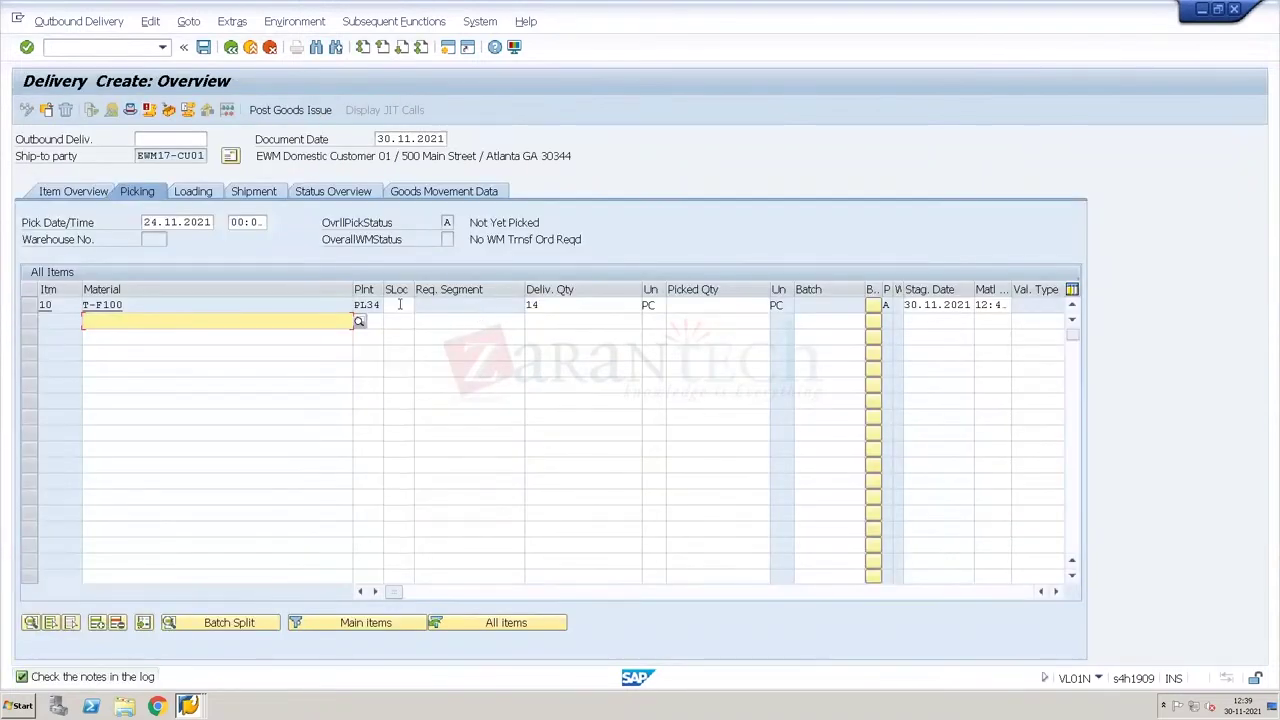
pyautogui.click(399, 305)
pyautogui.write('4')
pyautogui.press('Down')
pyautogui.press('Return')
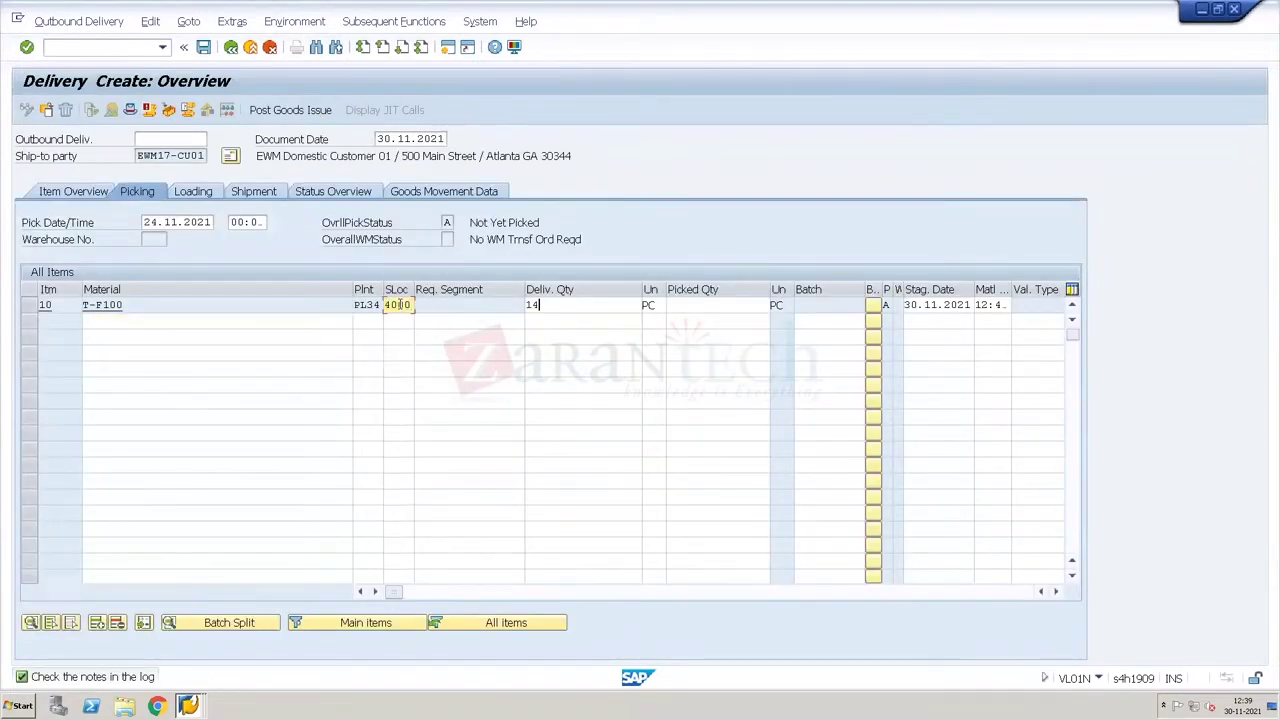
pyautogui.press('Tab')
pyautogui.write('1')
pyautogui.press('Return')
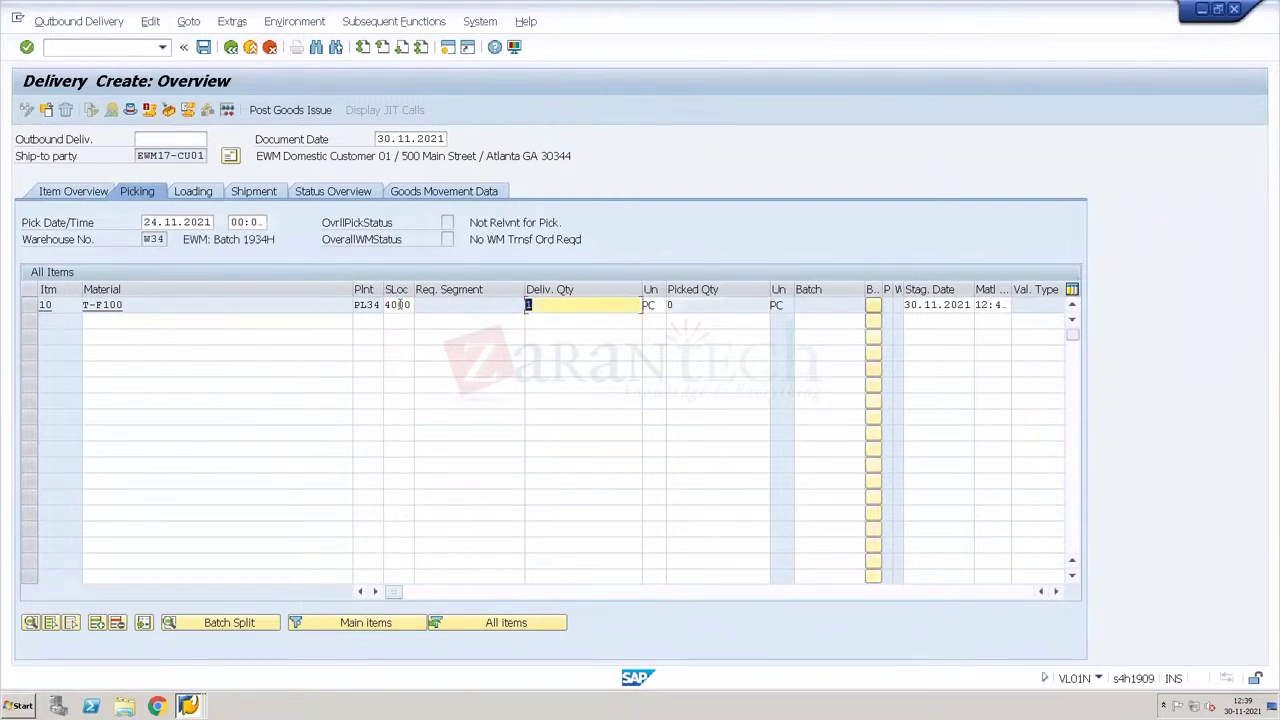
pyautogui.hotkey('ctrl', 's')
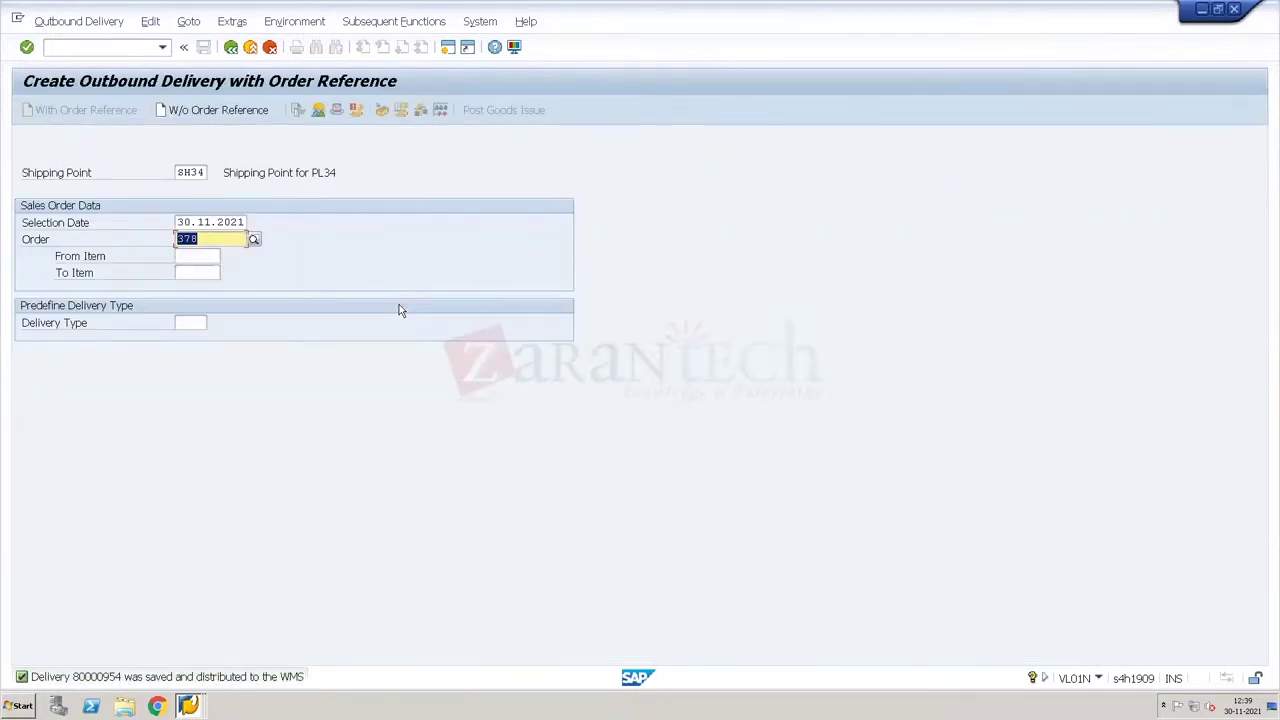
pyautogui.click(112, 677)
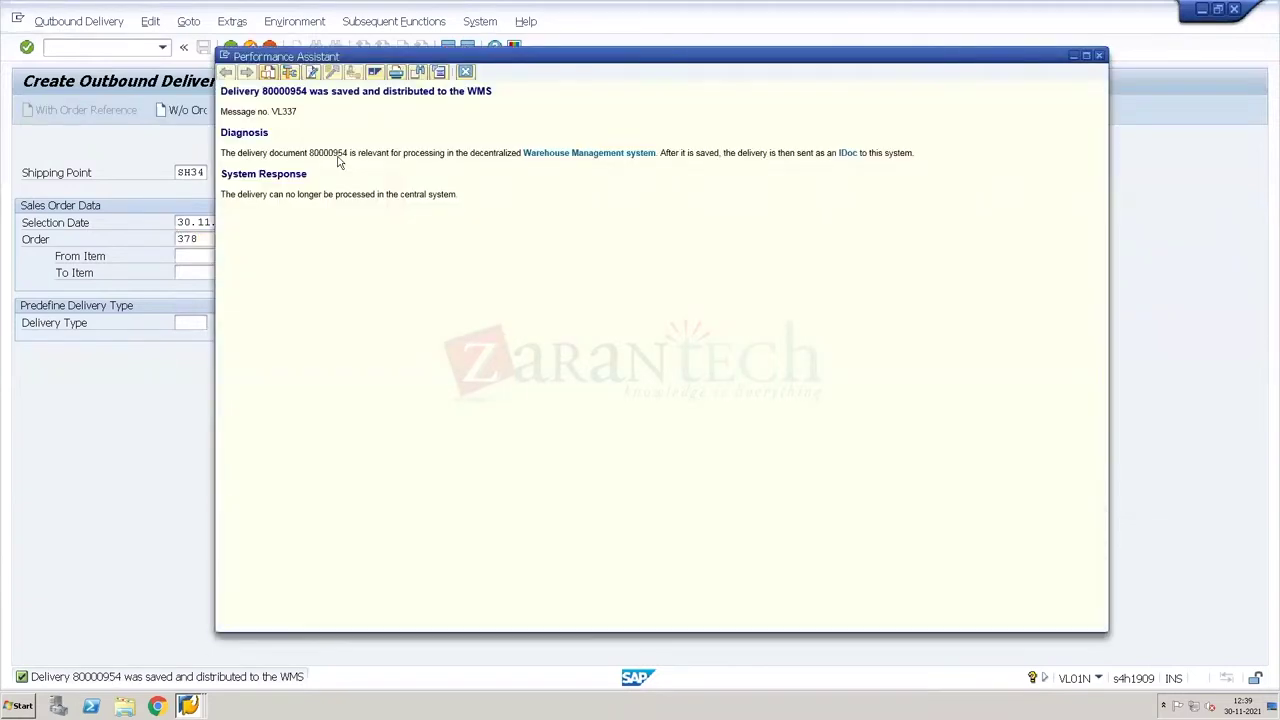
pyautogui.click(466, 73)
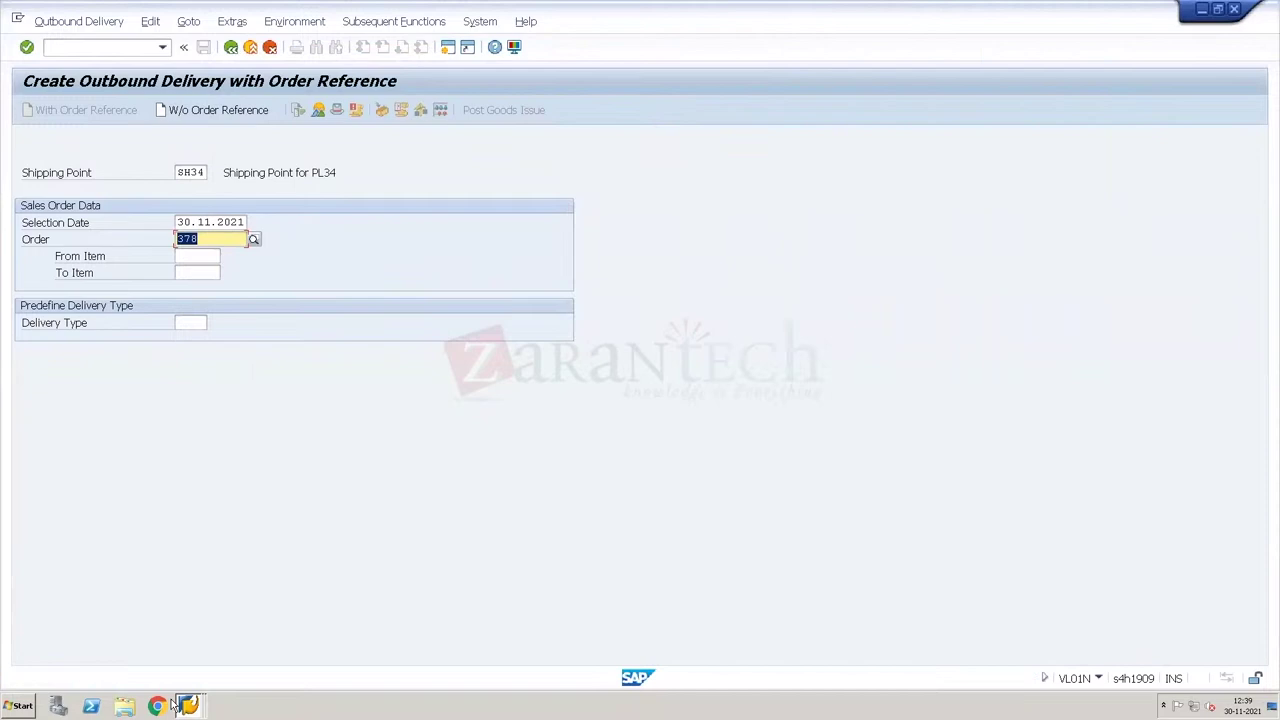
# Step: Switch to the other SAP session and open /SCWM/PRDO outbound delivery order maintenance
pyautogui.rightClick(188, 706)
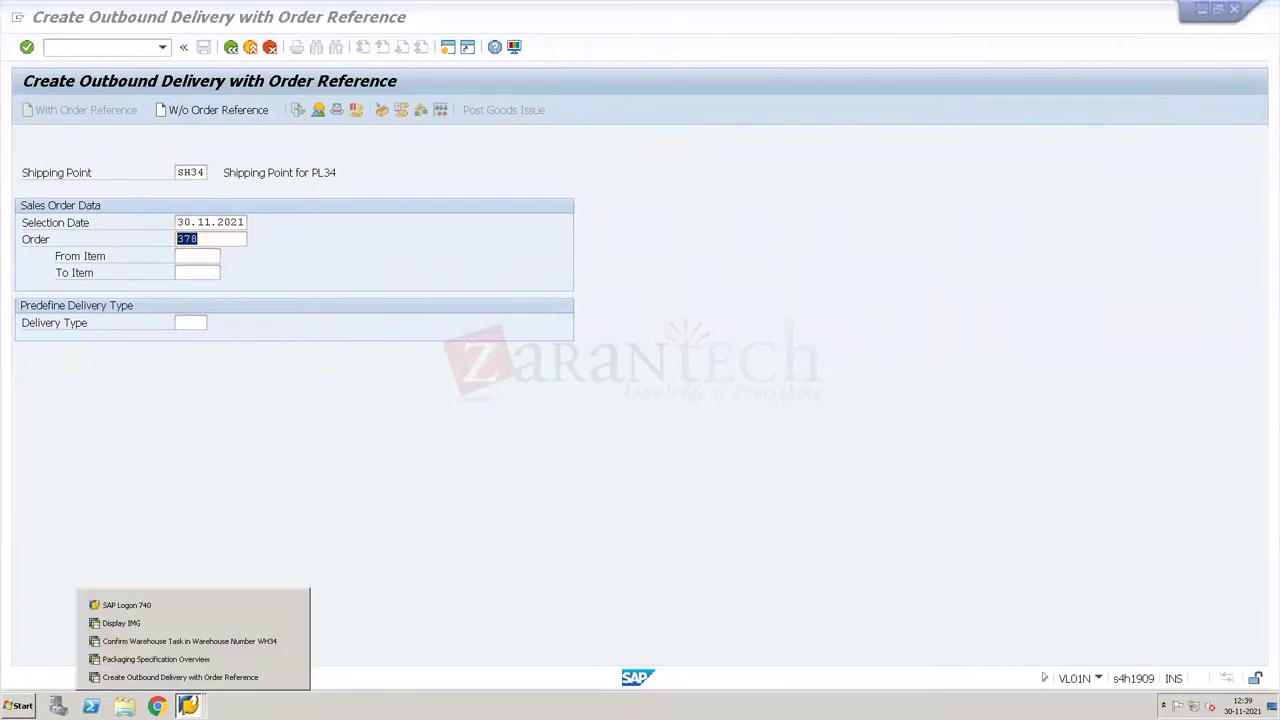
pyautogui.click(185, 660)
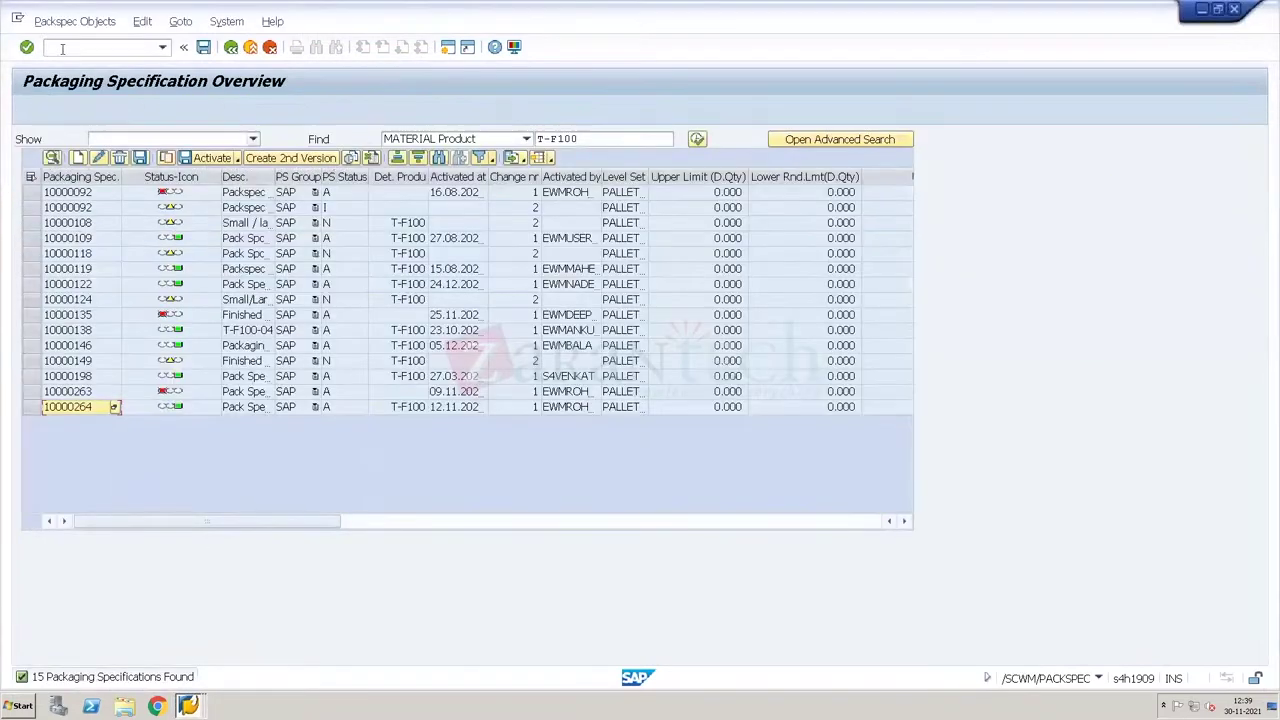
pyautogui.write('/n/scwm/prdo')
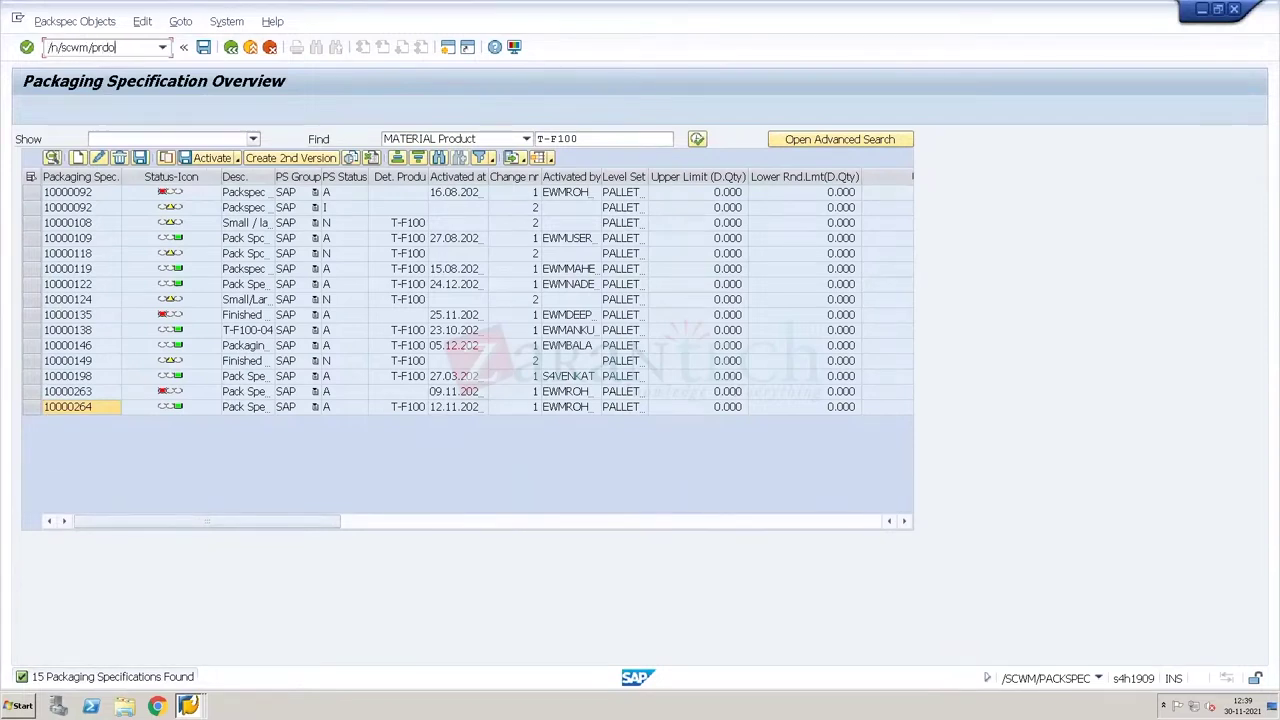
pyautogui.press('Return')
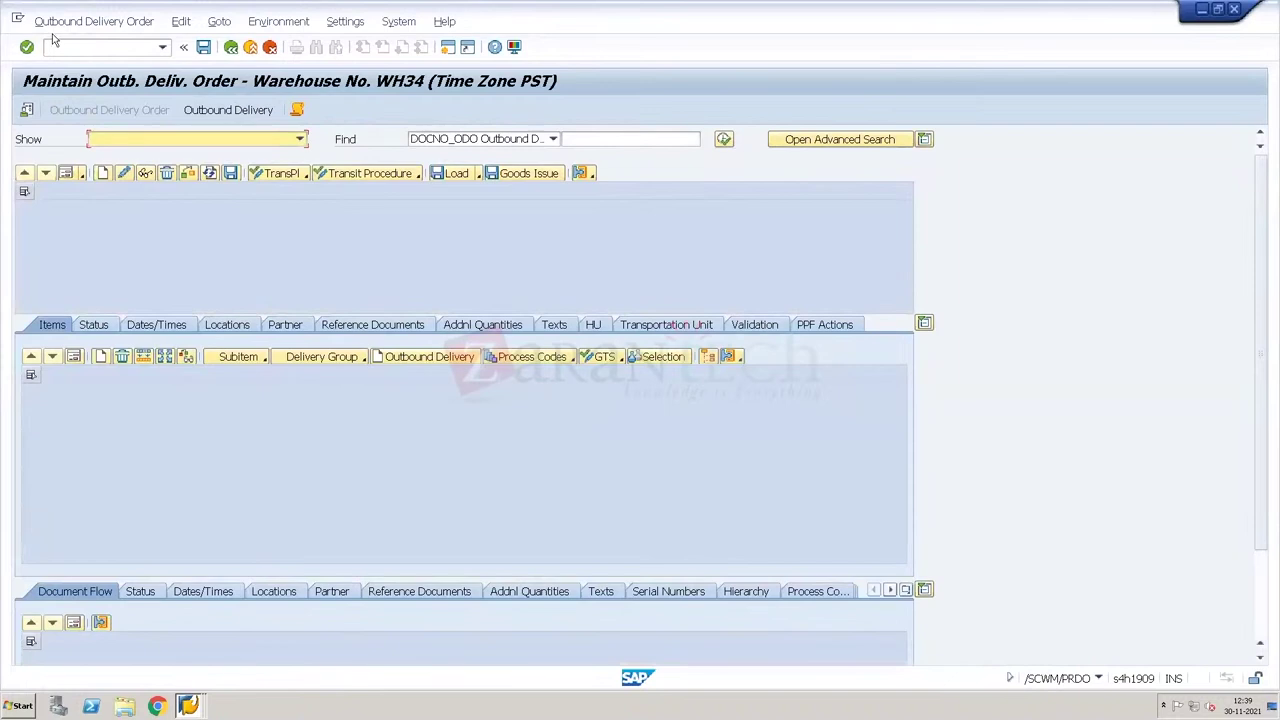
# Step: Run /SCWM/MON with monitor SAP for WH34 and open Outbound > Documents > Outbound Delivery Order
pyautogui.click(63, 48)
pyautogui.write('/n/scwm/mon')
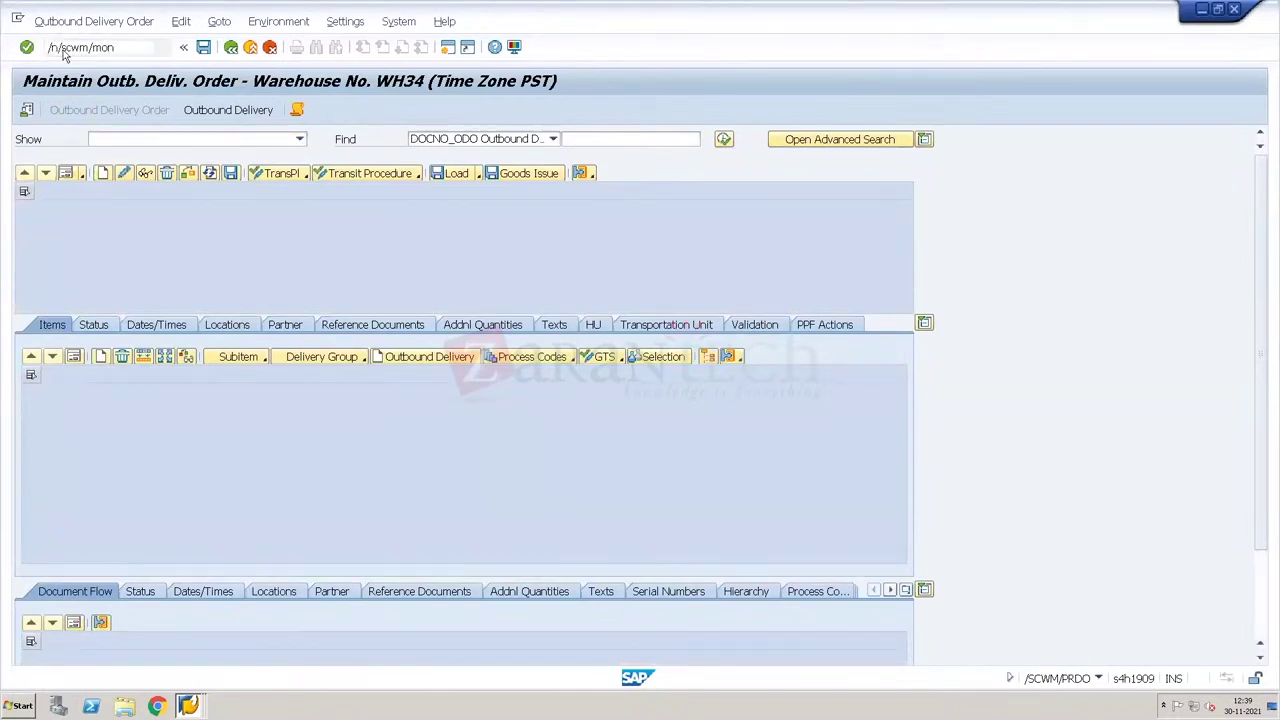
pyautogui.press('Return')
pyautogui.press('Tab')
pyautogui.write('SAP')
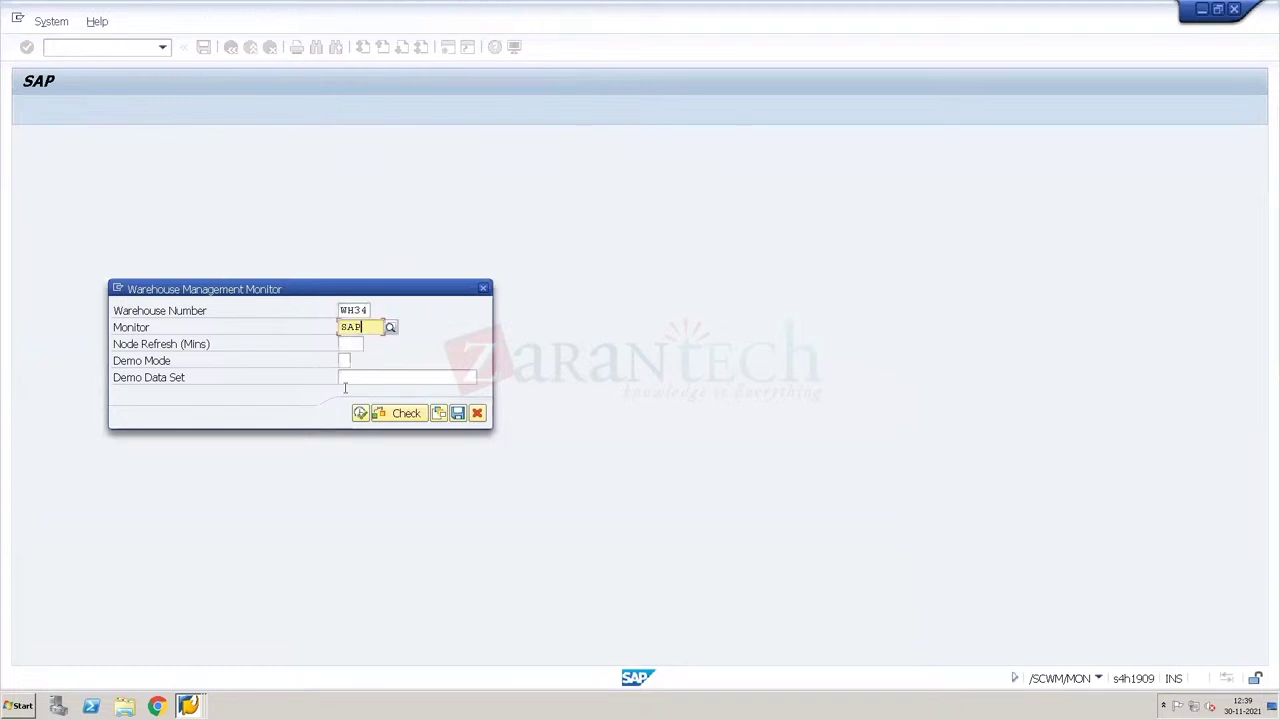
pyautogui.click(362, 414)
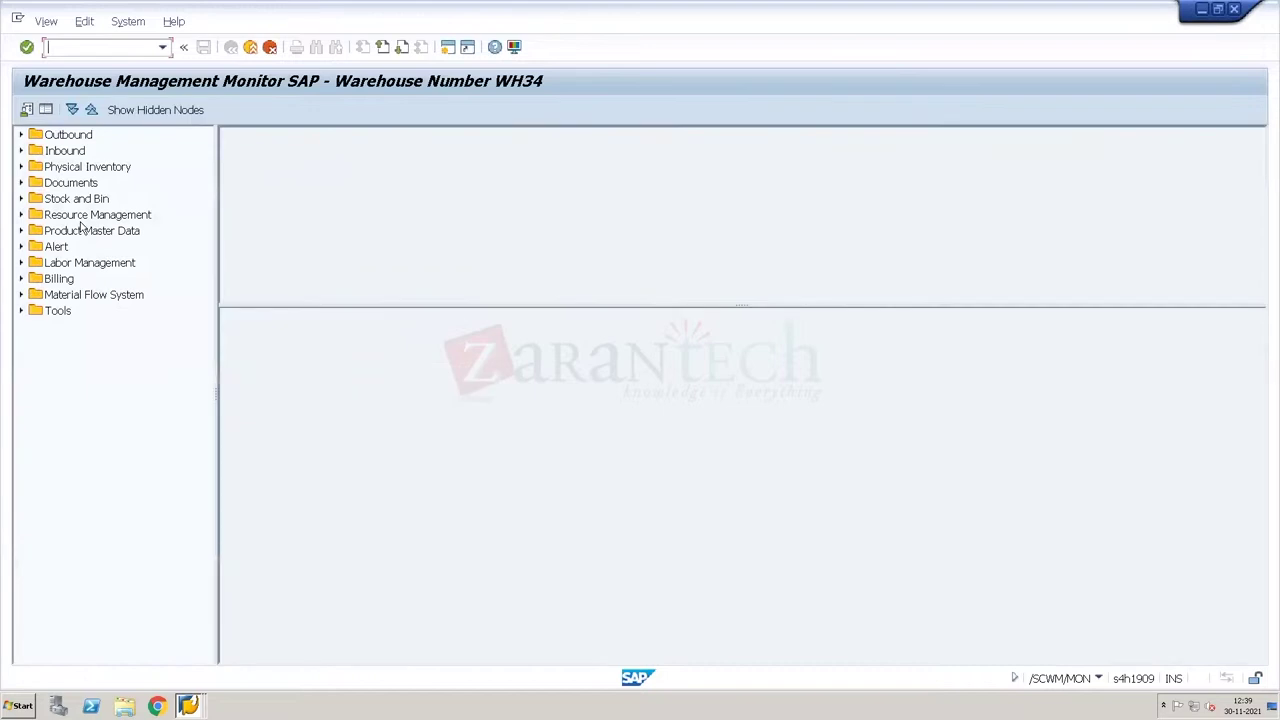
pyautogui.click(21, 134)
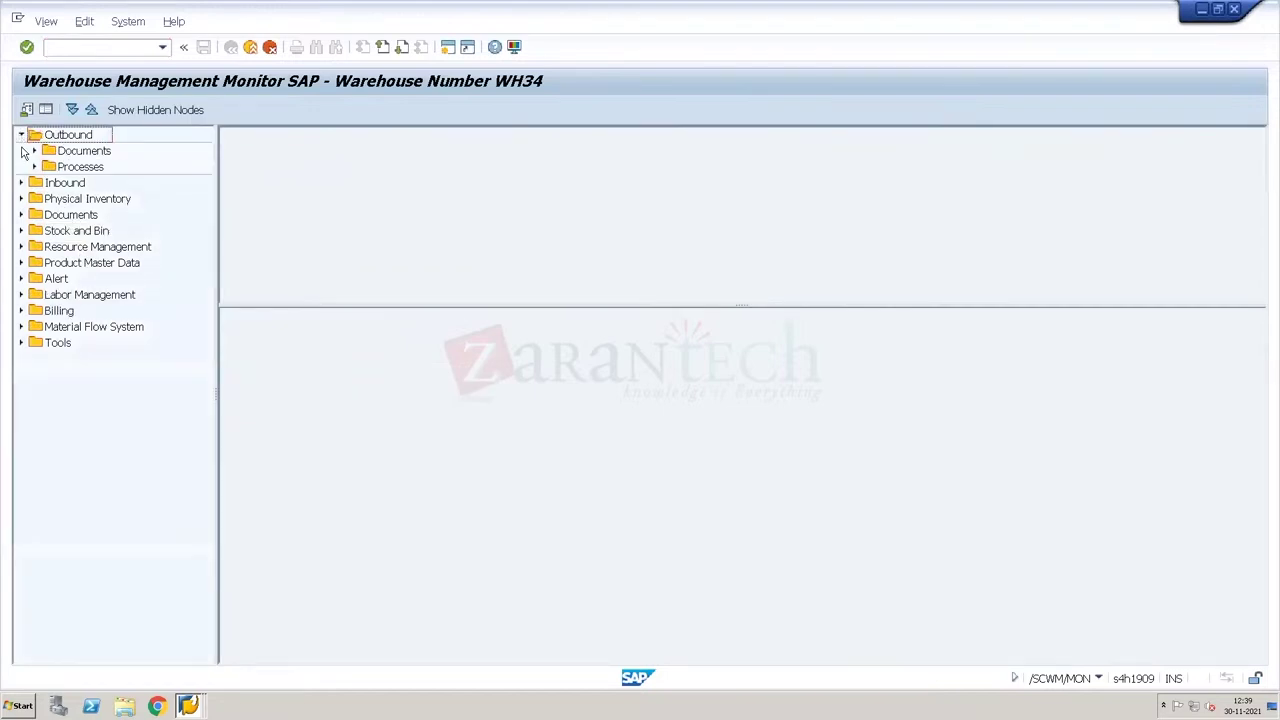
pyautogui.click(34, 151)
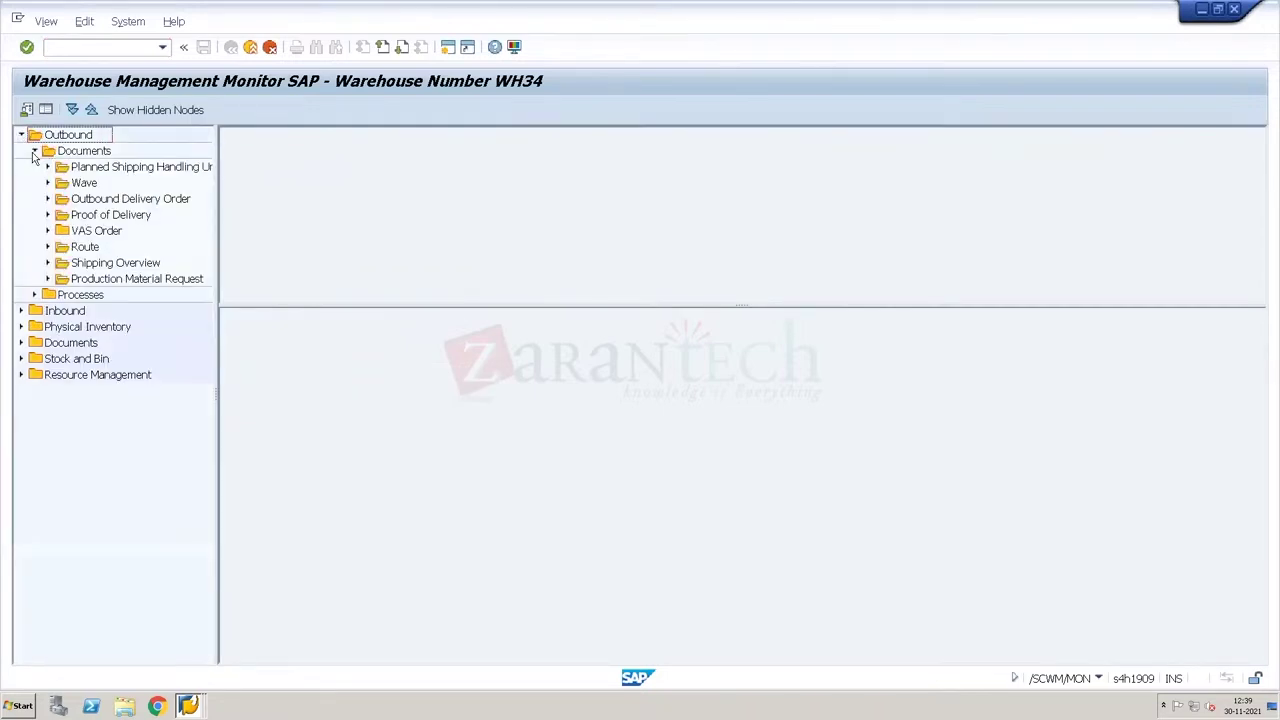
pyautogui.doubleClick(143, 199)
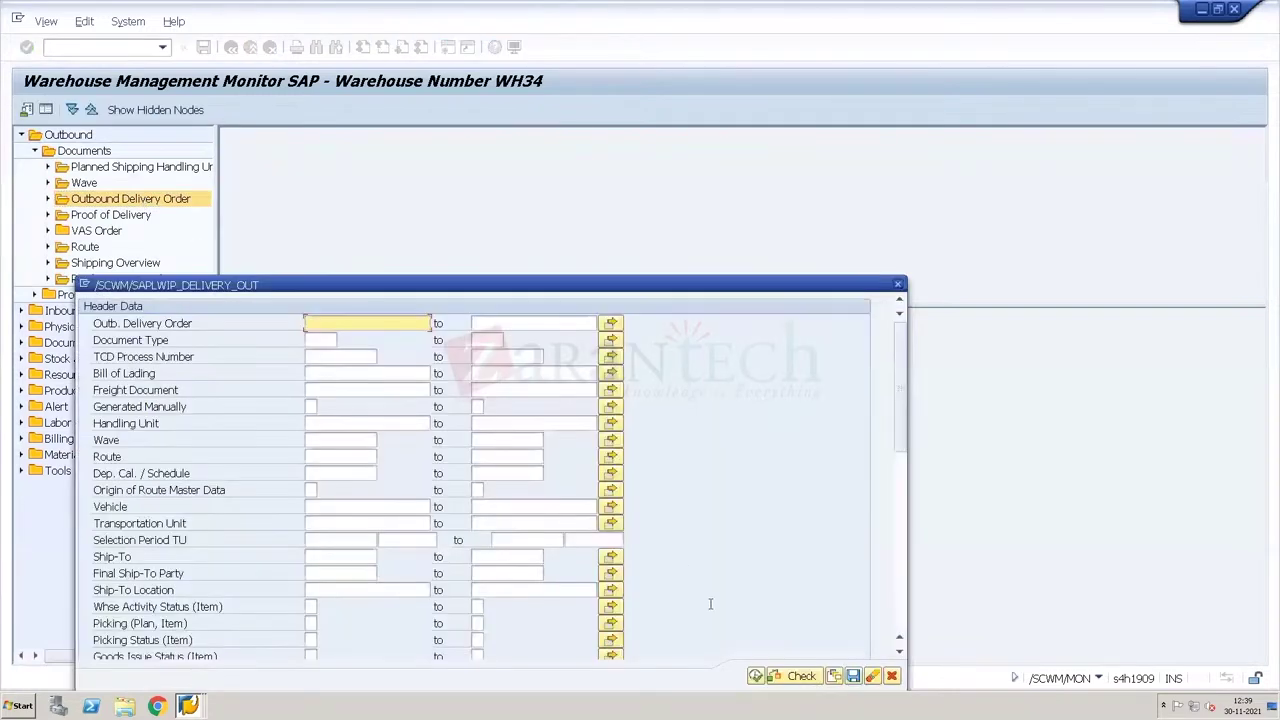
# Step: List the delivery orders sorted by Document descending and check 80000954's wave 4000006
pyautogui.click(757, 676)
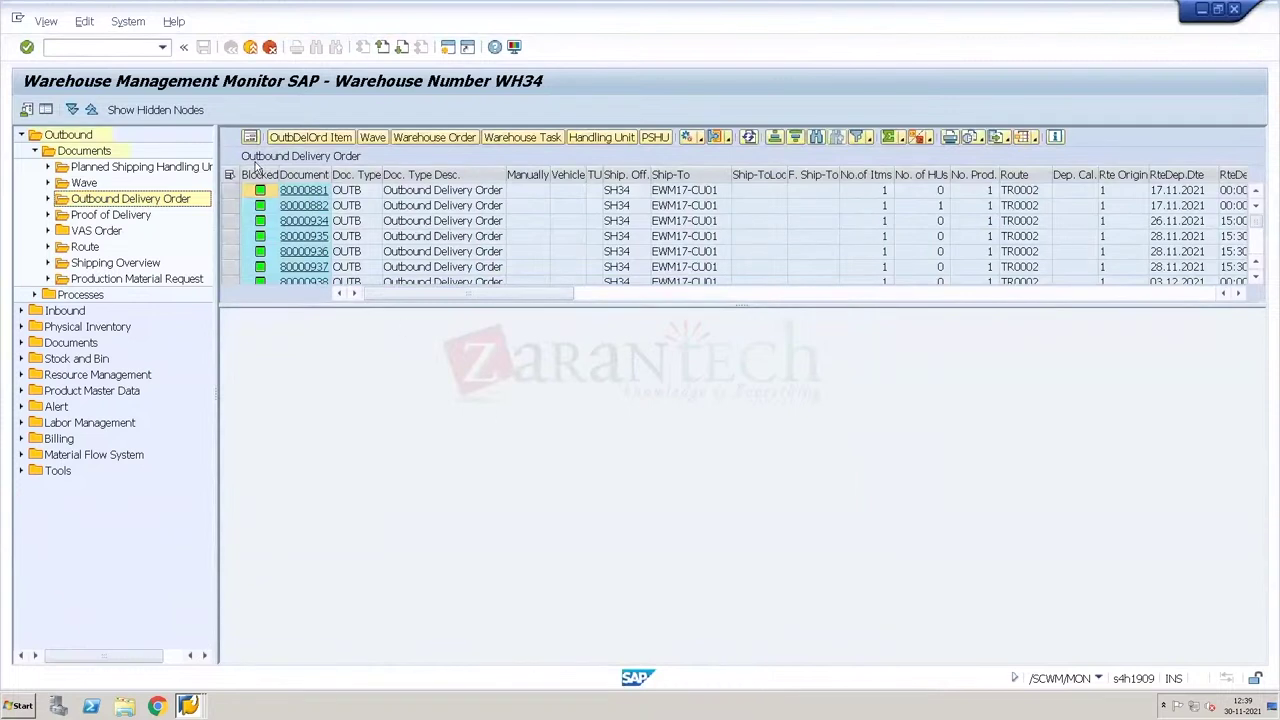
pyautogui.click(316, 175)
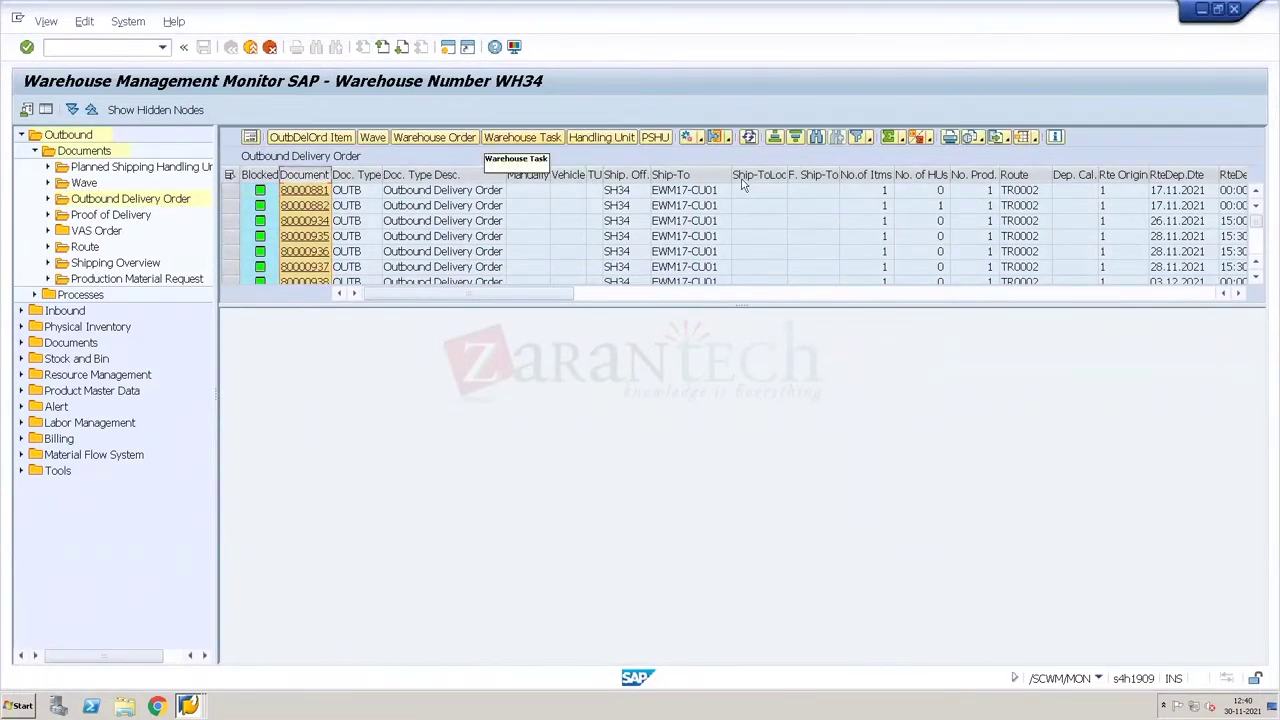
pyautogui.click(796, 137)
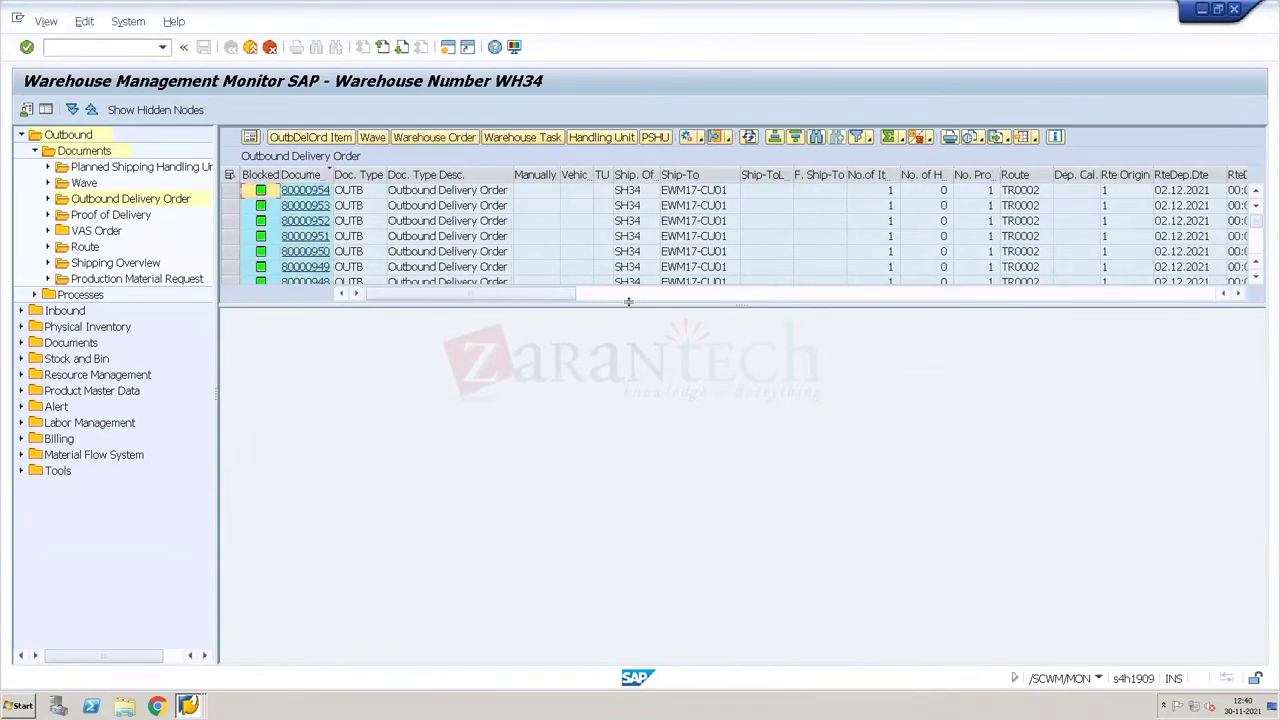
pyautogui.click(233, 190)
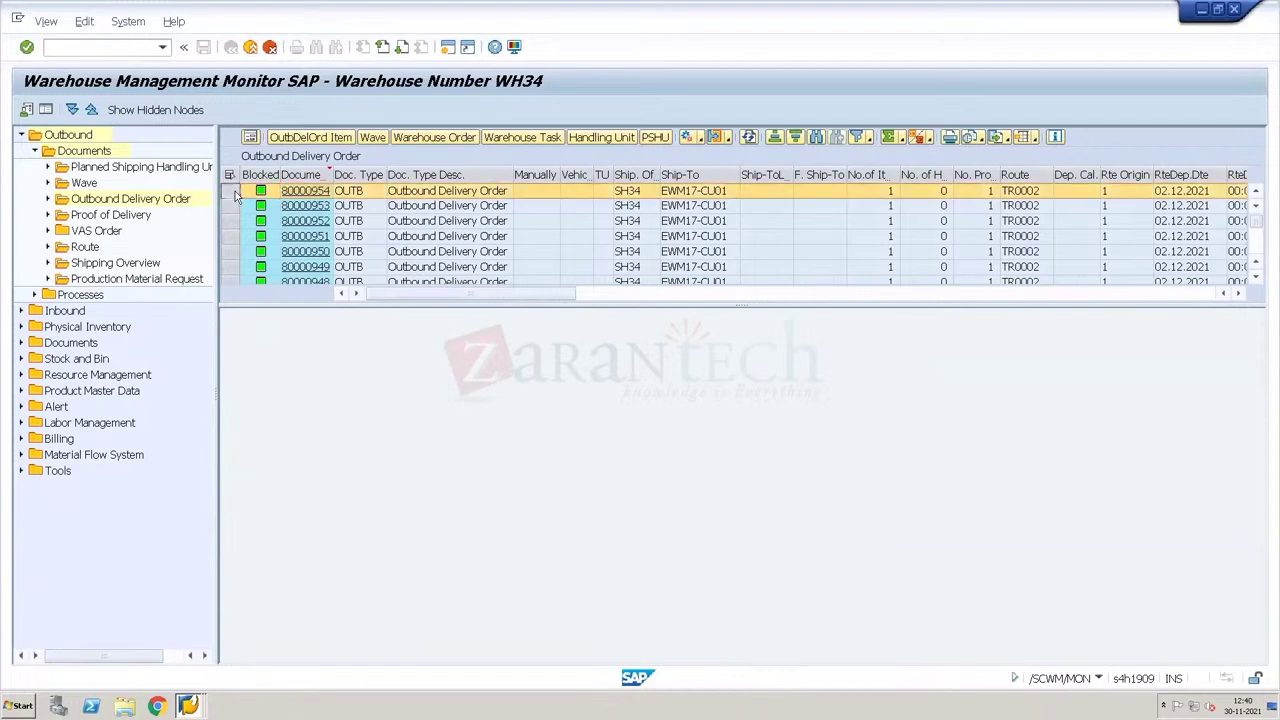
pyautogui.click(366, 138)
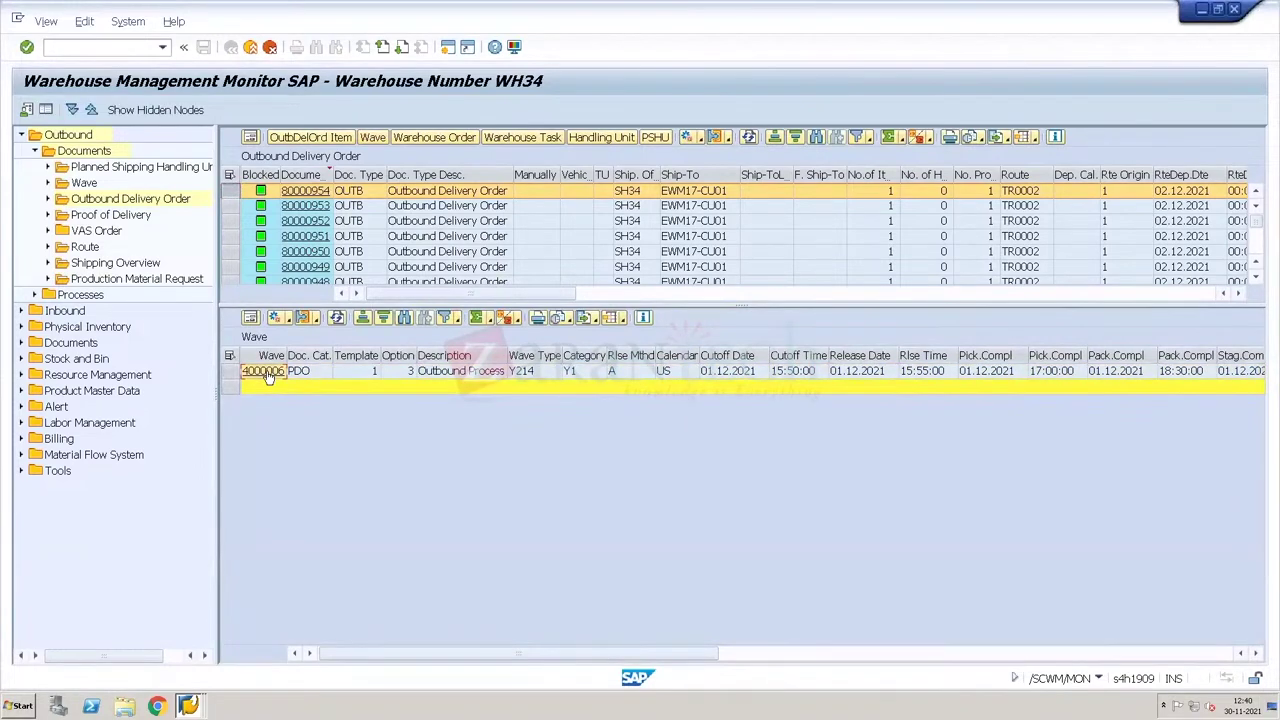
pyautogui.click(267, 373)
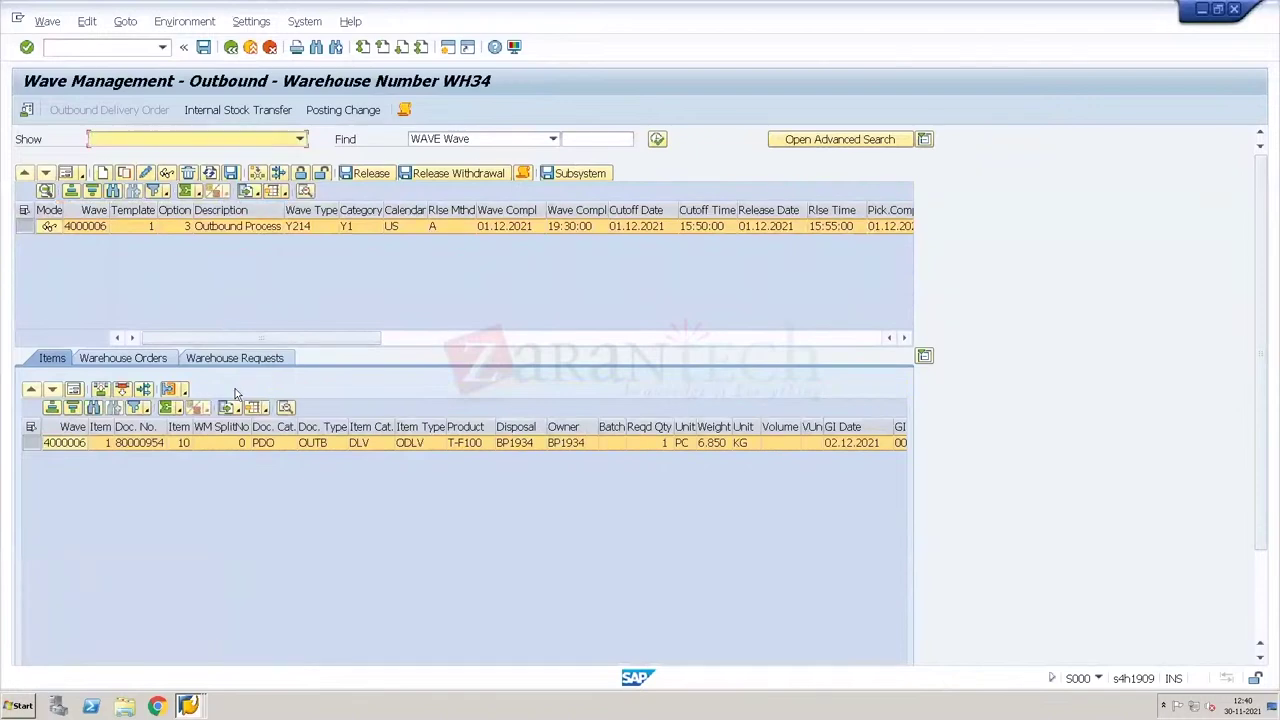
pyautogui.click(230, 47)
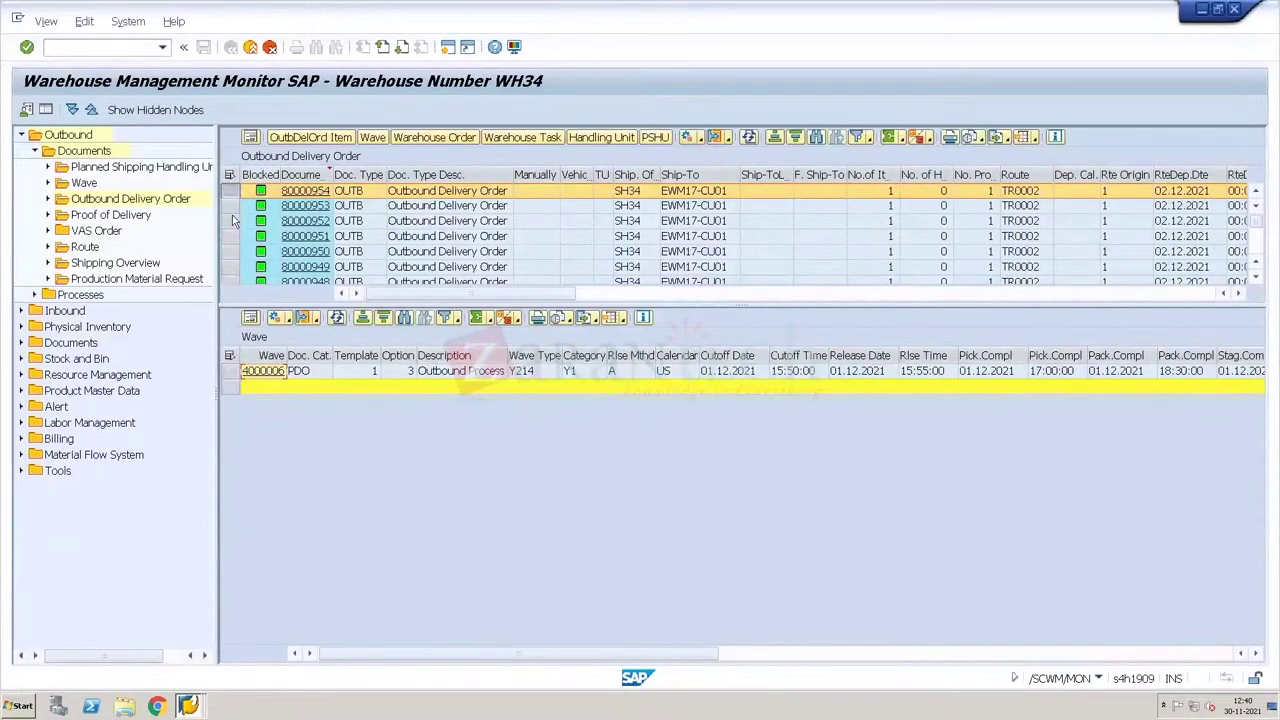
# Step: Inspect delivery 80000953's warehouse tasks and wave, then open wave 4000005
pyautogui.click(231, 206)
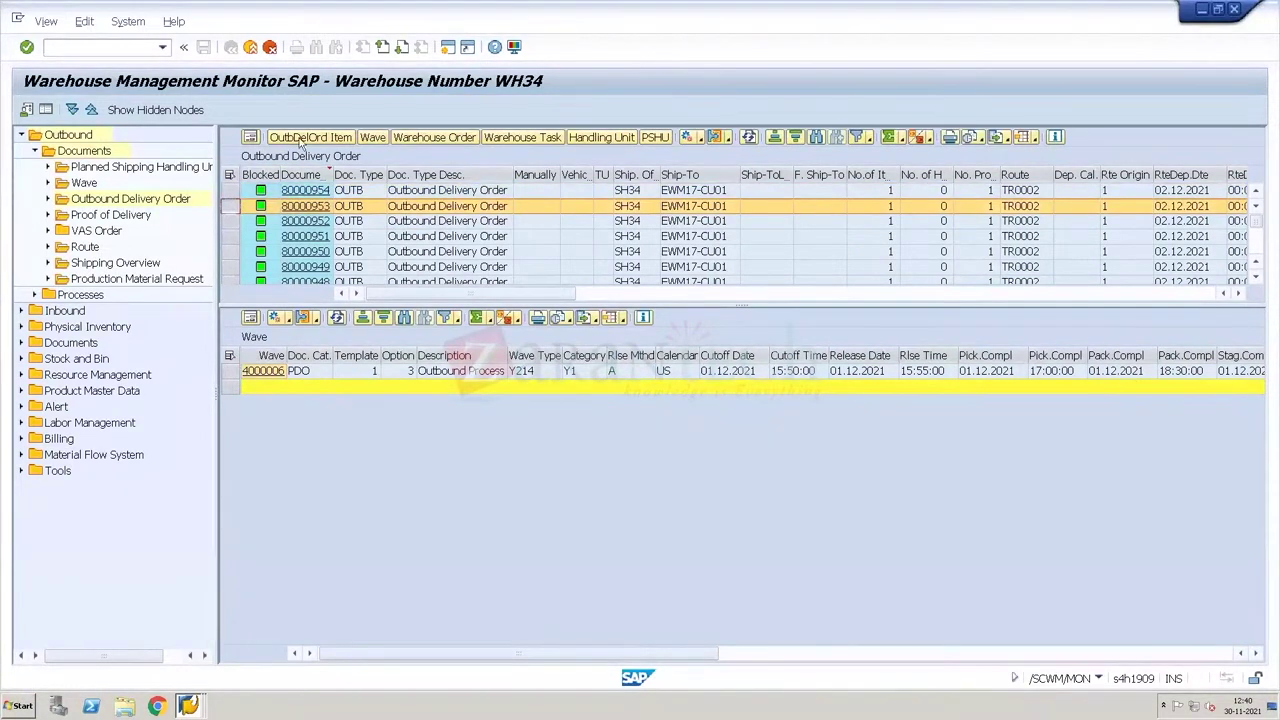
pyautogui.click(520, 139)
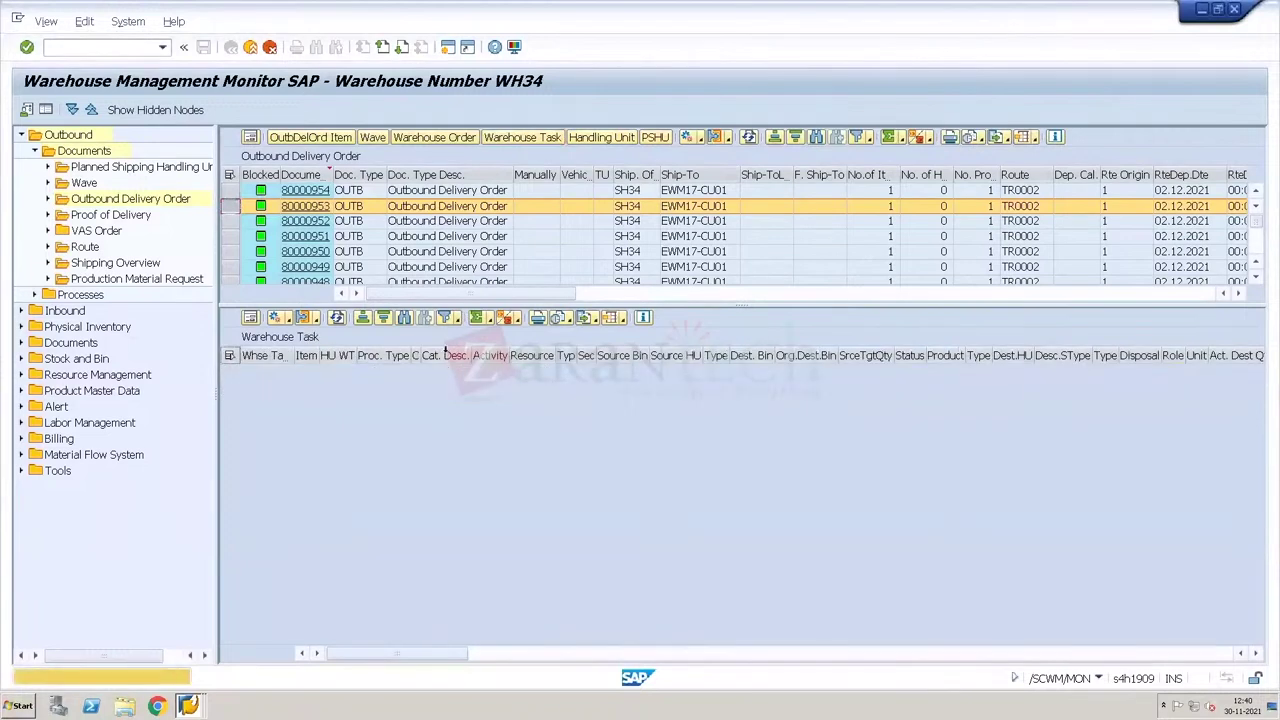
pyautogui.click(372, 138)
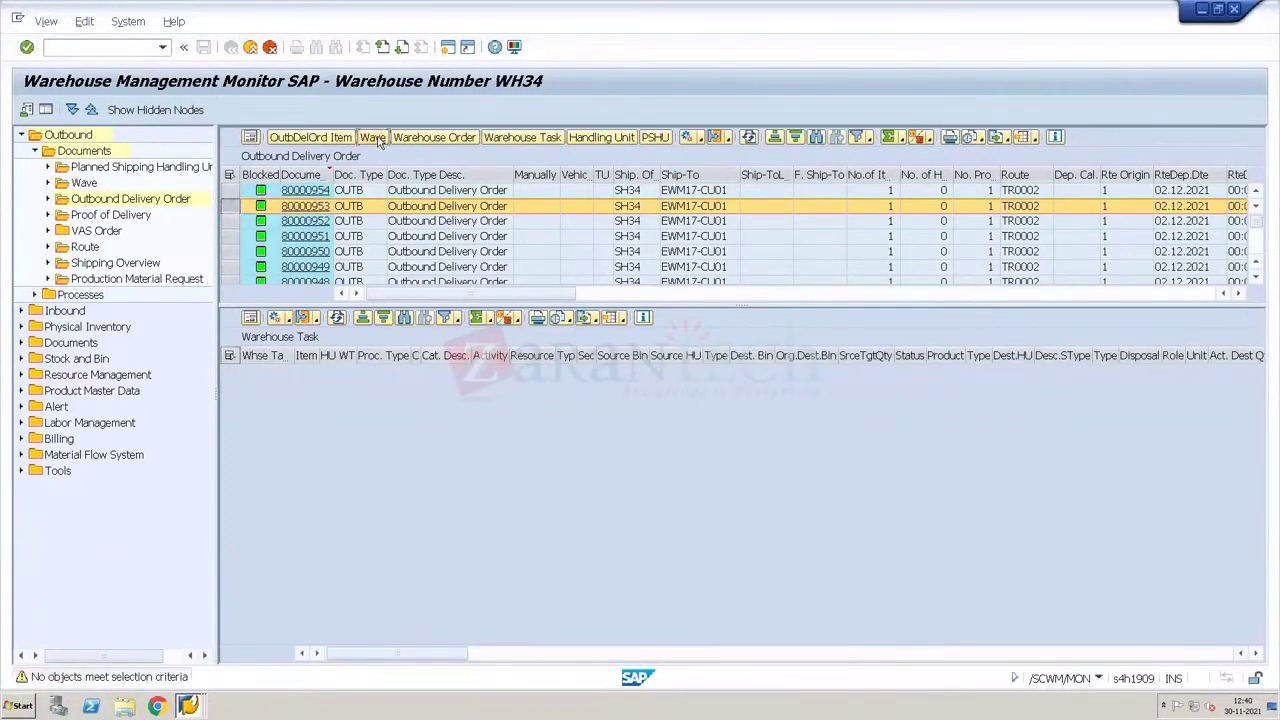
pyautogui.click(320, 206)
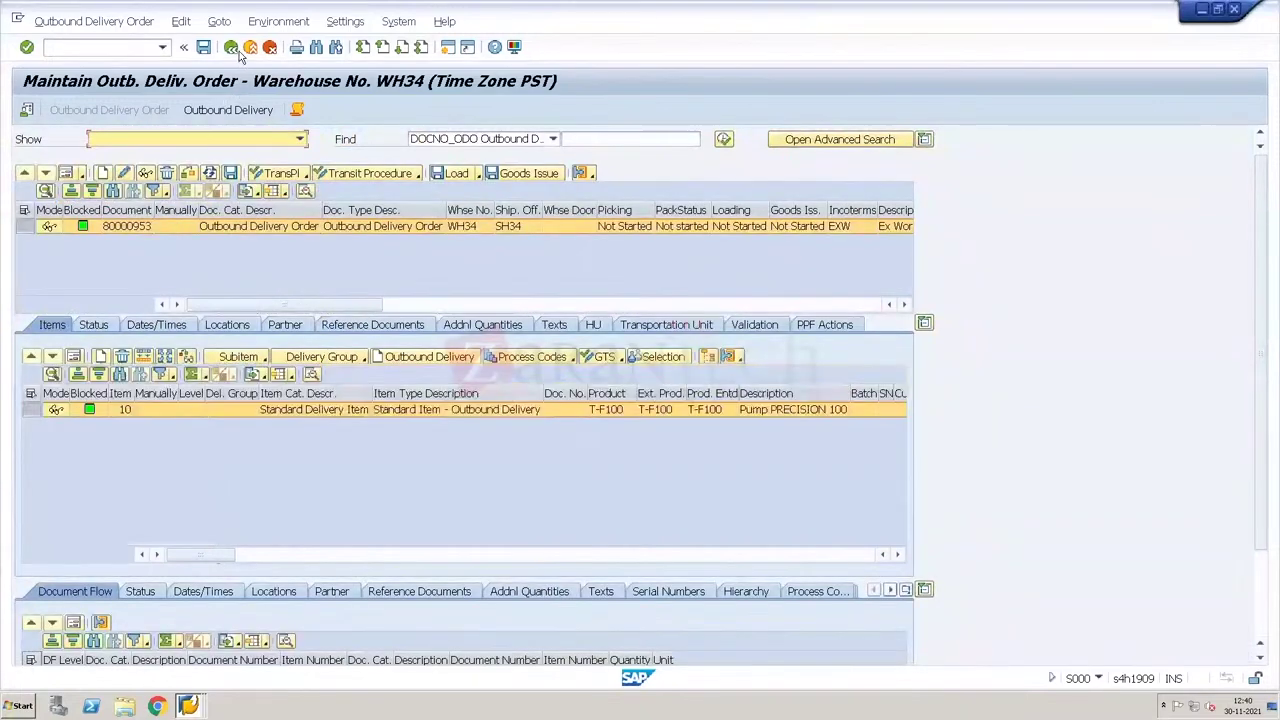
pyautogui.click(230, 47)
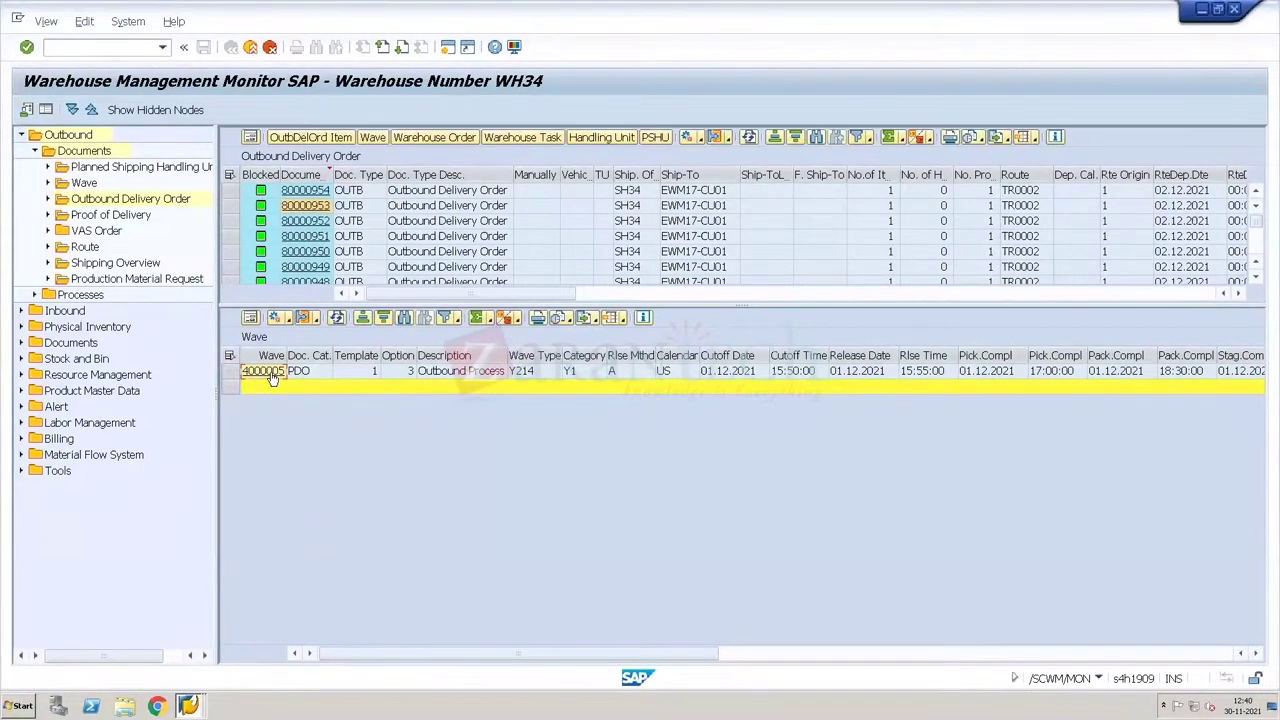
pyautogui.click(265, 372)
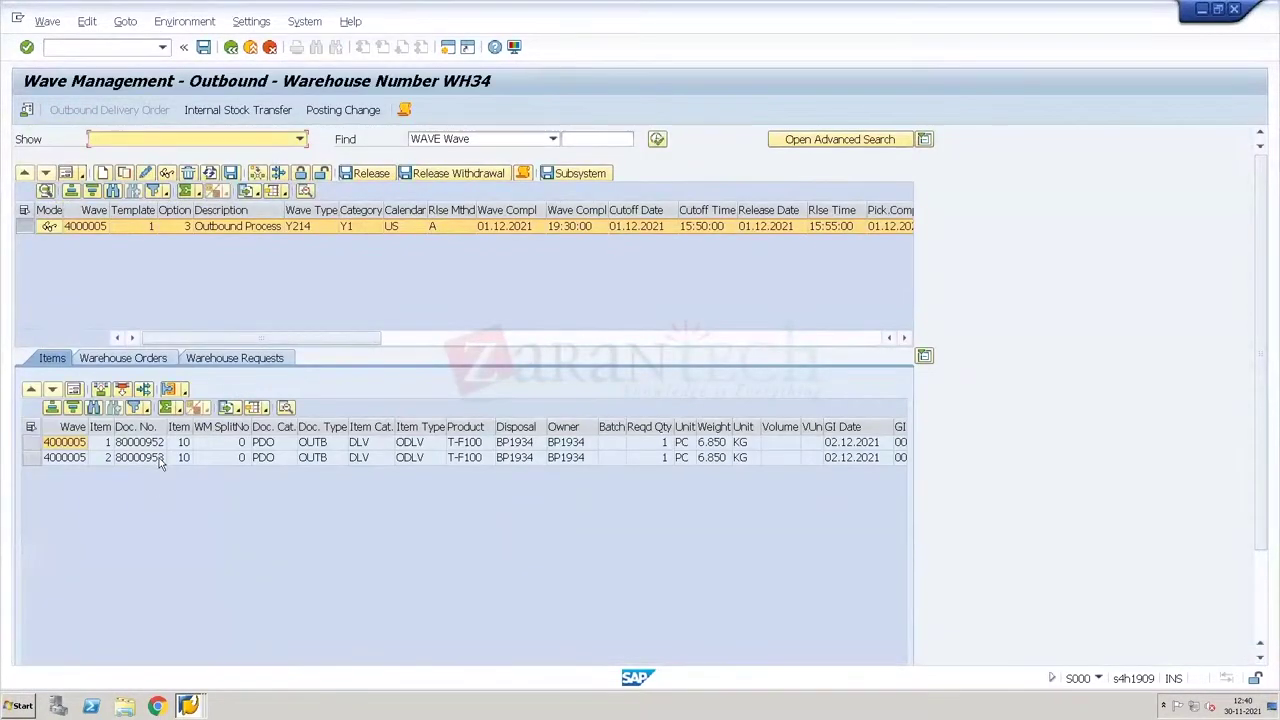
# Step: Search all waves 4000000–4000006, view wave 4000004's deliveries, and select wave 4000003
pyautogui.click(68, 174)
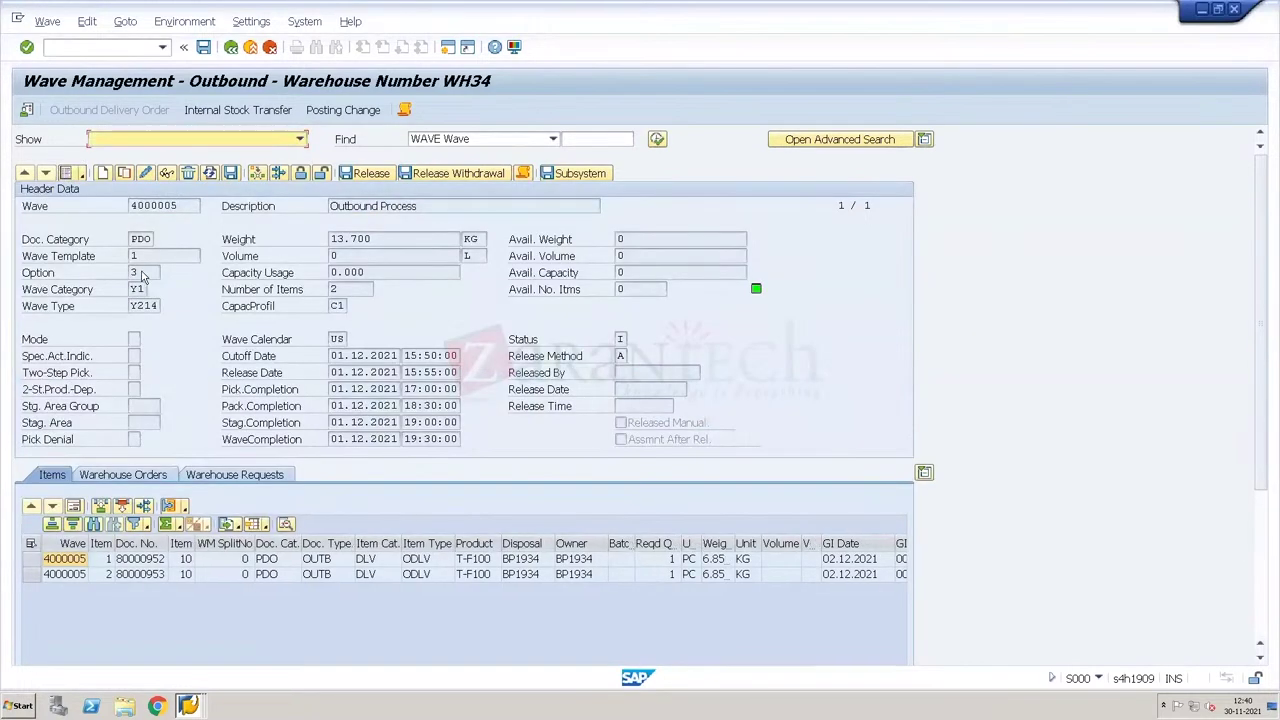
pyautogui.click(349, 288)
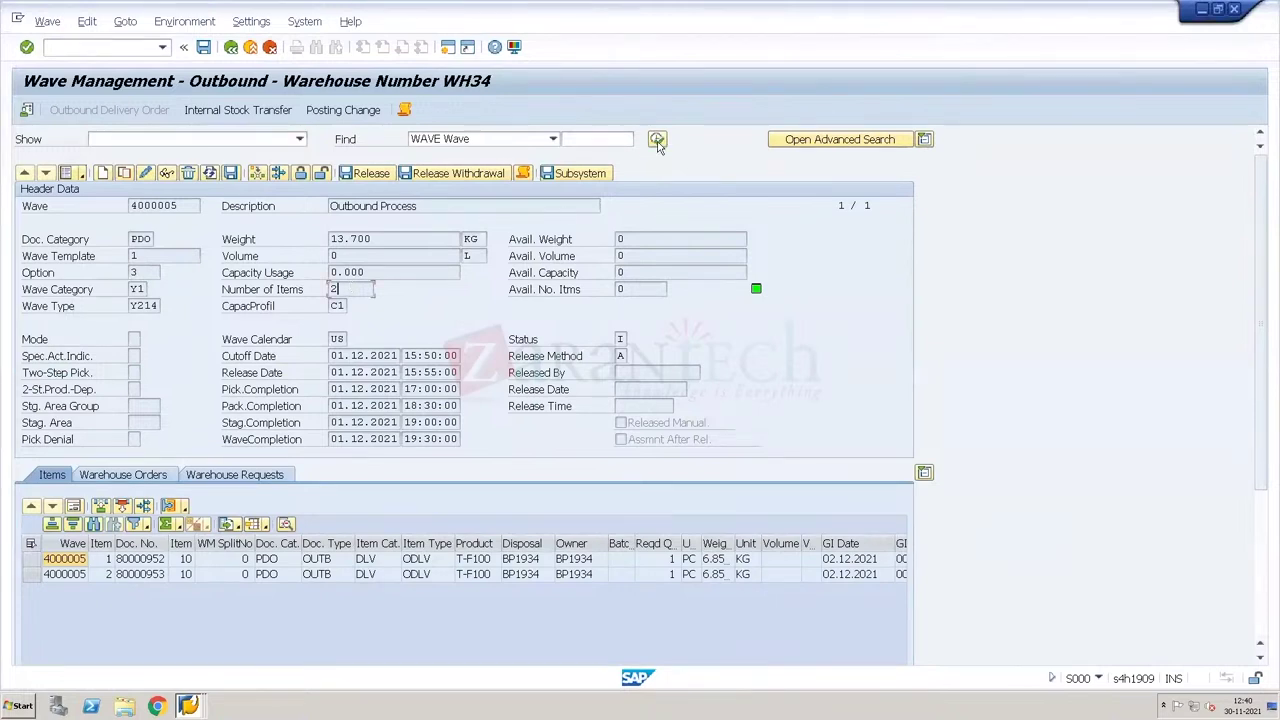
pyautogui.click(522, 173)
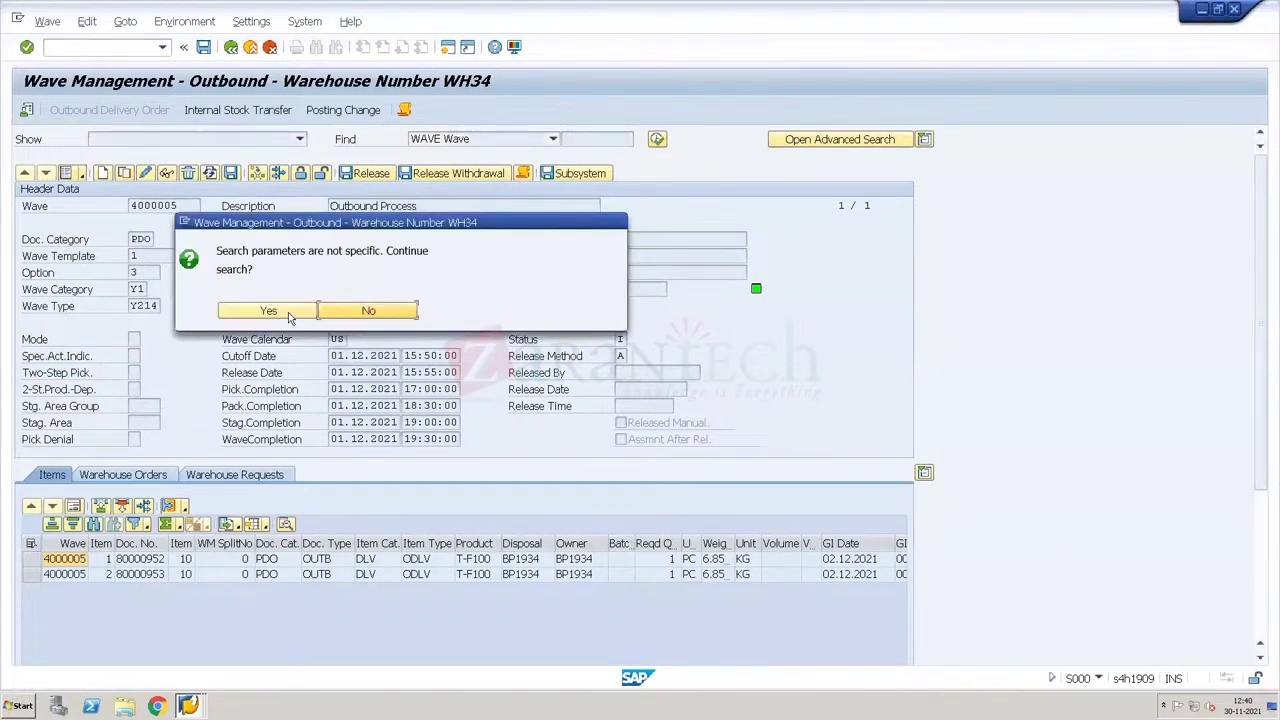
pyautogui.click(288, 312)
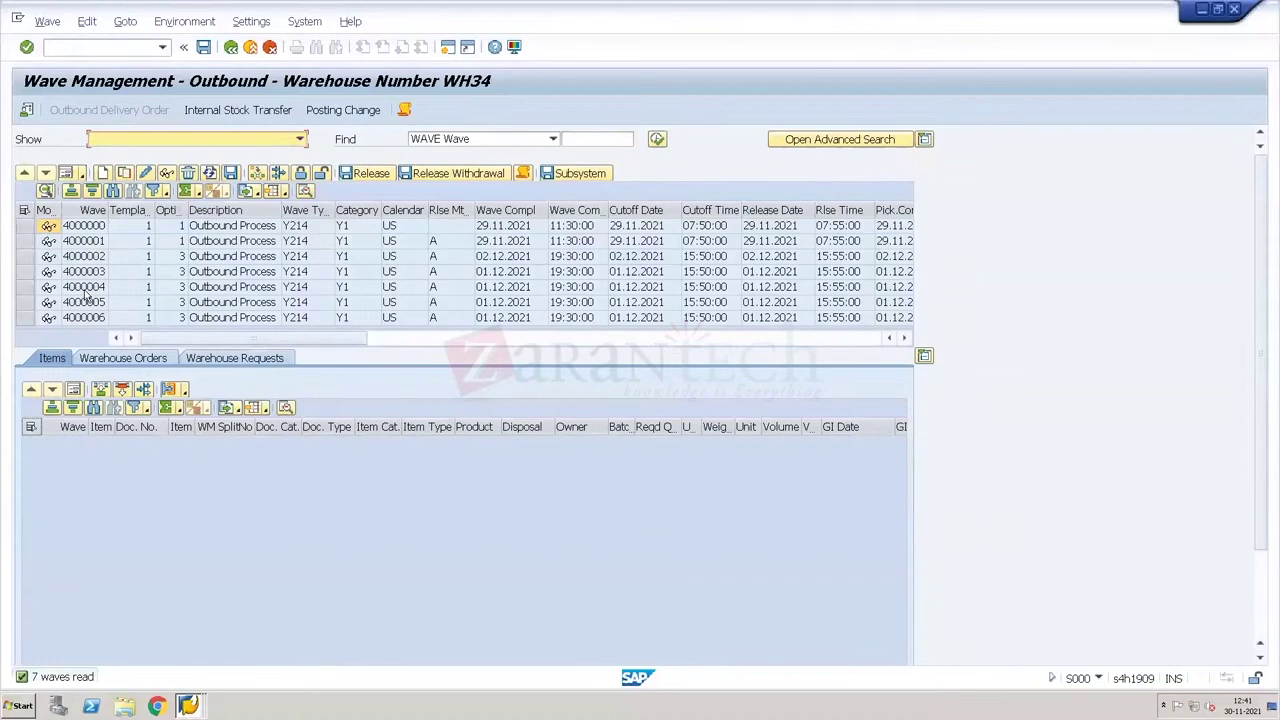
pyautogui.click(84, 287)
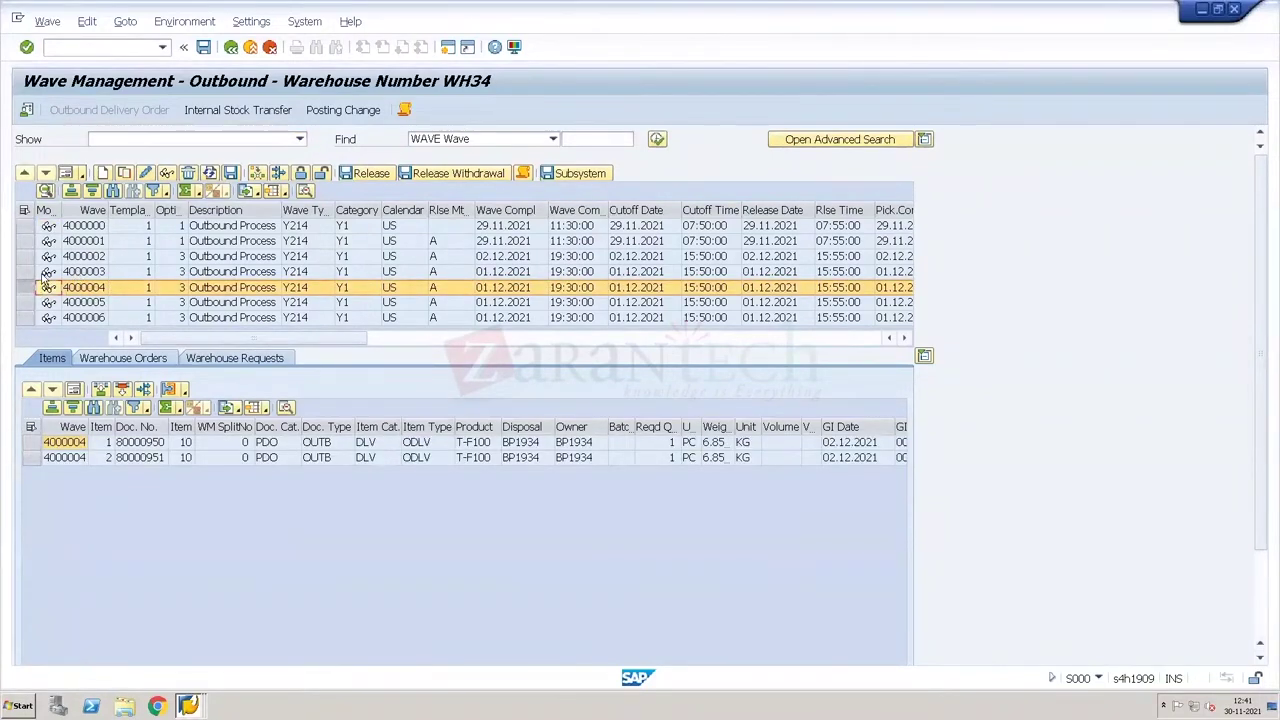
pyautogui.click(30, 272)
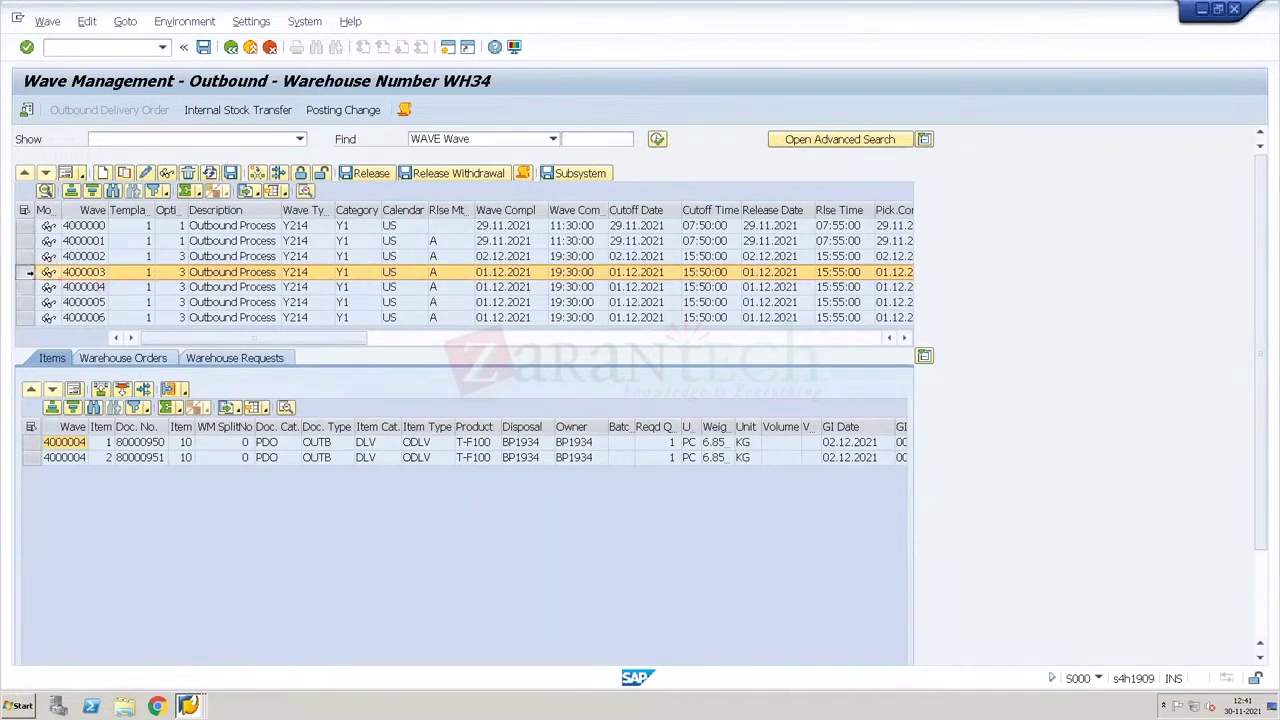
# Step: Merge waves 4000003–4000006 into wave 4000003, save it, and return to the wave list
pyautogui.hotkey('shift', 'Down')
pyautogui.hotkey('shift', 'Down')
pyautogui.hotkey('shift', 'Down')
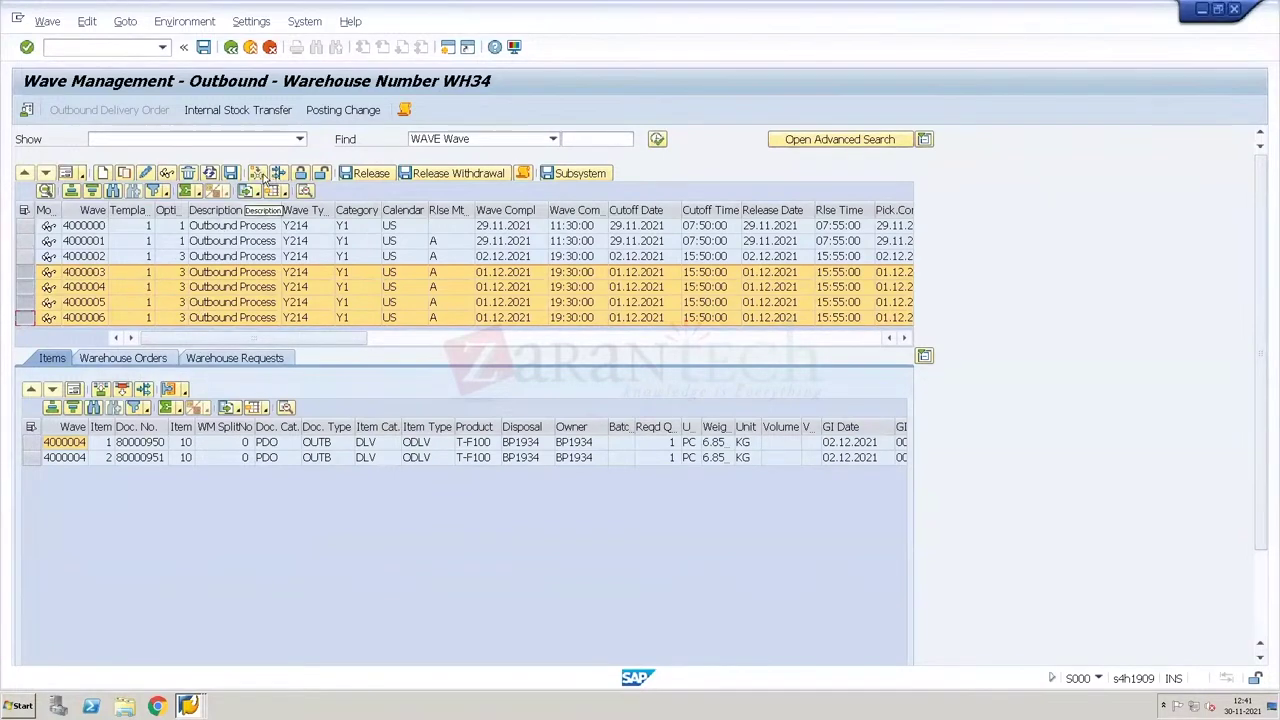
pyautogui.click(278, 174)
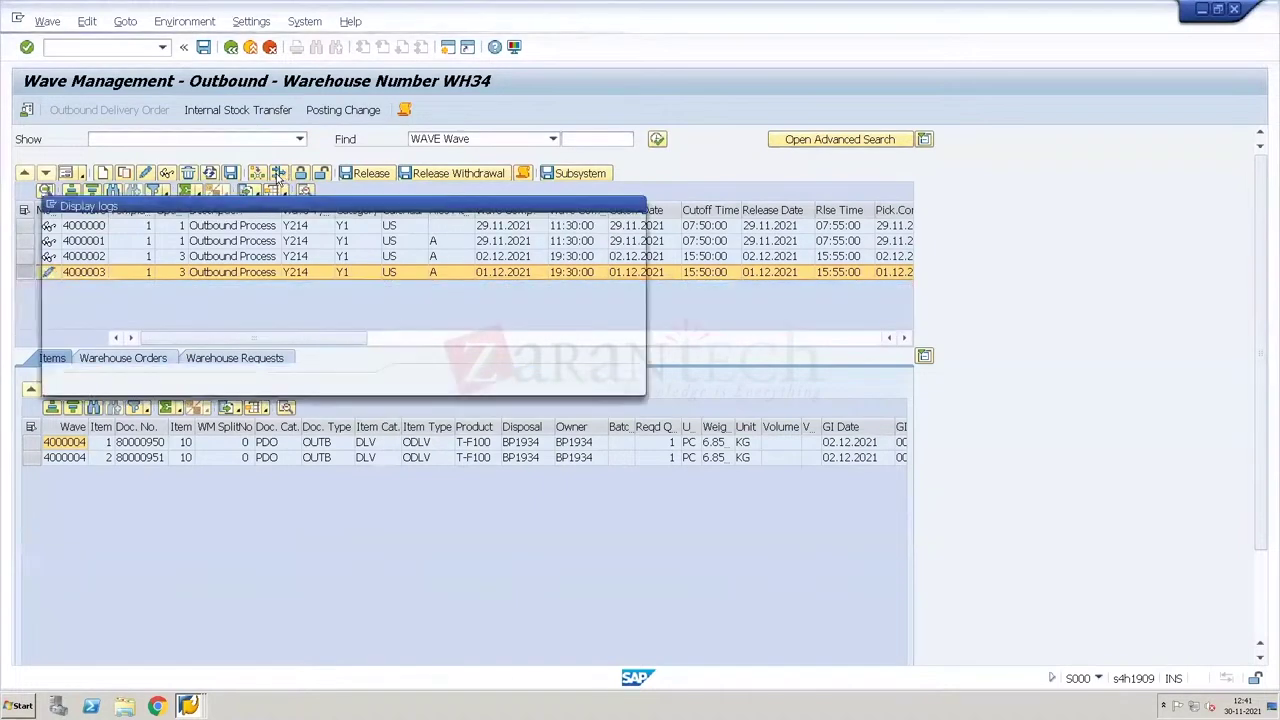
pyautogui.press('Return')
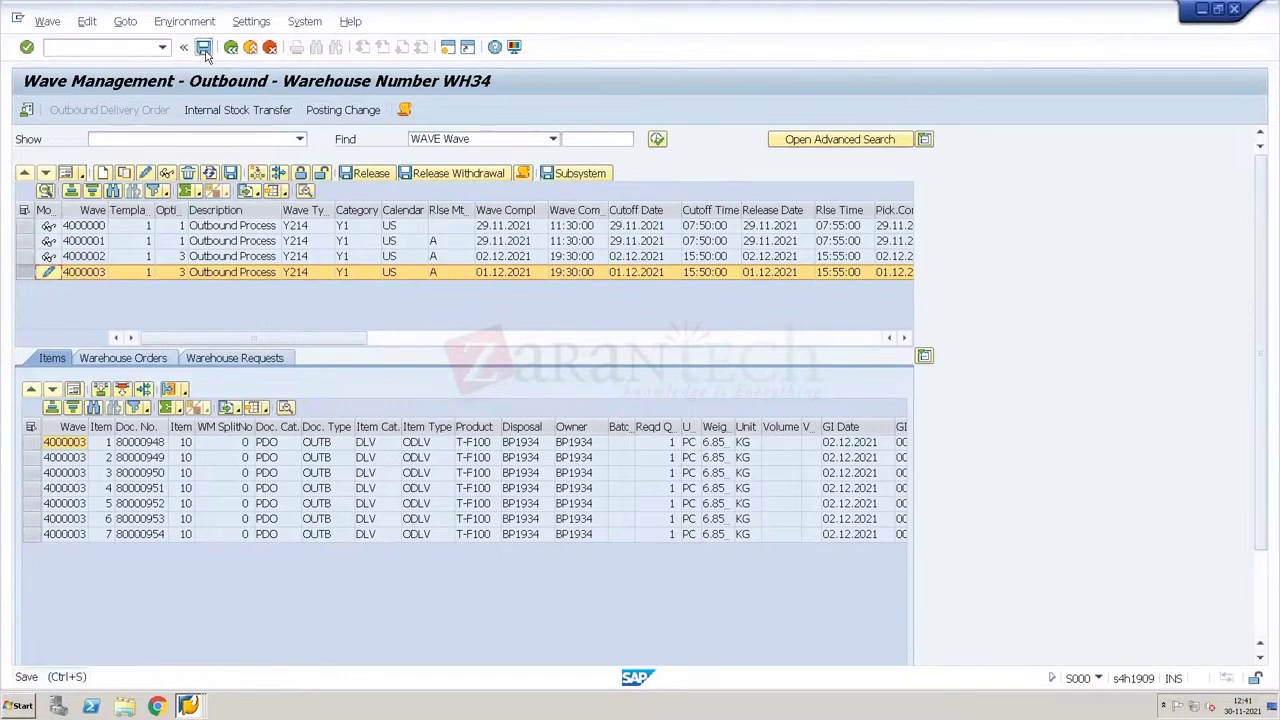
pyautogui.click(205, 49)
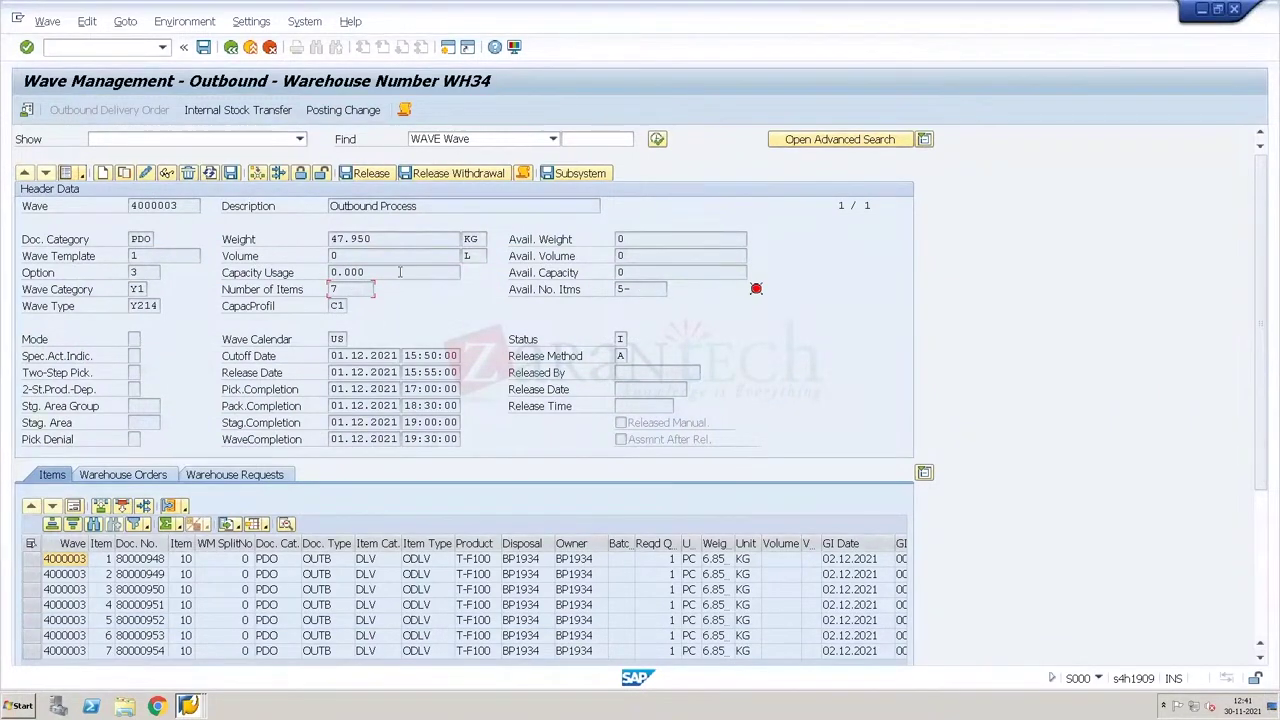
pyautogui.click(65, 173)
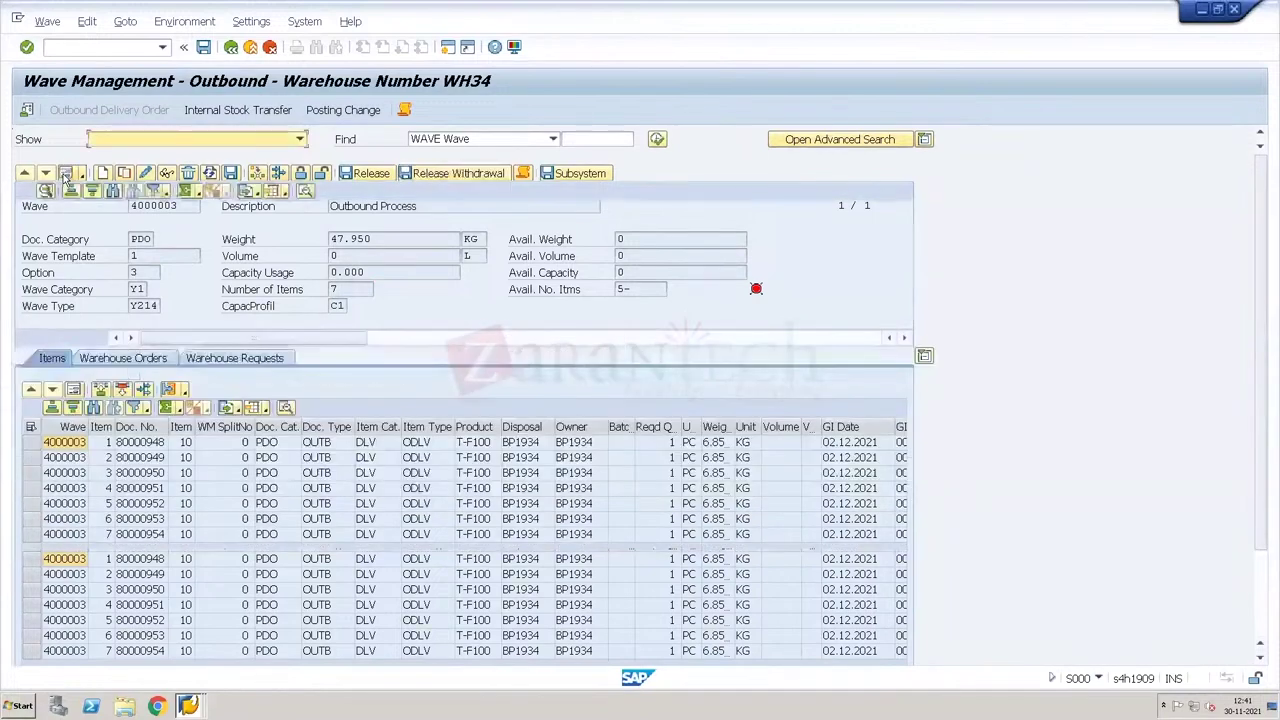
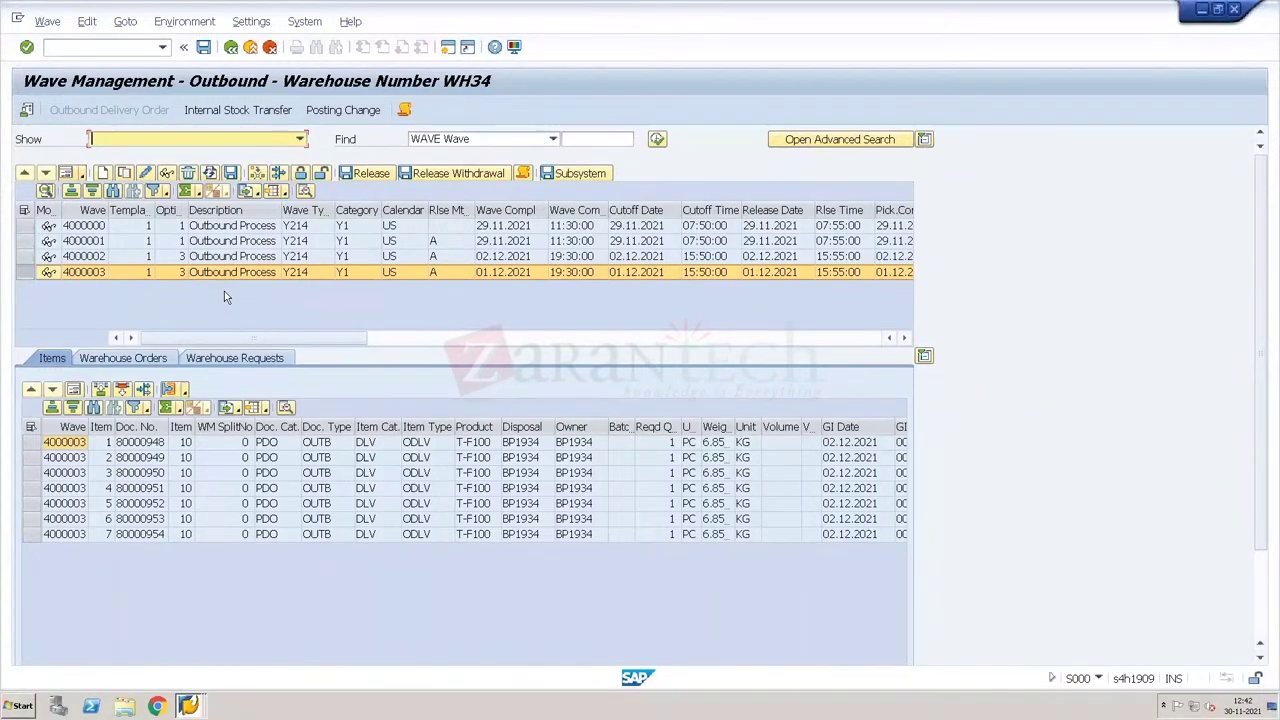
# Step: Release wave 4000003 and open all three of its warehouse orders in Confirm Warehouse Task
pyautogui.click(379, 176)
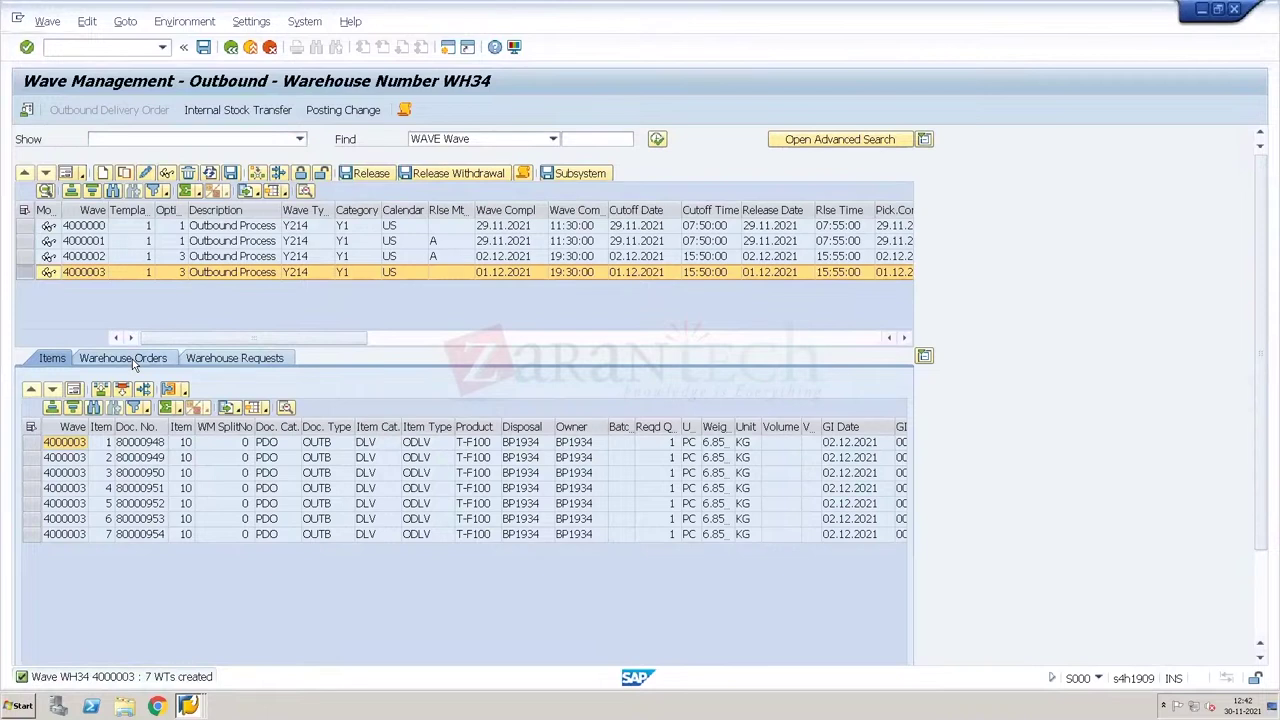
pyautogui.click(132, 359)
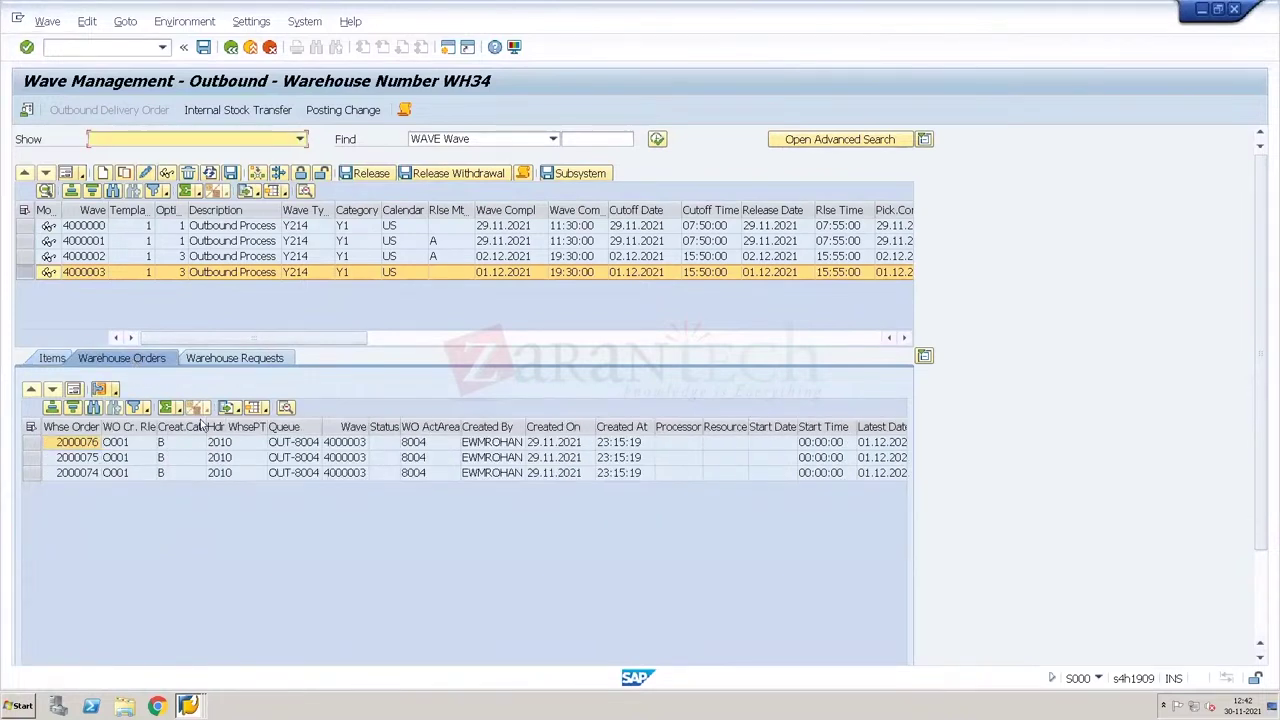
pyautogui.click(31, 427)
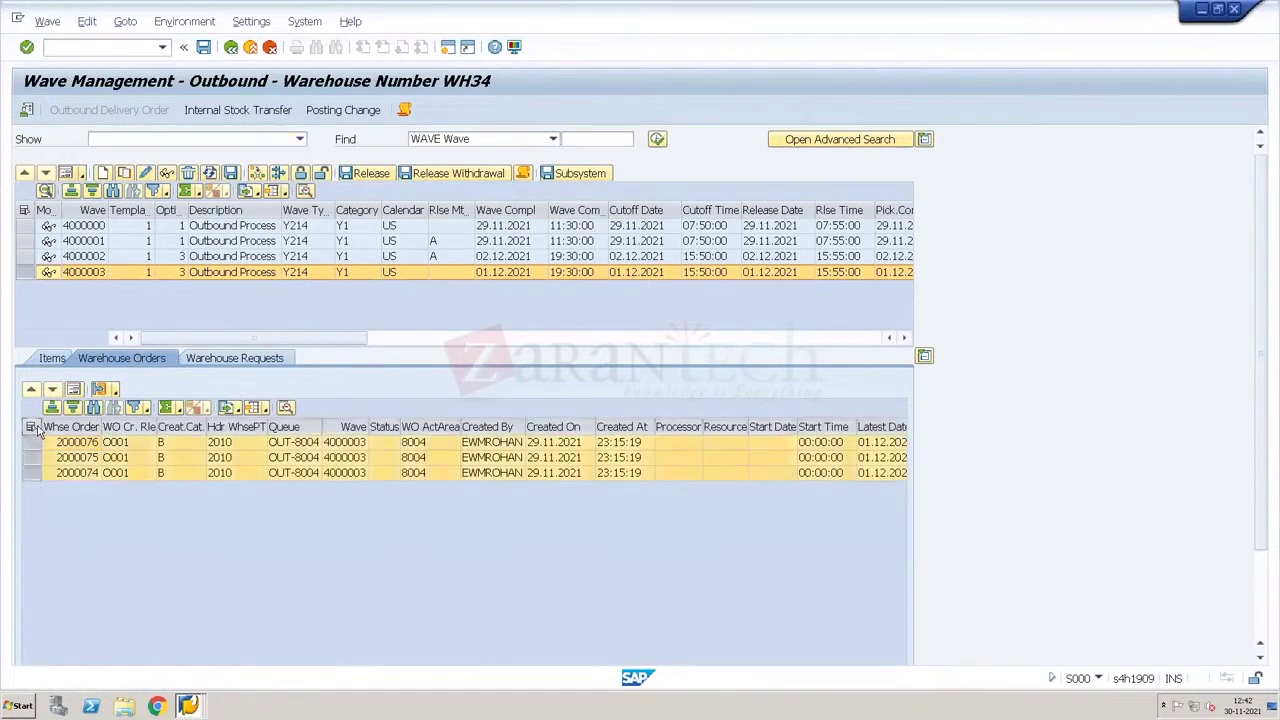
pyautogui.click(99, 389)
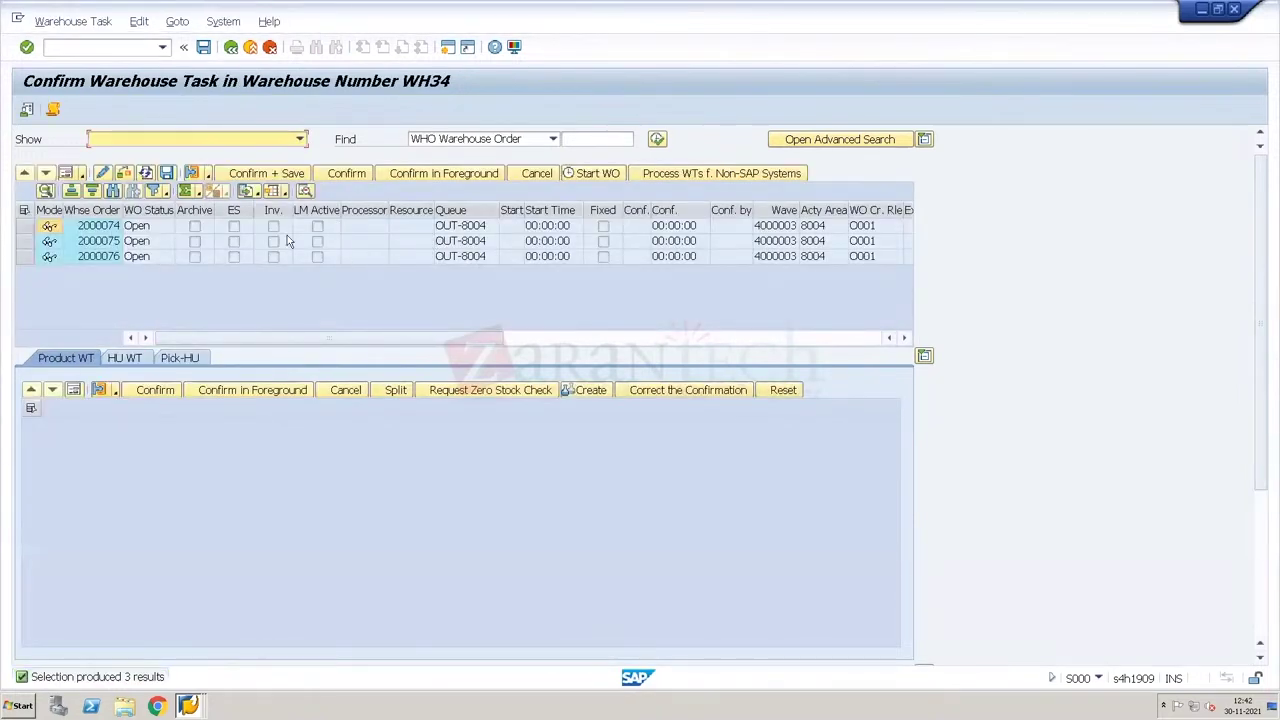
# Step: List the tasks of warehouse orders 2000074, 2000075 and 2000076 one after another
pyautogui.click(465, 227)
pyautogui.click(874, 211)
pyautogui.doubleClick(449, 230)
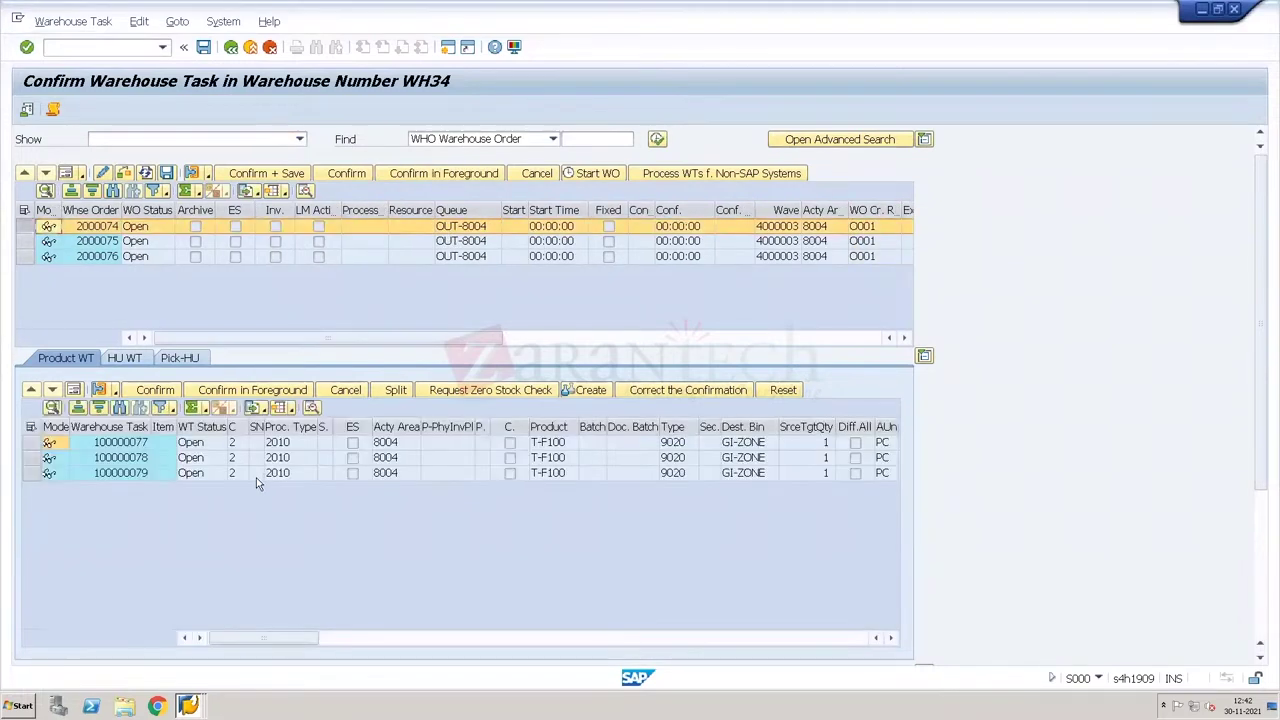
pyautogui.click(380, 243)
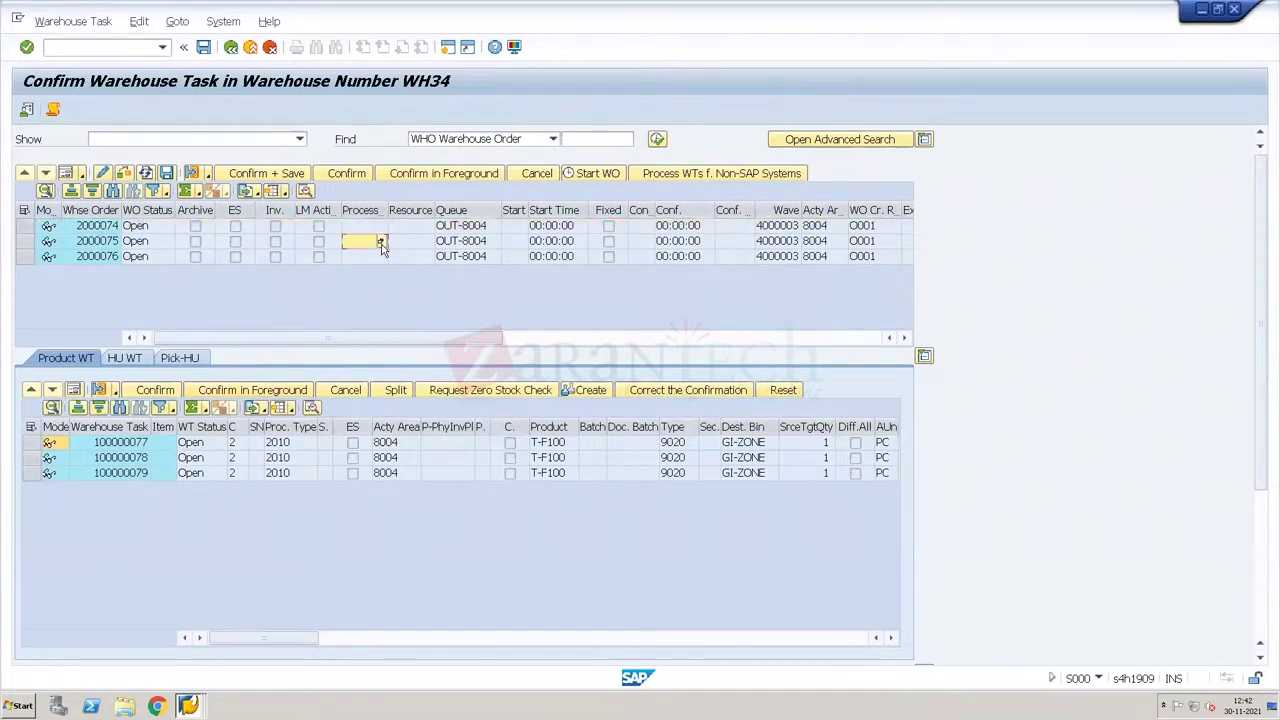
pyautogui.doubleClick(380, 244)
pyautogui.click(381, 259)
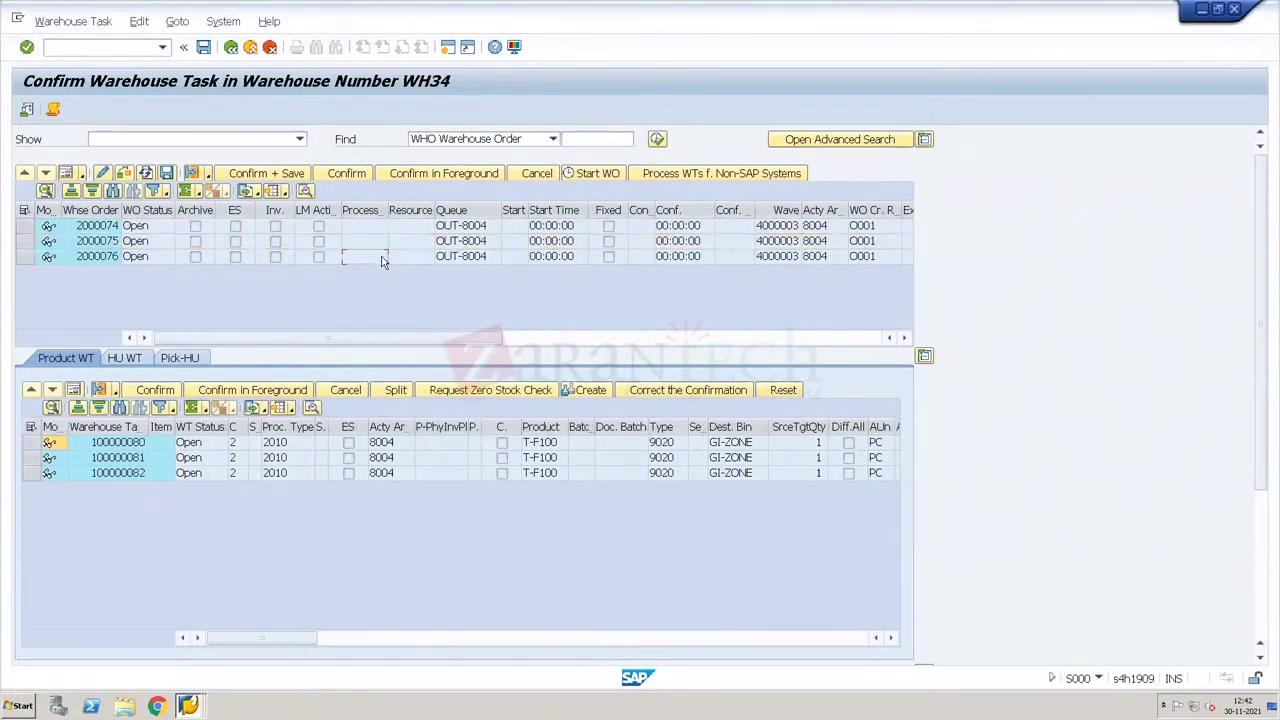
pyautogui.doubleClick(381, 259)
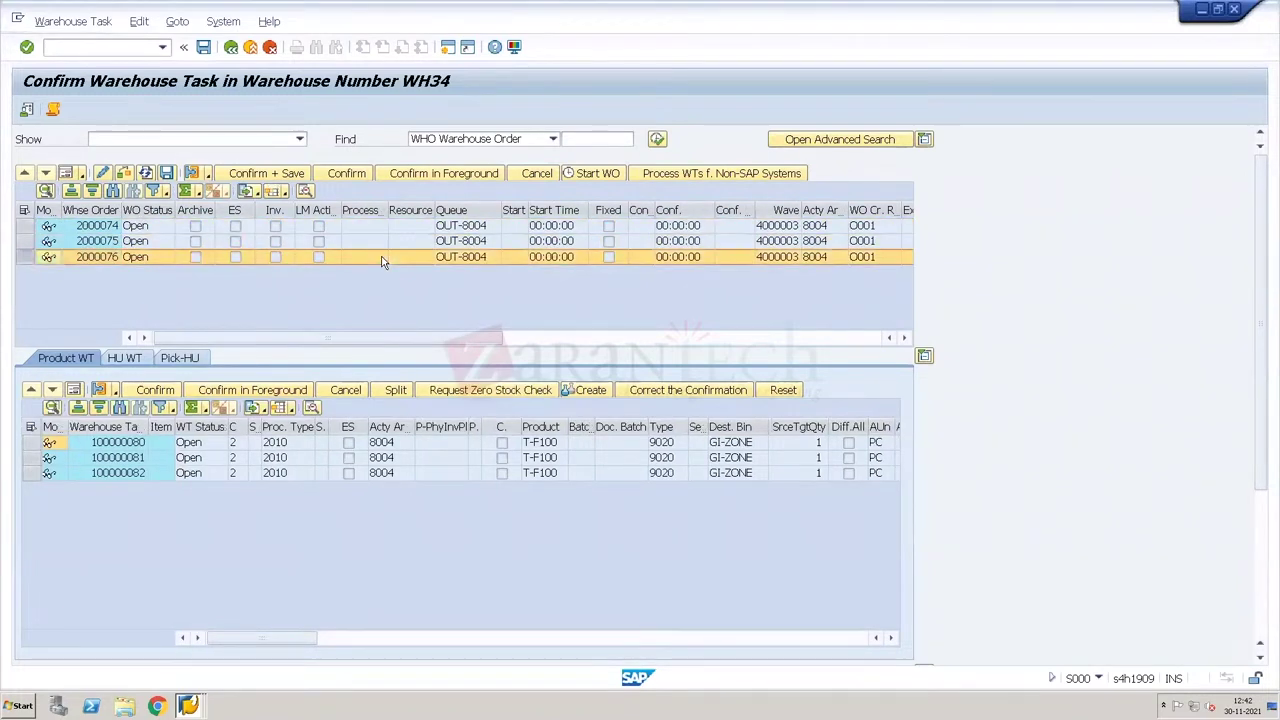
# Step: View and close the message log, then show order 2000075's tasks again
pyautogui.click(53, 110)
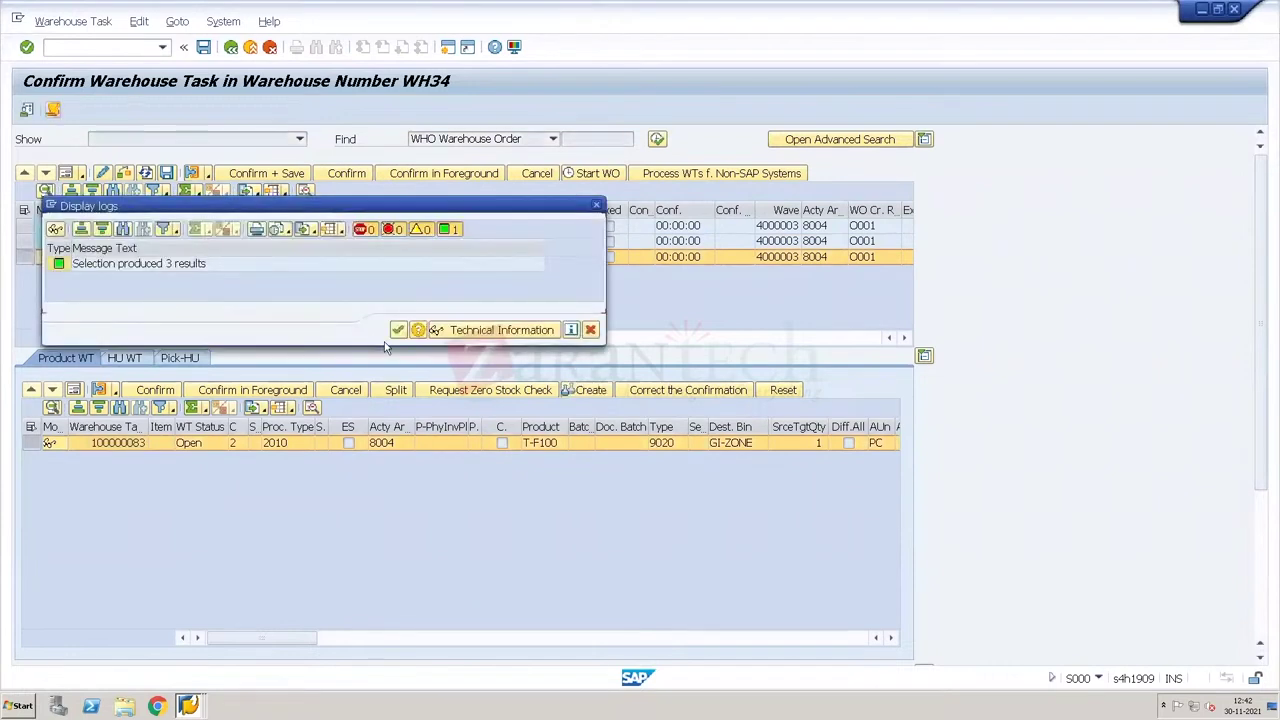
pyautogui.click(398, 331)
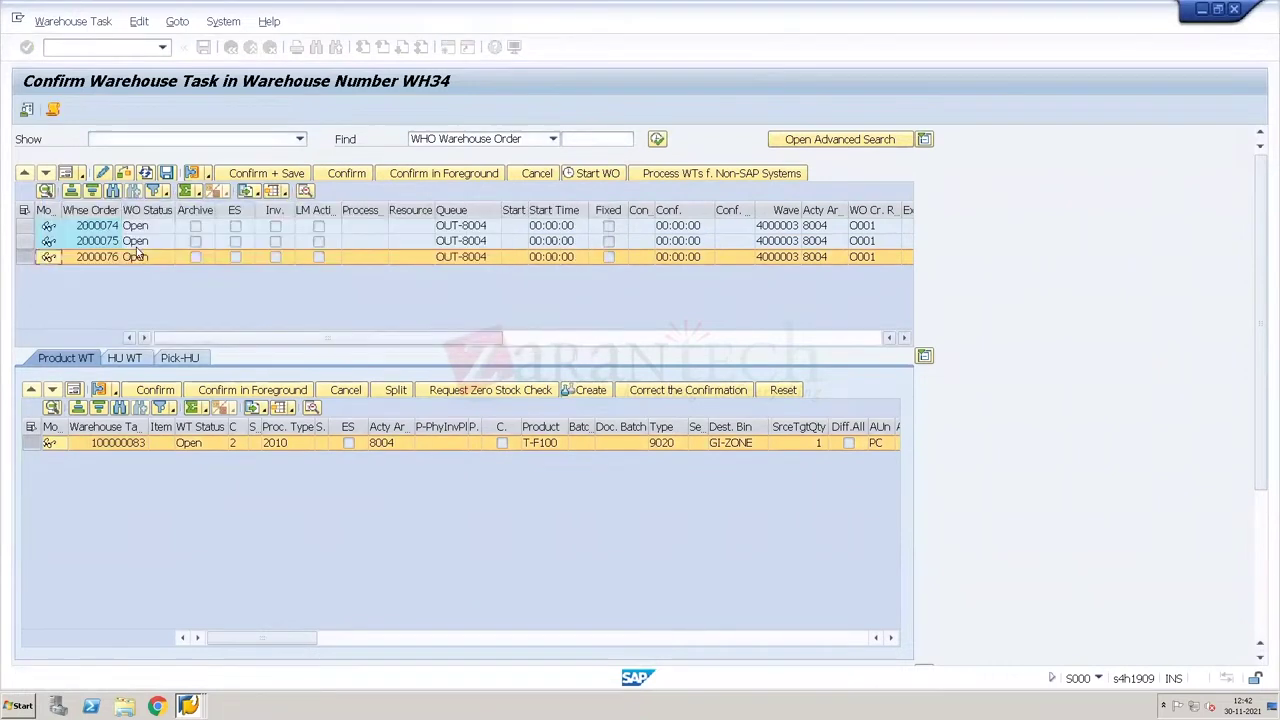
pyautogui.click(135, 241)
pyautogui.doubleClick(135, 243)
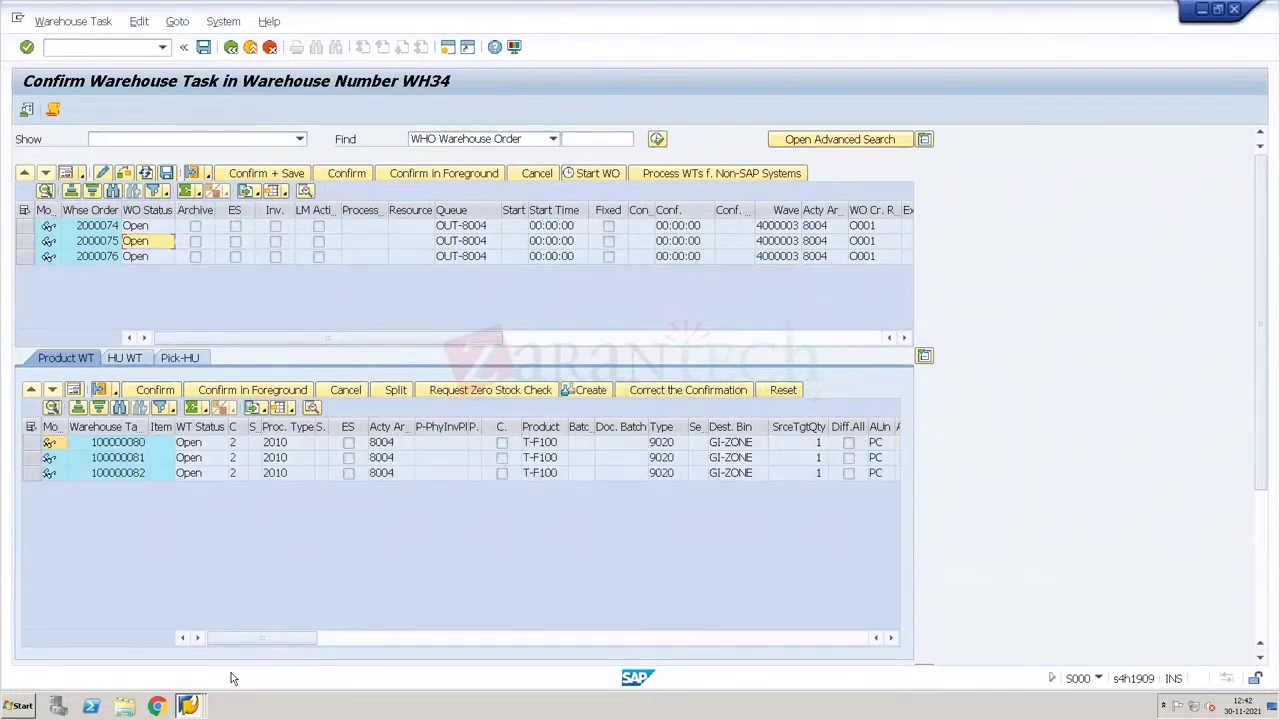
pyautogui.moveTo(188, 705)
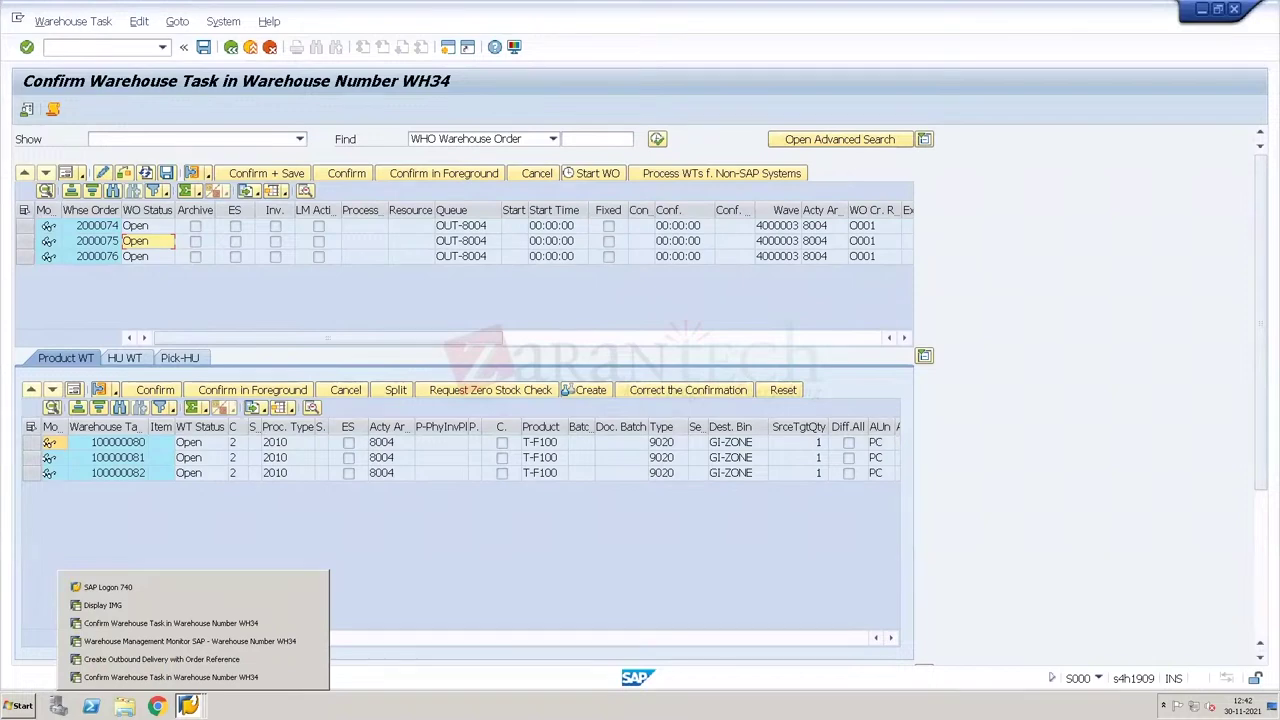
# Step: In the monitor, open the creation log of warehouse order 2000075 from delivery 80000953
pyautogui.click(188, 645)
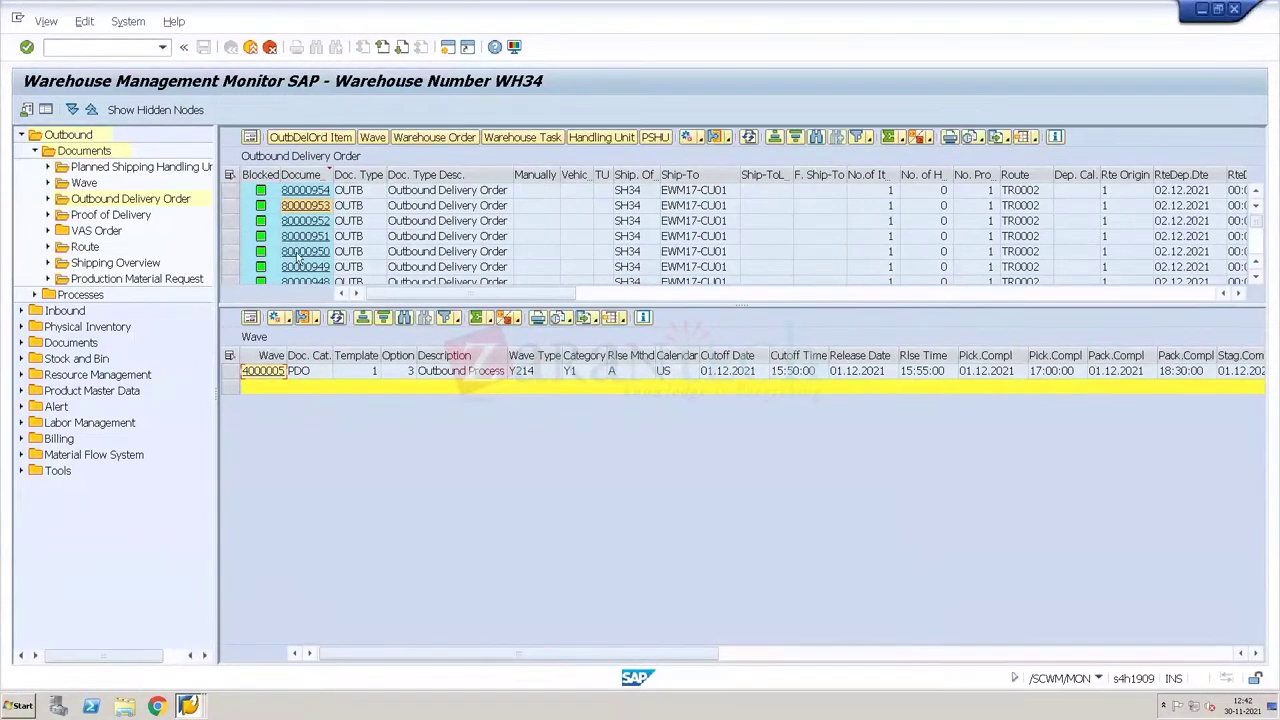
pyautogui.click(240, 206)
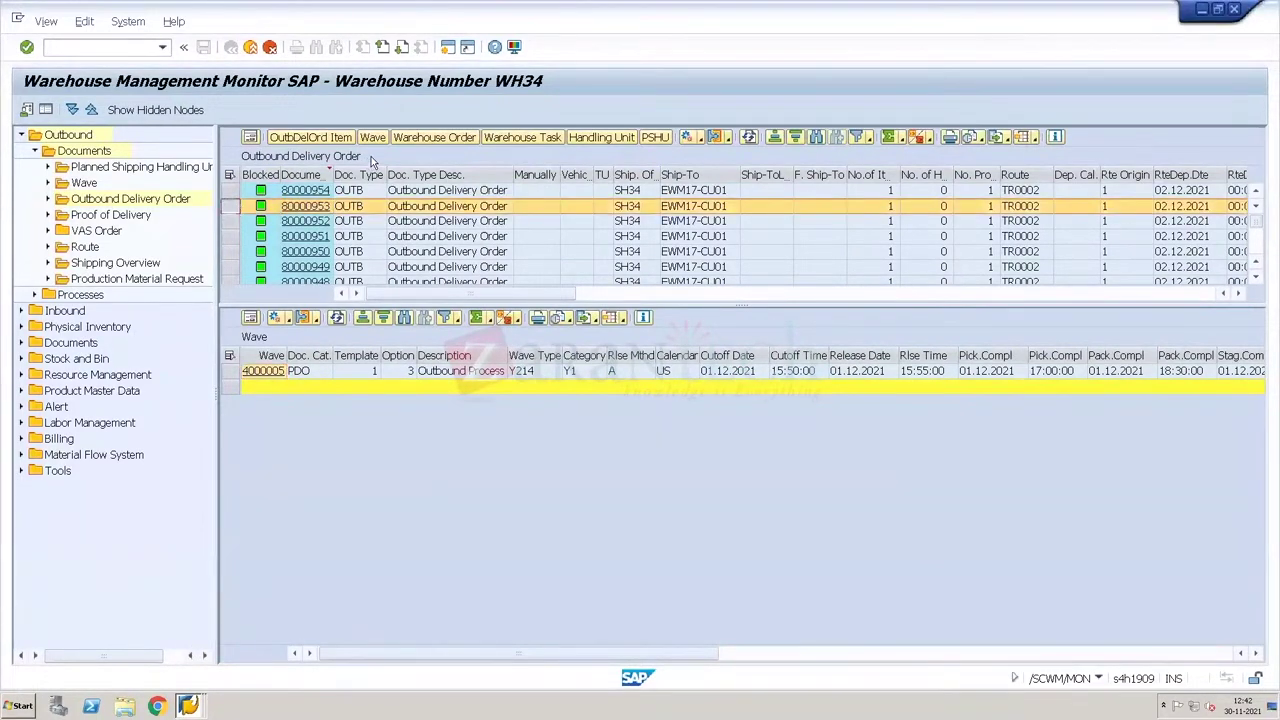
pyautogui.click(434, 137)
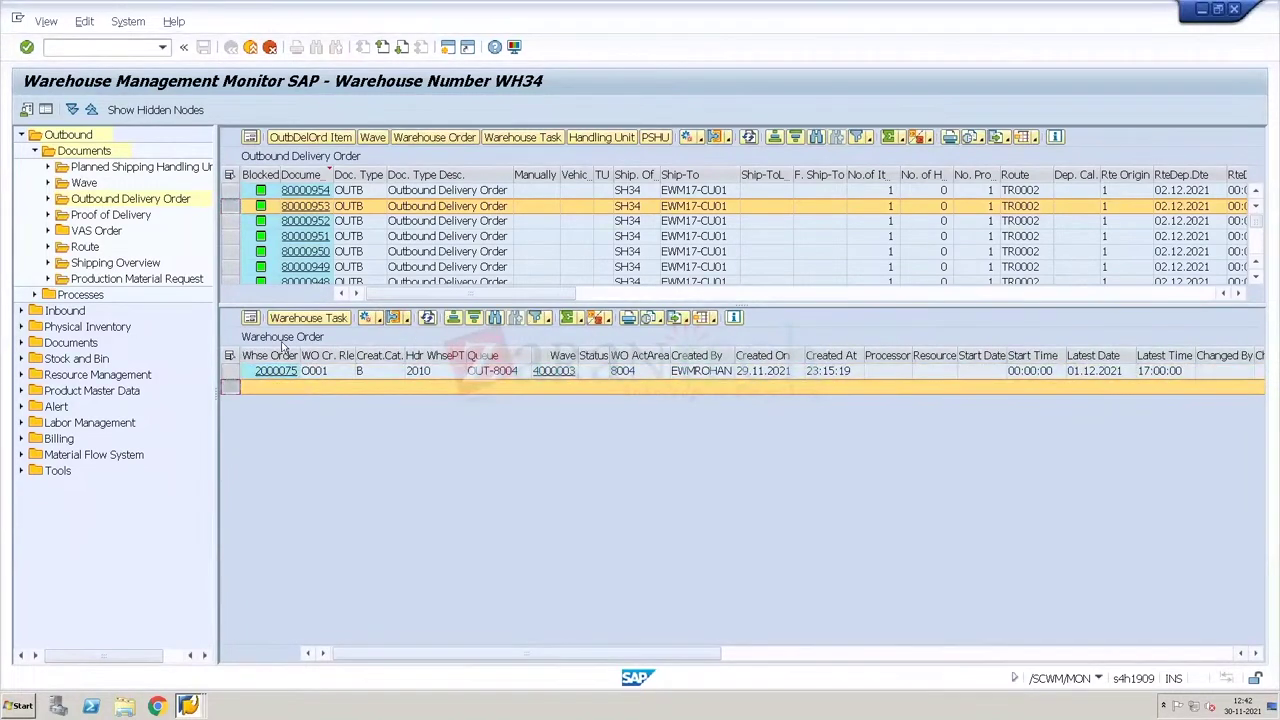
pyautogui.click(232, 371)
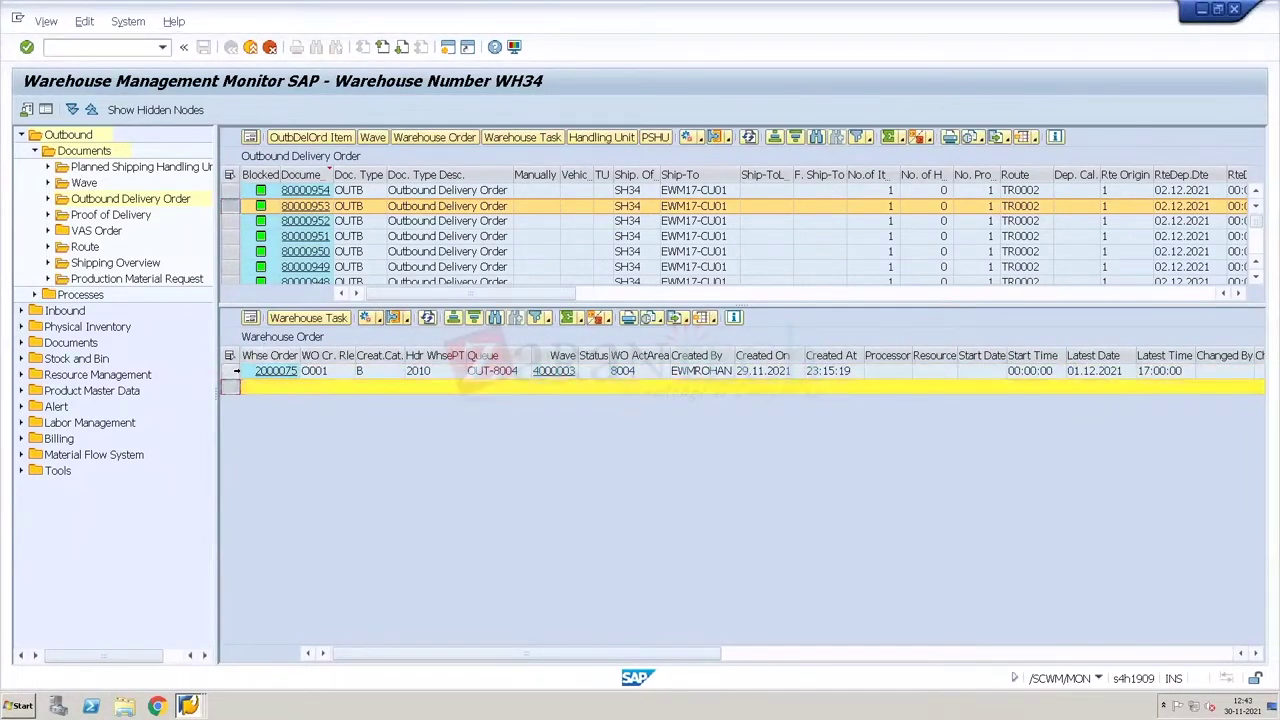
pyautogui.click(378, 320)
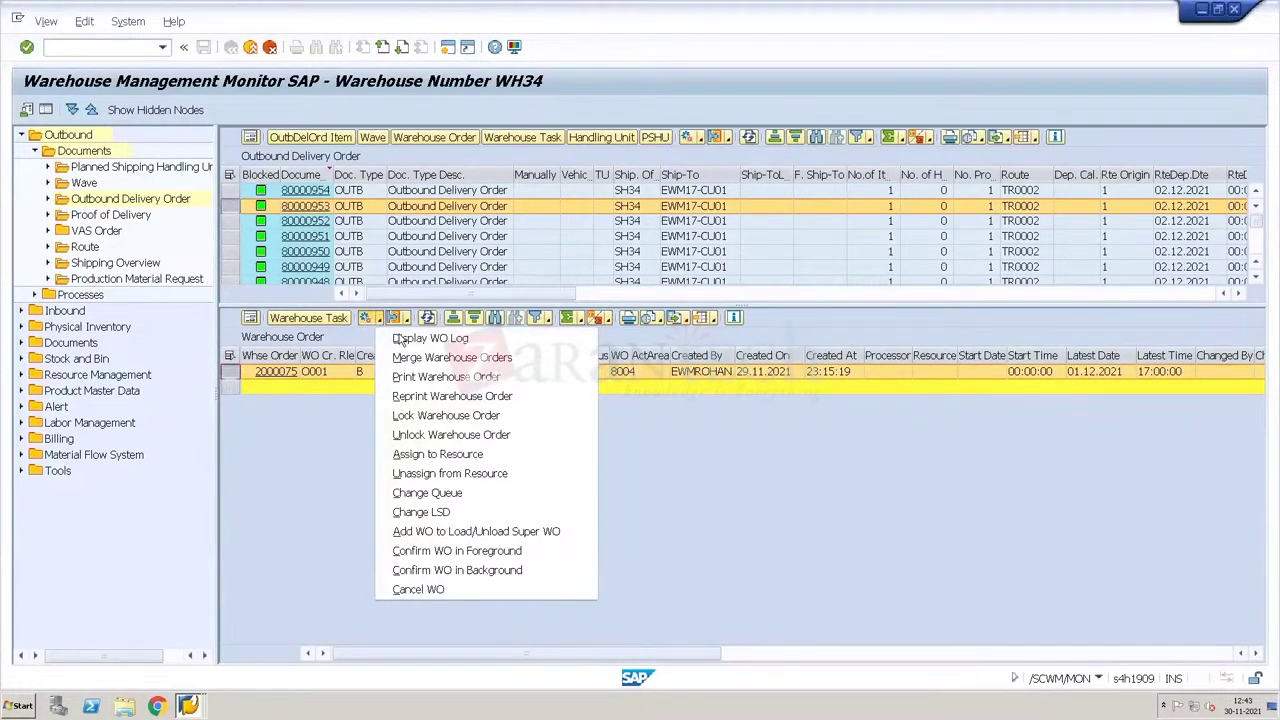
pyautogui.click(402, 341)
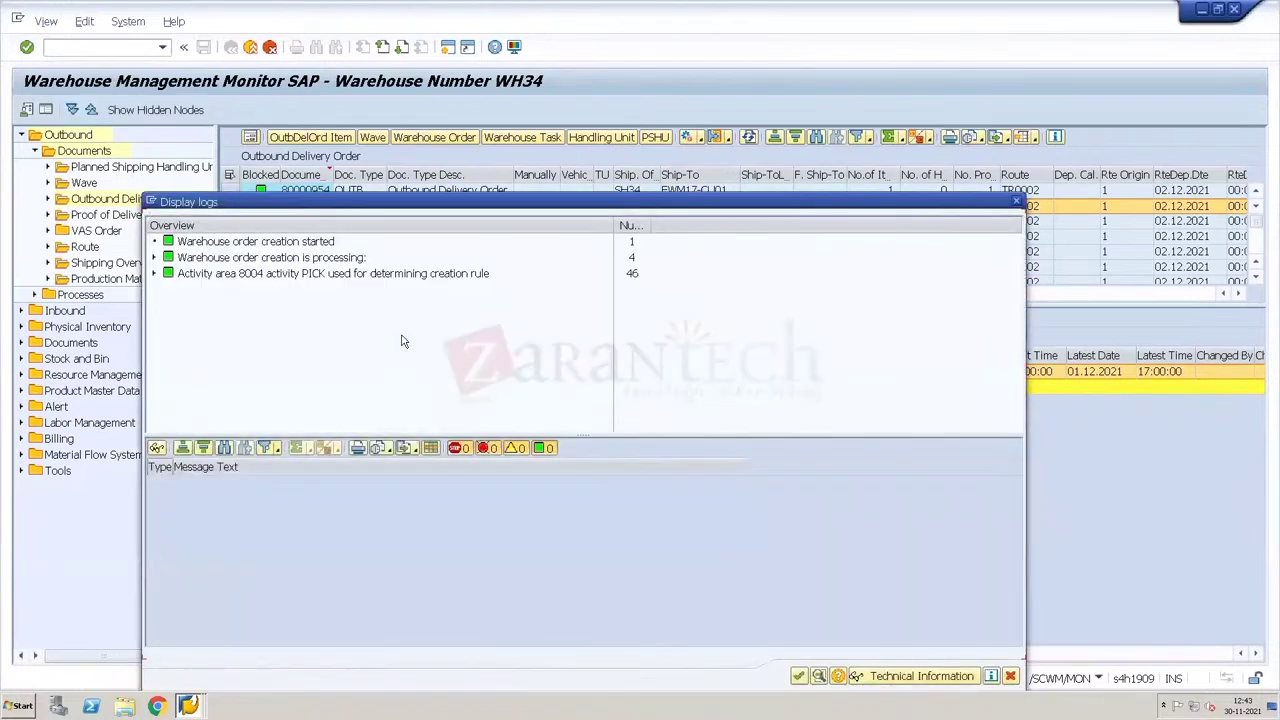
# Step: Expand the rule O001 log nodes, step through the MX03 limit entries, and close the log
pyautogui.click(155, 275)
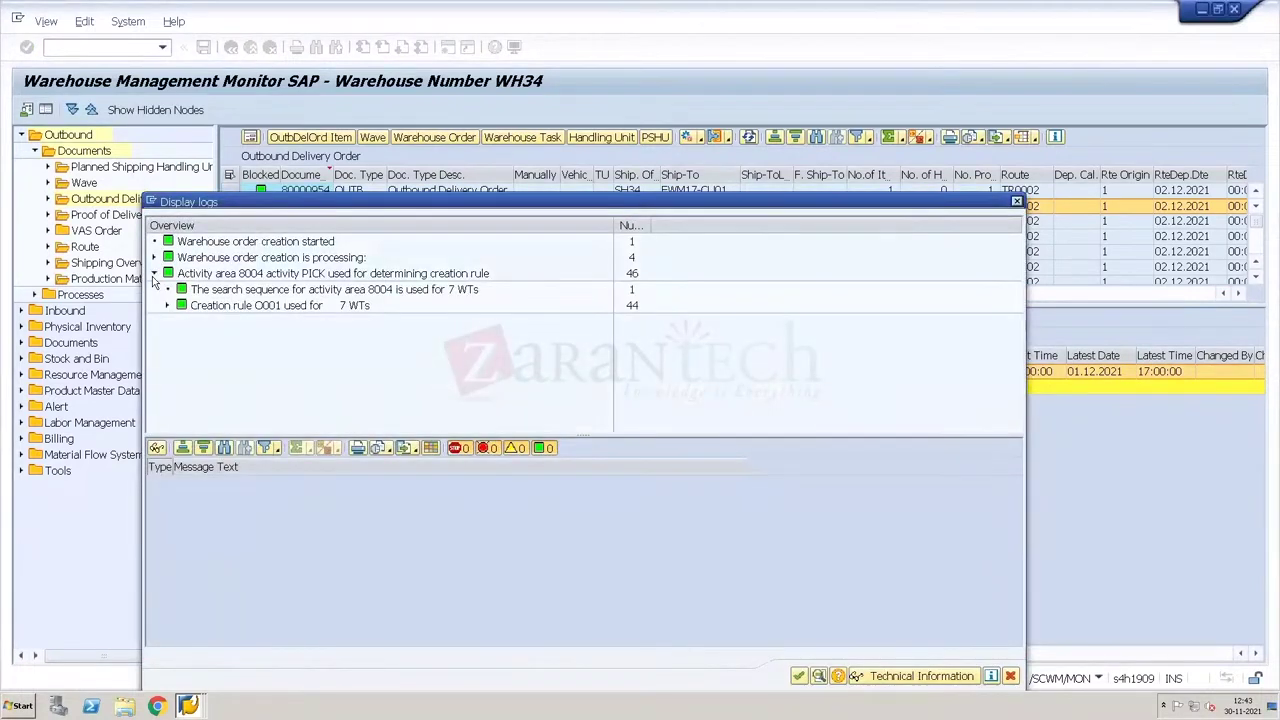
pyautogui.click(167, 306)
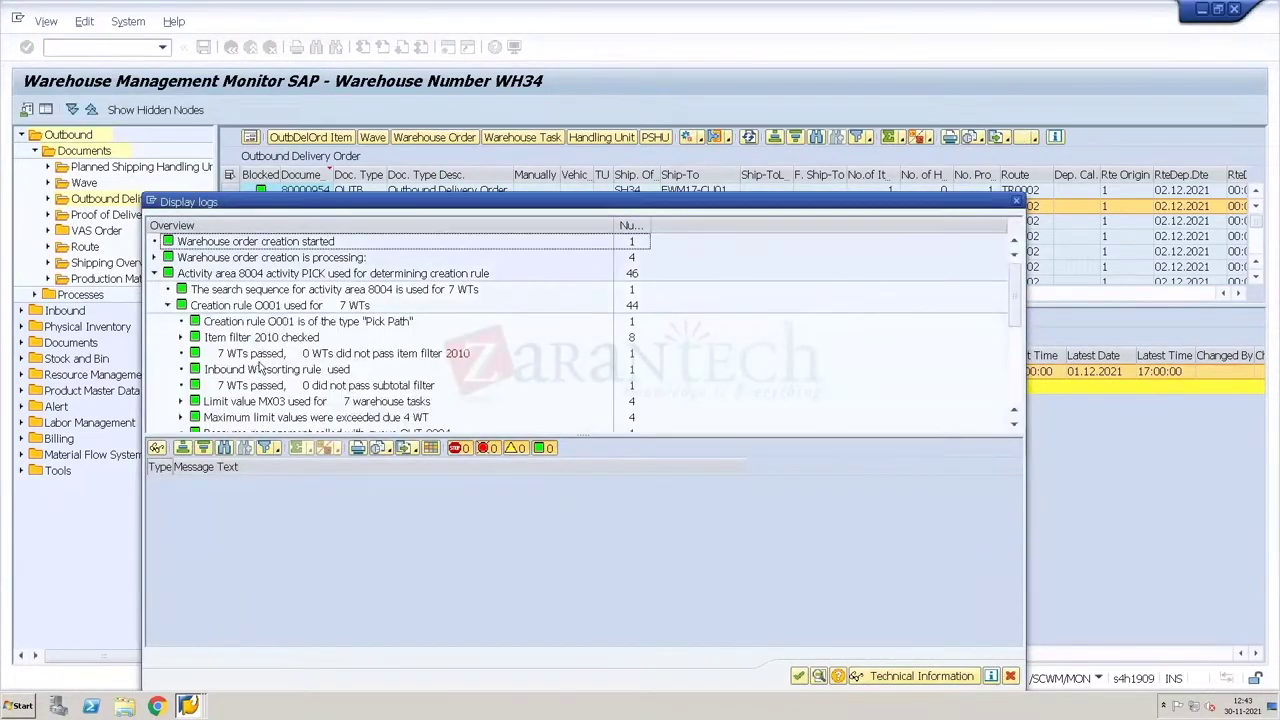
pyautogui.click(155, 257)
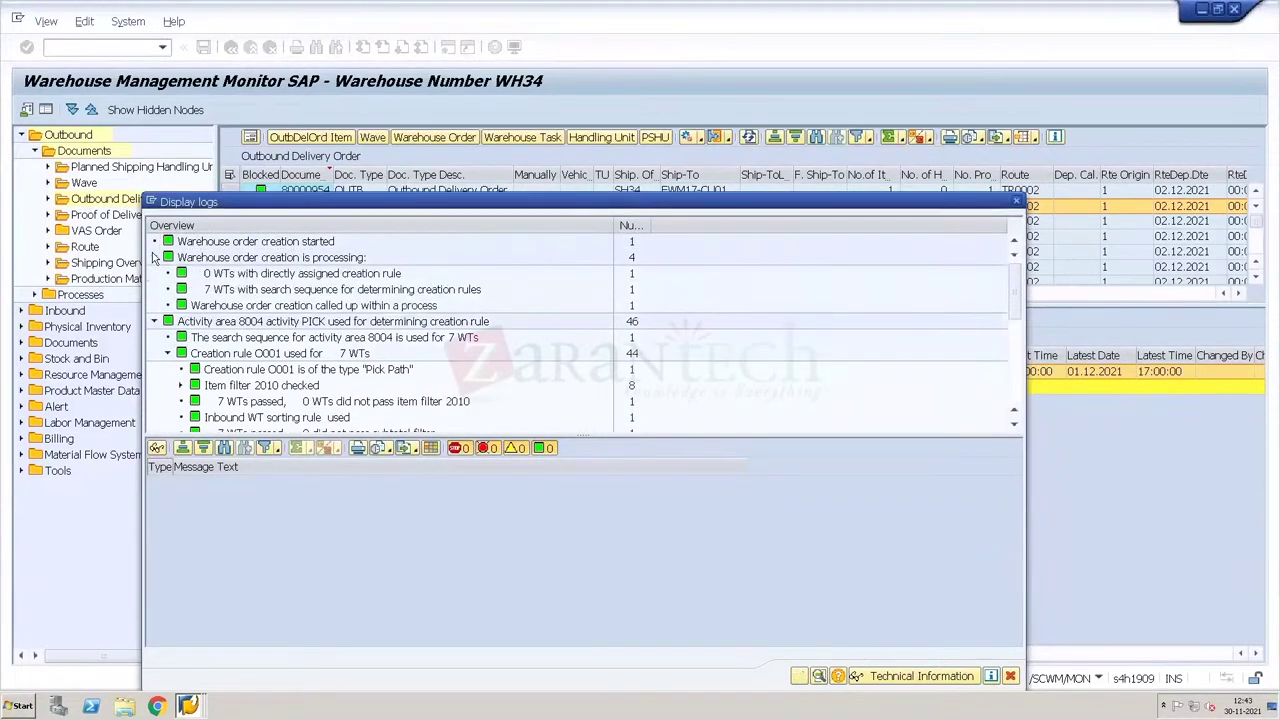
pyautogui.click(268, 291)
pyautogui.press('Down')
pyautogui.press('Down')
pyautogui.press('Down')
pyautogui.press('Down')
pyautogui.press('Down')
pyautogui.press('Down')
pyautogui.press('Down')
pyautogui.press('Down')
pyautogui.press('Down')
pyautogui.press('Down')
pyautogui.press('Down')
pyautogui.press('Down')
pyautogui.press('Down')
pyautogui.press('Down')
pyautogui.press('Down')
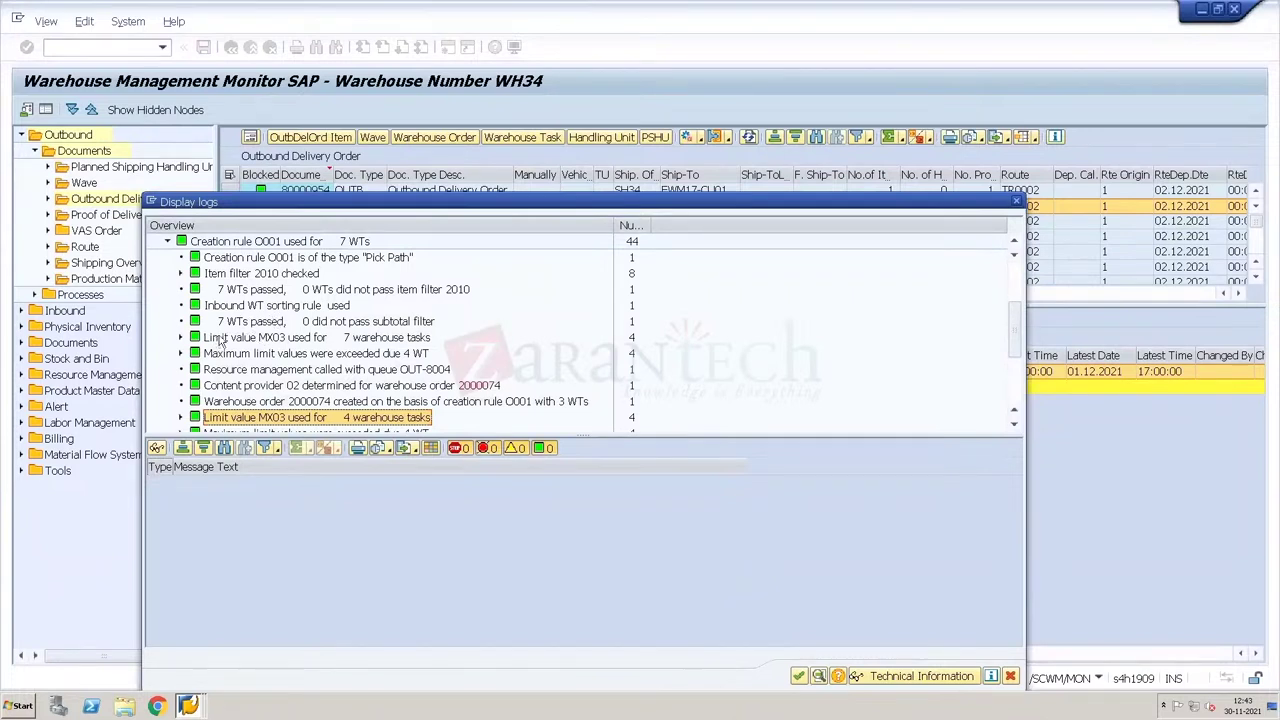
pyautogui.click(262, 342)
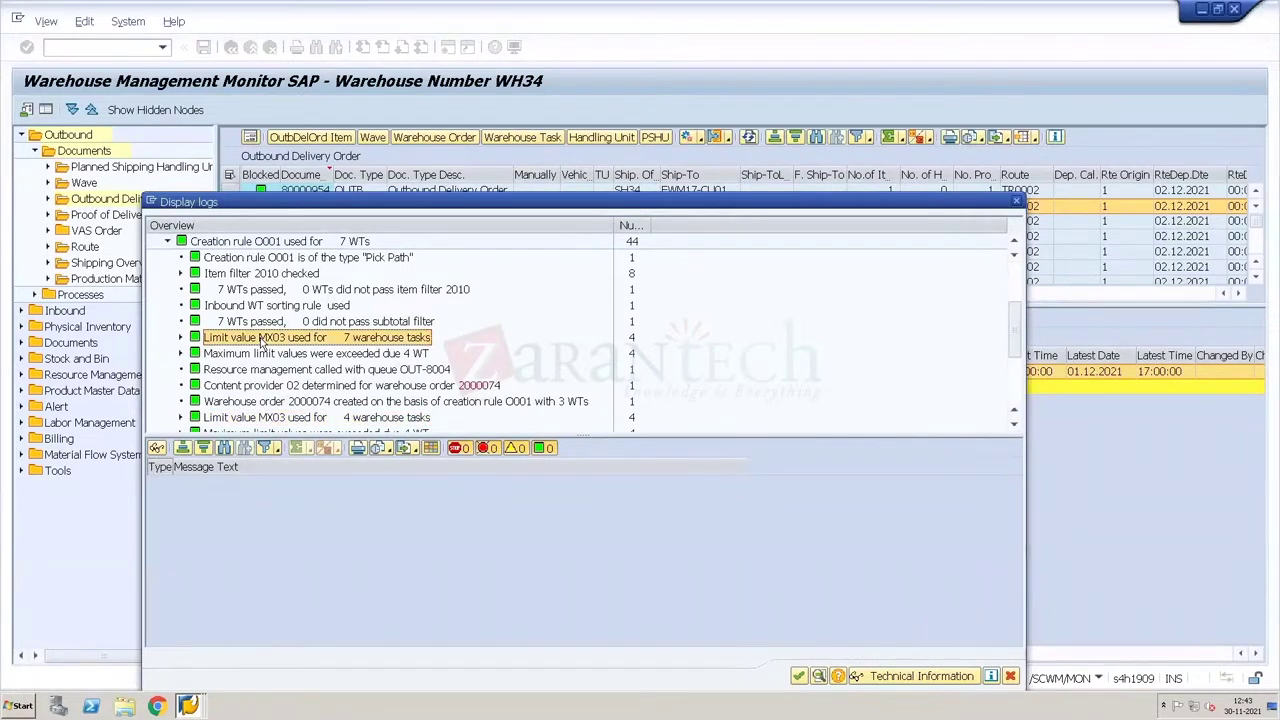
pyautogui.press('Down')
pyautogui.press('Down')
pyautogui.press('Down')
pyautogui.press('Down')
pyautogui.press('Down')
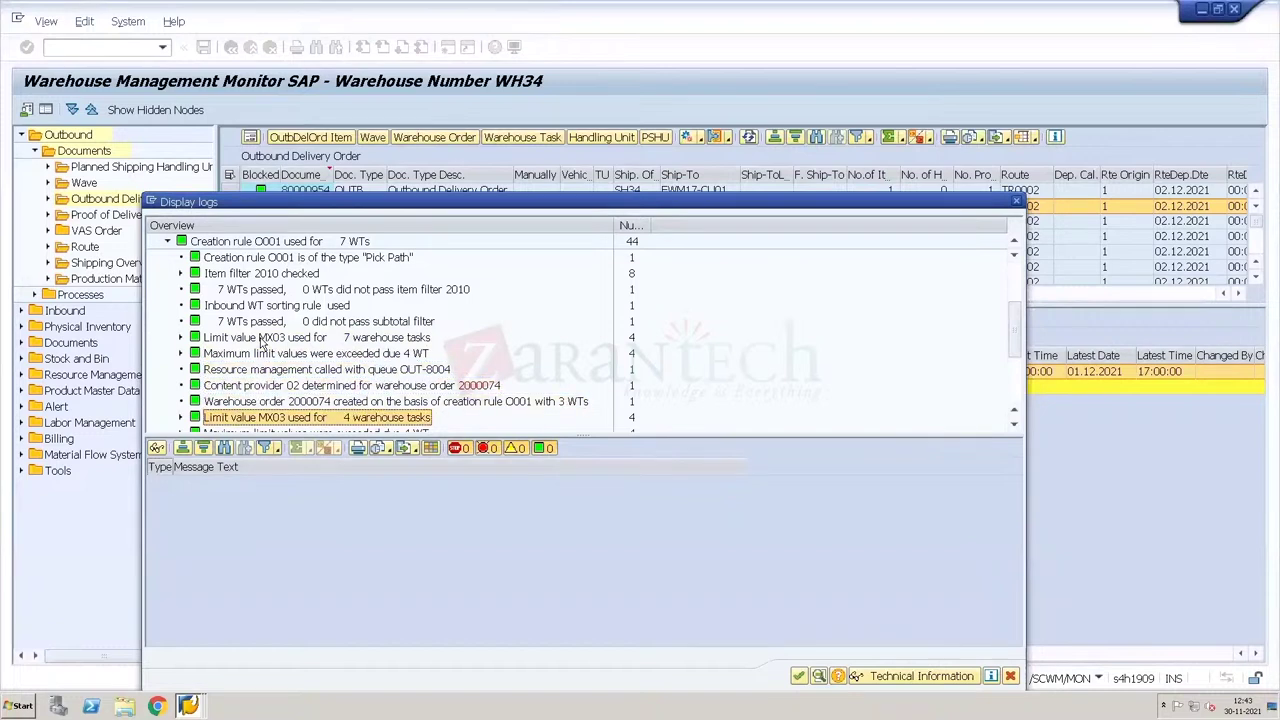
pyautogui.press('Down')
pyautogui.press('Down')
pyautogui.press('Down')
pyautogui.press('Down')
pyautogui.press('Down')
pyautogui.press('Down')
pyautogui.press('Down')
pyautogui.press('Down')
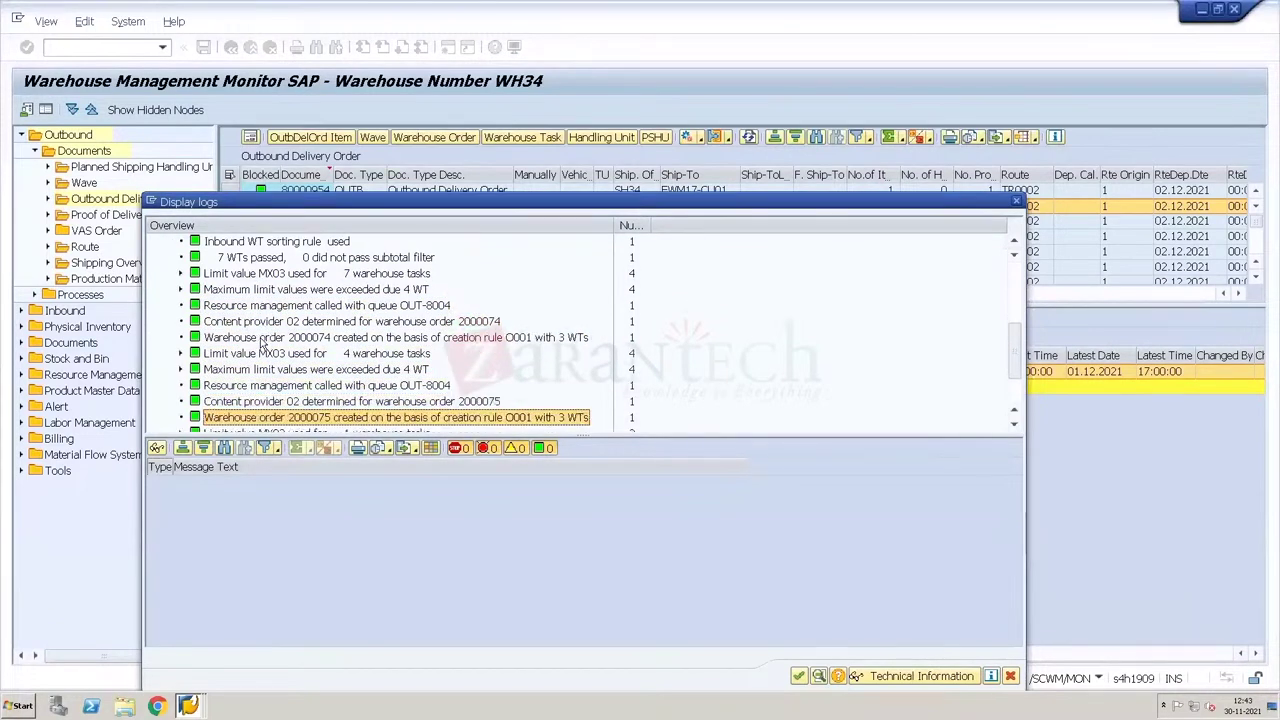
pyautogui.press('Down')
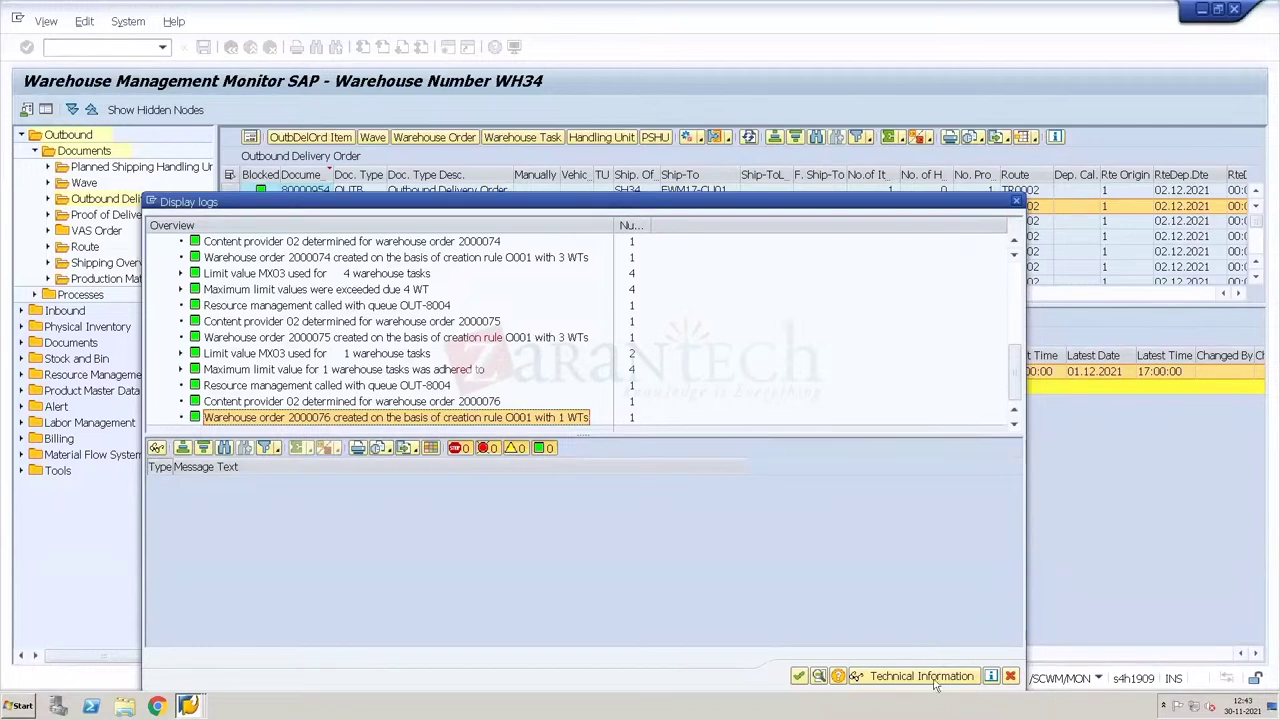
pyautogui.click(1010, 678)
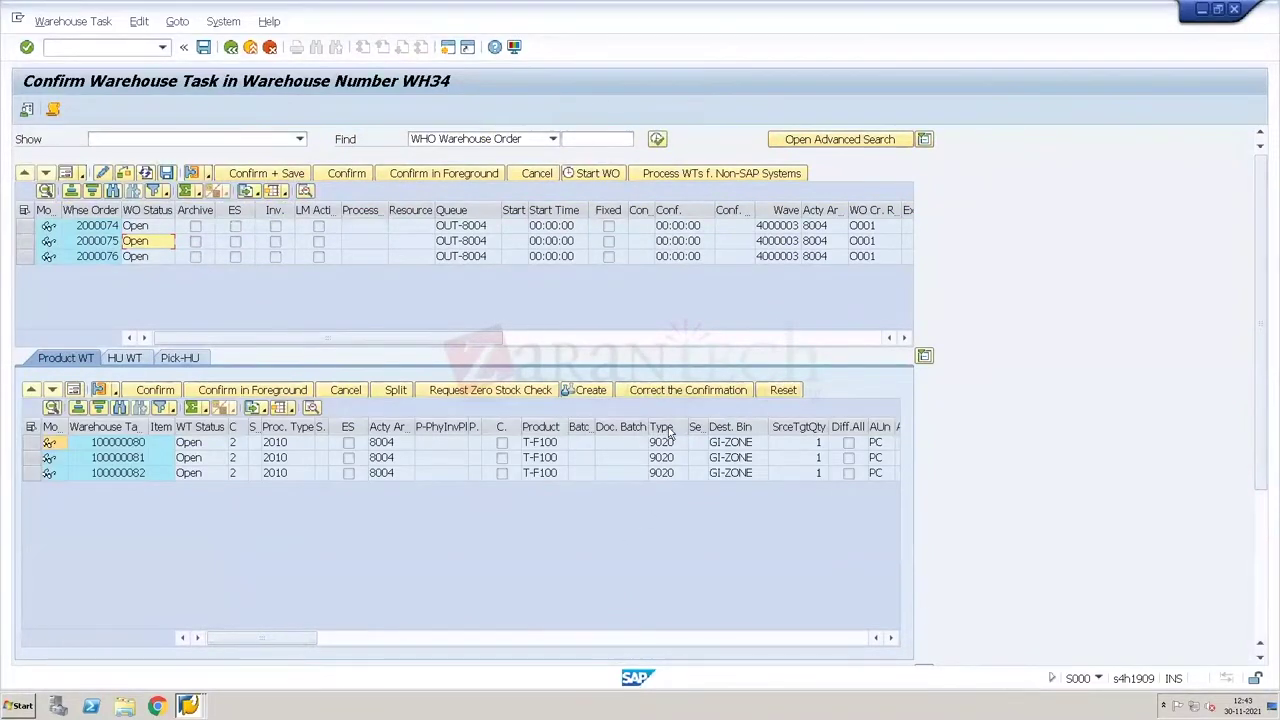
# Step: Enter transaction /o/scwm/rful in the command field
pyautogui.click(96, 231)
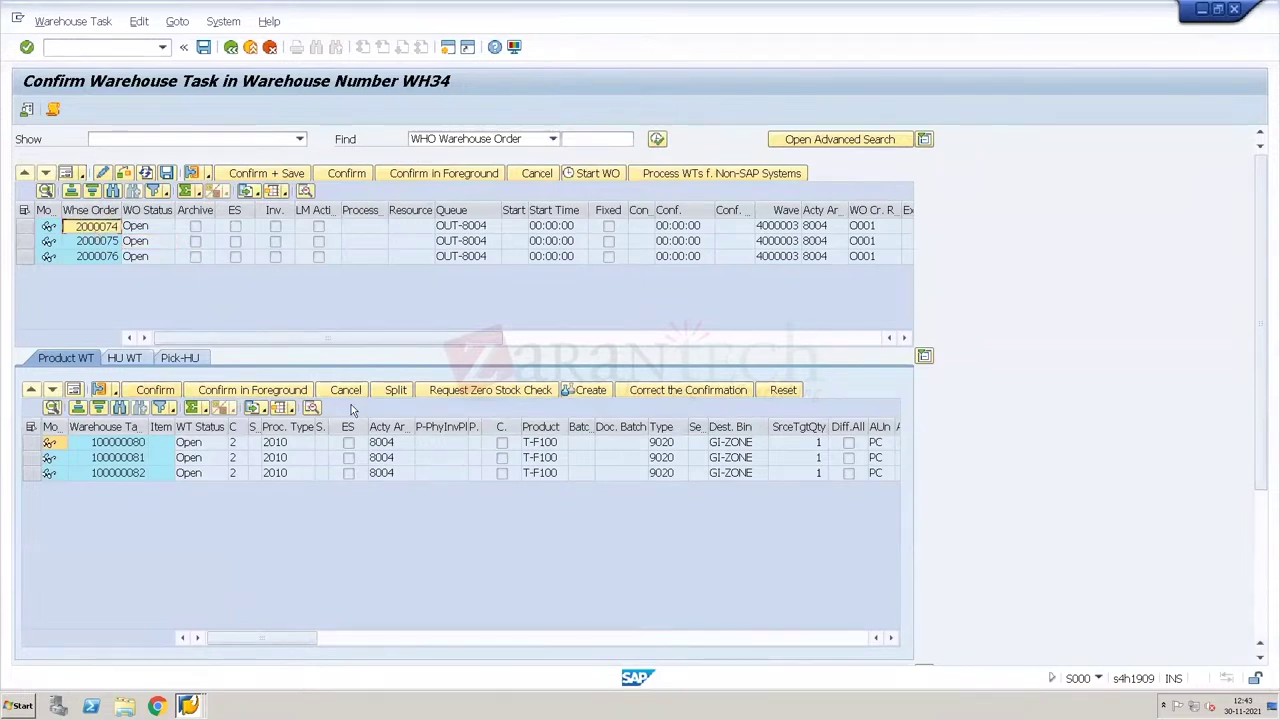
pyautogui.click(102, 47)
pyautogui.write('/o/scwm/')
pyautogui.write('rf')
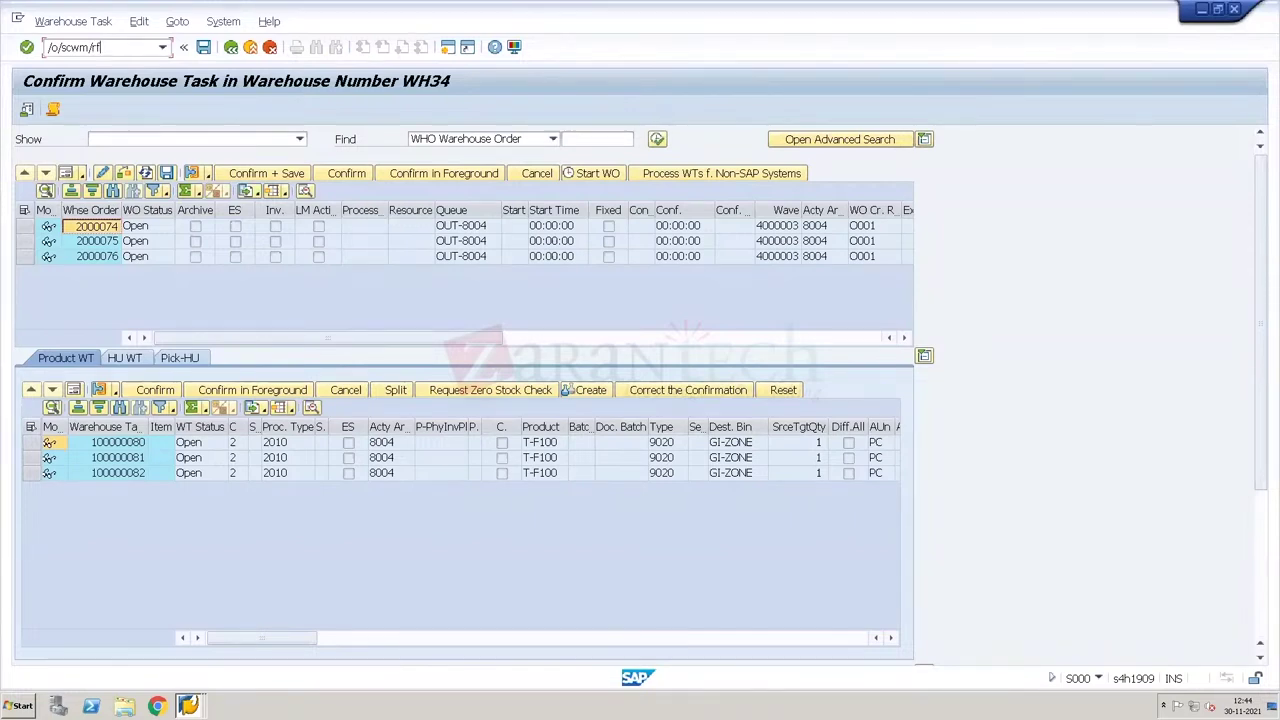
pyautogui.write('ul')
# Step: Log on to the RF framework with the default device and leave the picking screen
pyautogui.press('Return')
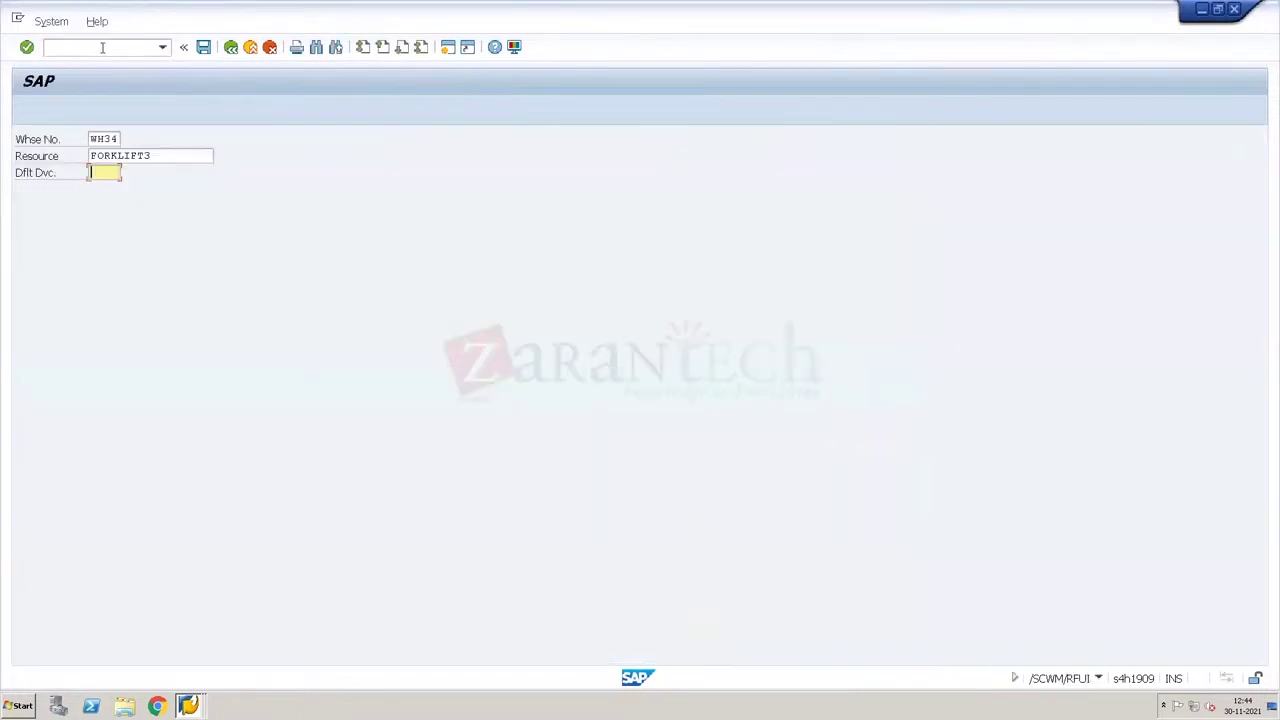
pyautogui.press('BackSpace')
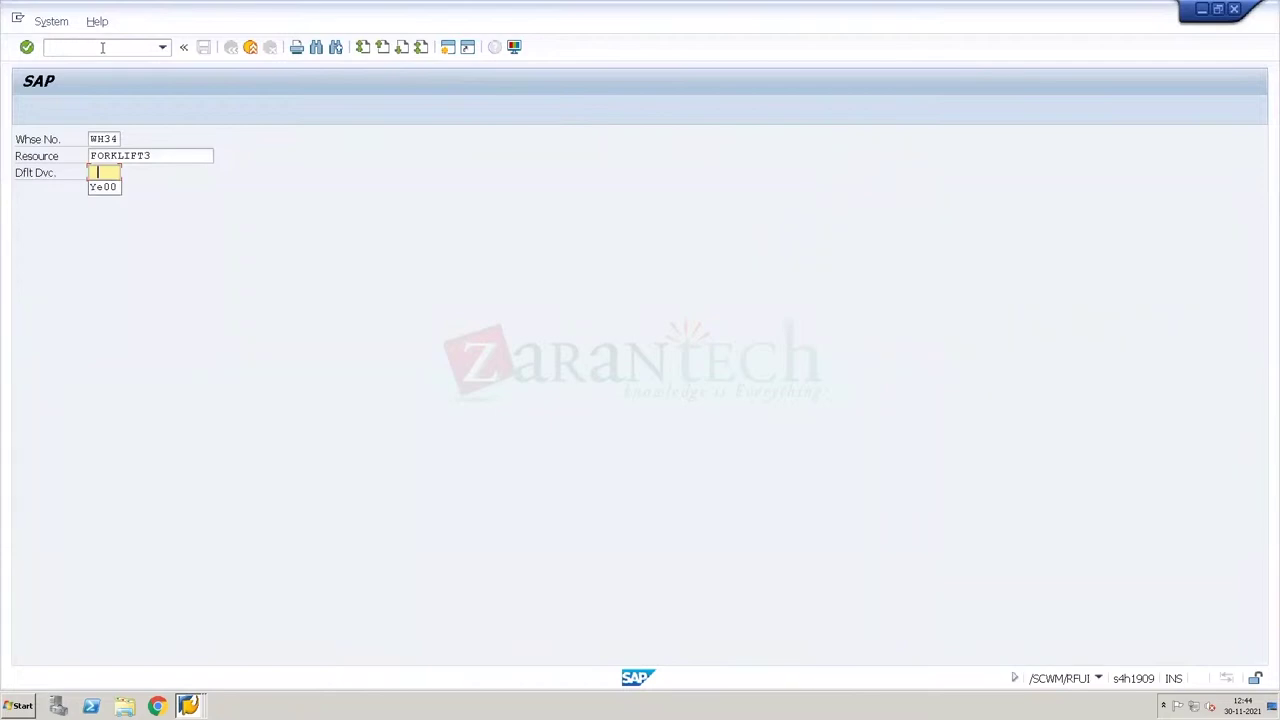
pyautogui.press('Down')
pyautogui.press('Return')
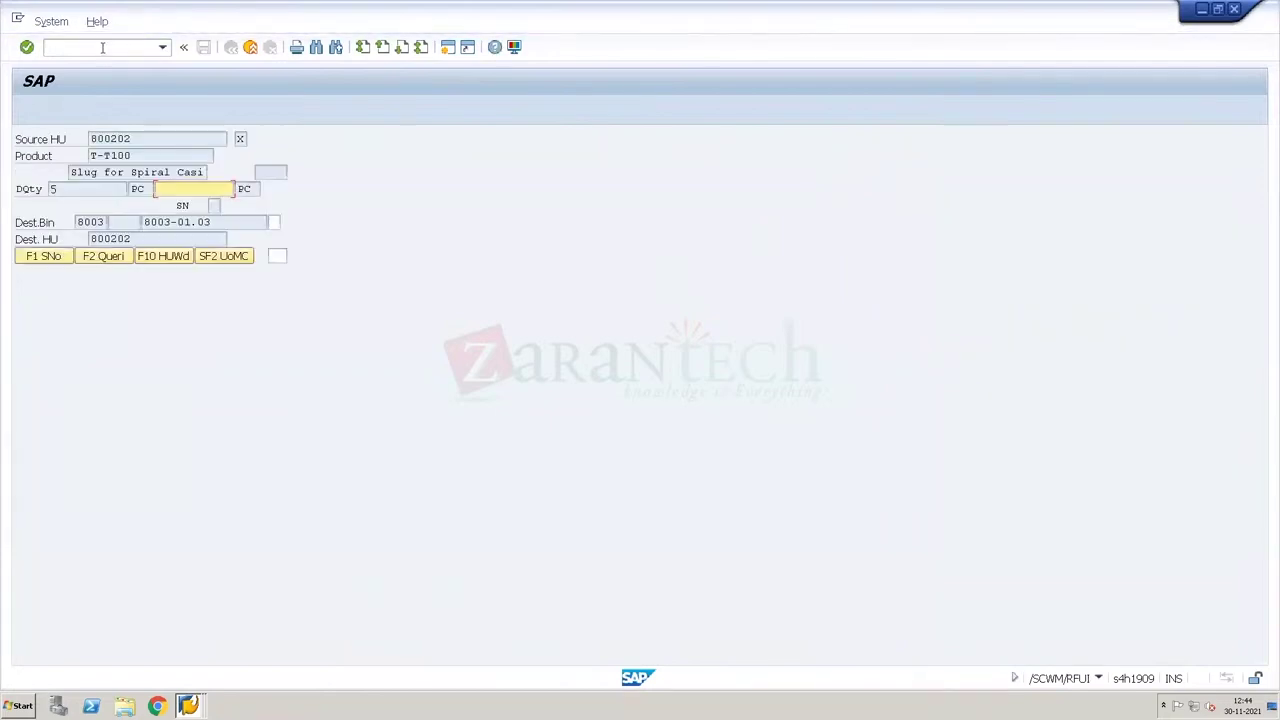
pyautogui.press('Return')
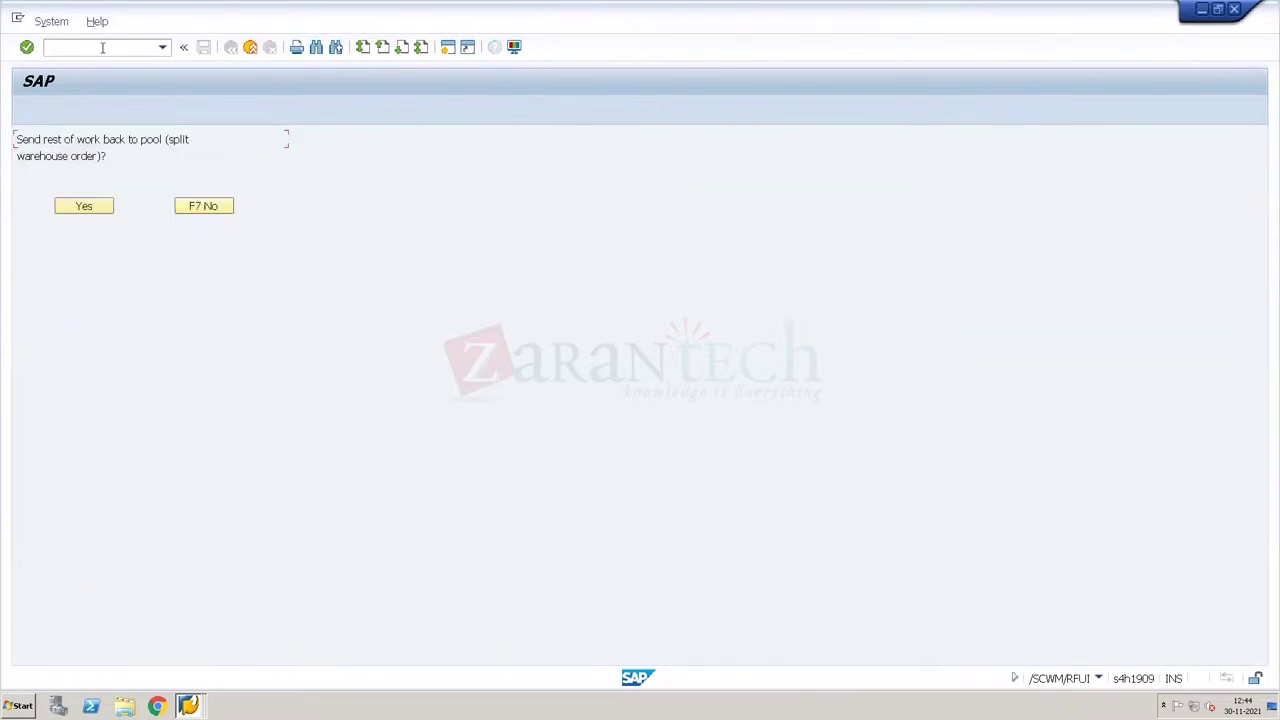
pyautogui.press('Return')
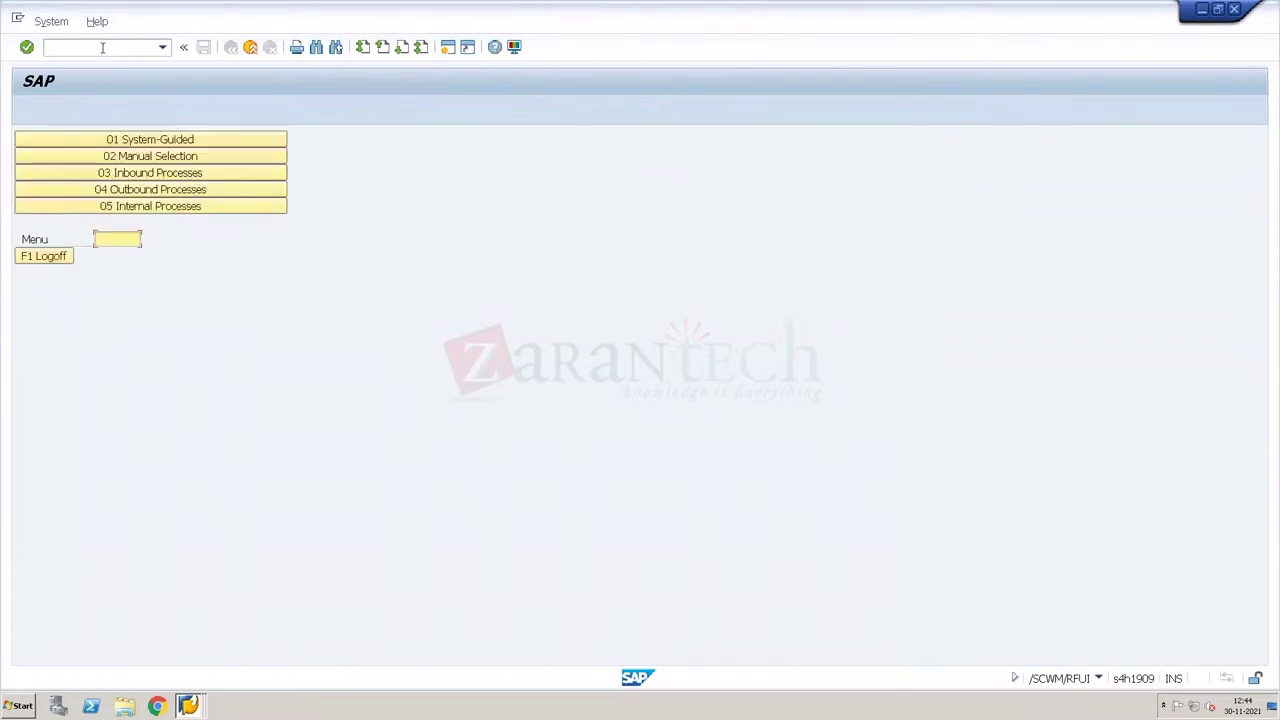
# Step: Start RF Picking by WO for warehouse order 2000074
pyautogui.click(150, 189)
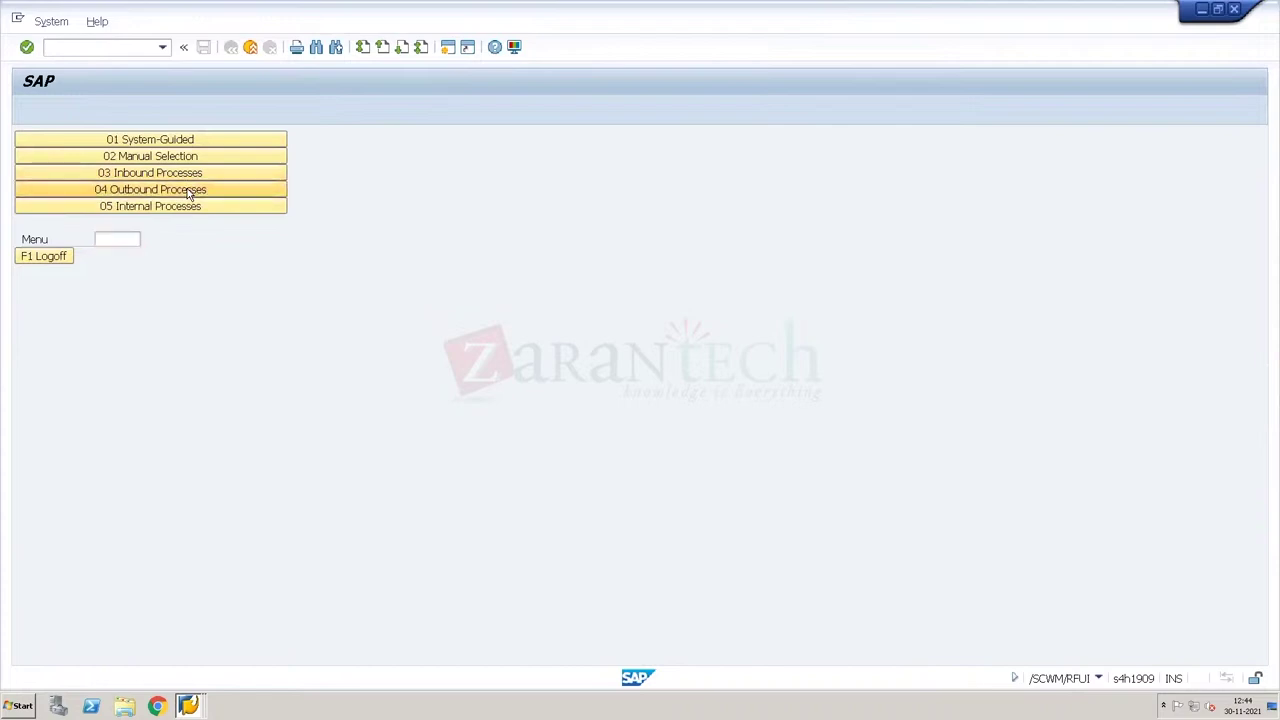
pyautogui.click(145, 137)
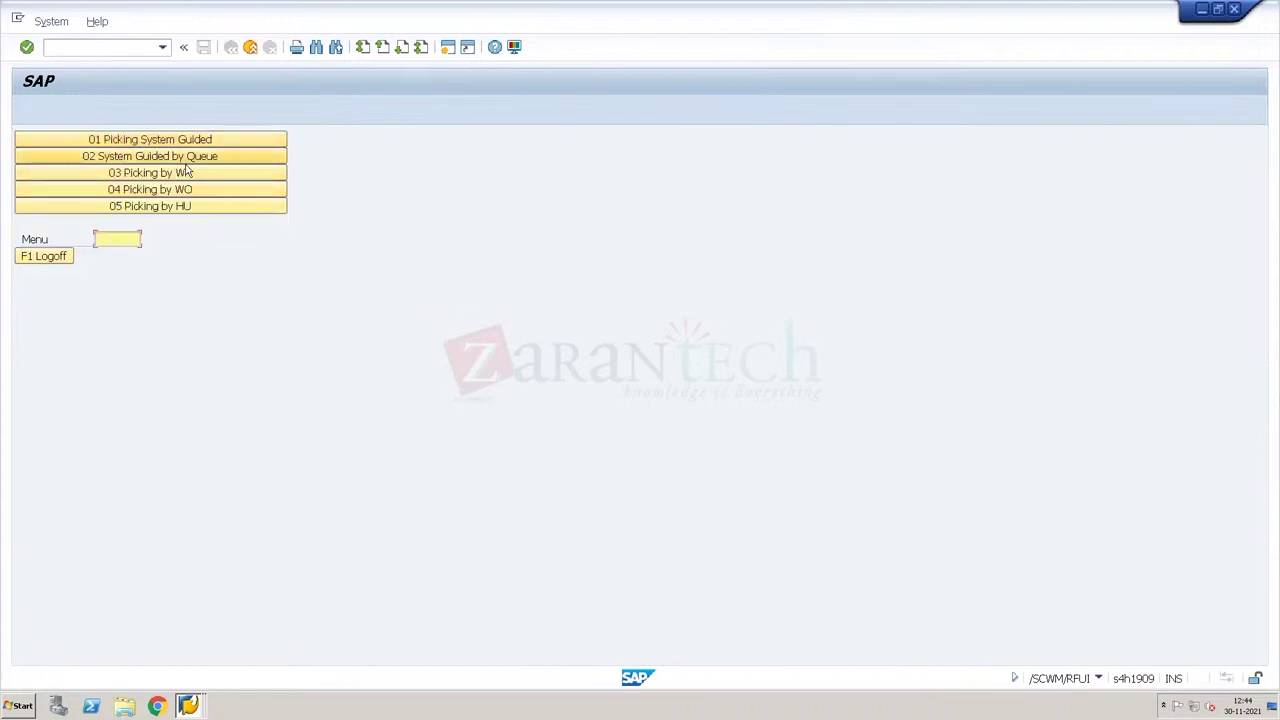
pyautogui.click(184, 189)
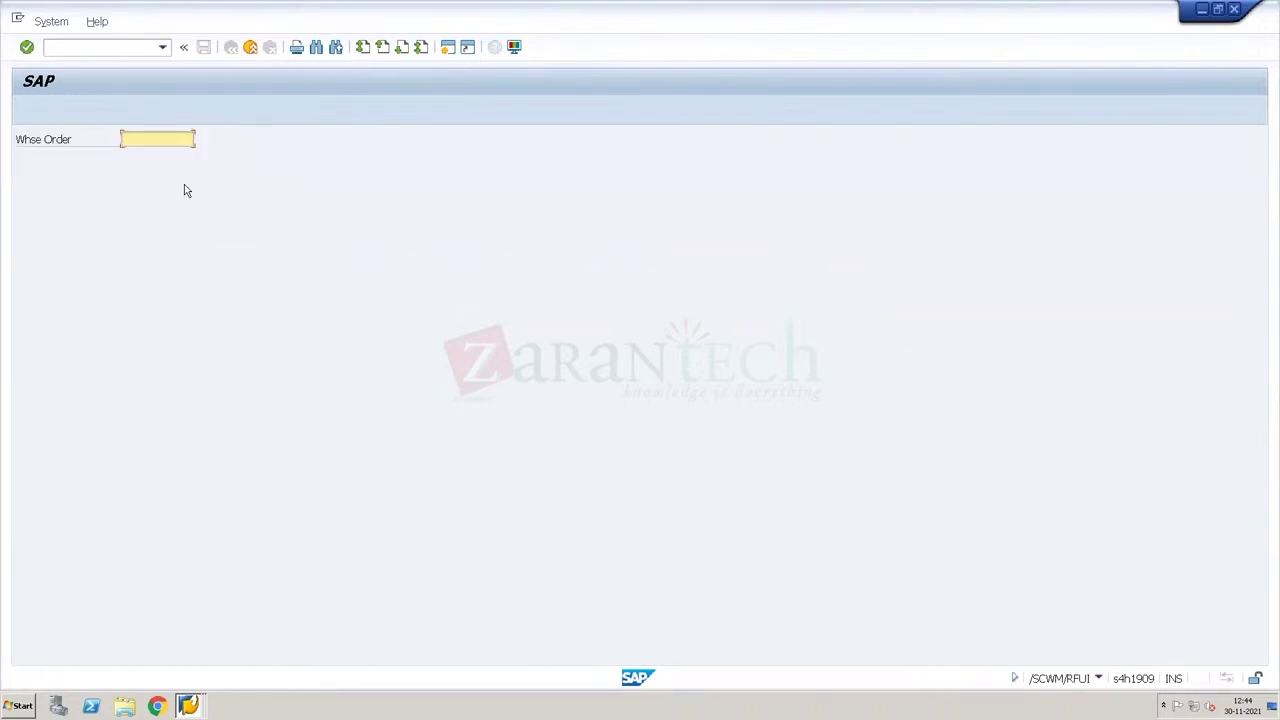
pyautogui.write('2000074')
pyautogui.press('Return')
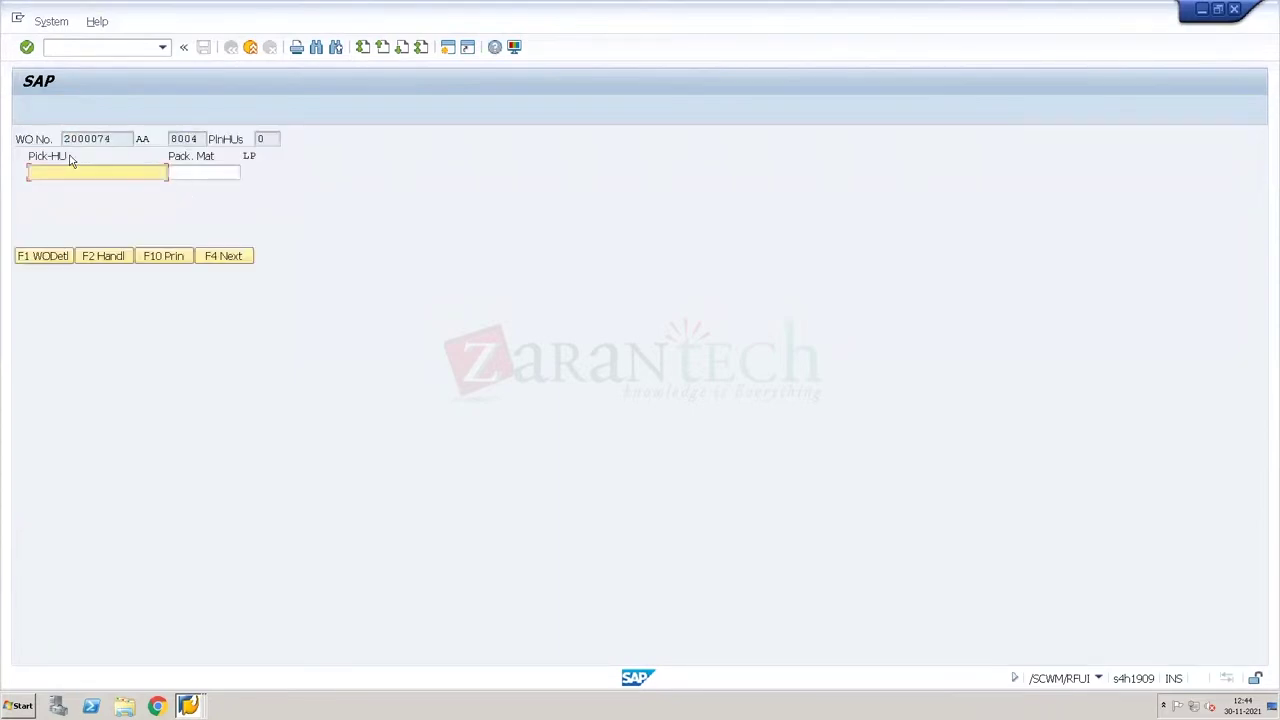
# Step: Enter packaging material EUROPALLET and attempt handling-unit processing for the pick
pyautogui.click(198, 174)
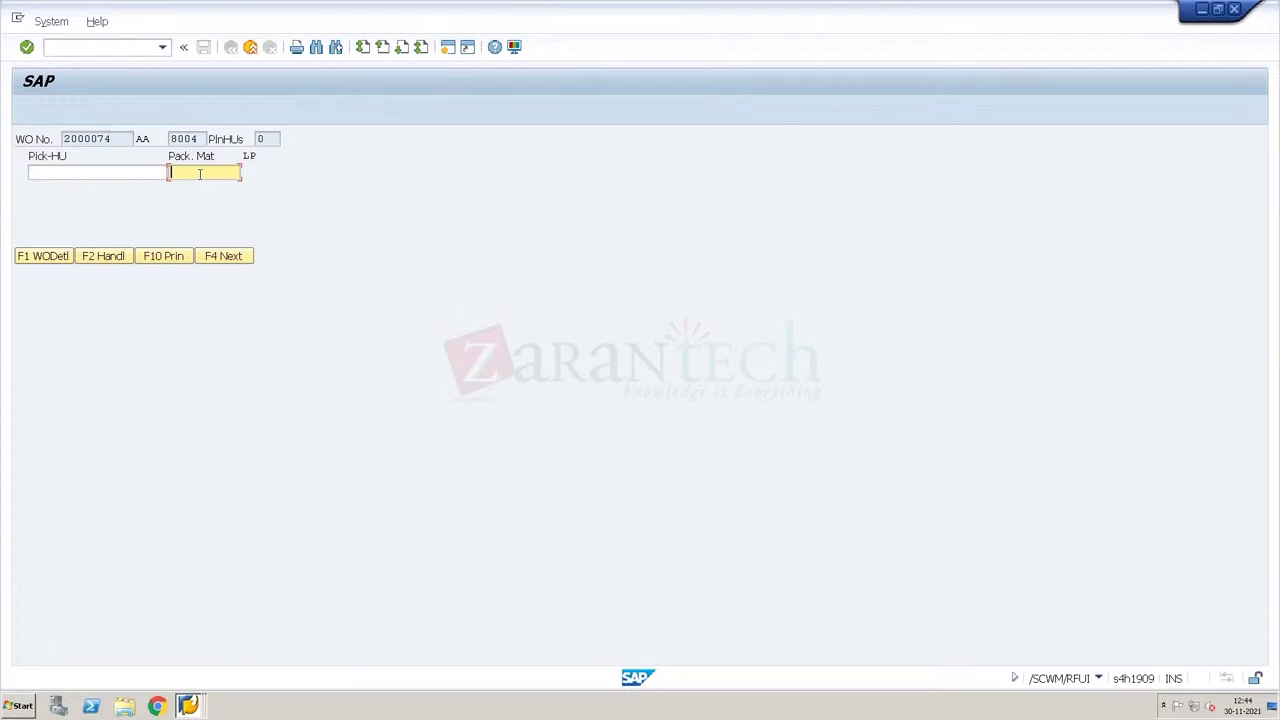
pyautogui.write('B')
pyautogui.write('URO-')
pyautogui.write('PAL')
pyautogui.write('LET')
pyautogui.click(112, 256)
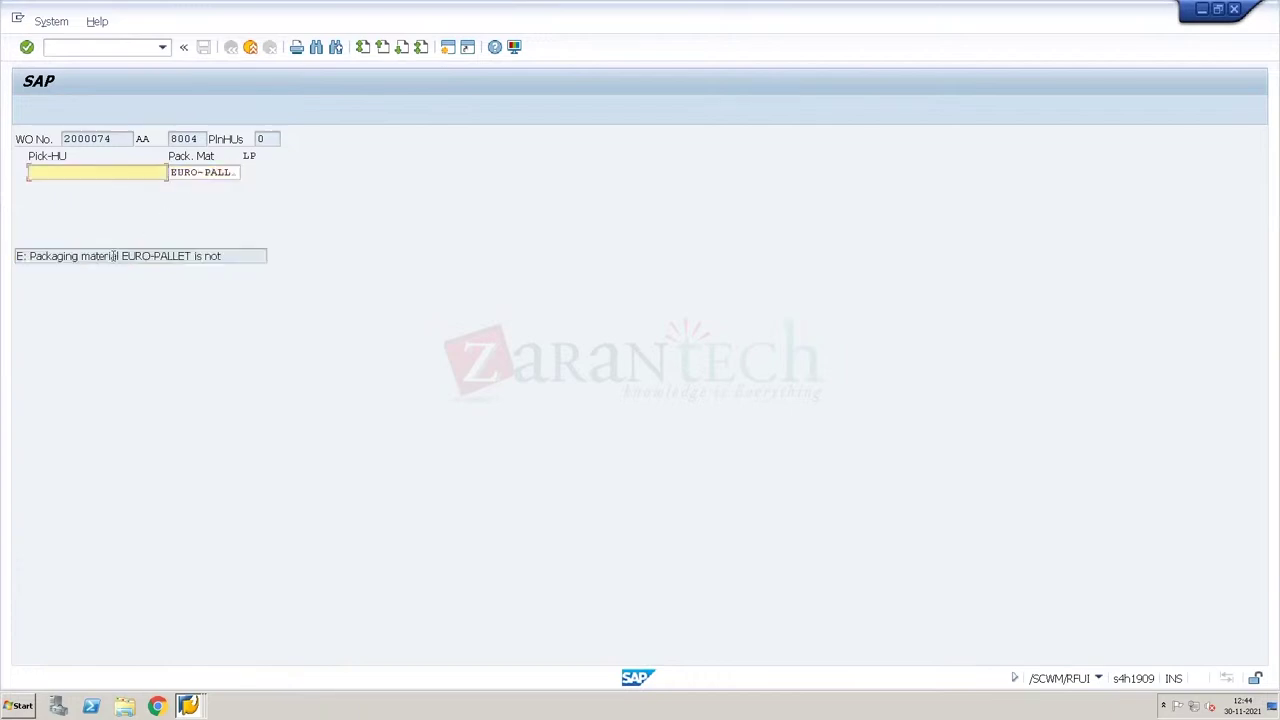
pyautogui.click(205, 172)
pyautogui.press('BackSpace')
pyautogui.press('Return')
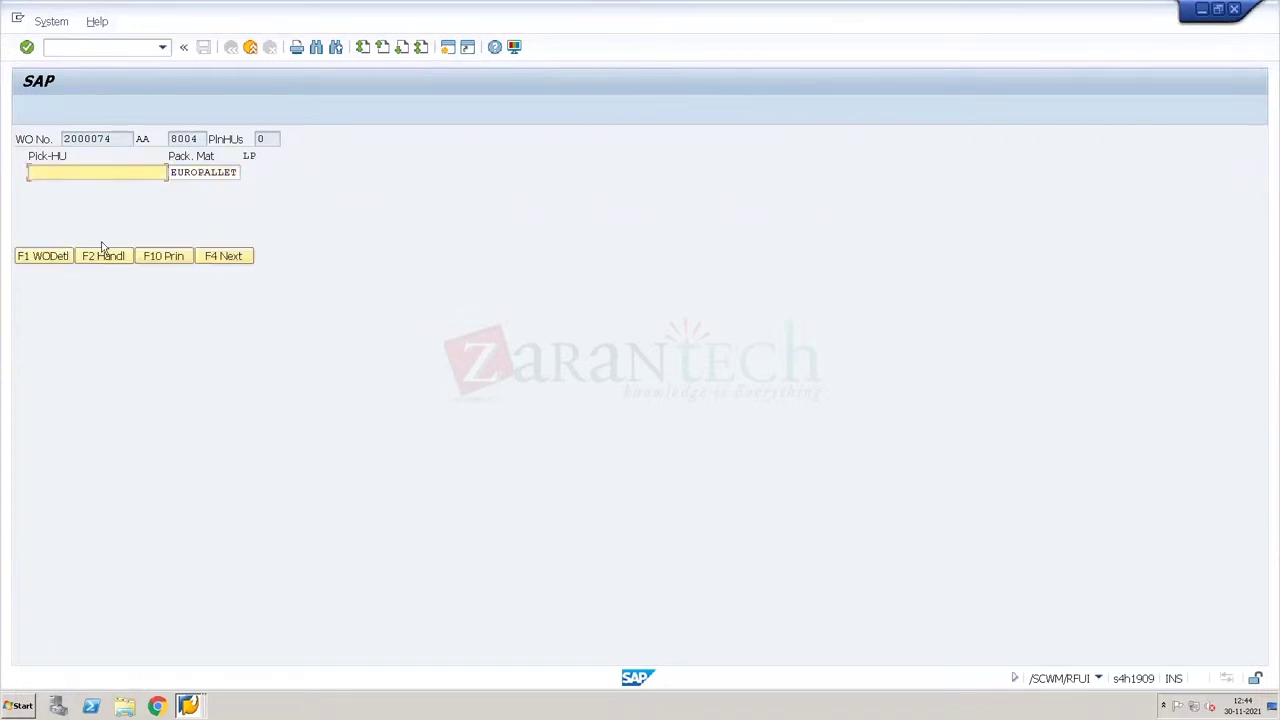
pyautogui.click(104, 256)
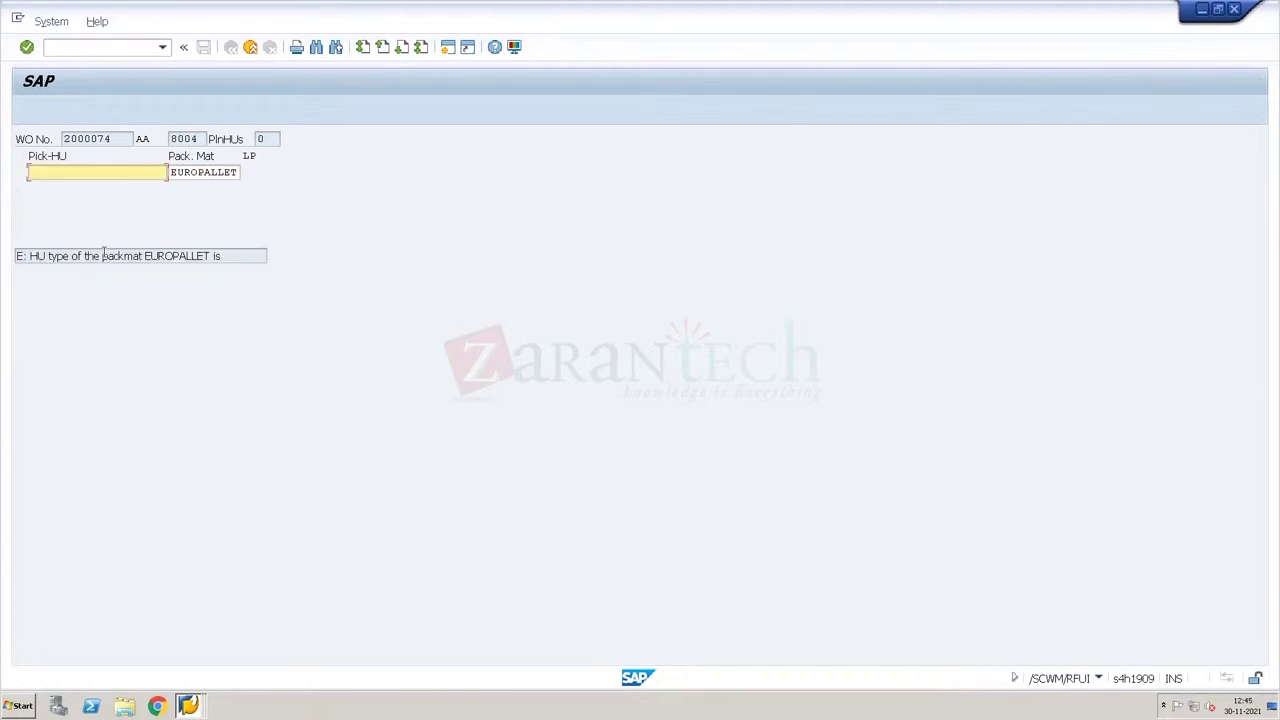
# Step: Retry with packaging material EUROPALLET-2 and attempt handling-unit processing again
pyautogui.click(190, 702)
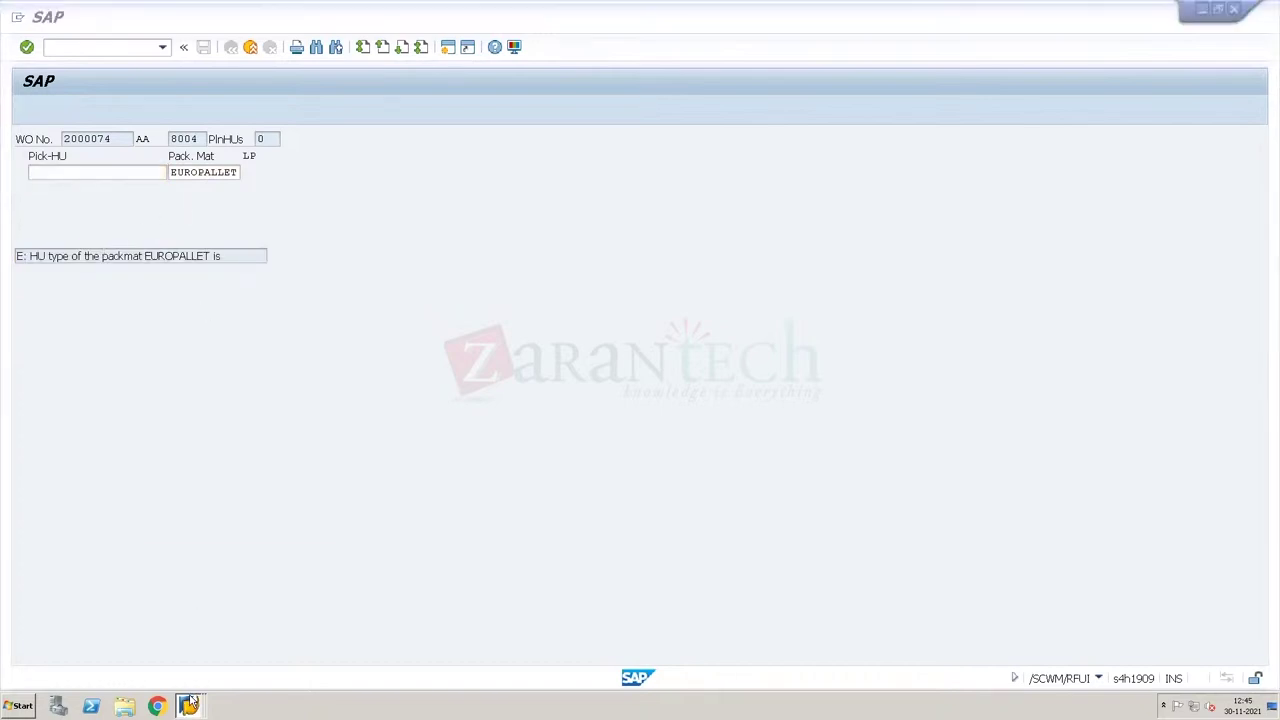
pyautogui.click(225, 173)
pyautogui.press('Delete')
pyautogui.press('Delete')
pyautogui.write('EU')
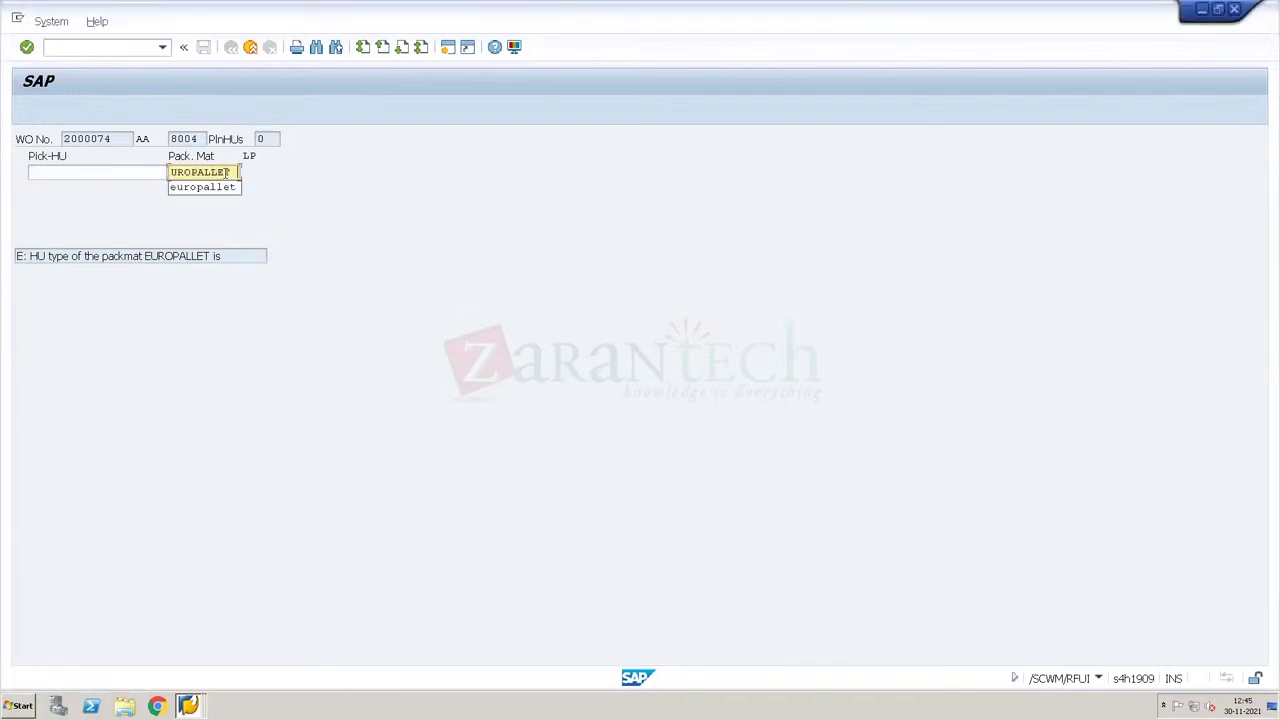
pyautogui.press('Return')
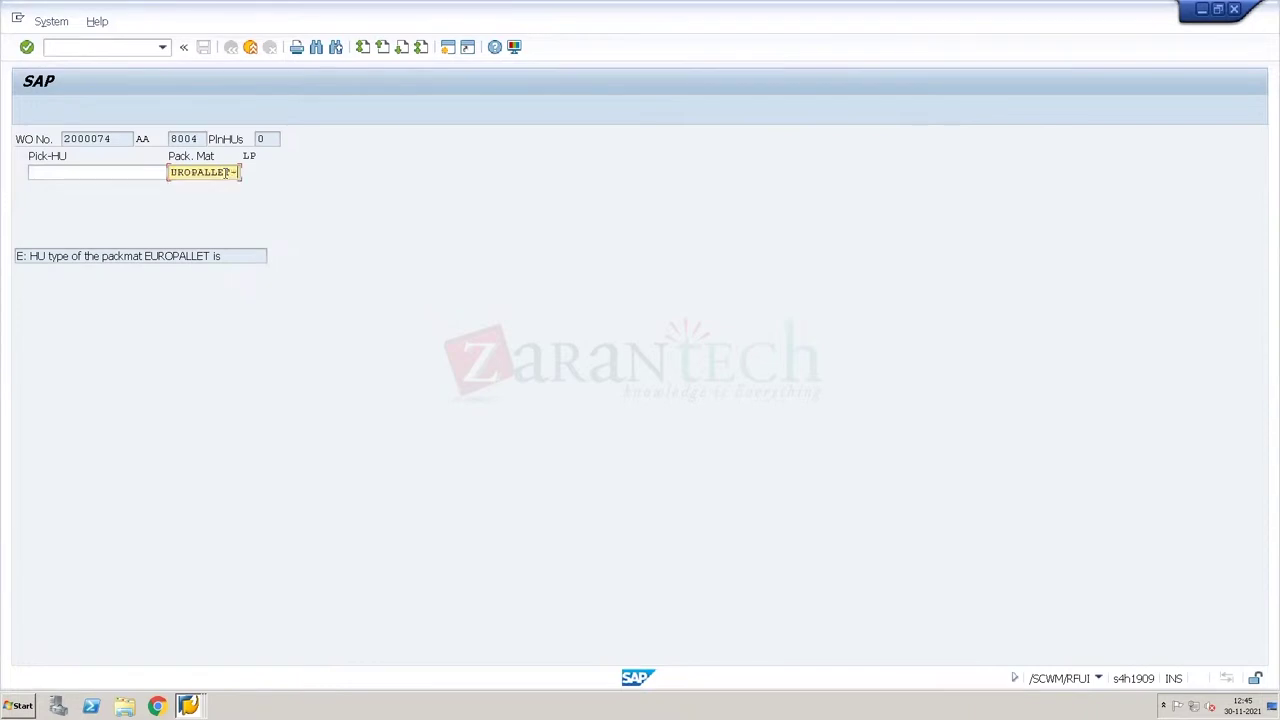
pyautogui.press('Return')
pyautogui.click(115, 258)
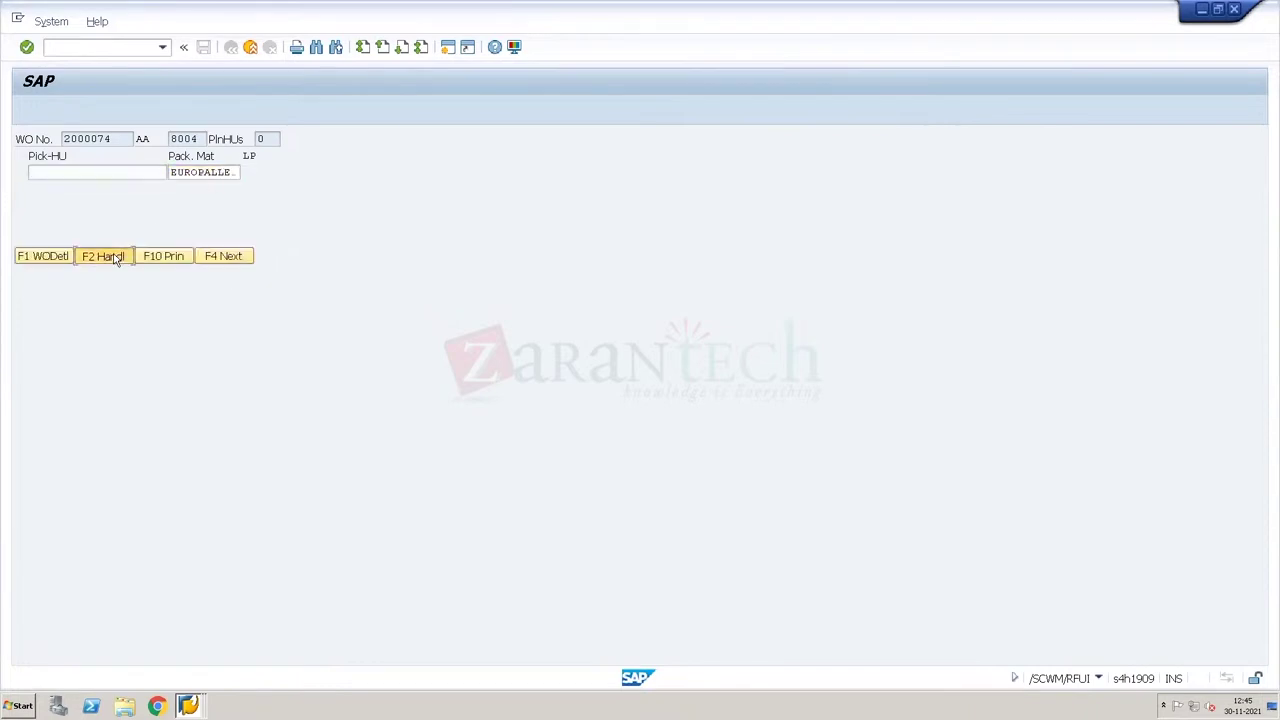
# Step: Clear the Pack. Mat field
pyautogui.click(226, 176)
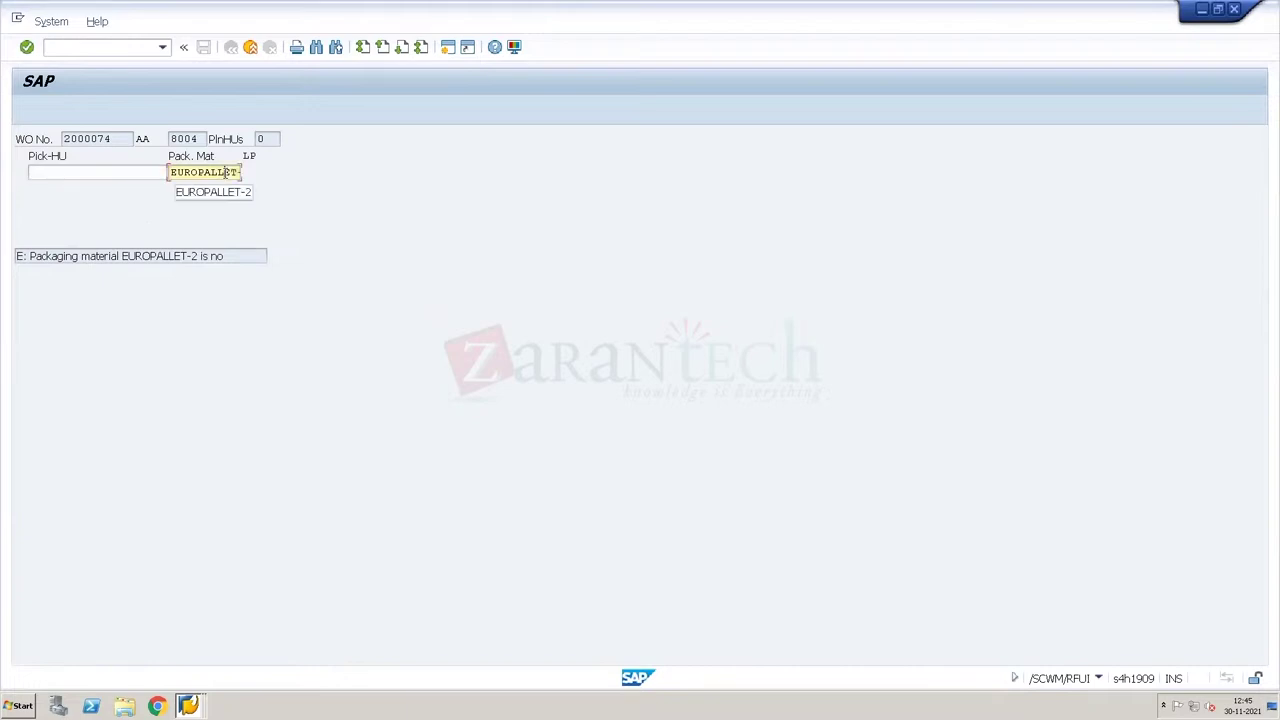
pyautogui.doubleClick(226, 172)
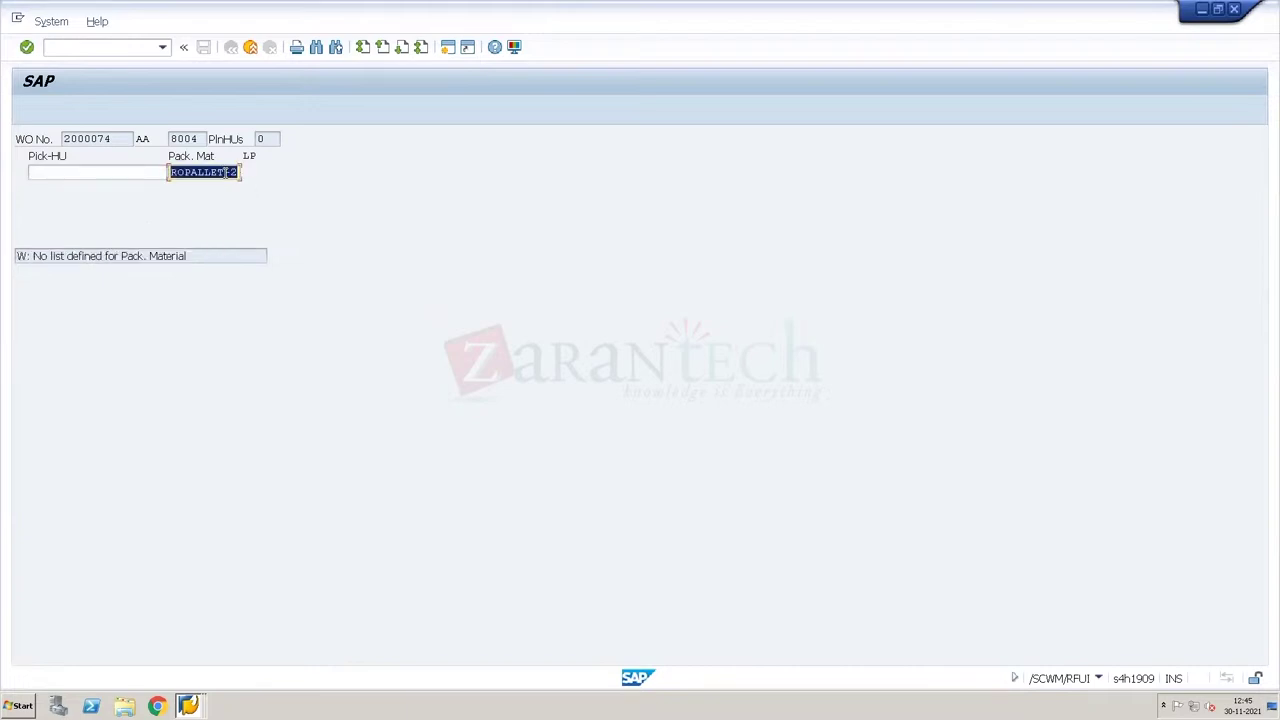
pyautogui.press('BackSpace')
pyautogui.rightClick(190, 703)
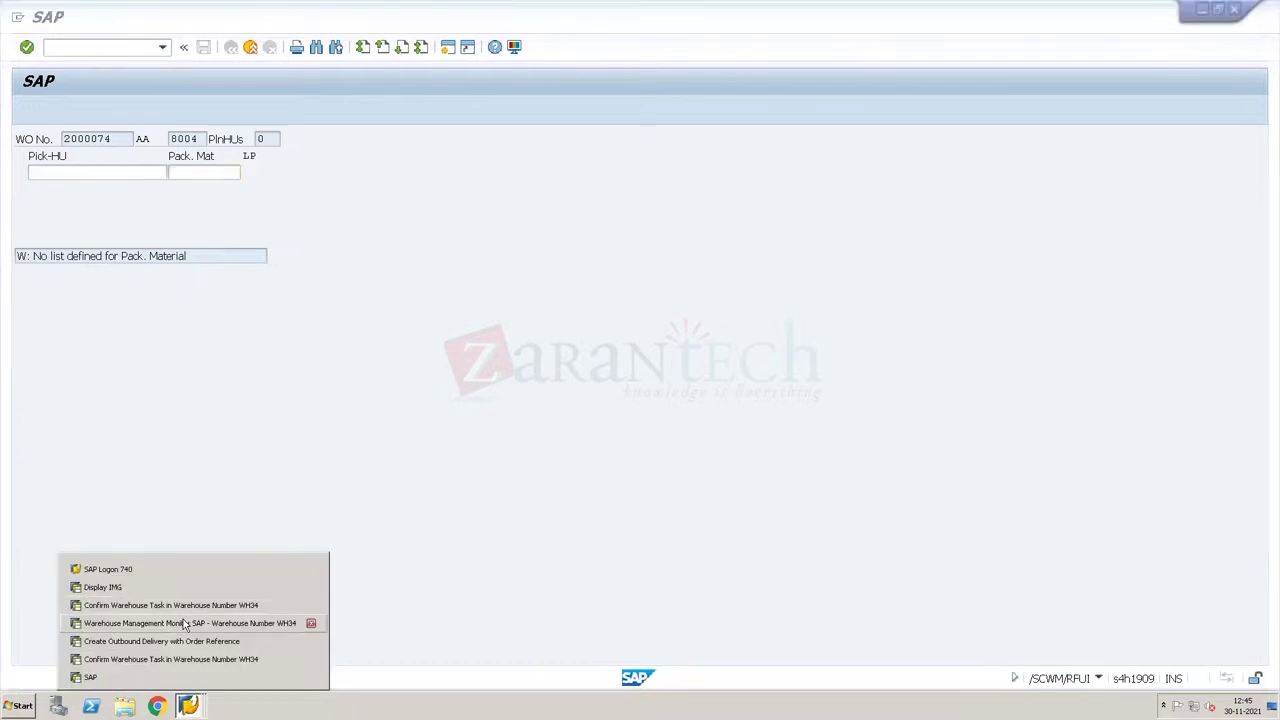
# Step: Run a Physical Stock selection for product T-F100 in the Warehouse Management Monitor
pyautogui.click(183, 623)
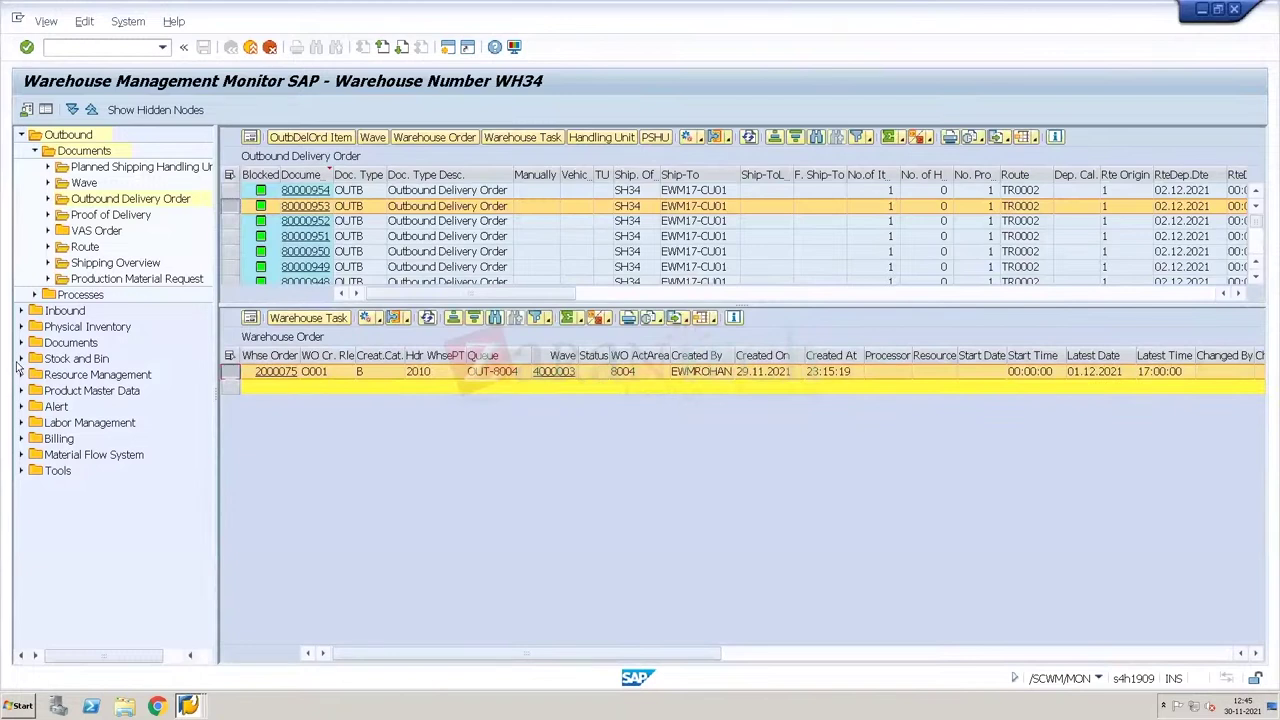
pyautogui.click(21, 358)
pyautogui.click(90, 423)
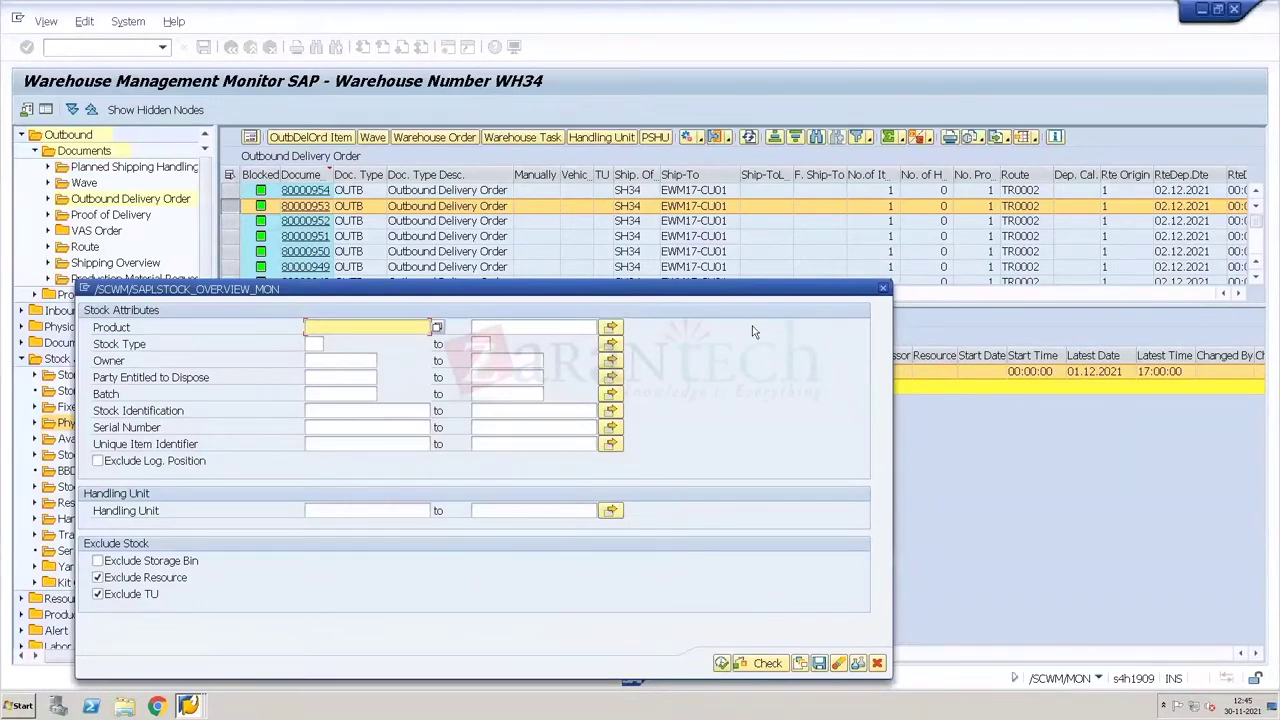
pyautogui.write('T-F100')
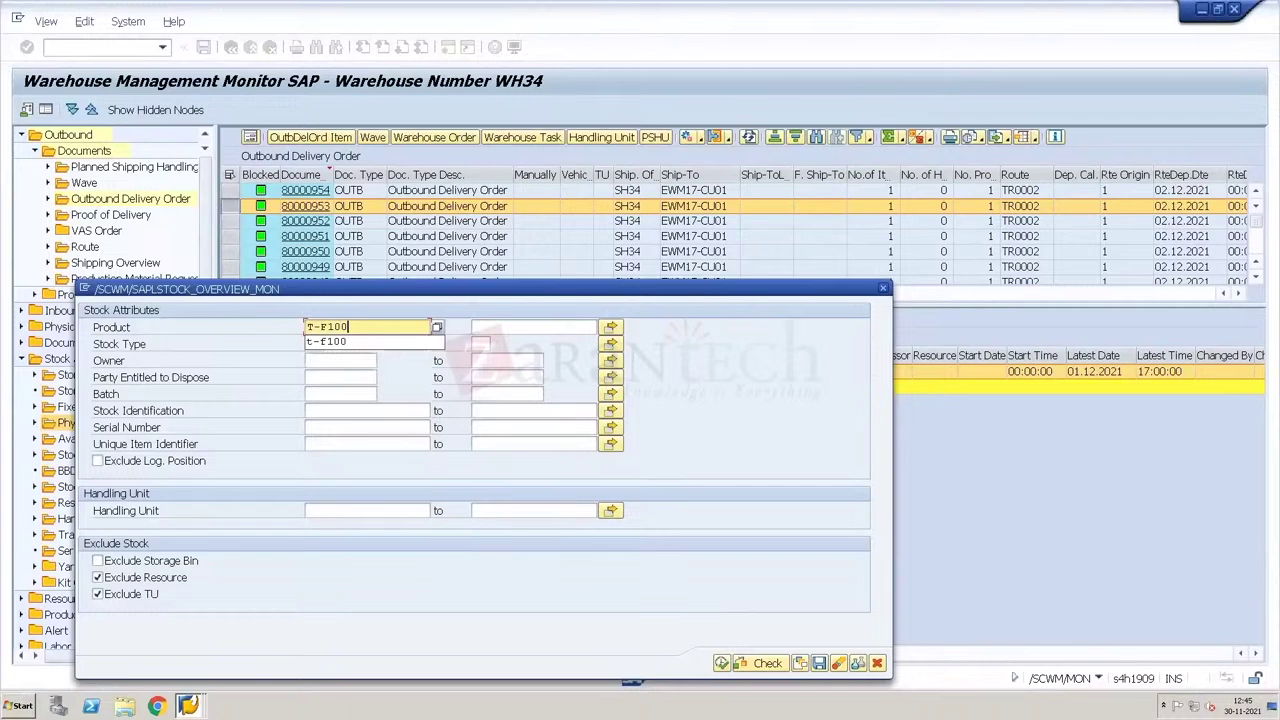
pyautogui.click(725, 666)
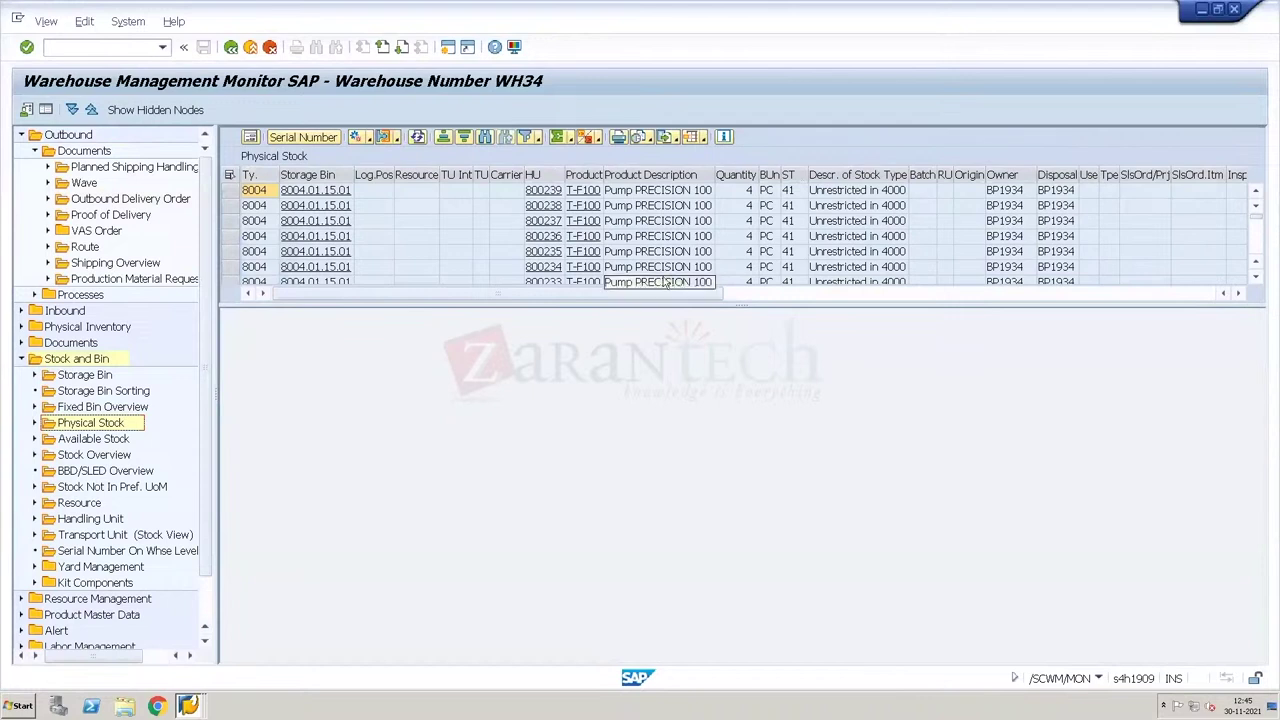
pyautogui.click(540, 206)
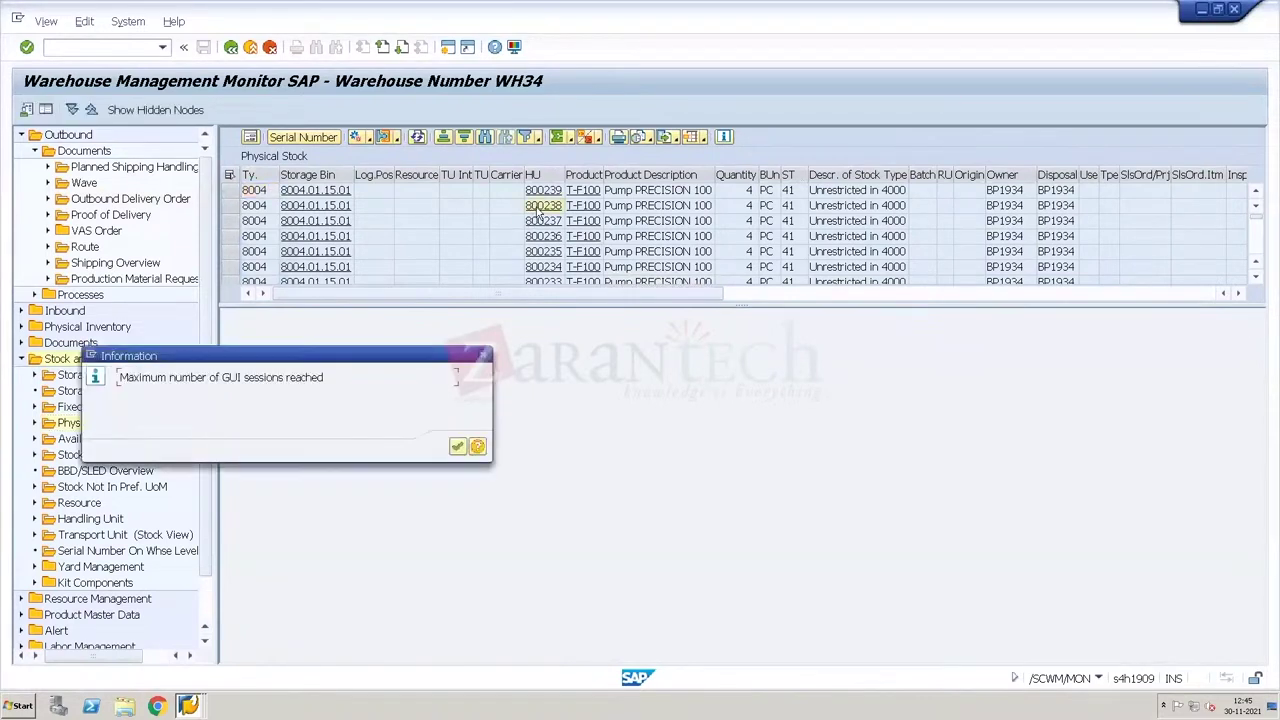
# Step: Close the outbound delivery window to free a session, then open HU 800238
pyautogui.click(459, 449)
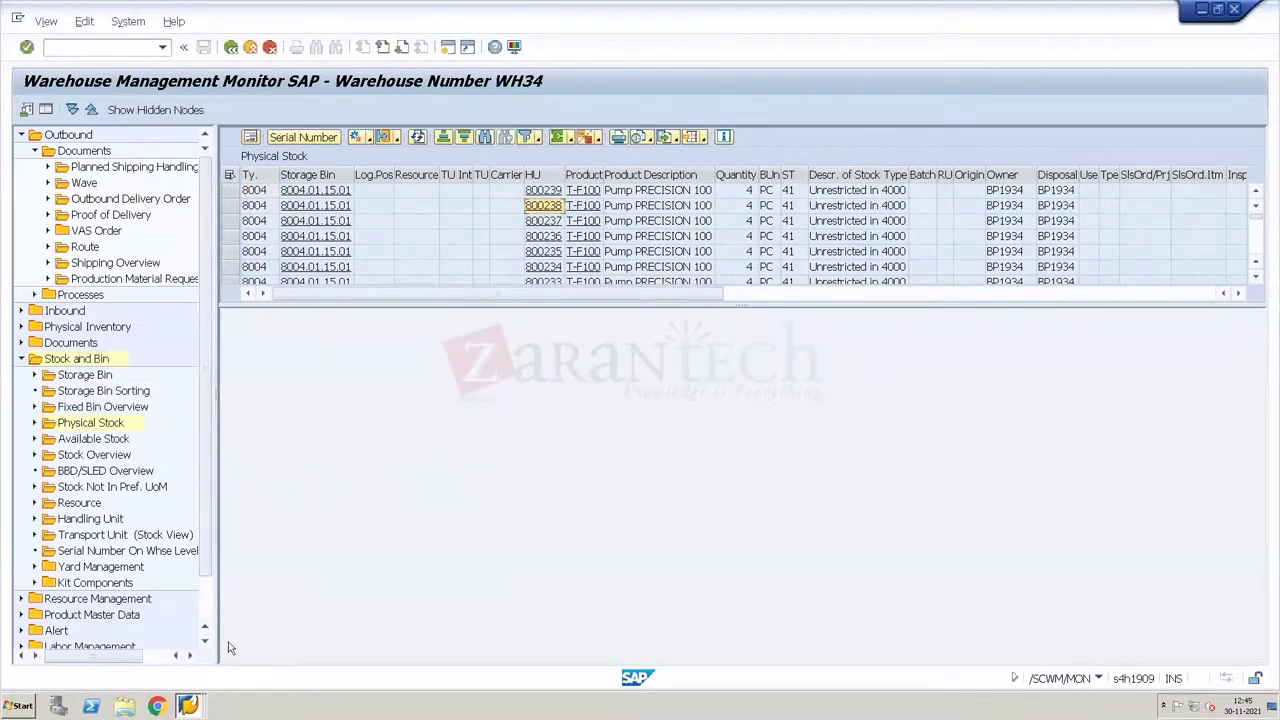
pyautogui.click(189, 705)
pyautogui.click(189, 705)
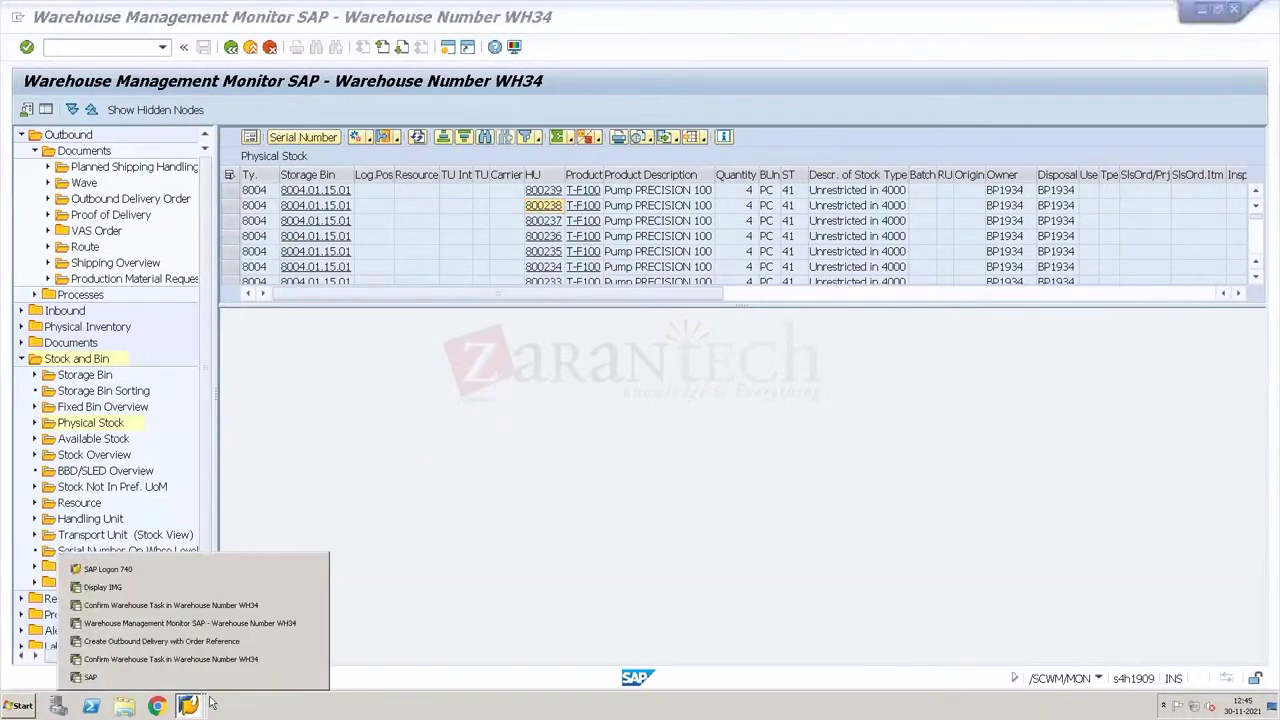
pyautogui.click(311, 642)
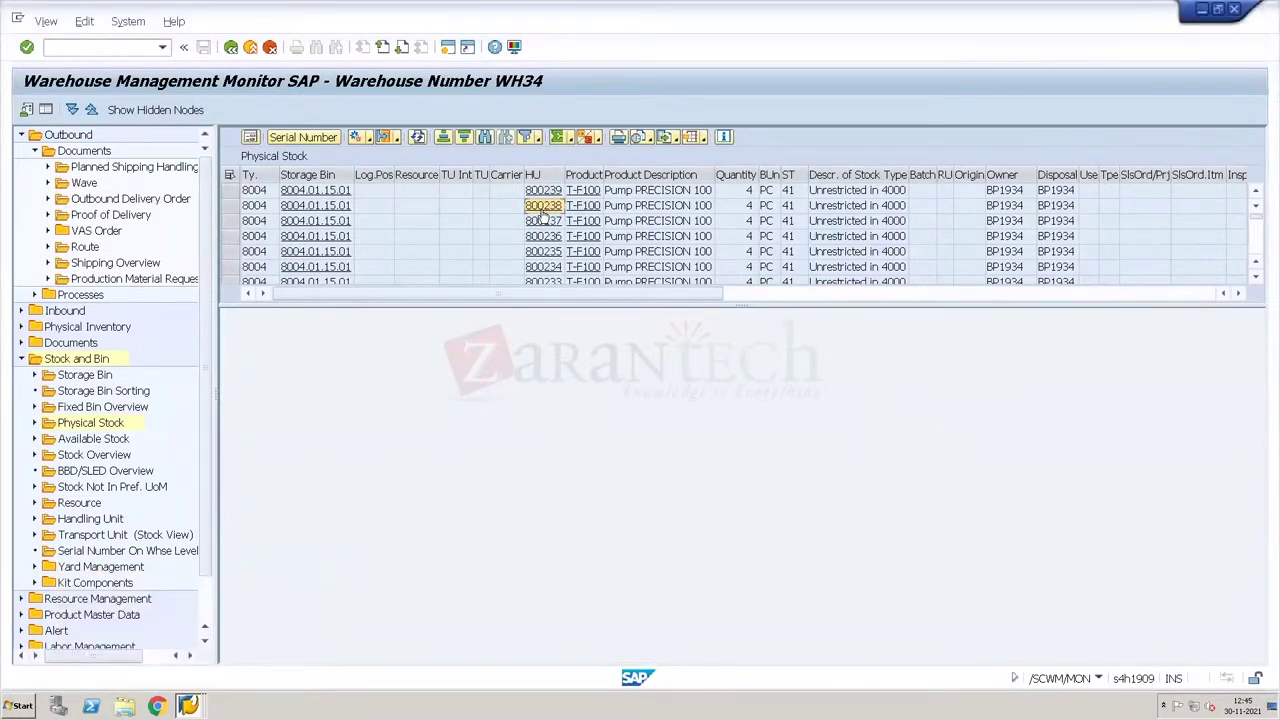
pyautogui.click(542, 207)
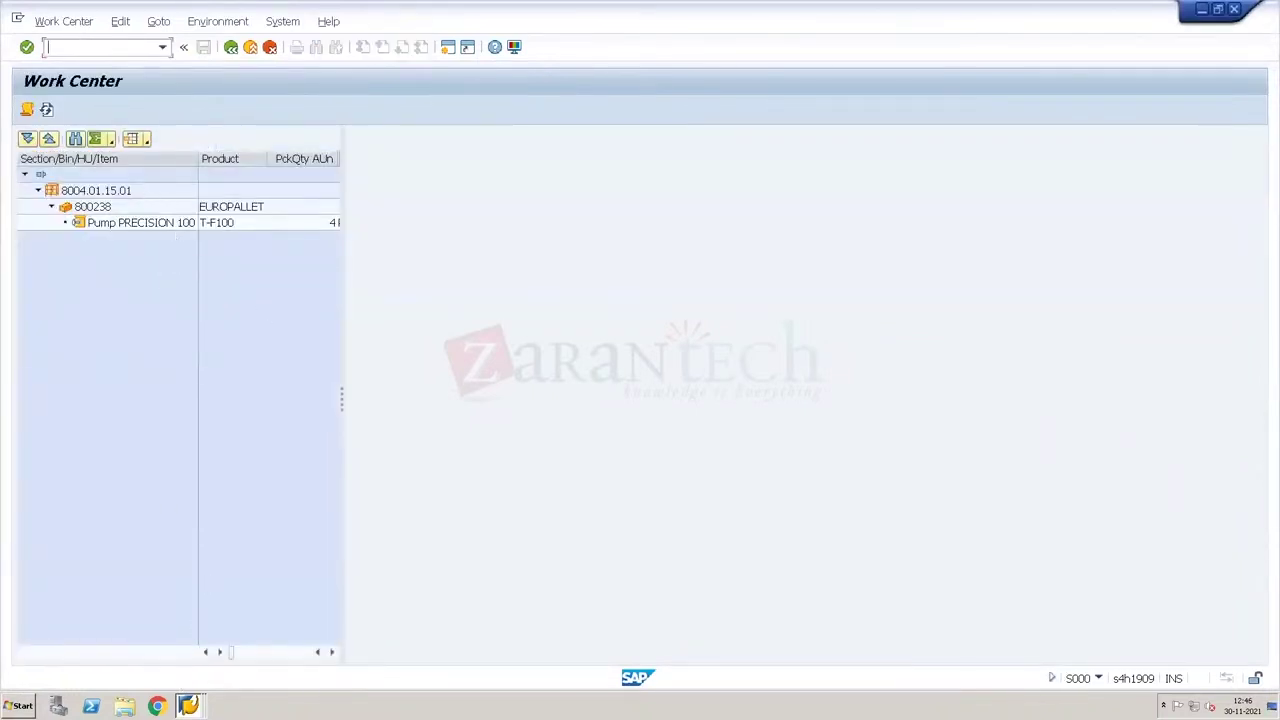
# Step: Check both Confirm Warehouse Task windows, then return to the RF picking session
pyautogui.click(188, 705)
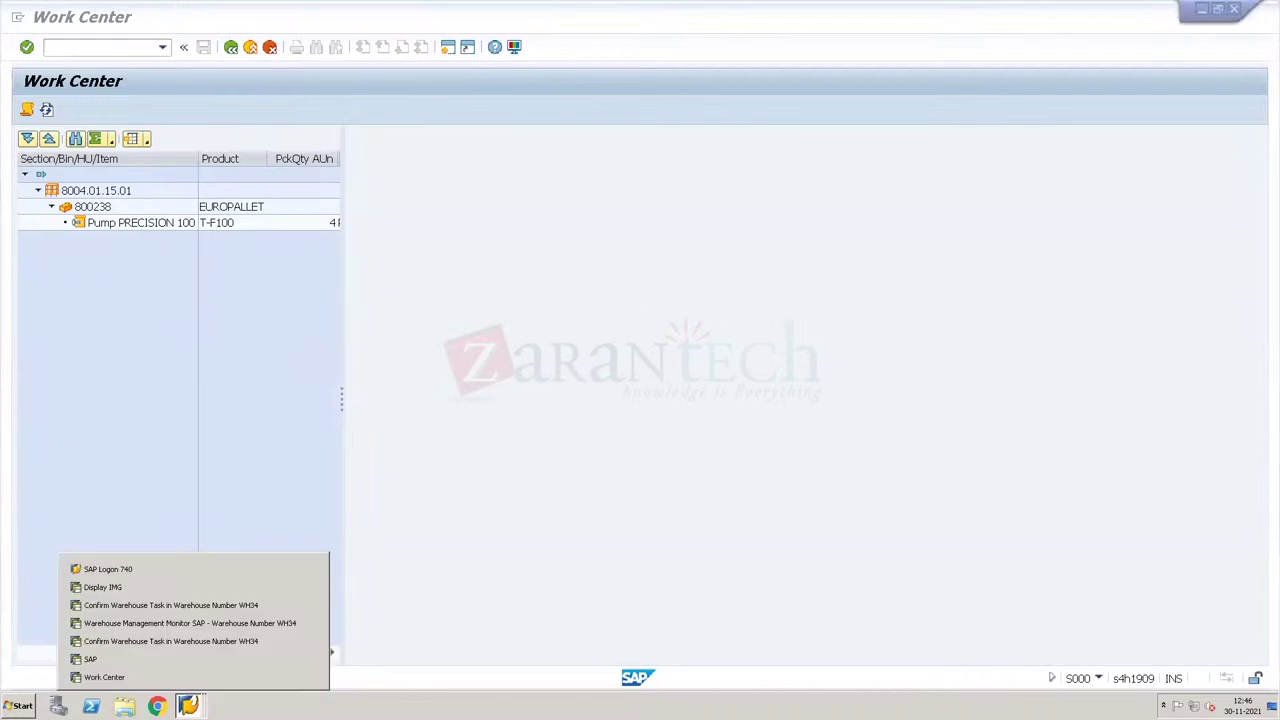
pyautogui.click(180, 605)
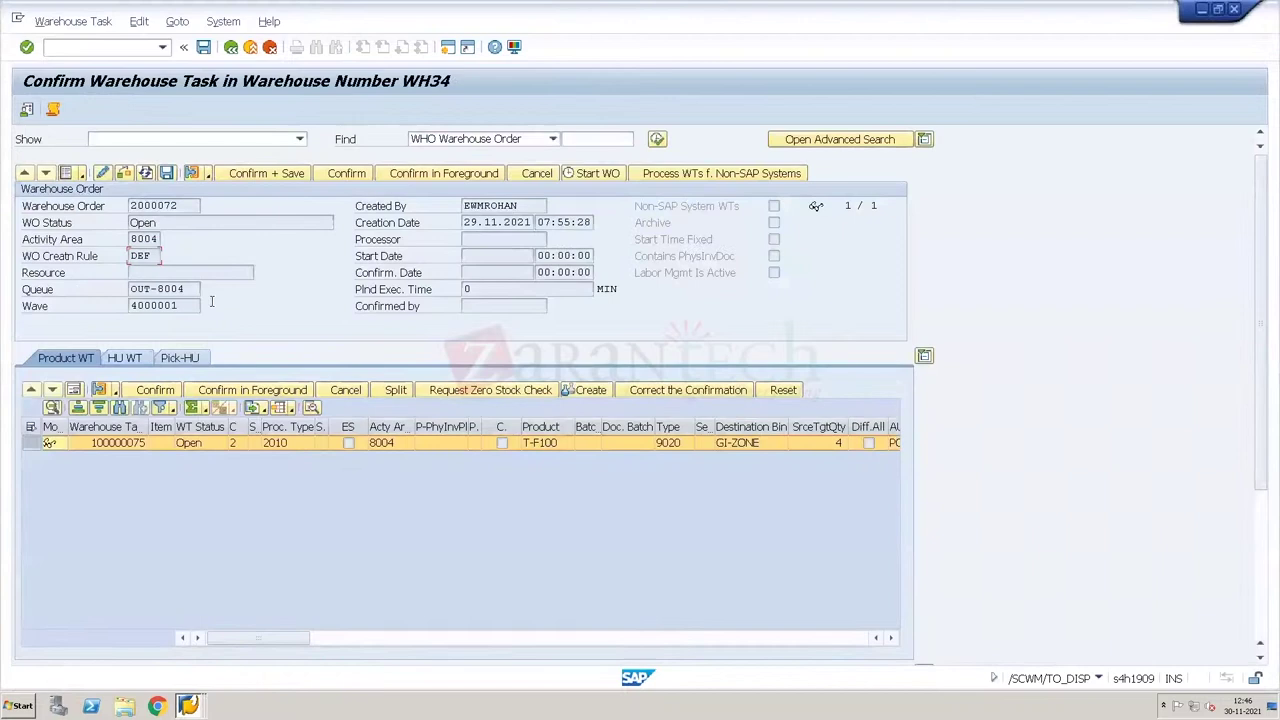
pyautogui.click(188, 705)
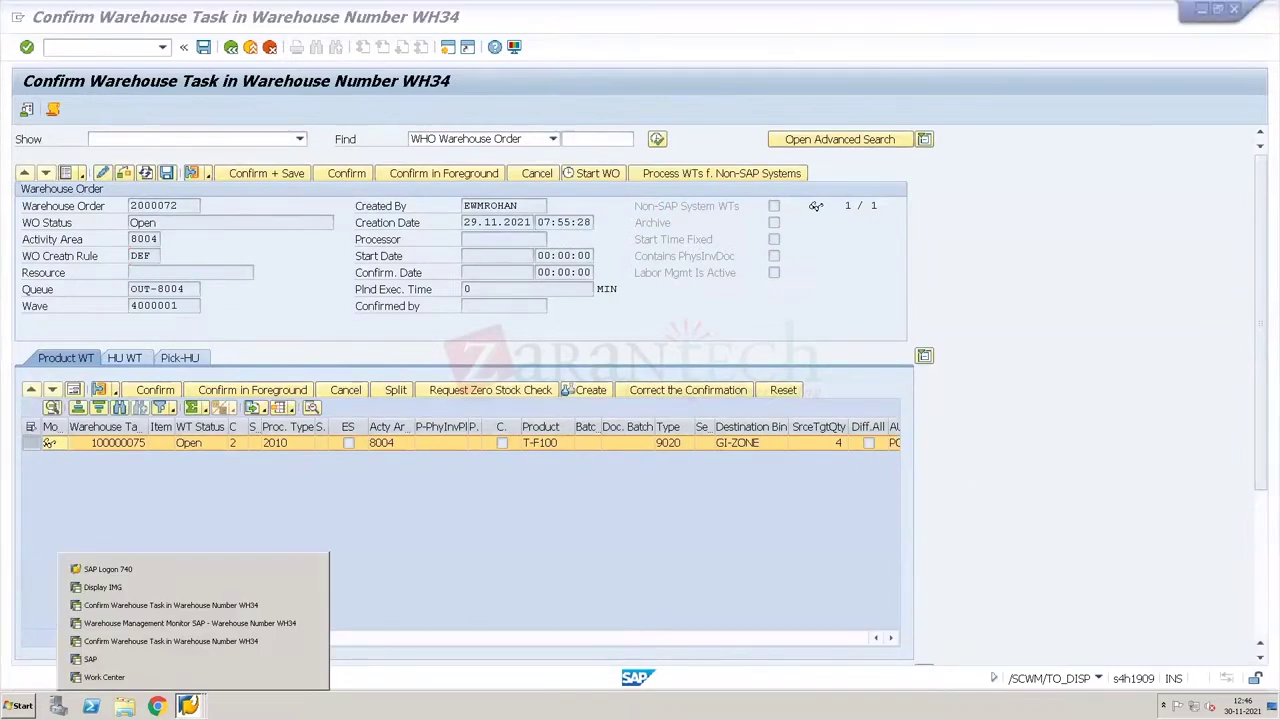
pyautogui.click(147, 642)
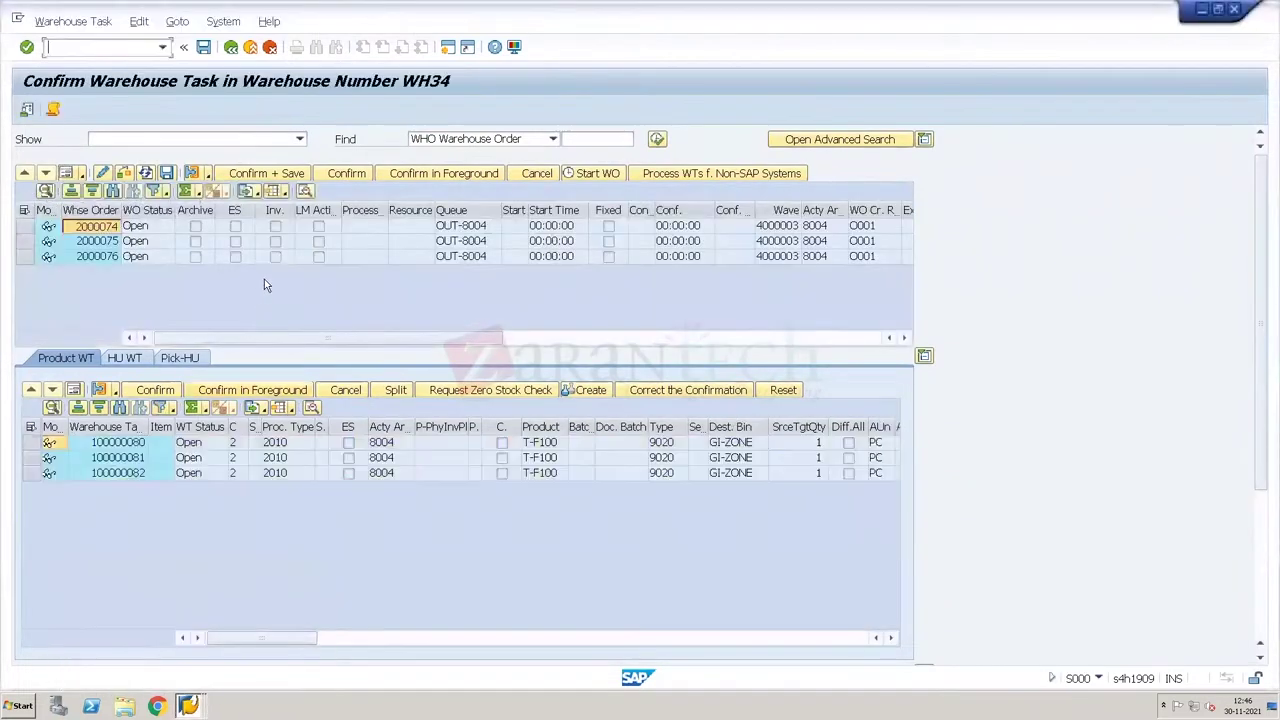
pyautogui.click(188, 705)
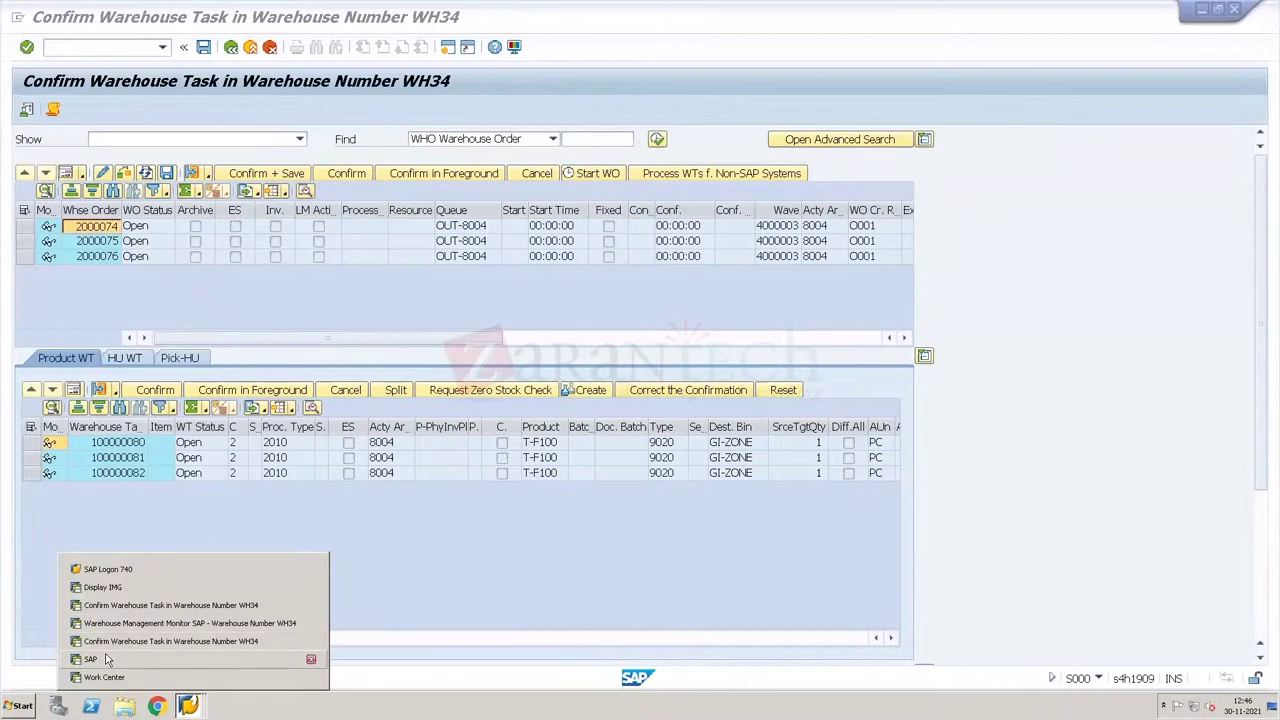
pyautogui.click(108, 659)
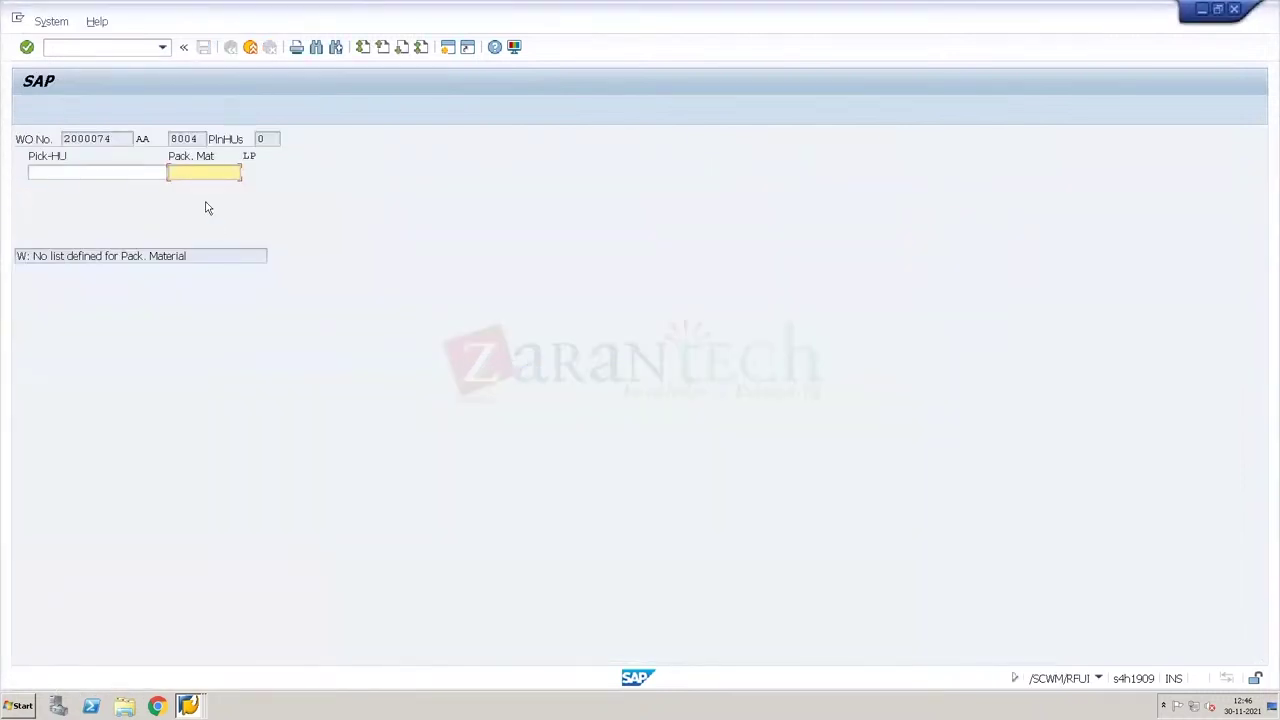
# Step: Try a EUROPALLET pick HU, read the HU type group error, and return to the picking menu
pyautogui.write('EUROP')
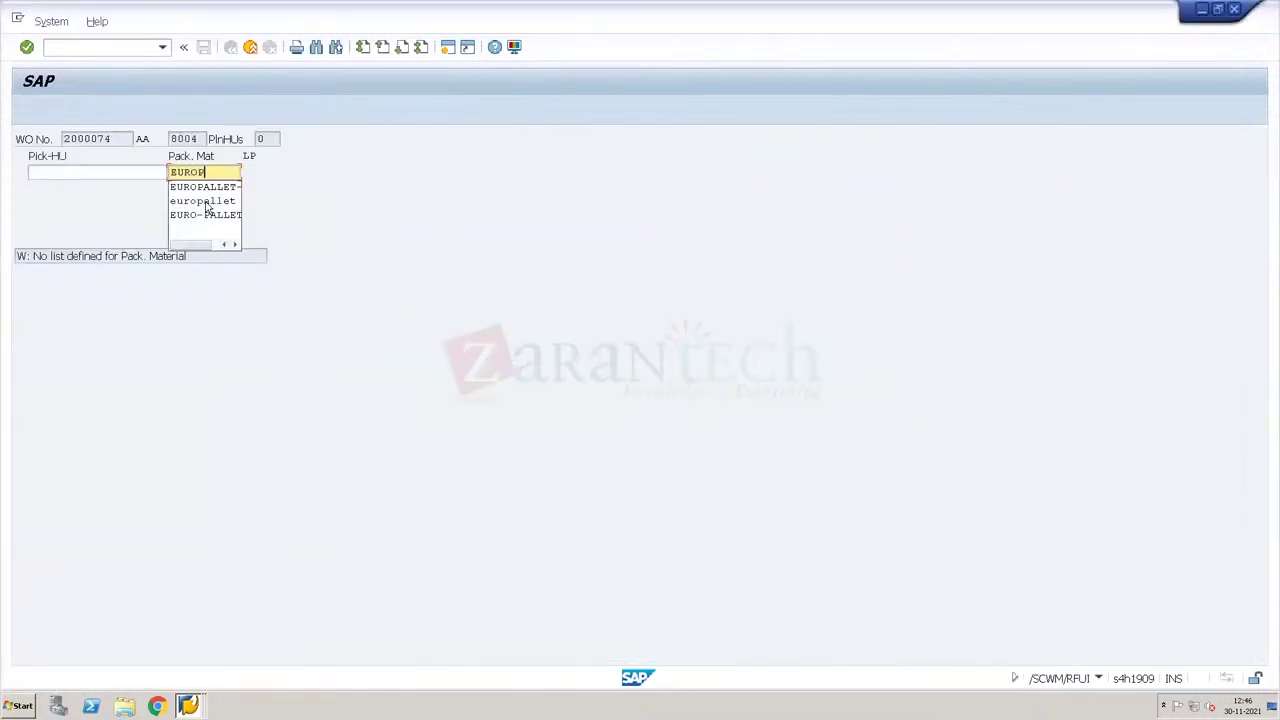
pyautogui.write('ALLET')
pyautogui.press('Return')
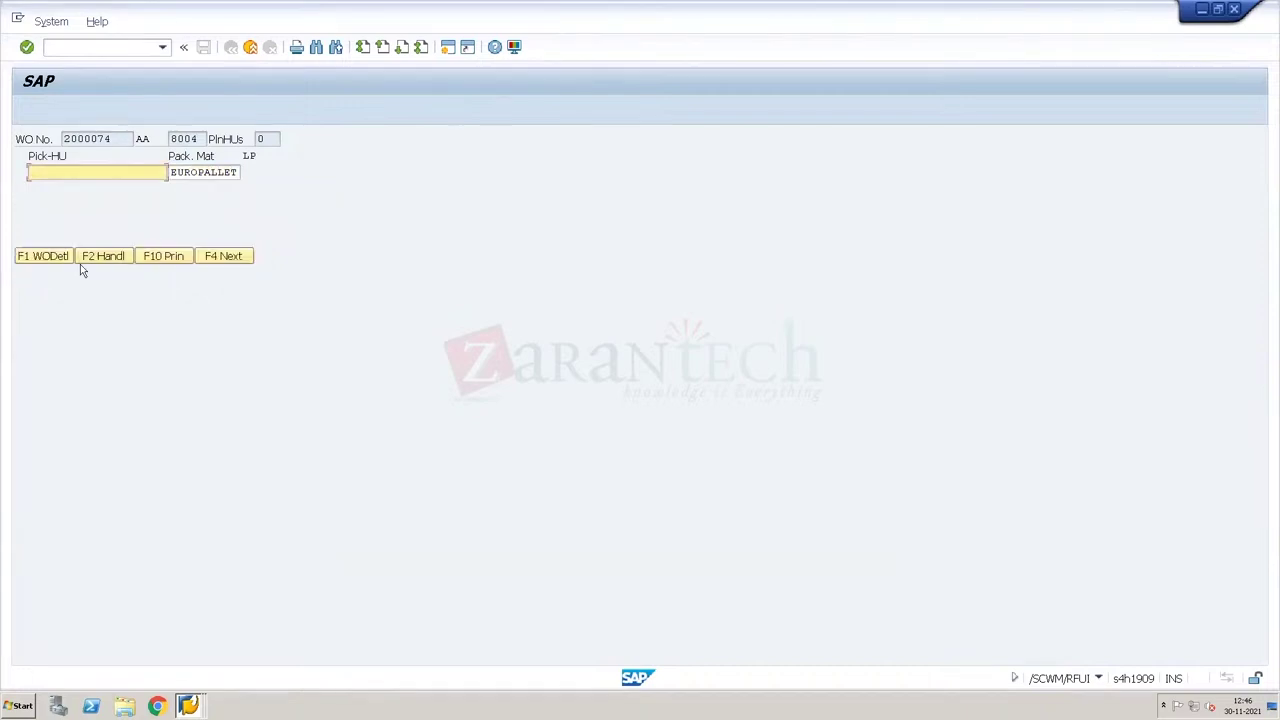
pyautogui.click(101, 256)
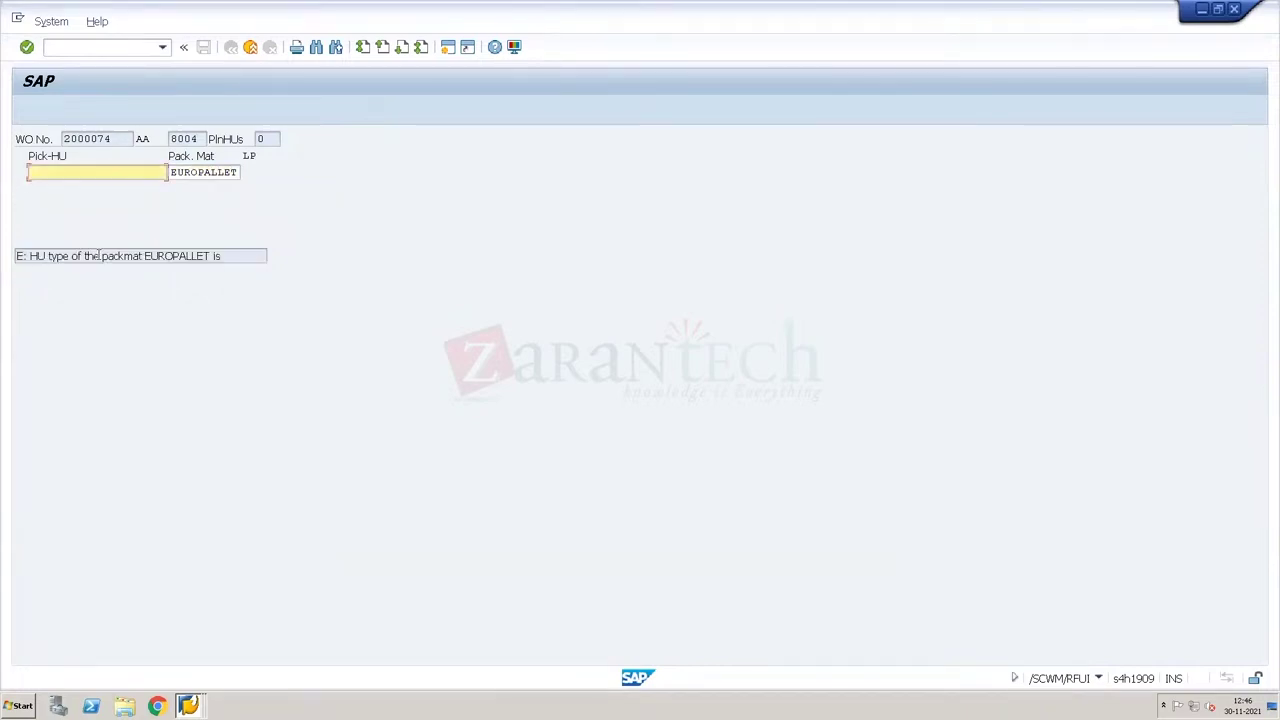
pyautogui.click(204, 256)
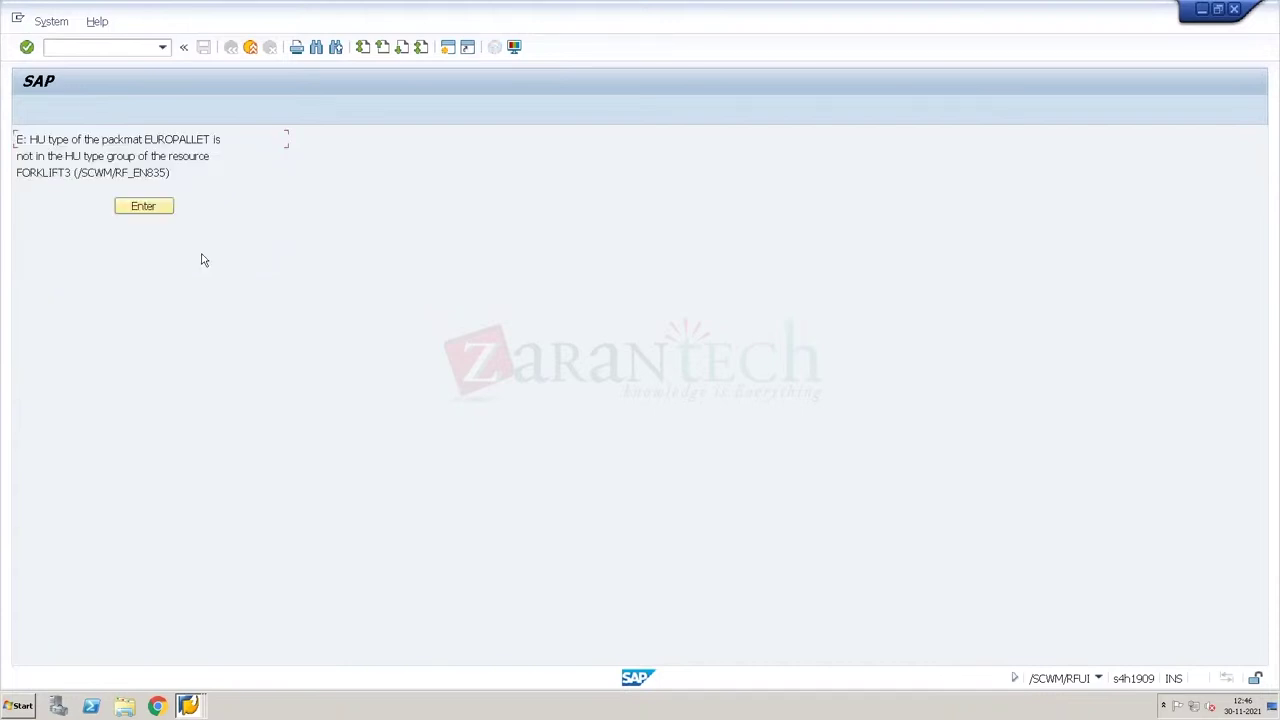
pyautogui.press('Return')
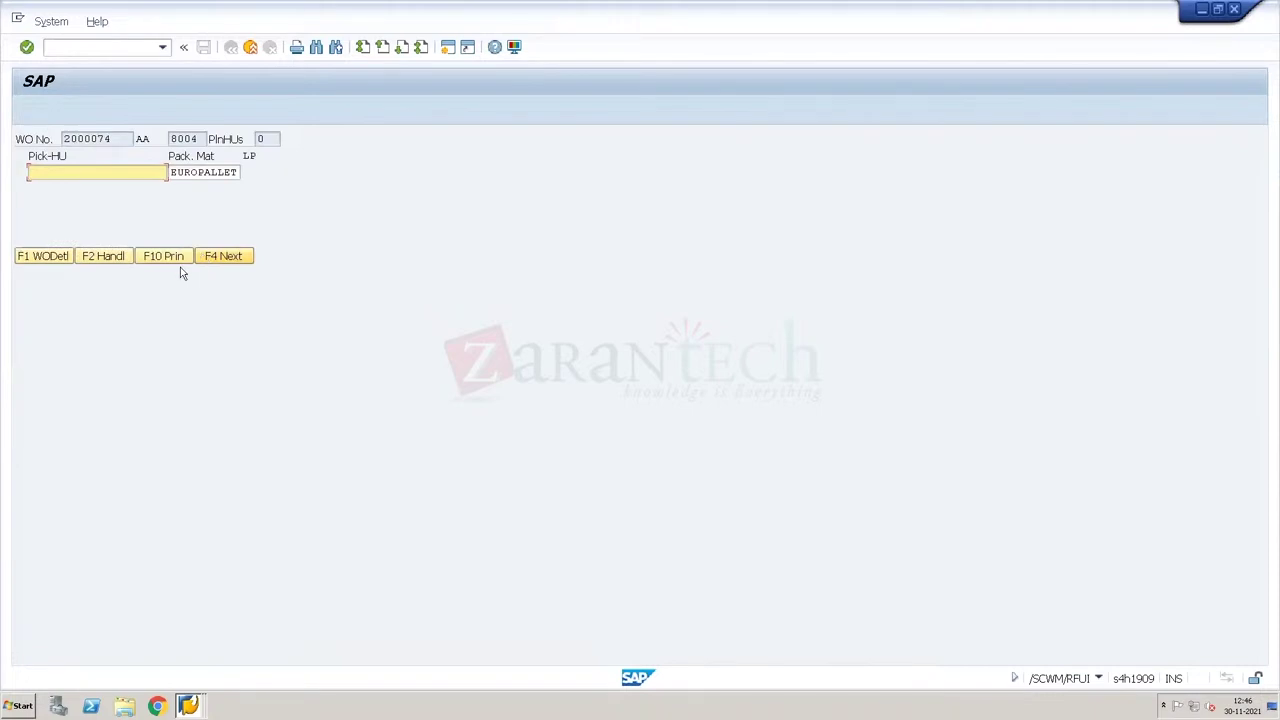
pyautogui.press('F7')
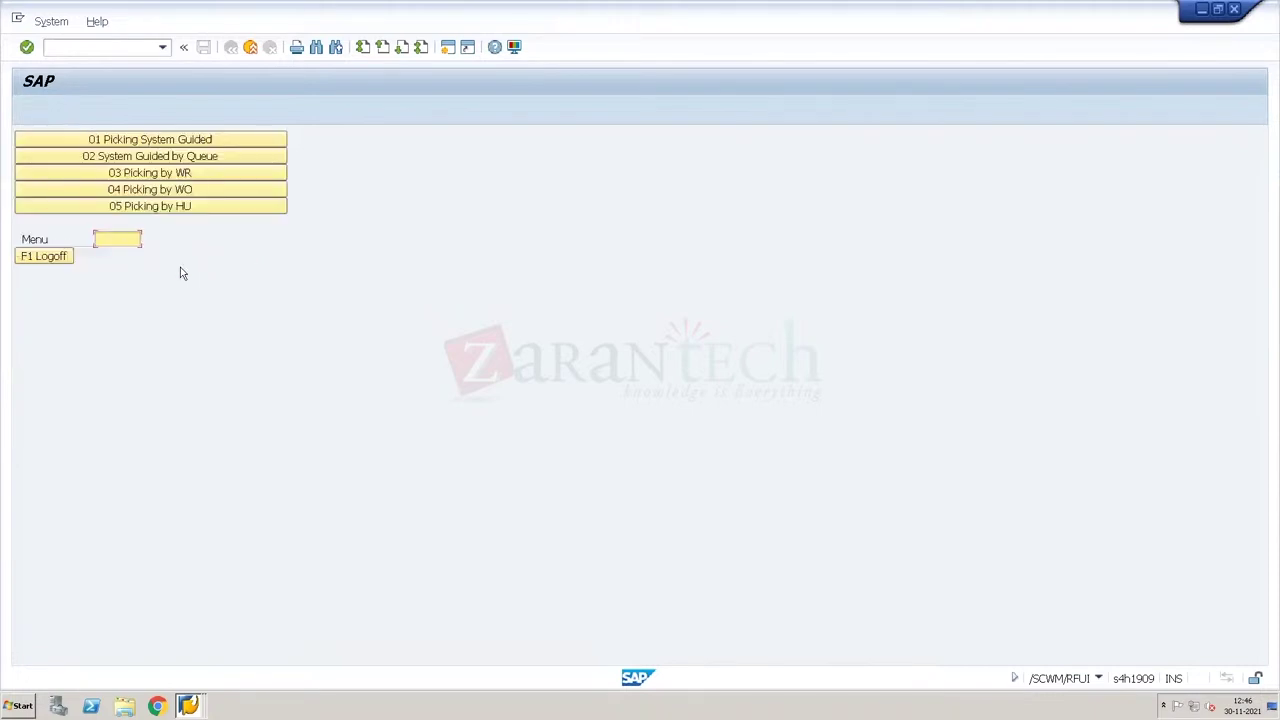
# Step: Log off the RF resource and log back on as FORKLIFT1 with default device Ye00
pyautogui.click(45, 256)
pyautogui.click(56, 258)
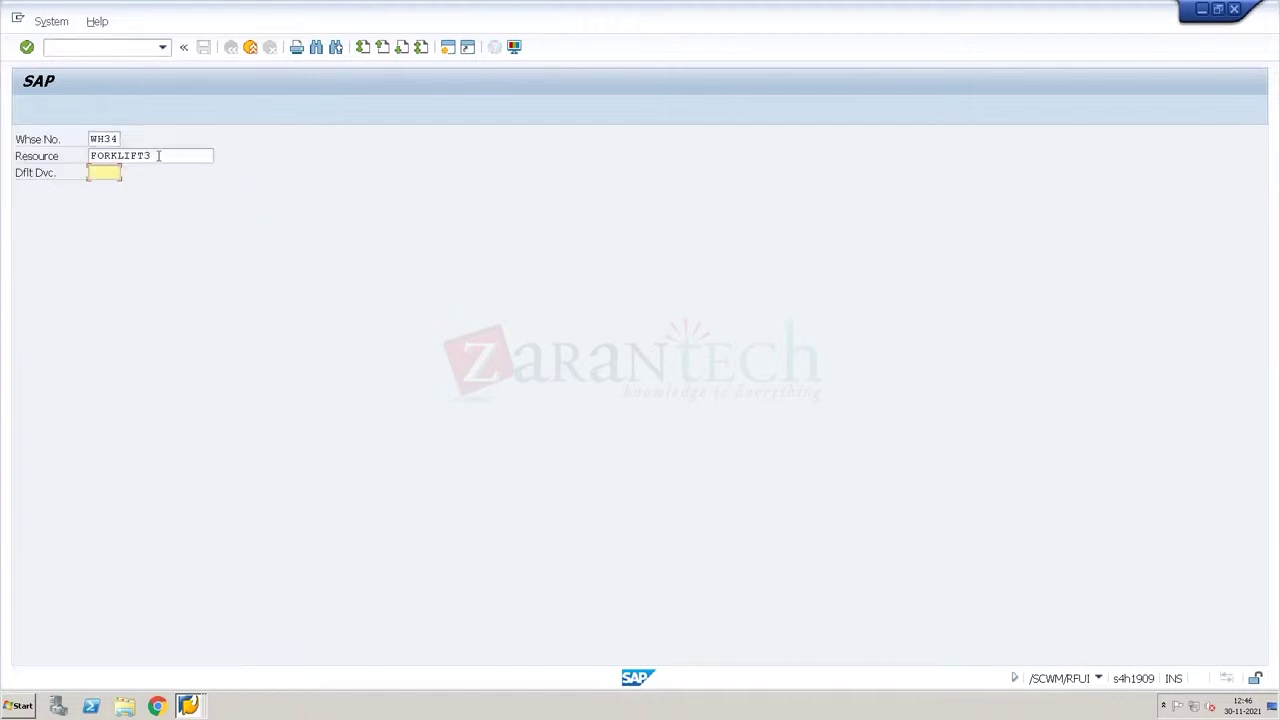
pyautogui.click(157, 157)
pyautogui.press('BackSpace')
pyautogui.write('1')
pyautogui.press('Return')
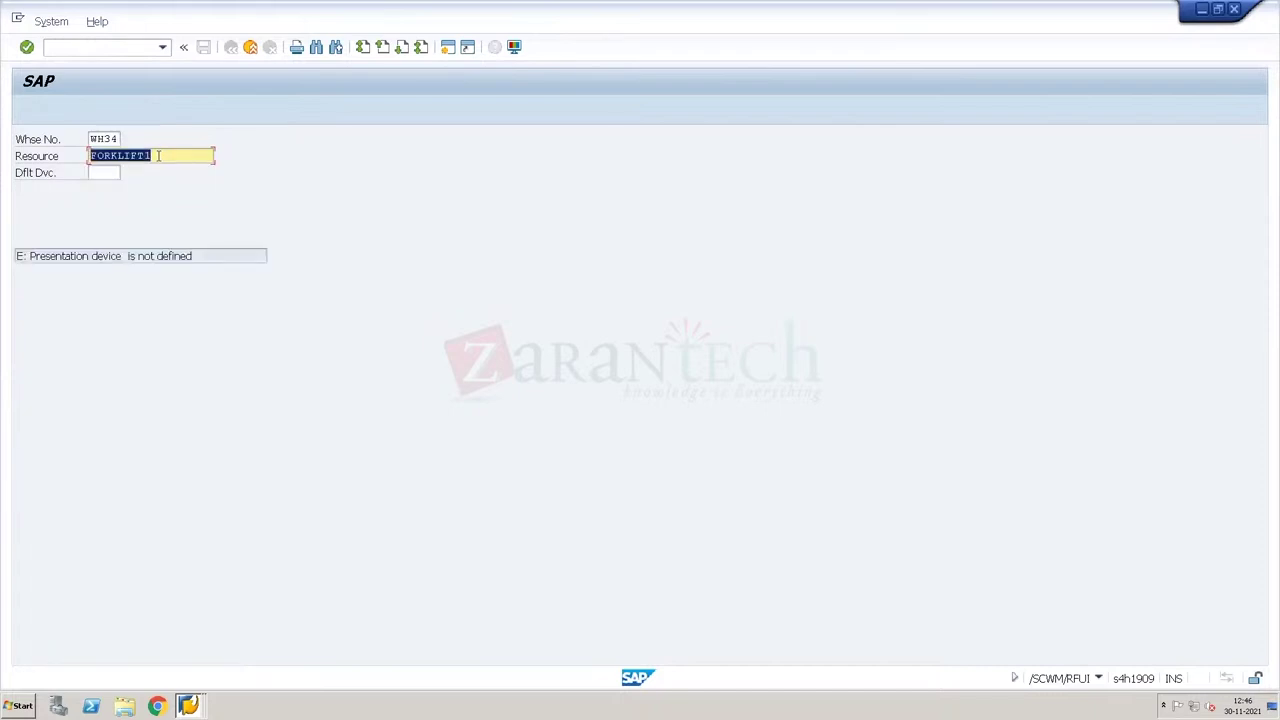
pyautogui.press('Tab')
pyautogui.press('Down')
pyautogui.press('Return')
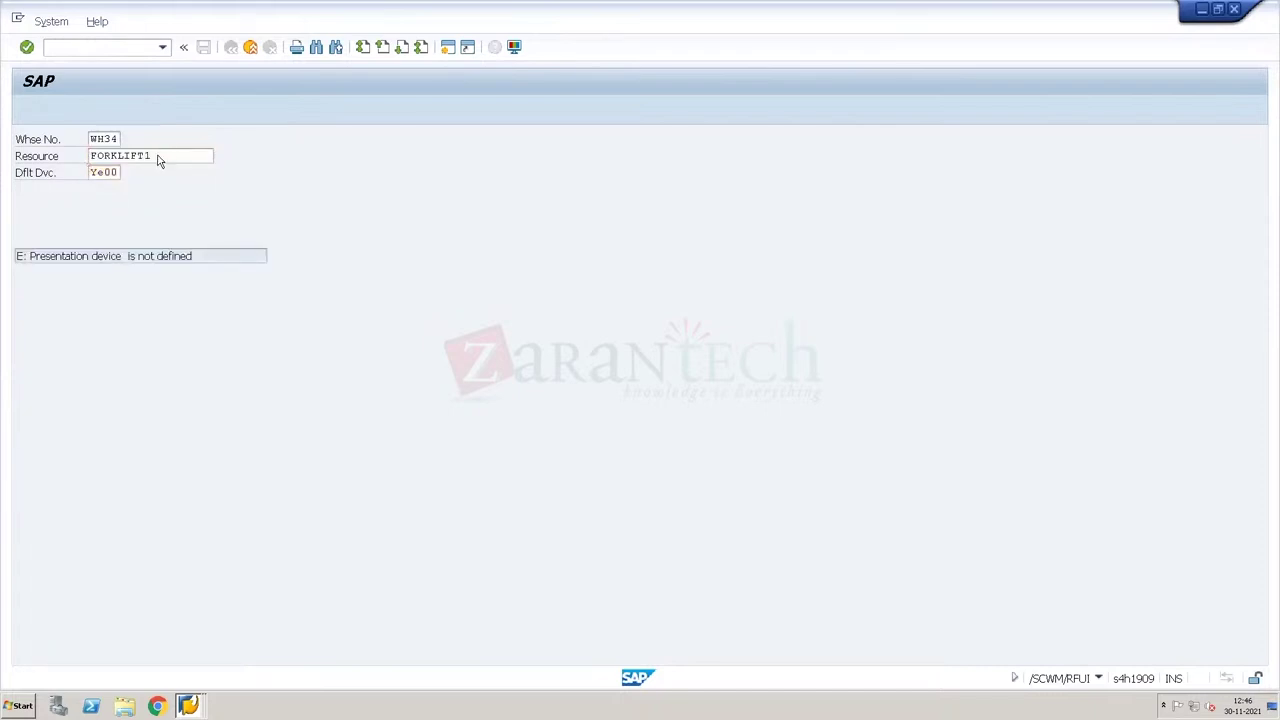
pyautogui.press('Return')
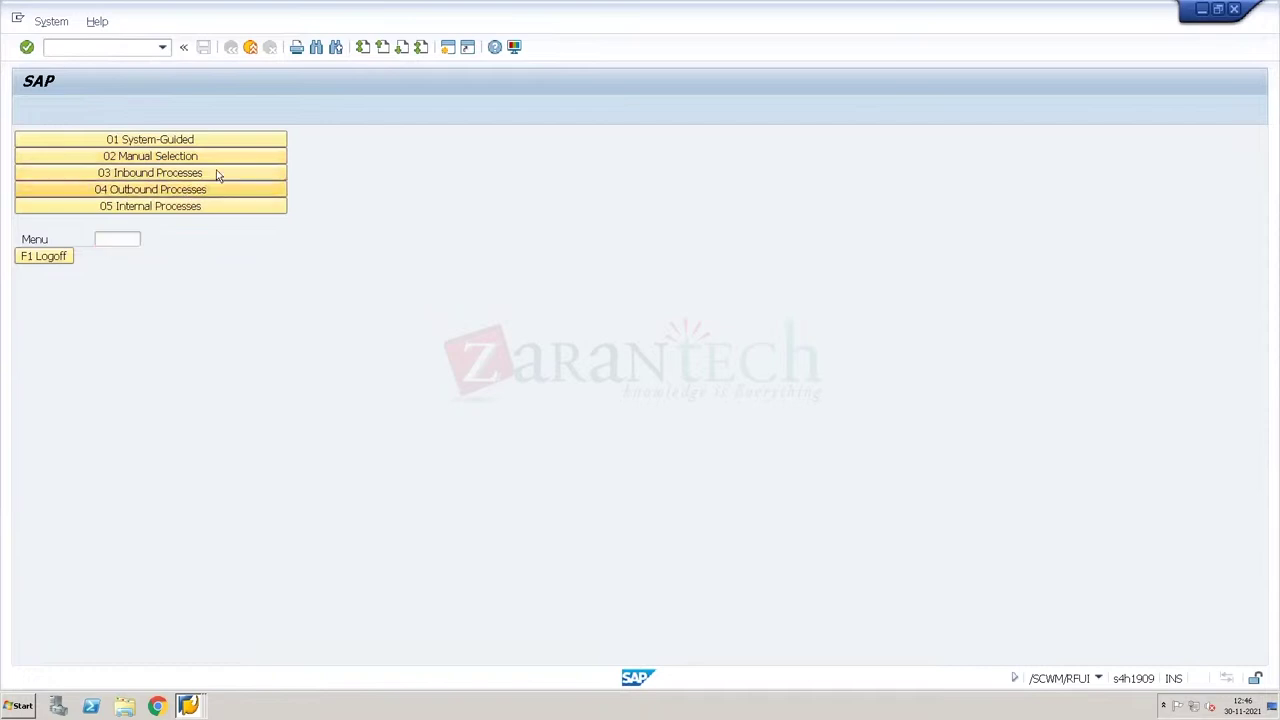
# Step: Open Picking by WO for order 2000074 and try creating a EUROPALLET pick HU, which is rejected
pyautogui.click(186, 190)
pyautogui.click(186, 143)
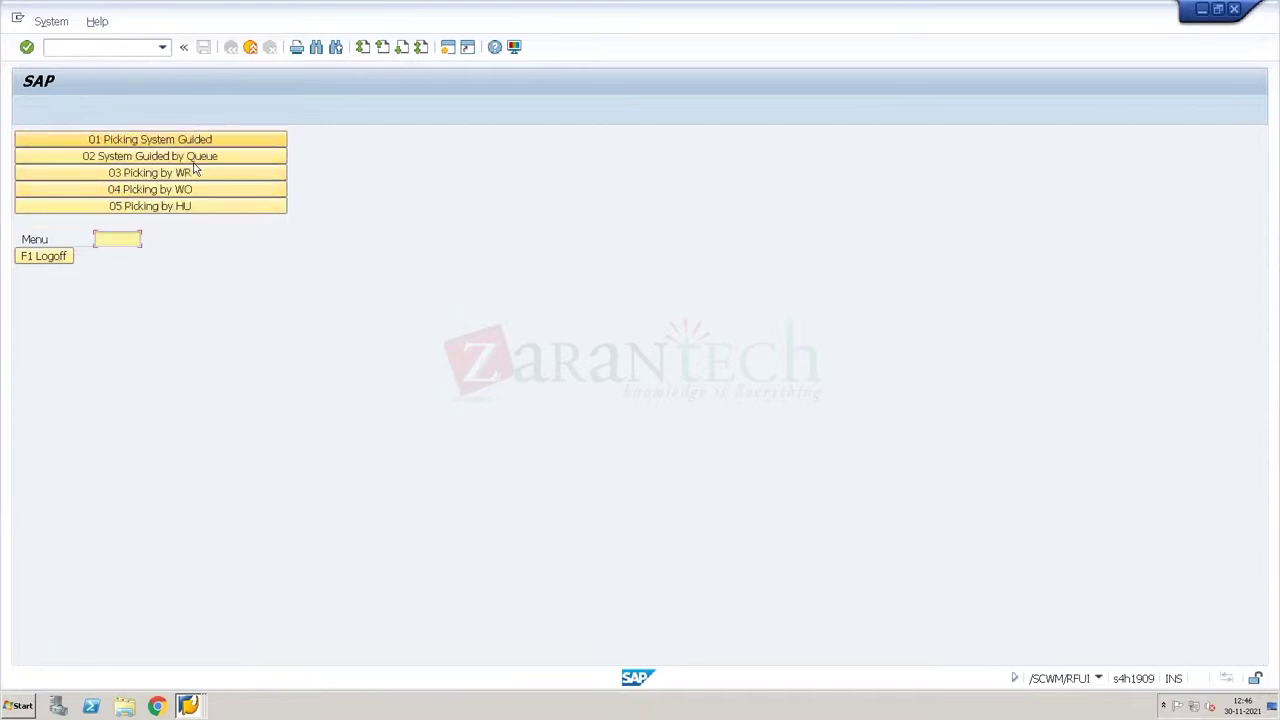
pyautogui.click(202, 192)
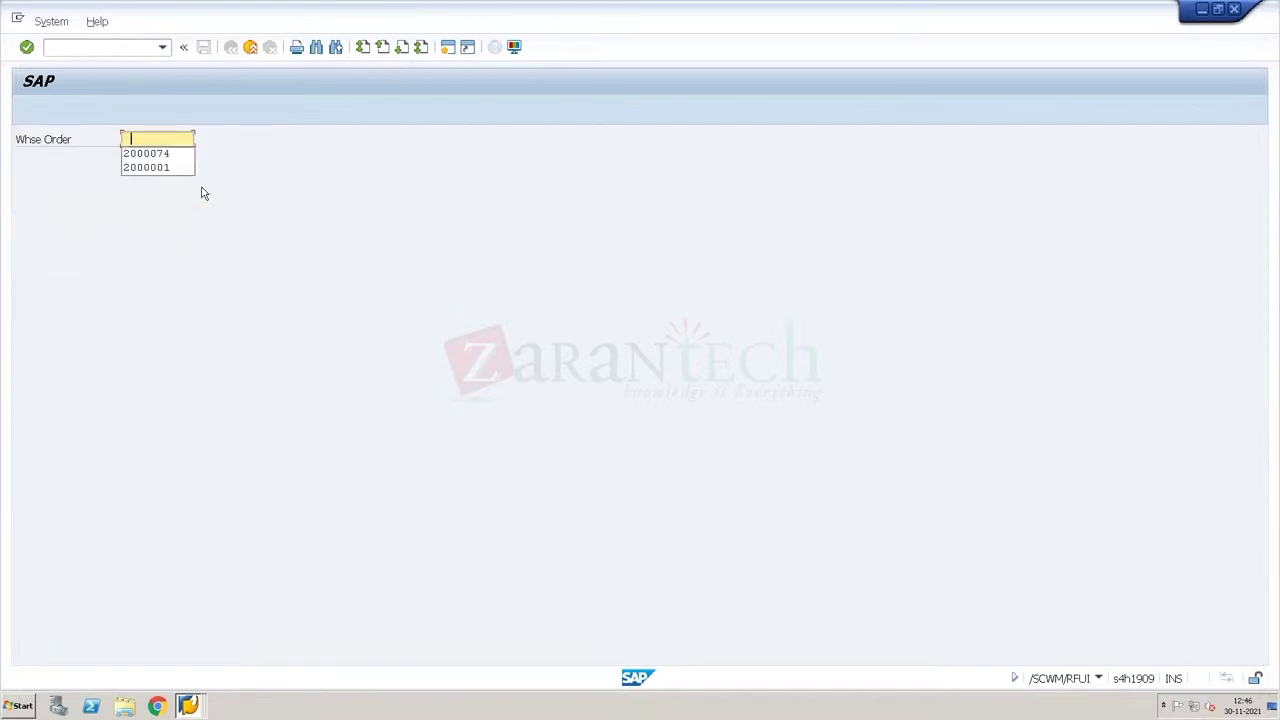
pyautogui.press('Down')
pyautogui.press('Return')
pyautogui.press('Return')
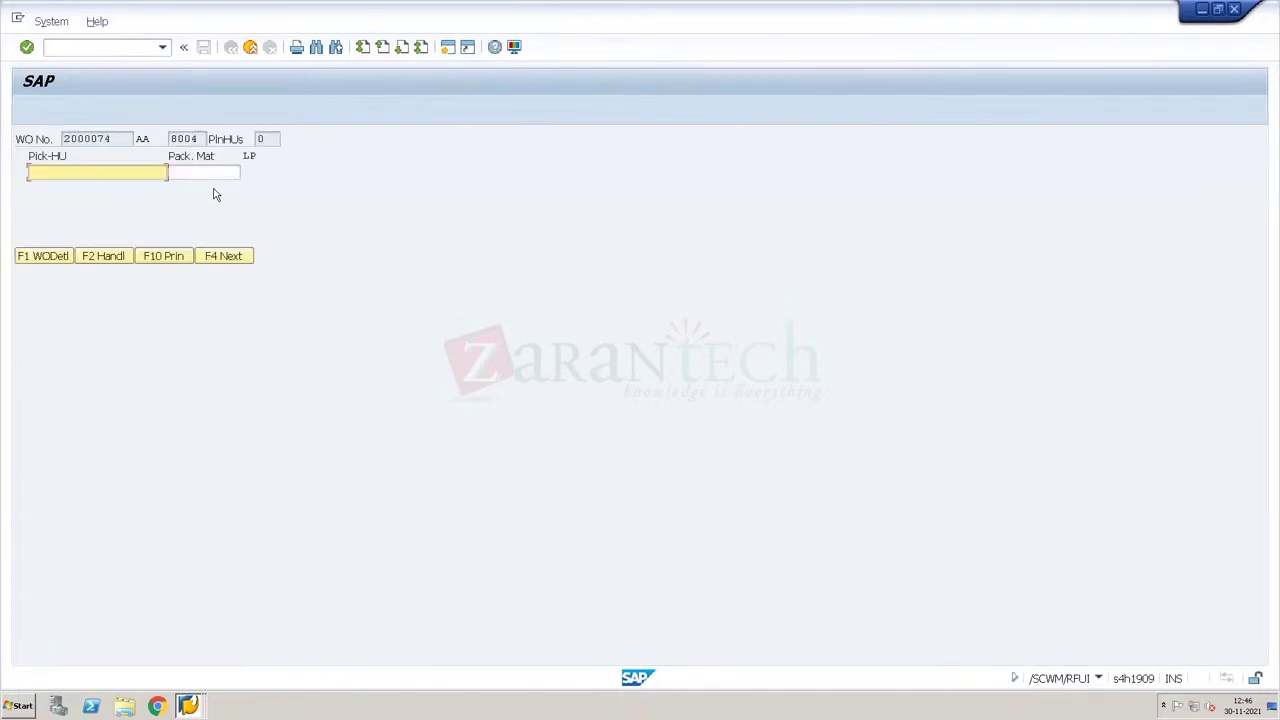
pyautogui.click(216, 177)
pyautogui.click(216, 177)
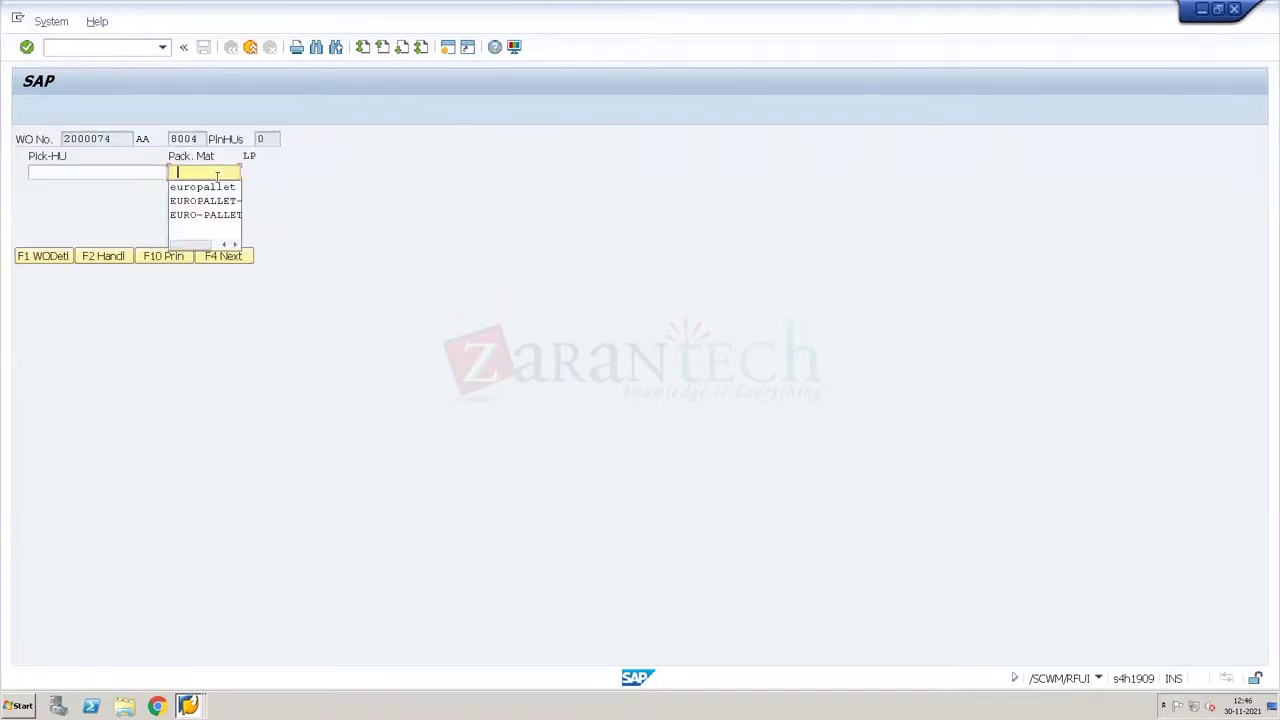
pyautogui.press('Down')
pyautogui.press('Return')
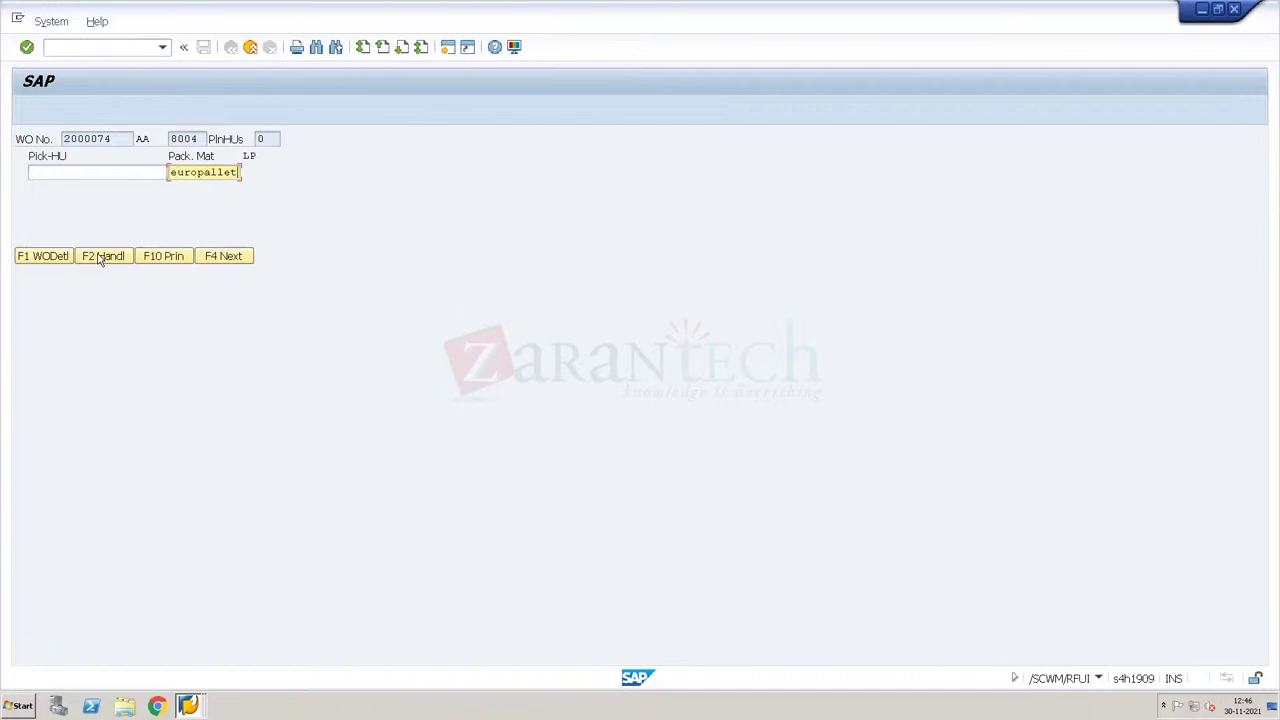
pyautogui.click(101, 257)
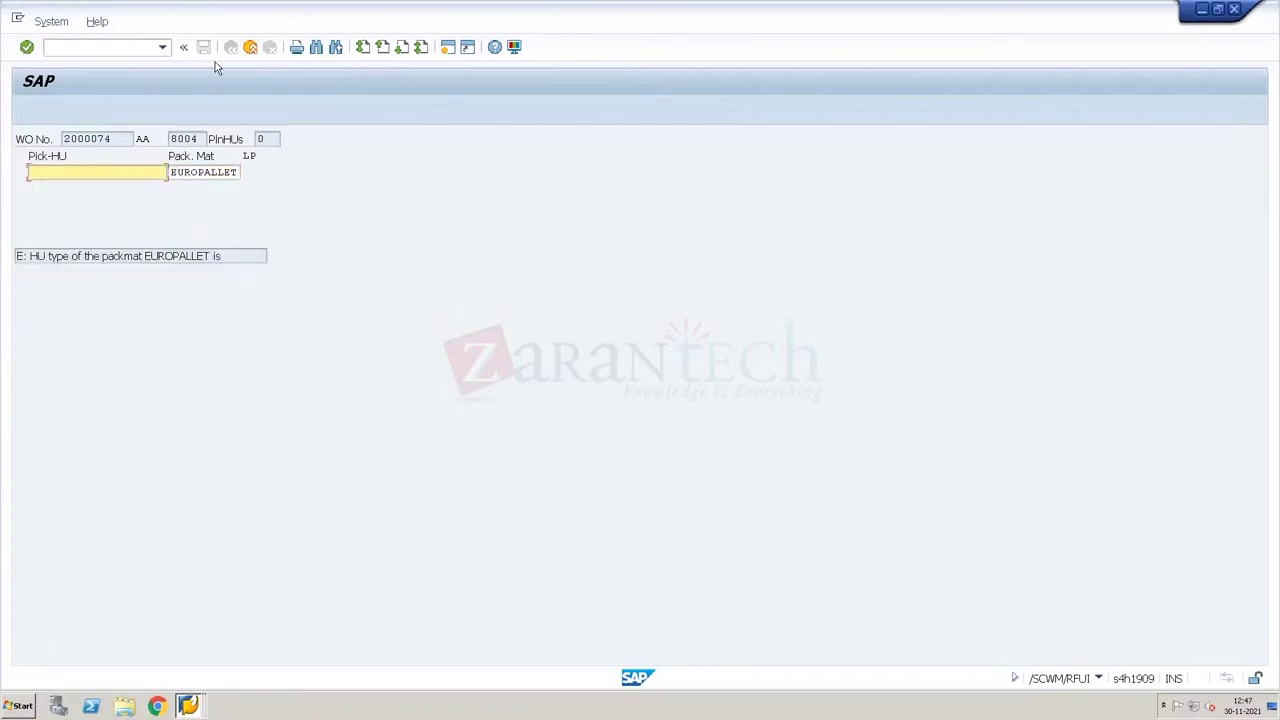
pyautogui.press('Return')
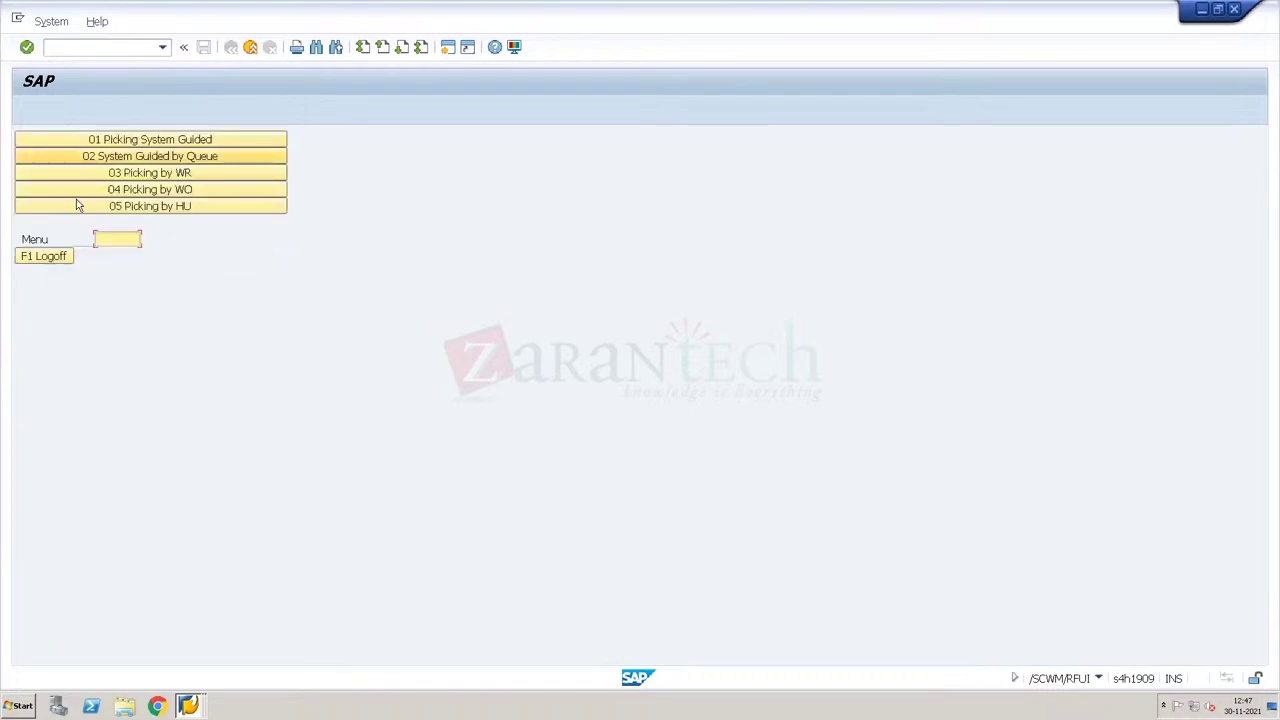
# Step: Log off the RF session to SAP Easy Access and recall transaction /n/scwm/mon
pyautogui.click(58, 258)
pyautogui.click(55, 259)
pyautogui.click(162, 48)
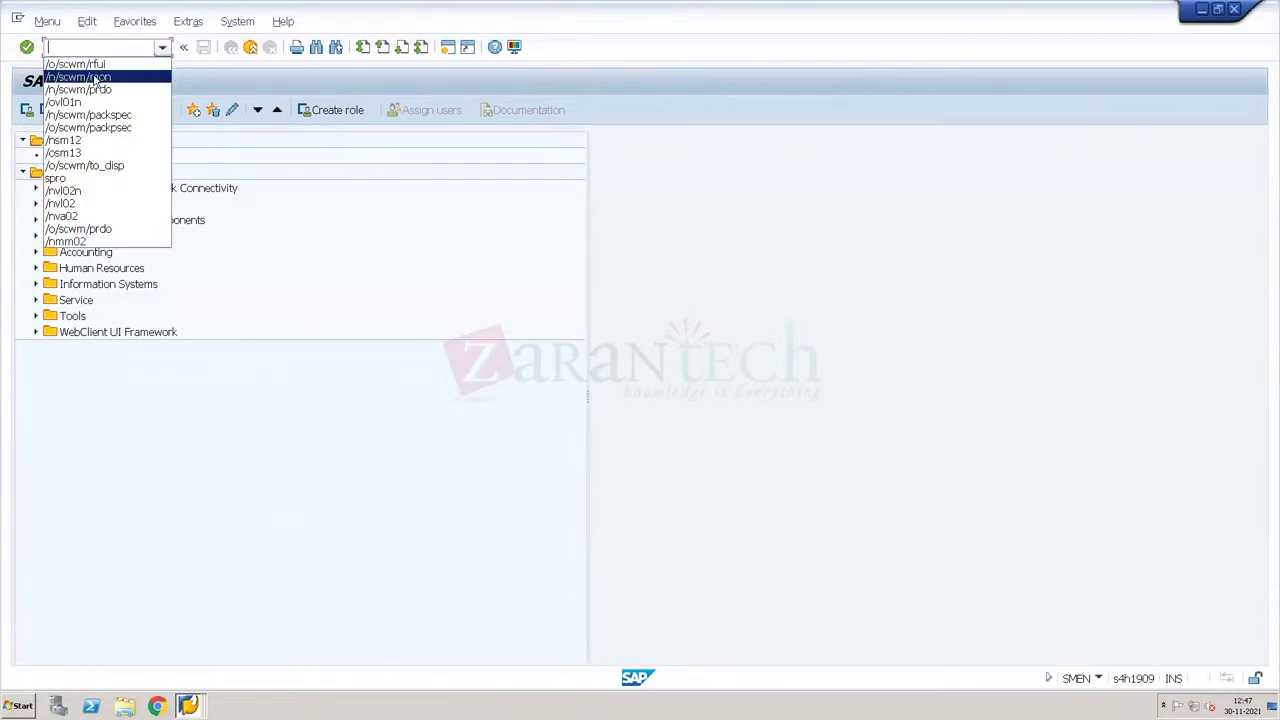
pyautogui.click(100, 77)
# Step: Run transaction /n/scwm/rsrc to list the WH34 resources, e.g. FORKLIFT1 type FT05, group INBR
pyautogui.click(133, 46)
pyautogui.press('BackSpace')
pyautogui.press('BackSpace')
pyautogui.press('BackSpace')
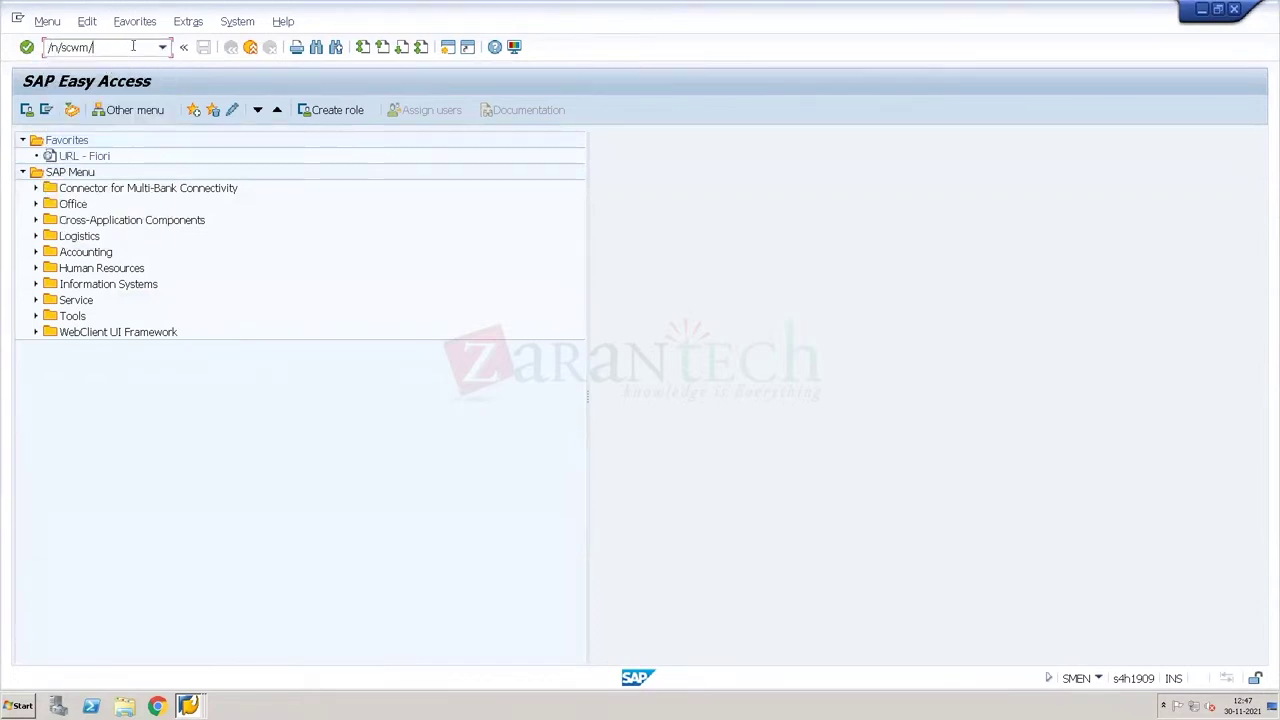
pyautogui.write('rsrc')
pyautogui.press('Return')
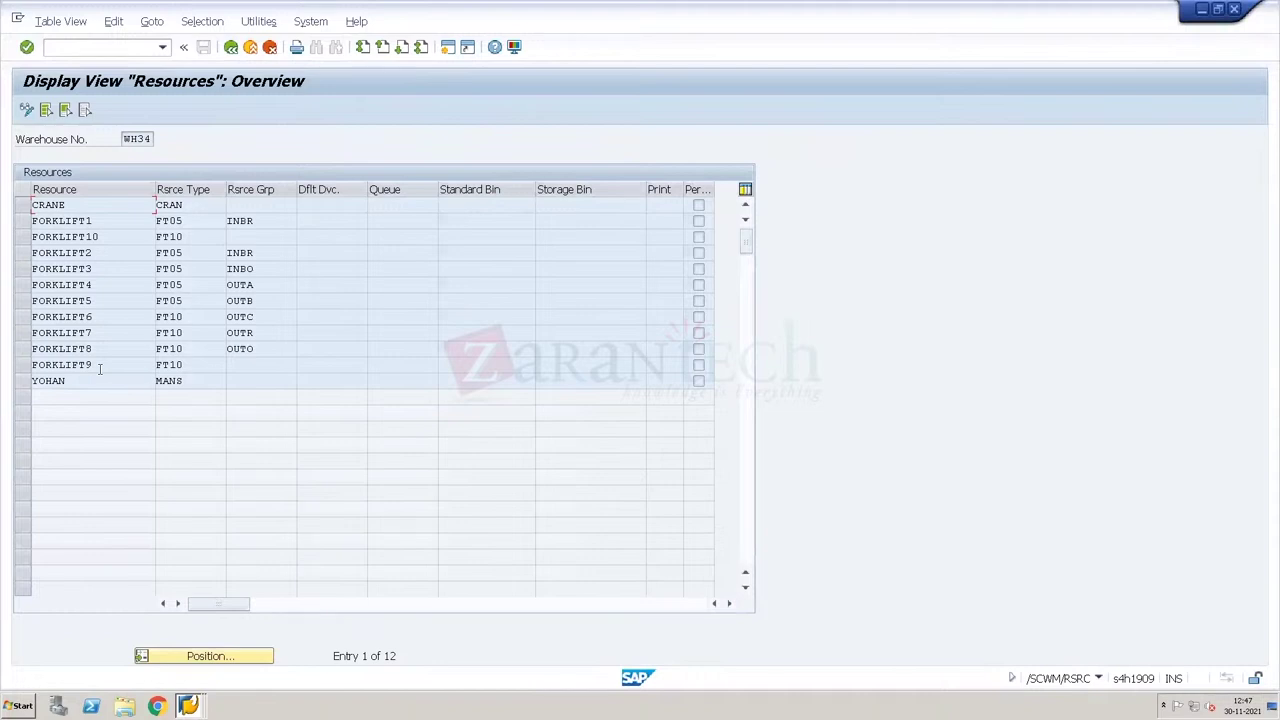
# Step: Review the resource list, then enter transaction /n/scwm/rful
pyautogui.moveTo(99, 368); pyautogui.dragTo(65, 368)
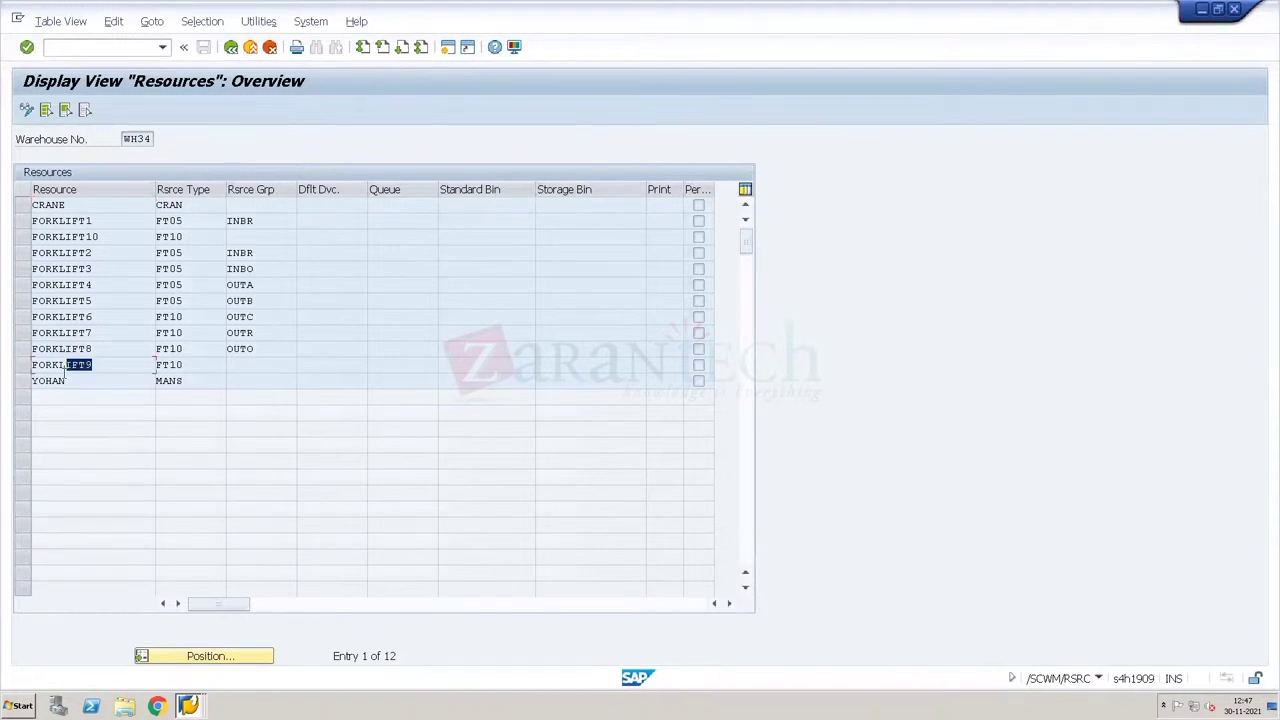
pyautogui.click(127, 347)
pyautogui.write('/n/scwm/rful')
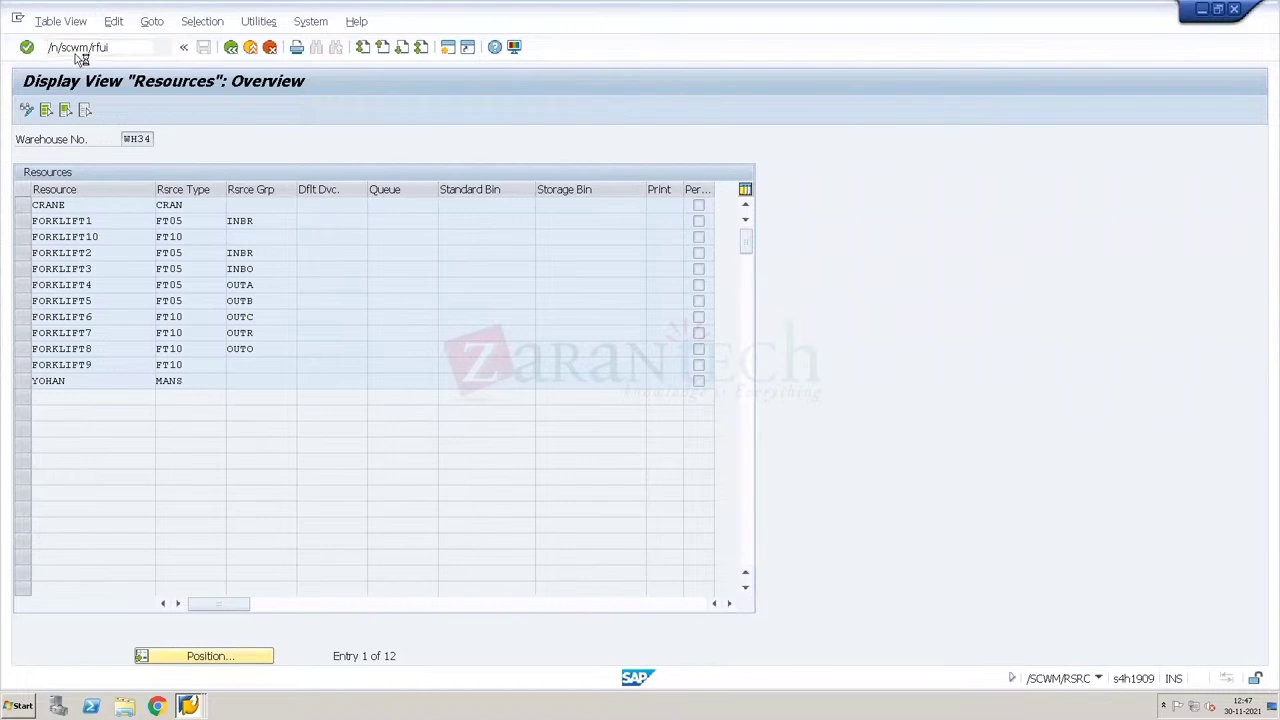
# Step: Log on to the RF framework as FORKLIFT3 with device Ye00
pyautogui.press('Return')
pyautogui.write('Ye00')
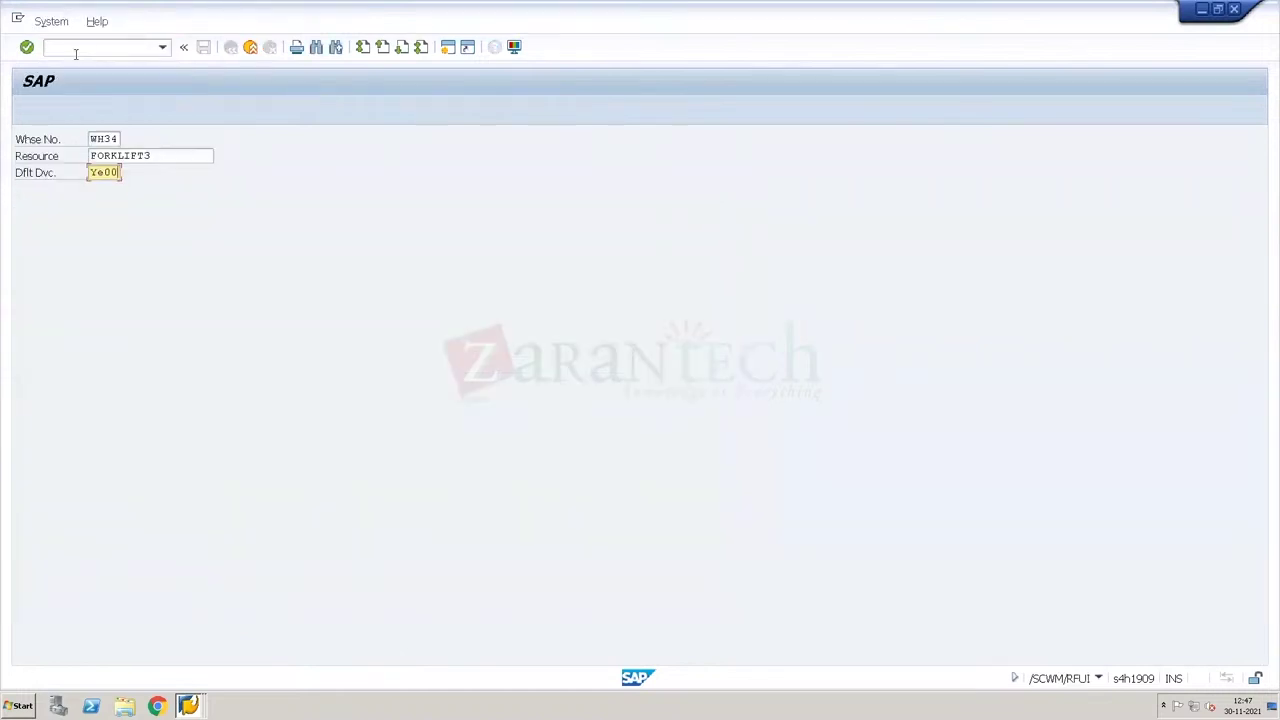
pyautogui.click(166, 154)
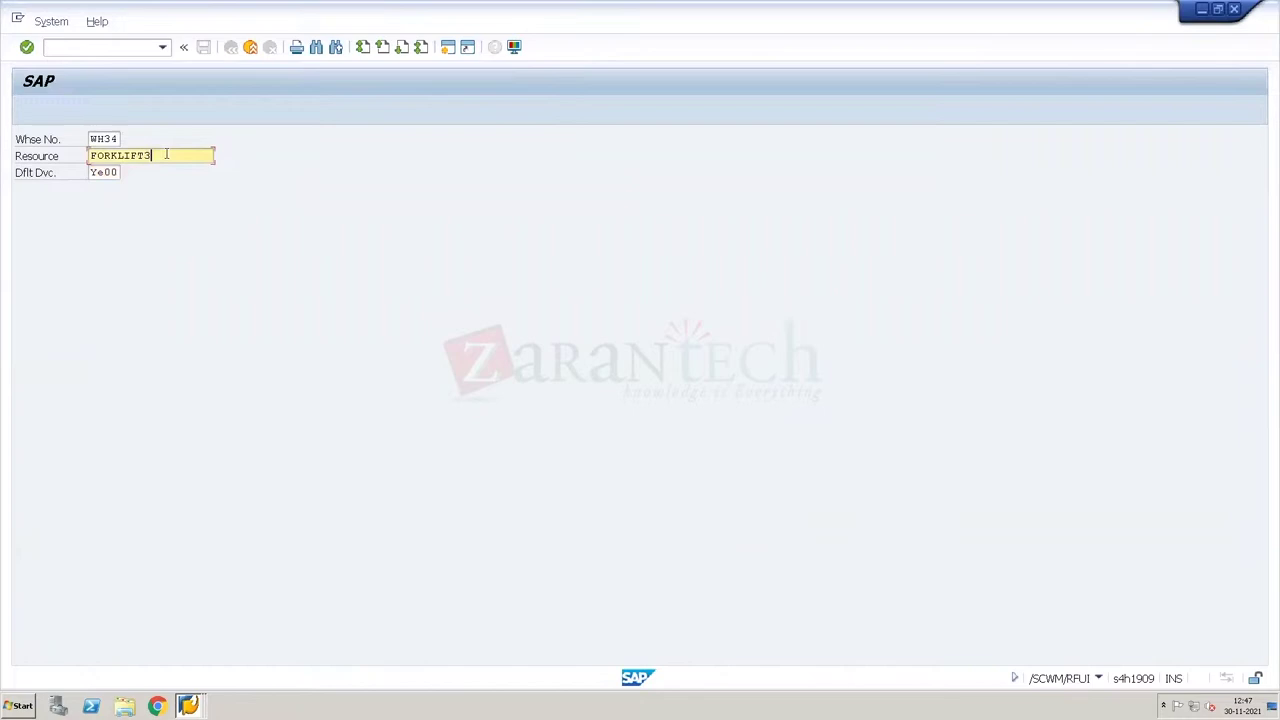
pyautogui.press('Return')
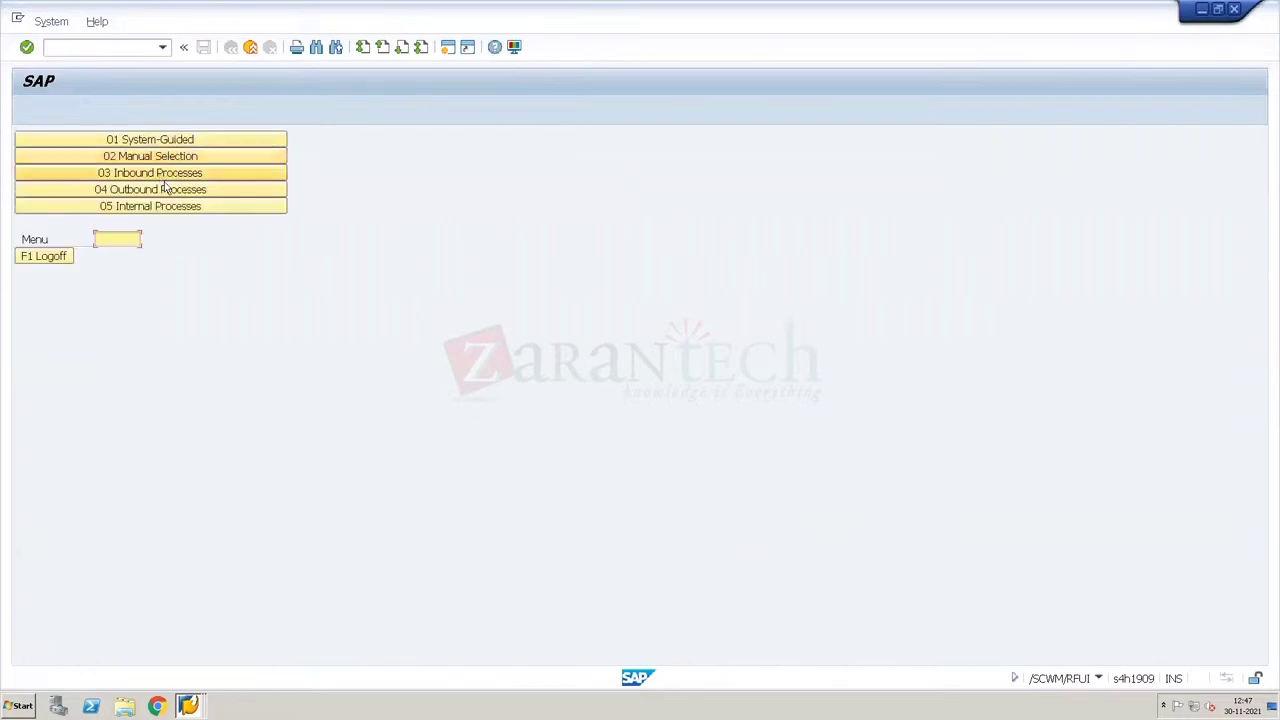
# Step: Open Outbound > Picking > Picking by WO for warehouse order 2000074
pyautogui.click(163, 189)
pyautogui.click(150, 143)
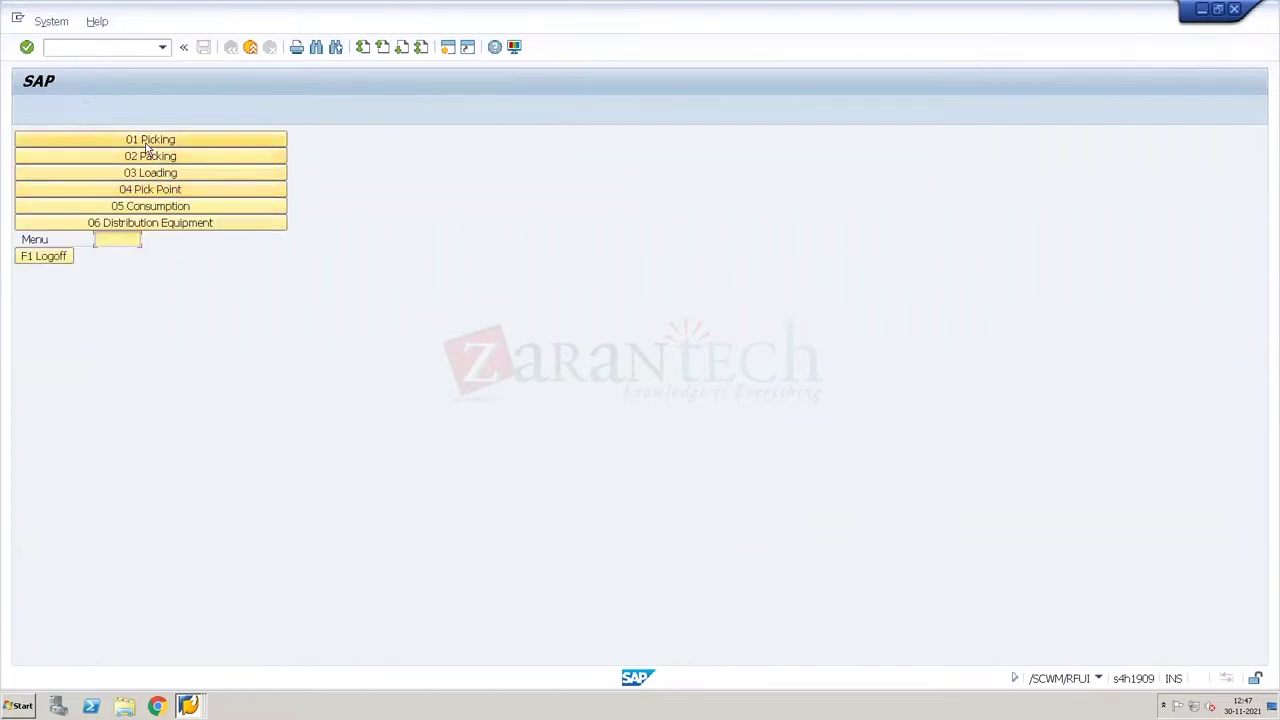
pyautogui.click(187, 192)
pyautogui.write('2')
pyautogui.press('Down')
pyautogui.press('Return')
pyautogui.press('Return')
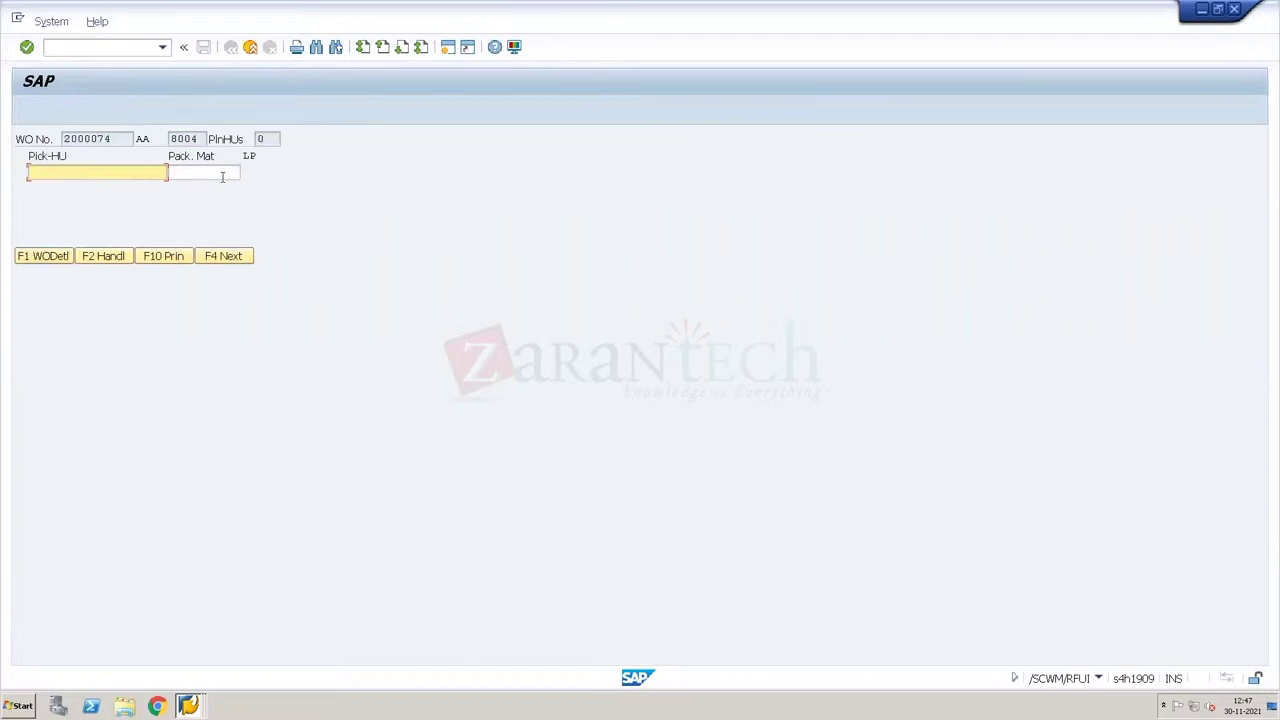
# Step: Create a pick HU for WO 2000074 with packaging material EUROPALLET
pyautogui.click(222, 175)
pyautogui.write('e')
pyautogui.press('Down')
pyautogui.press('Return')
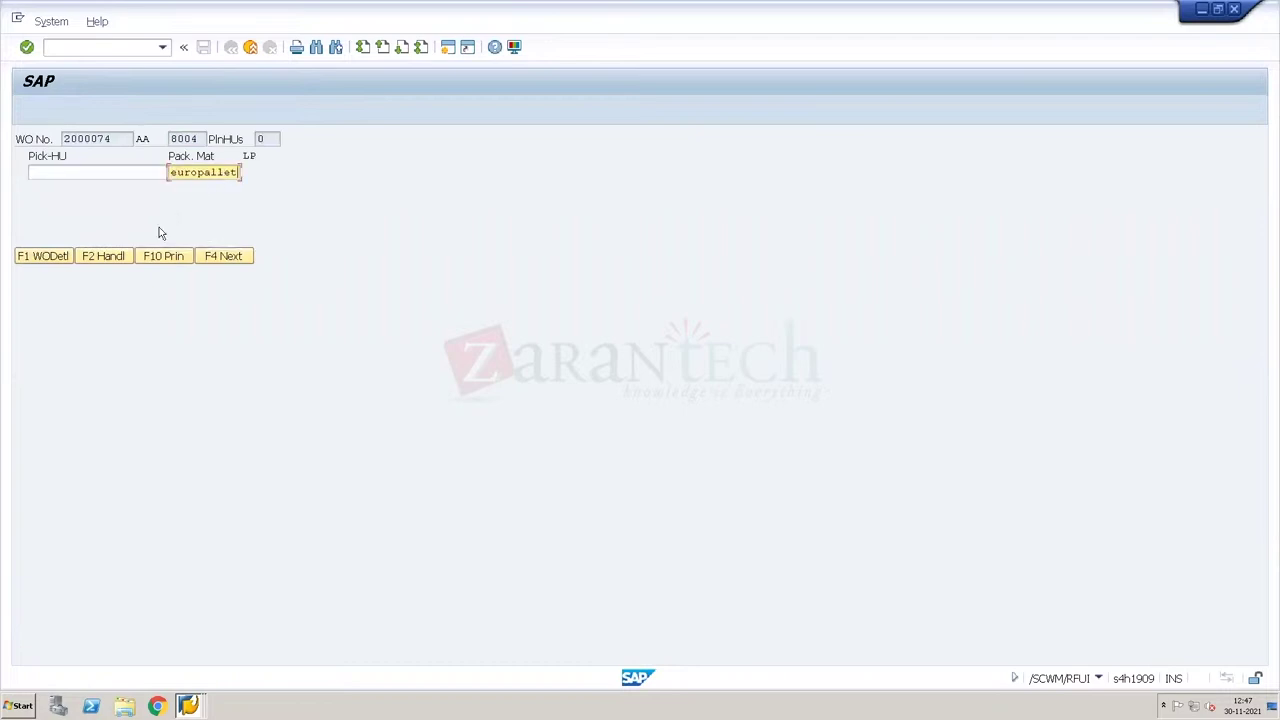
pyautogui.click(114, 257)
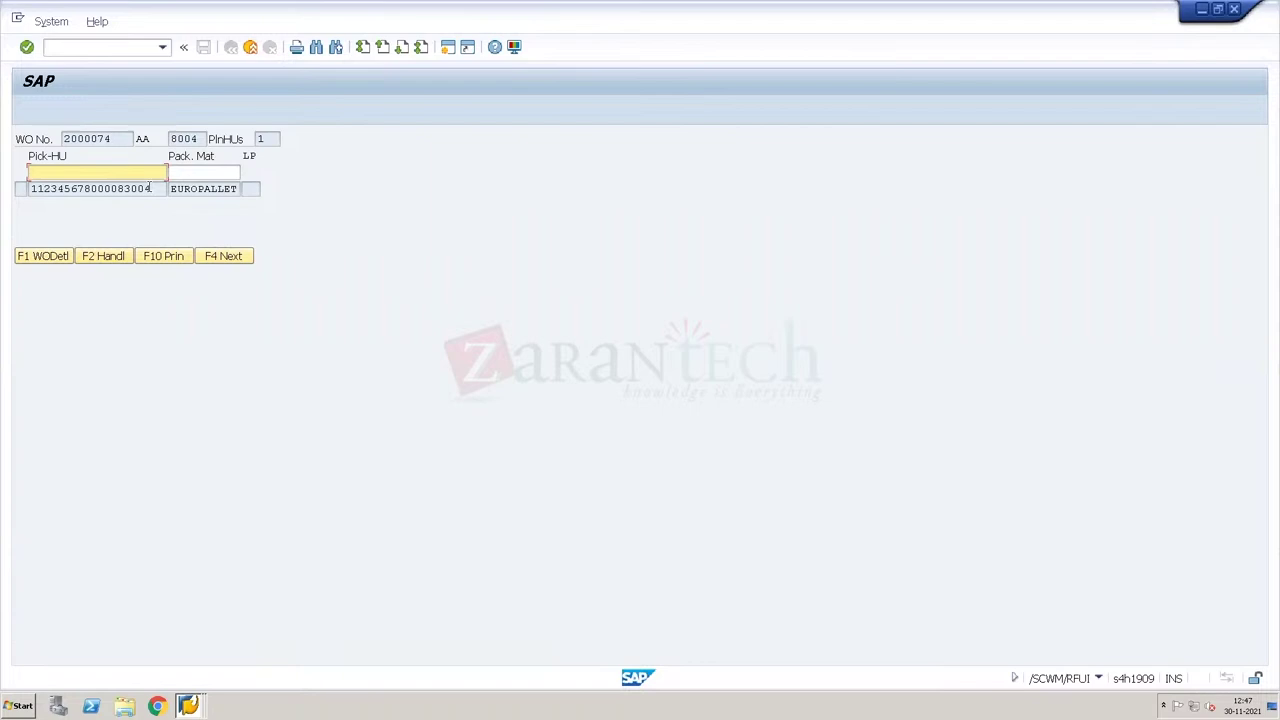
pyautogui.click(150, 188)
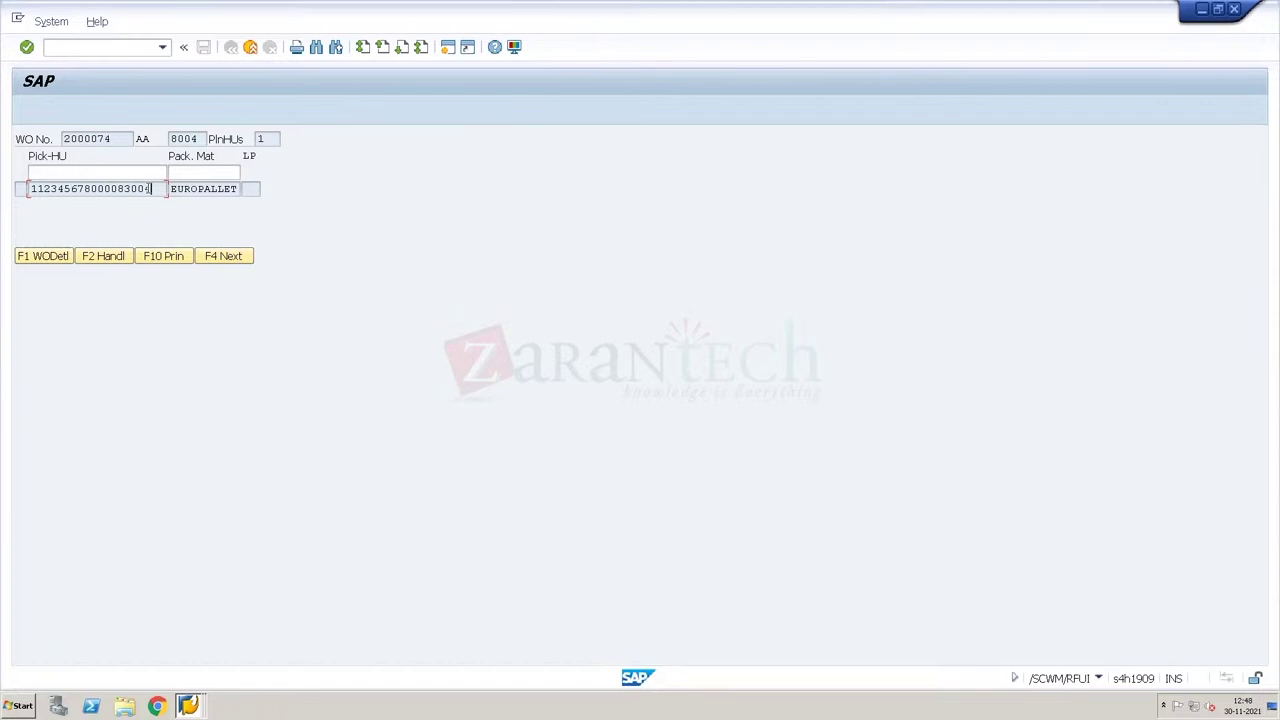
pyautogui.click(182, 190)
pyautogui.click(234, 256)
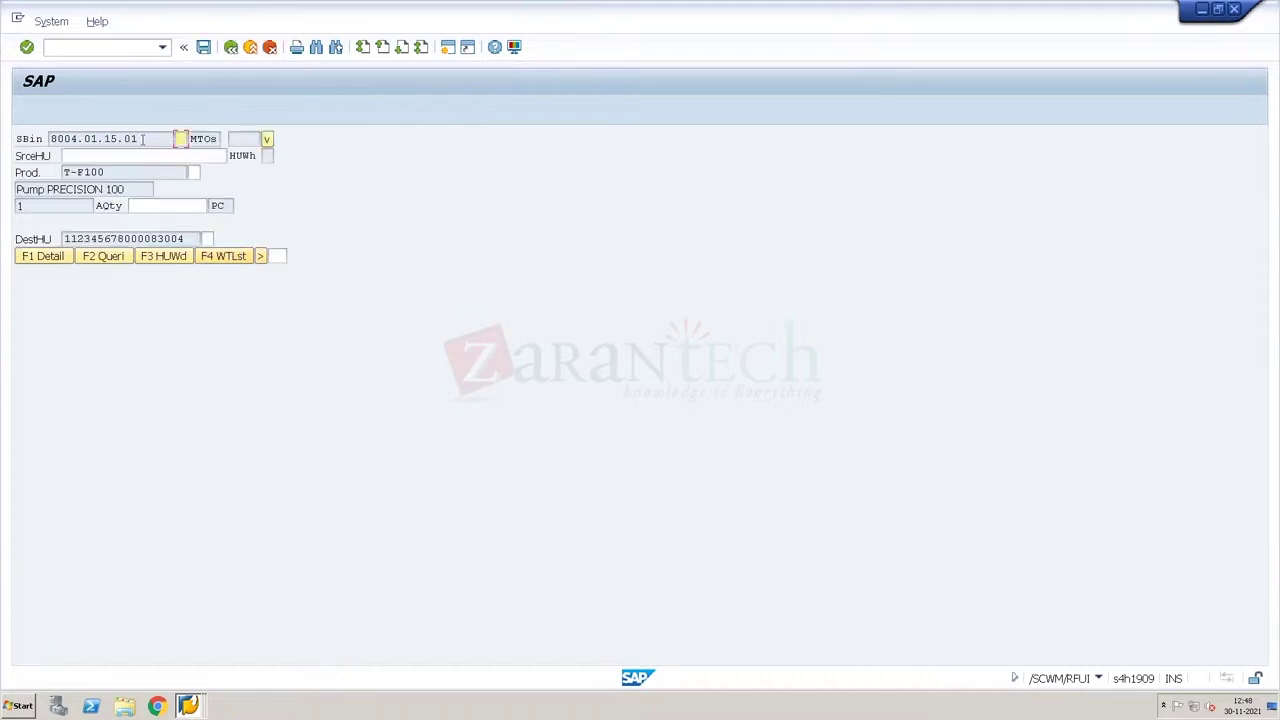
# Step: Copy source bin 8004.01.15.01 from the RF screen and switch to the WH34 Warehouse Management Monitor
pyautogui.moveTo(141, 139); pyautogui.dragTo(57, 139)
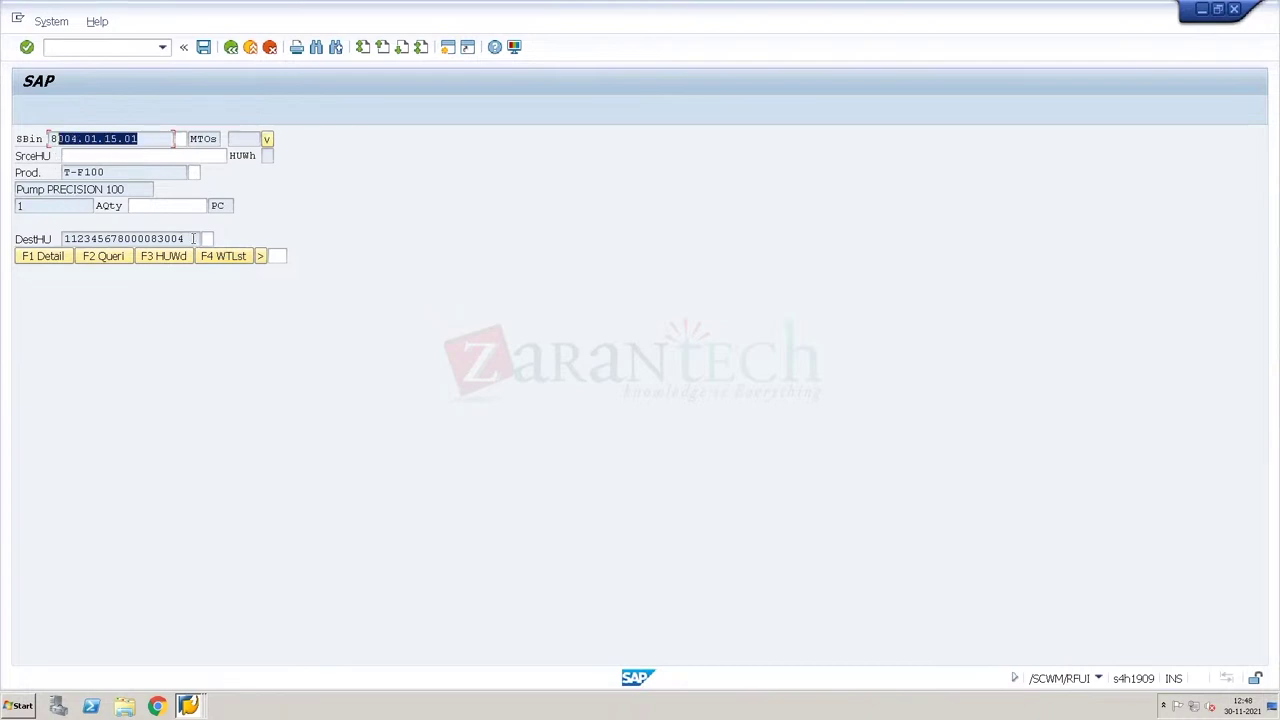
pyautogui.click(193, 238)
pyautogui.moveTo(141, 139); pyautogui.dragTo(40, 139)
pyautogui.hotkey('ctrl', 'c')
pyautogui.click(40, 139)
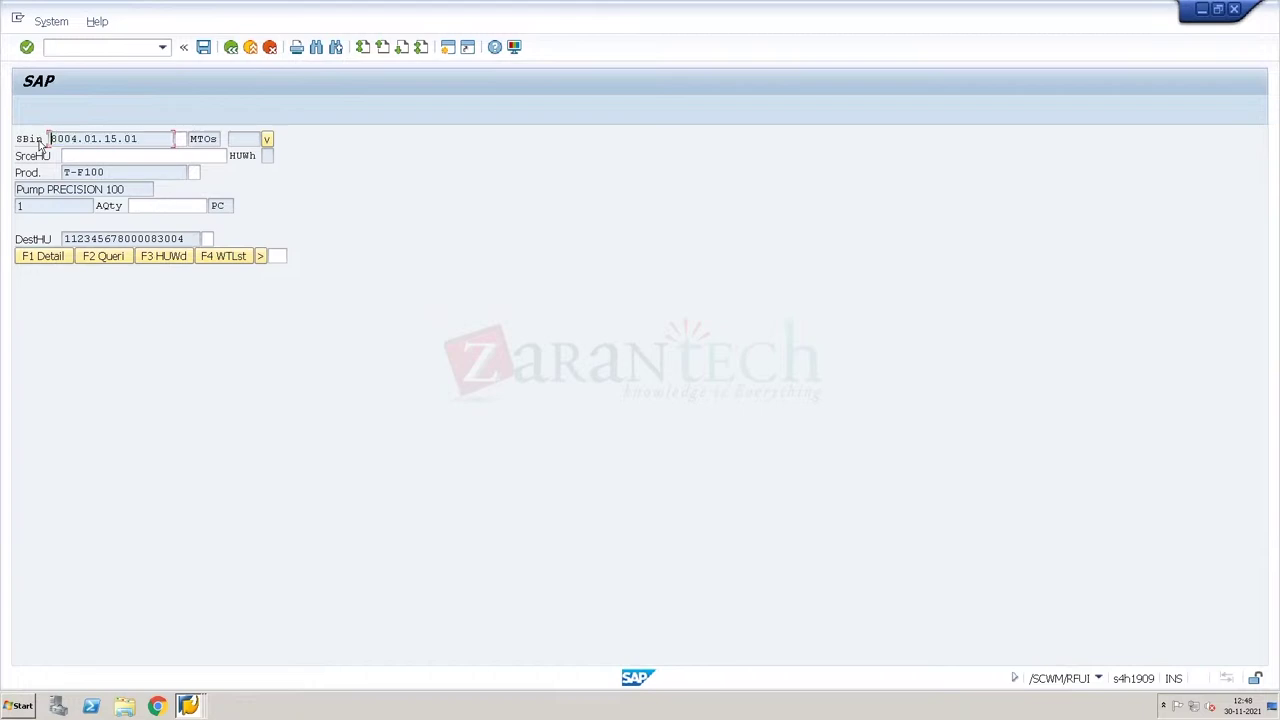
pyautogui.press('Return')
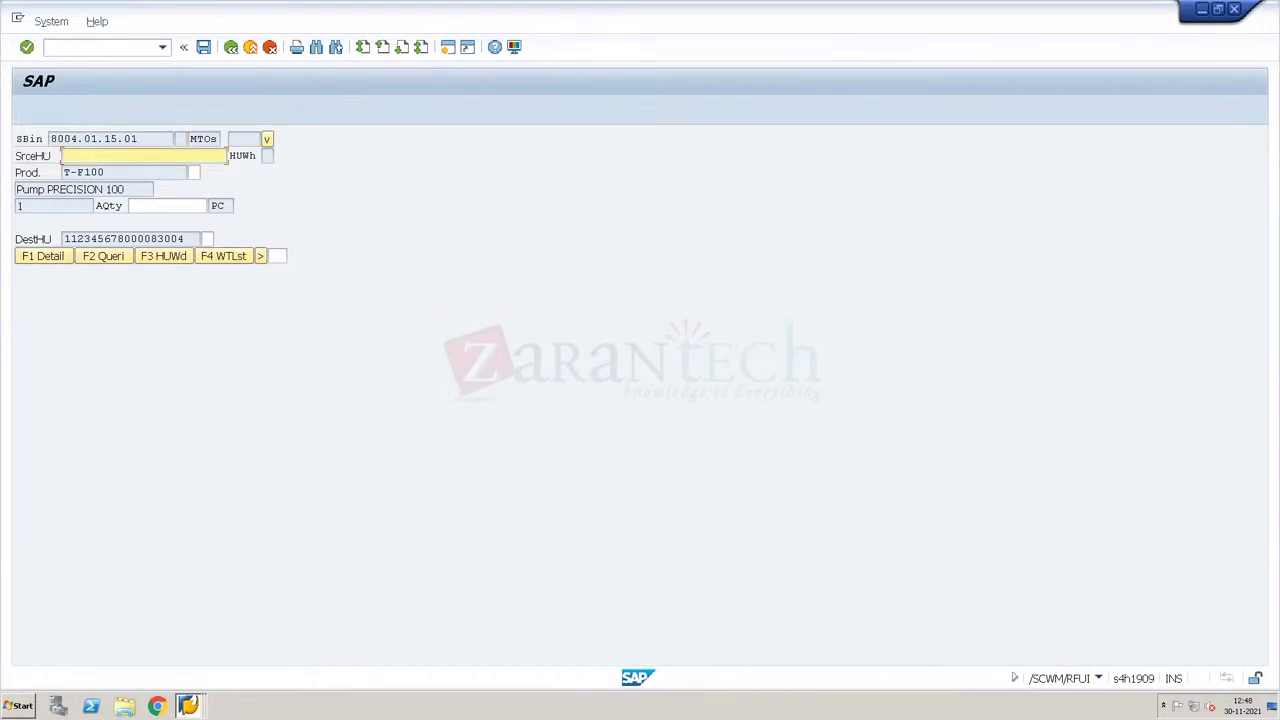
pyautogui.rightClick(188, 705)
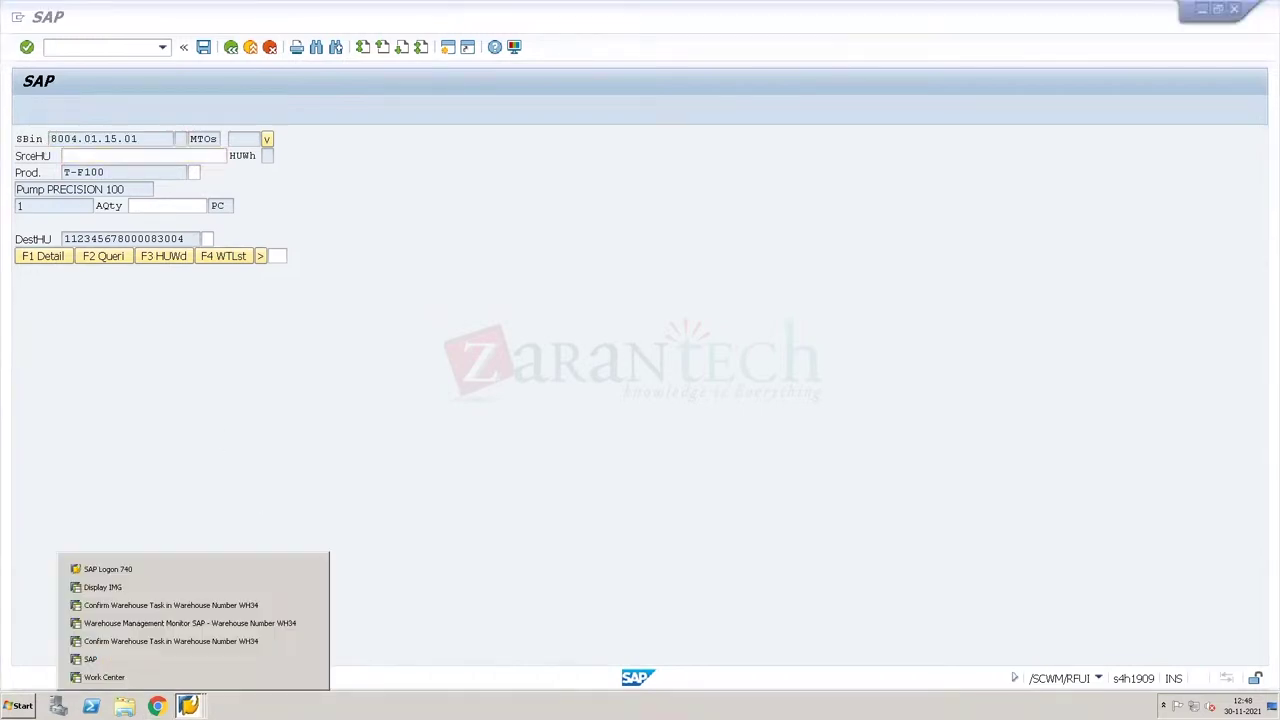
pyautogui.click(159, 625)
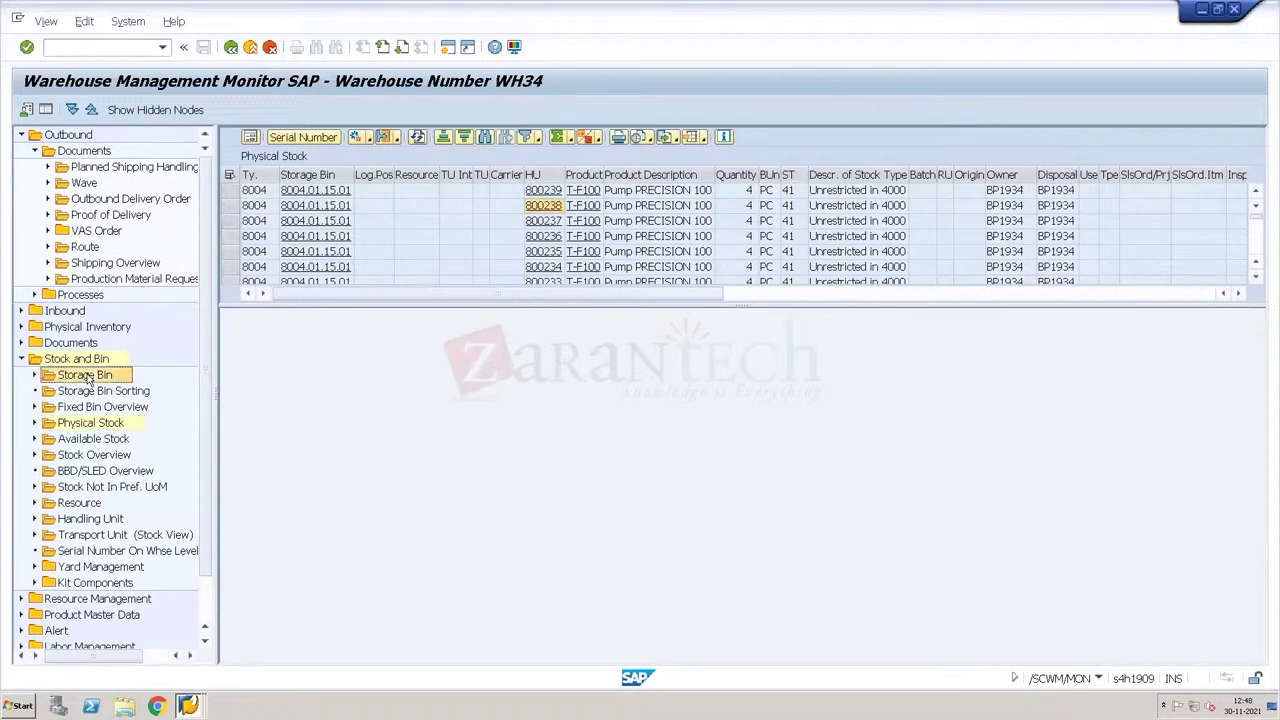
# Step: Show bin 8004.01.15.01 and its physical stock in the monitor, noting HU 800219, then return to RF
pyautogui.doubleClick(88, 376)
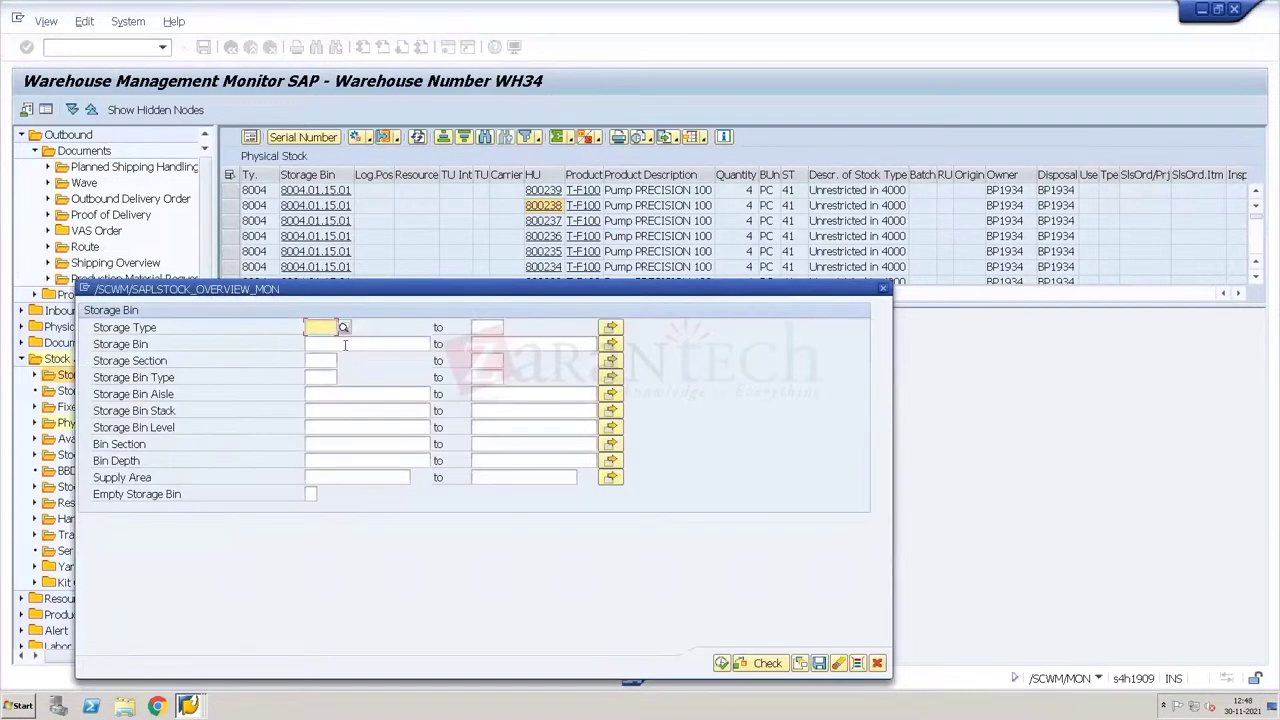
pyautogui.click(344, 345)
pyautogui.hotkey('ctrl', 'v')
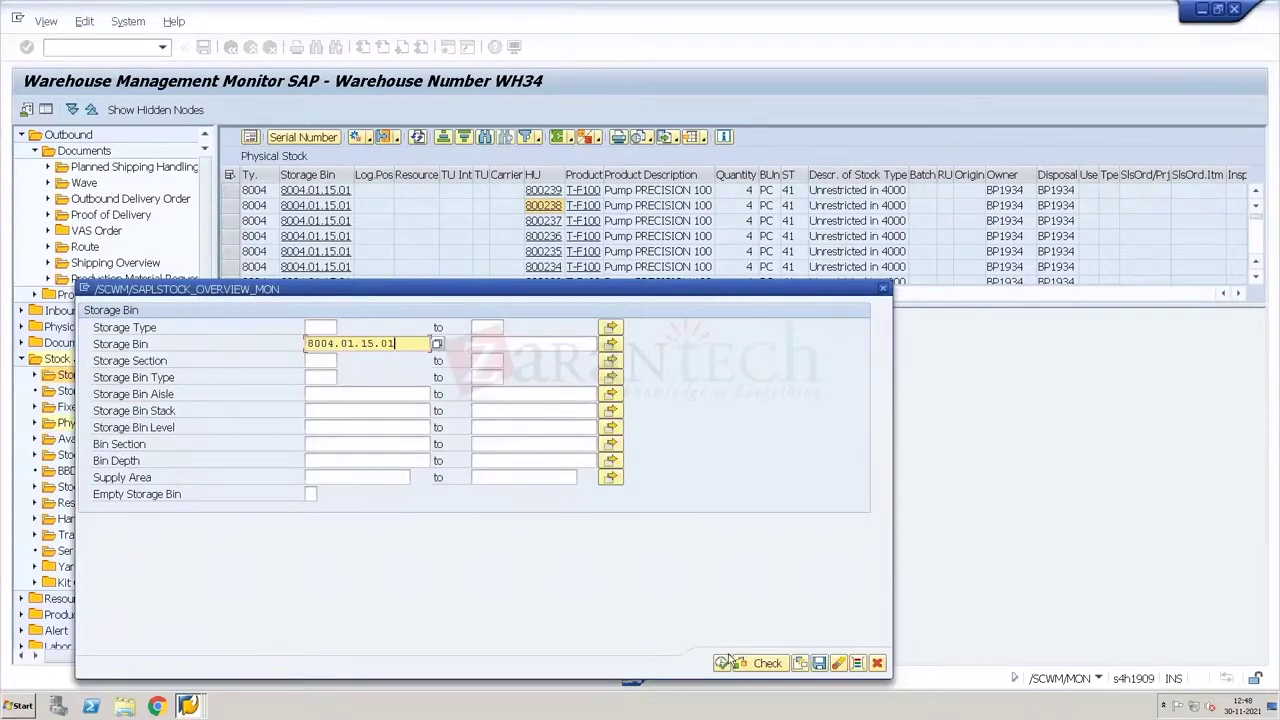
pyautogui.click(723, 663)
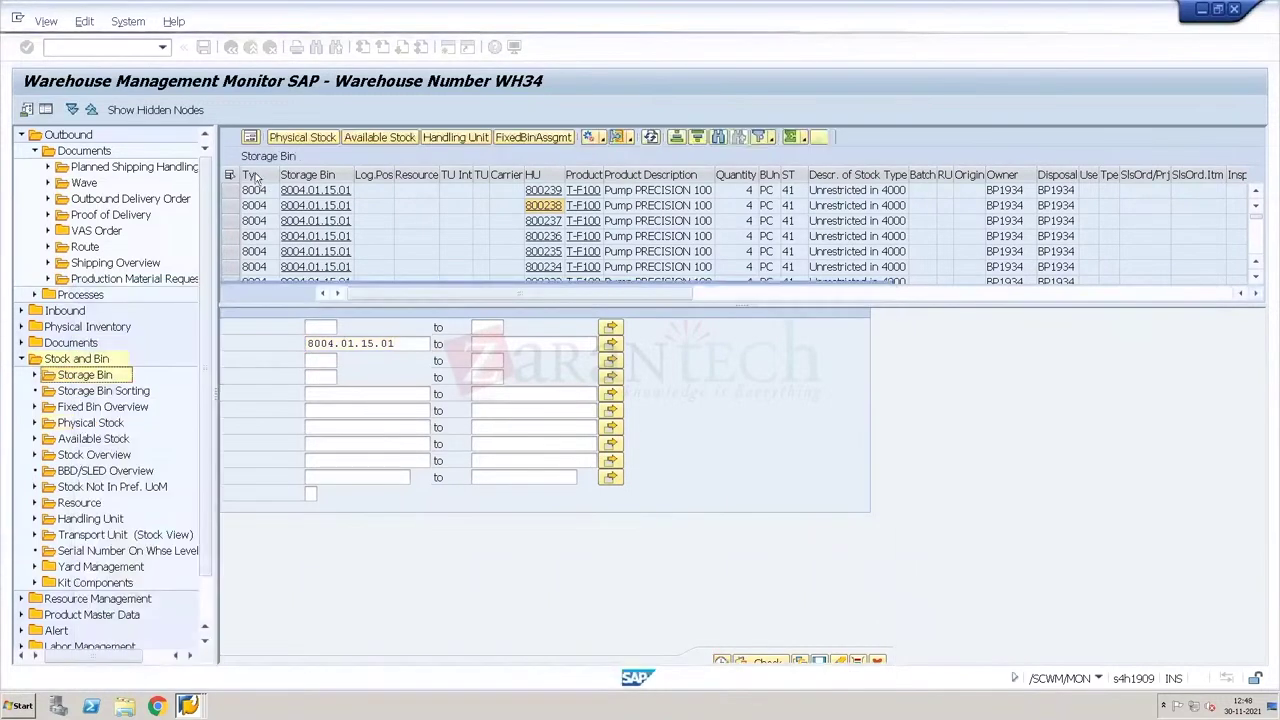
pyautogui.click(302, 138)
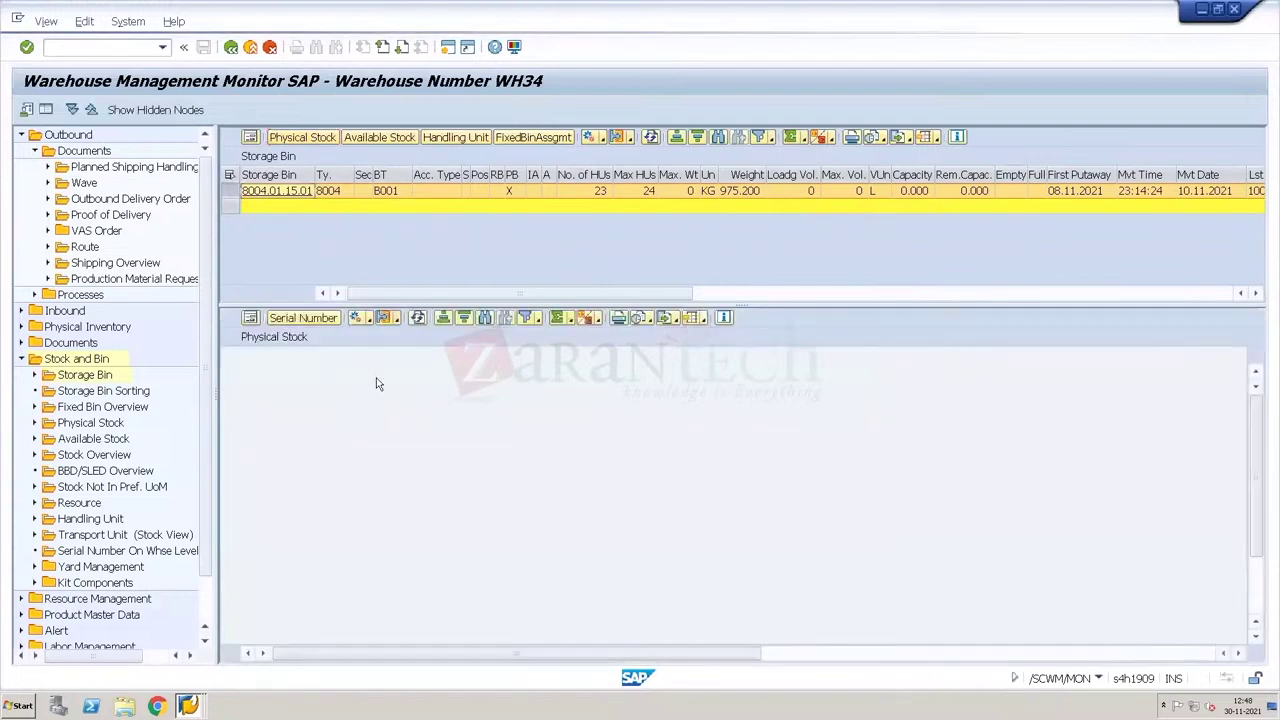
pyautogui.click(518, 416)
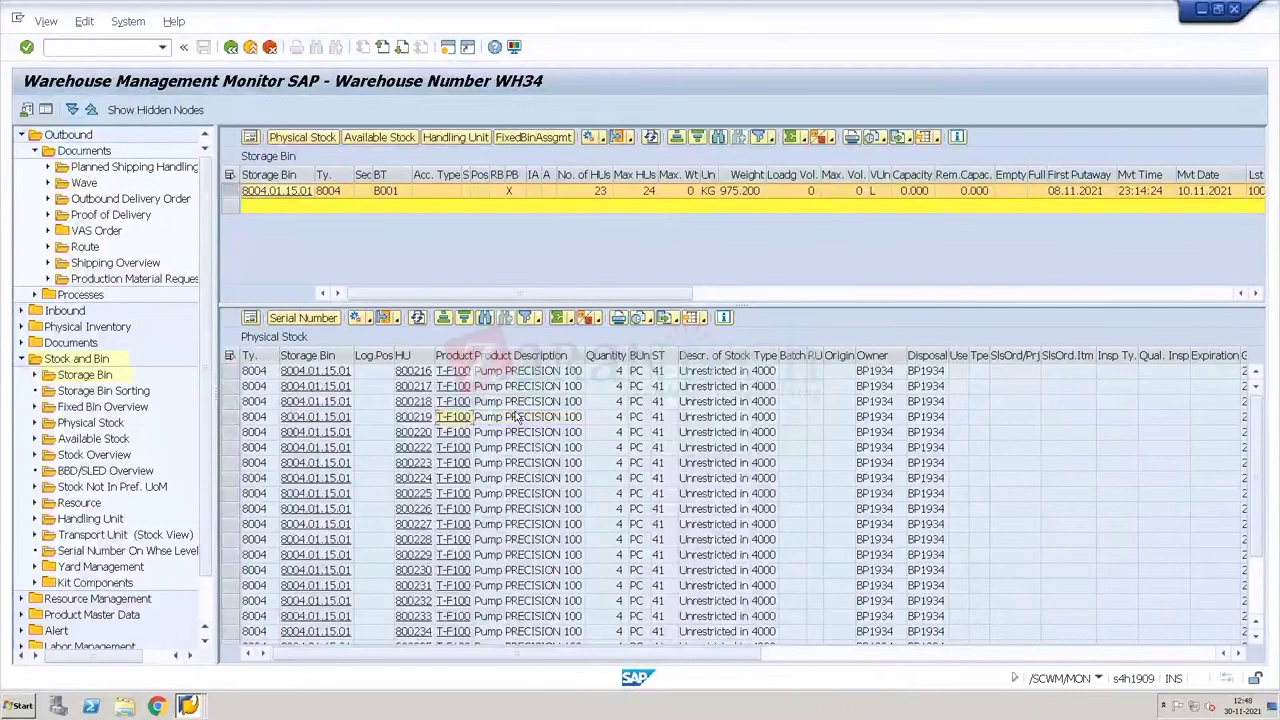
pyautogui.hotkey('alt', 'Tab')
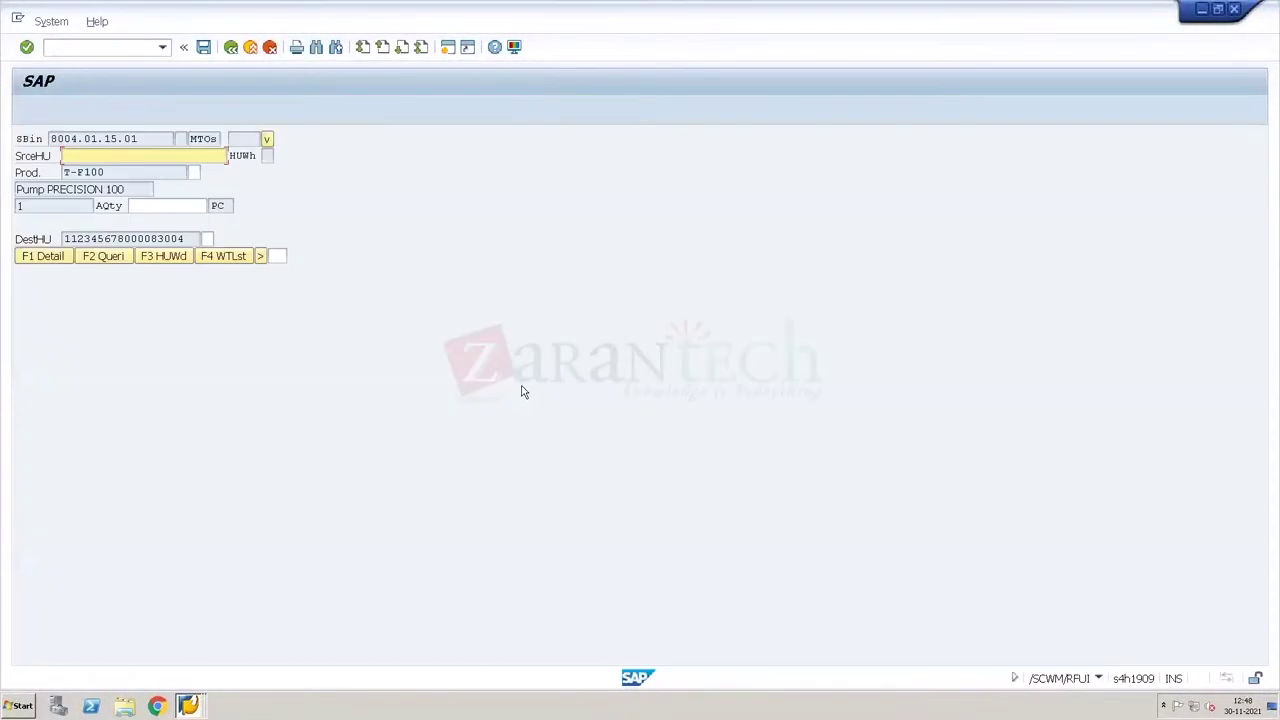
# Step: Enter source HU 800219, product T, quantity 1 and the destination HU to confirm the pick
pyautogui.write('800219')
pyautogui.write('T')
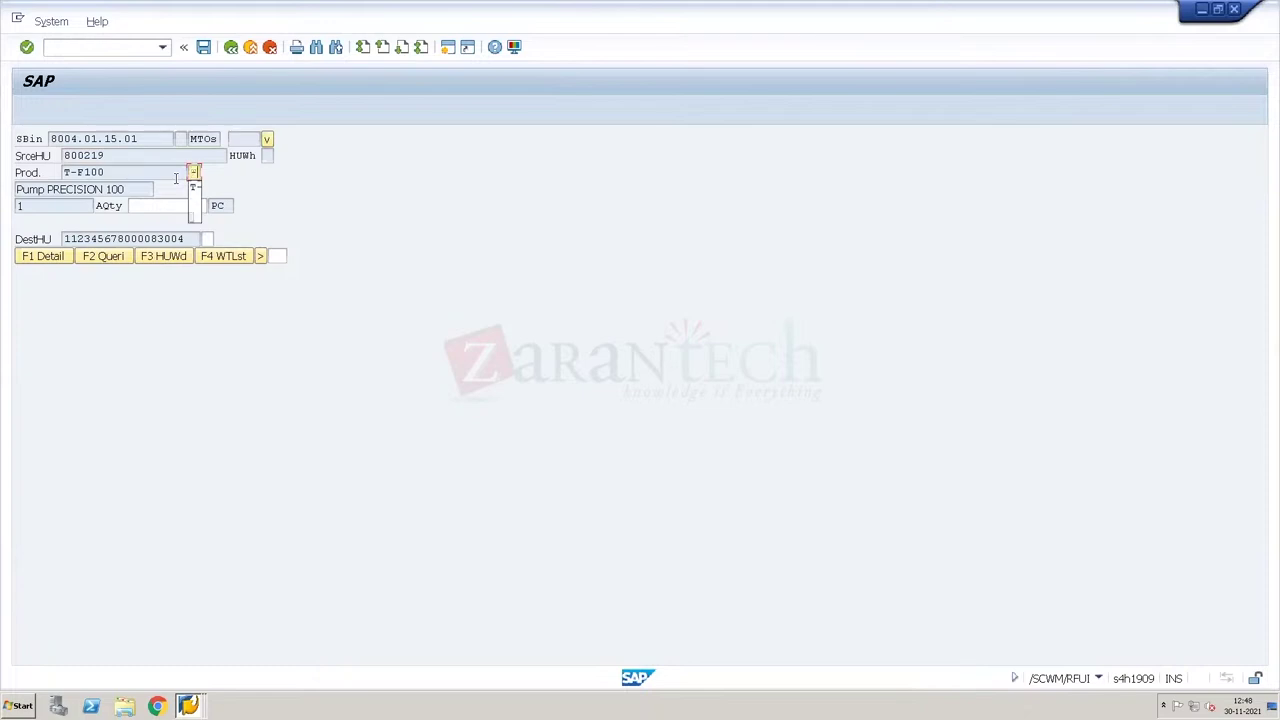
pyautogui.press('Escape')
pyautogui.press('Return')
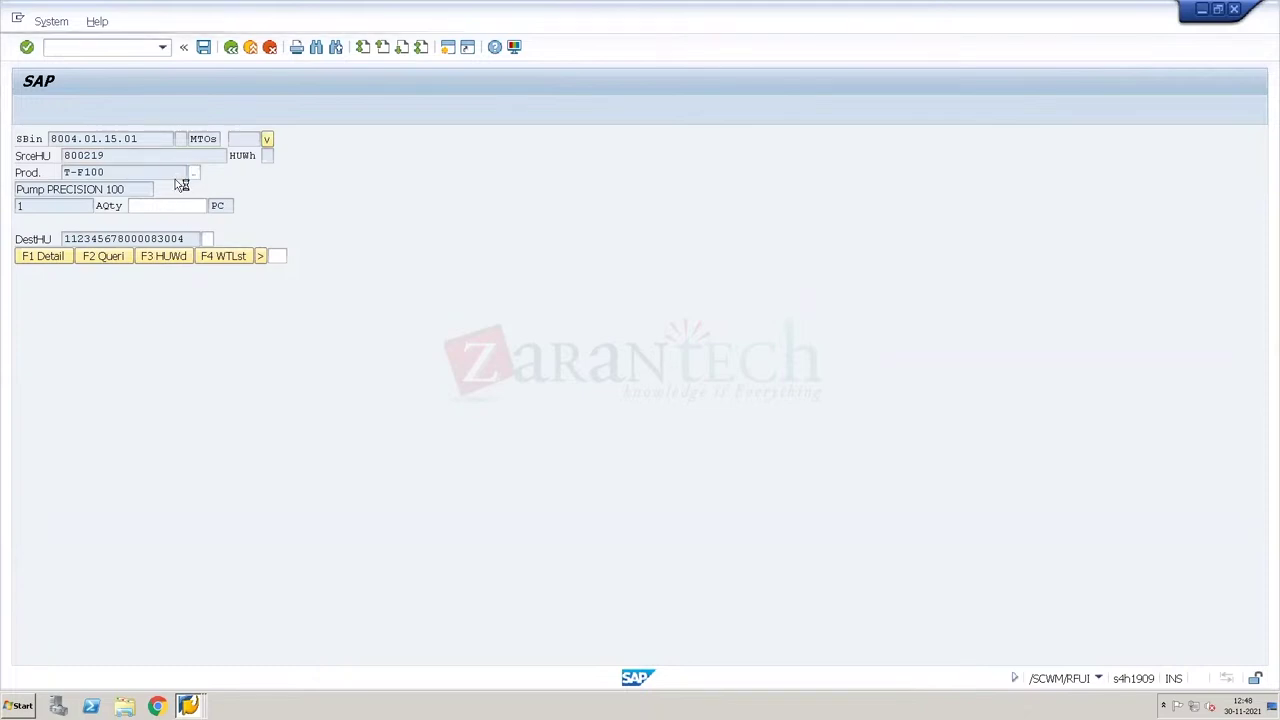
pyautogui.write('T')
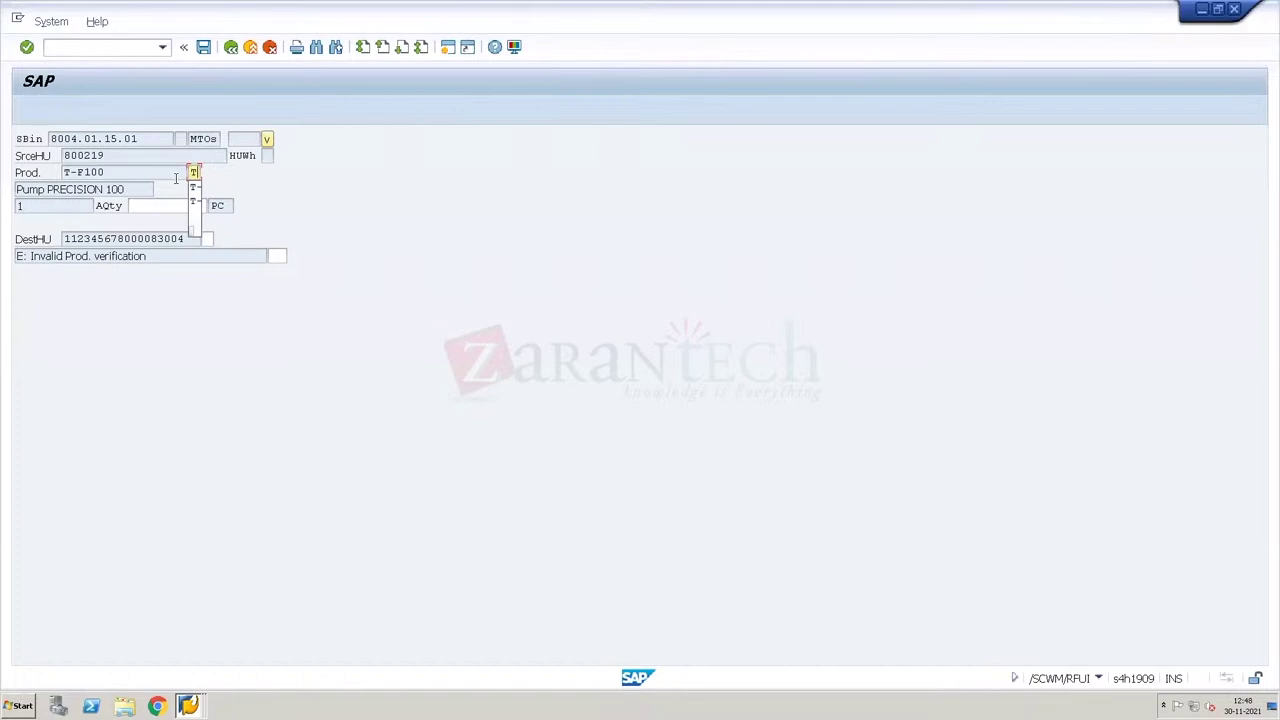
pyautogui.press('Return')
pyautogui.write('1')
pyautogui.press('Return')
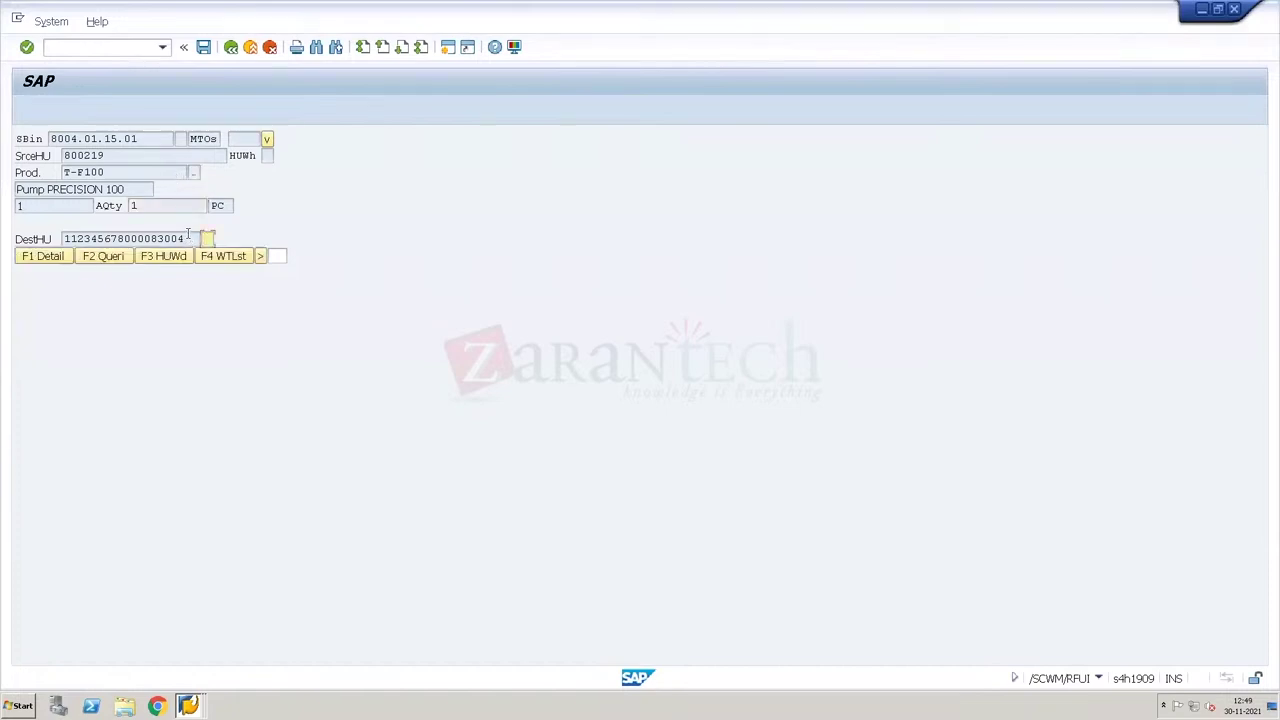
pyautogui.moveTo(185, 232); pyautogui.dragTo(63, 235)
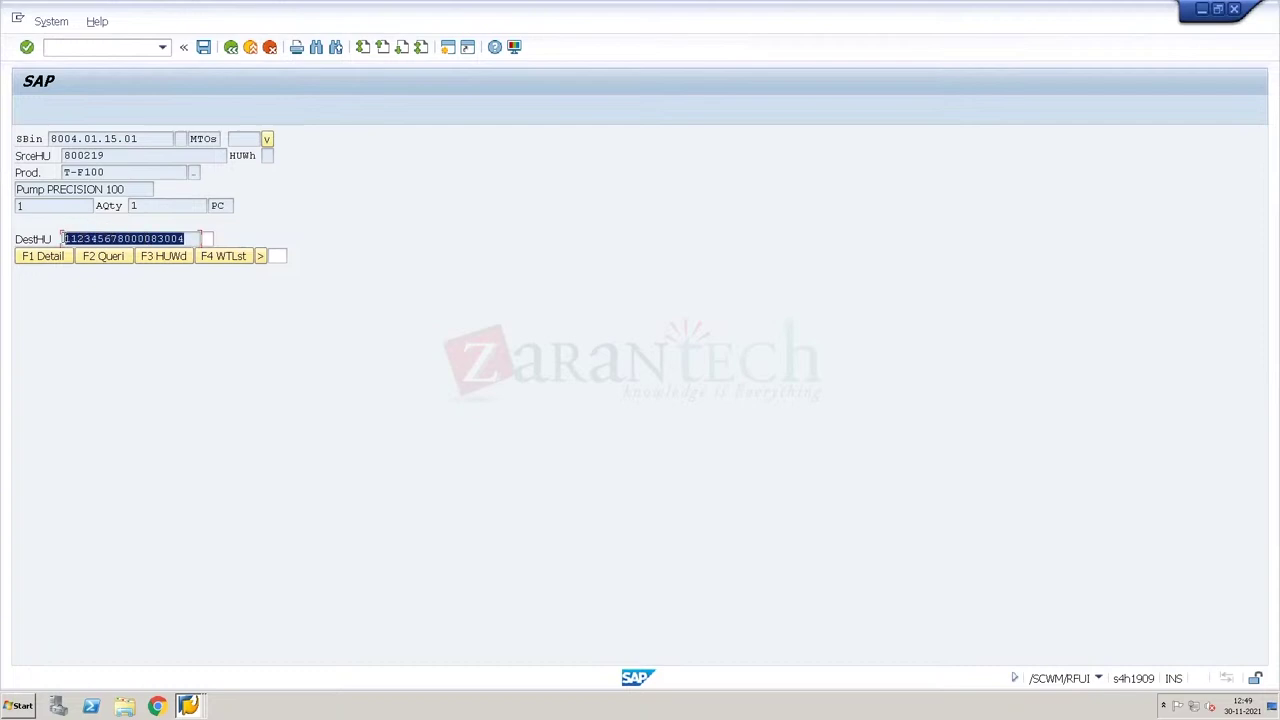
pyautogui.click(62, 238)
pyautogui.press('Return')
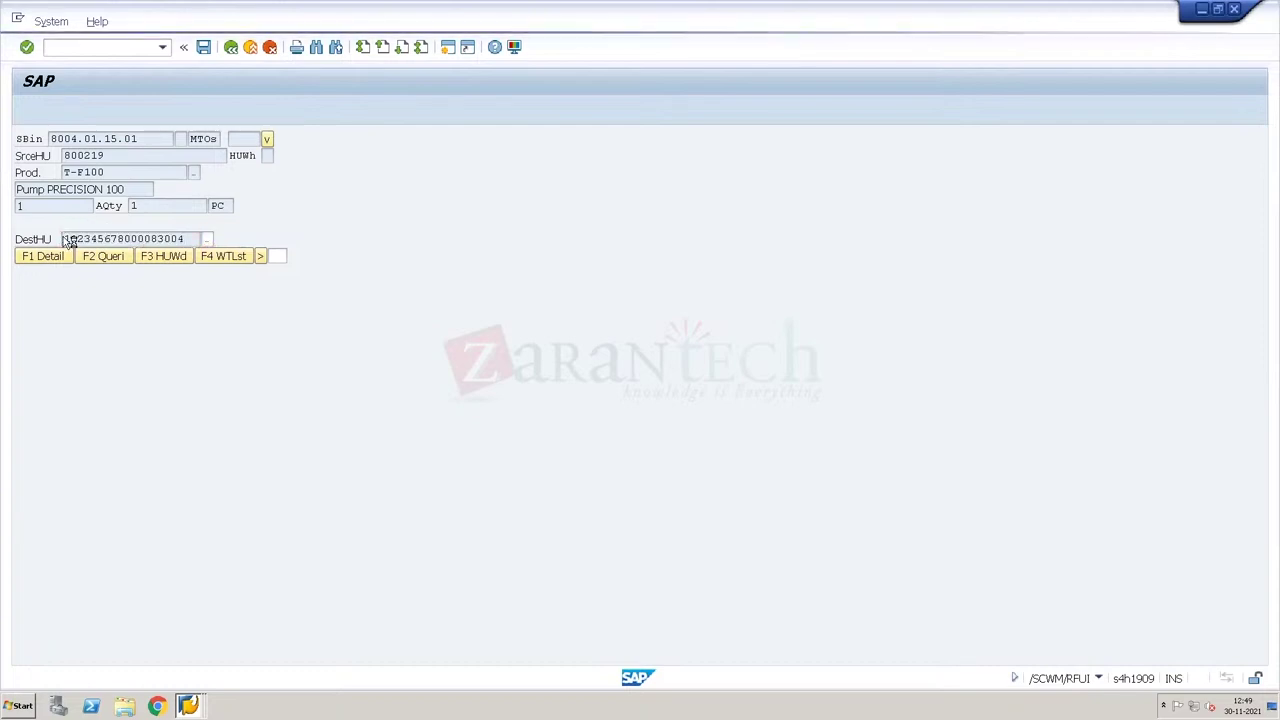
# Step: Re-enter source HU 800219, the source bin, product T-F100 and quantity 1, then select the destination HU
pyautogui.click(148, 154)
pyautogui.write('800219')
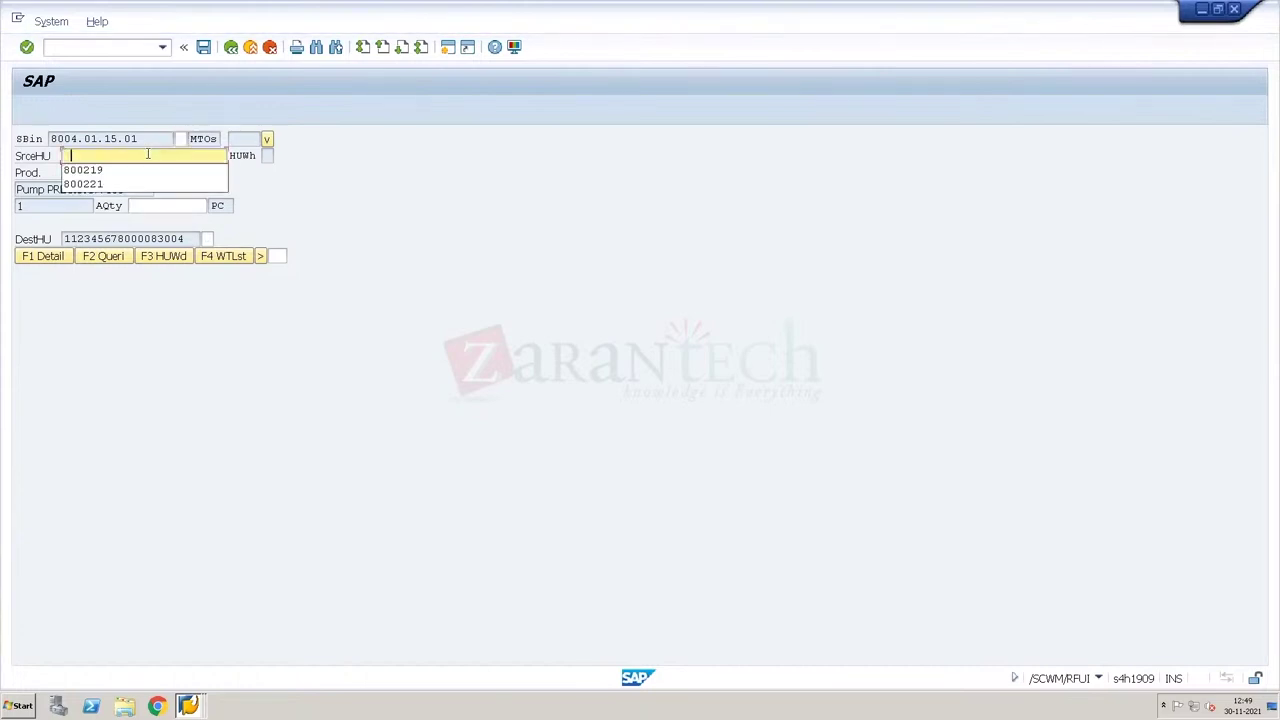
pyautogui.moveTo(156, 140); pyautogui.dragTo(45, 140)
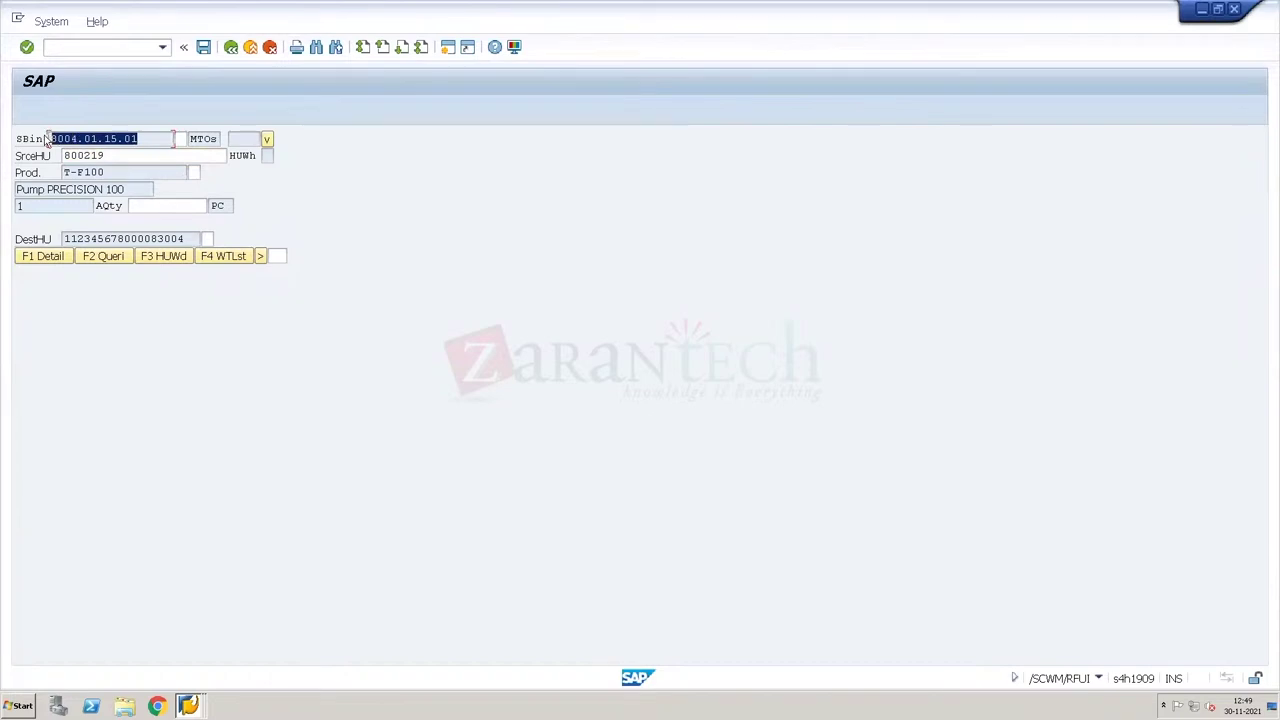
pyautogui.hotkey('ctrl', 'c')
pyautogui.hotkey('ctrl', 'v')
pyautogui.press('Return')
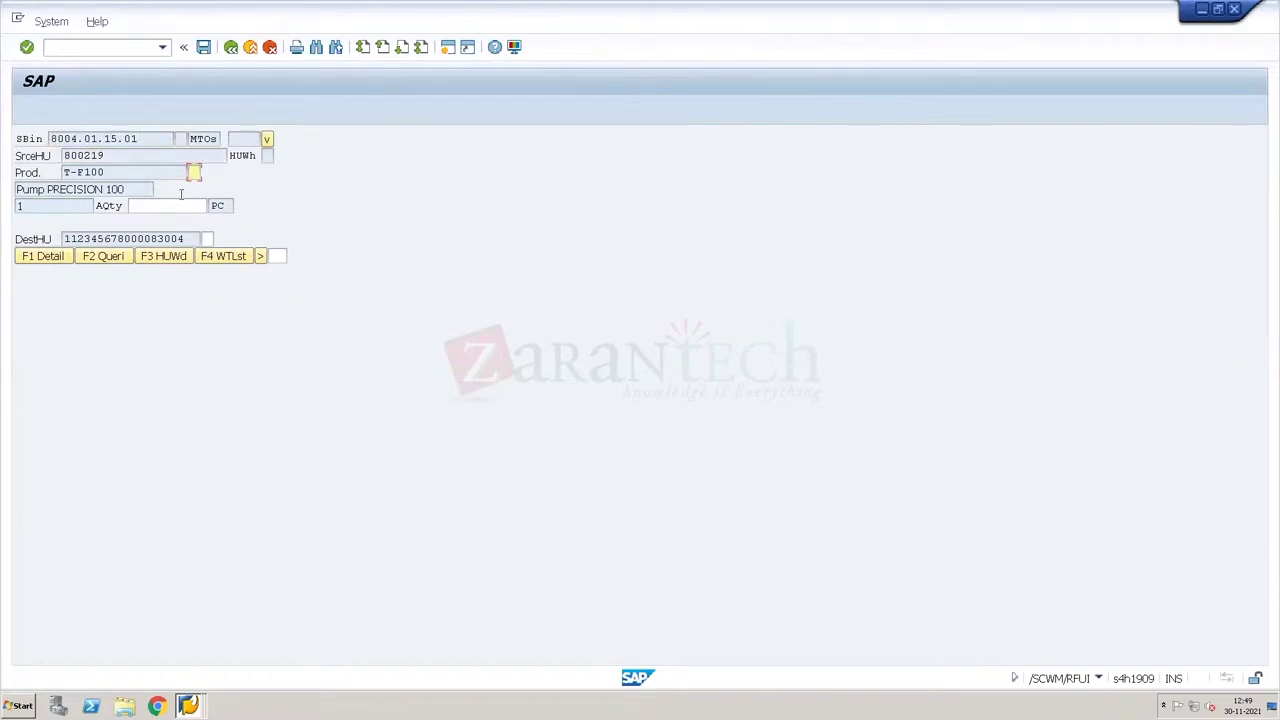
pyautogui.write('T-F100')
pyautogui.press('Return')
pyautogui.write('1')
pyautogui.press('Return')
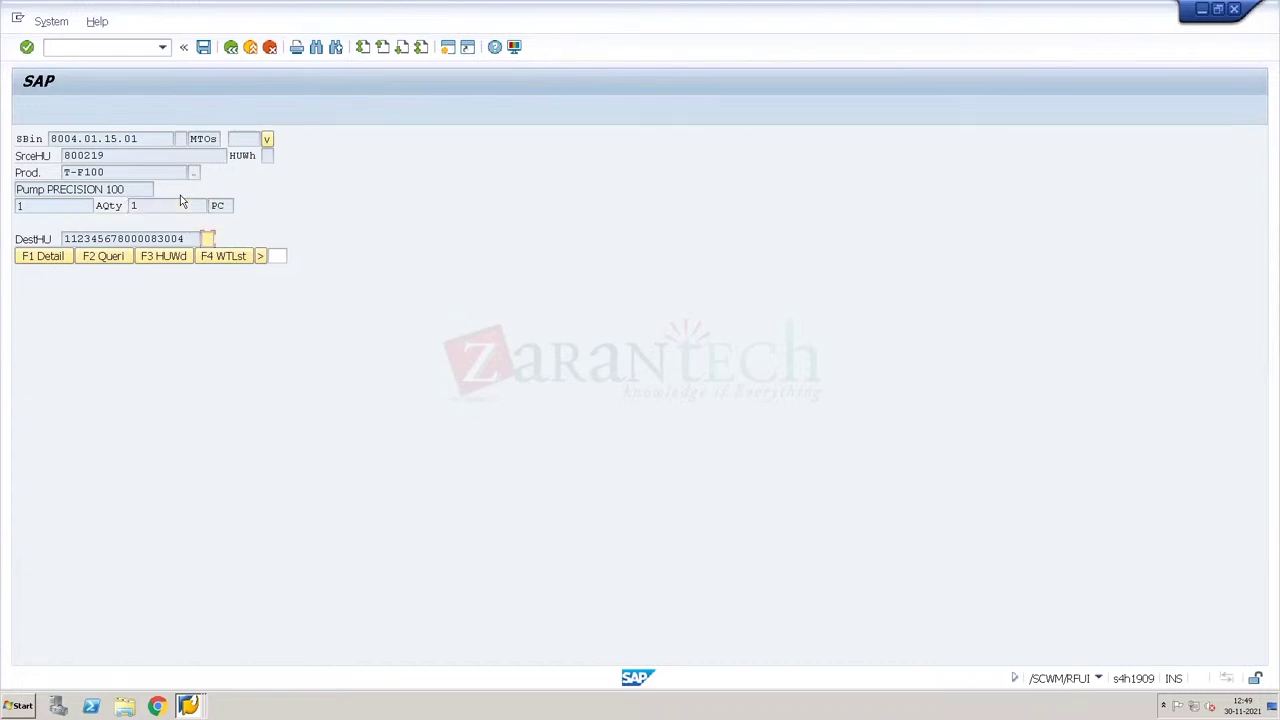
pyautogui.moveTo(188, 238); pyautogui.dragTo(58, 230)
pyautogui.press('Tab')
# Step: Submit the pick and confirm in the refreshed monitor that HU 800219 dropped from 4 to 2 PC
pyautogui.press('Return')
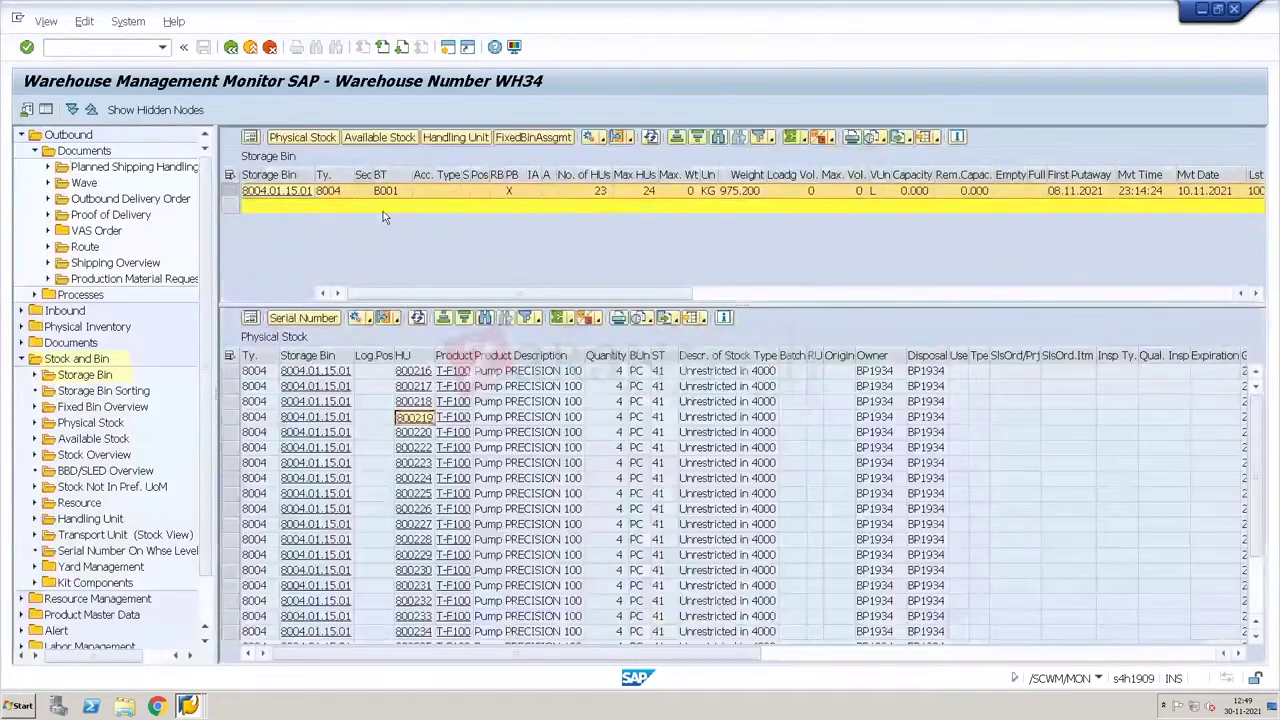
pyautogui.click(231, 417)
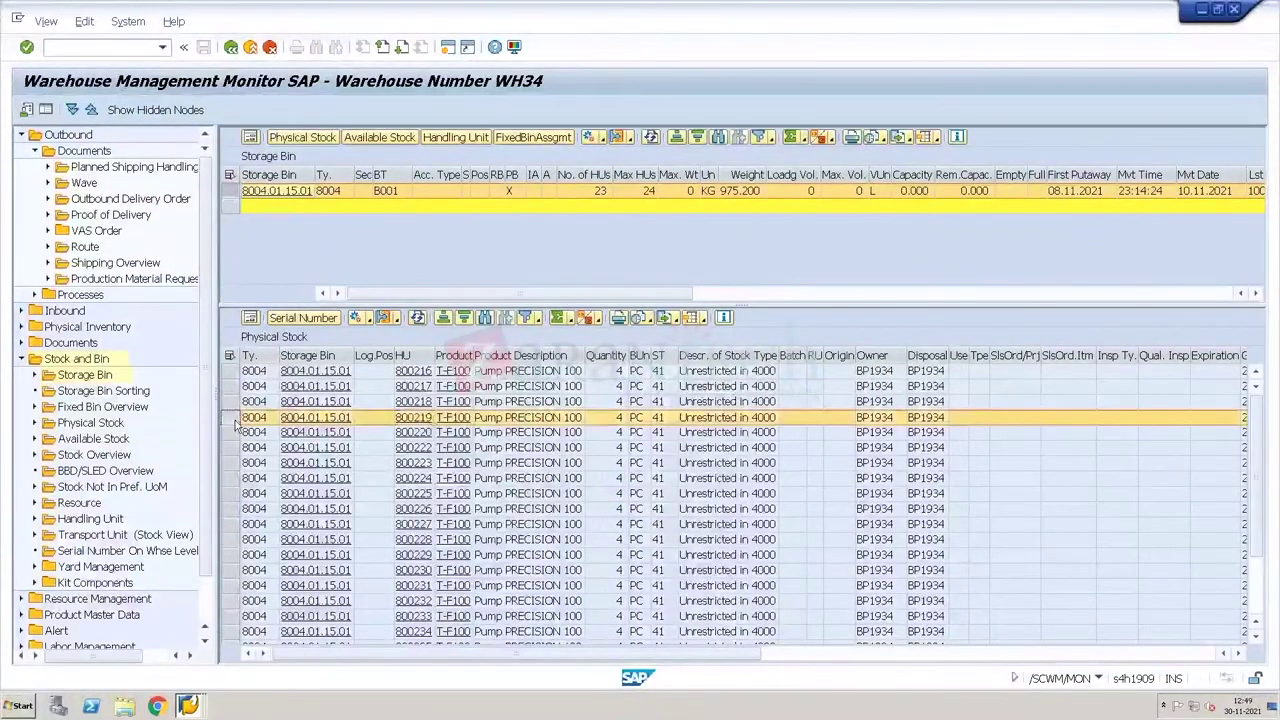
pyautogui.click(417, 318)
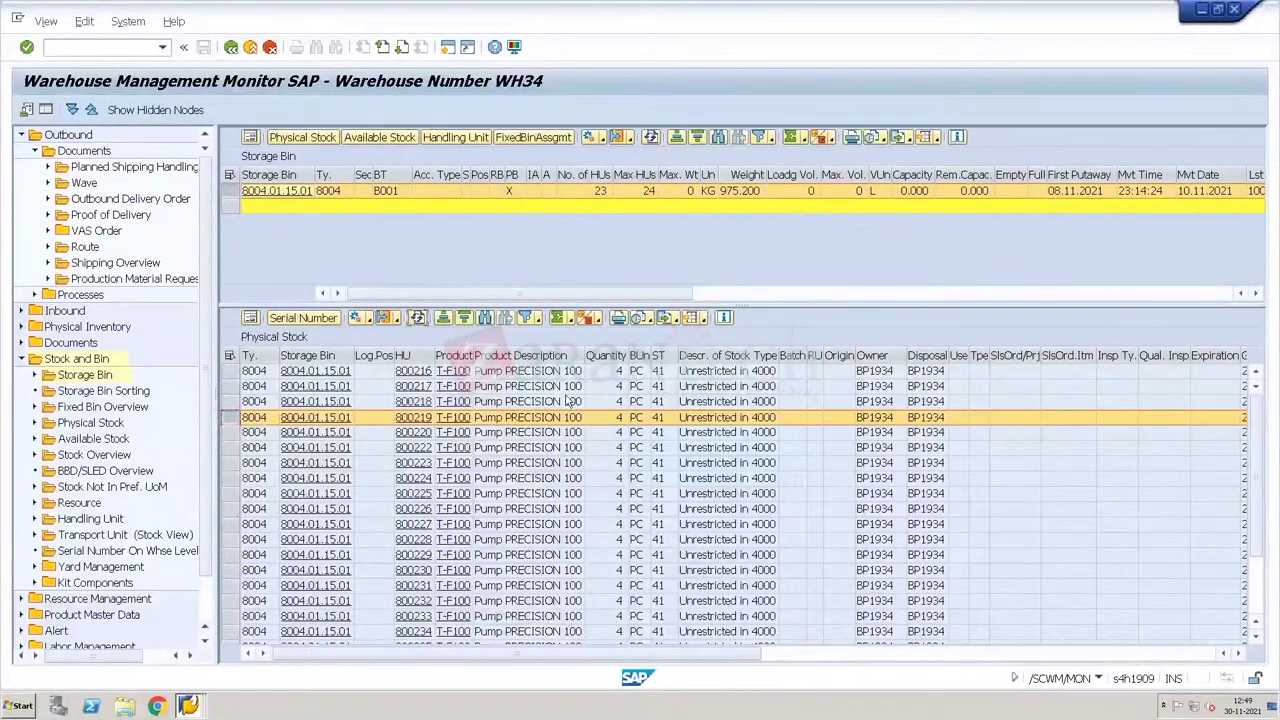
pyautogui.click(620, 419)
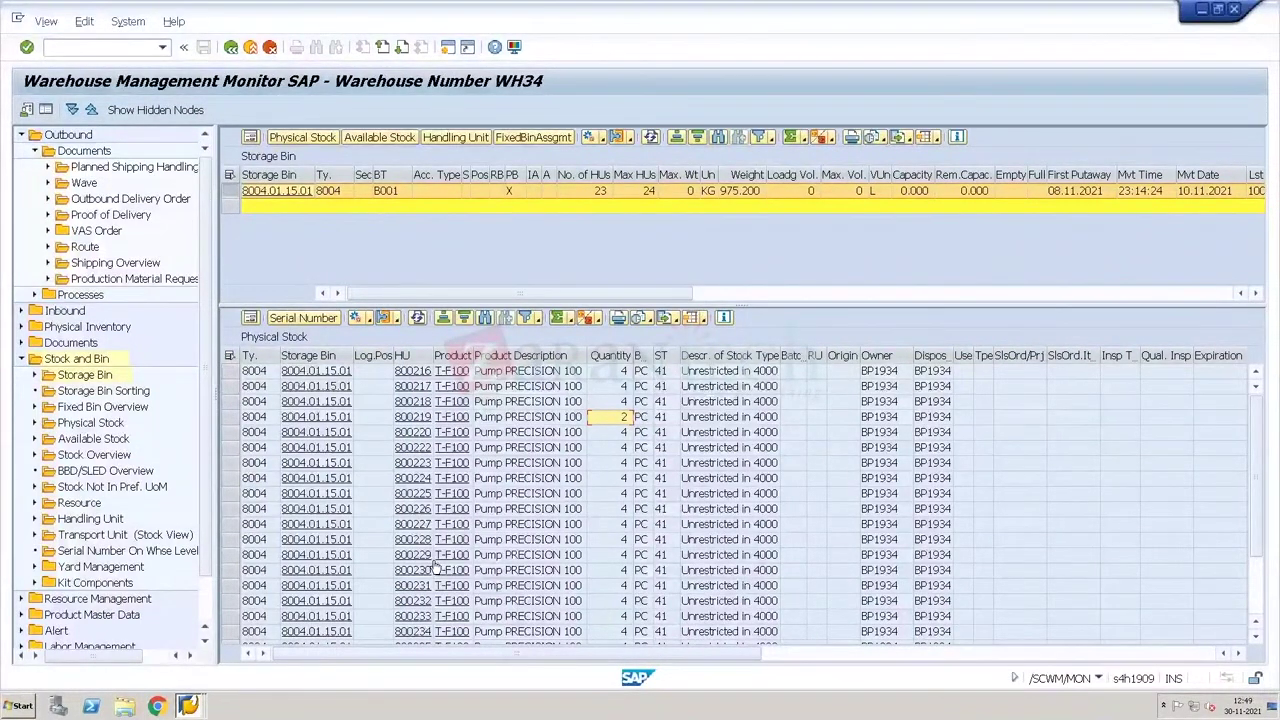
pyautogui.hotkey('alt', 'Tab')
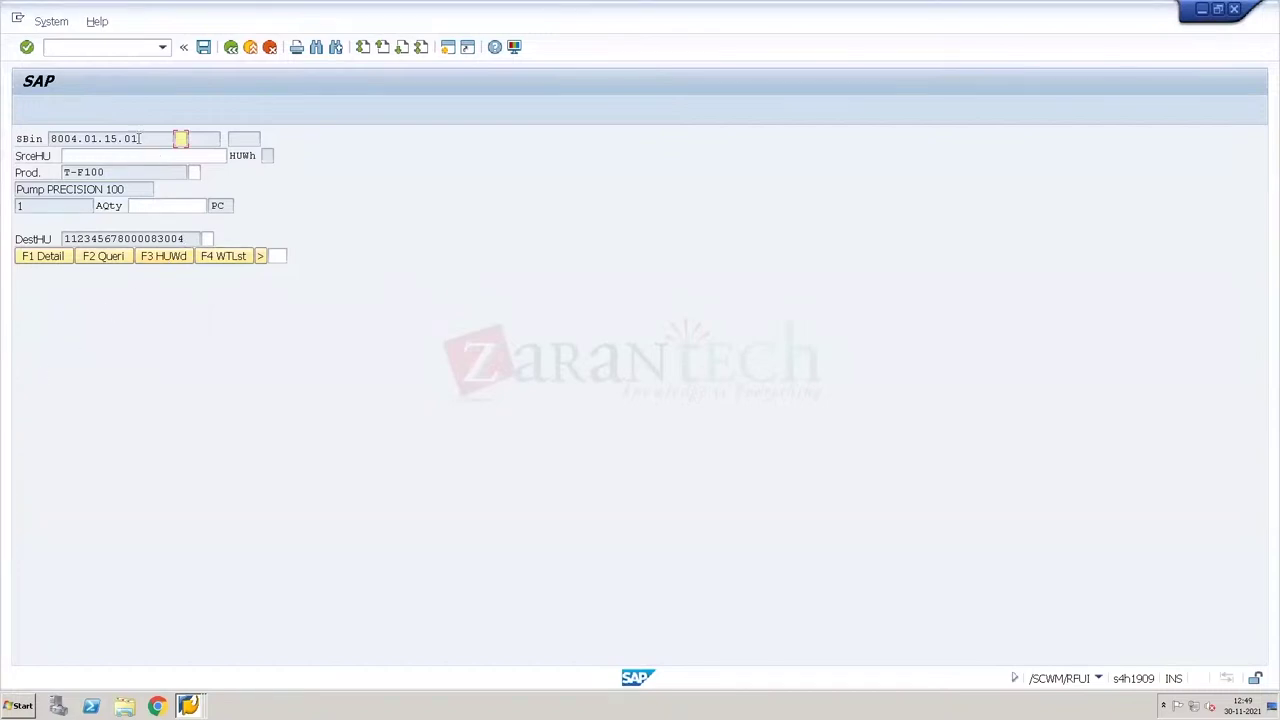
# Step: Verify bin 8004.01.15.01, source HU 800219, product T-F100 and quantity 1 for another pick
pyautogui.moveTo(140, 138); pyautogui.dragTo(45, 143)
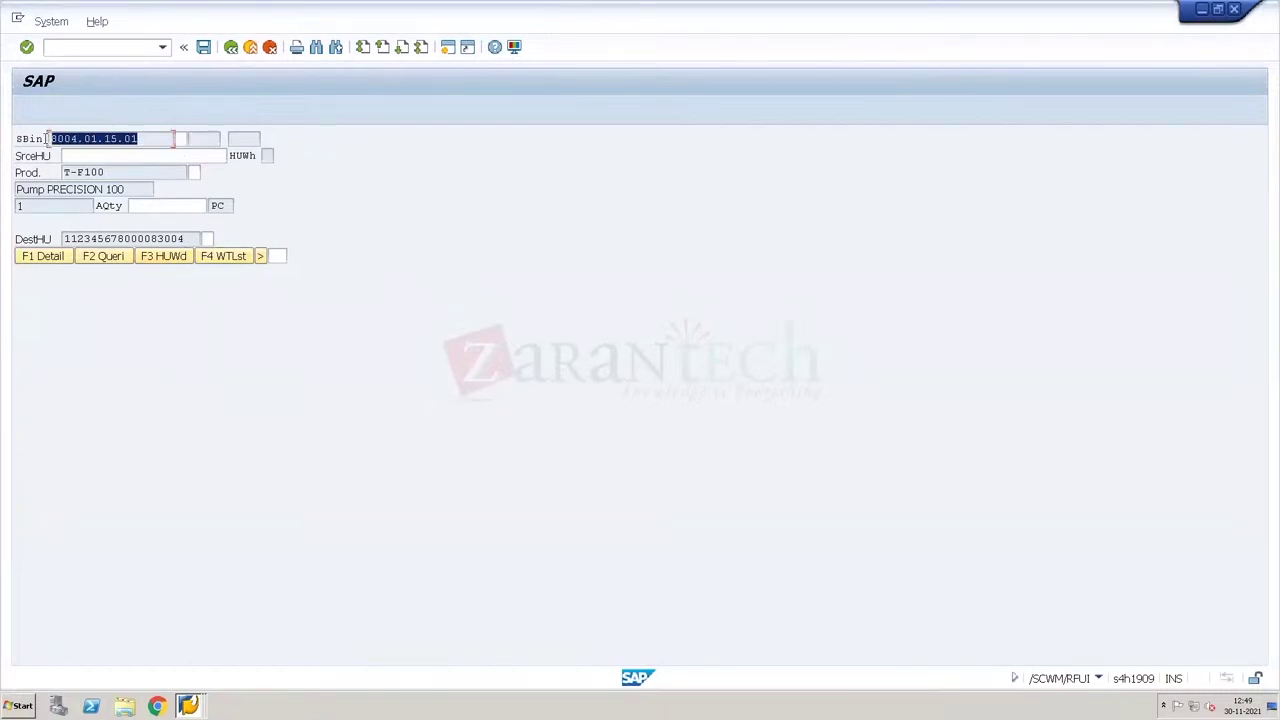
pyautogui.click(45, 143)
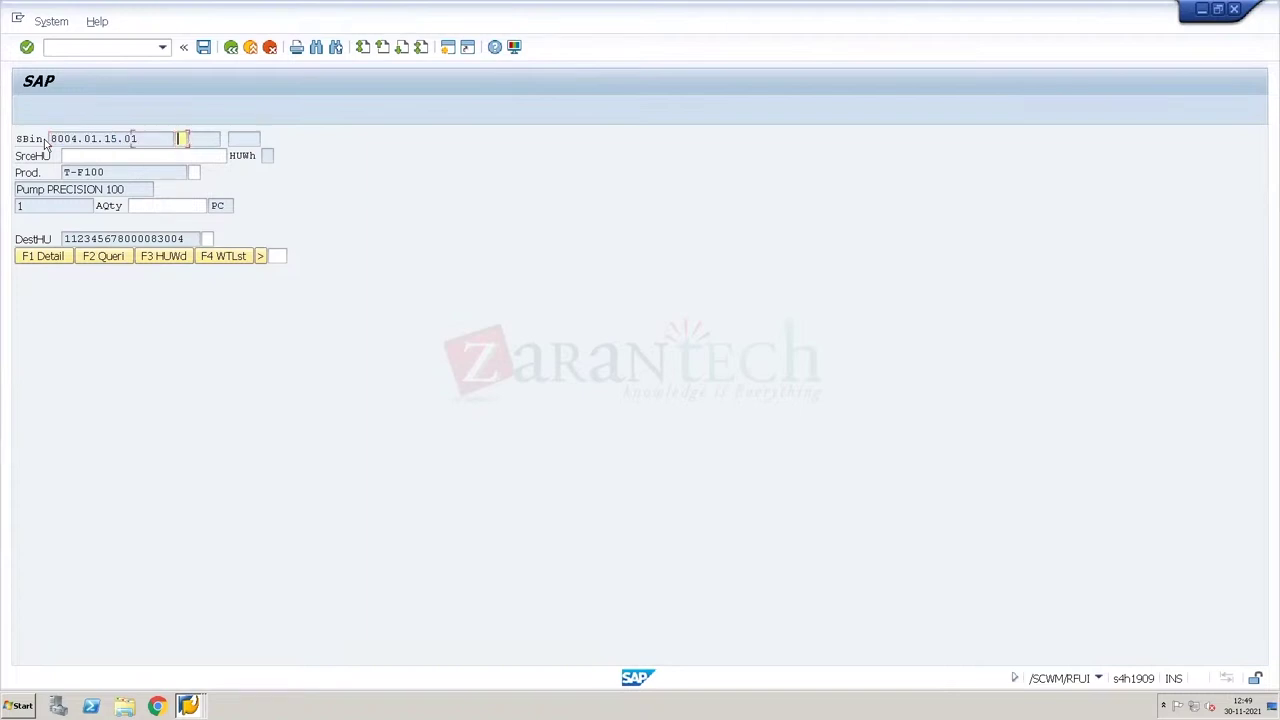
pyautogui.press('Return')
pyautogui.write('8')
pyautogui.press('Down')
pyautogui.press('Return')
pyautogui.press('Return')
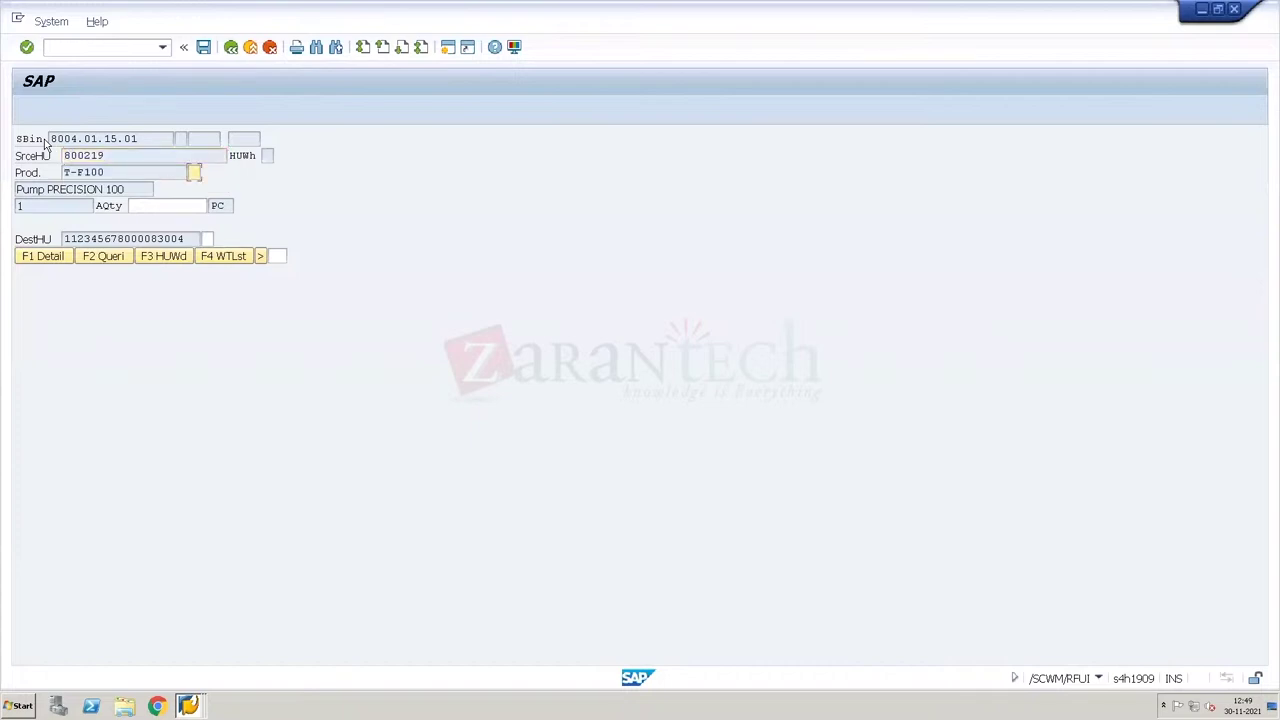
pyautogui.write('T')
pyautogui.press('Return')
pyautogui.write('1')
pyautogui.press('Return')
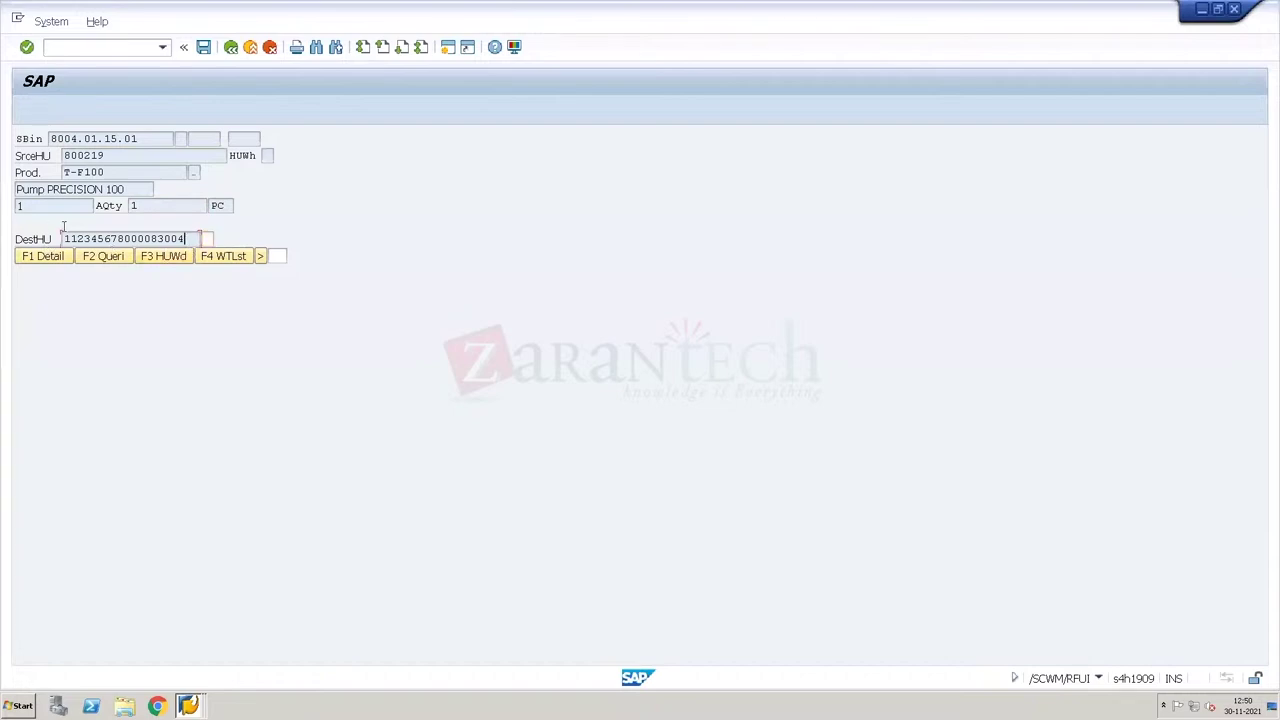
# Step: Verify the destination HU, correcting the entry after the 'Verify DestHU' error
pyautogui.moveTo(195, 238); pyautogui.dragTo(19, 224)
pyautogui.press('Tab')
pyautogui.press('Return')
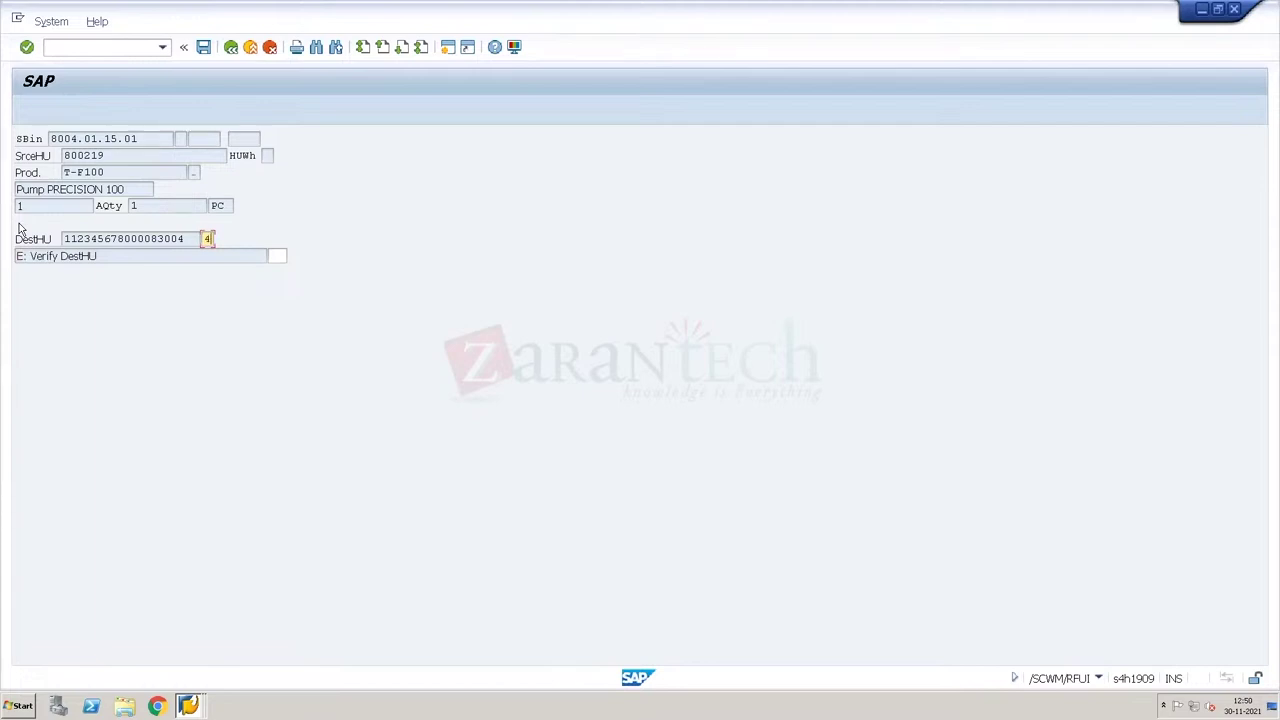
pyautogui.write('4')
pyautogui.press('Return')
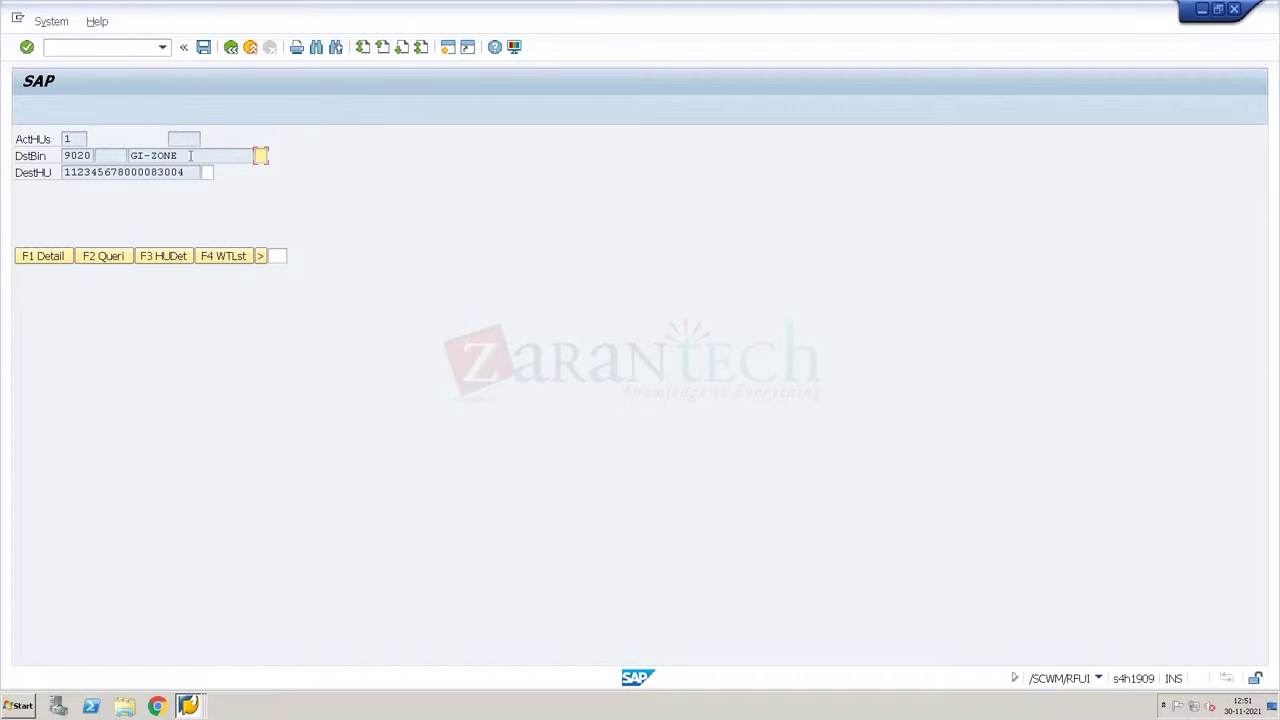
pyautogui.click(180, 156)
pyautogui.moveTo(180, 156); pyautogui.dragTo(117, 150)
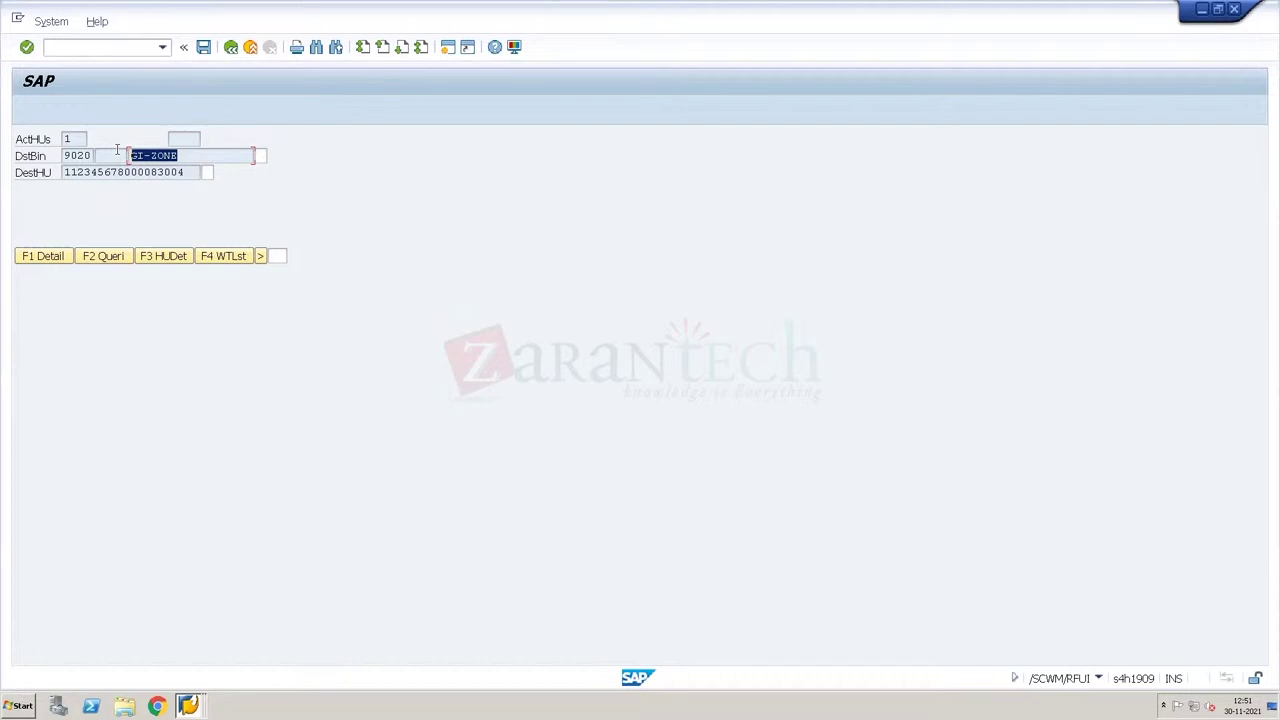
pyautogui.press('Tab')
pyautogui.press('Tab')
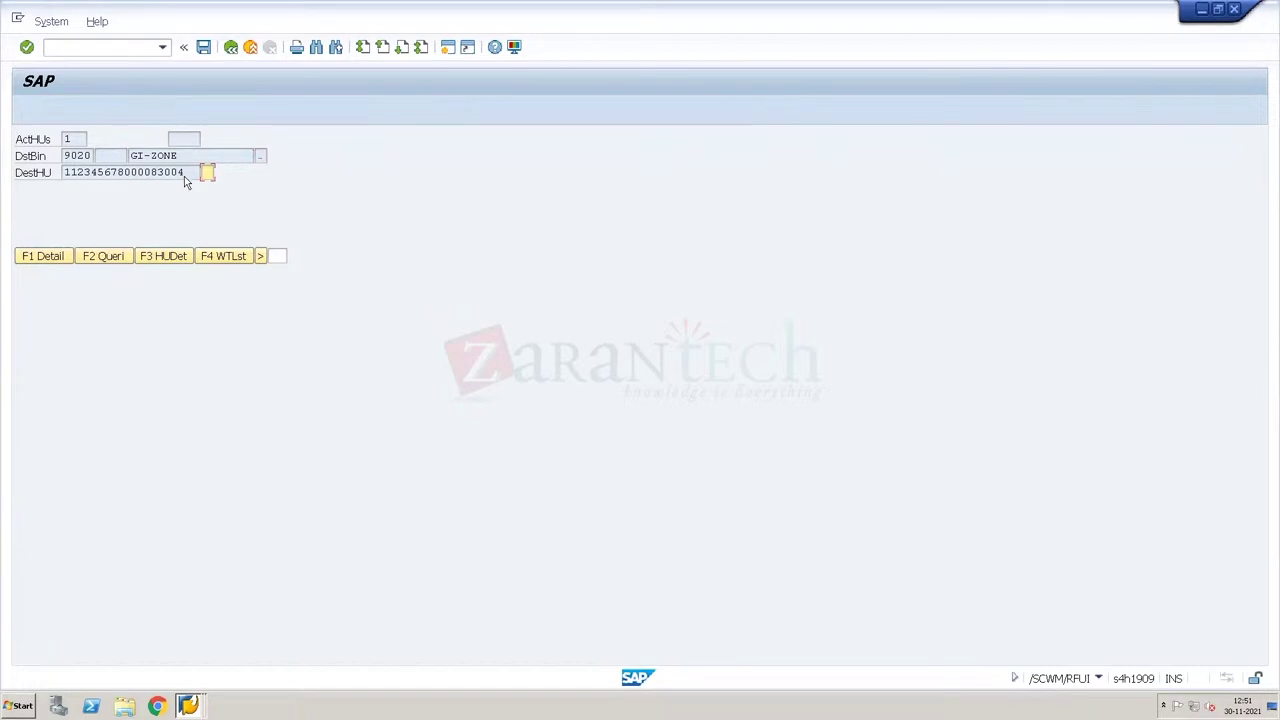
pyautogui.moveTo(189, 172); pyautogui.dragTo(54, 183)
pyautogui.hotkey('ctrl', 'c')
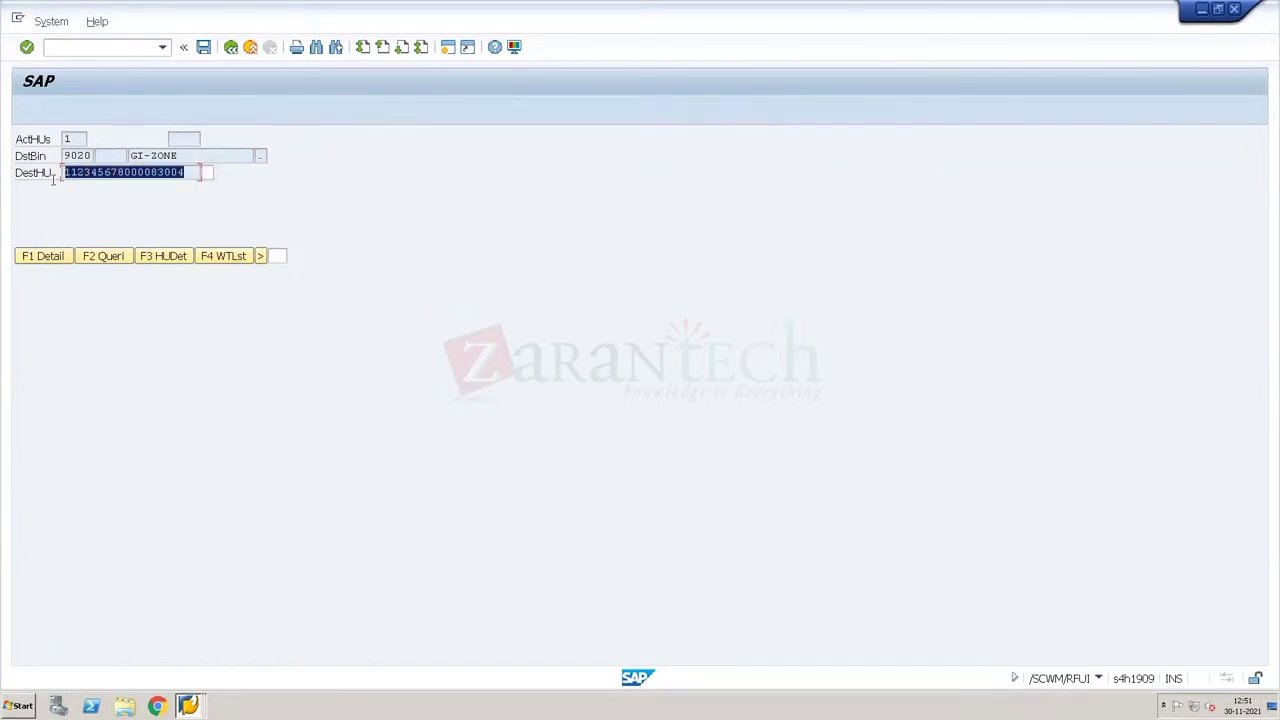
pyautogui.press('Tab')
pyautogui.press('Return')
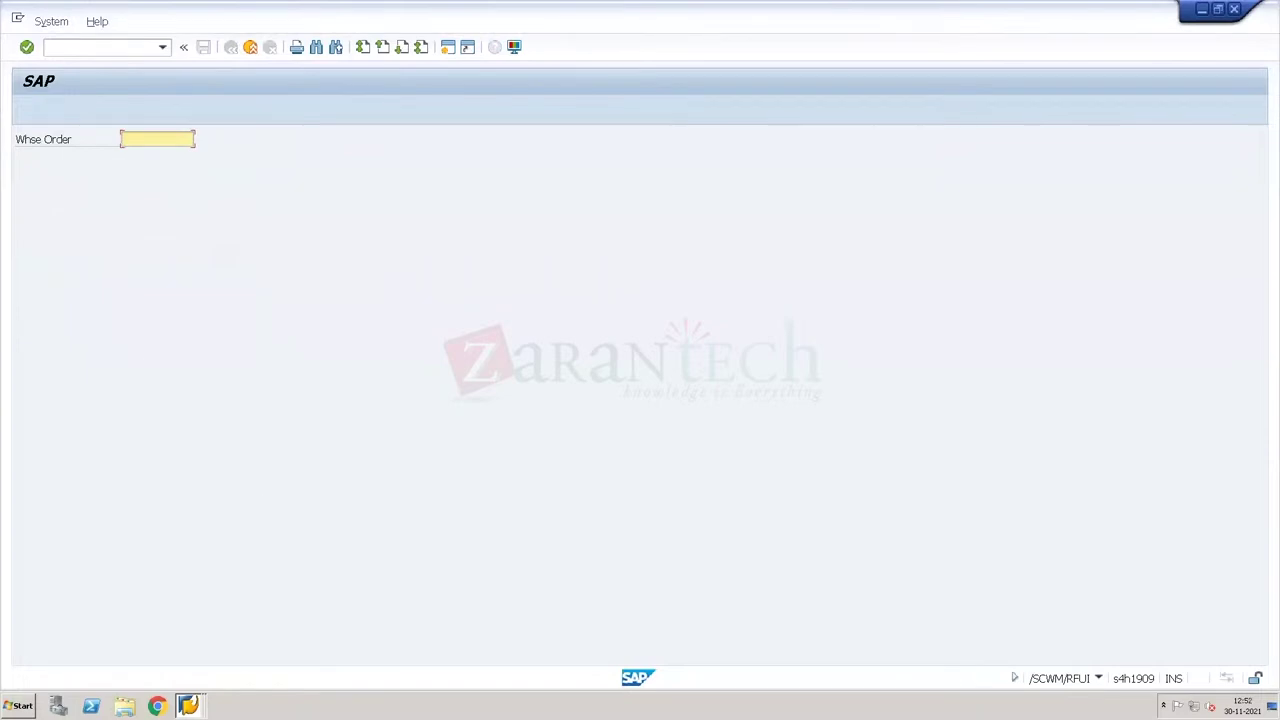
# Step: In the Warehouse Monitor, search for the copied handling unit and open its details
pyautogui.rightClick(188, 705)
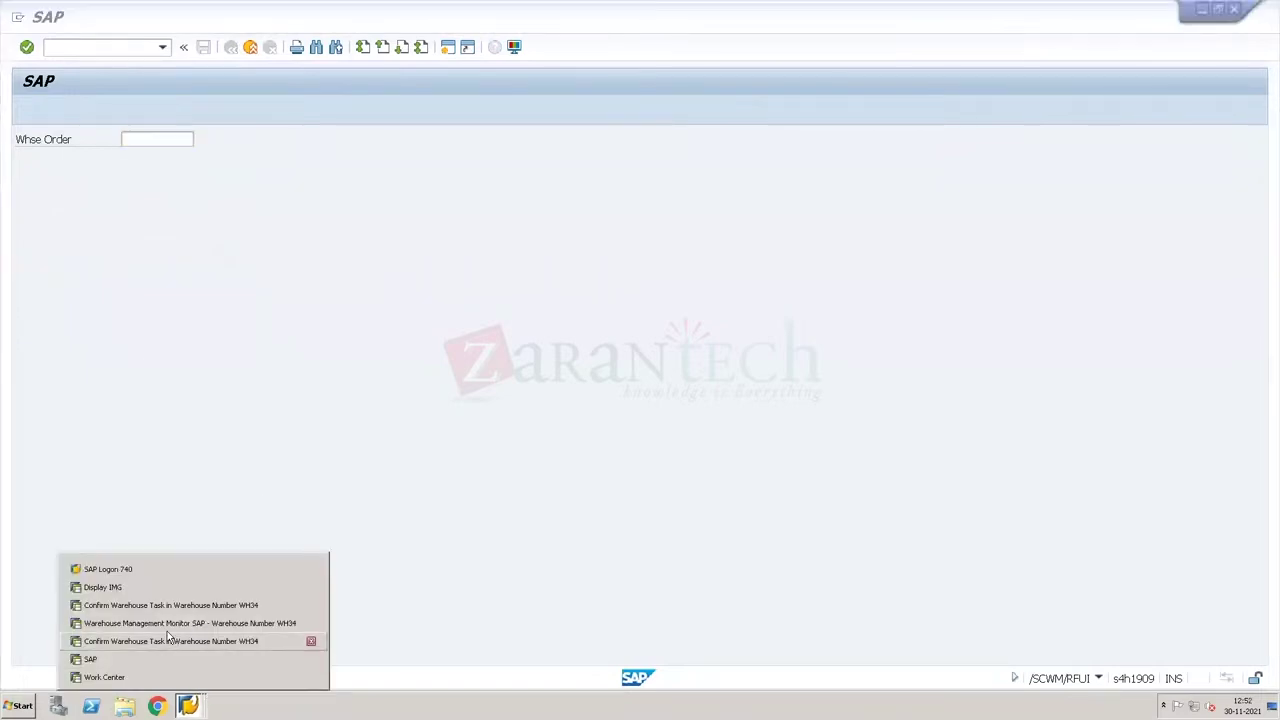
pyautogui.click(168, 623)
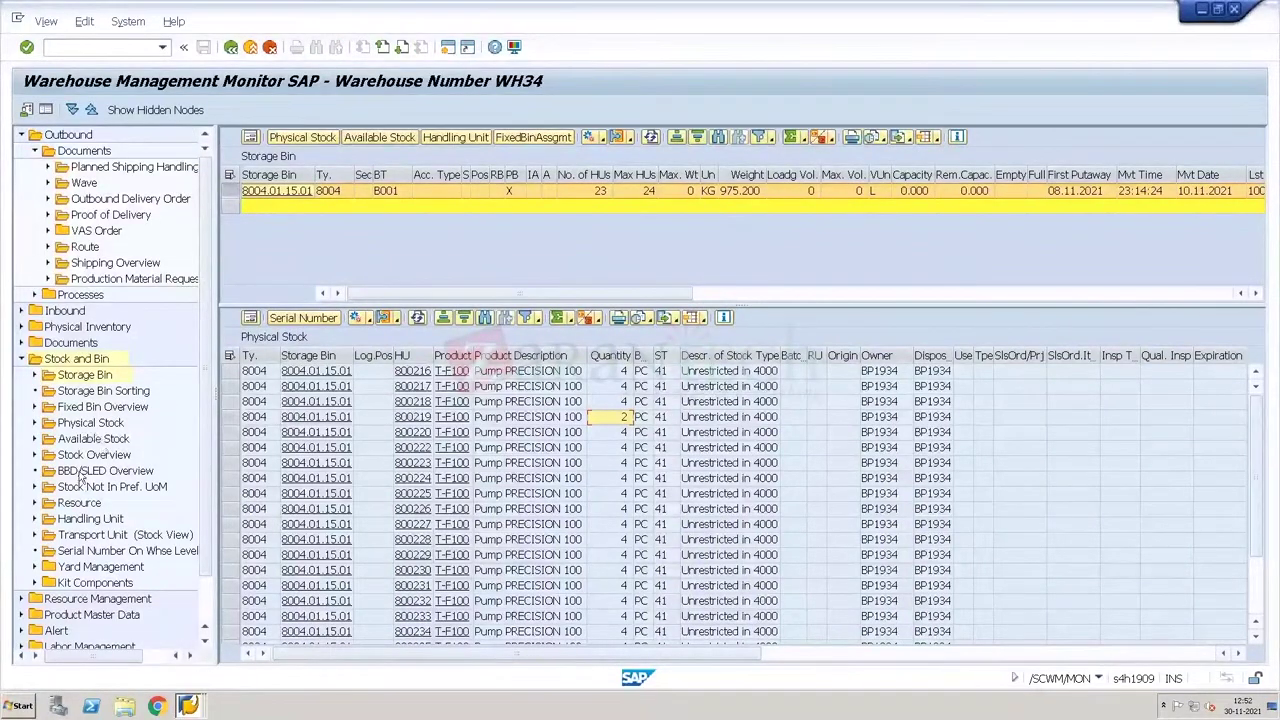
pyautogui.doubleClick(96, 519)
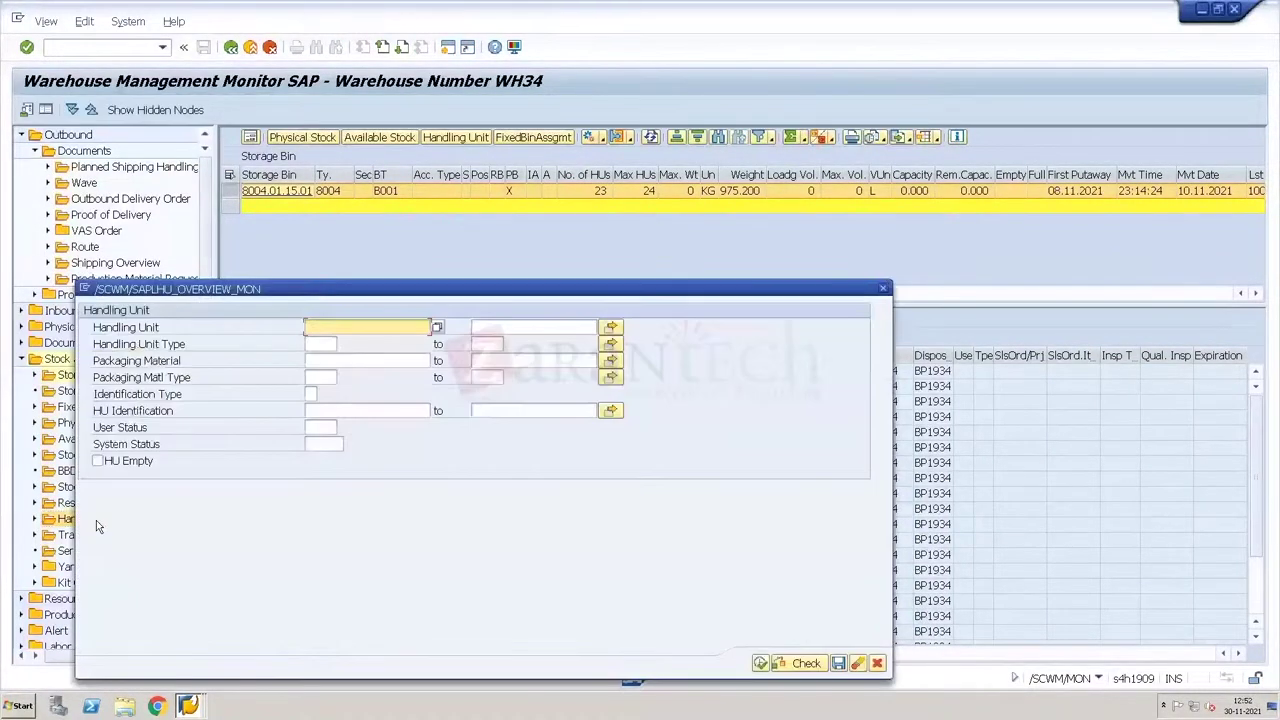
pyautogui.hotkey('ctrl', 'v')
pyautogui.click(760, 664)
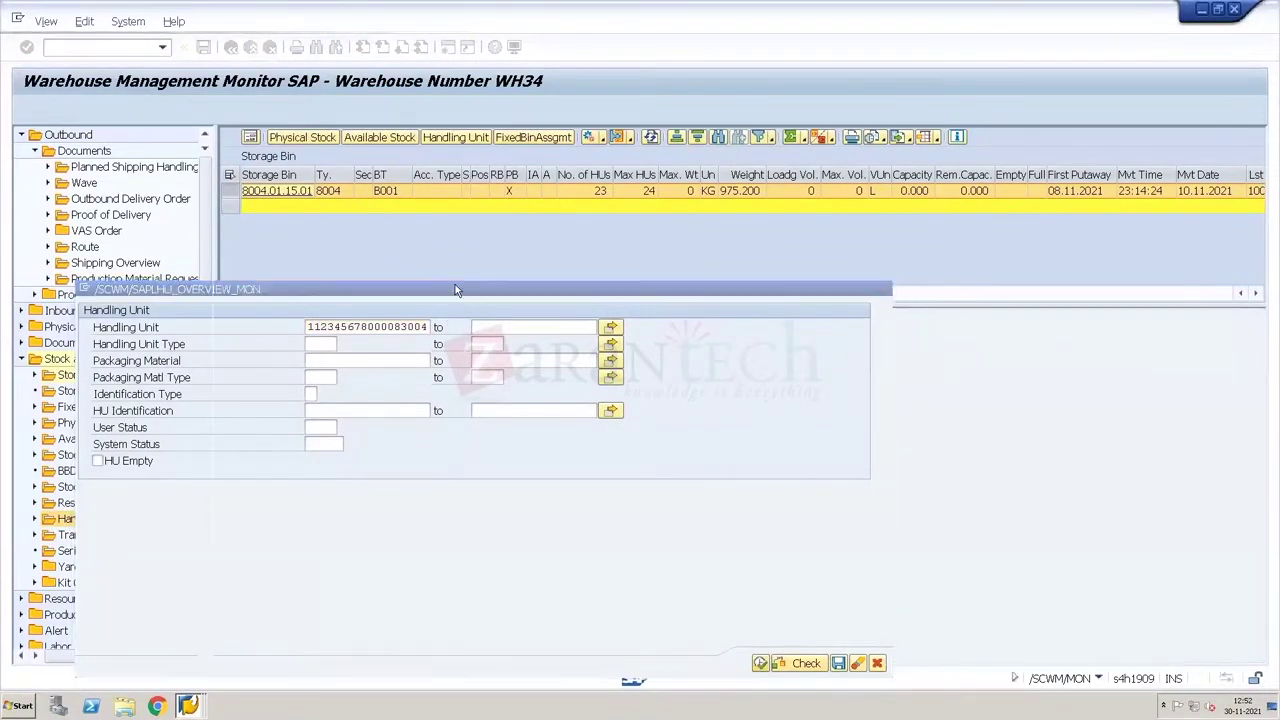
pyautogui.click(370, 192)
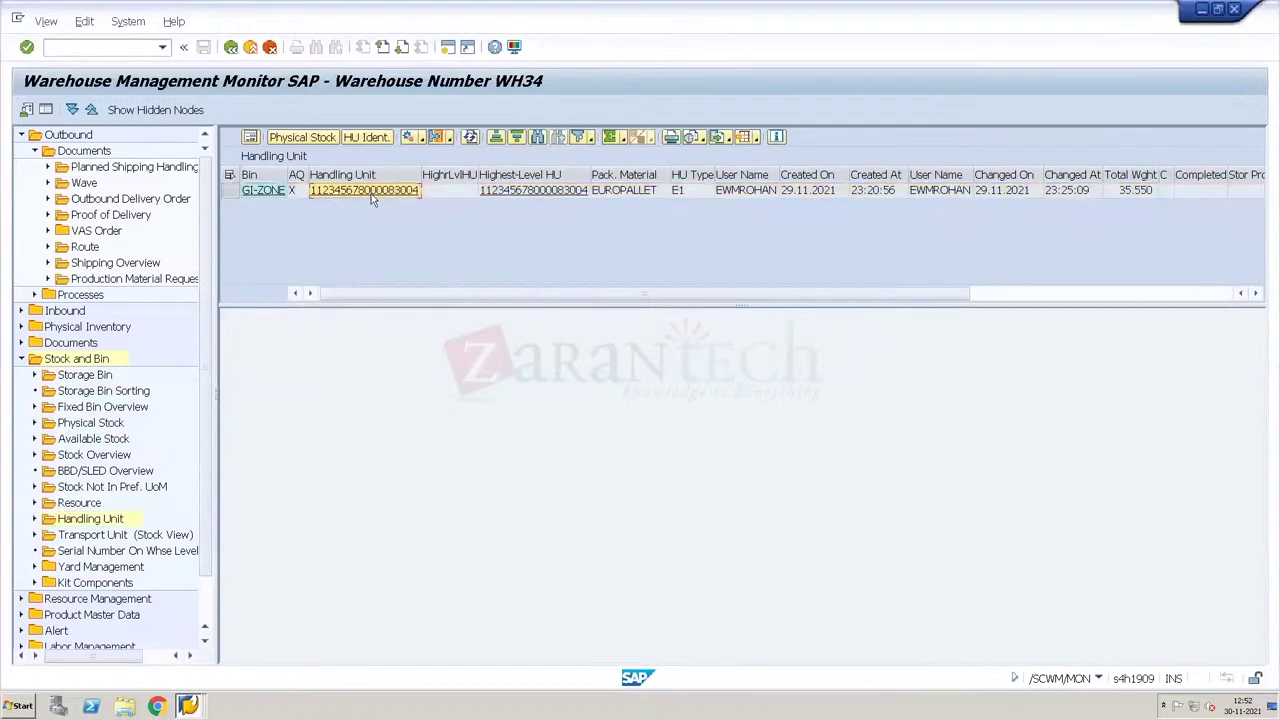
pyautogui.press('Return')
# Step: Close a surplus warehouse task session and review the handling unit's three pump items
pyautogui.click(190, 705)
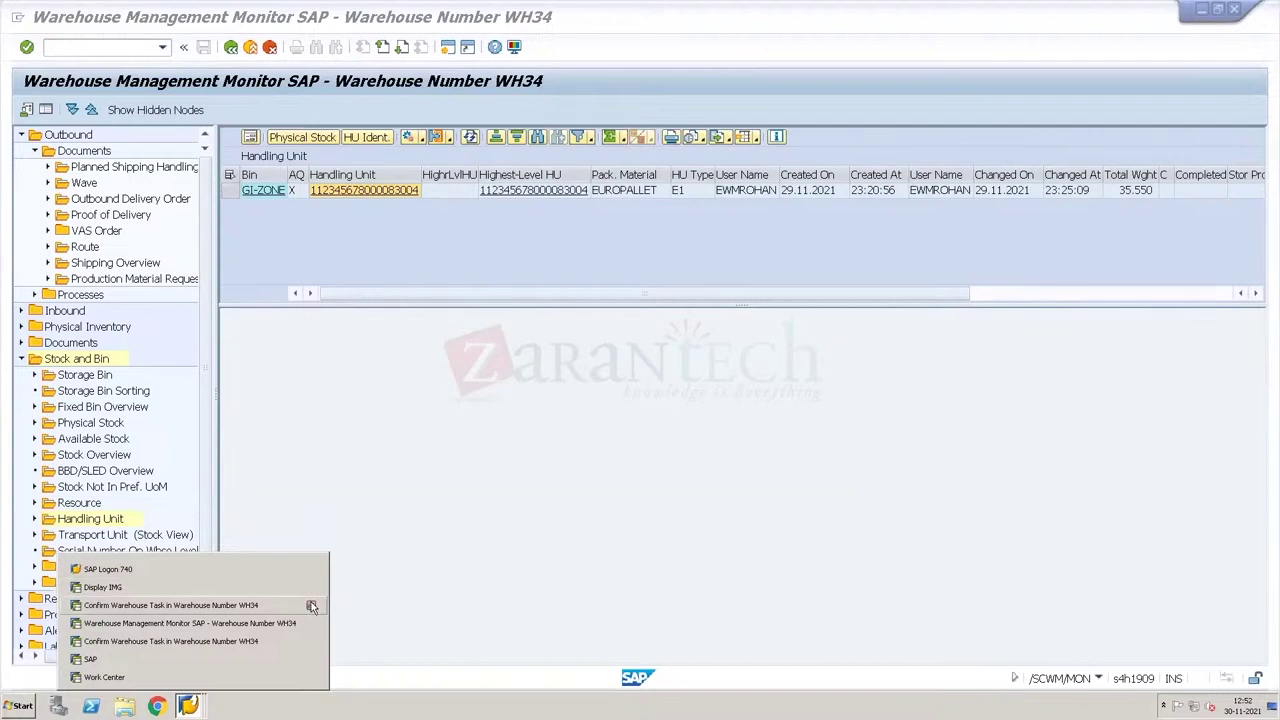
pyautogui.click(311, 606)
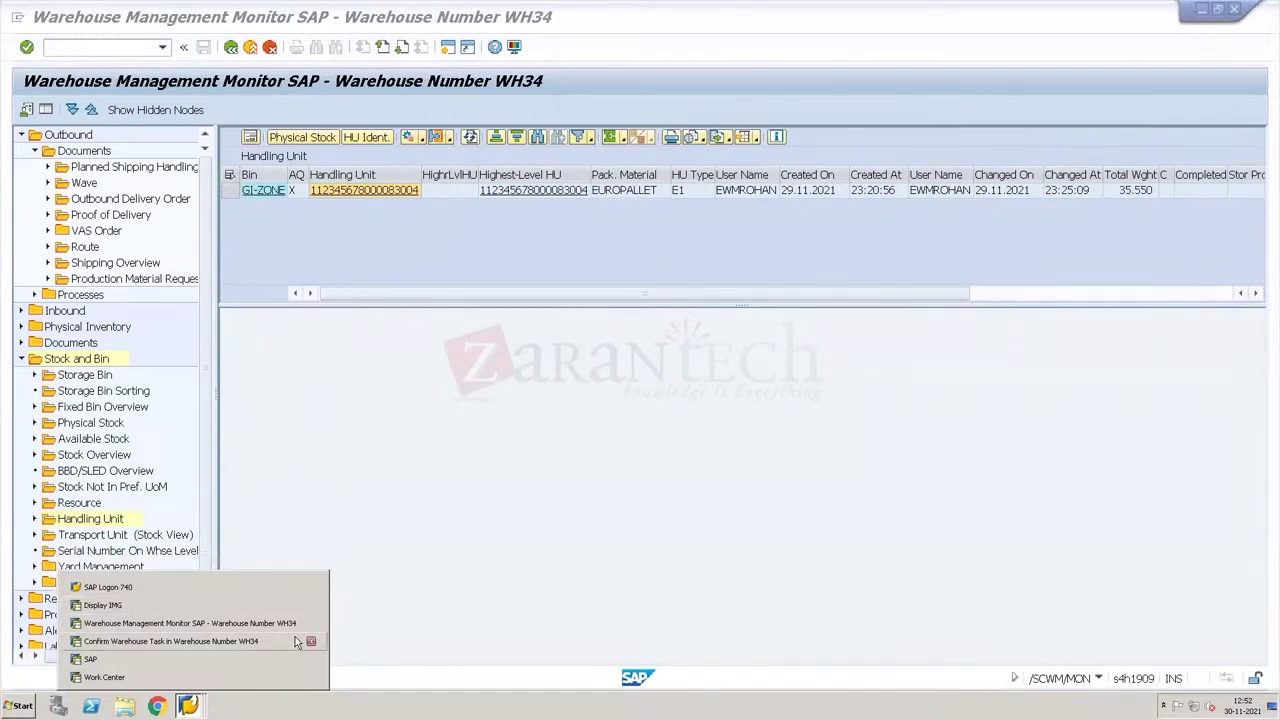
pyautogui.click(366, 197)
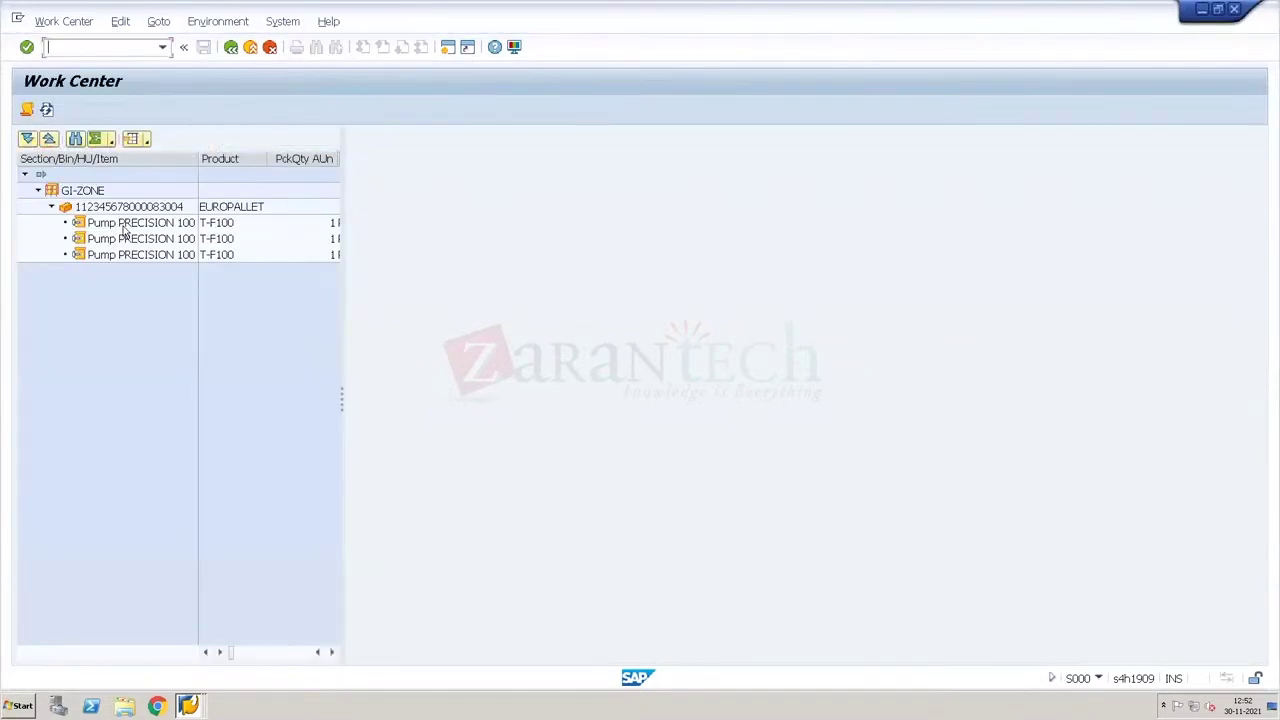
pyautogui.click(124, 229)
pyautogui.doubleClick(124, 229)
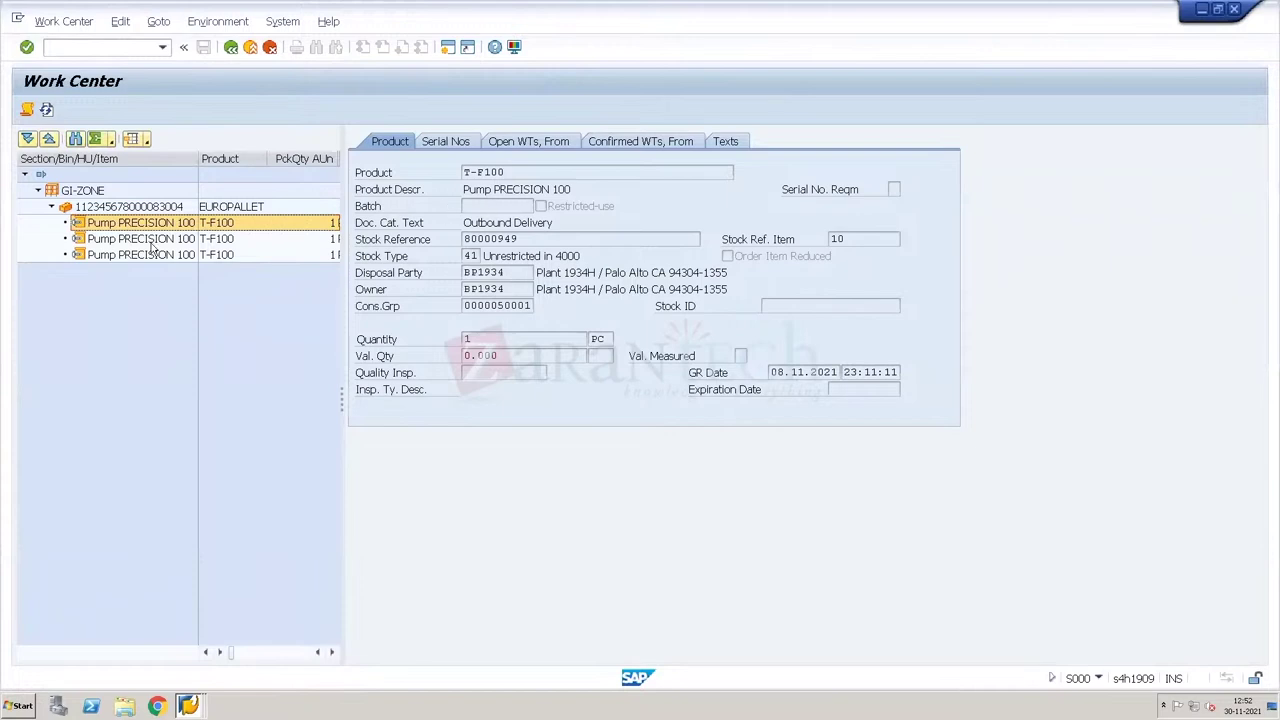
pyautogui.doubleClick(152, 242)
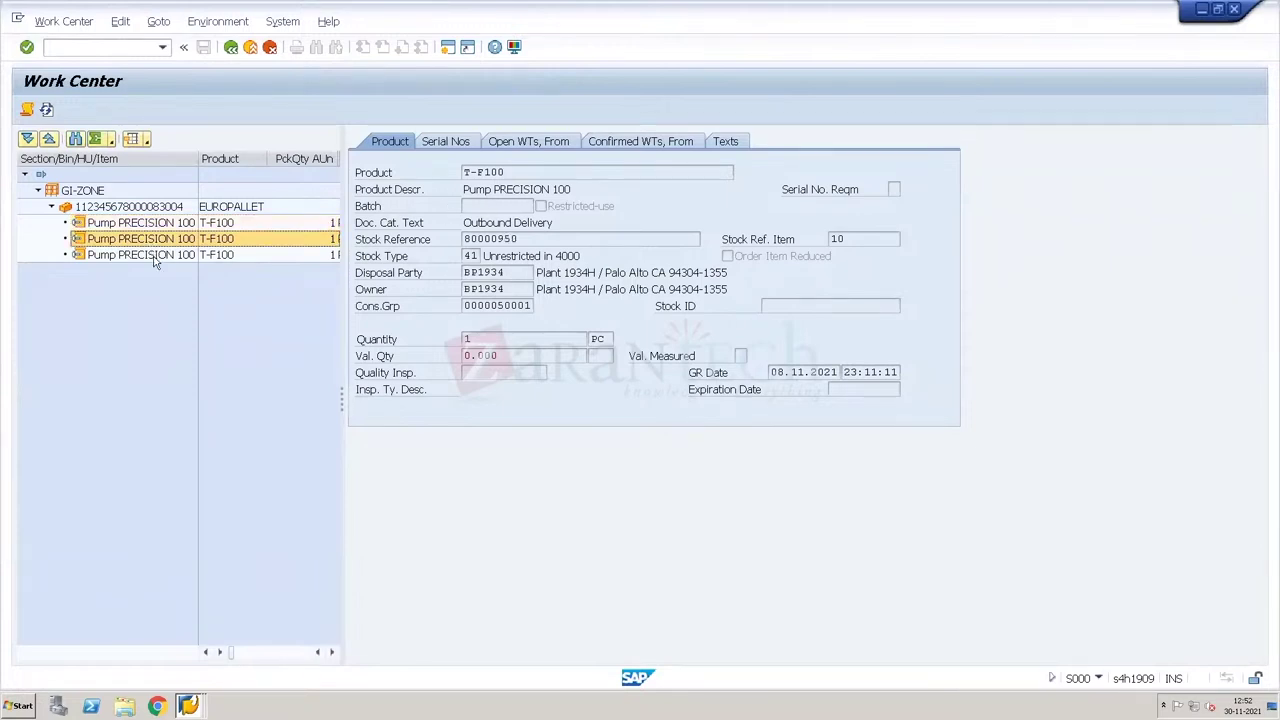
pyautogui.doubleClick(155, 256)
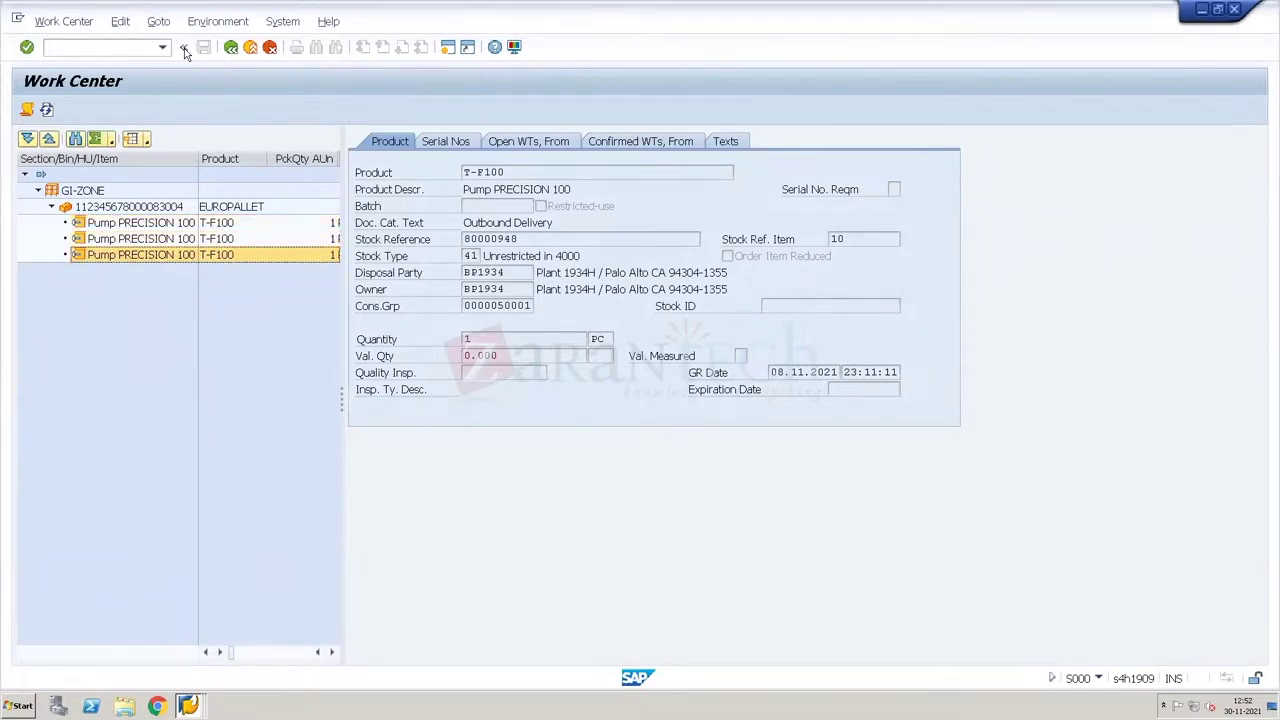
# Step: Open outbound delivery order 80000949 from the warehouse monitor
pyautogui.click(229, 48)
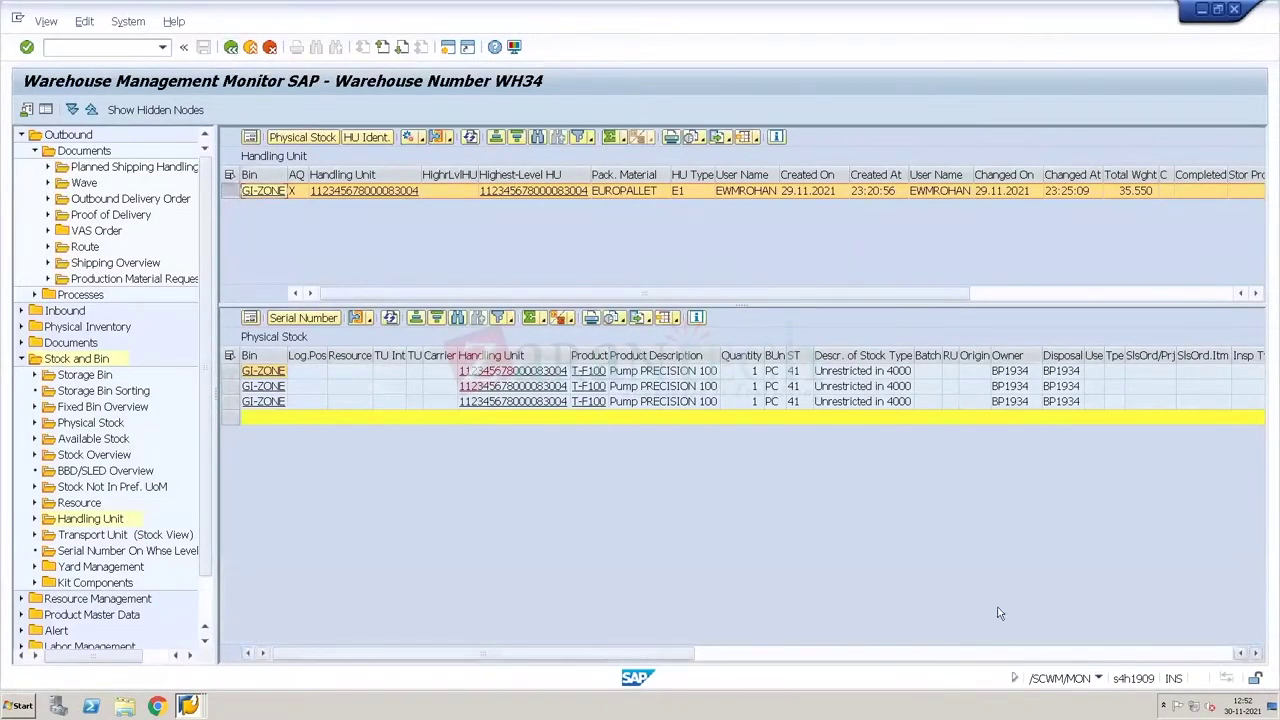
pyautogui.click(968, 652)
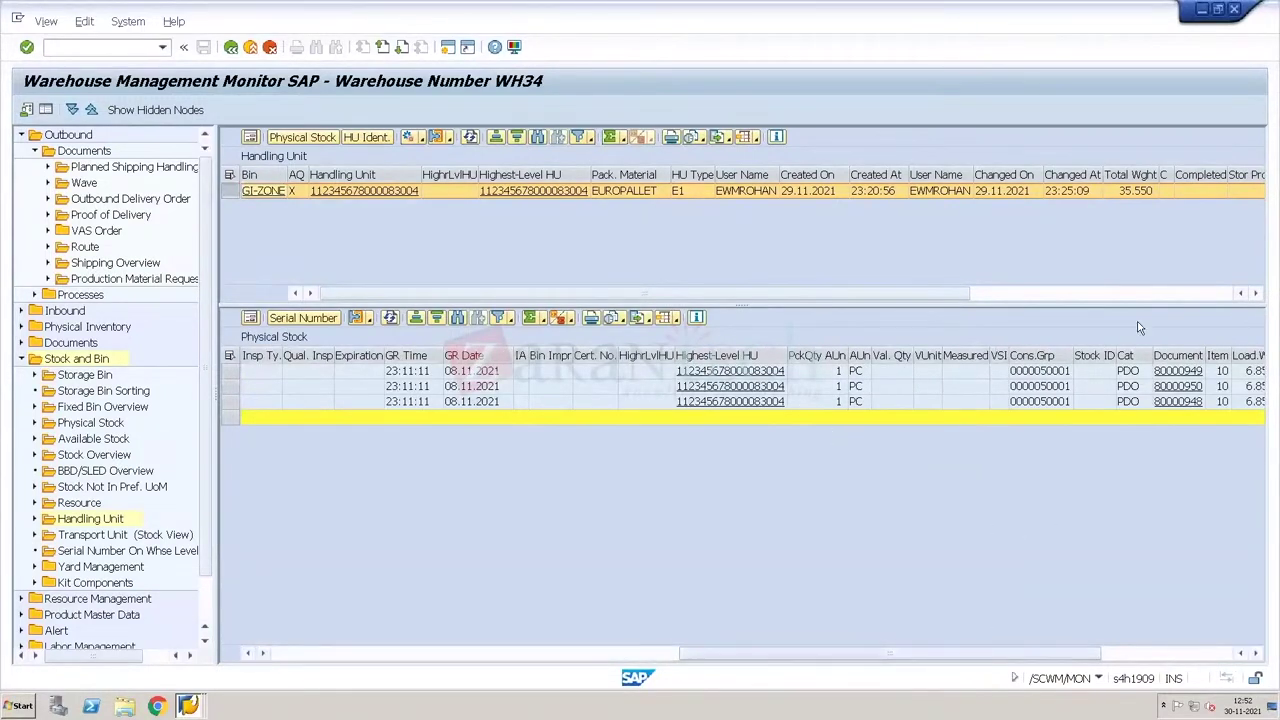
pyautogui.click(1175, 373)
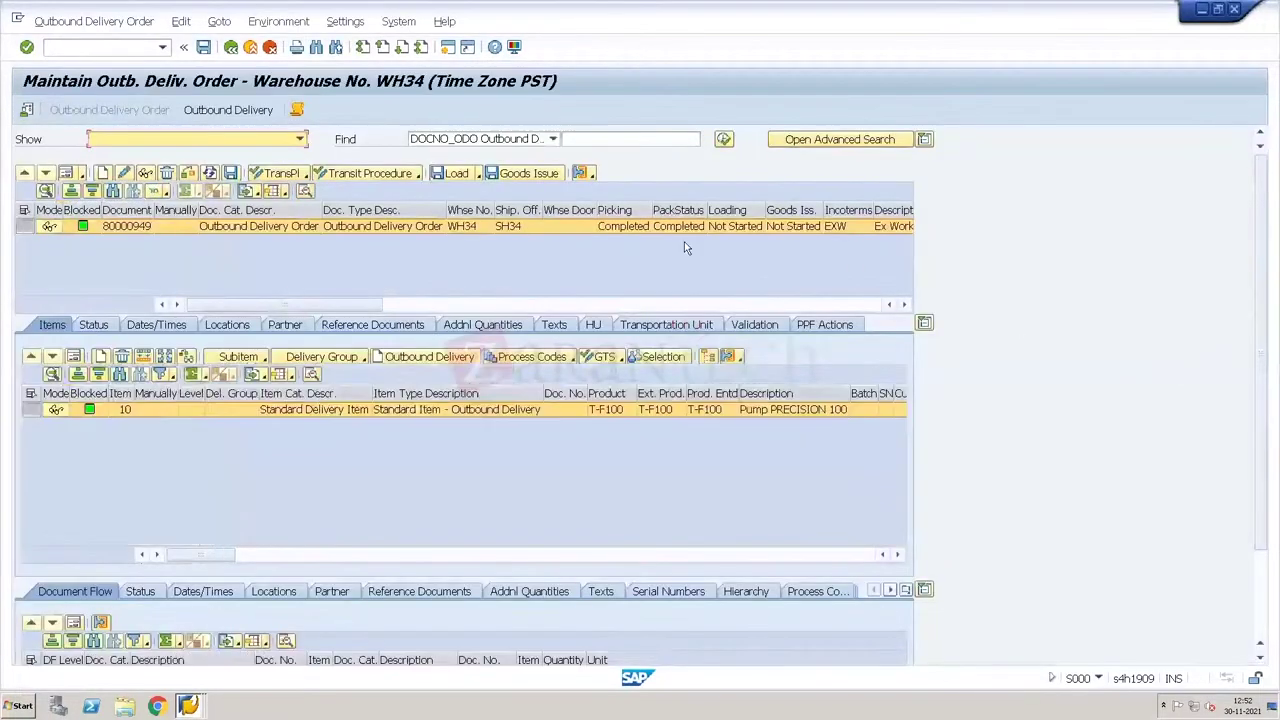
# Step: Post goods issue for delivery 80000949 from its HU tab and return to the monitor
pyautogui.click(592, 325)
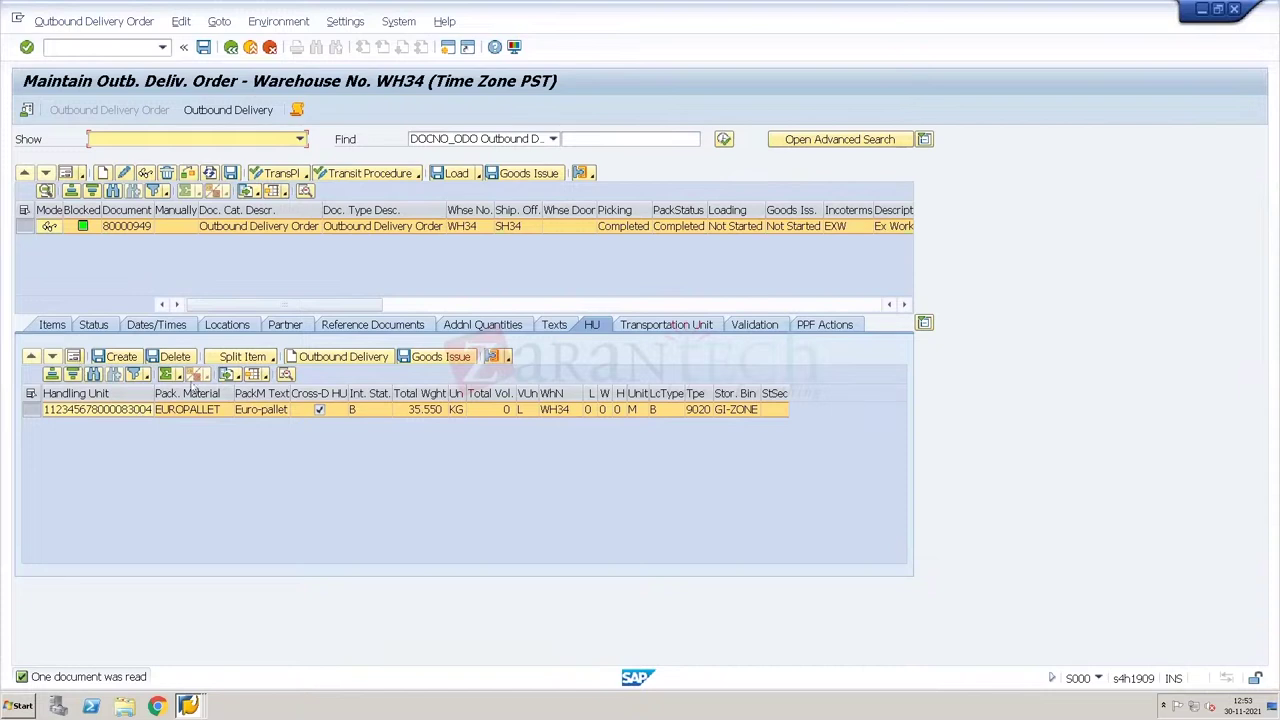
pyautogui.click(431, 357)
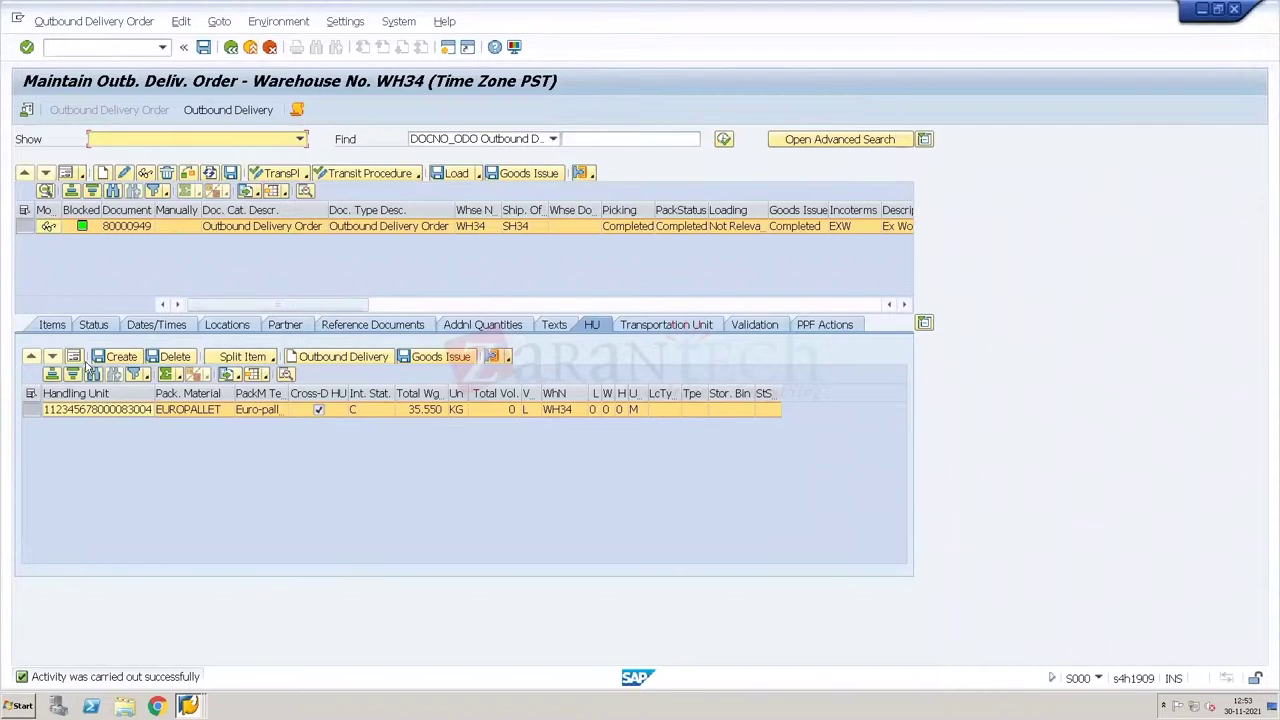
pyautogui.click(231, 48)
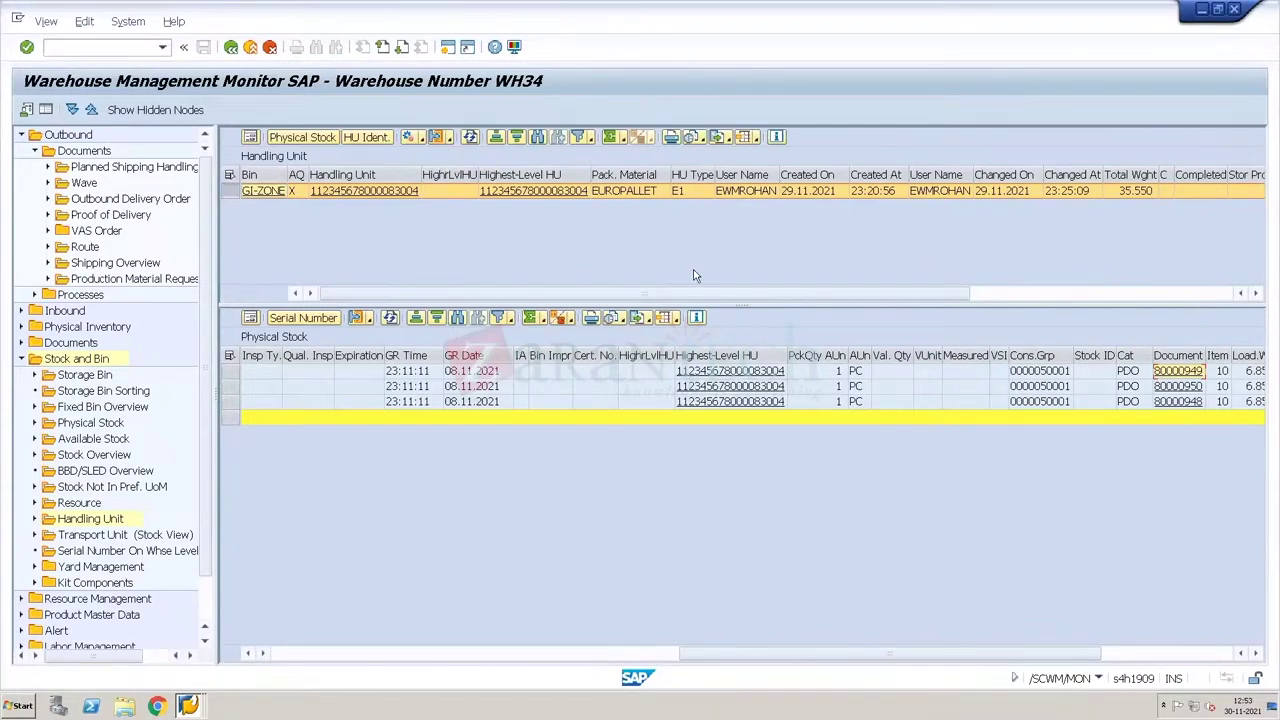
pyautogui.click(1176, 405)
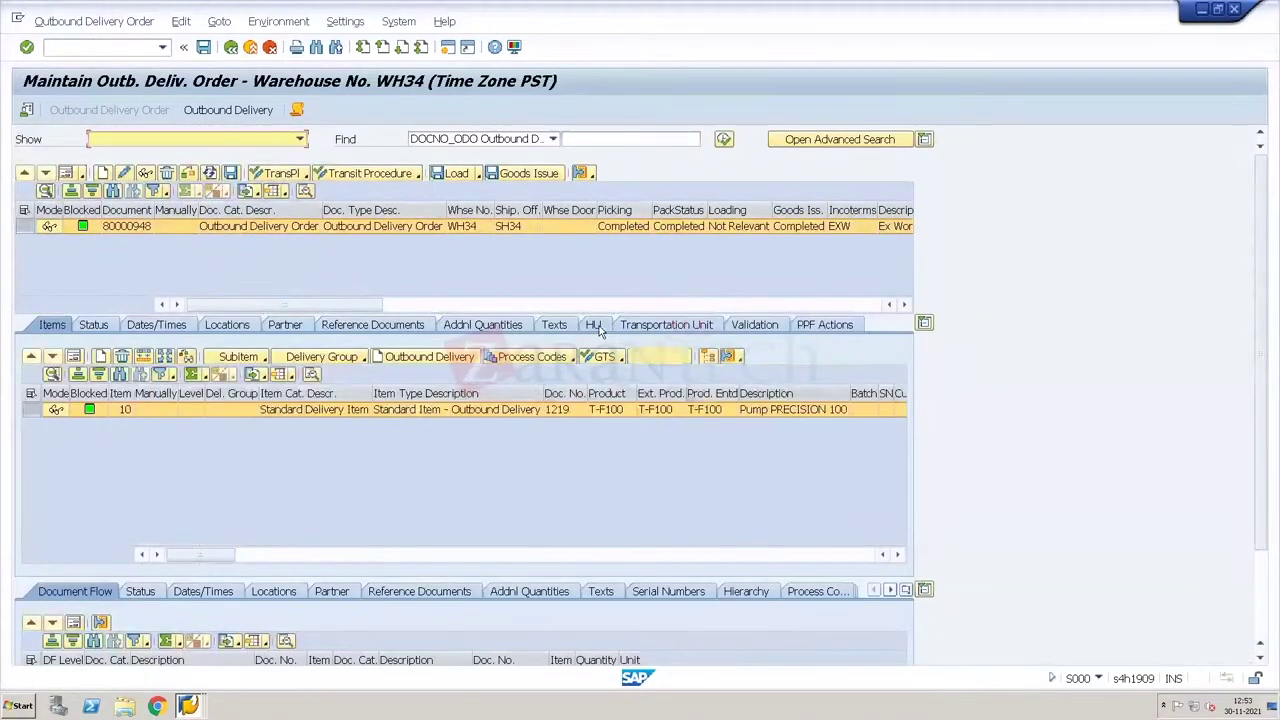
pyautogui.click(593, 324)
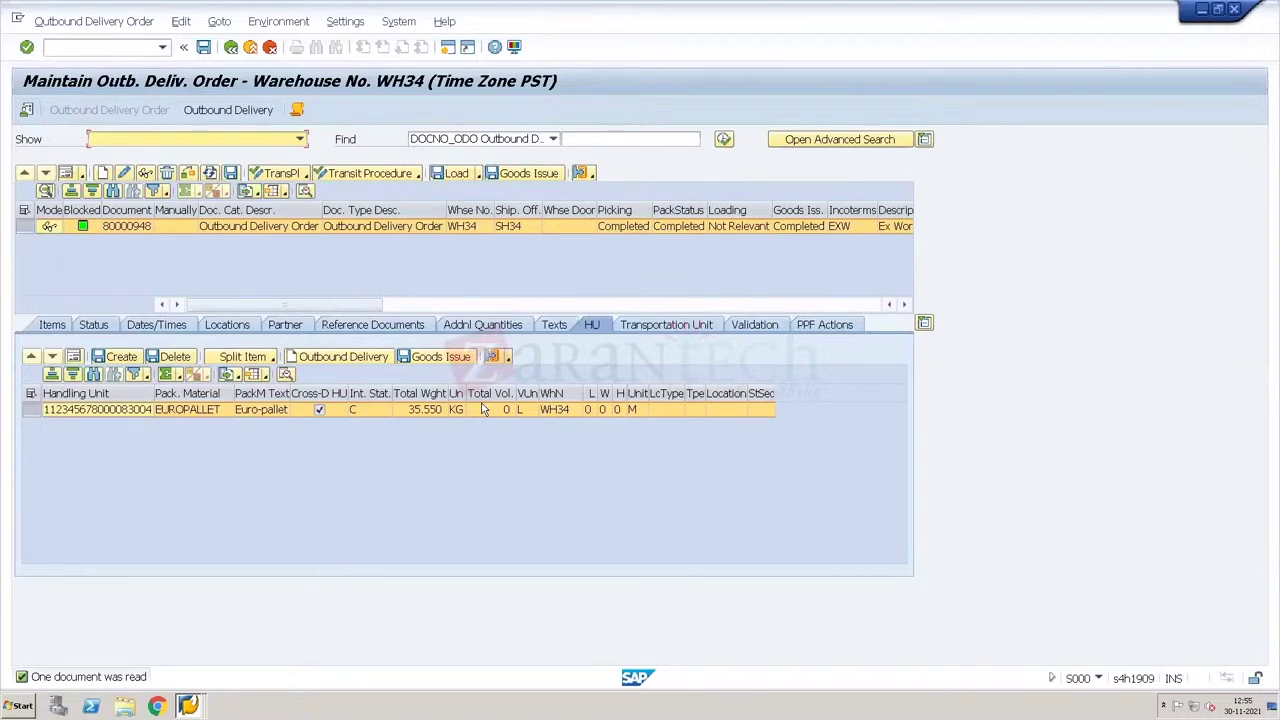
pyautogui.click(231, 48)
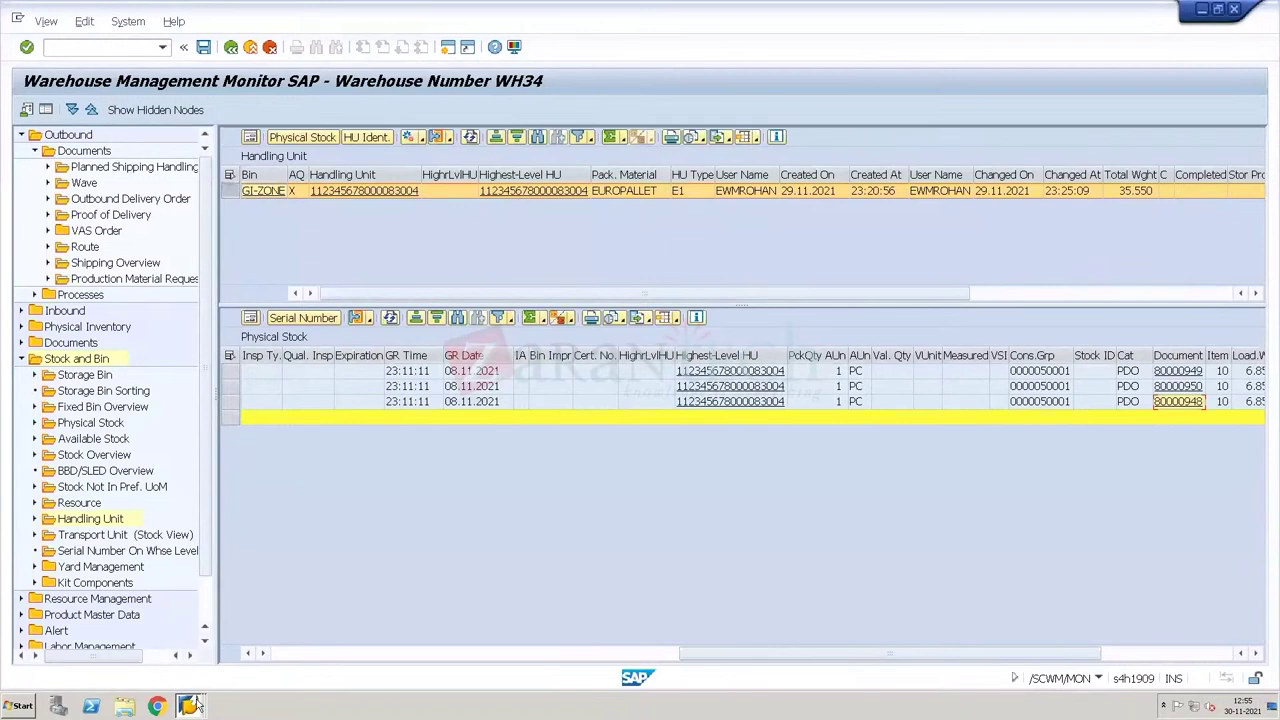
# Step: Copy warehouse order 2000075 from Confirm Warehouse Task and return to the RF picking window
pyautogui.moveTo(197, 705)
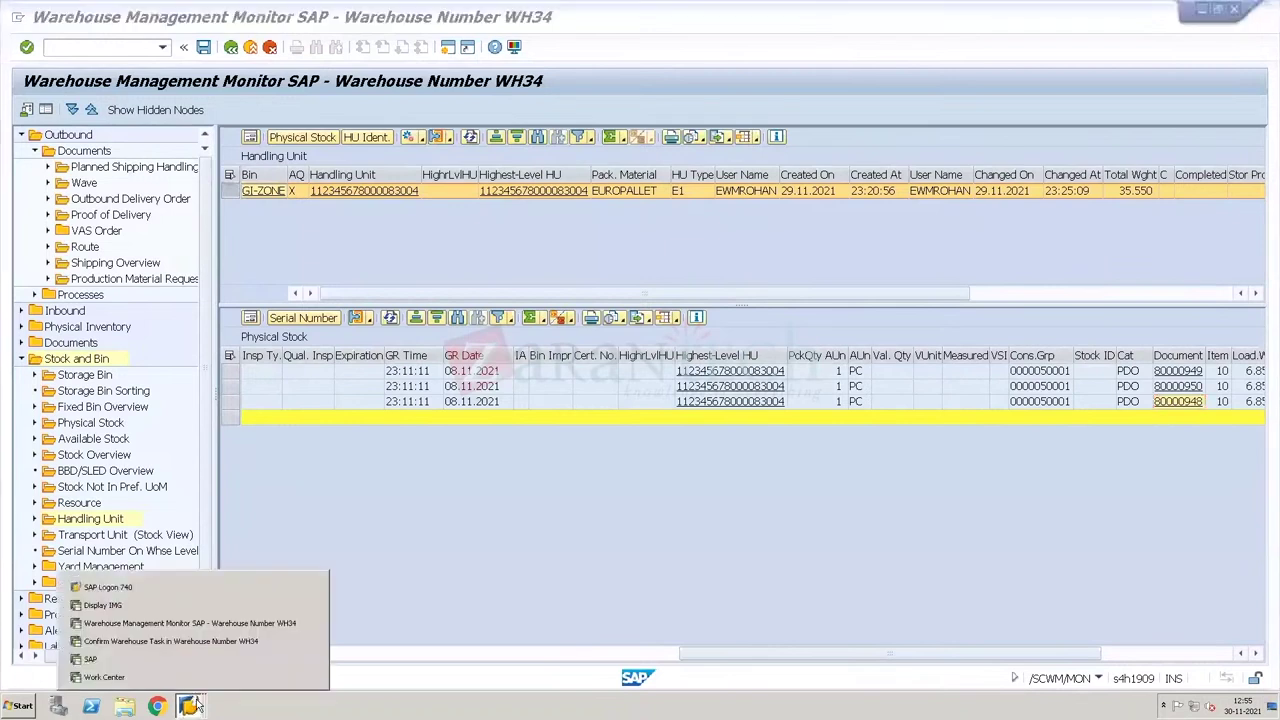
pyautogui.click(167, 643)
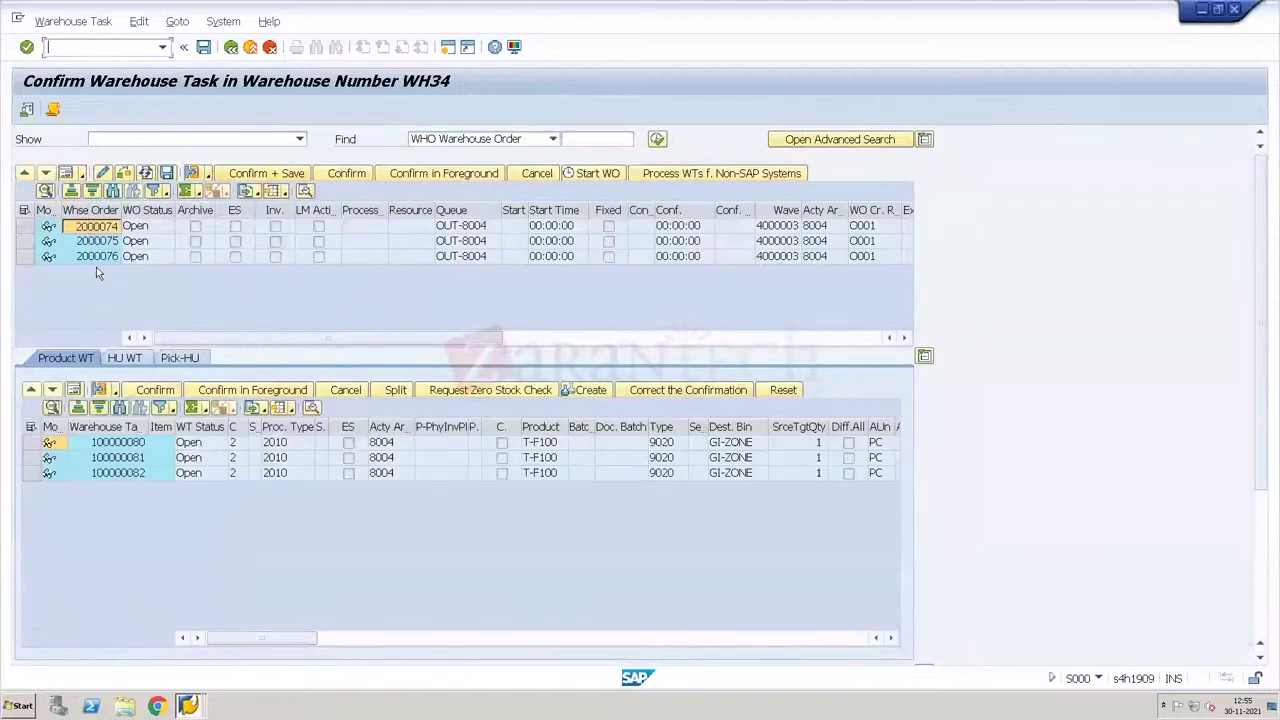
pyautogui.click(103, 241)
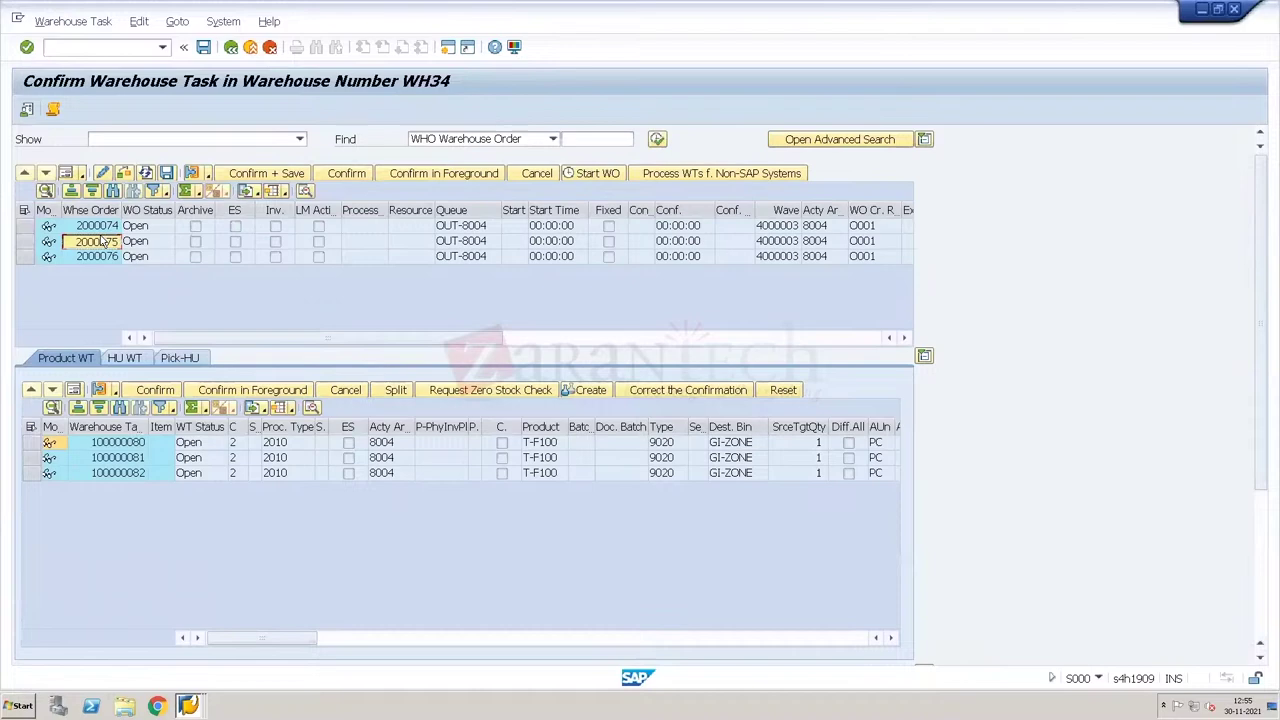
pyautogui.hotkey('alt', 'Tab')
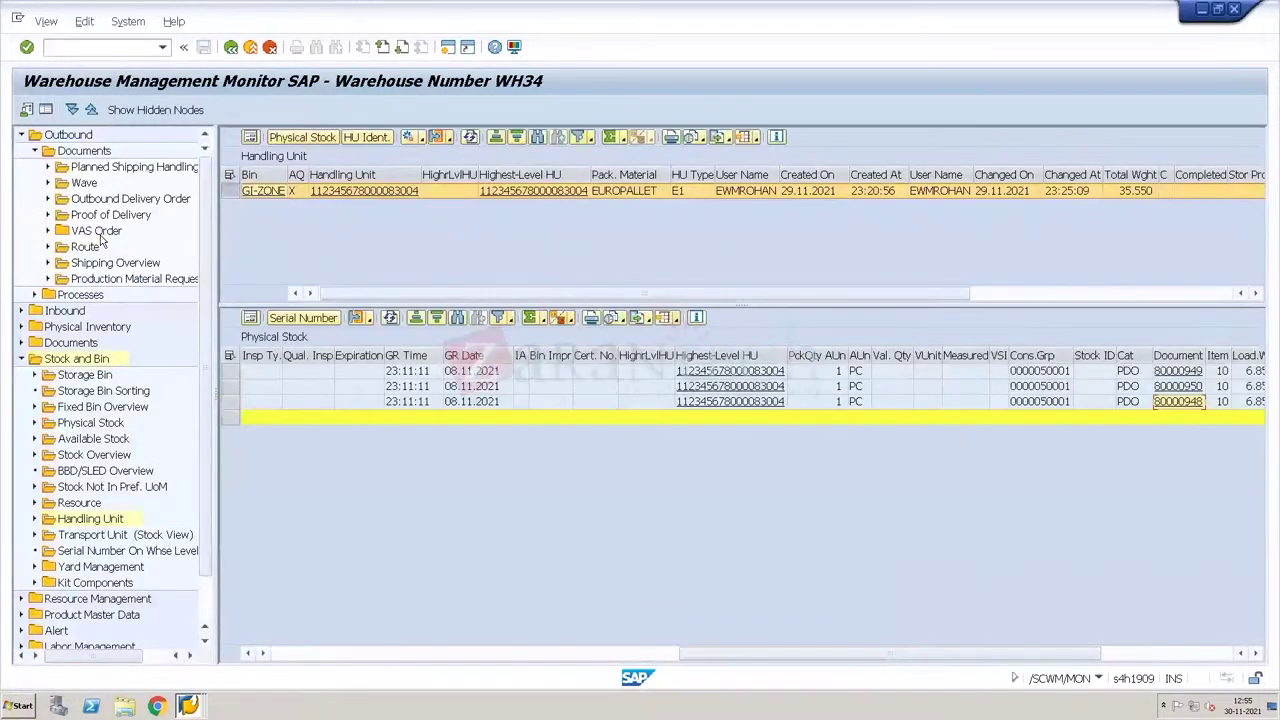
pyautogui.hotkey('alt', 'Tab')
pyautogui.hotkey('alt', 'Tab')
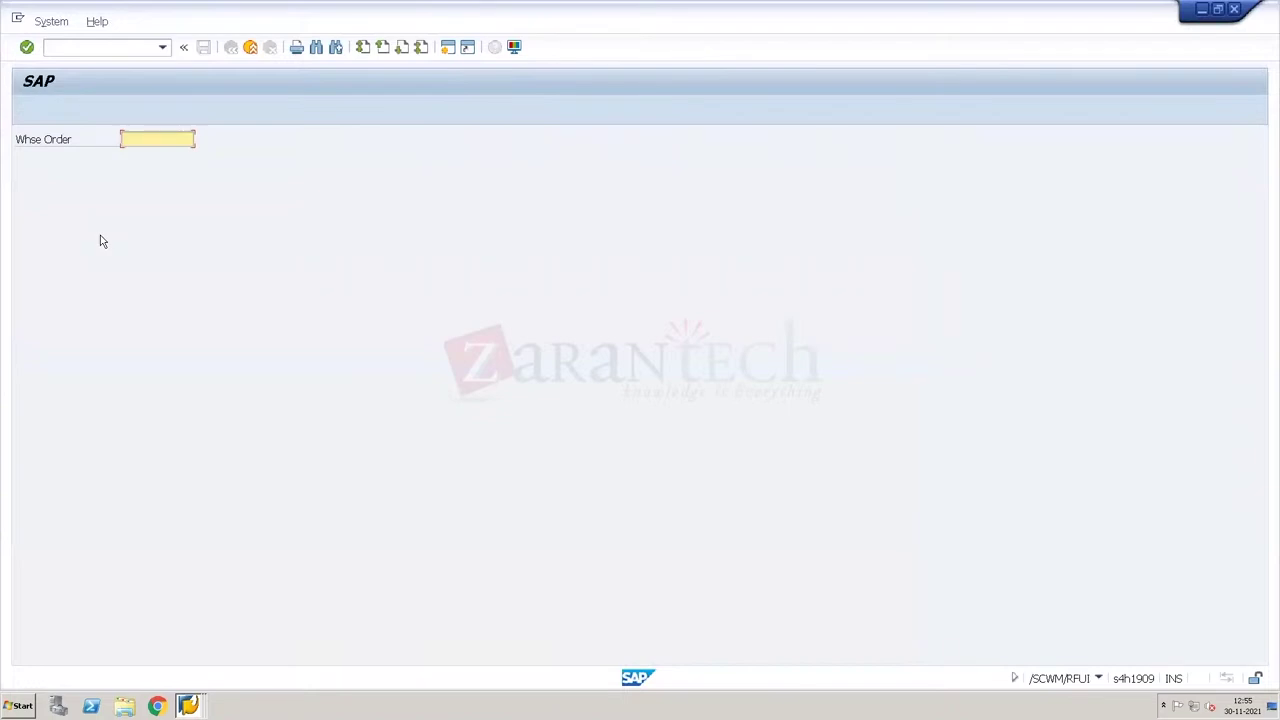
# Step: Open warehouse order 2000075 and create a EUROPALLET pick HU
pyautogui.write('2000075')
pyautogui.press('Return')
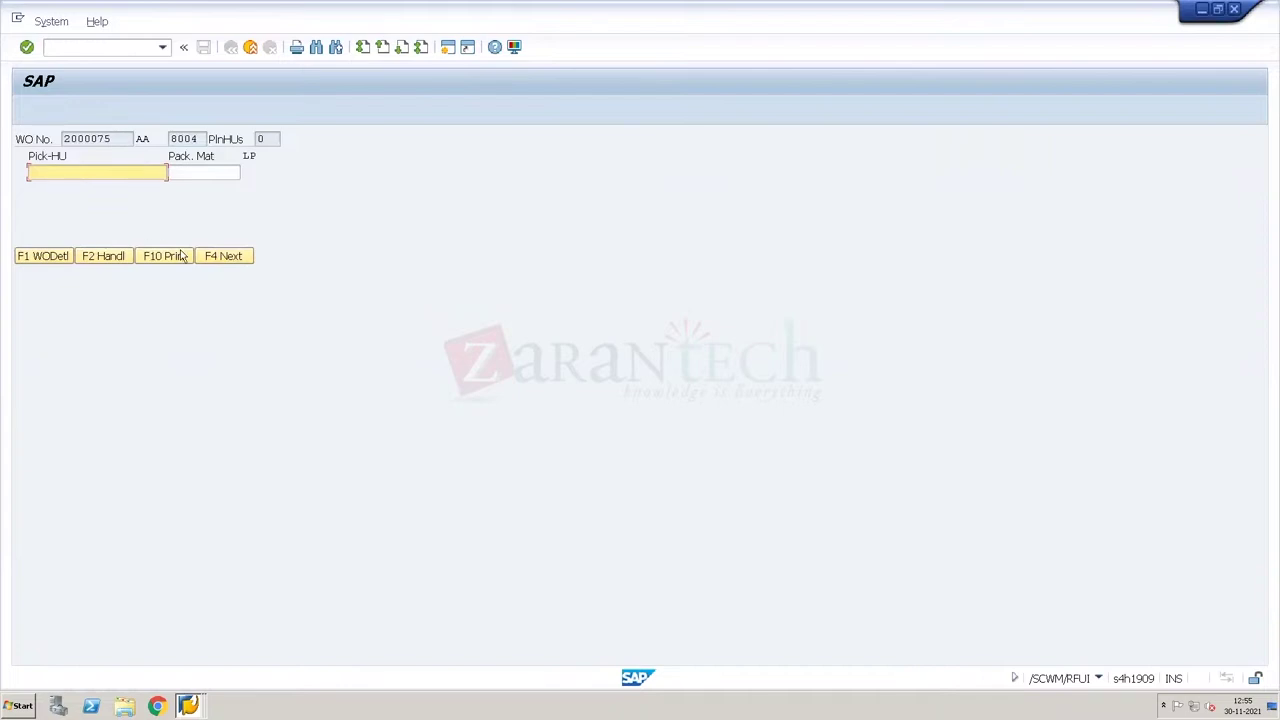
pyautogui.click(189, 177)
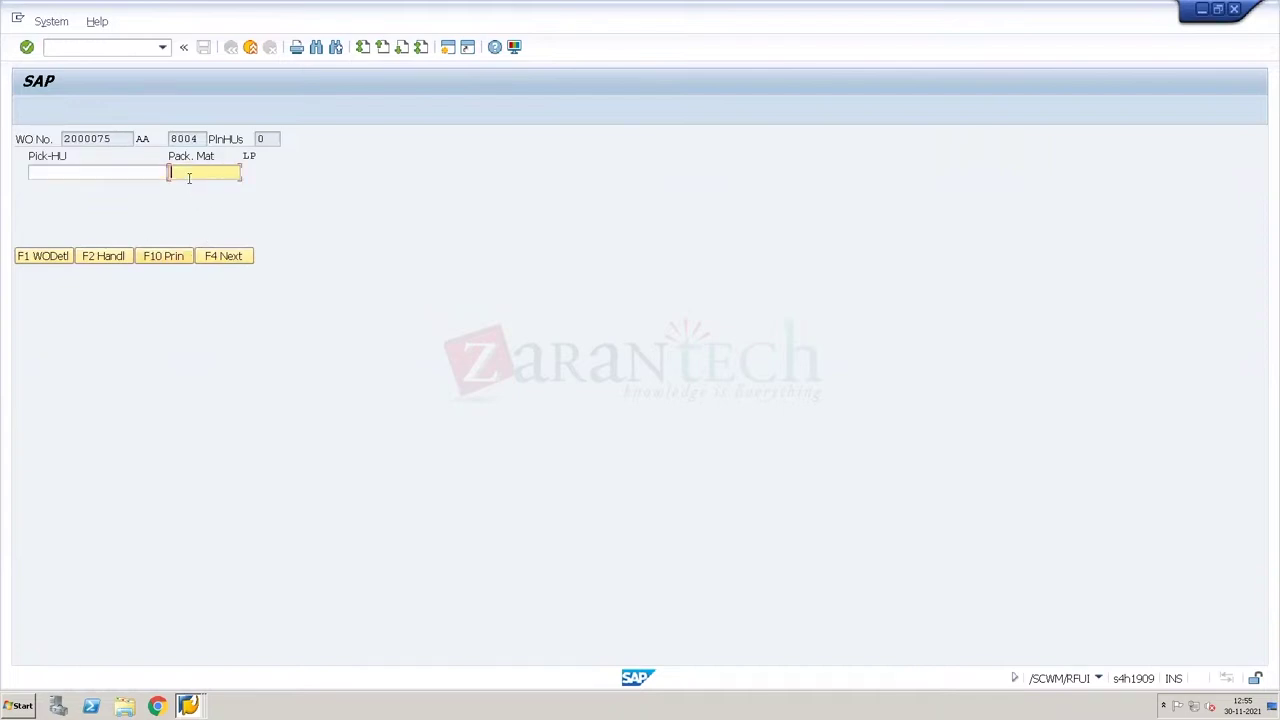
pyautogui.write('e')
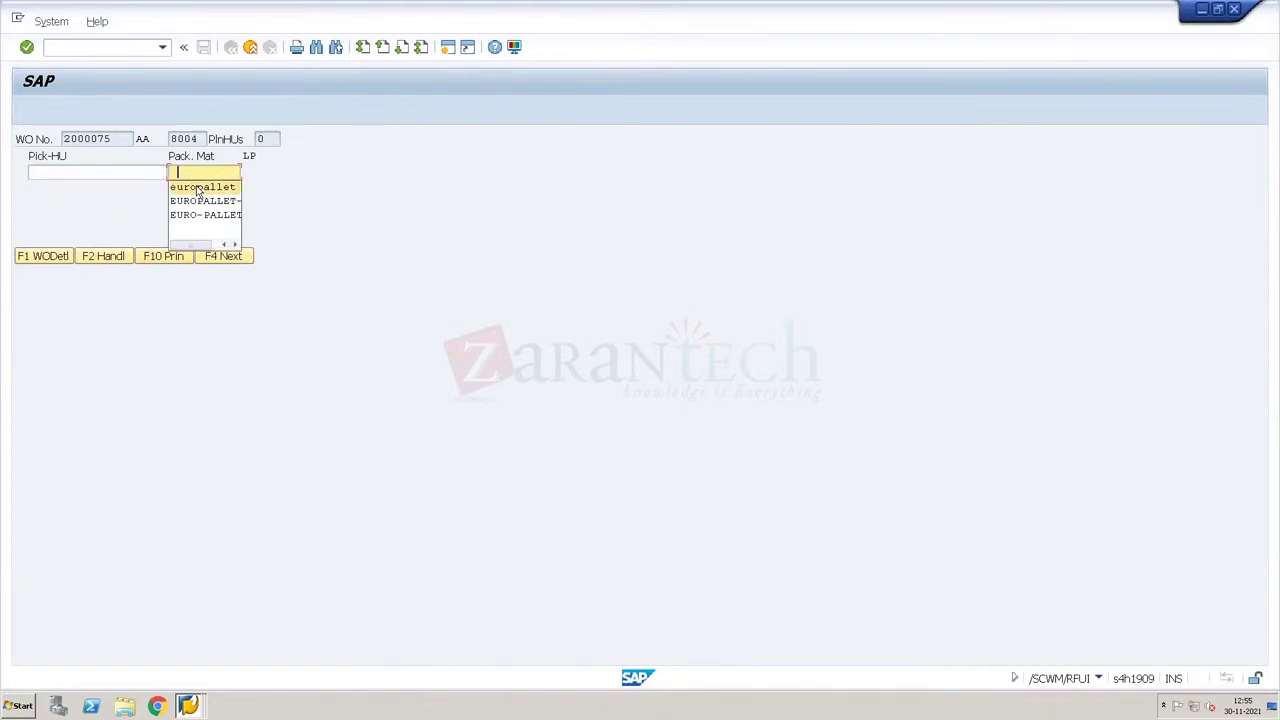
pyautogui.click(193, 192)
pyautogui.press('Return')
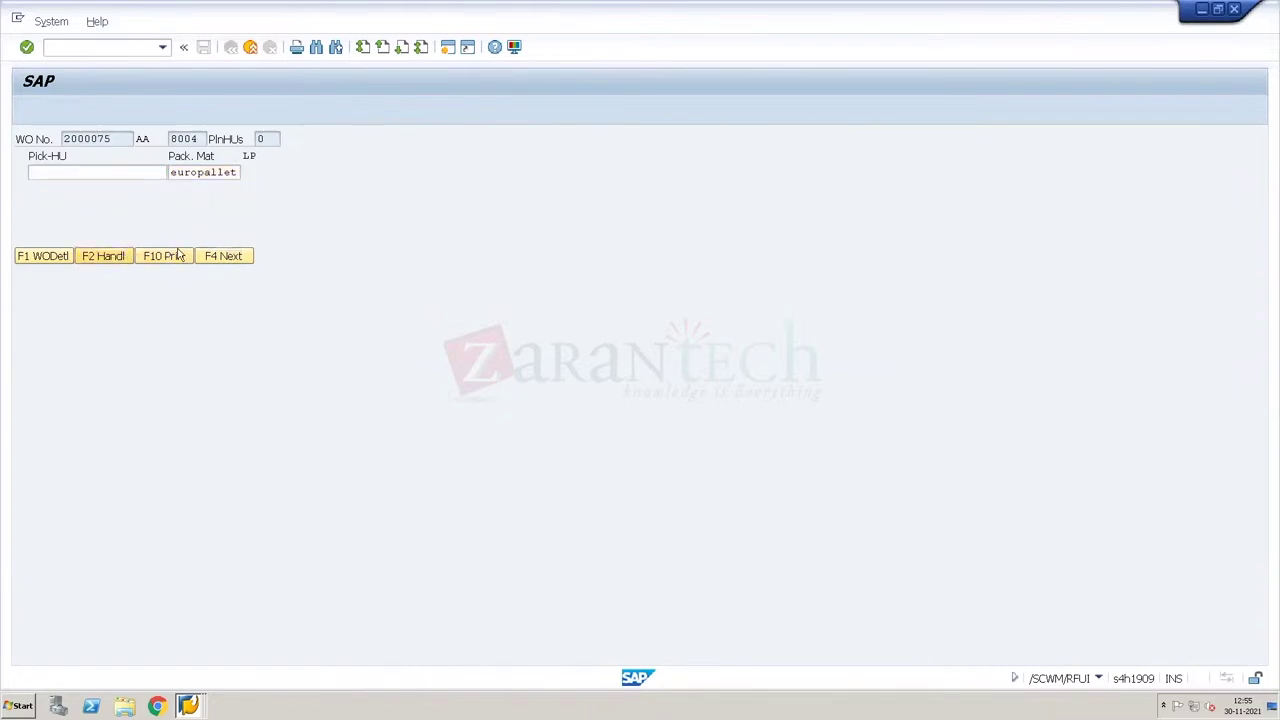
pyautogui.click(226, 255)
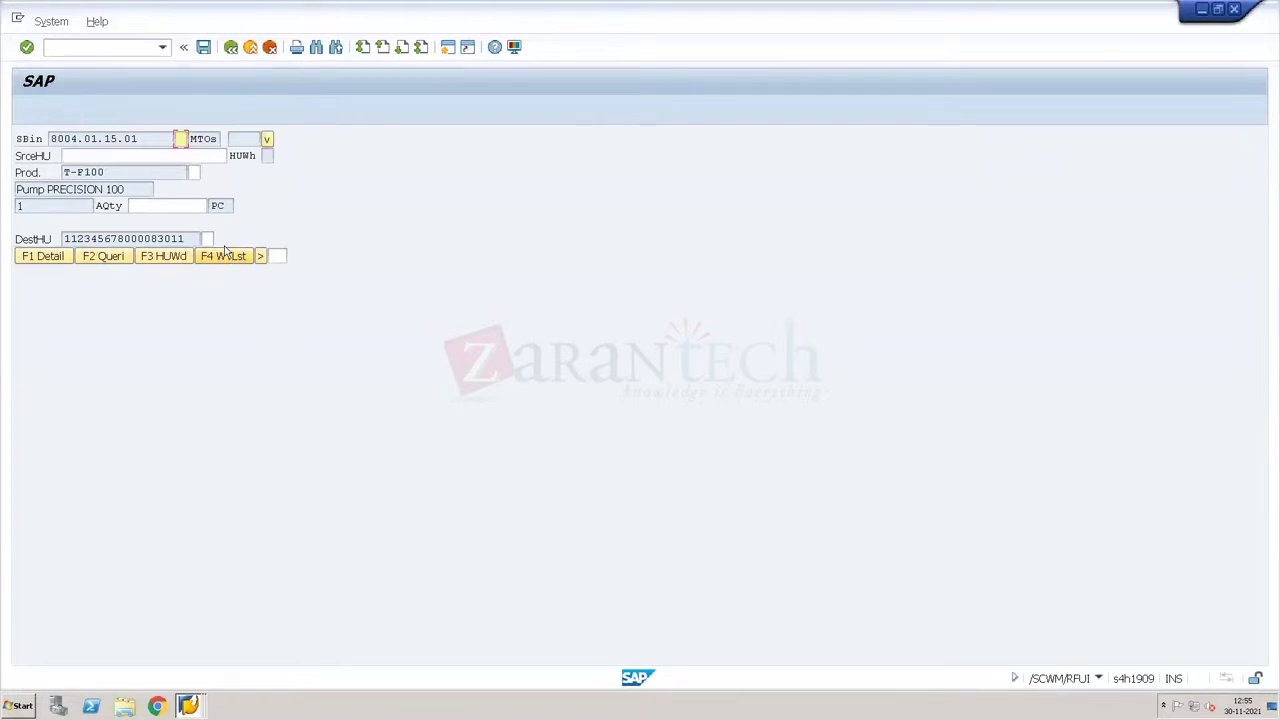
pyautogui.click(185, 238)
pyautogui.press('Return')
pyautogui.press('Return')
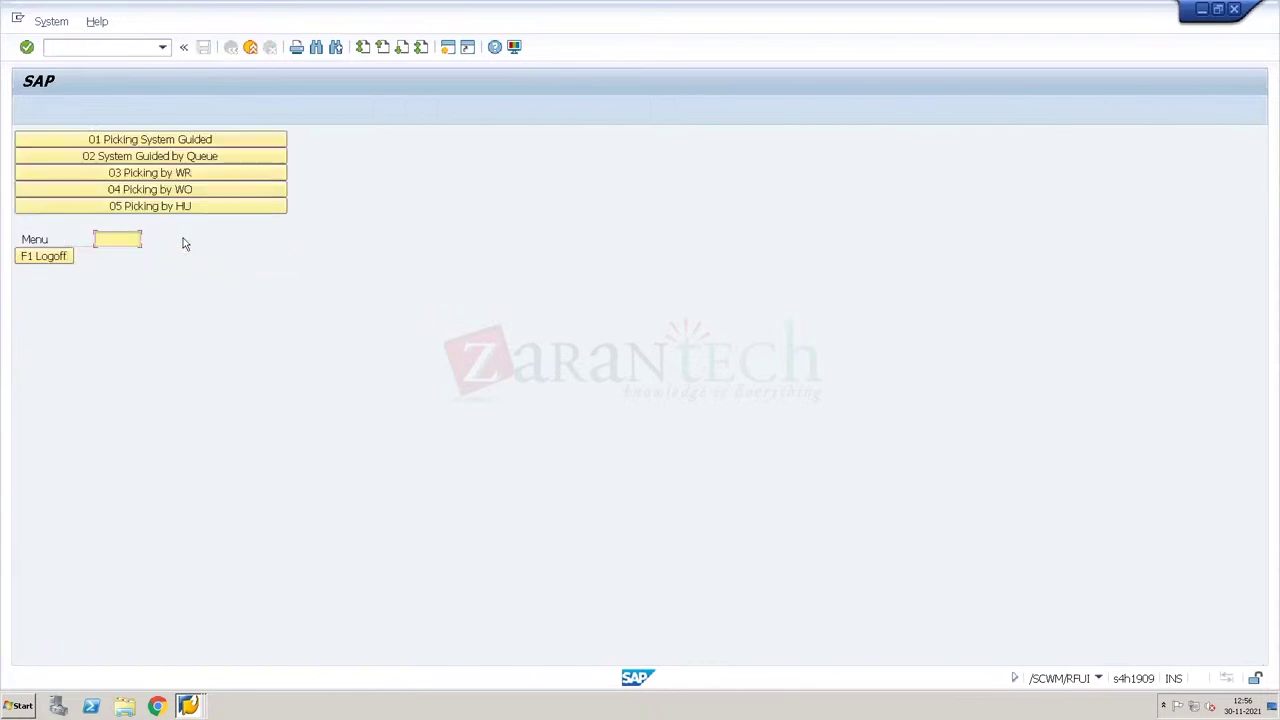
pyautogui.click(207, 191)
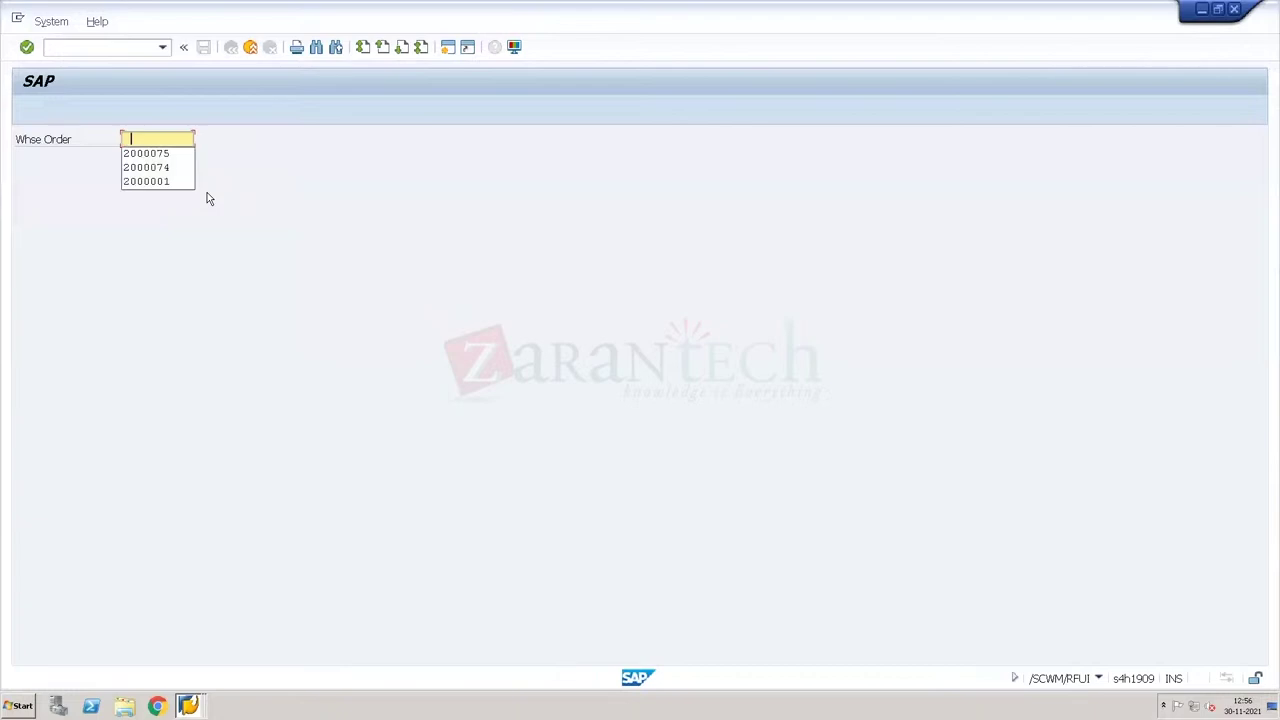
pyautogui.press('Down')
pyautogui.press('Return')
pyautogui.press('Return')
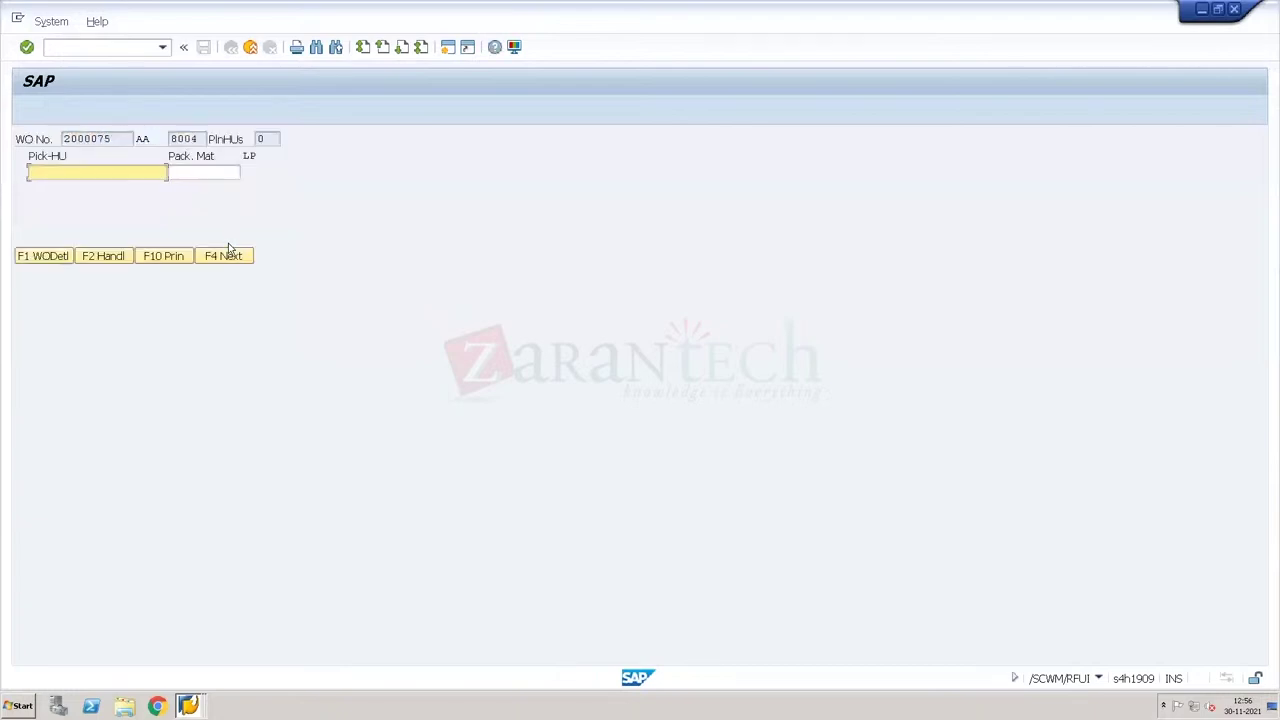
pyautogui.click(226, 256)
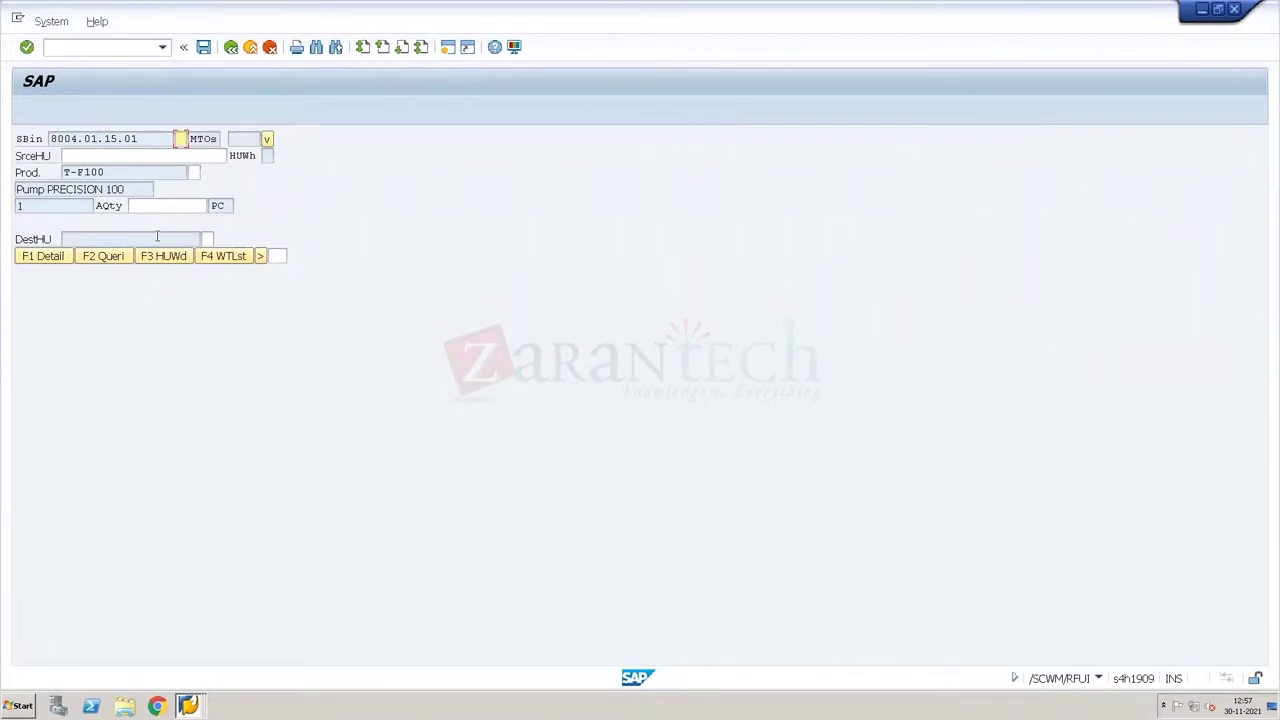
pyautogui.press('Return')
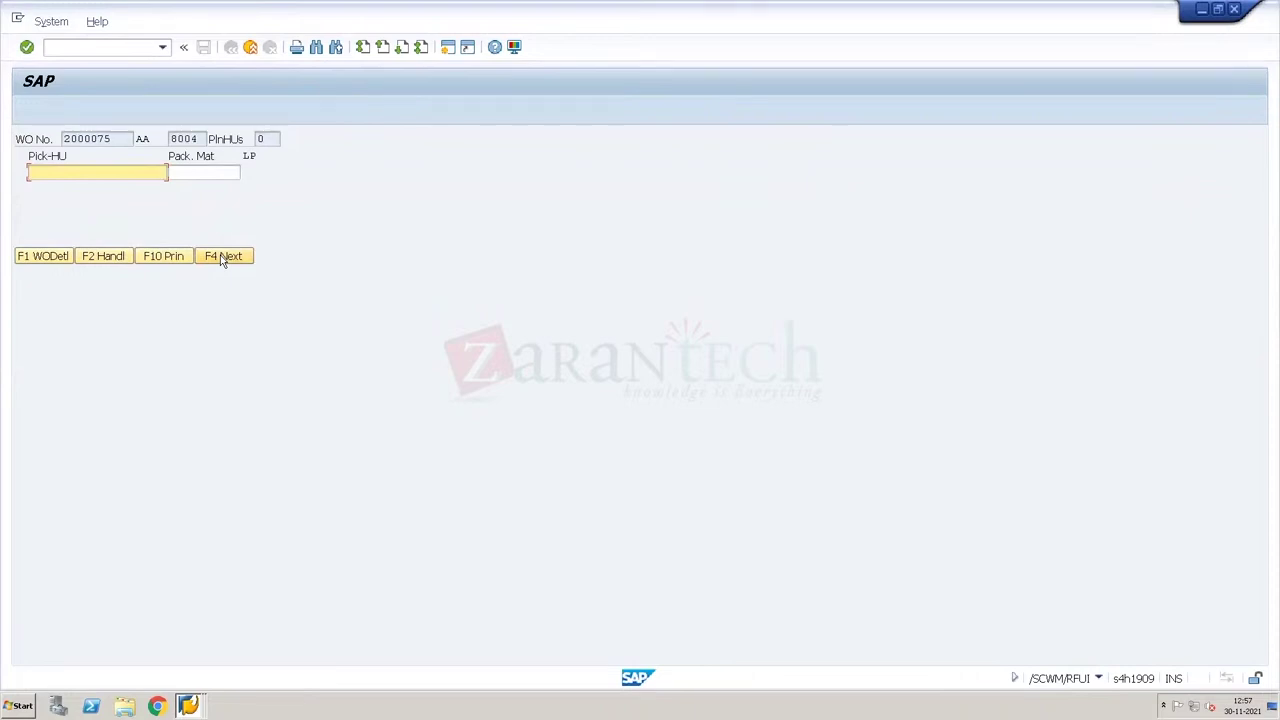
pyautogui.click(223, 256)
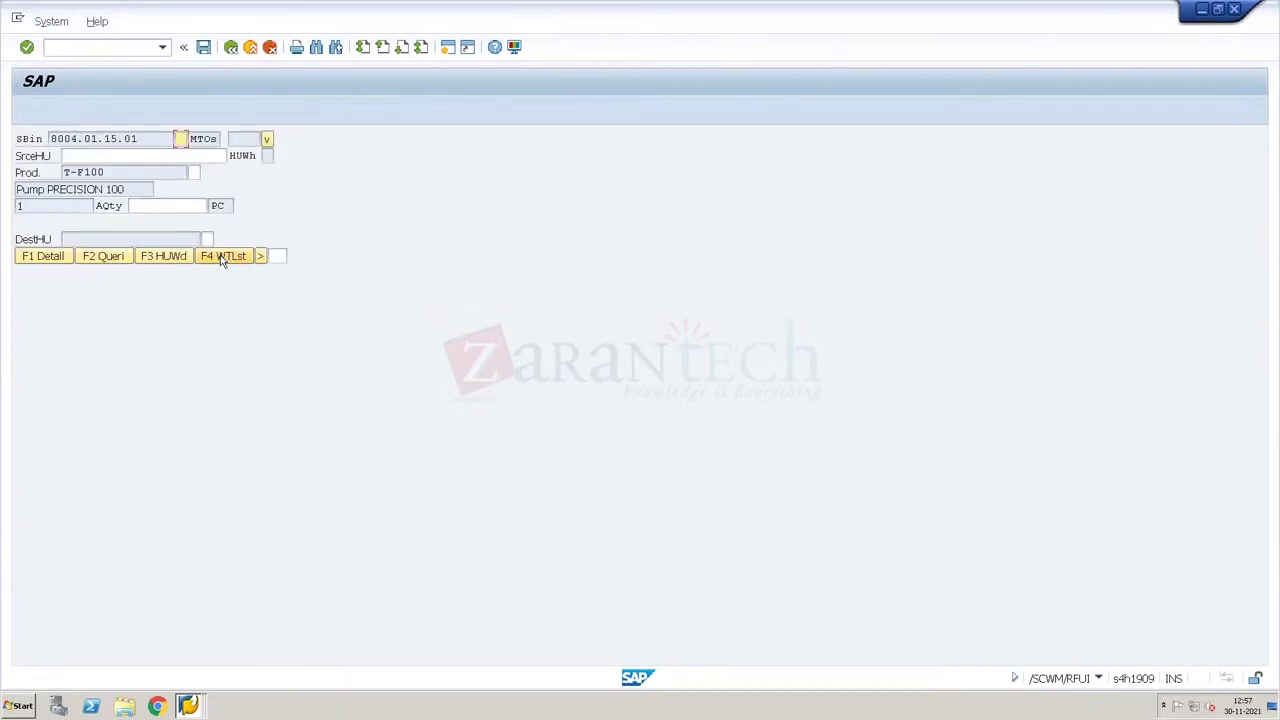
pyautogui.click(223, 256)
pyautogui.click(223, 256)
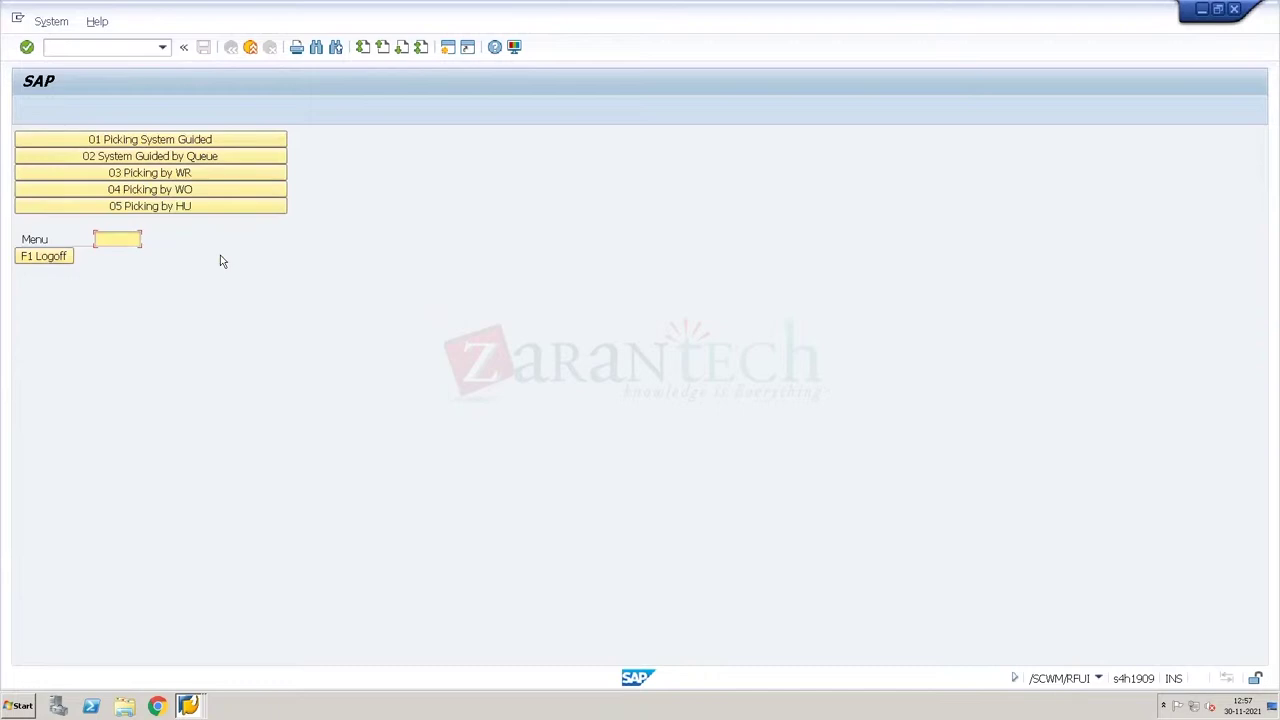
pyautogui.click(200, 194)
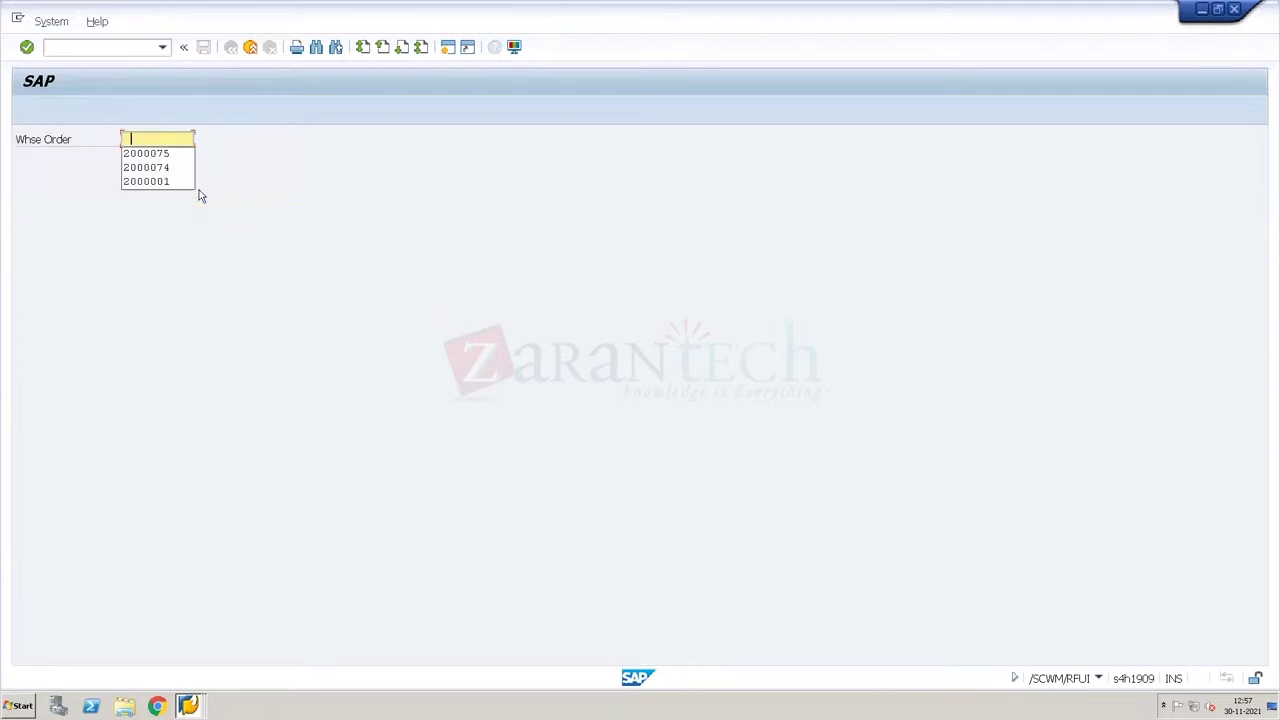
pyautogui.press('Down')
pyautogui.press('Return')
pyautogui.press('Return')
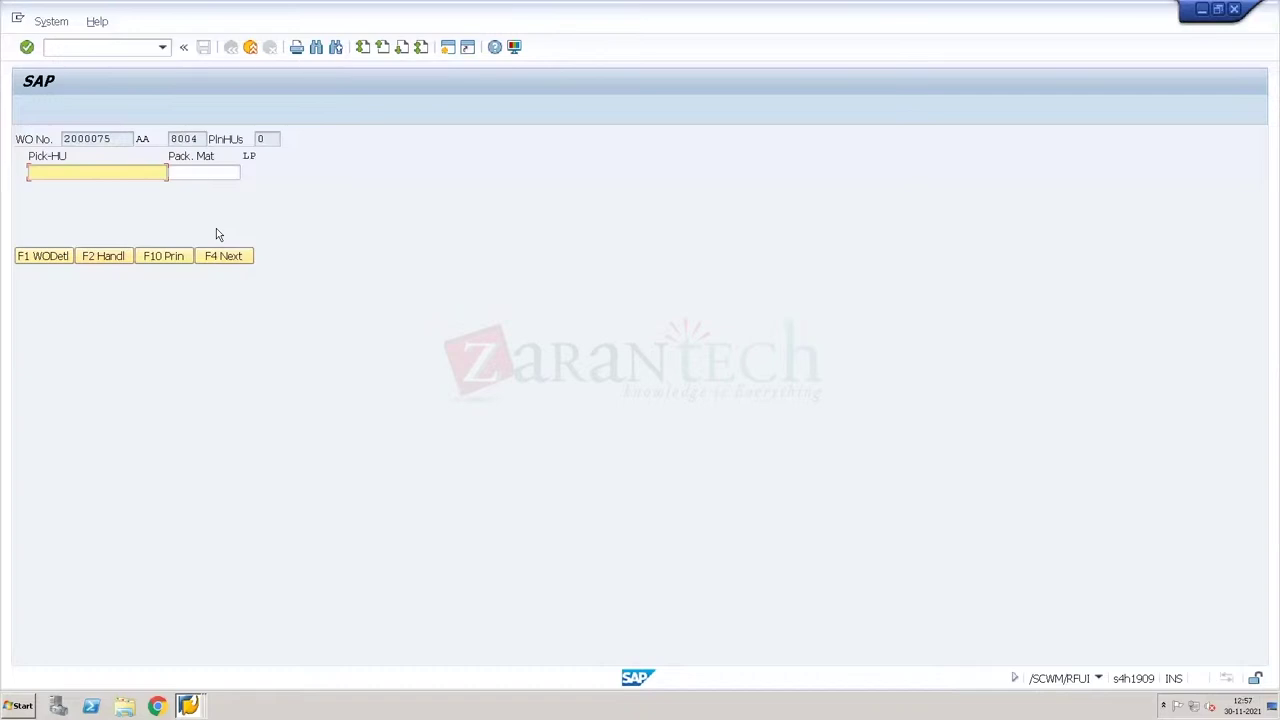
pyautogui.click(220, 257)
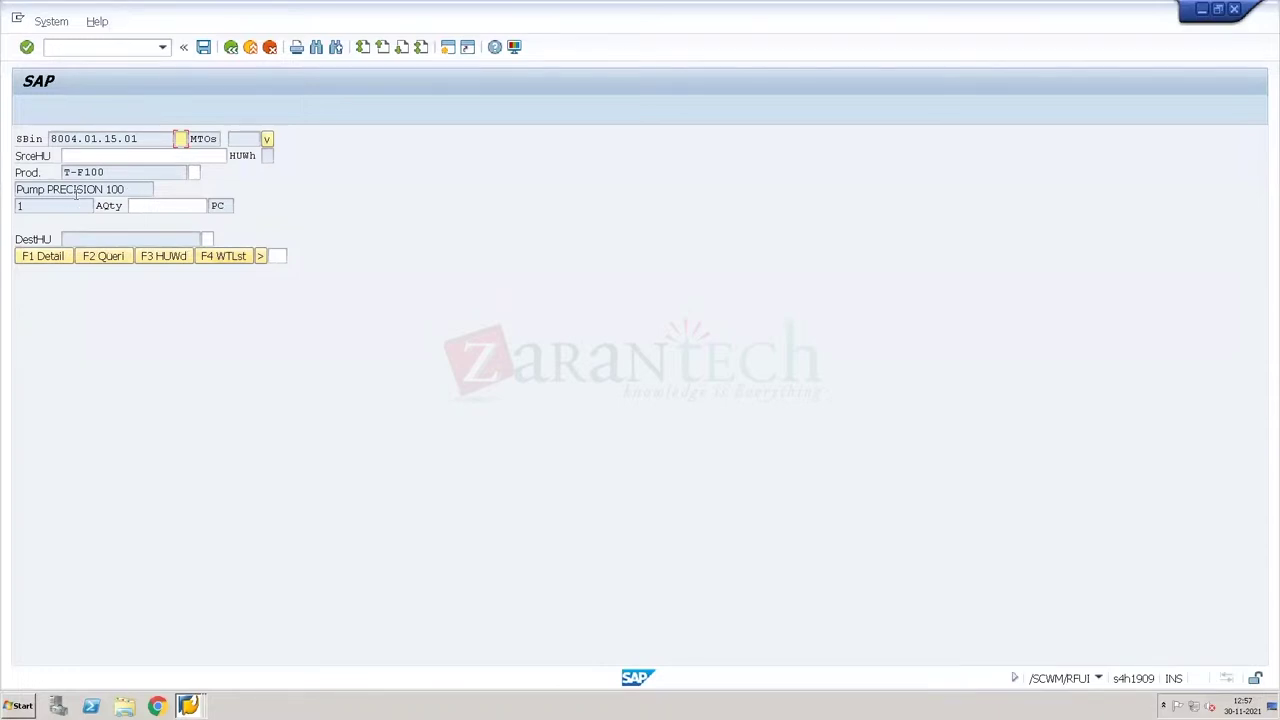
pyautogui.click(88, 159)
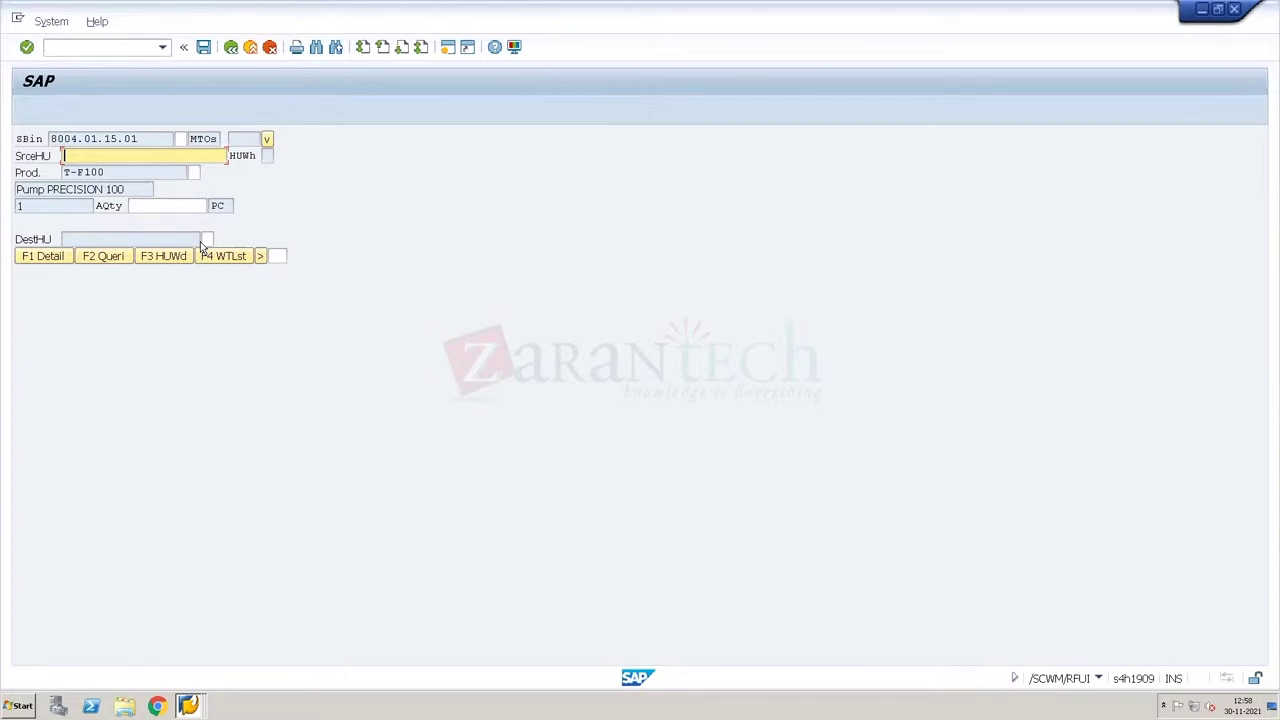
pyautogui.press('Return')
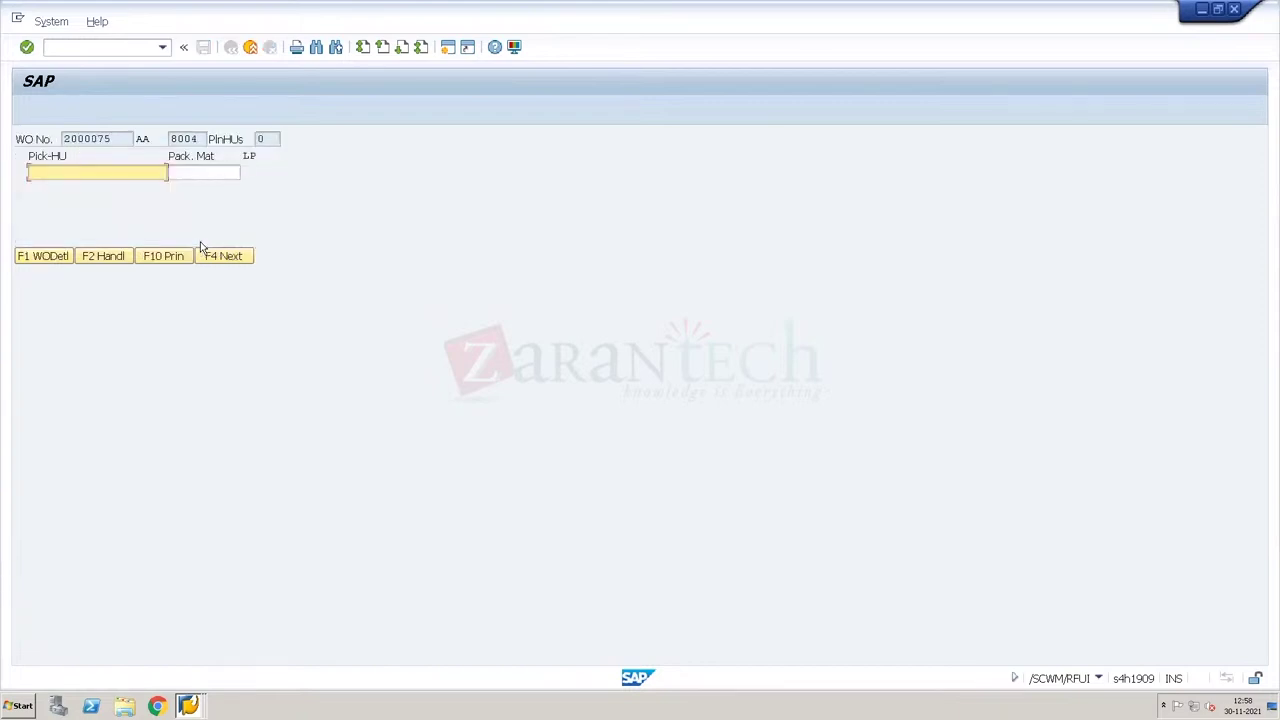
pyautogui.press('F4')
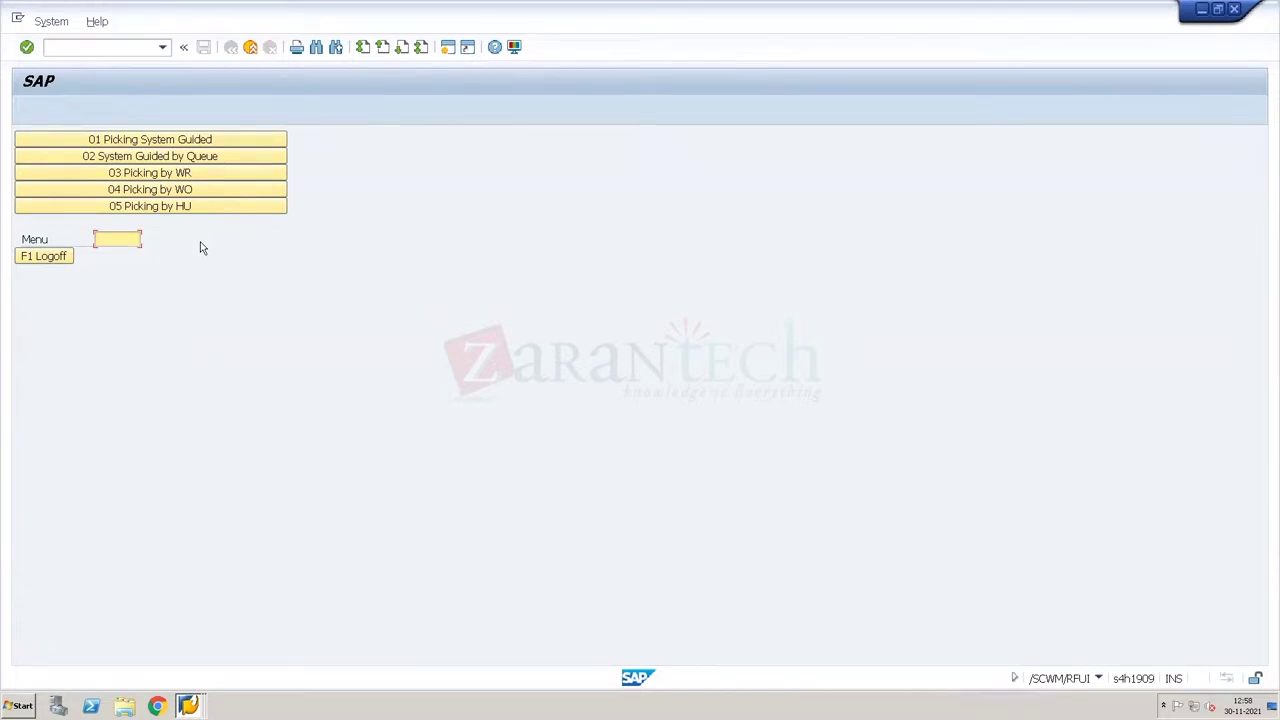
pyautogui.click(172, 173)
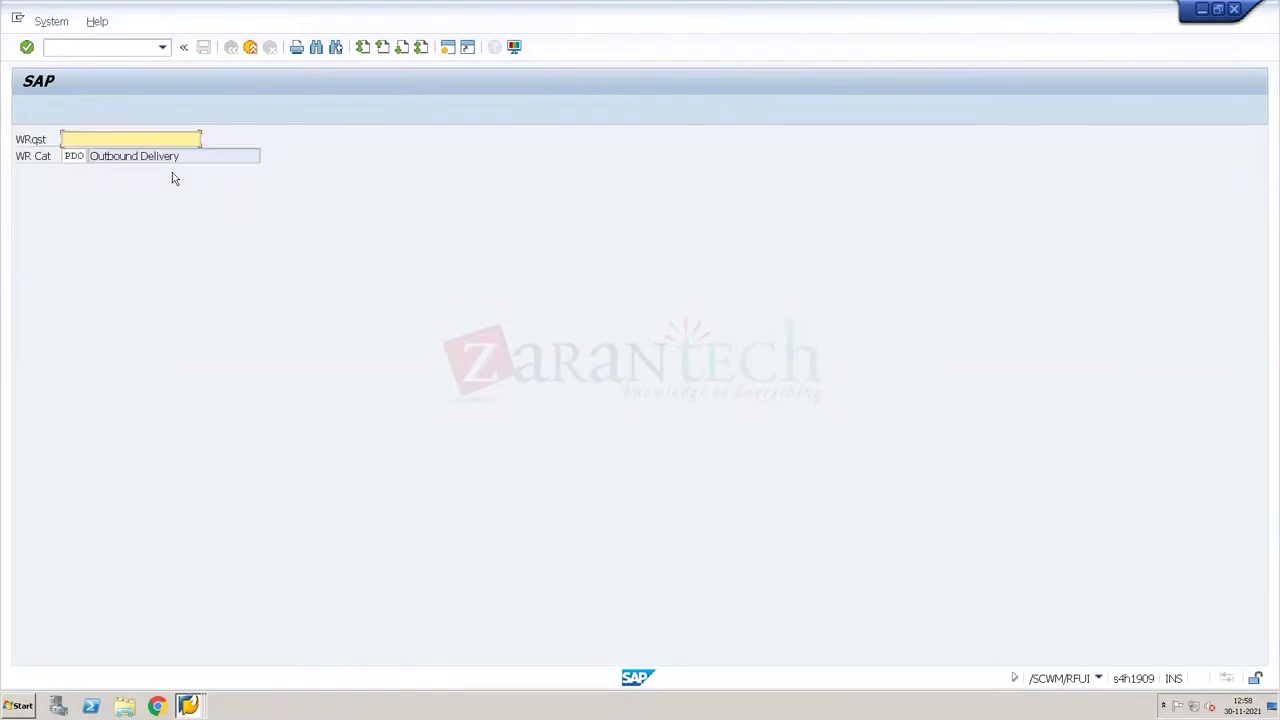
pyautogui.press('F10')
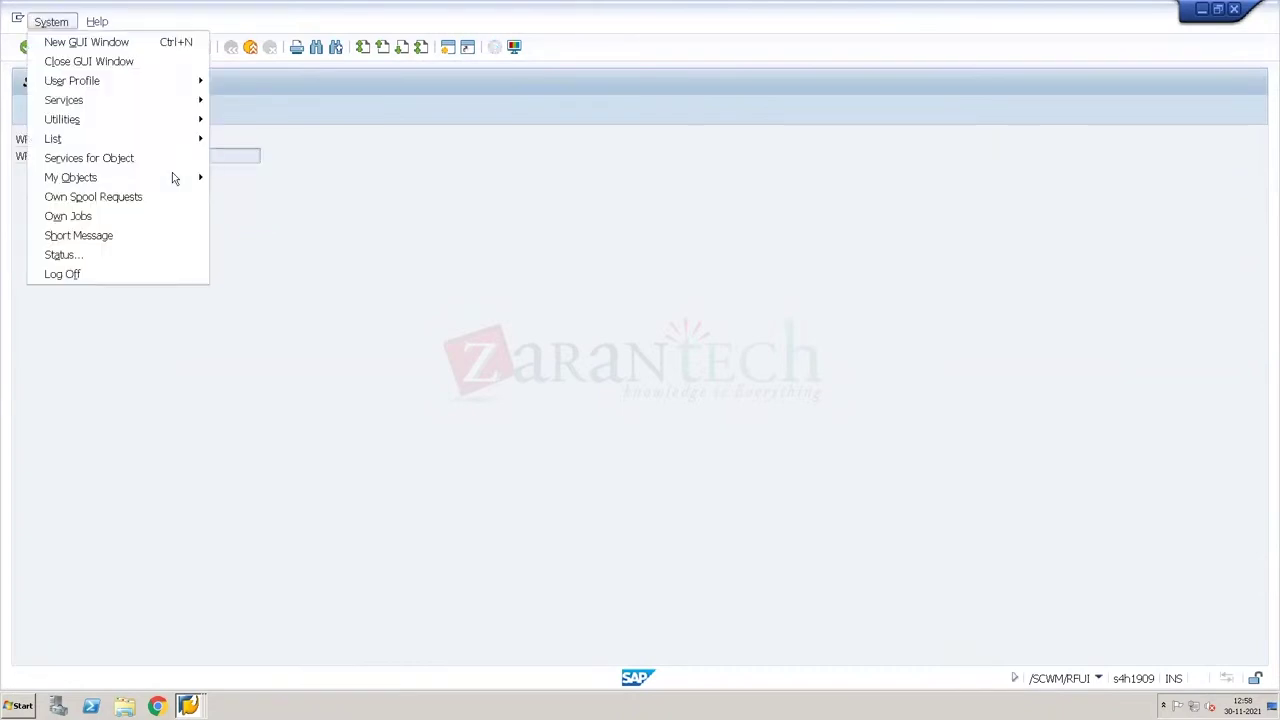
pyautogui.press('Escape')
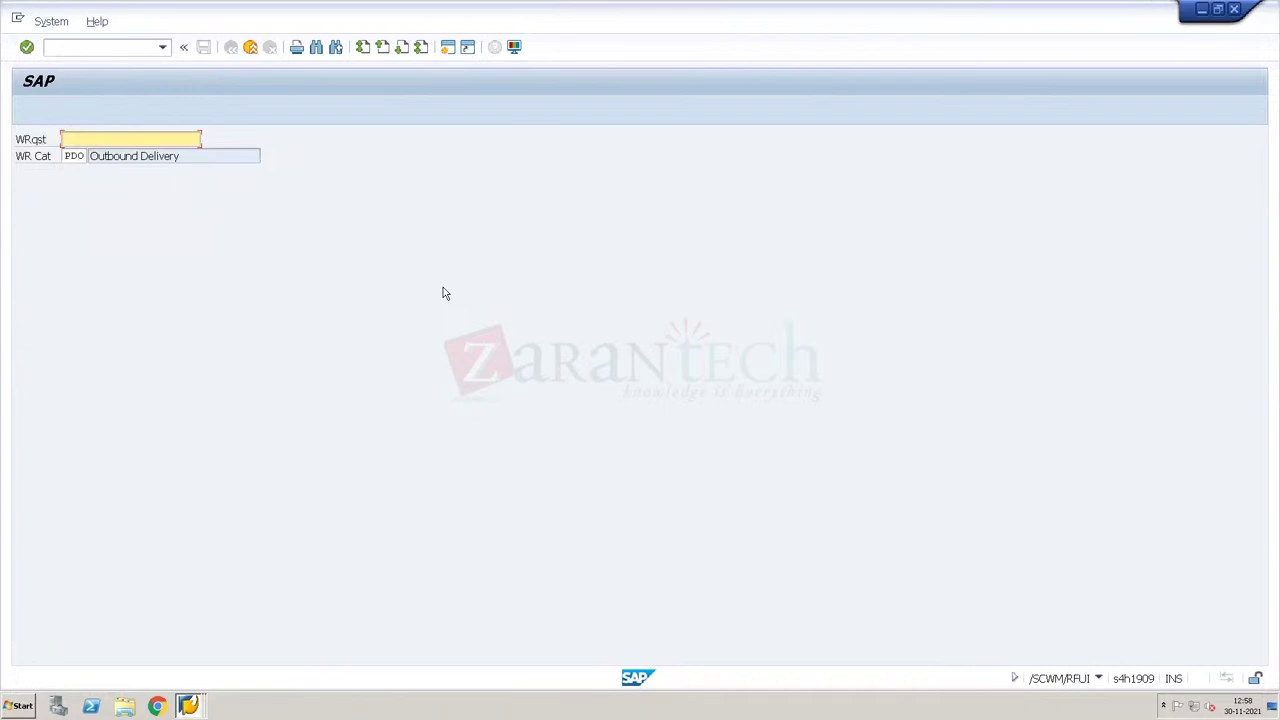
pyautogui.press('F7')
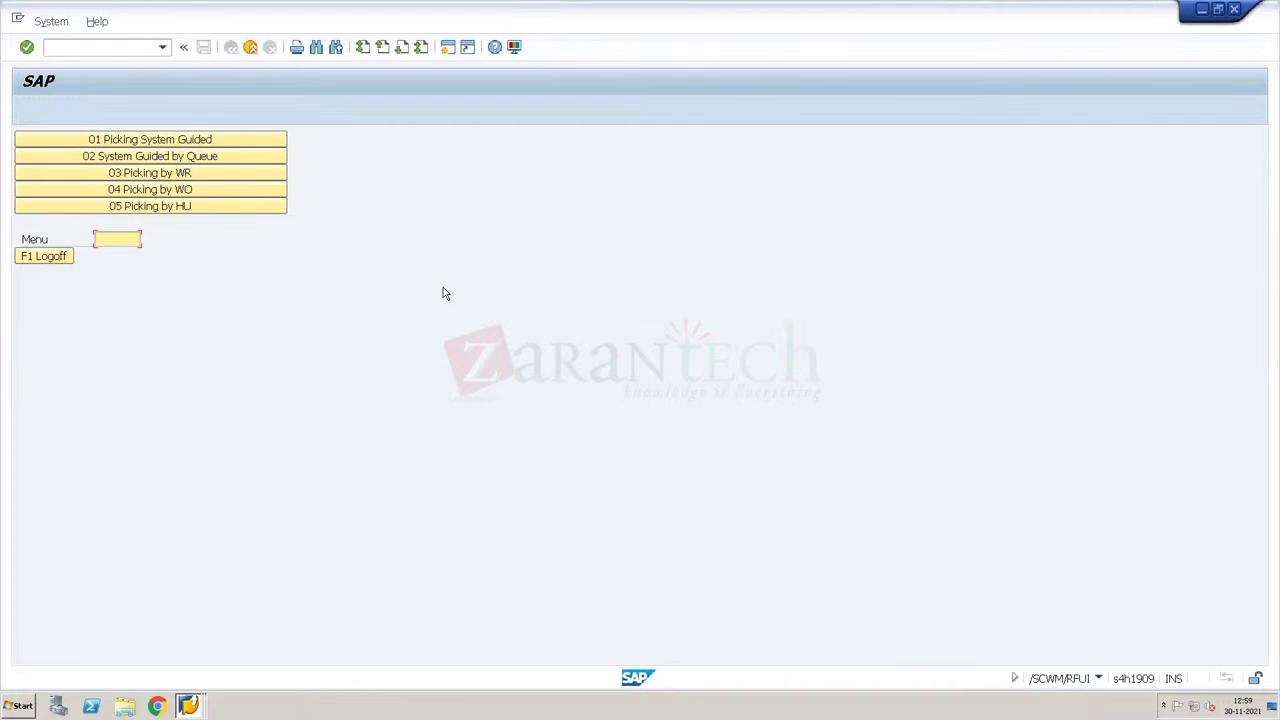
# Step: Bring the WH34 Warehouse Management Monitor forward and take the remote session out of full screen
pyautogui.press('F1')
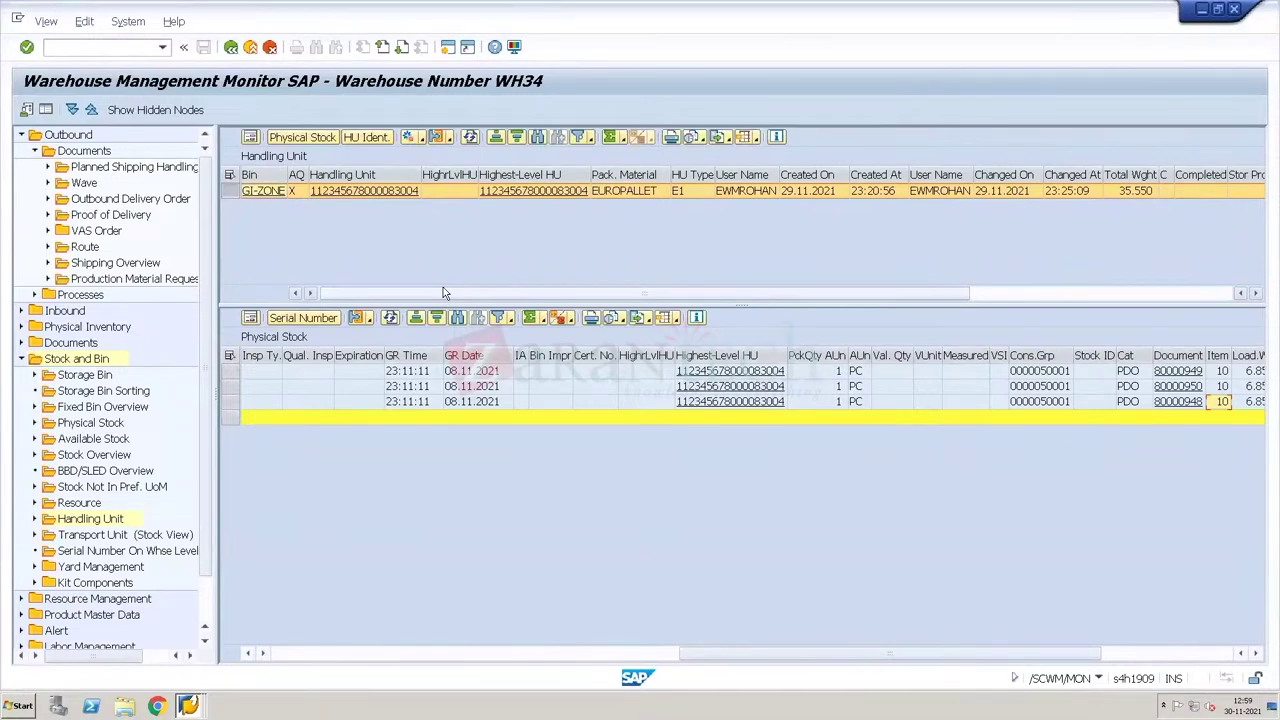
pyautogui.hotkey('alt', 'Tab')
pyautogui.hotkey('alt', 'Tab')
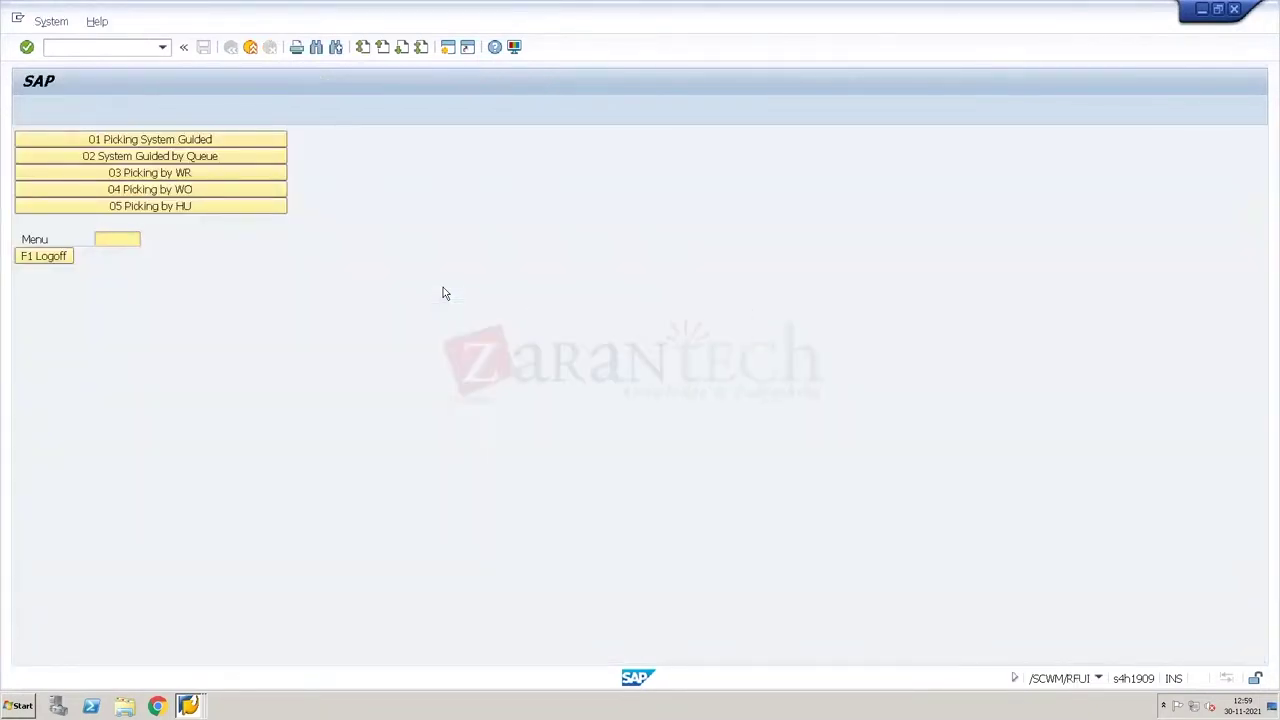
pyautogui.hotkey('alt', 'Tab')
pyautogui.hotkey('alt', 'Tab')
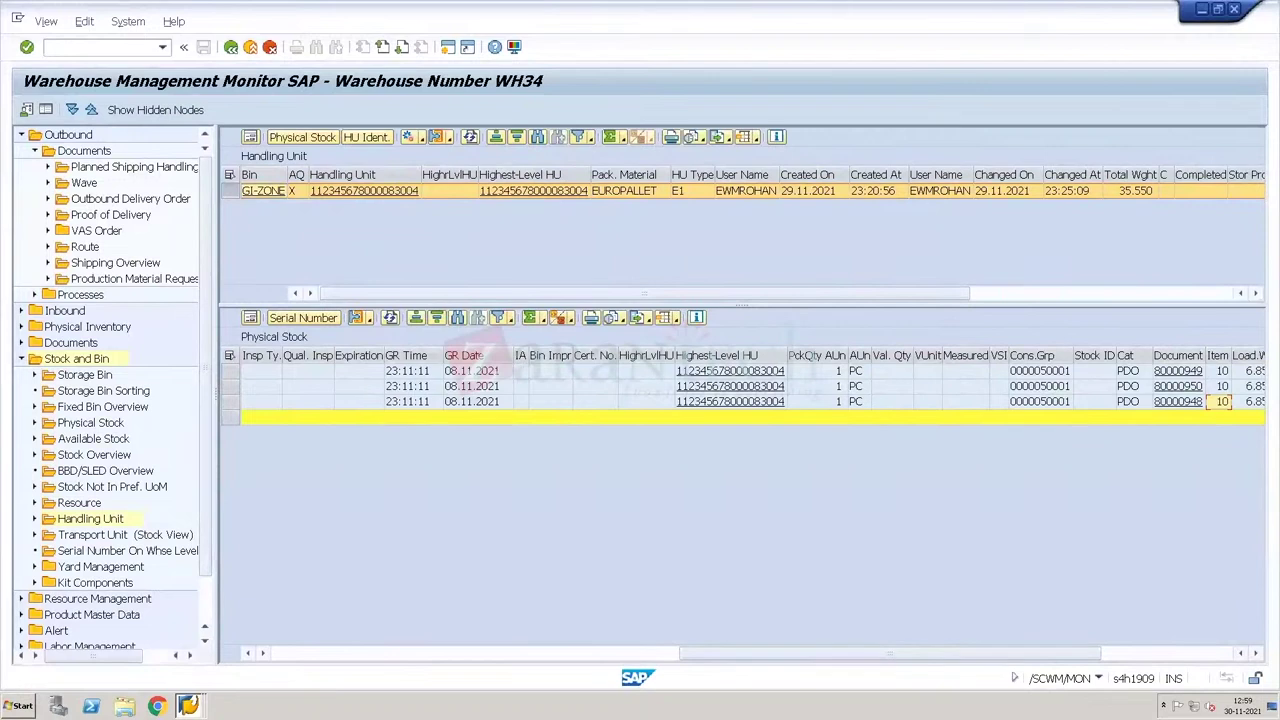
pyautogui.click(188, 706)
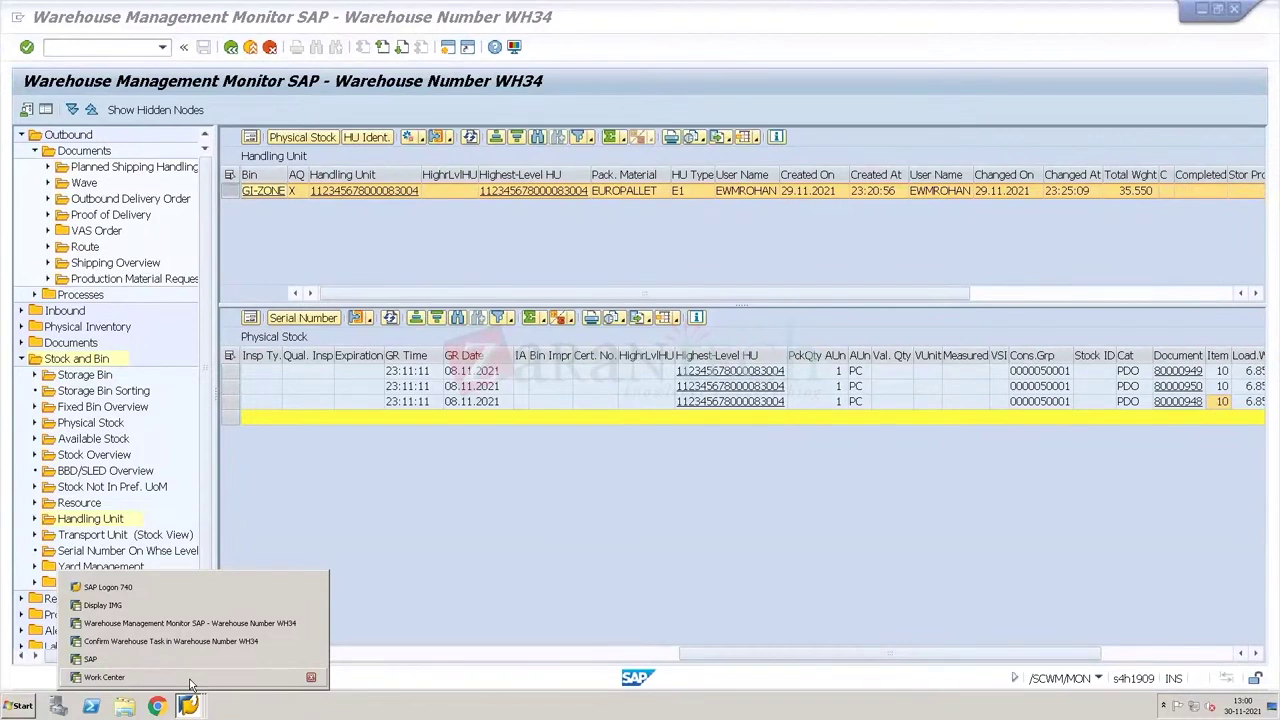
pyautogui.press('ctrl+alt+Break')
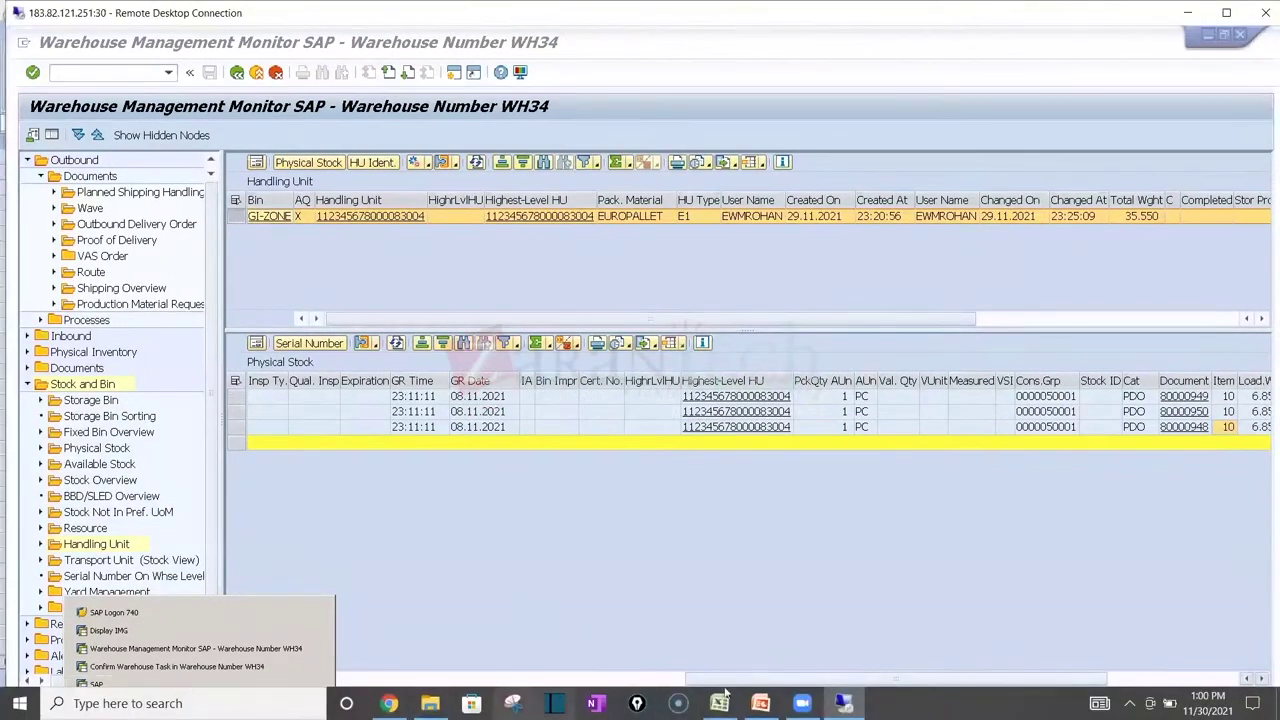
# Step: On the Unit 6 sheet, review the WOCR tasks in K27:K29, Task1 in K18 and priority in I21
pyautogui.click(719, 703)
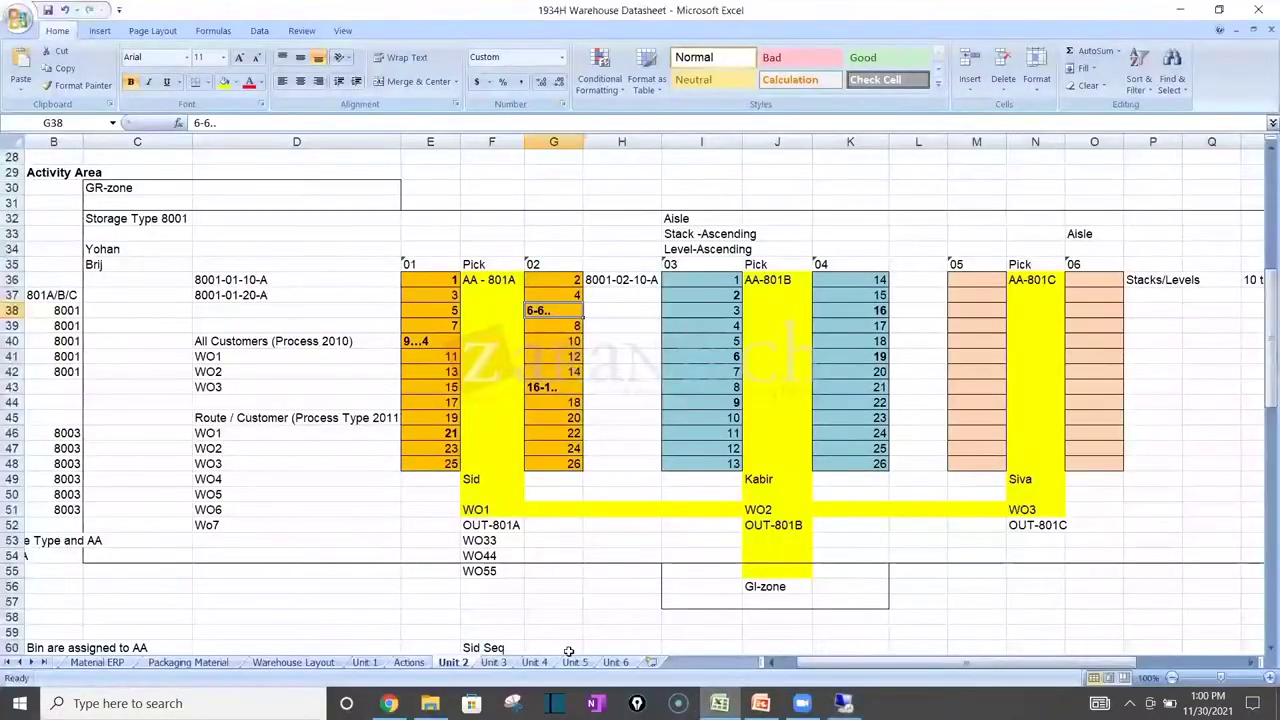
pyautogui.click(624, 664)
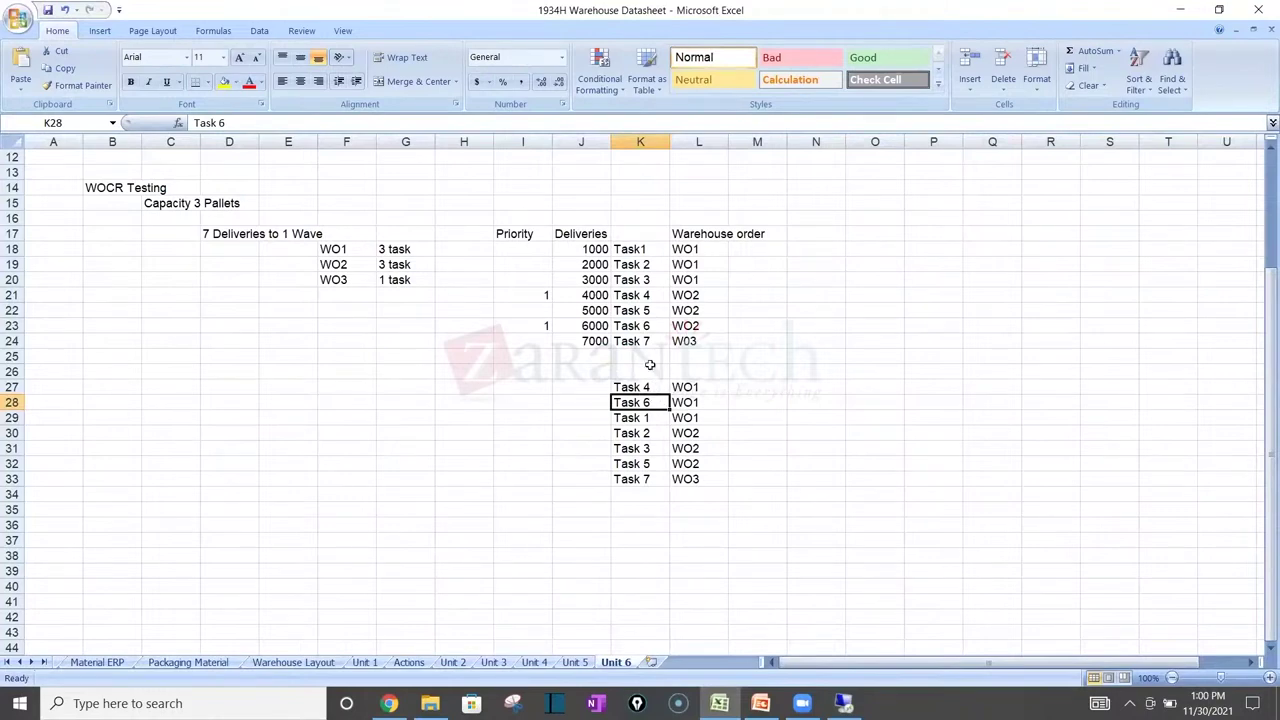
pyautogui.moveTo(651, 386); pyautogui.dragTo(655, 417)
pyautogui.click(655, 417)
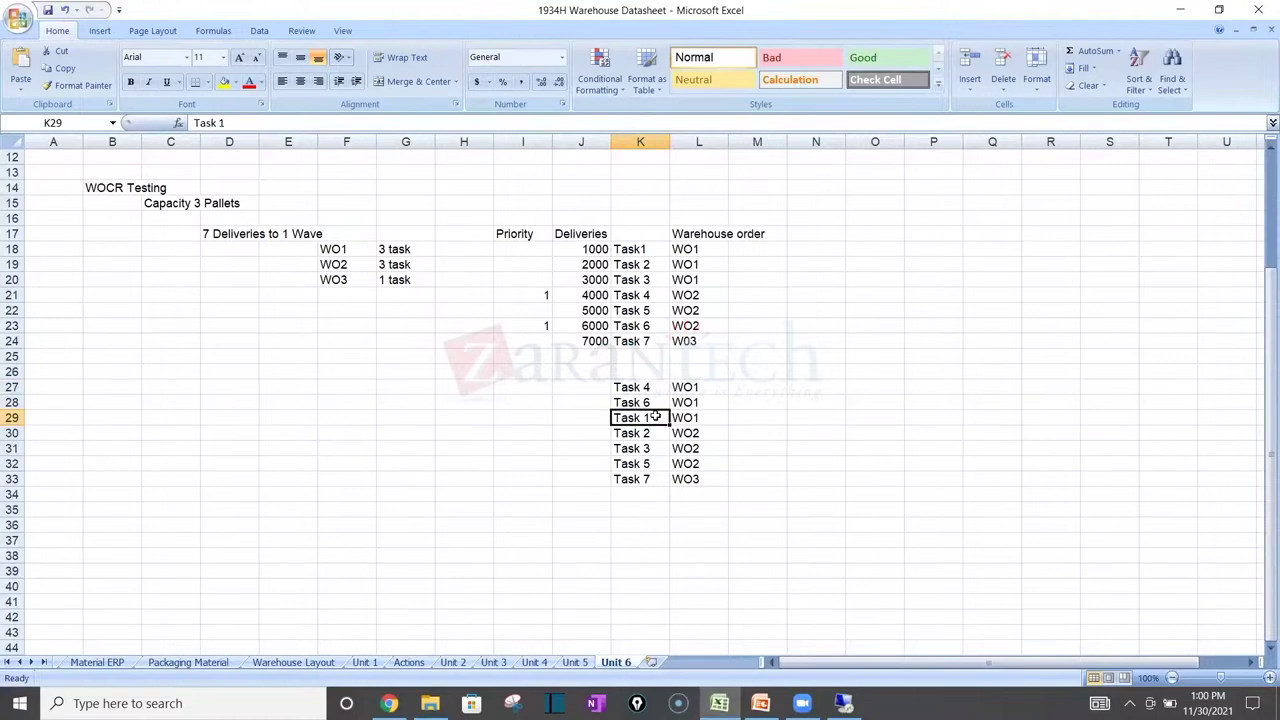
pyautogui.rightClick(643, 257)
pyautogui.press('Escape')
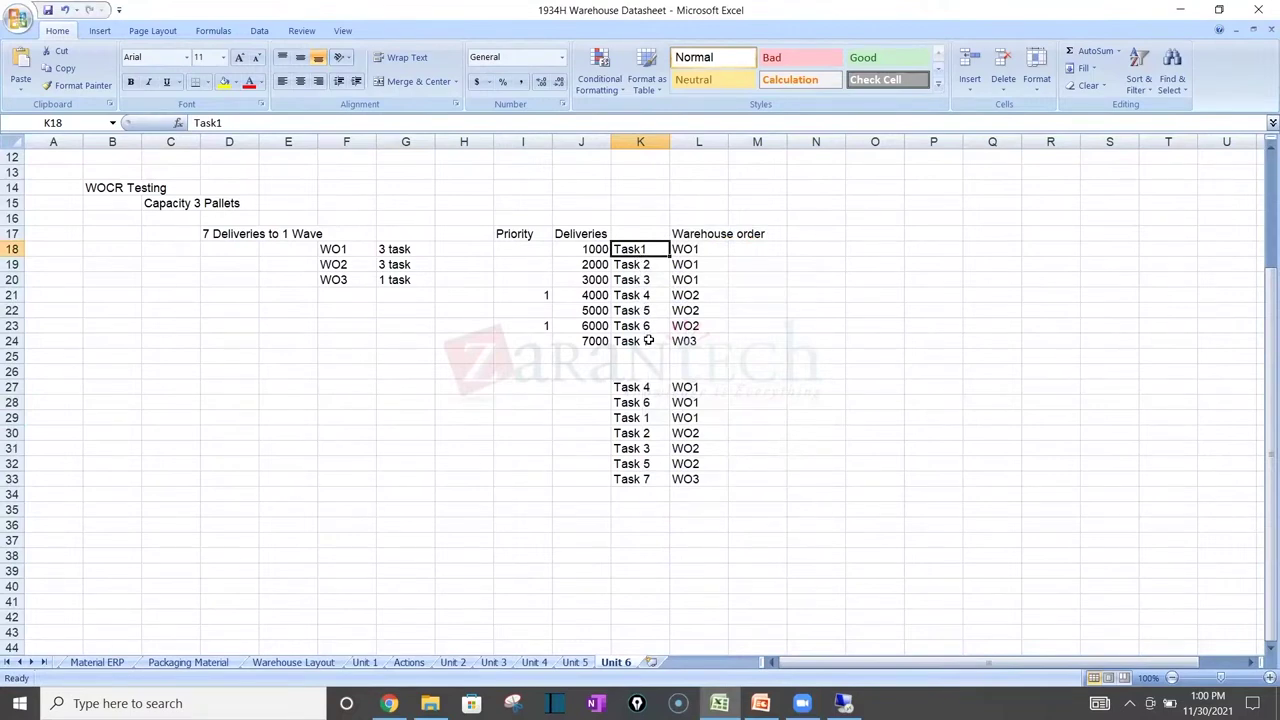
pyautogui.click(531, 299)
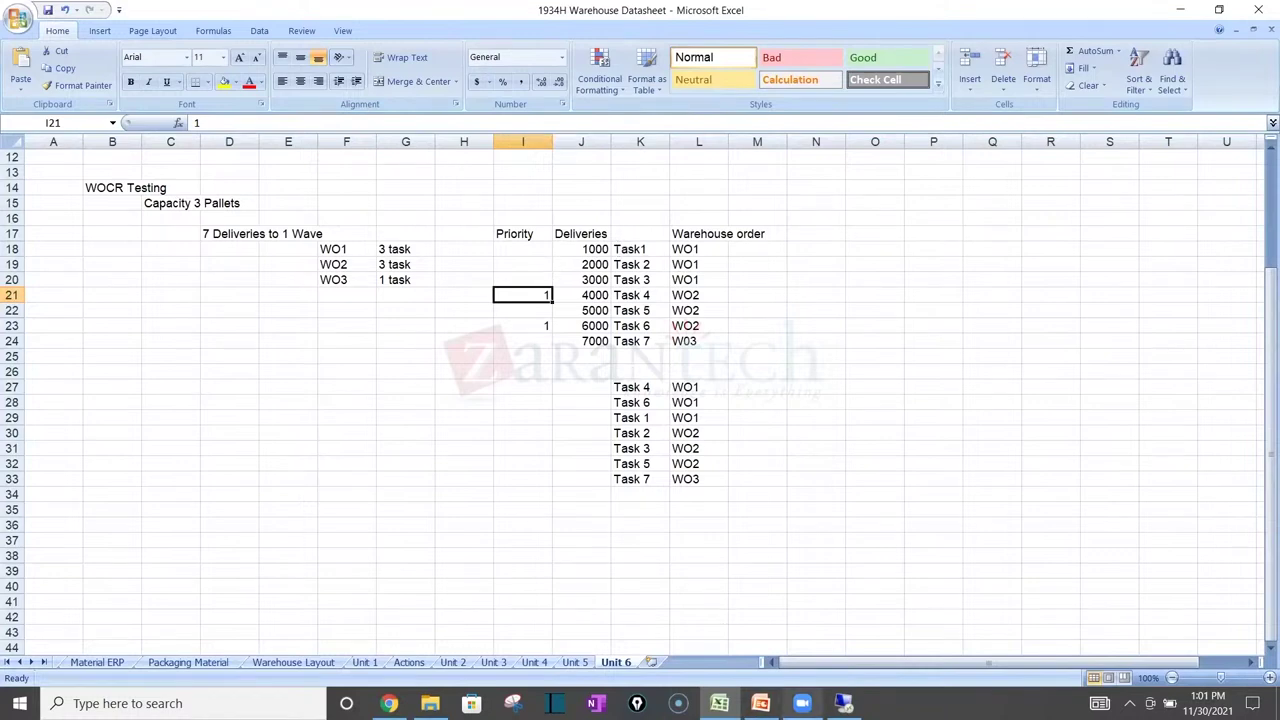
# Step: Back in SAP, exit to the RF picking menu, restore full screen, and switch to Display IMG
pyautogui.click(843, 703)
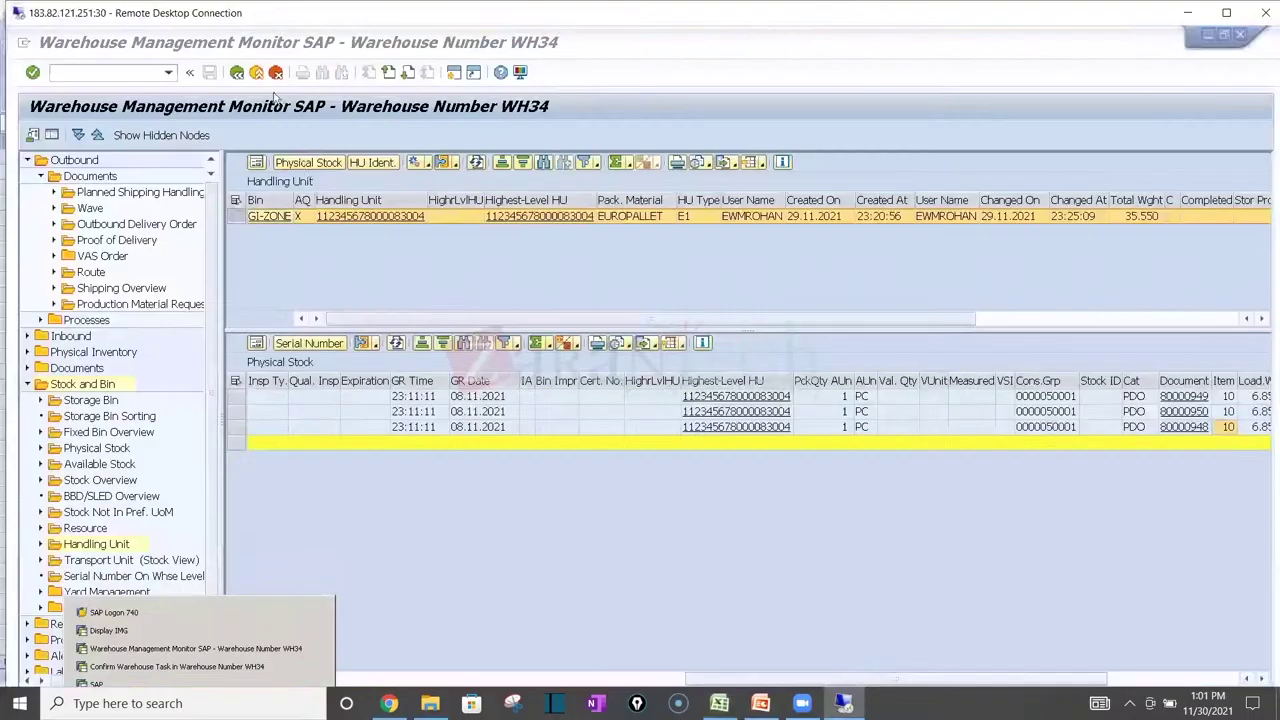
pyautogui.click(258, 75)
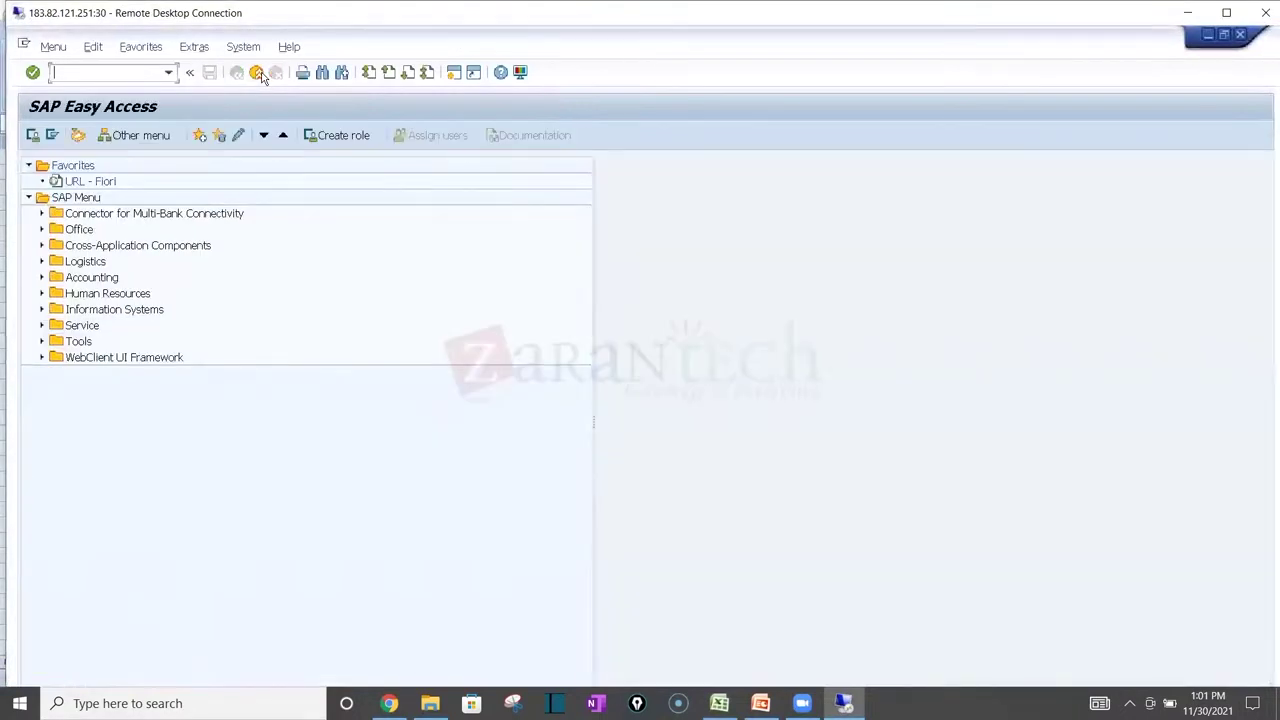
pyautogui.click(258, 75)
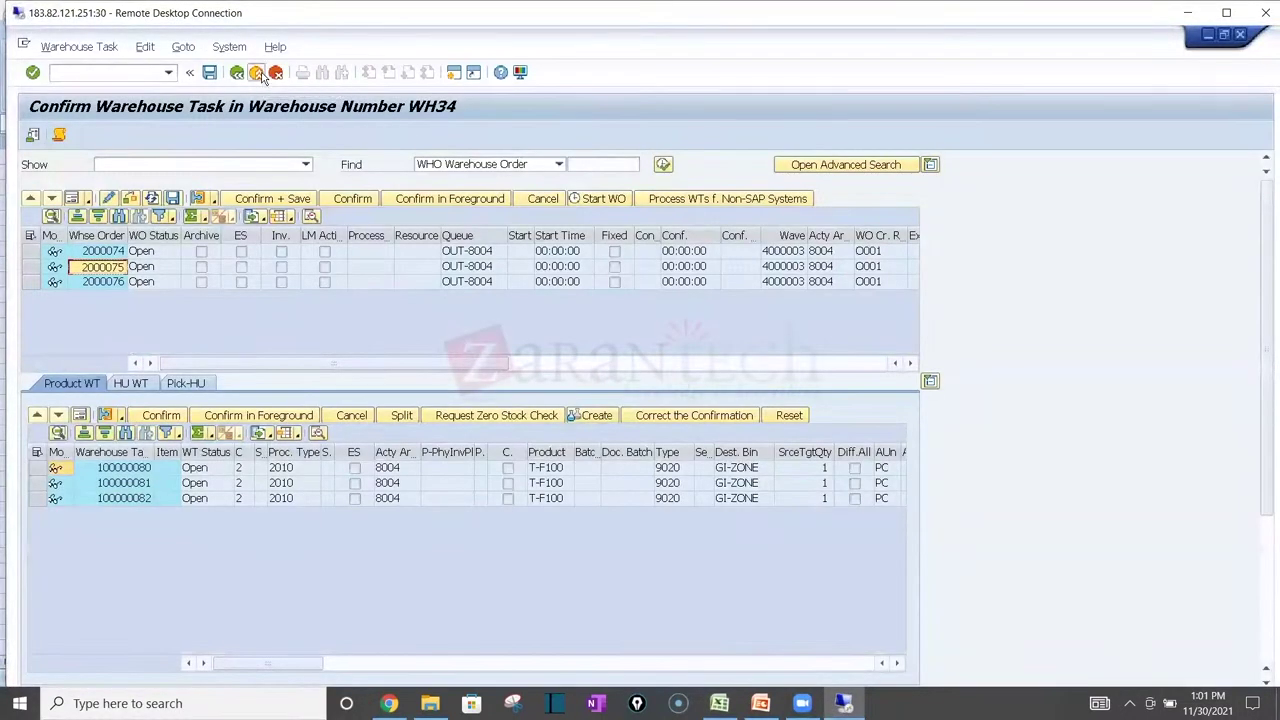
pyautogui.click(258, 75)
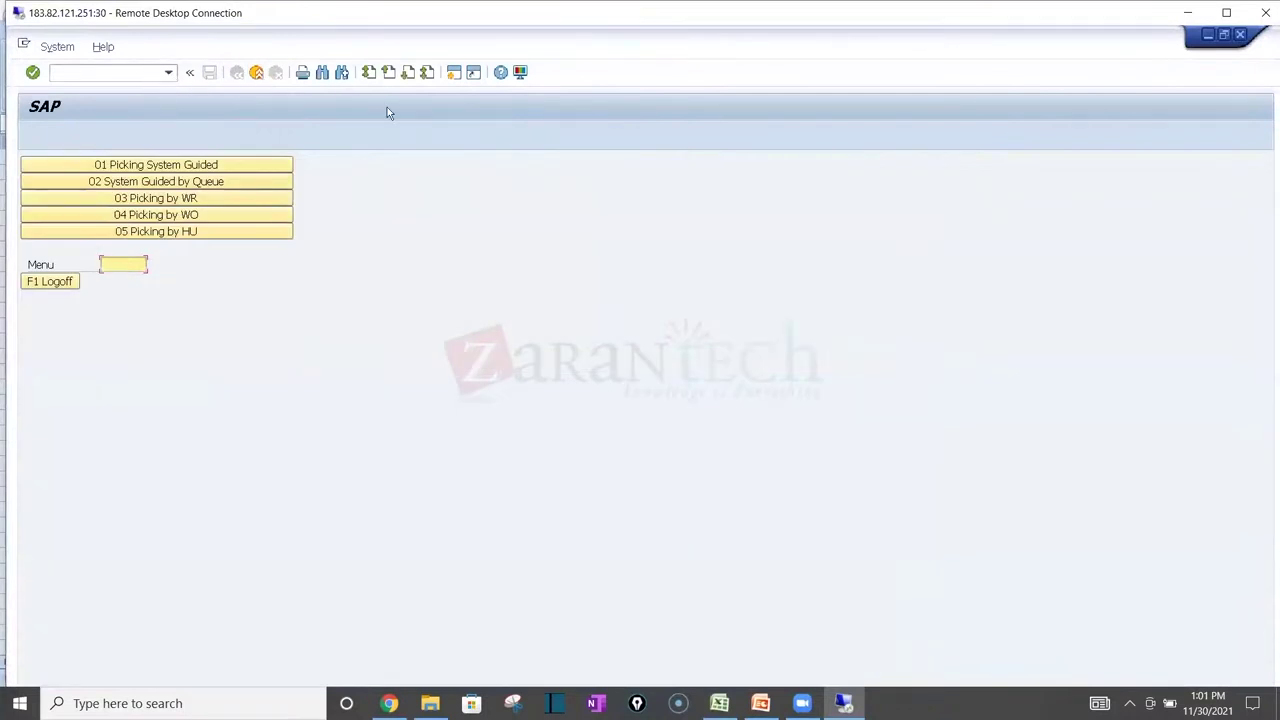
pyautogui.click(1228, 15)
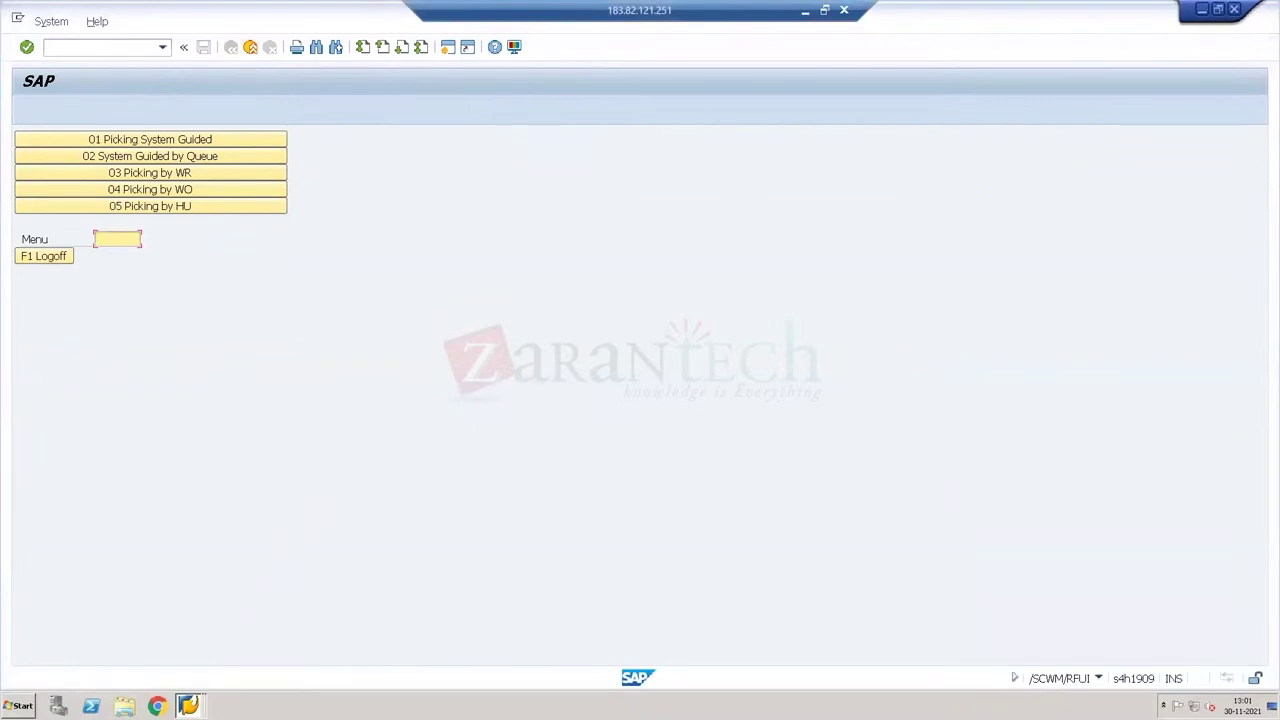
pyautogui.rightClick(188, 705)
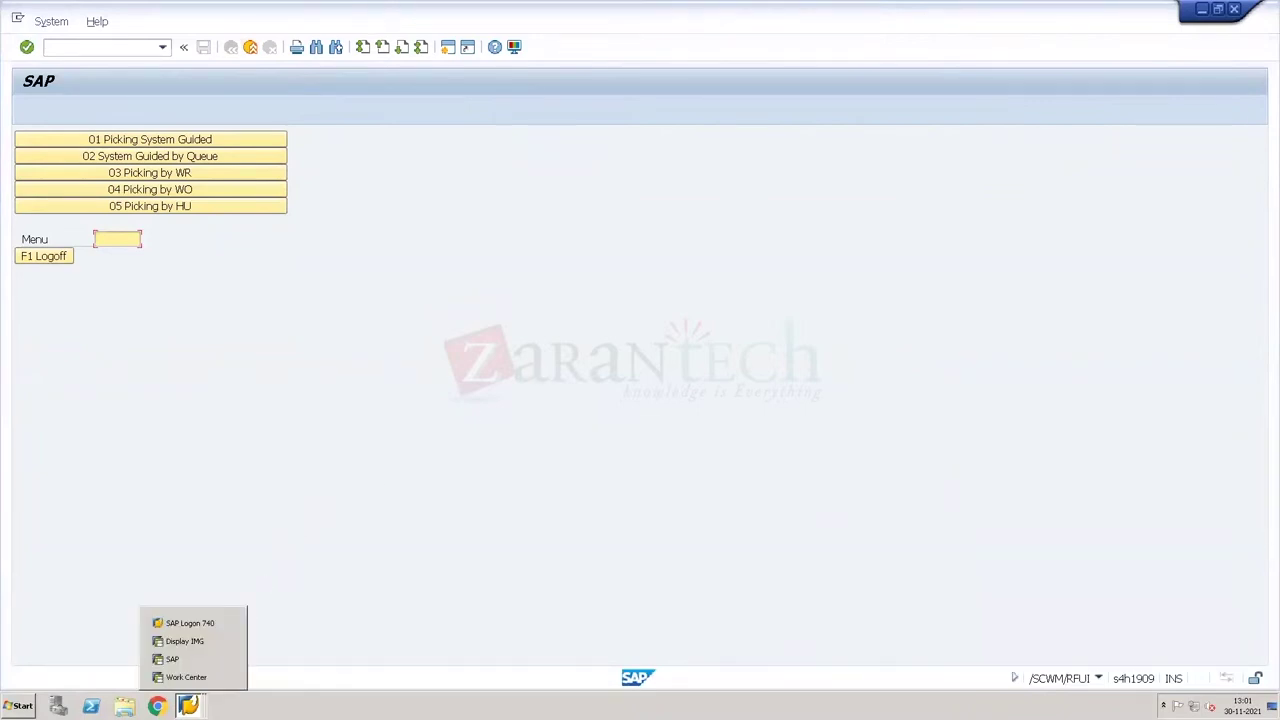
pyautogui.click(170, 641)
# Step: Copy the WH75 PIPA sort rule to warehouse WH34 and save it
pyautogui.click(121, 507)
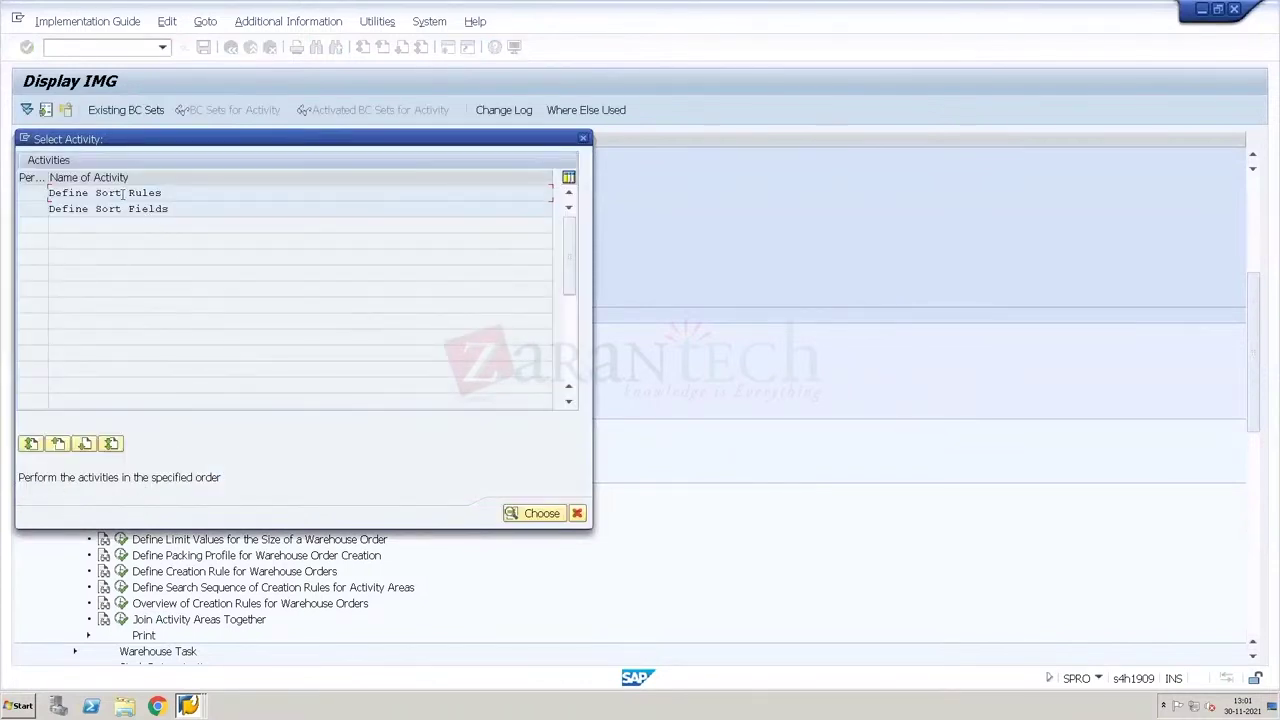
pyautogui.doubleClick(123, 192)
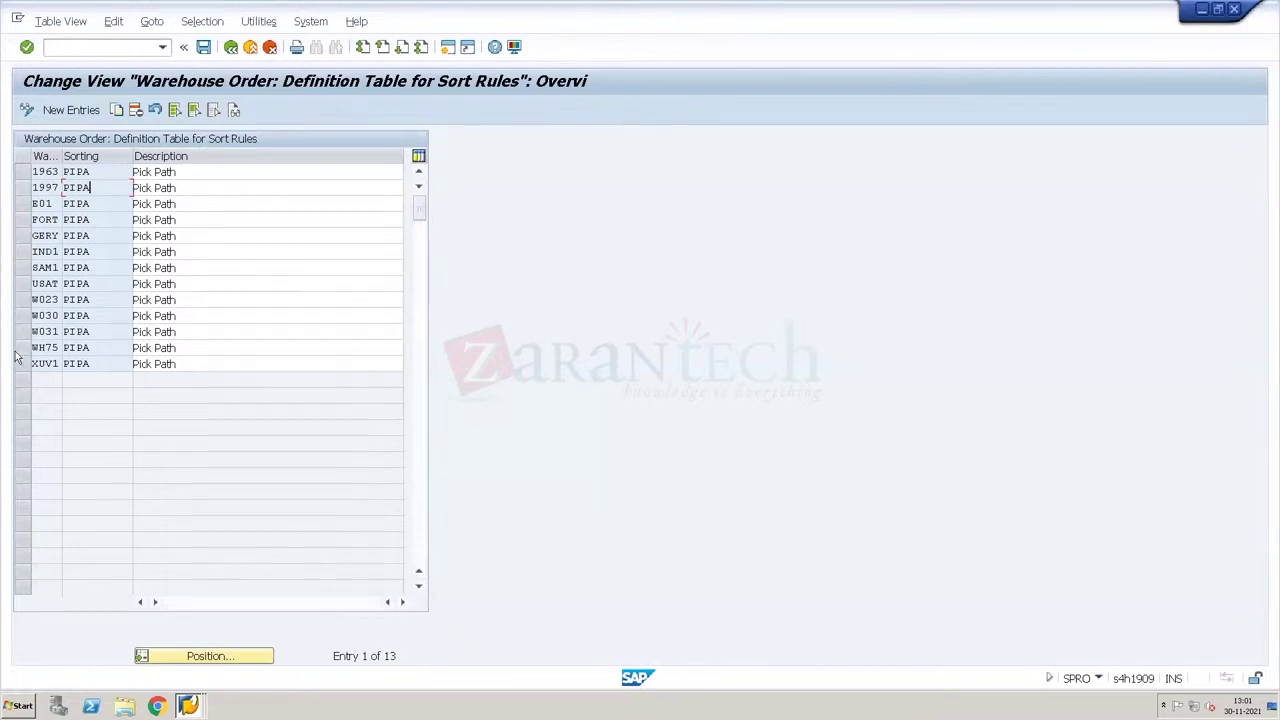
pyautogui.click(20, 348)
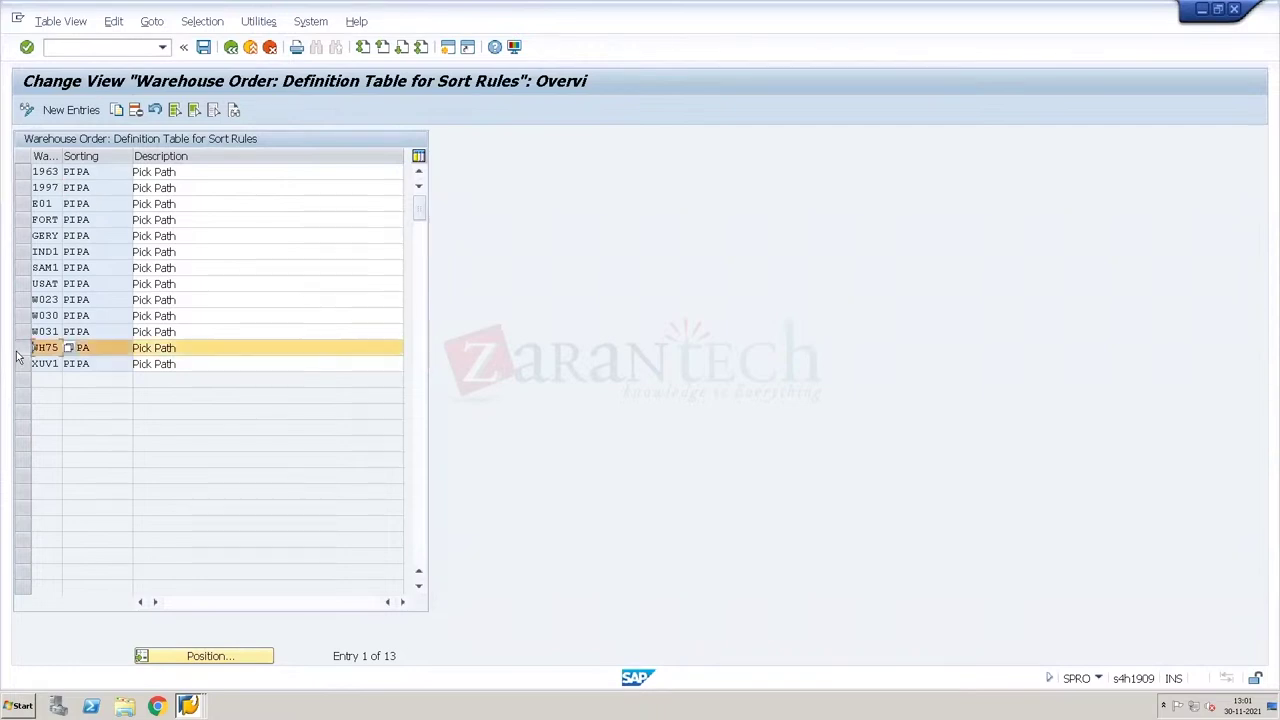
pyautogui.click(116, 109)
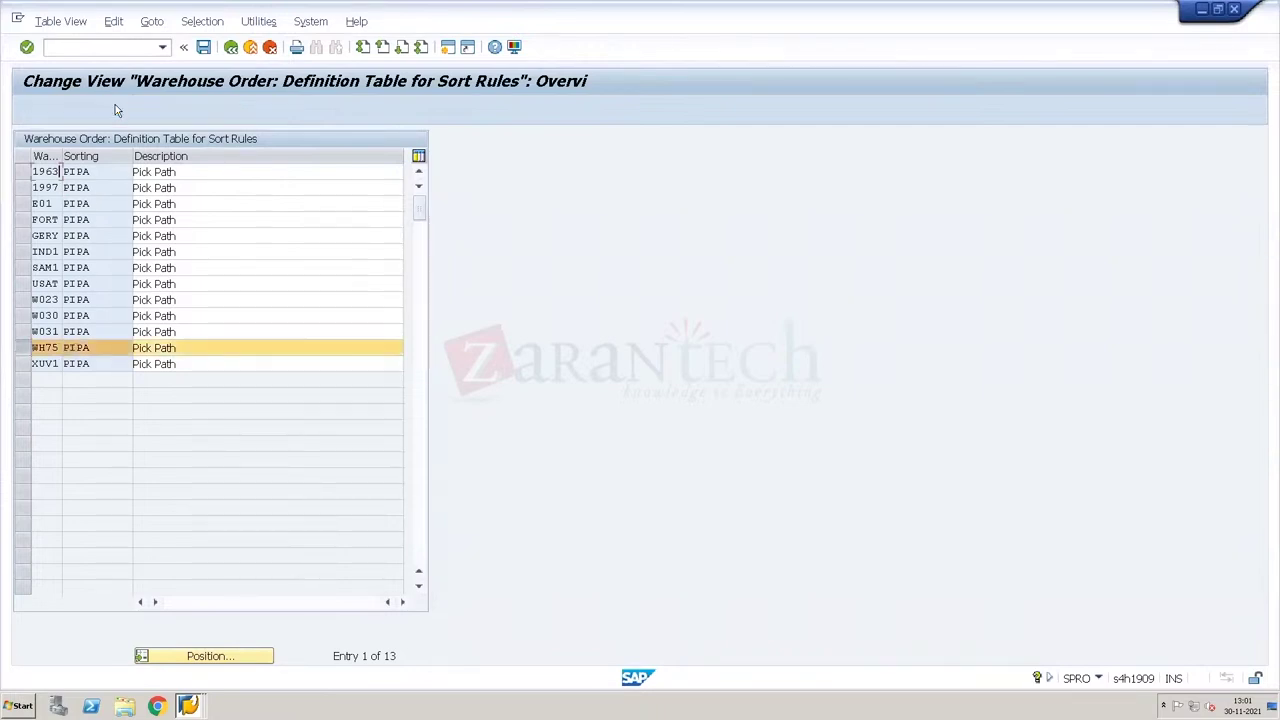
pyautogui.write('Wh34')
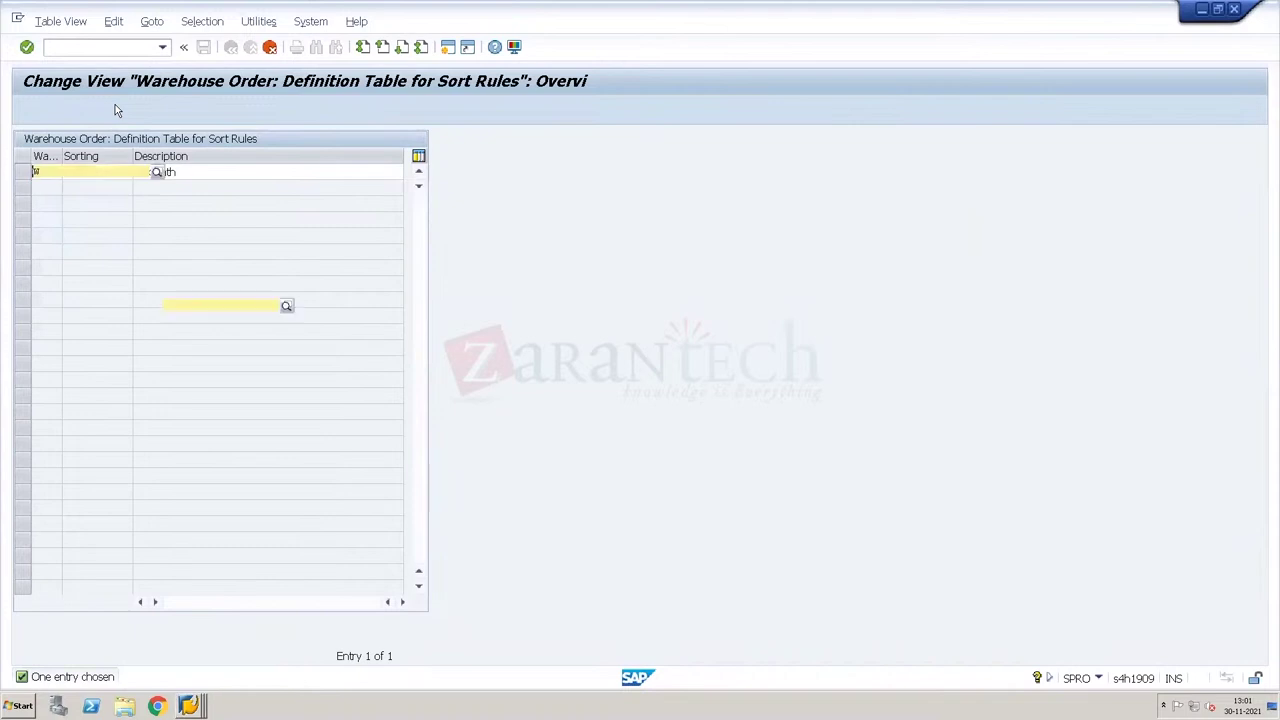
pyautogui.press('Return')
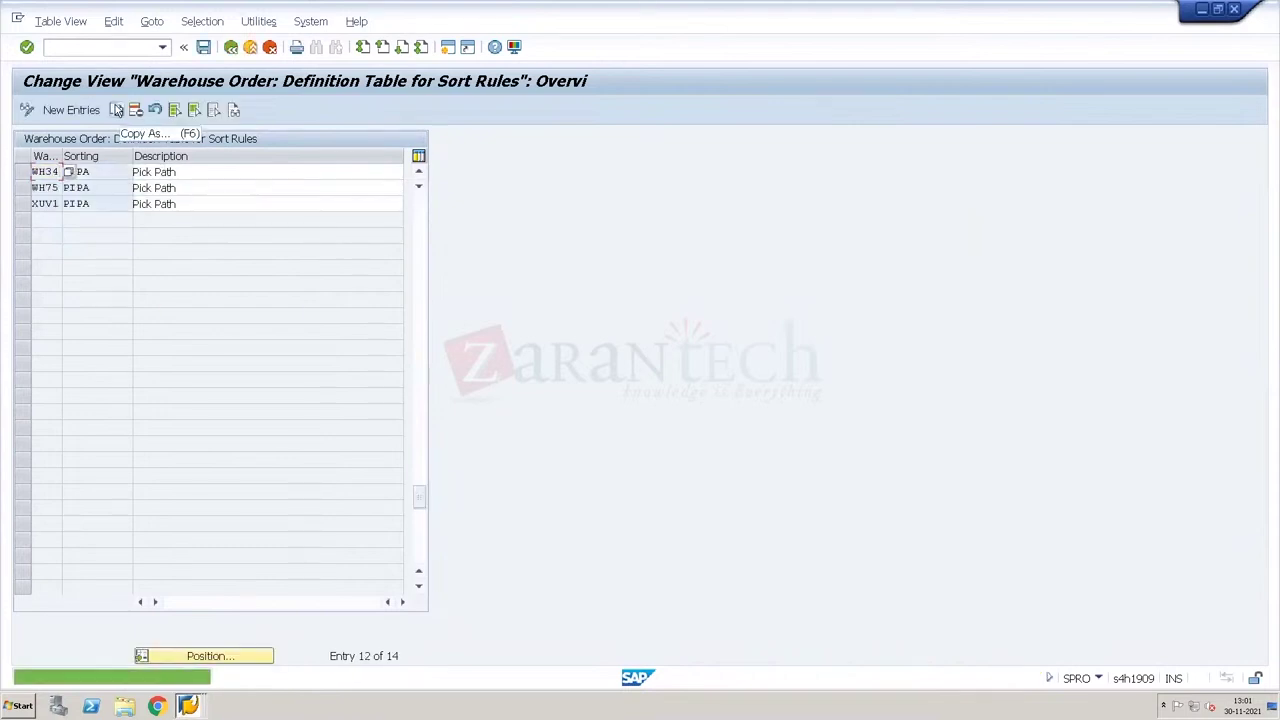
pyautogui.press('F3')
pyautogui.press('Return')
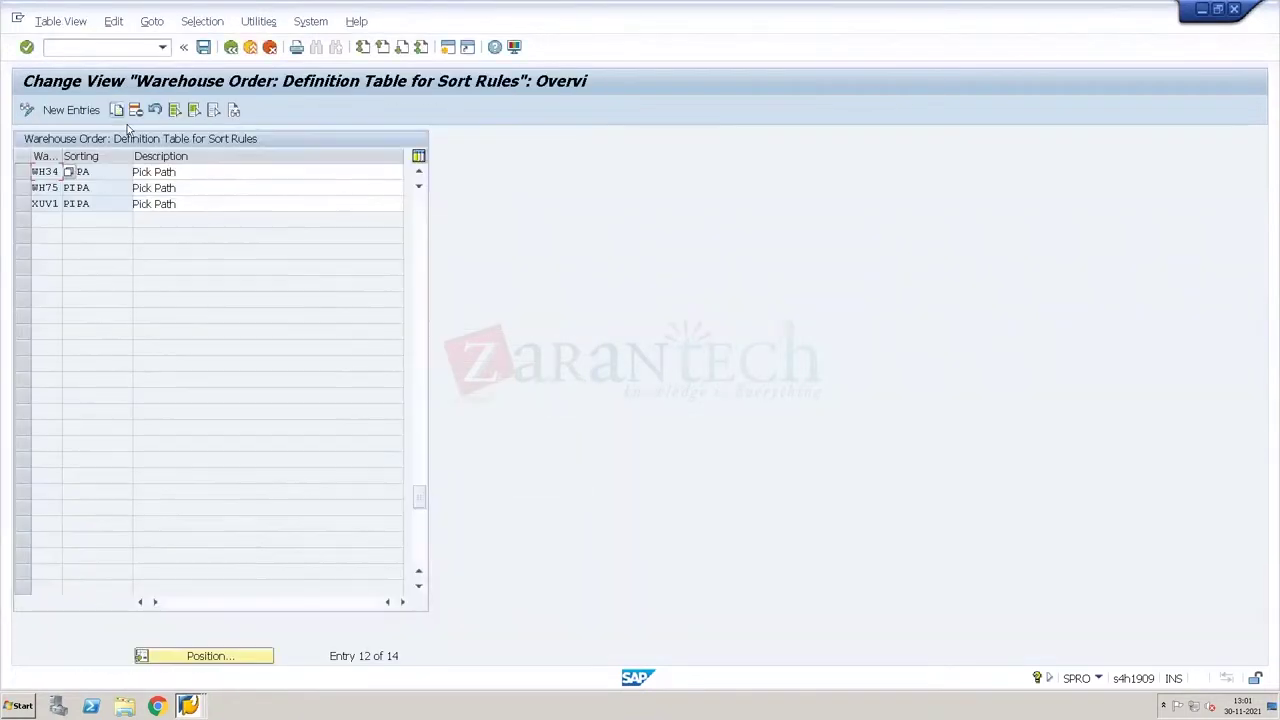
# Step: Open creation rule 0001 for warehouse WH34 in Define Creation Rule for Warehouse Orders
pyautogui.click(231, 47)
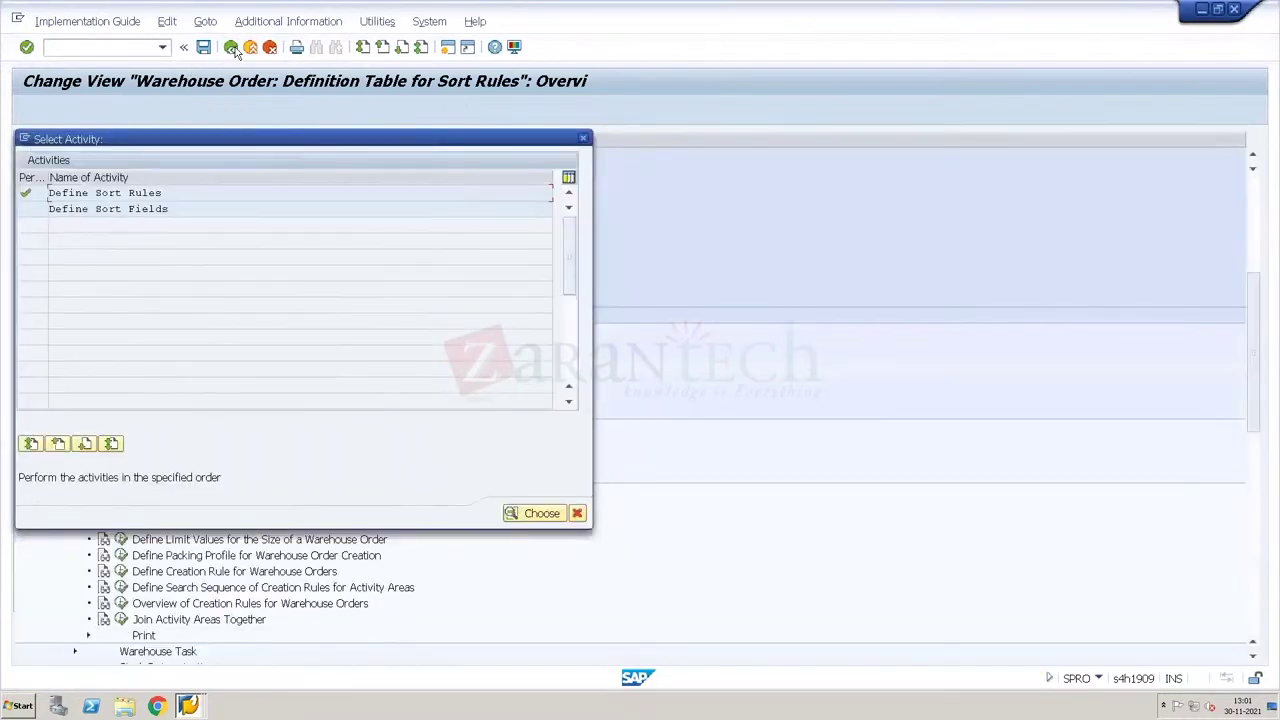
pyautogui.click(585, 139)
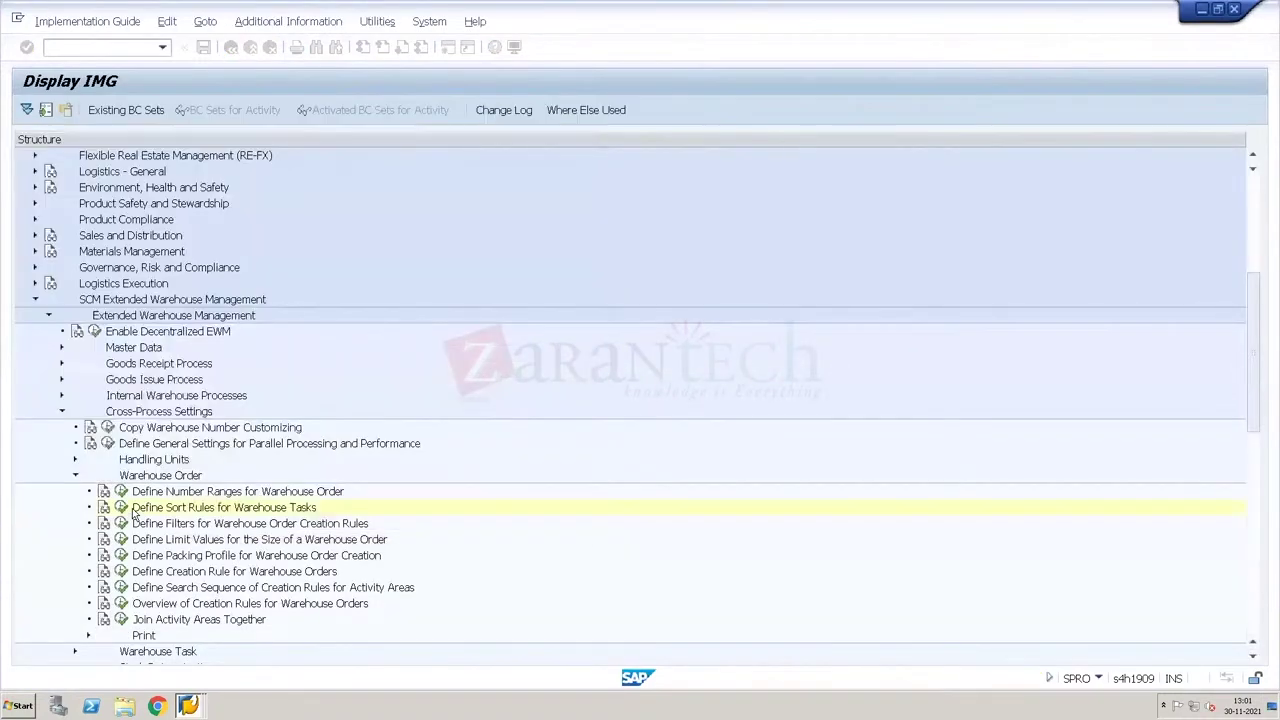
pyautogui.click(121, 571)
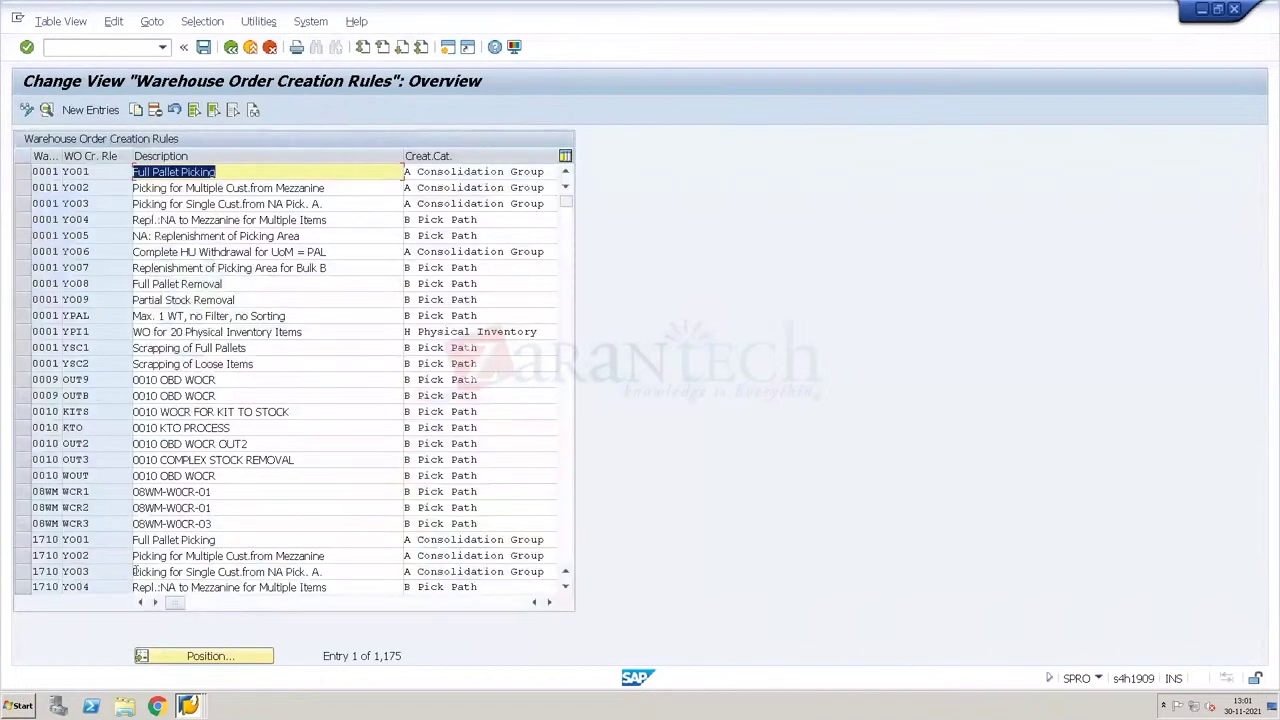
pyautogui.click(188, 661)
pyautogui.write('WH34')
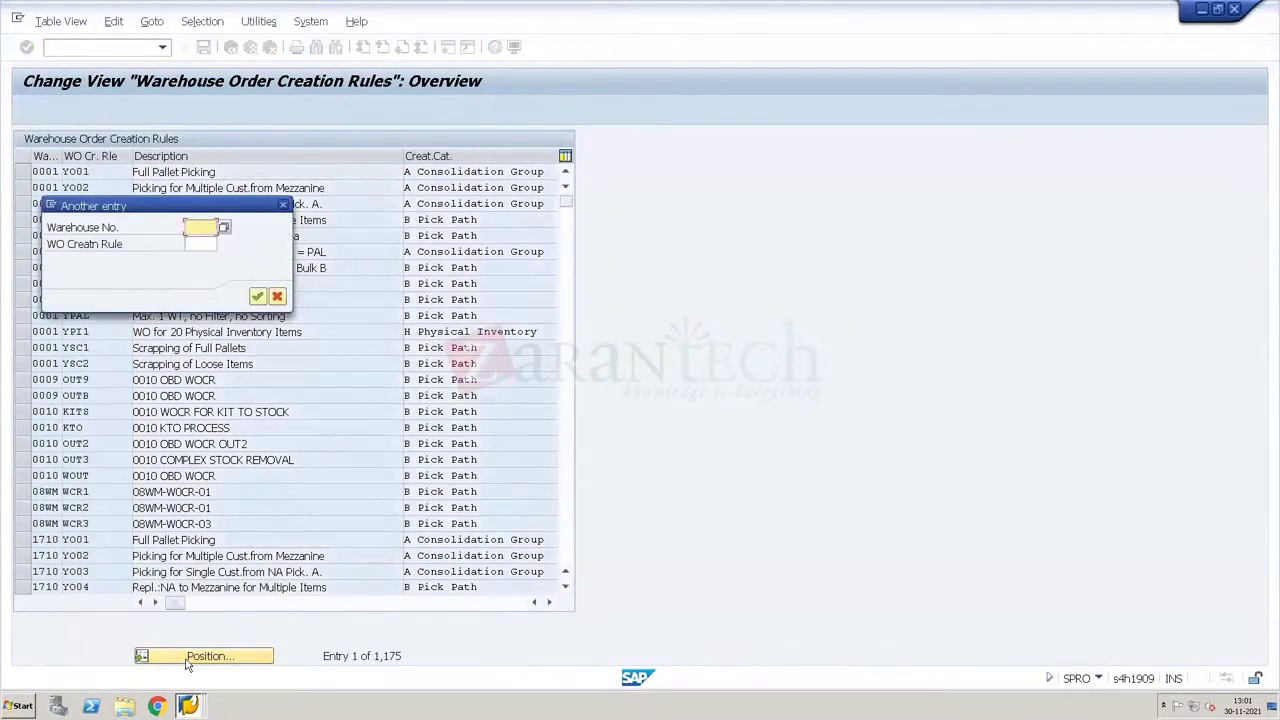
pyautogui.press('Return')
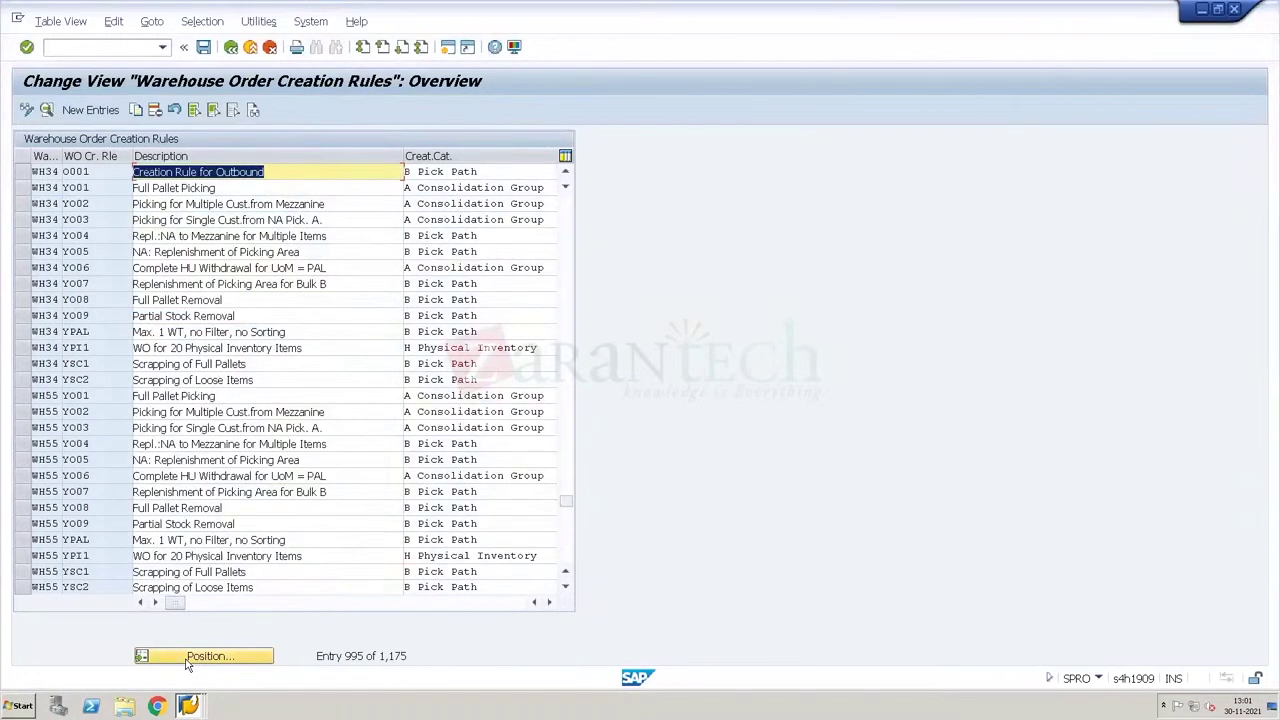
pyautogui.doubleClick(103, 171)
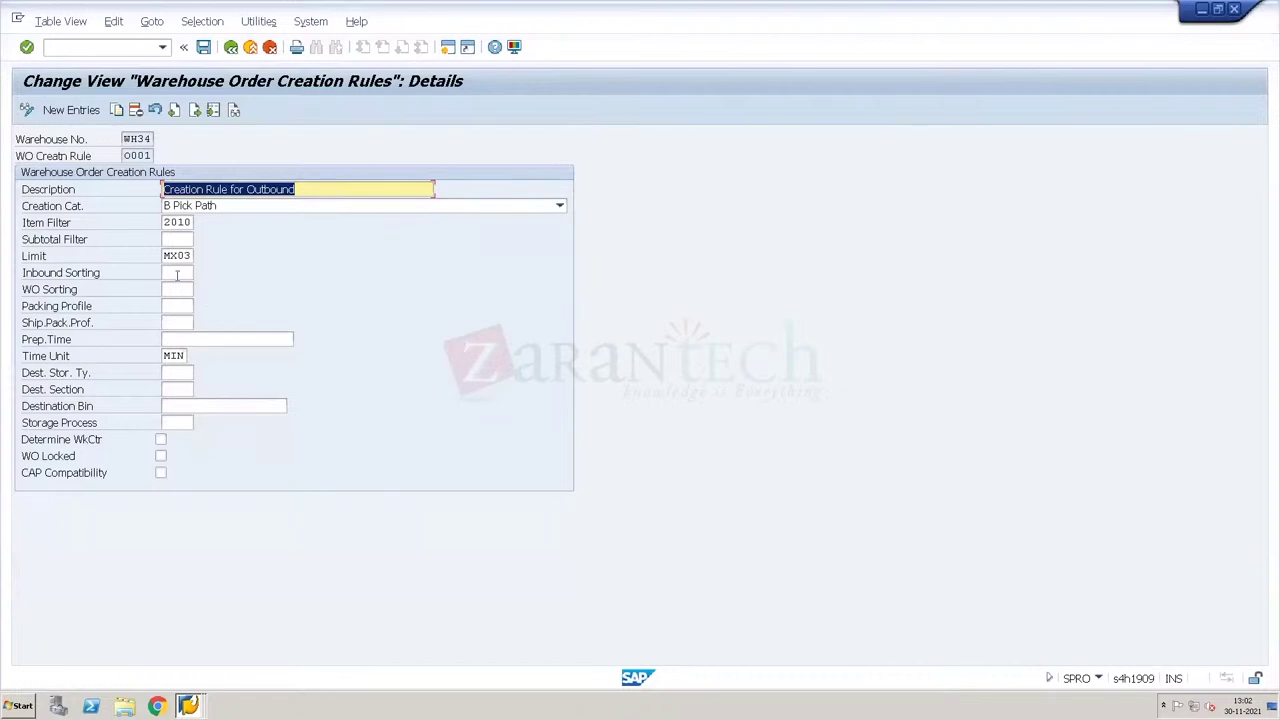
# Step: Set creation rule 0001's Inbound Sorting to PIPA and save it
pyautogui.click(177, 274)
pyautogui.click(177, 290)
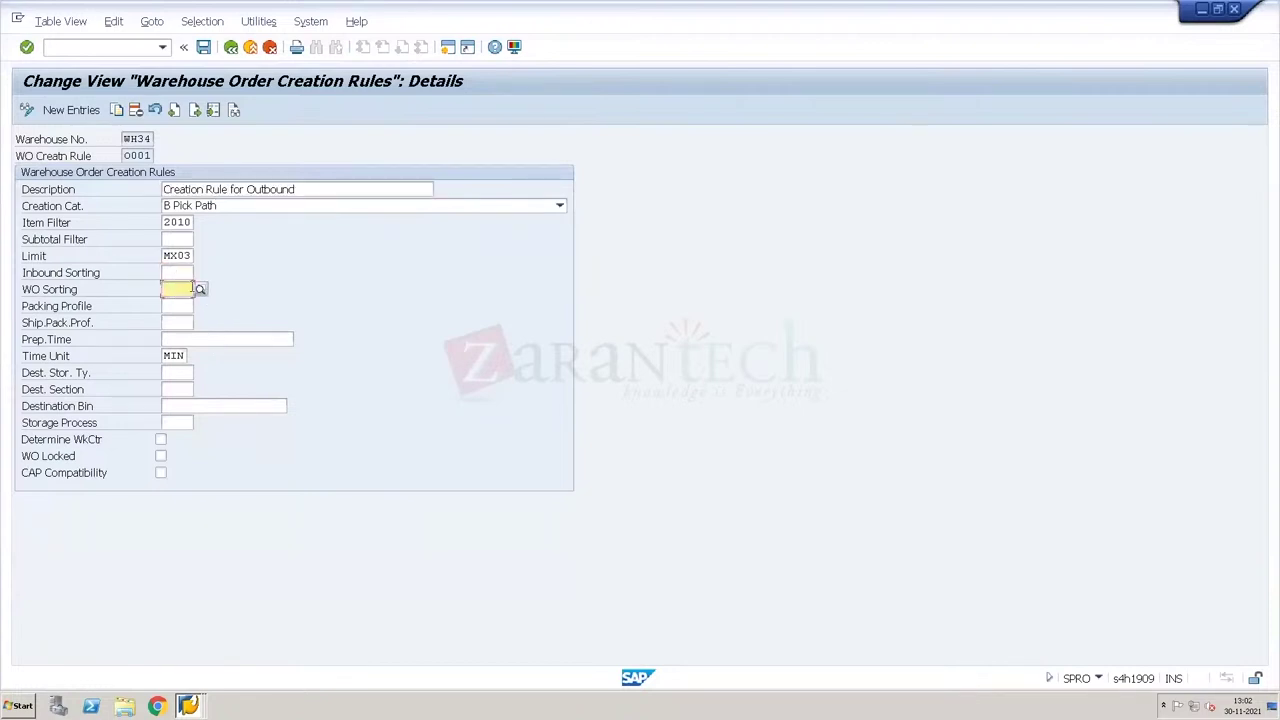
pyautogui.click(194, 273)
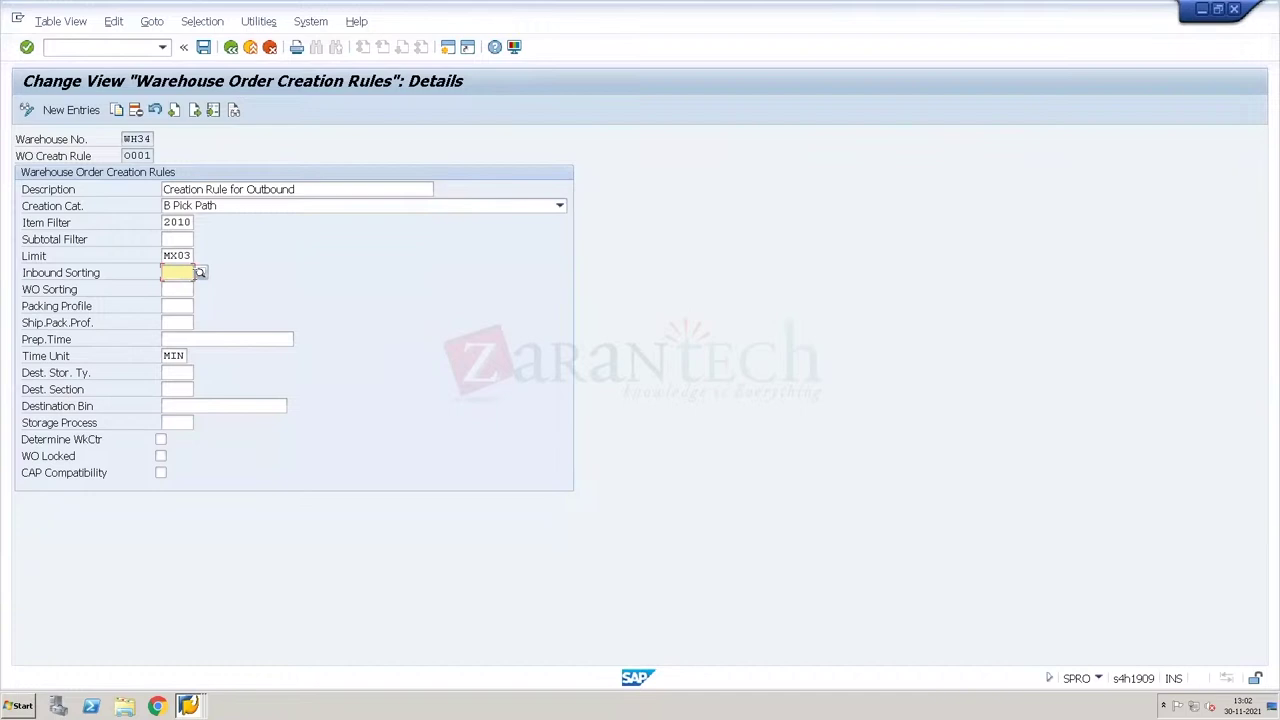
pyautogui.click(200, 272)
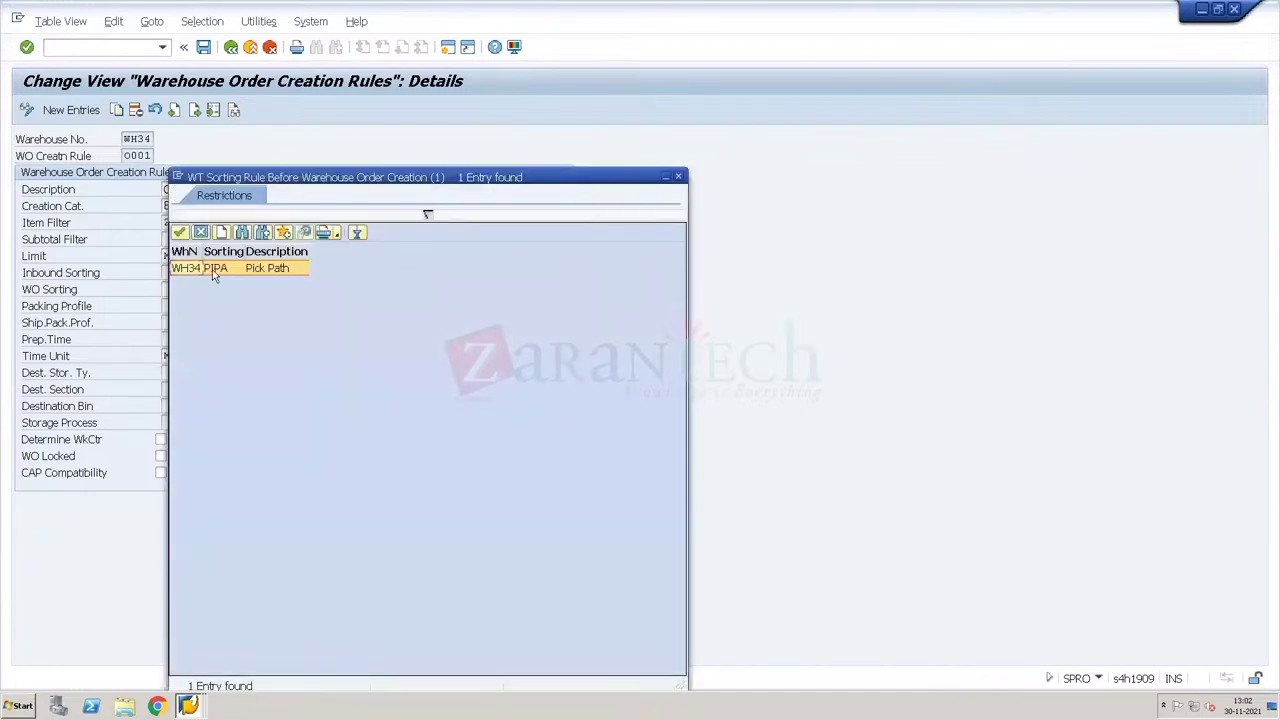
pyautogui.doubleClick(214, 270)
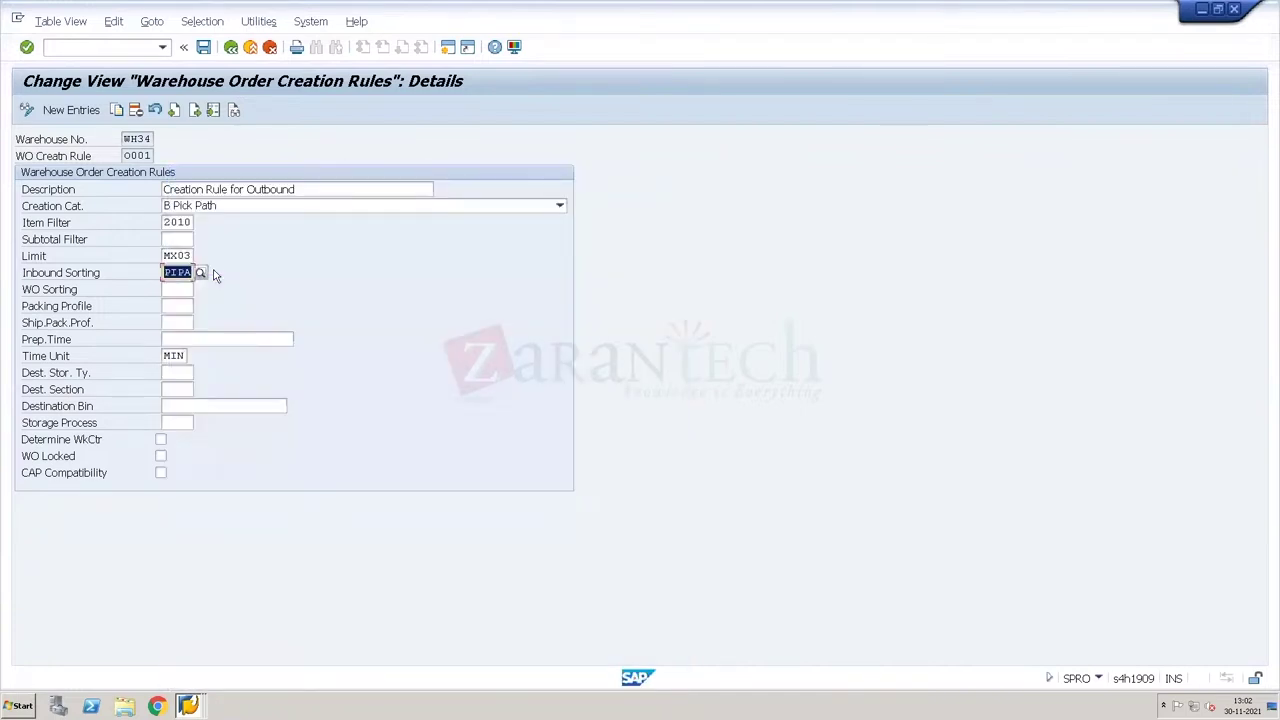
pyautogui.hotkey('ctrl', 's')
pyautogui.press('Return')
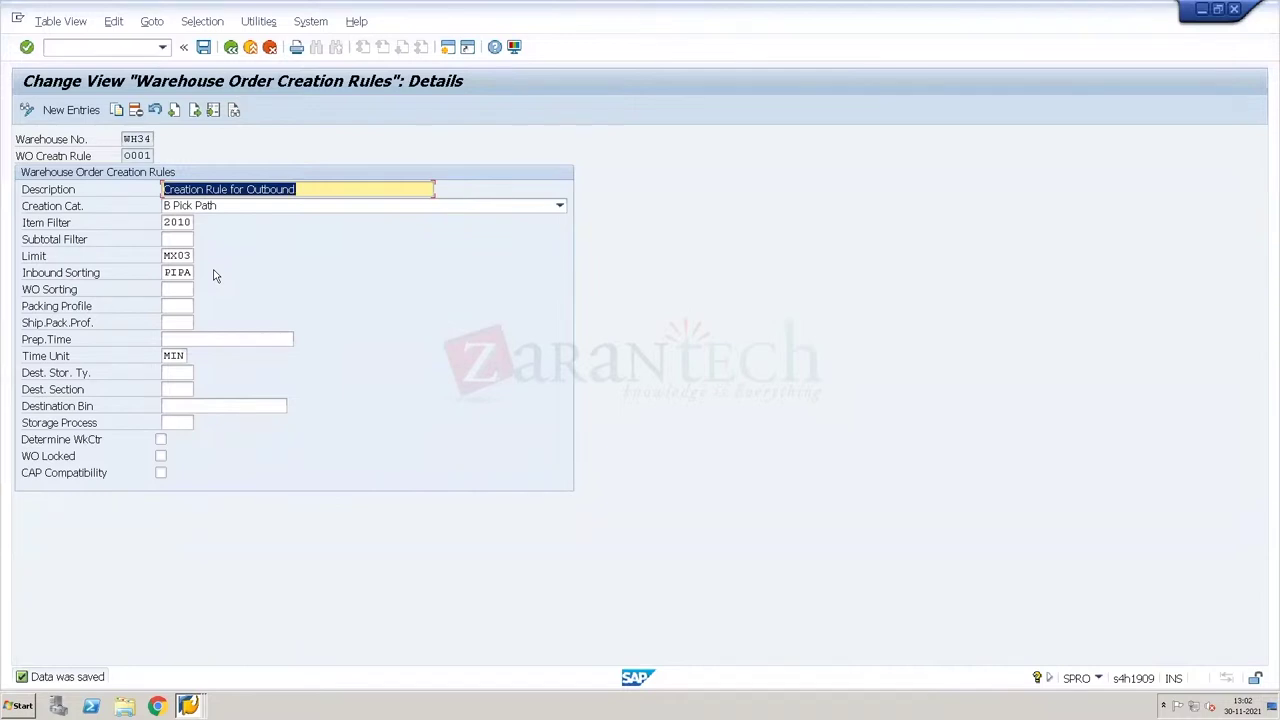
pyautogui.press('ctrl+alt+Break')
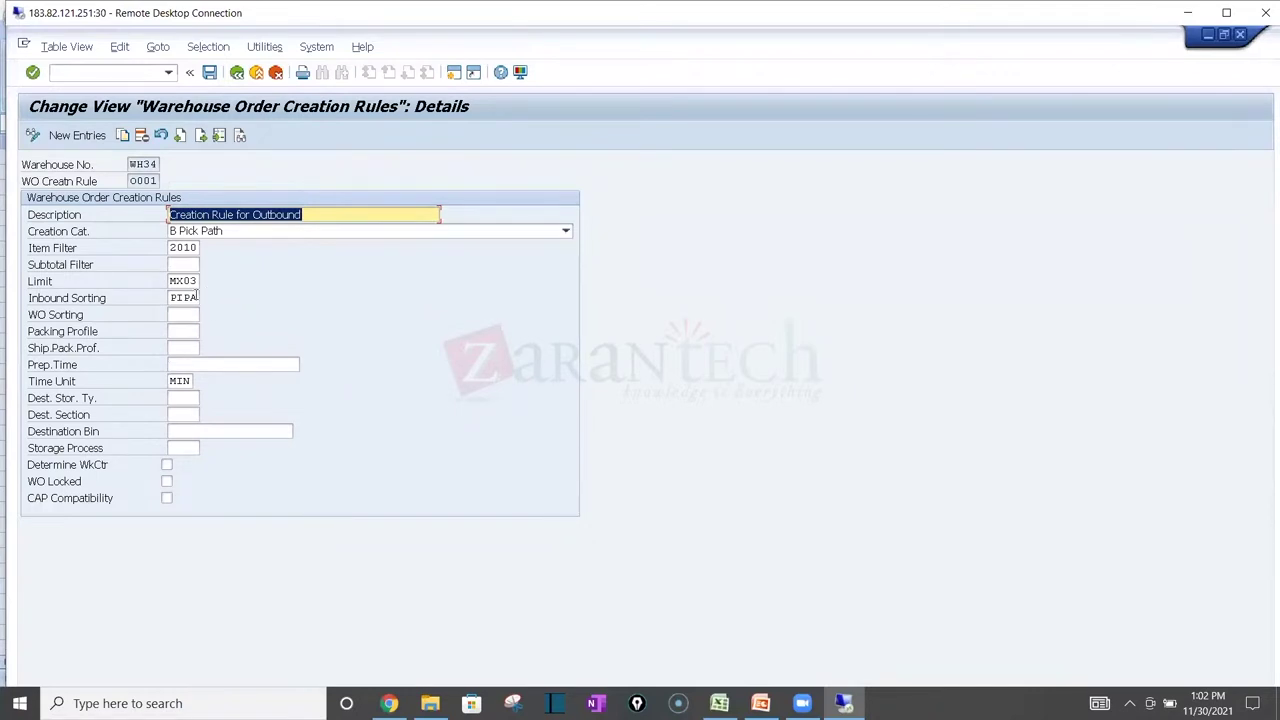
pyautogui.click(196, 297)
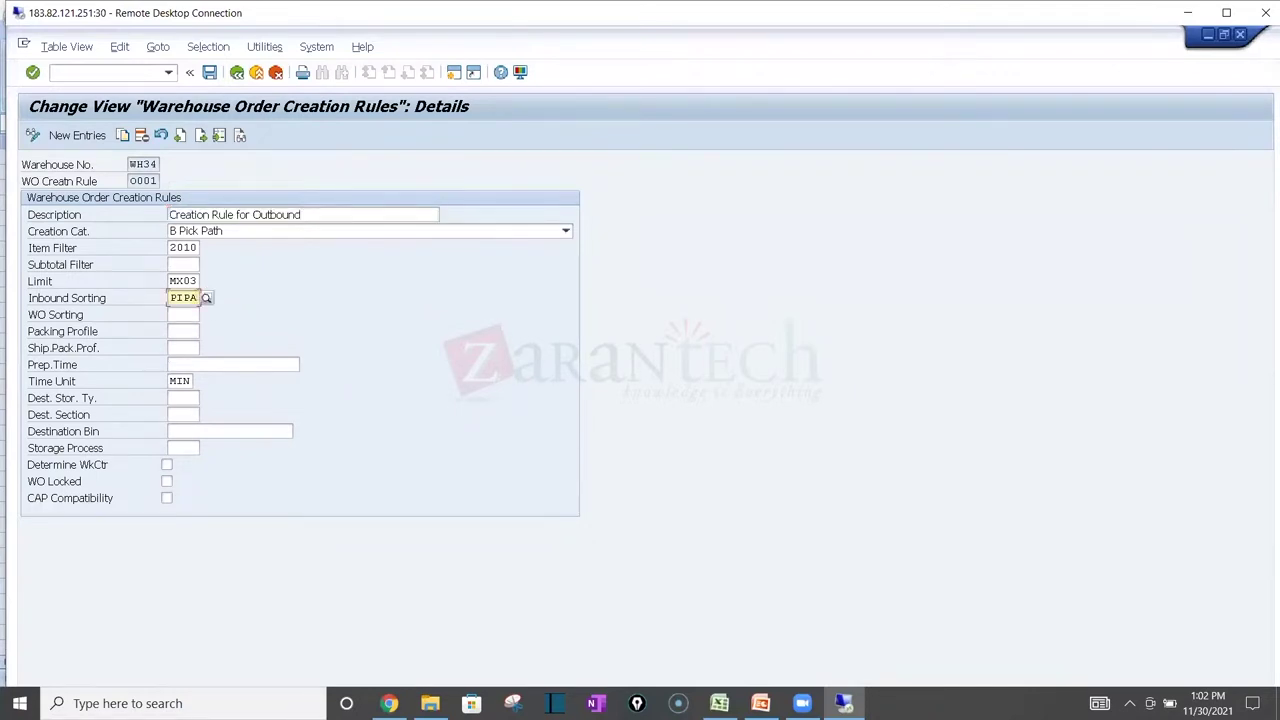
pyautogui.click(719, 703)
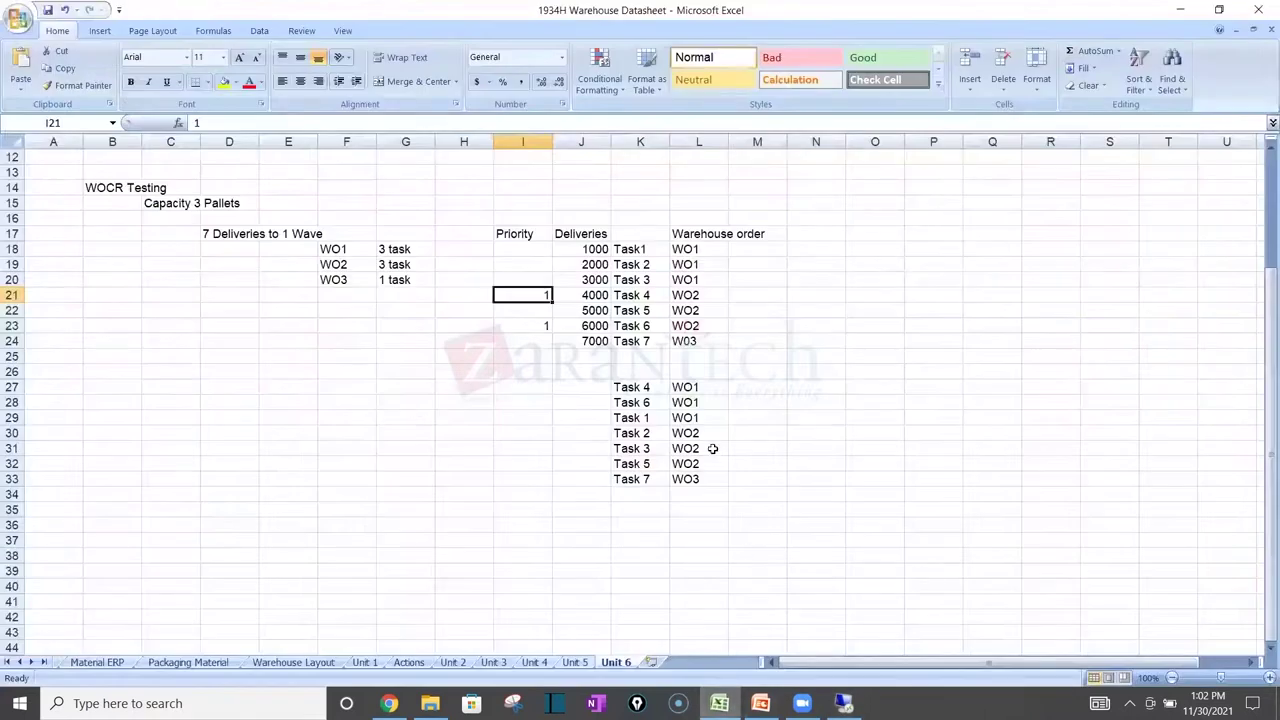
pyautogui.moveTo(685, 390); pyautogui.dragTo(655, 413)
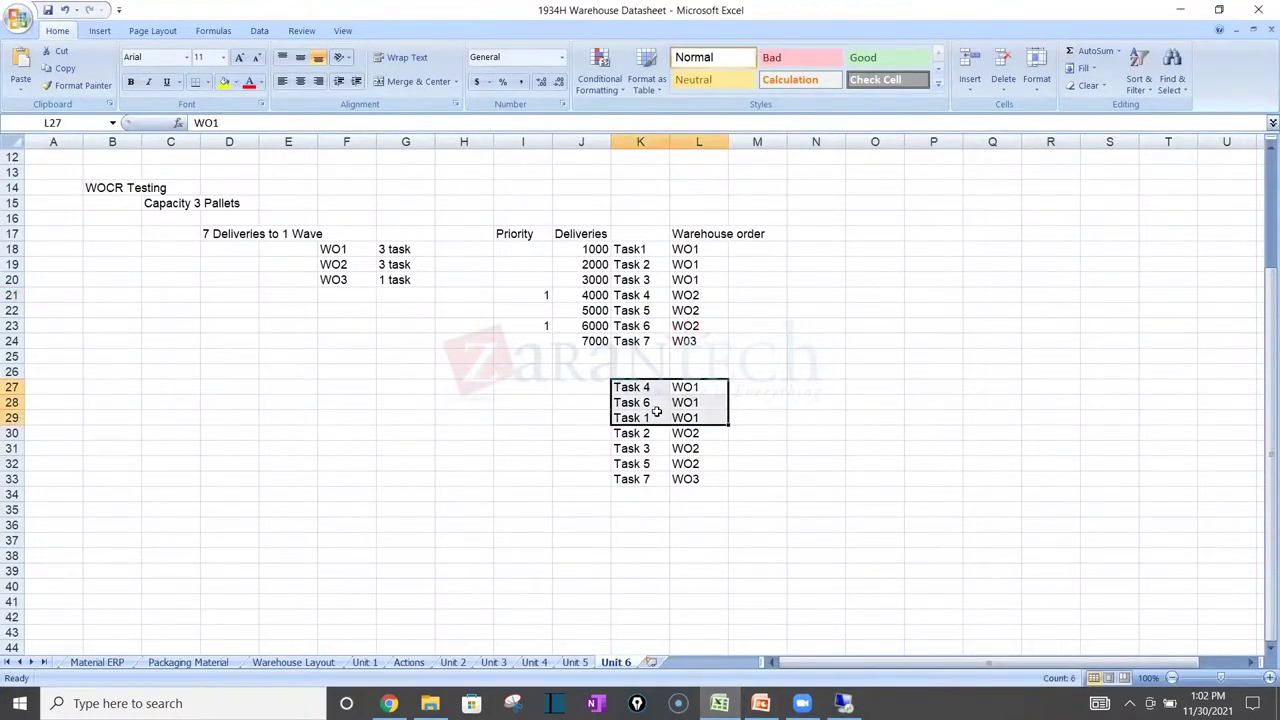
pyautogui.click(647, 233)
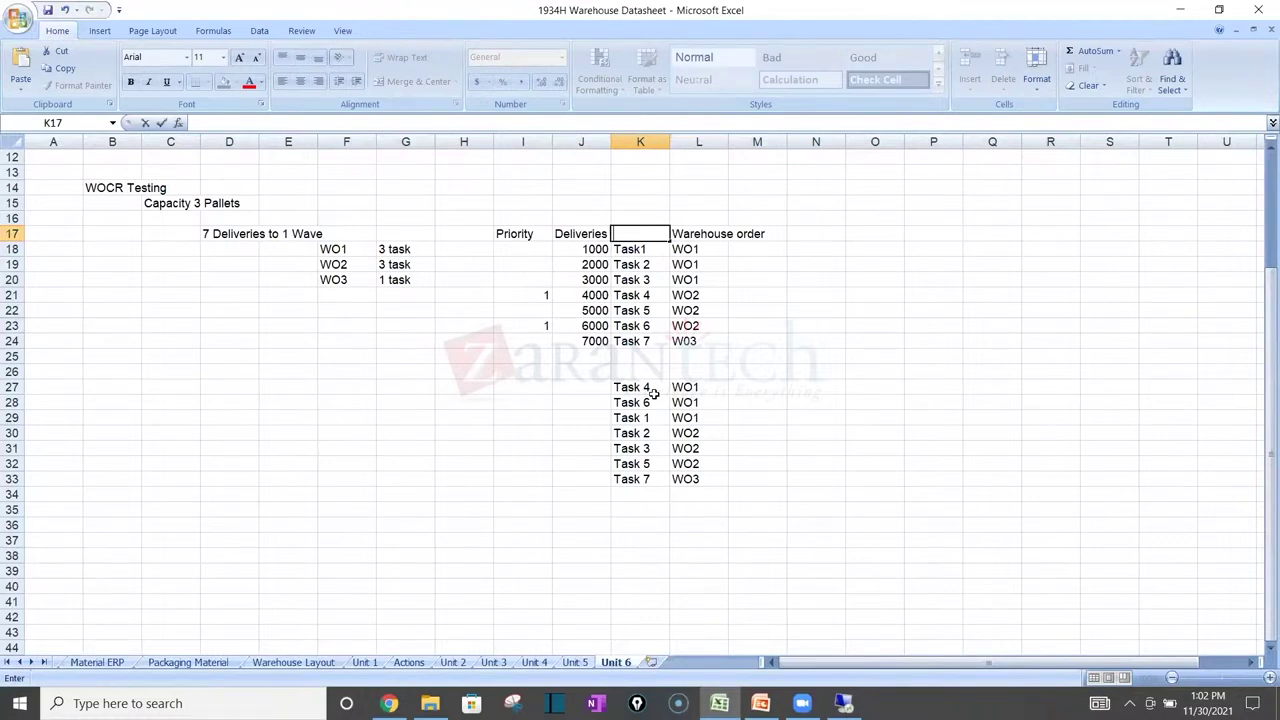
pyautogui.hotkey('alt', 'Tab')
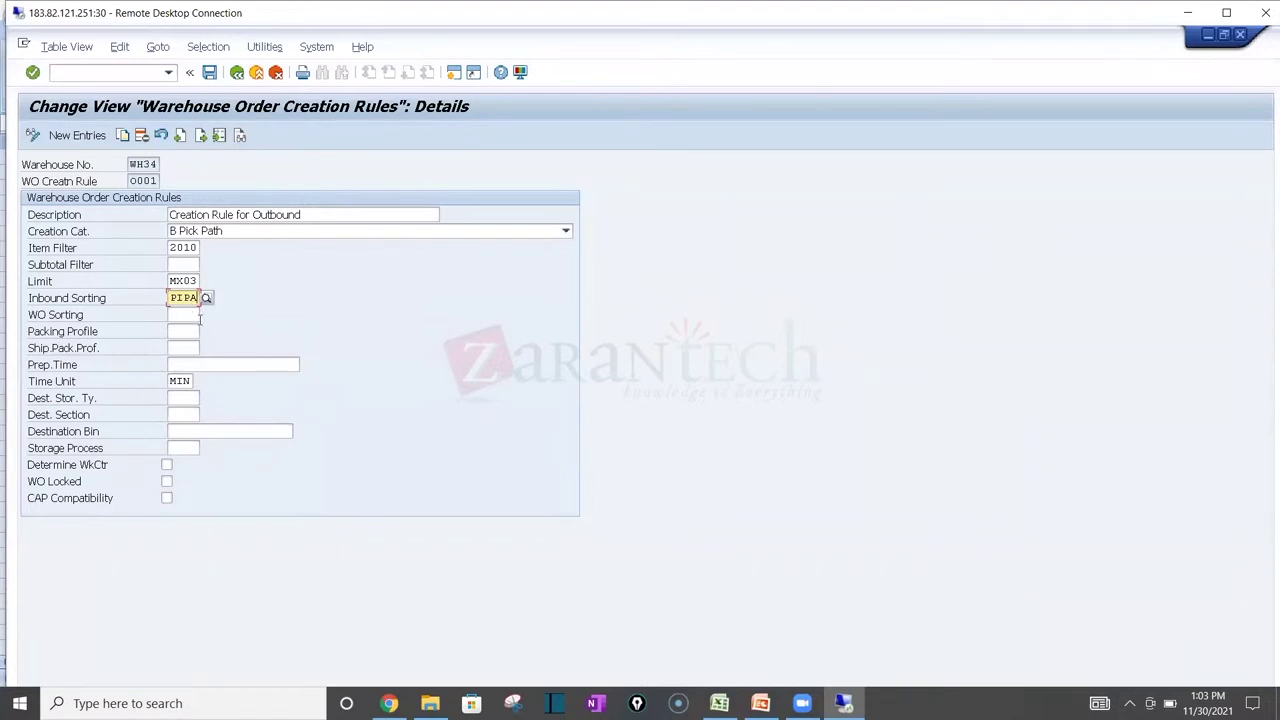
# Step: Check rule 0001's empty WO Sorting field, then view Task 4 in Excel cell K27
pyautogui.click(187, 316)
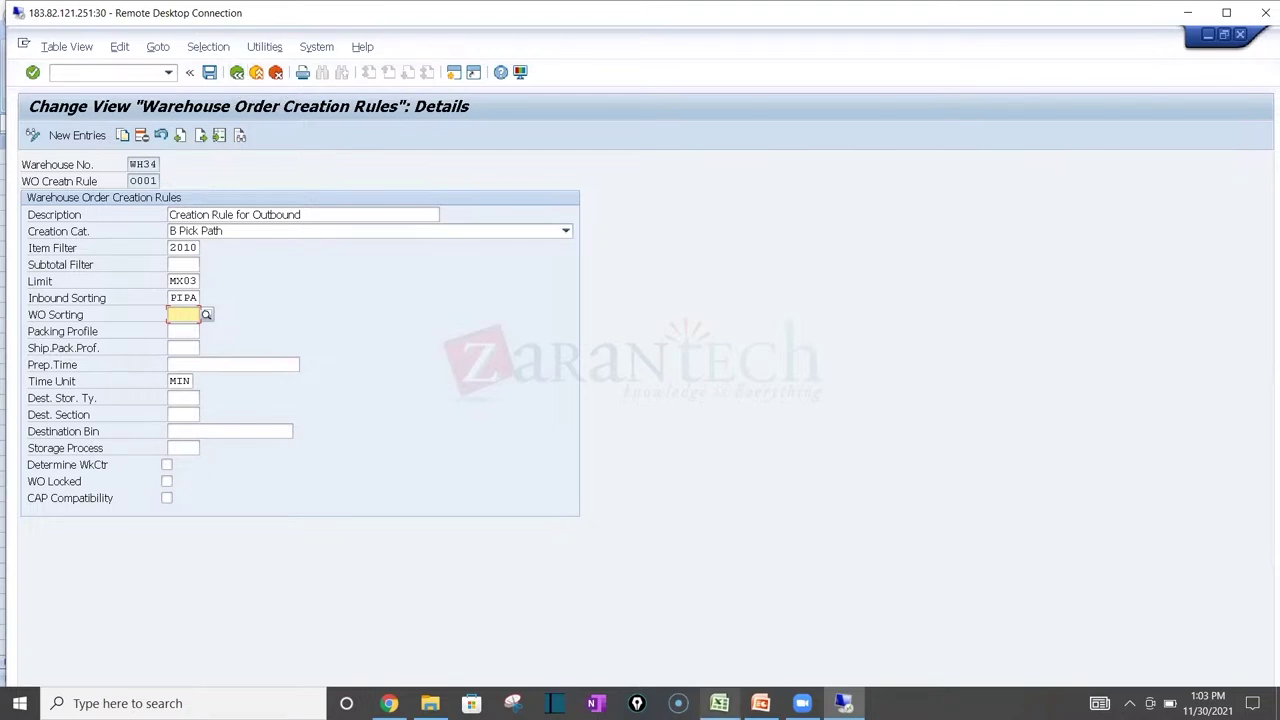
pyautogui.hotkey('alt', 'Tab')
pyautogui.click(632, 388)
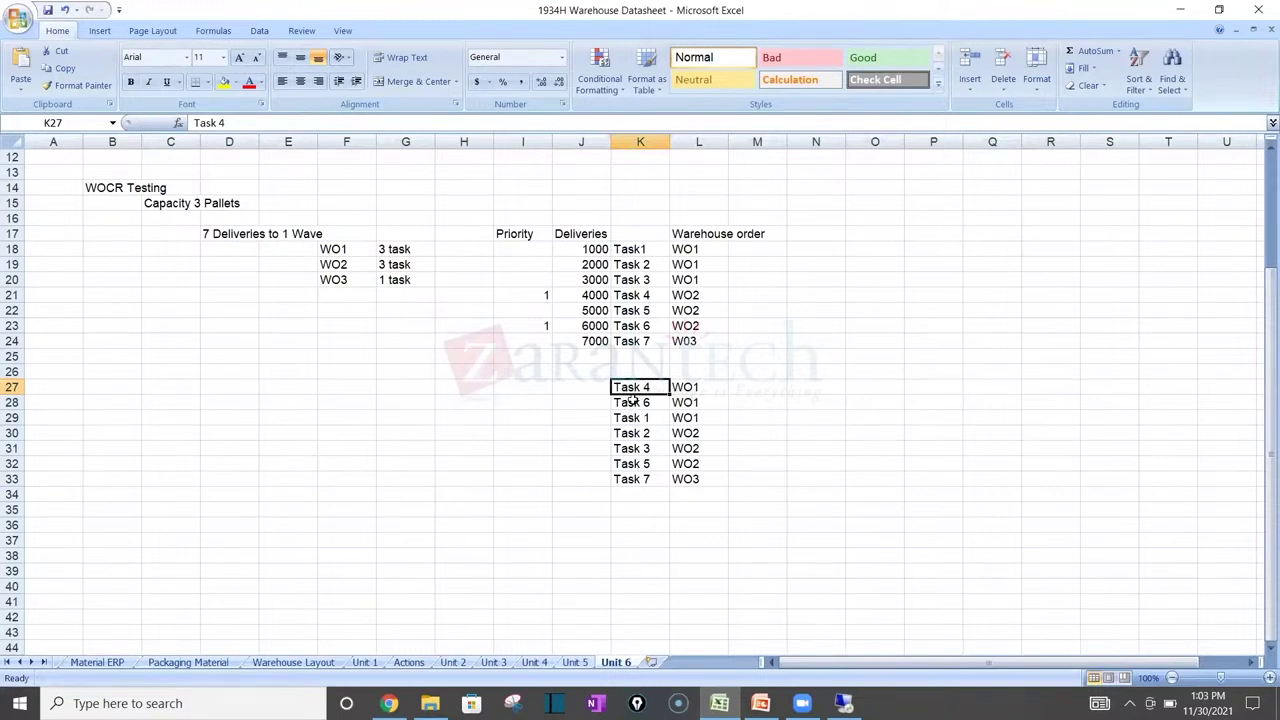
# Step: Select the Priority column I17:I25 in the Unit 6 WOCR Testing table
pyautogui.moveTo(548, 267); pyautogui.dragTo(546, 292)
pyautogui.click(531, 229)
pyautogui.moveTo(533, 227); pyautogui.dragTo(539, 348)
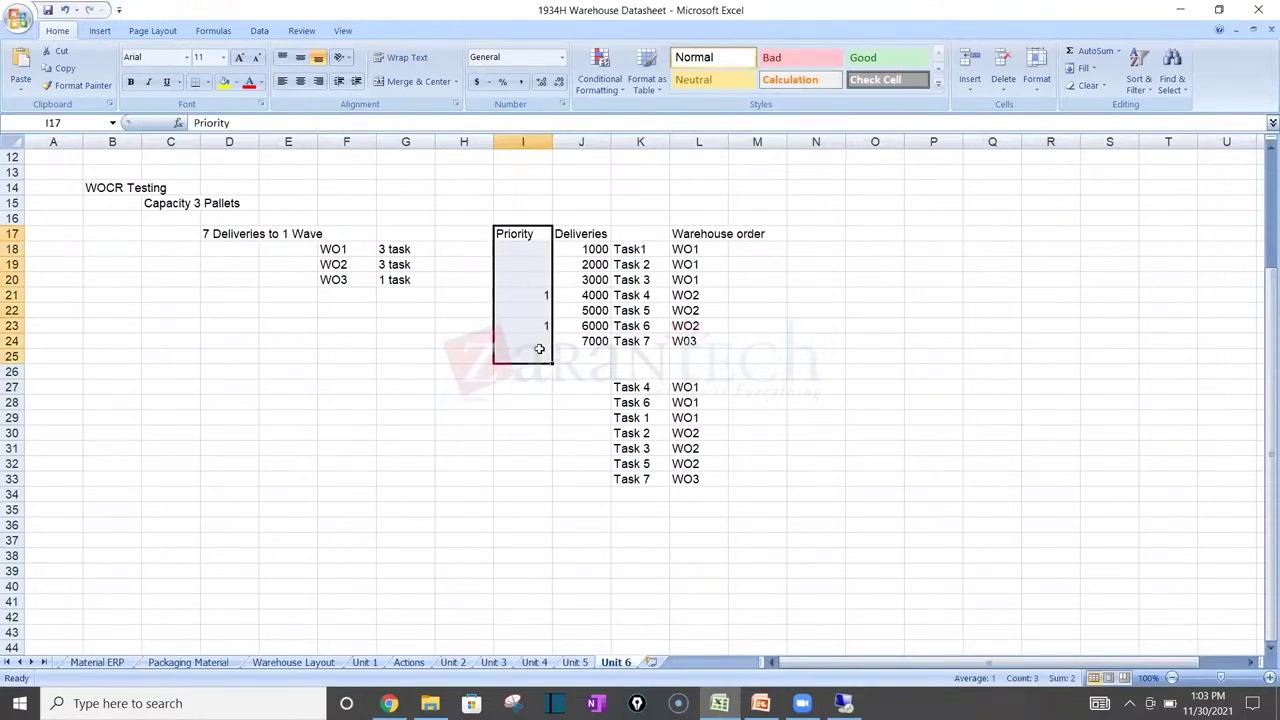
# Step: Add notes 'Priority - Inb Sorting' and 'PiPa - WO sorting' in J35:J36, then save the workbook
pyautogui.click(598, 508)
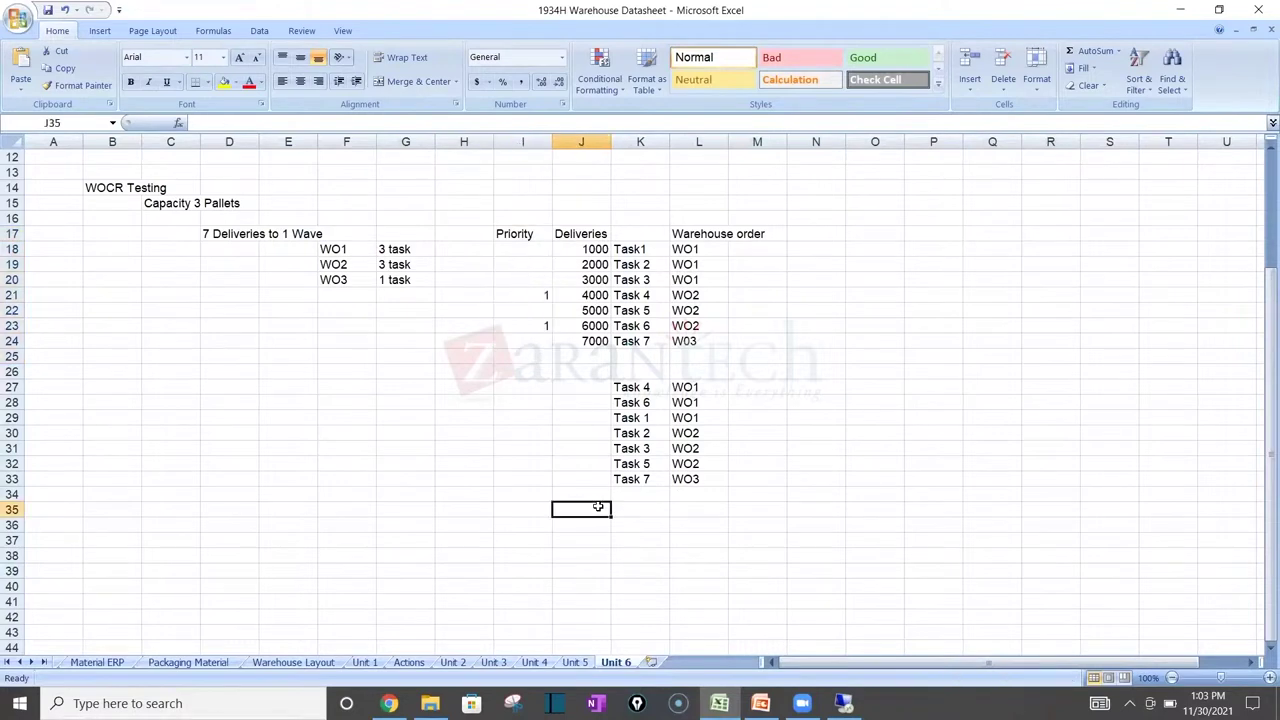
pyautogui.write('Priority - In')
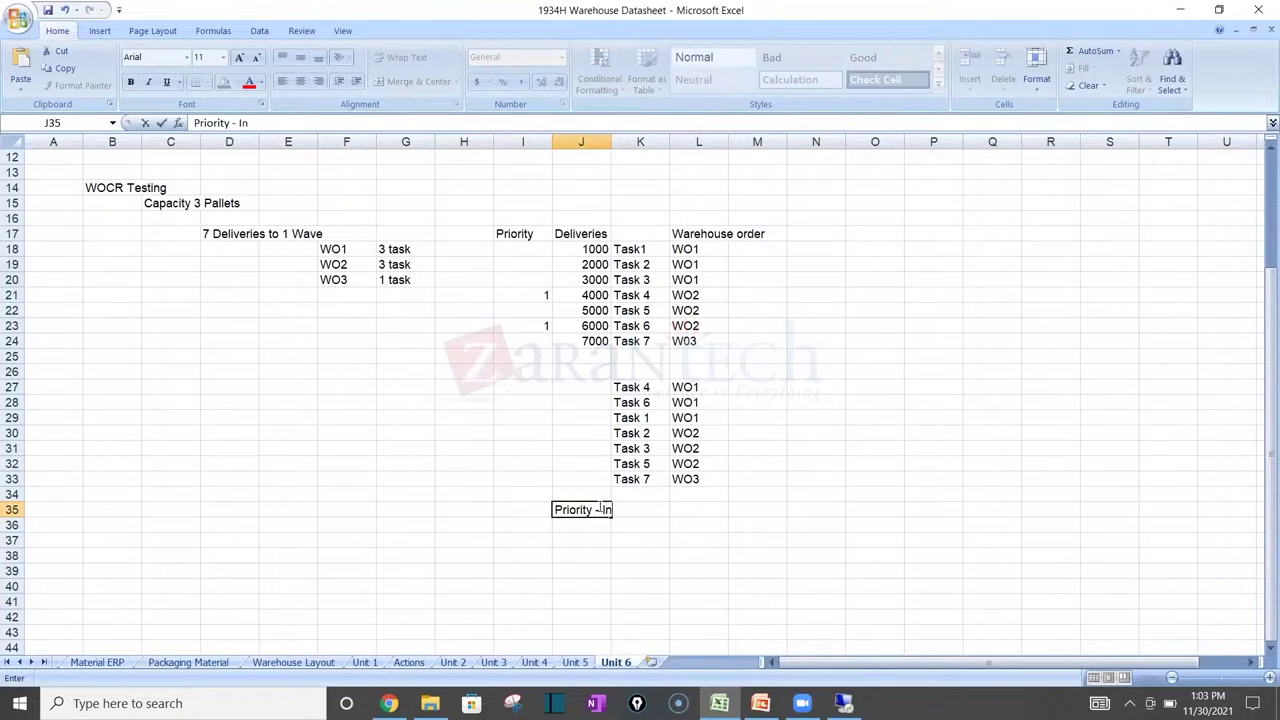
pyautogui.write('b Sorting')
pyautogui.press('Return')
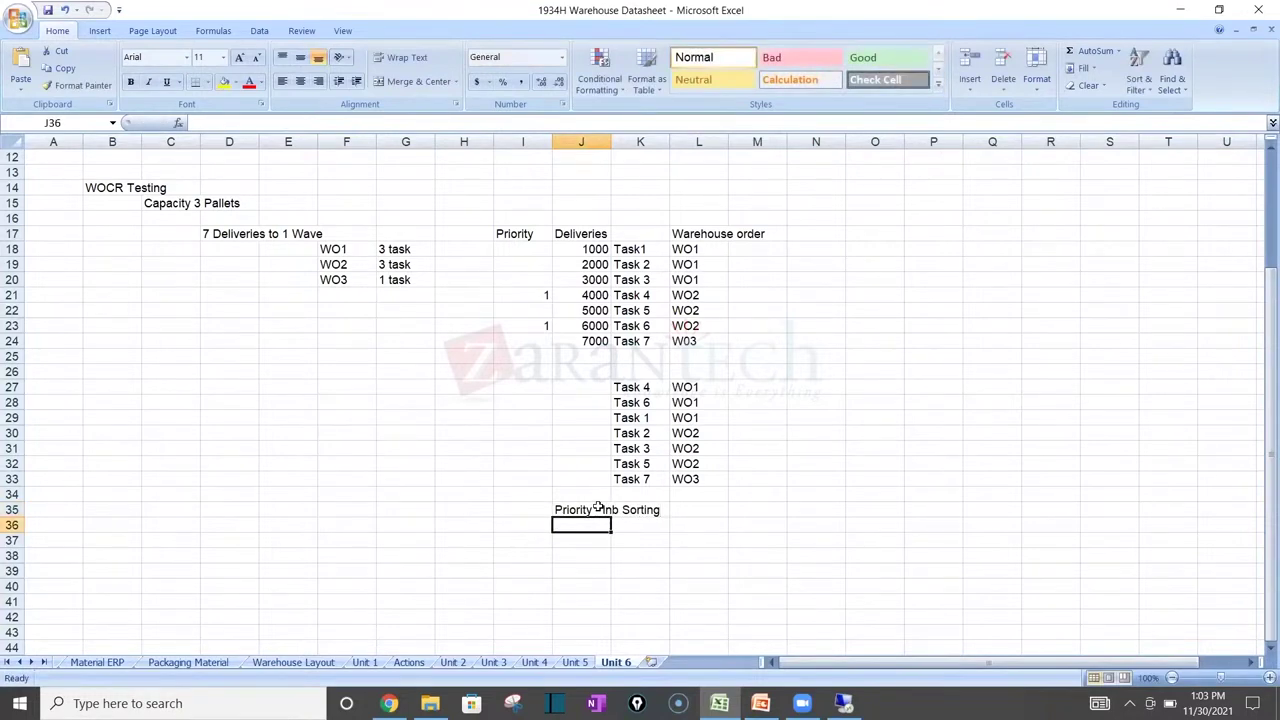
pyautogui.write('PiPa - WO sorting')
pyautogui.press('Return')
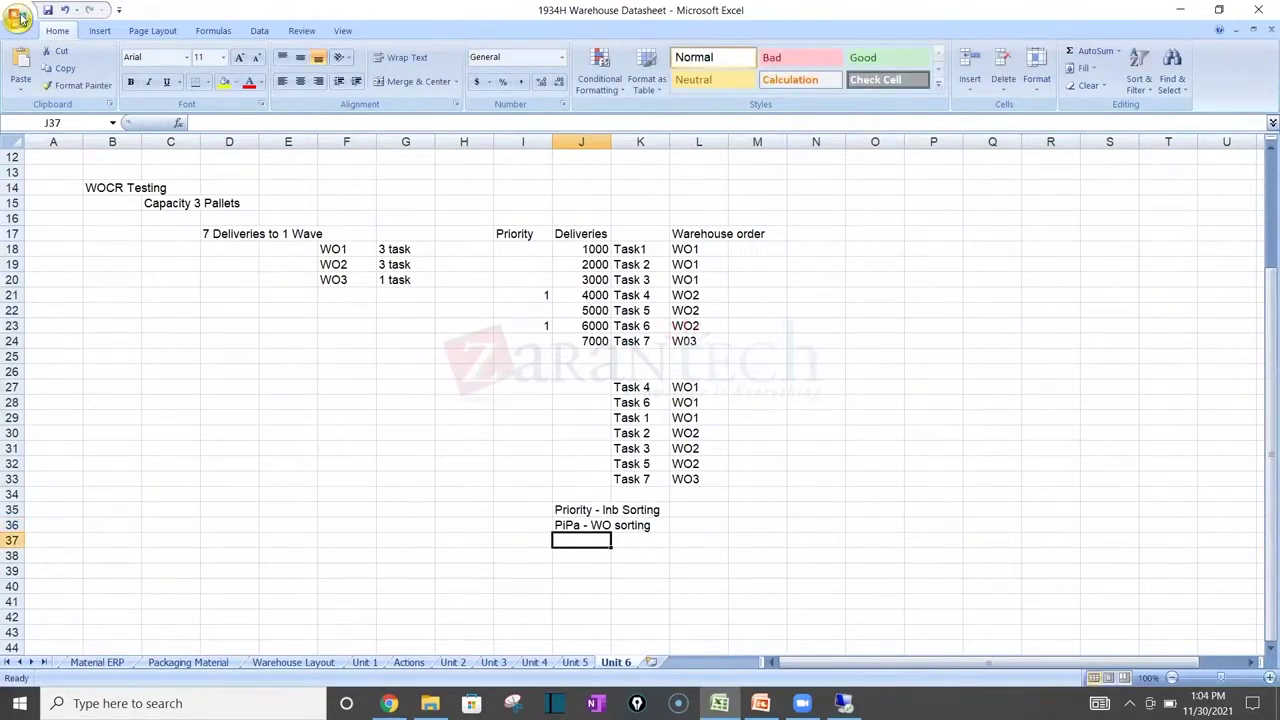
pyautogui.click(48, 11)
pyautogui.moveTo(389, 703)
pyautogui.click(389, 703)
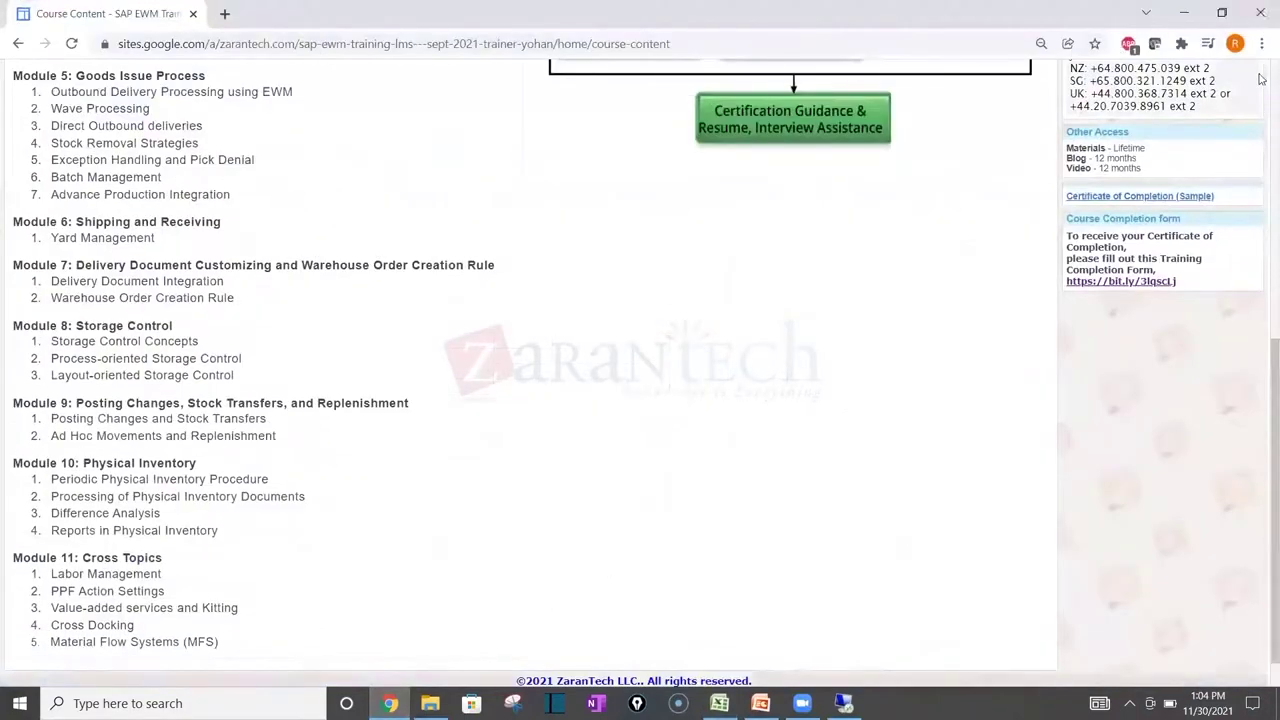
# Step: Open the Session Meeting Links & Topic Names page in edit mode
pyautogui.scroll(2, 1262, 85)
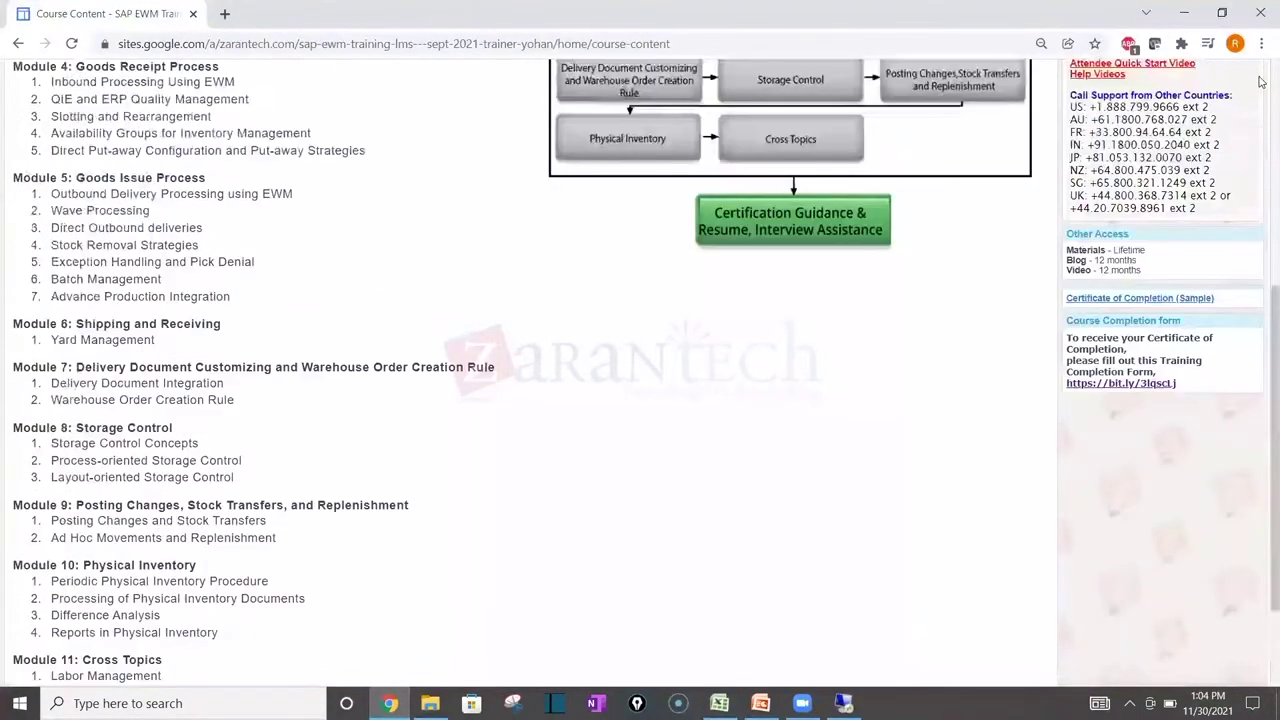
pyautogui.scroll(5, 1262, 85)
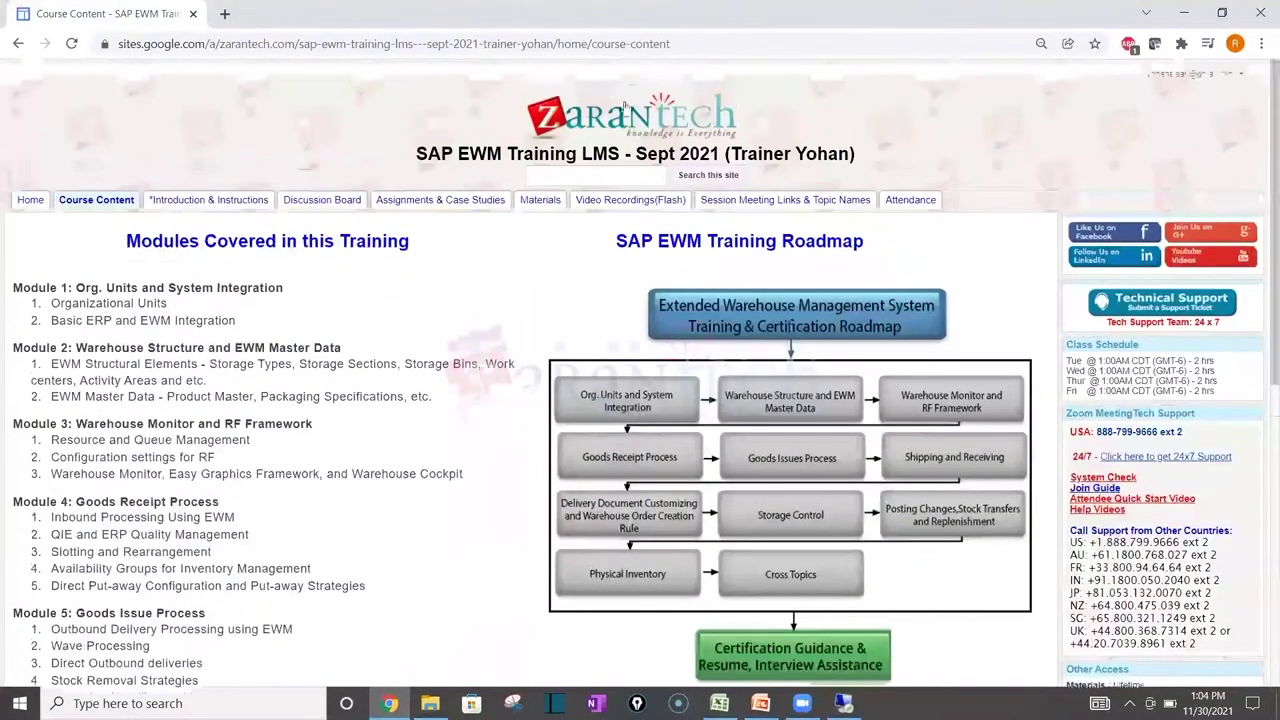
pyautogui.click(751, 201)
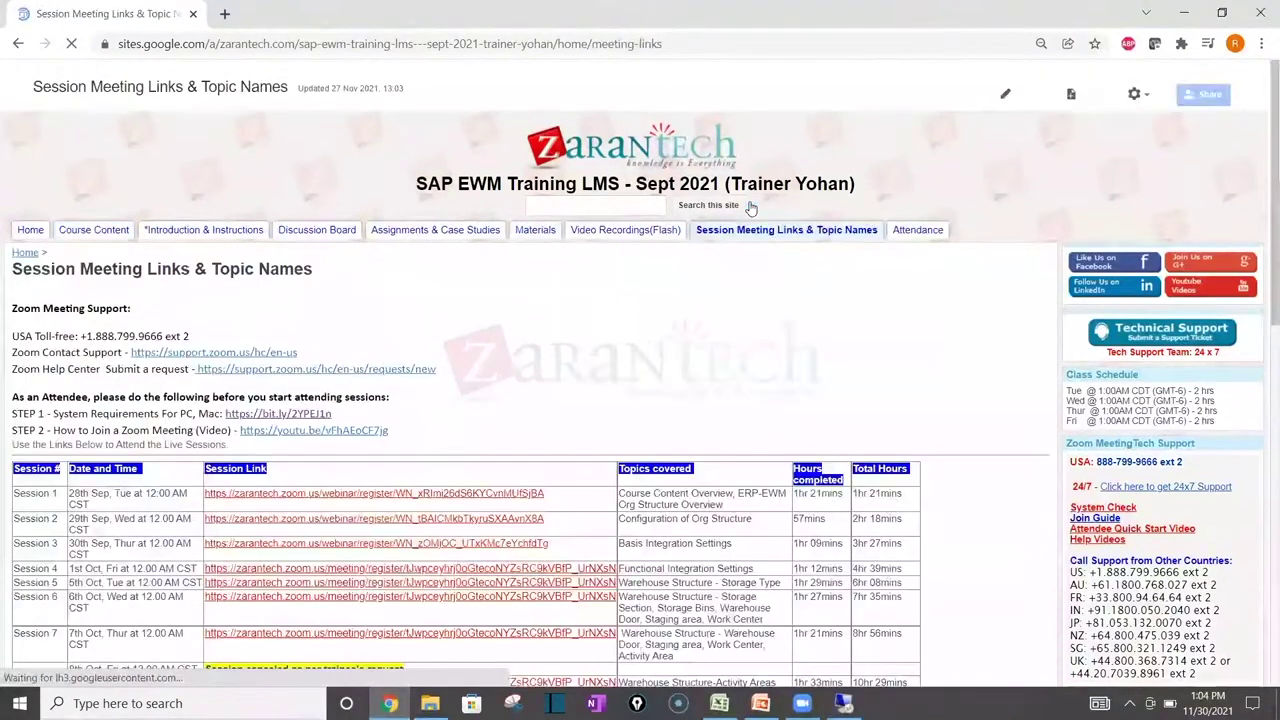
pyautogui.click(1033, 95)
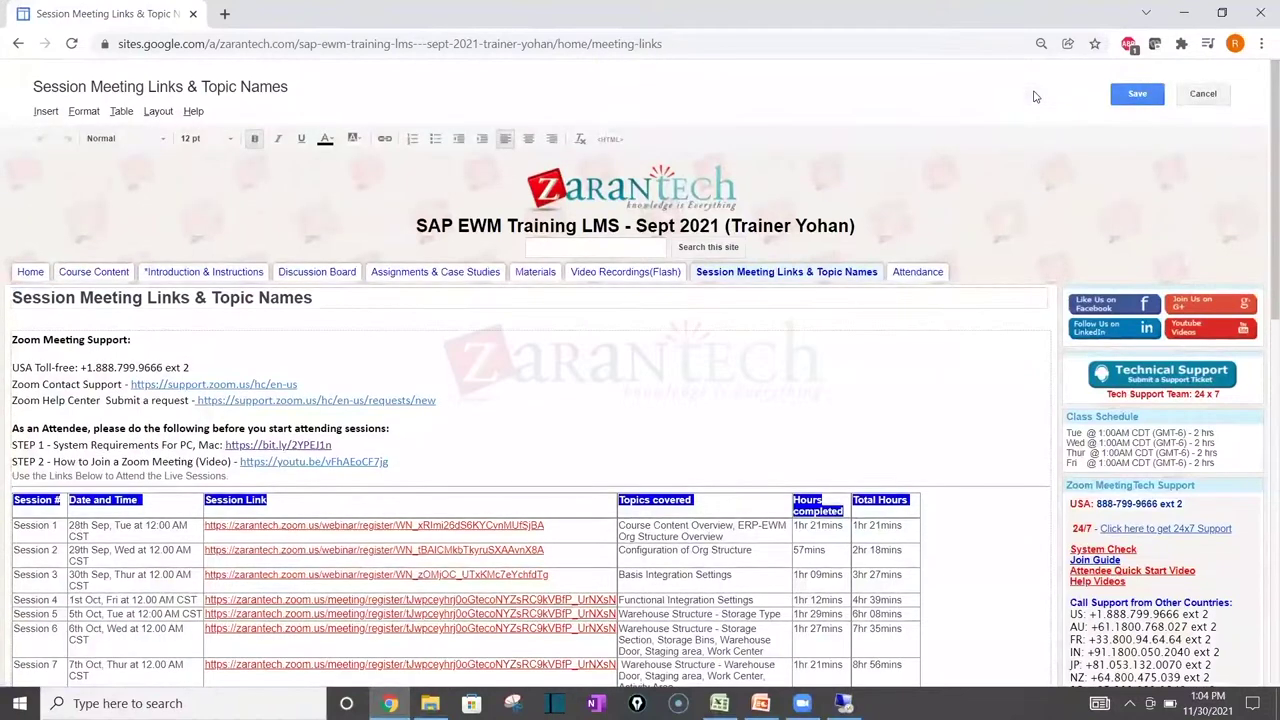
pyautogui.rightClick(1262, 197)
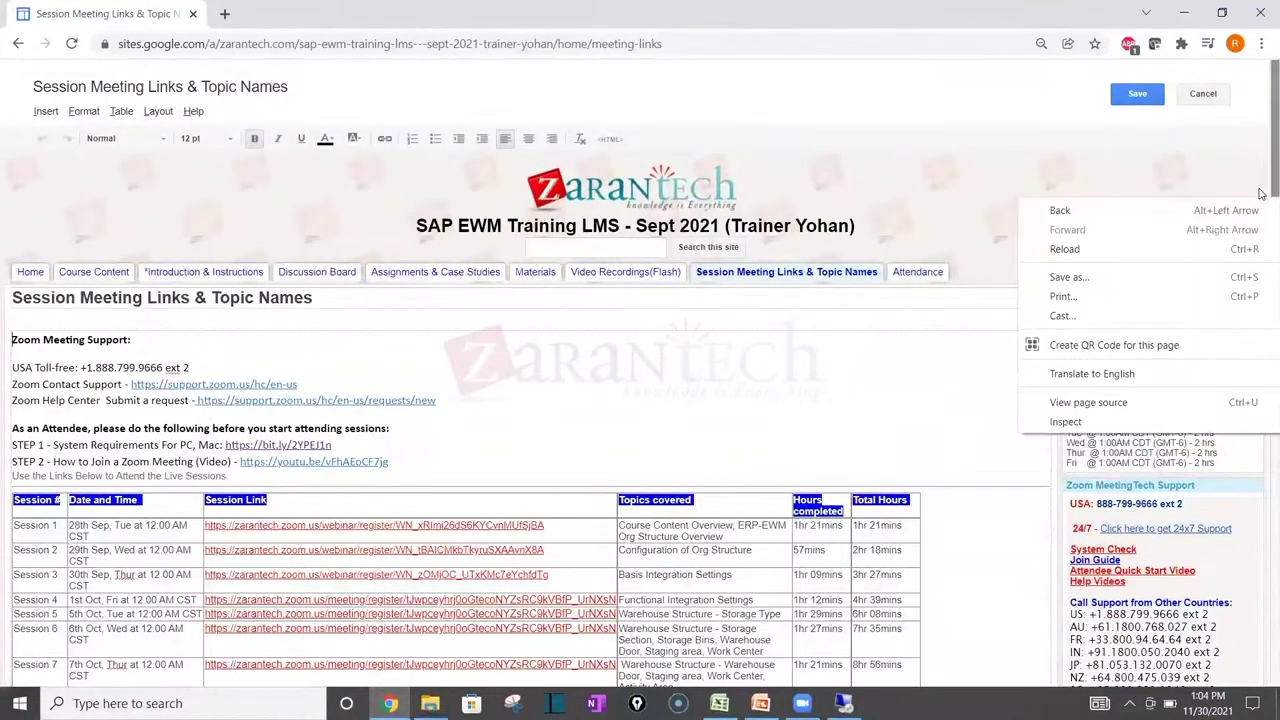
pyautogui.click(1262, 192)
pyautogui.rightClick(1260, 368)
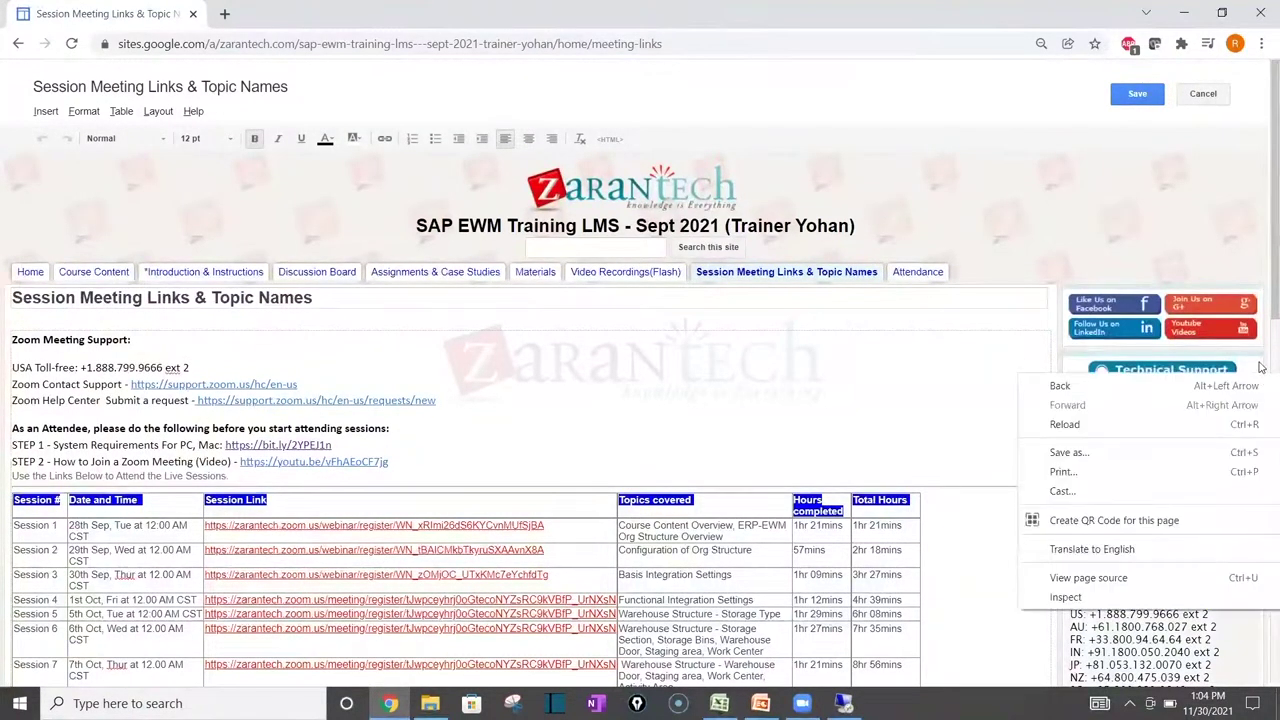
pyautogui.click(1261, 367)
pyautogui.scroll(-5, 1260, 368)
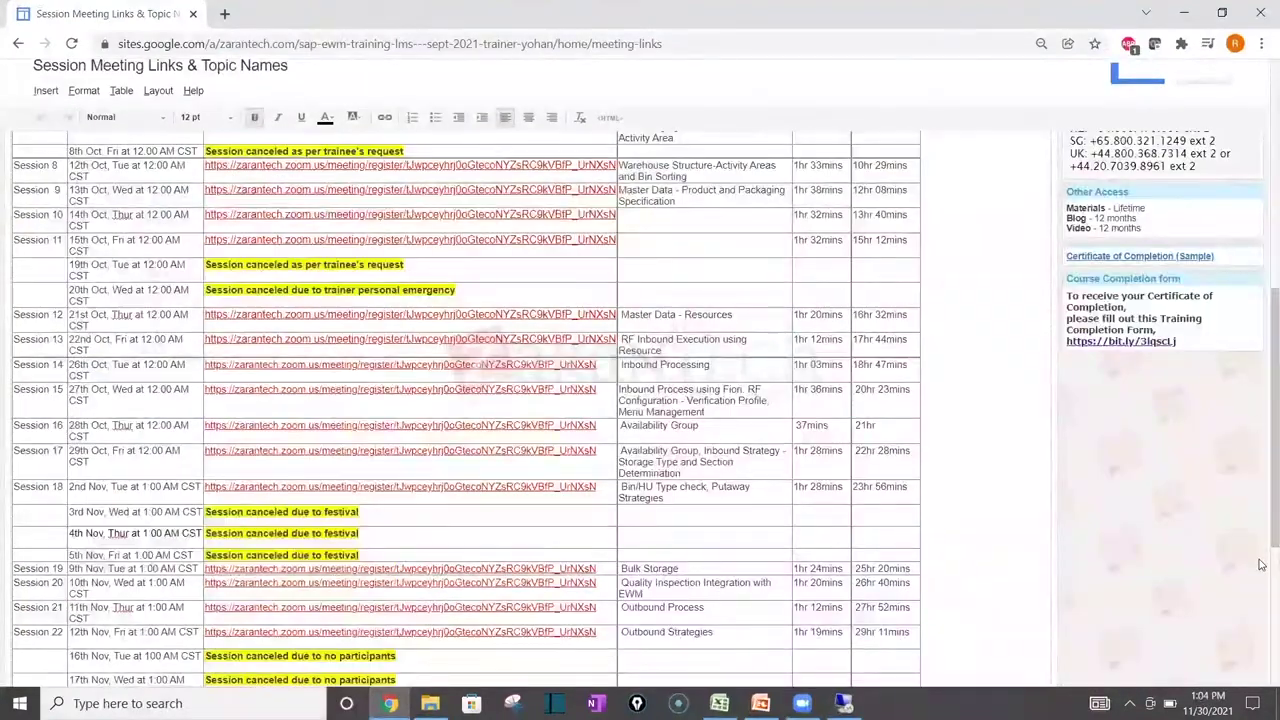
pyautogui.rightClick(1262, 328)
pyautogui.click(1262, 620)
pyautogui.scroll(-5, 1262, 600)
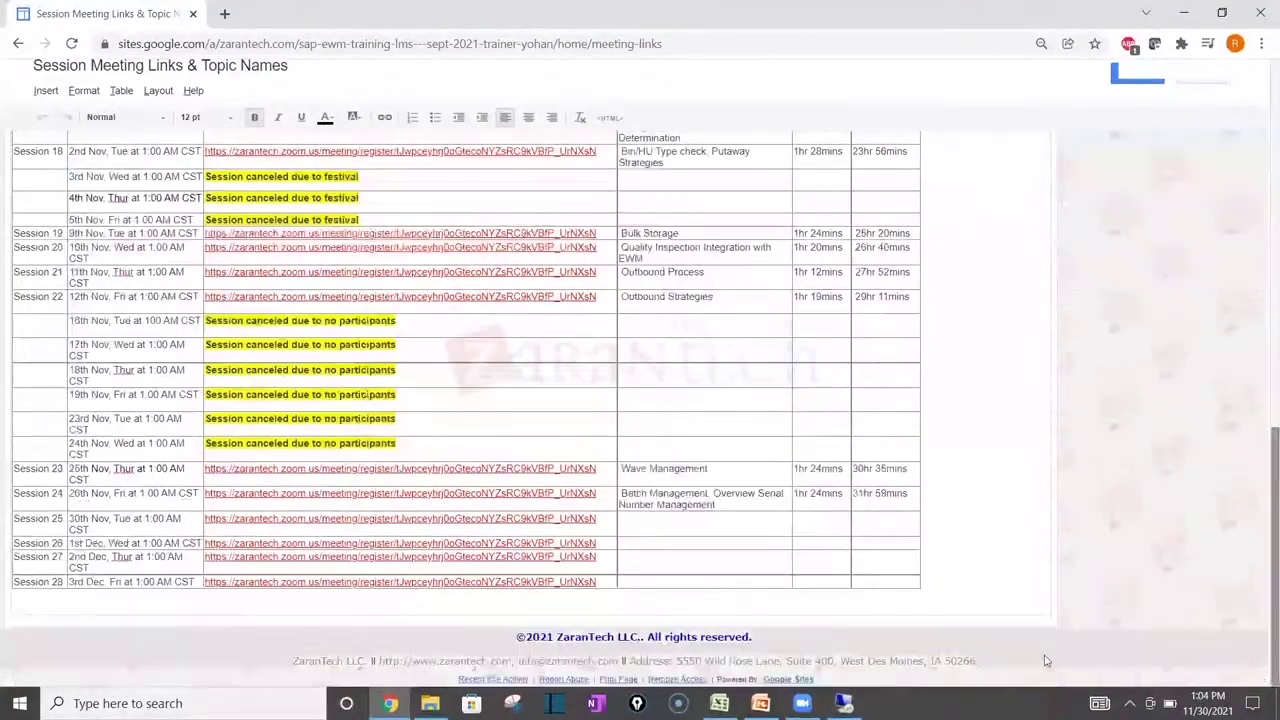
# Step: Enter 'WOCR' as Session 25's topic and save the page
pyautogui.click(664, 523)
pyautogui.write('WOCR')
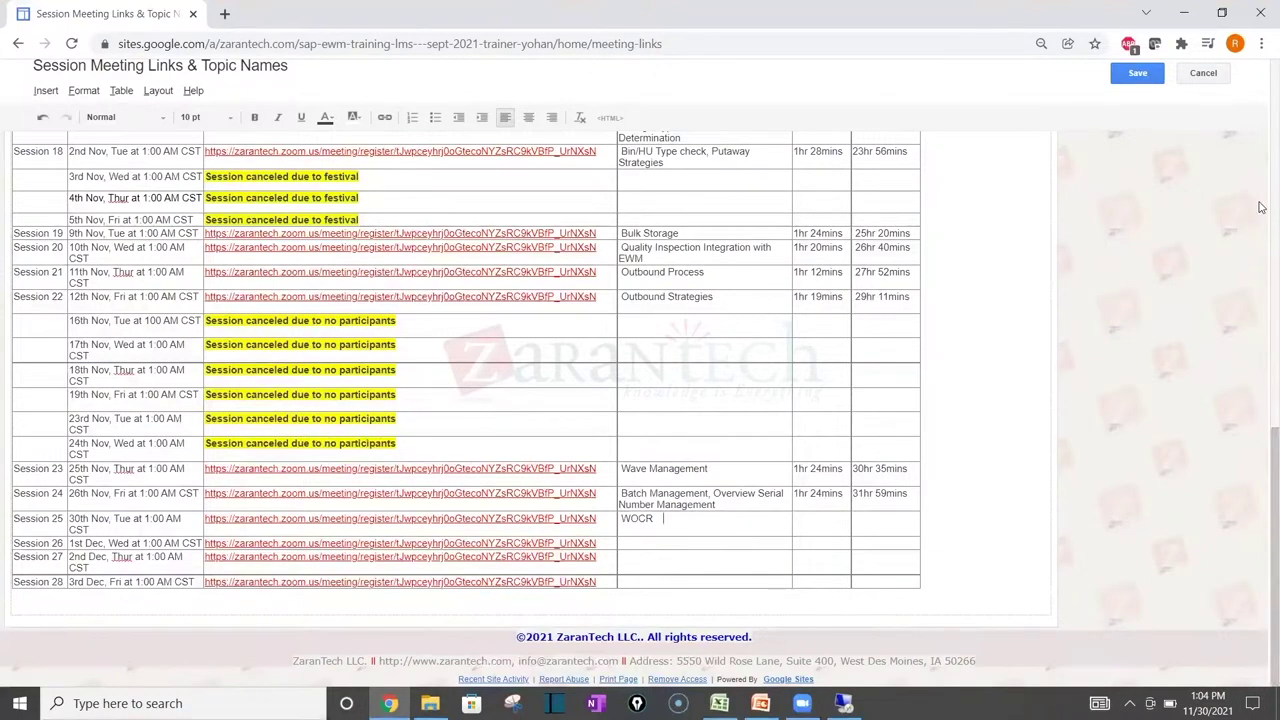
pyautogui.scroll(2, 1262, 152)
pyautogui.scroll(4, 1262, 152)
pyautogui.hotkey('ctrl', 's')
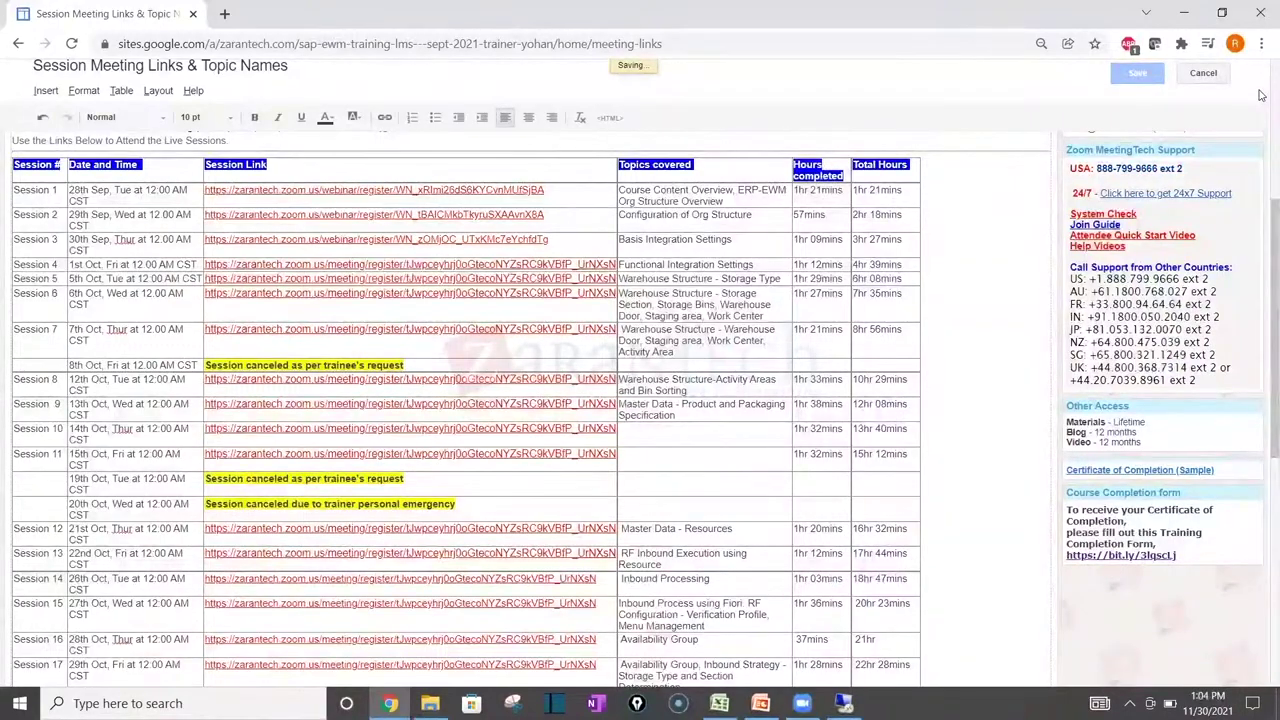
pyautogui.scroll(3, 598, 125)
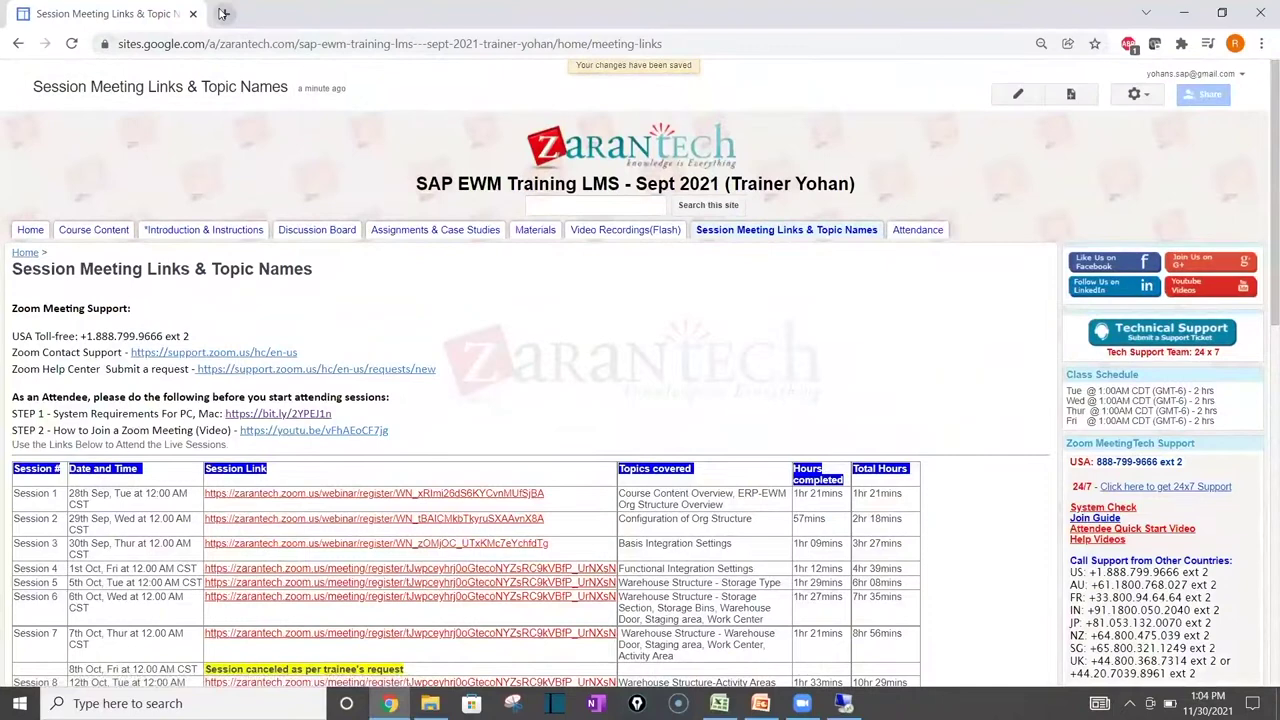
pyautogui.click(224, 13)
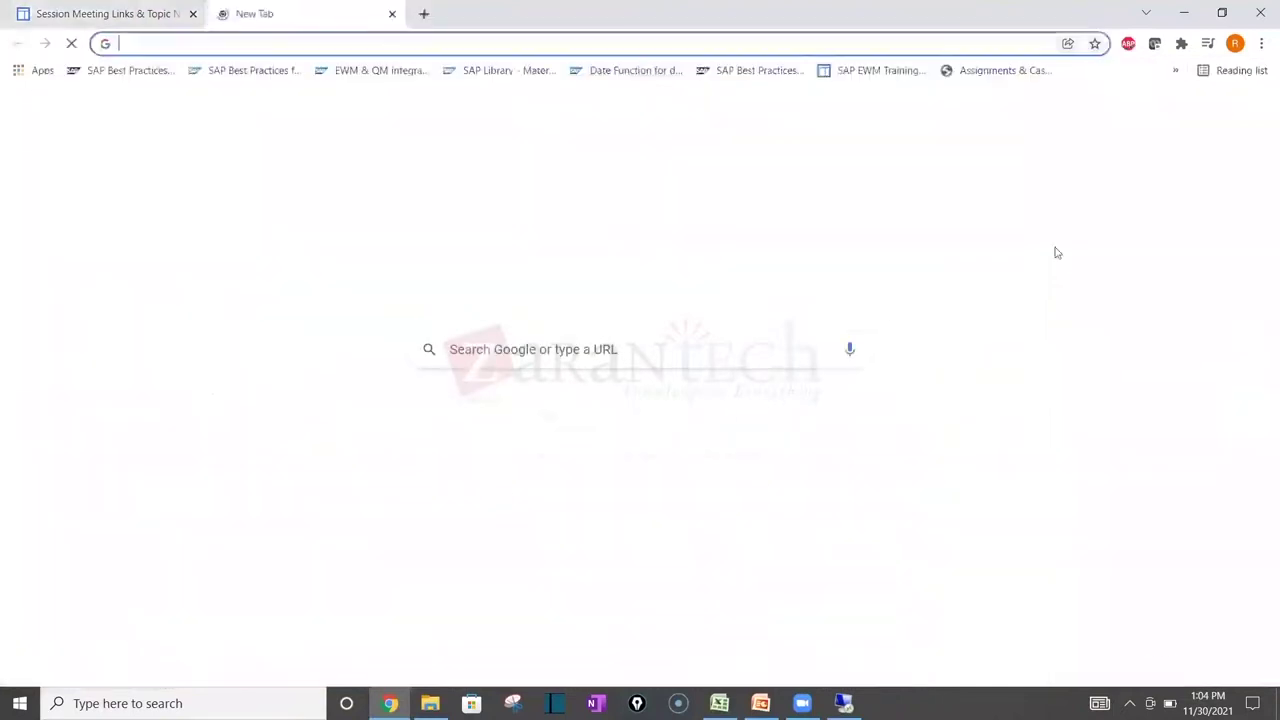
# Step: Open the Sep 2021 attendance spreadsheet from the bookmarks and locate the Nov 25th column Z1
pyautogui.click(1176, 70)
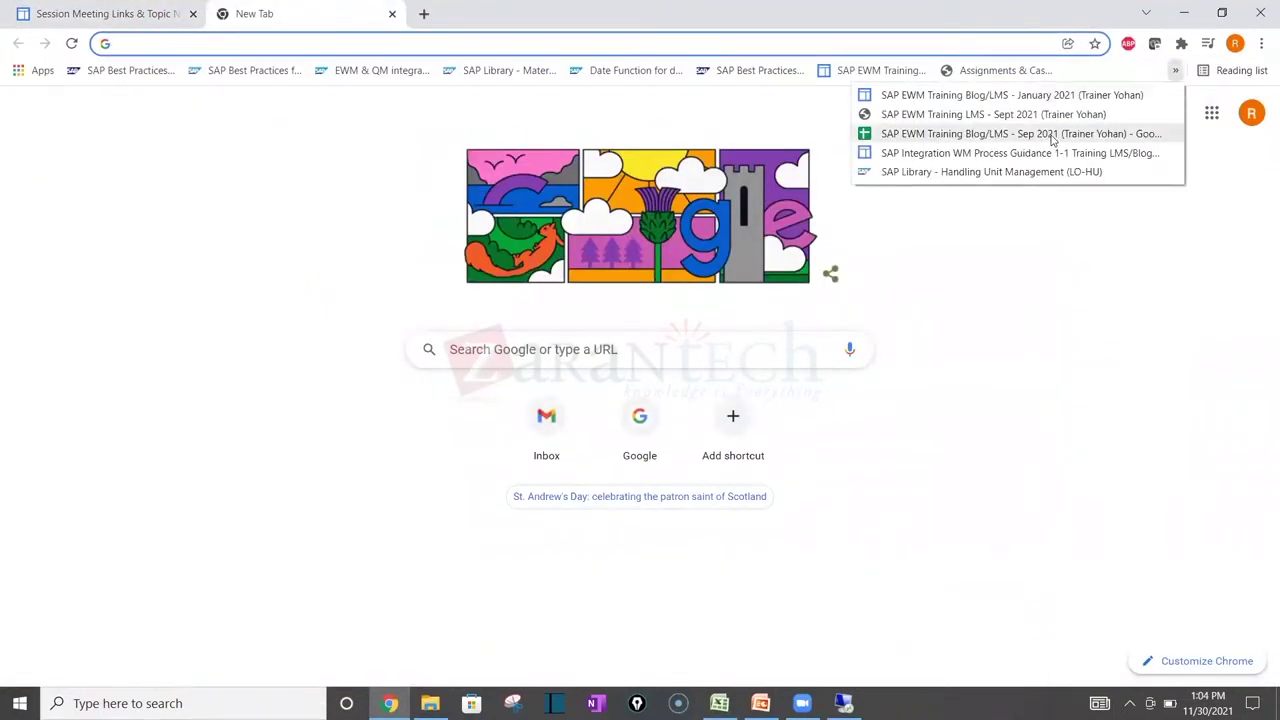
pyautogui.click(1020, 133)
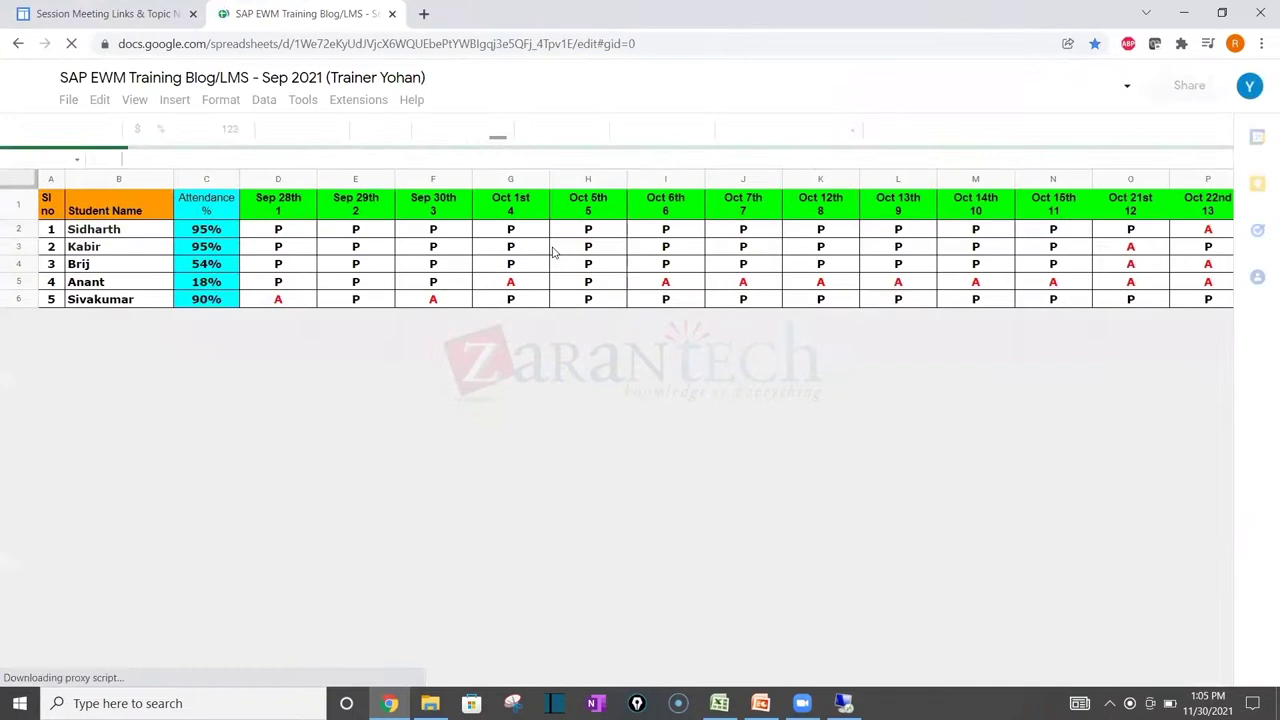
pyautogui.click(898, 278)
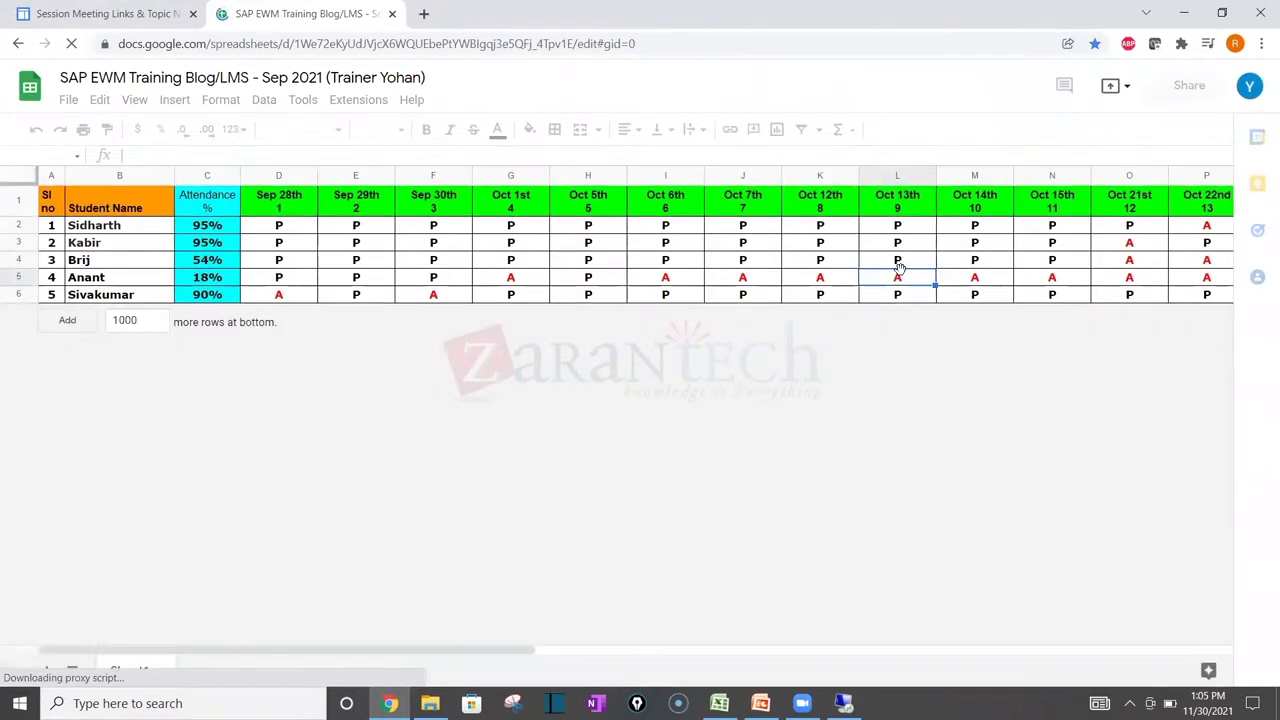
pyautogui.press('Right')
pyautogui.press('Right')
pyautogui.press('Right')
pyautogui.press('Right')
pyautogui.press('Right')
pyautogui.press('Right')
pyautogui.press('Right')
pyautogui.press('Right')
pyautogui.press('Right')
pyautogui.press('Right')
pyautogui.press('Right')
pyautogui.press('Right')
pyautogui.press('Right')
pyautogui.press('Right')
pyautogui.press('Right')
pyautogui.press('Right')
pyautogui.press('Right')
pyautogui.press('Right')
pyautogui.press('Right')
pyautogui.press('Right')
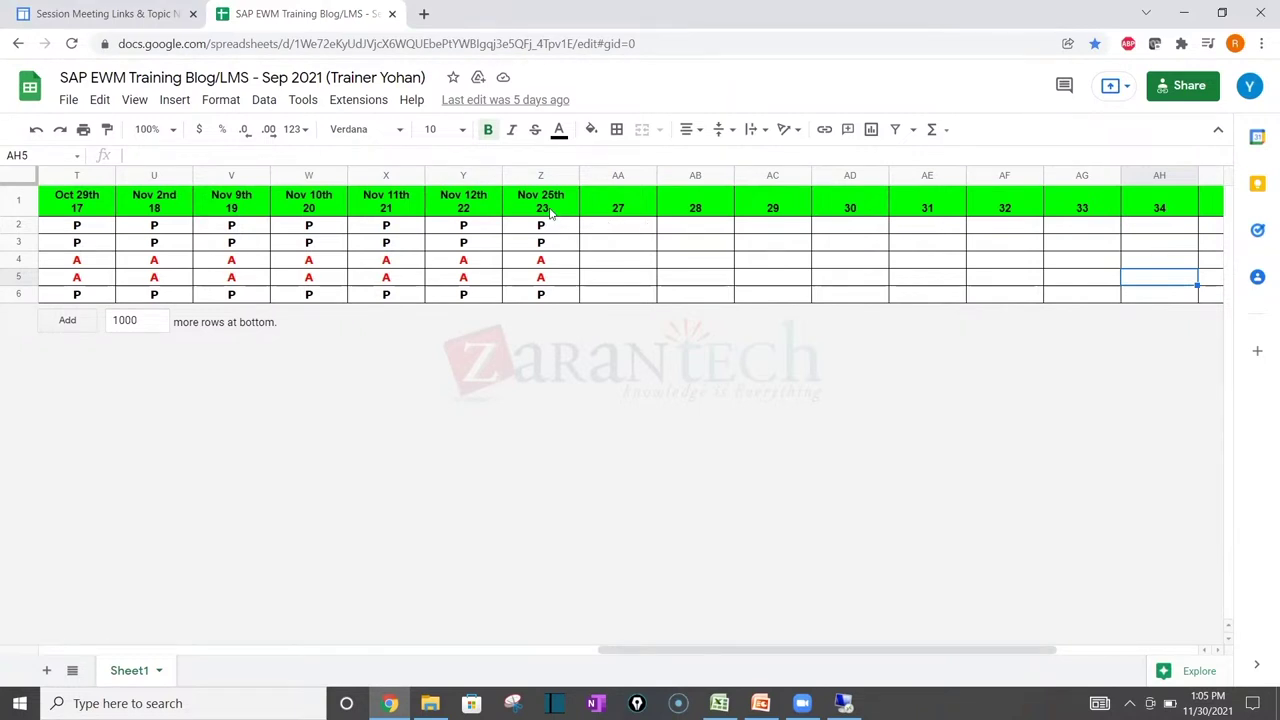
pyautogui.click(549, 212)
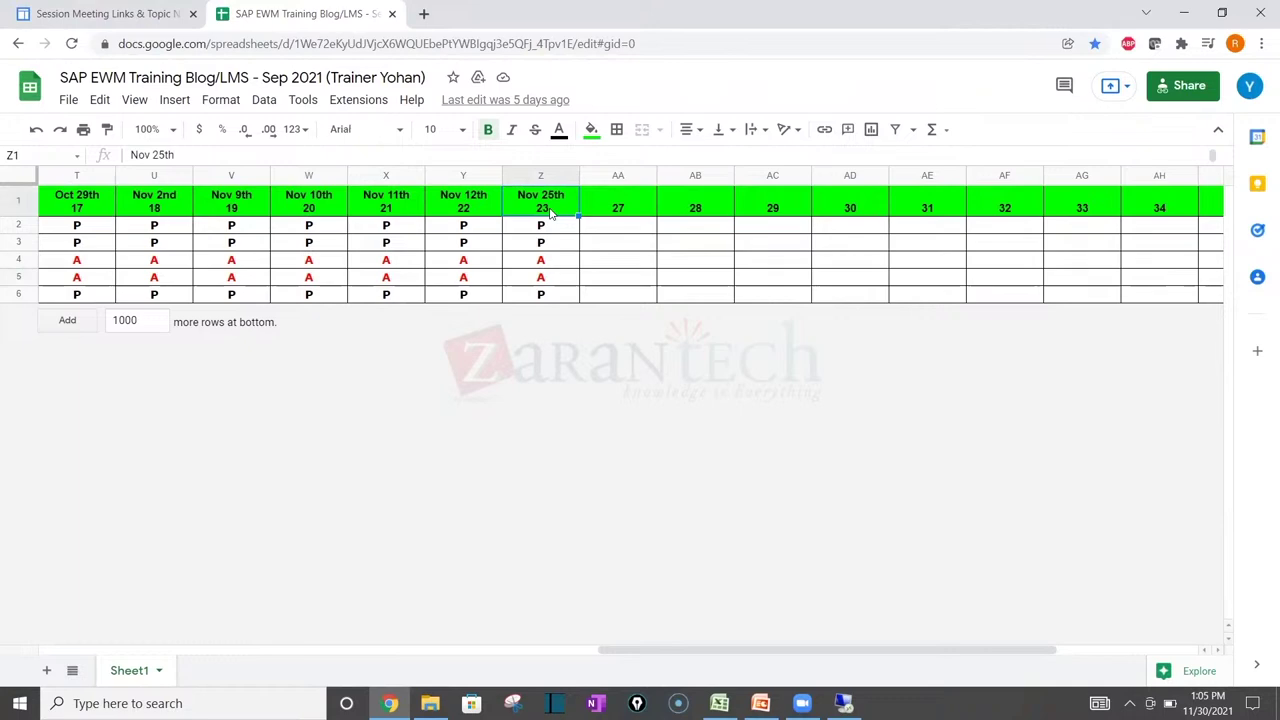
pyautogui.click(86, 14)
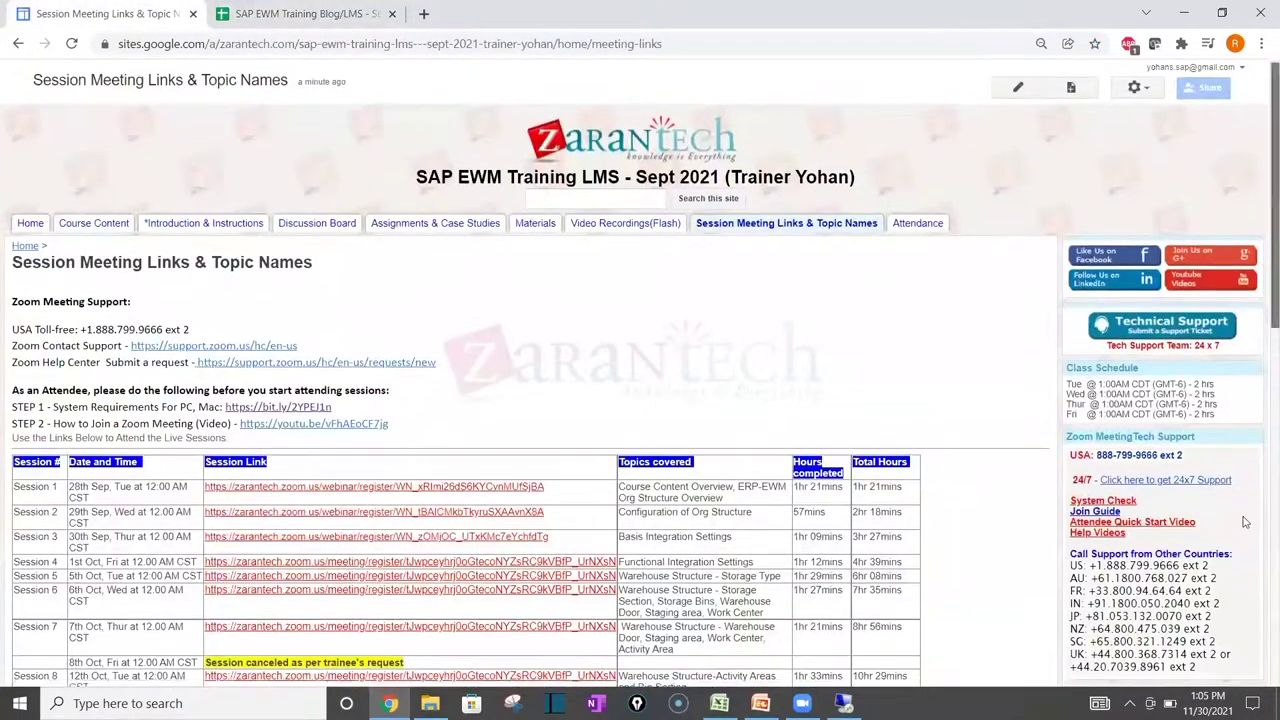
pyautogui.scroll(-3, 1238, 540)
pyautogui.scroll(-5, 1238, 540)
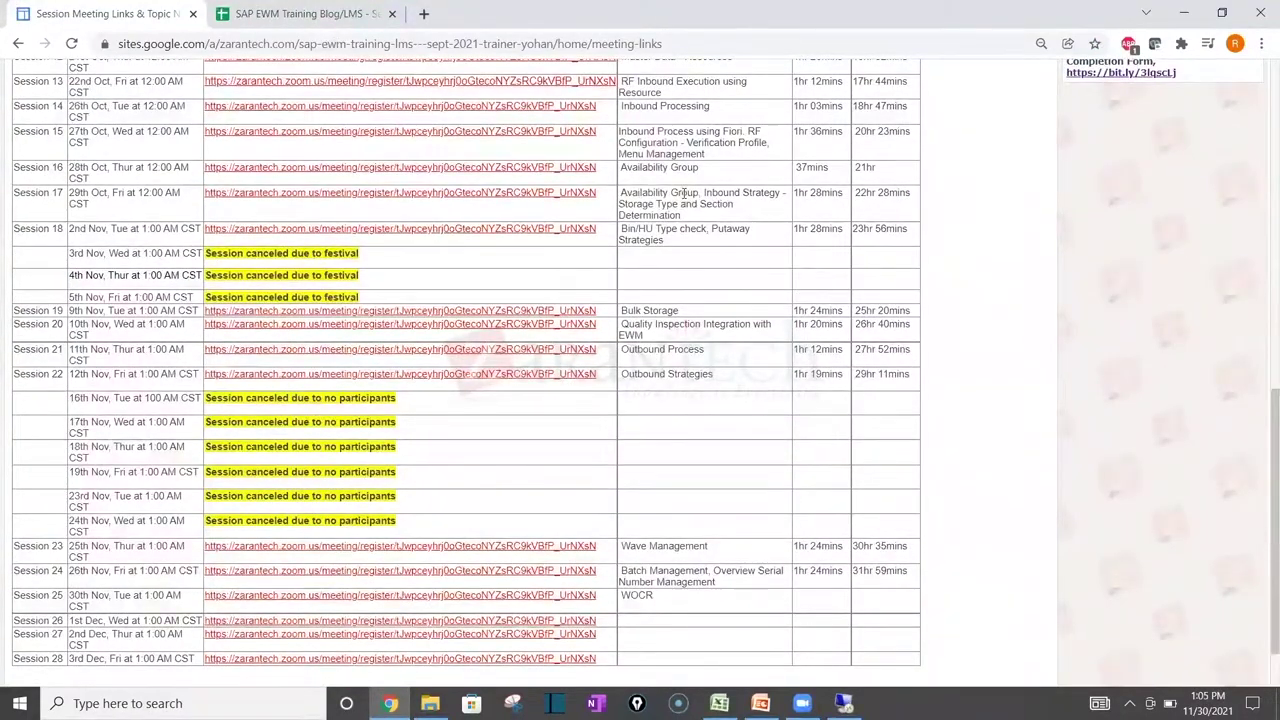
pyautogui.click(291, 6)
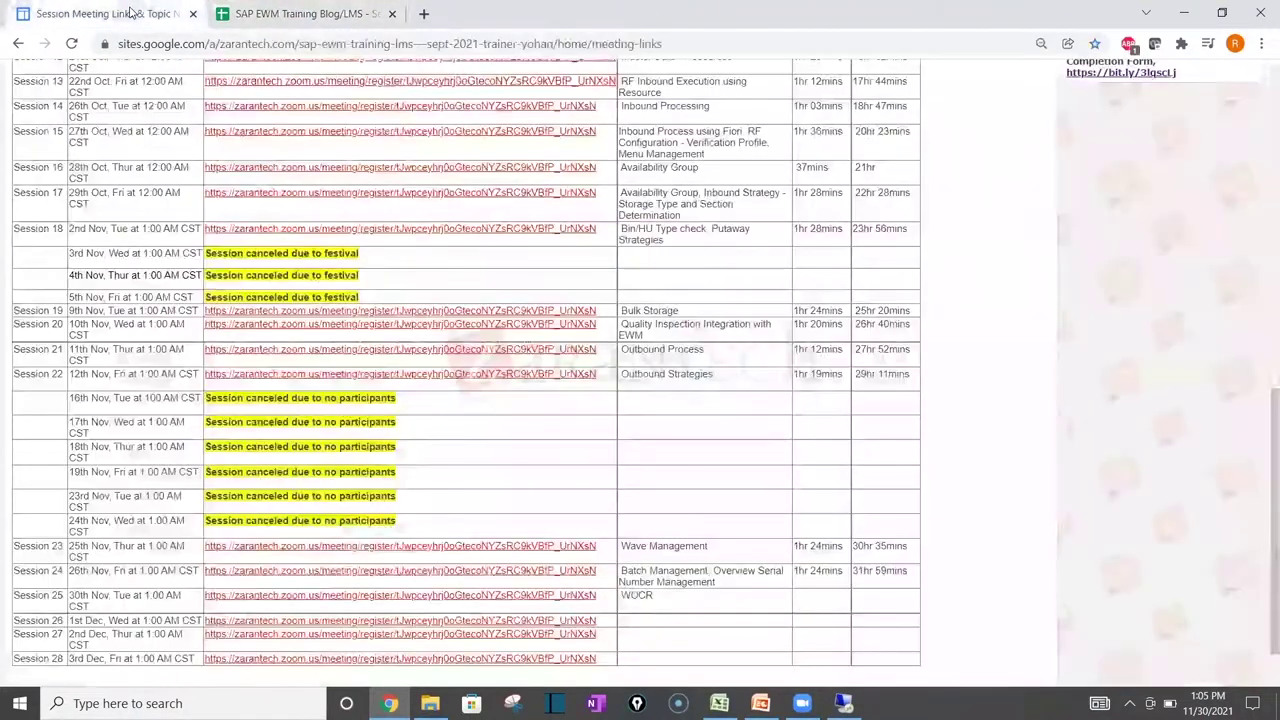
pyautogui.click(130, 11)
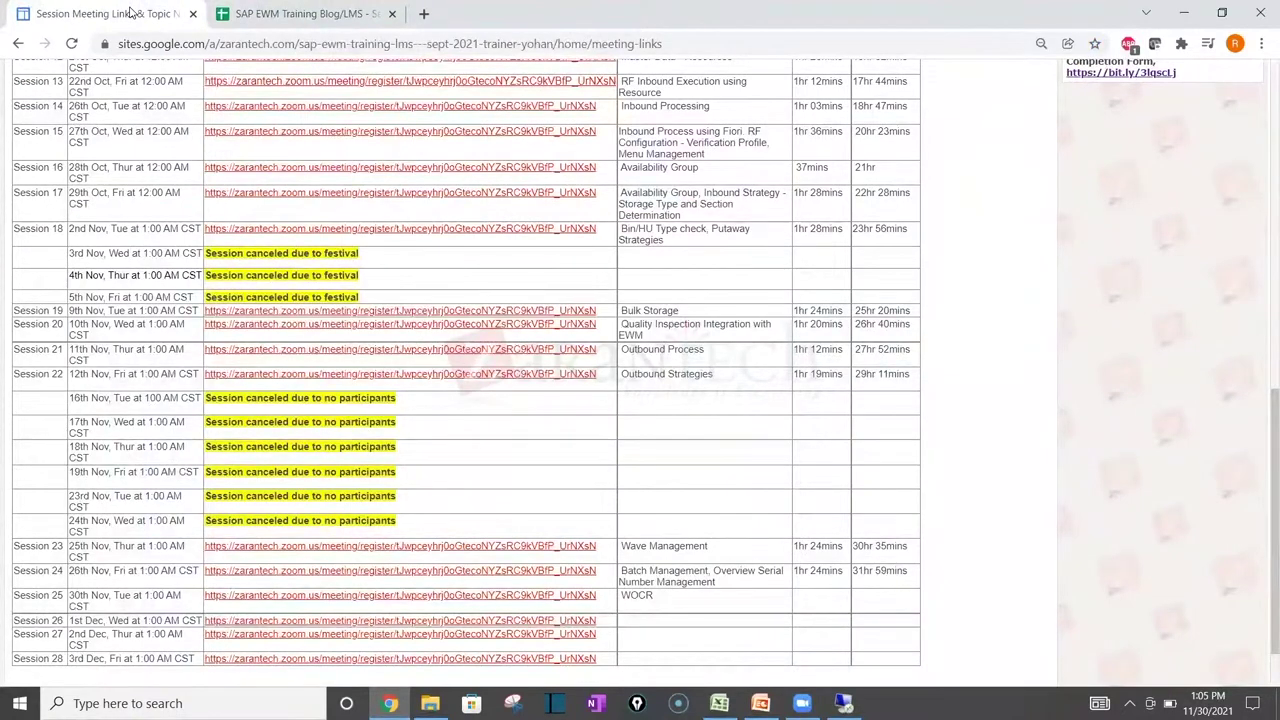
pyautogui.click(291, 8)
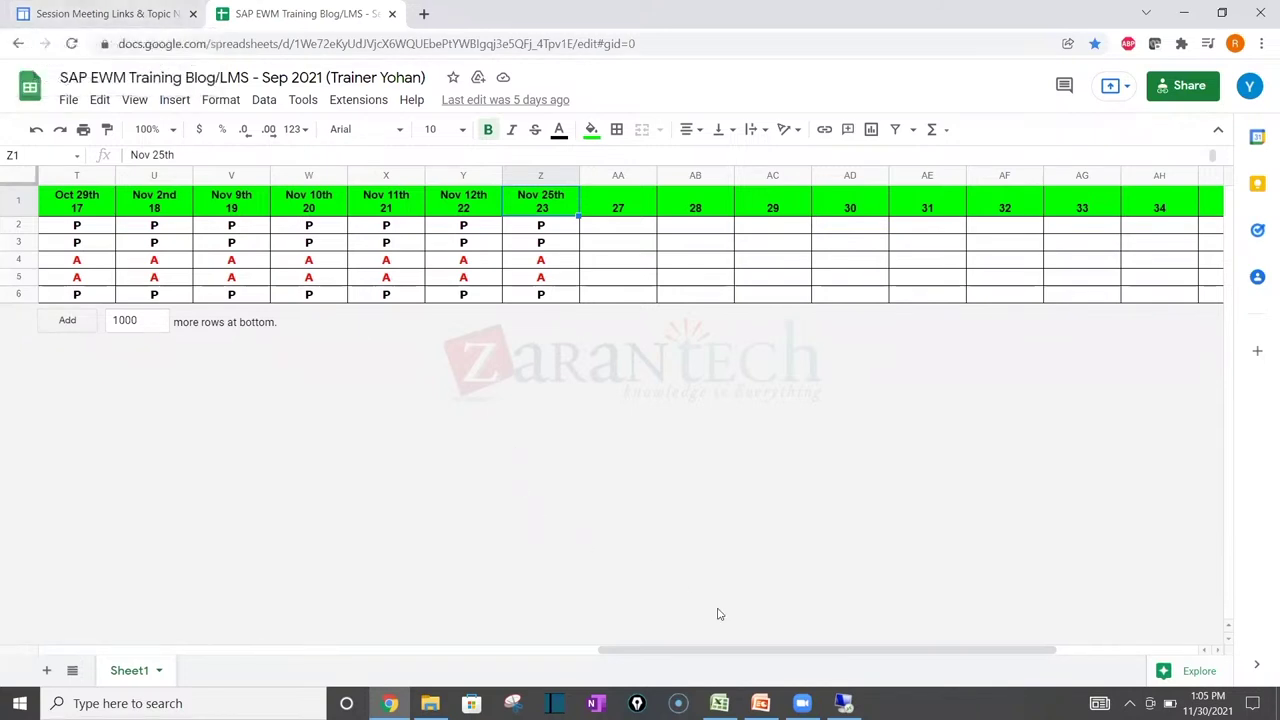
pyautogui.click(844, 703)
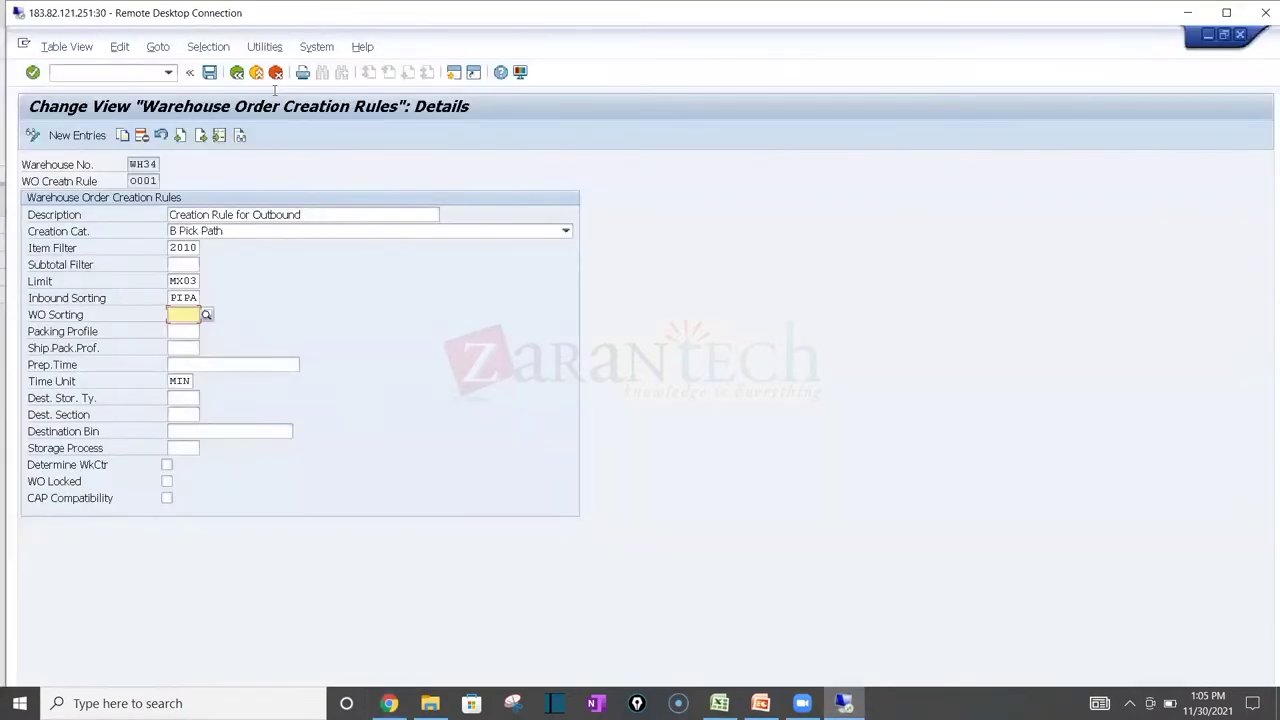
# Step: Leave the warehouse order creation rules overview and return to the IMG configuration tree
pyautogui.click(232, 77)
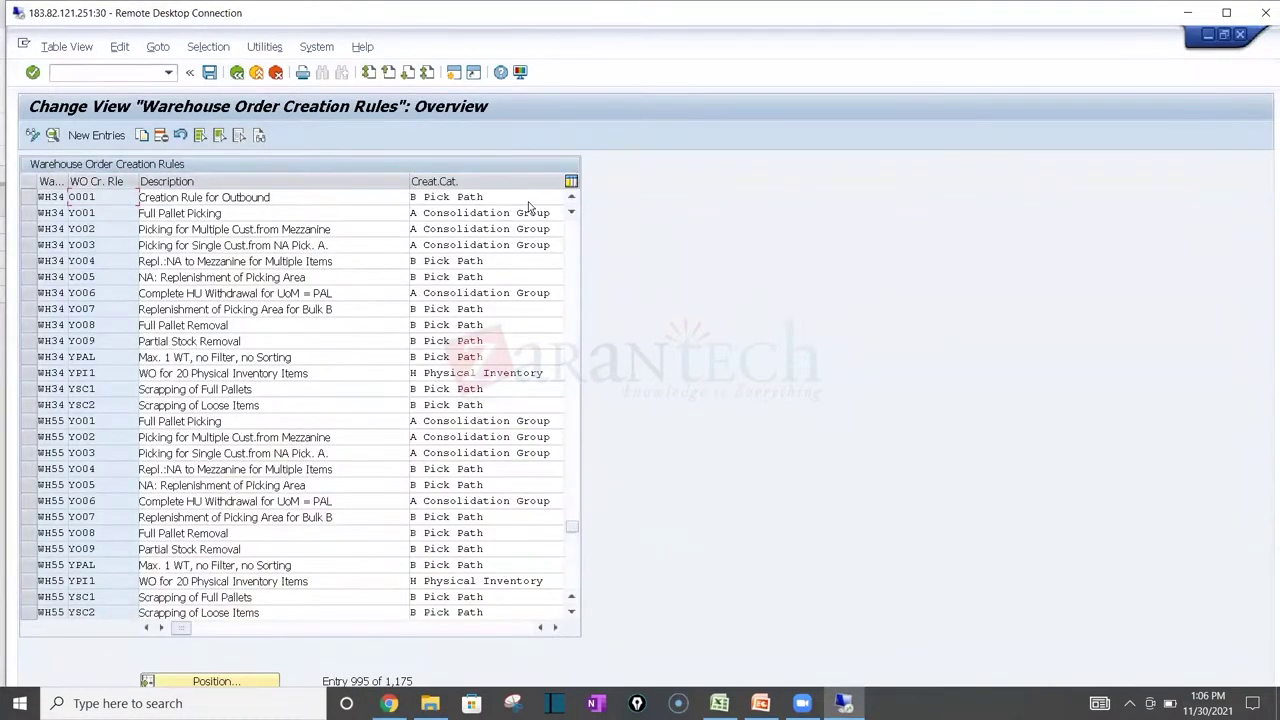
pyautogui.click(571, 198)
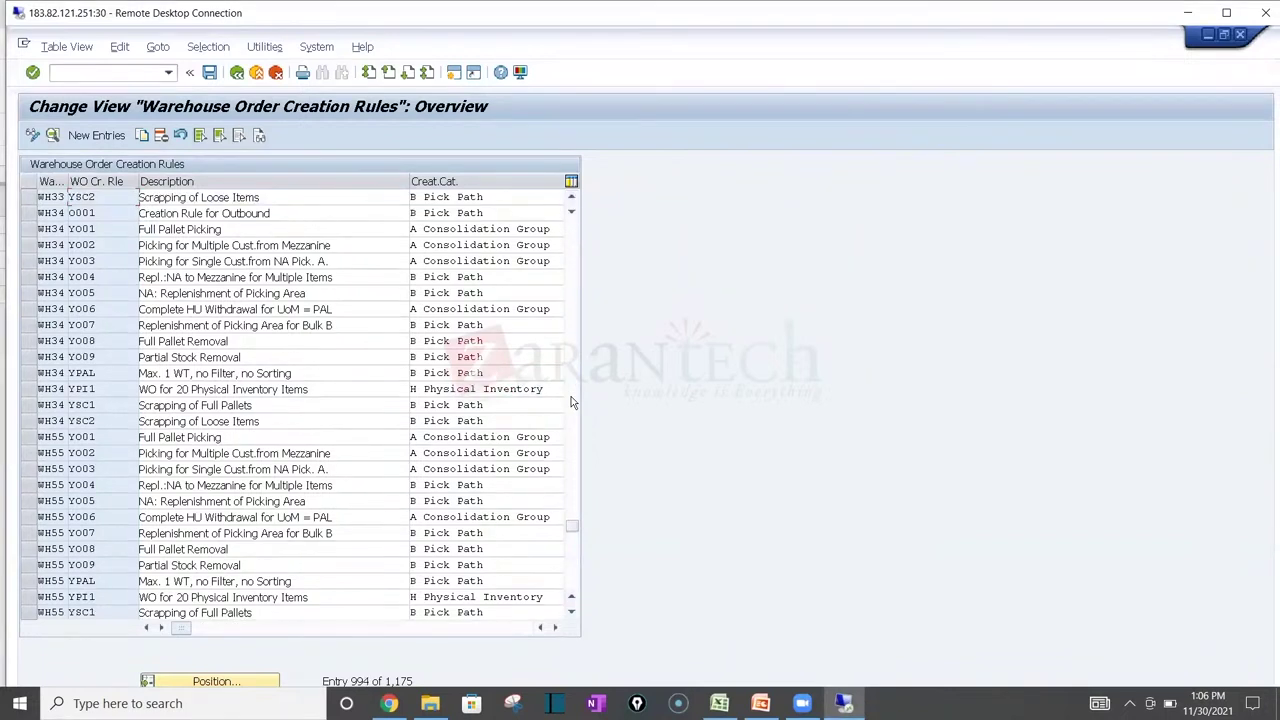
pyautogui.moveTo(572, 523); pyautogui.dragTo(580, 181)
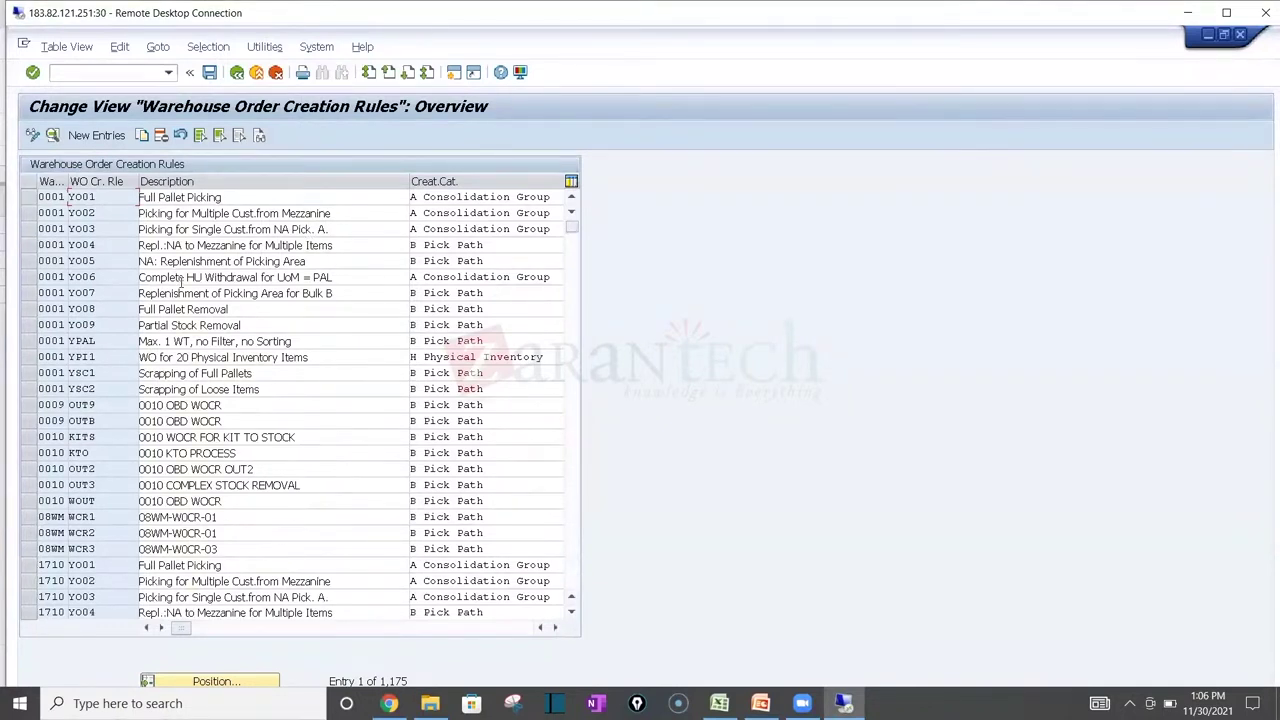
pyautogui.click(237, 74)
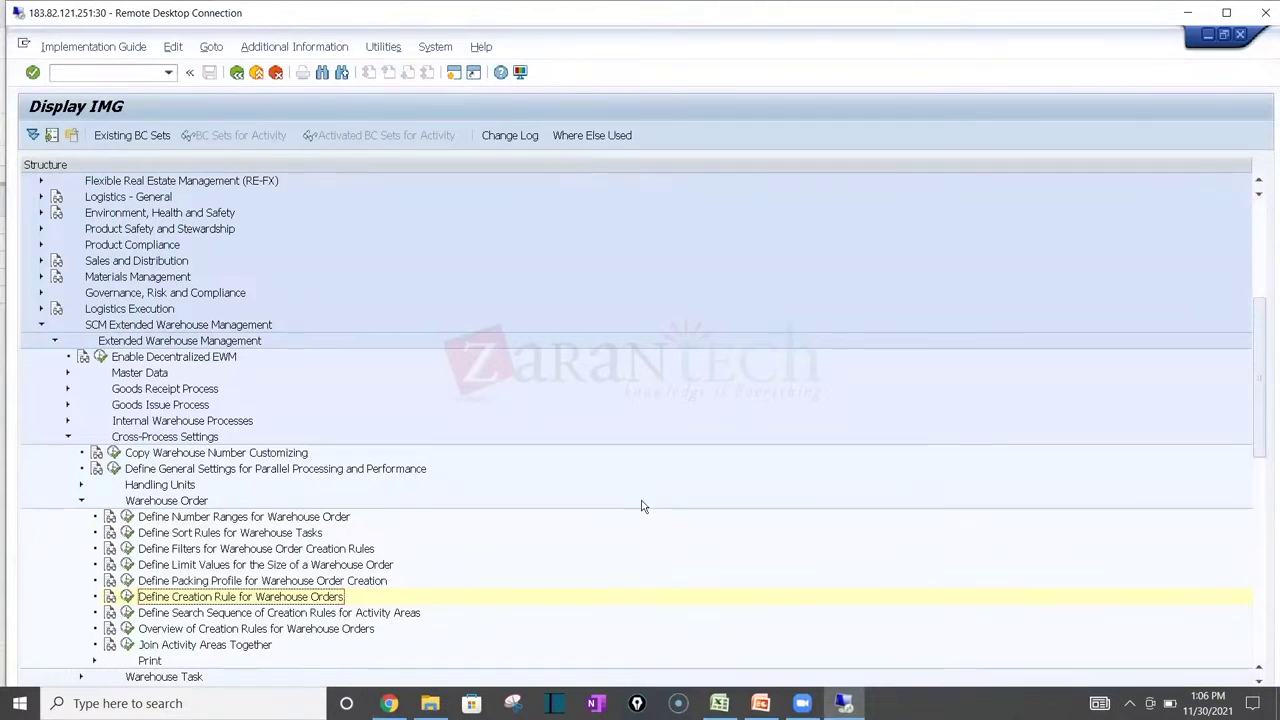
# Step: Glance at the Excel datasheet and attendance sheet, ending back on the SAP Warehouse Order settings
pyautogui.click(719, 703)
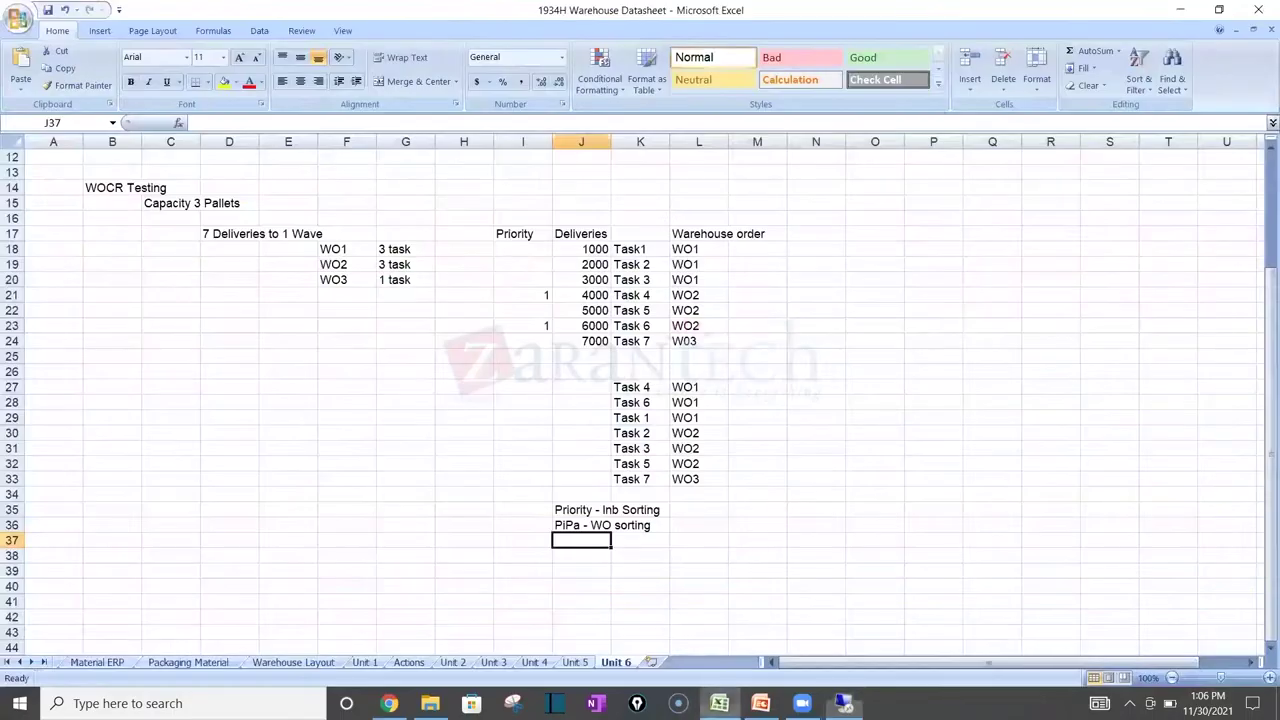
pyautogui.hotkey('alt', 'Tab')
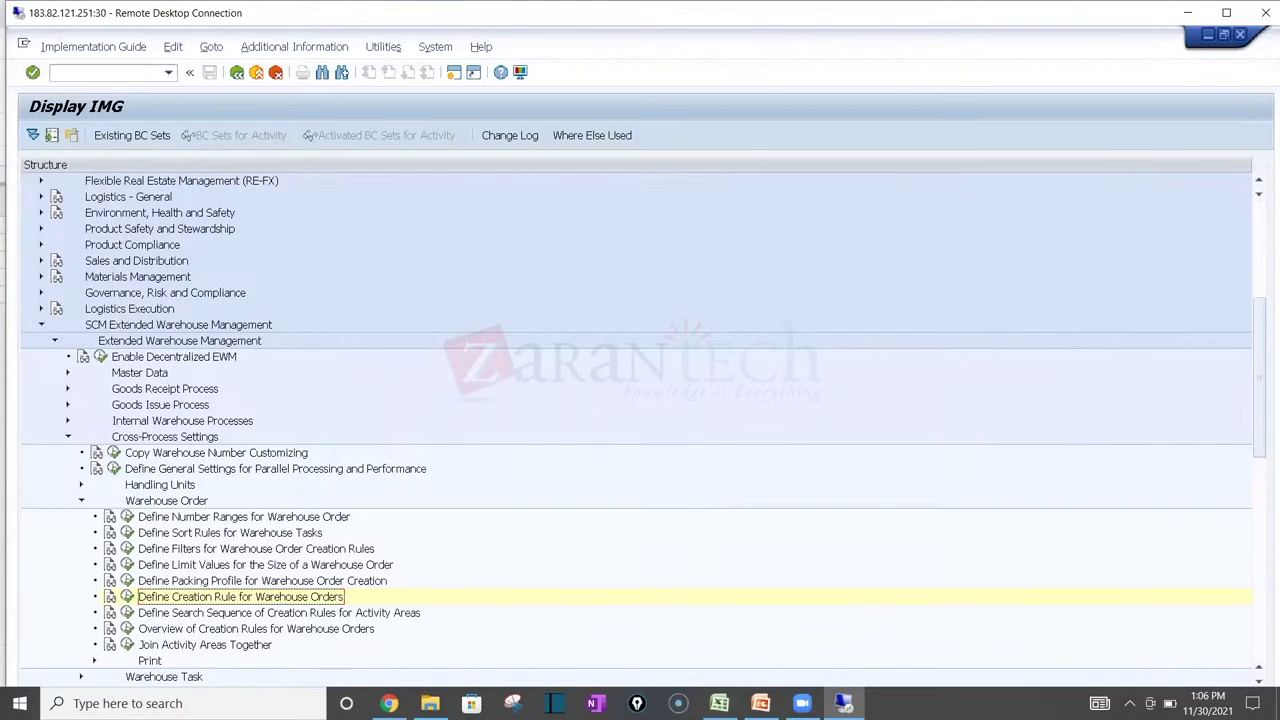
pyautogui.click(389, 703)
pyautogui.click(389, 703)
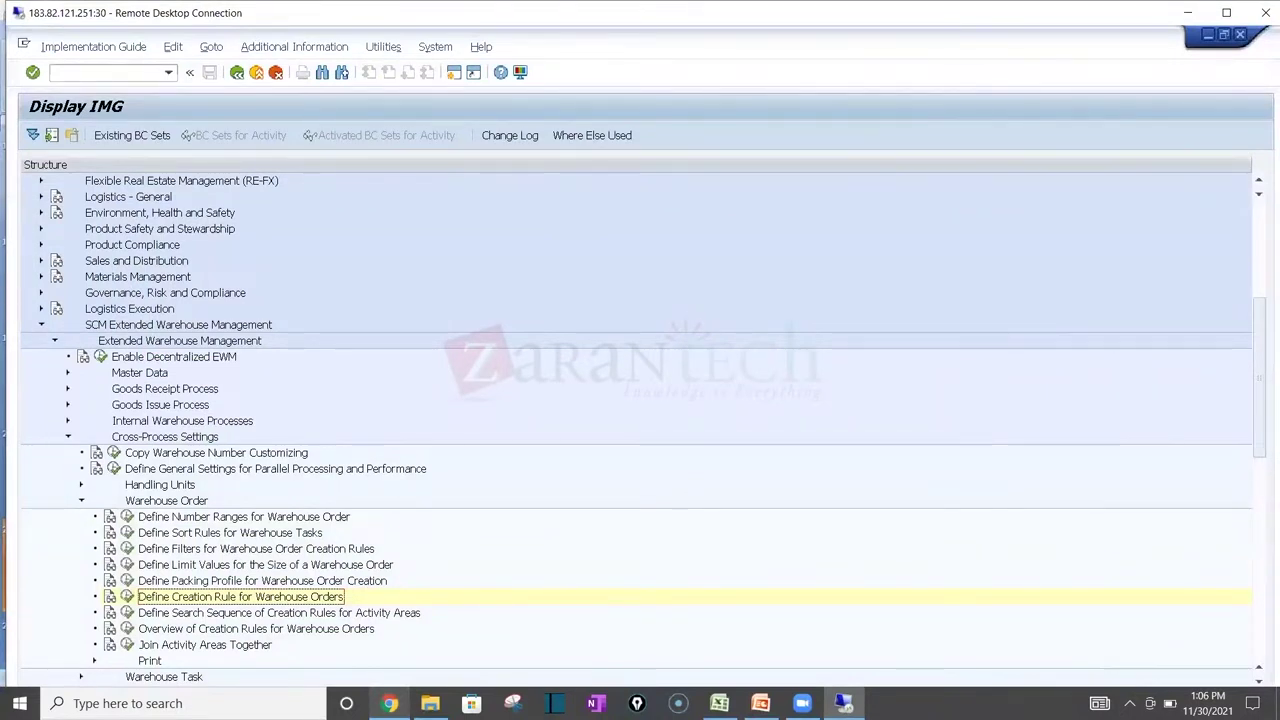
pyautogui.click(389, 703)
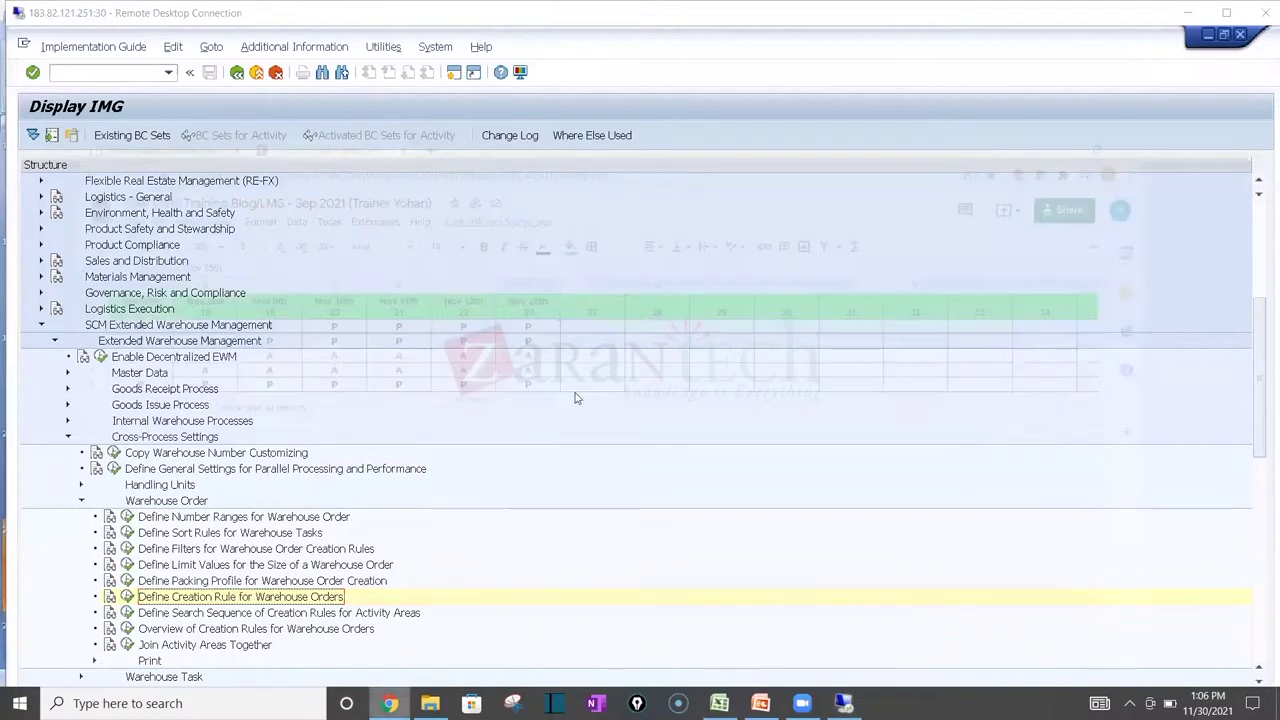
pyautogui.click(389, 703)
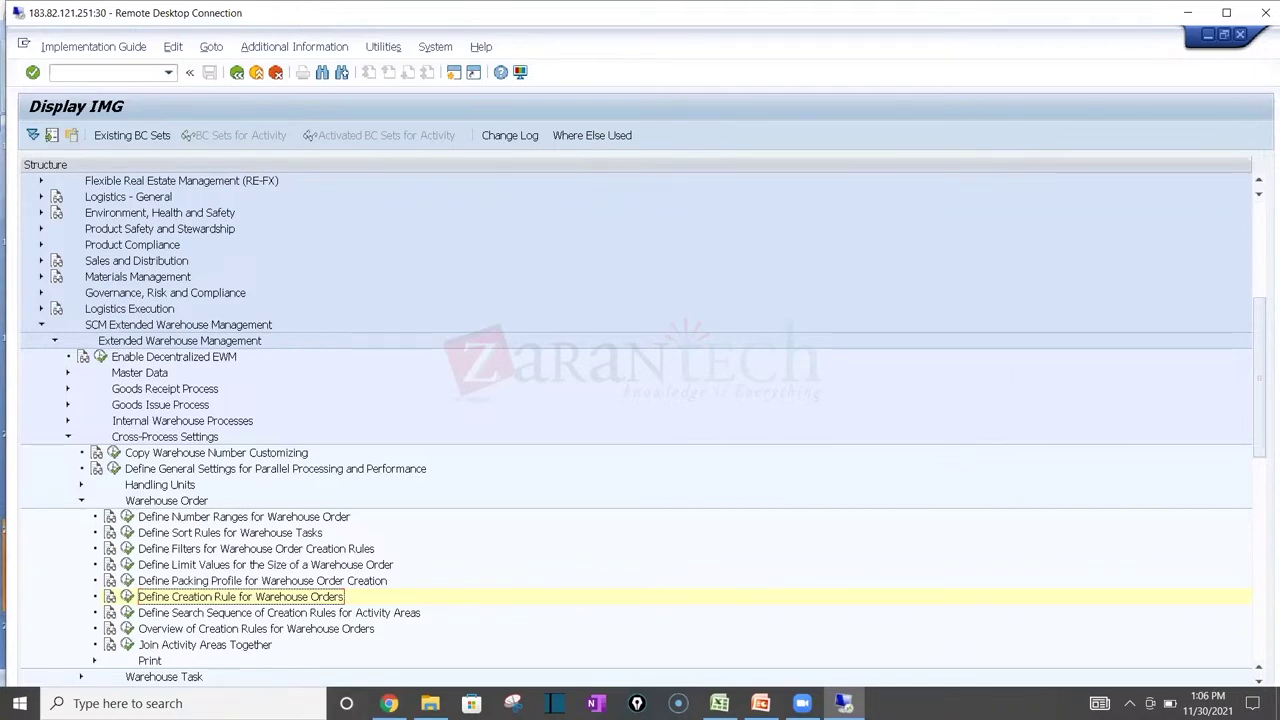
pyautogui.click(389, 703)
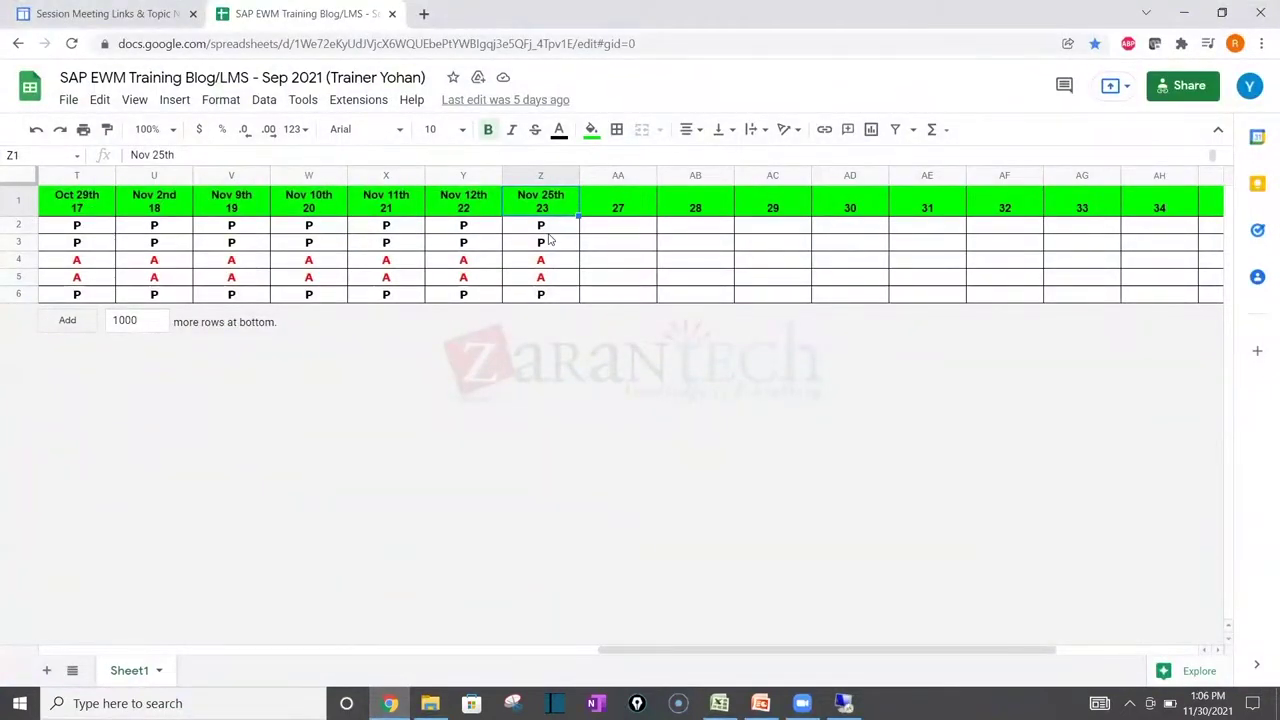
pyautogui.hotkey('alt', 'Tab')
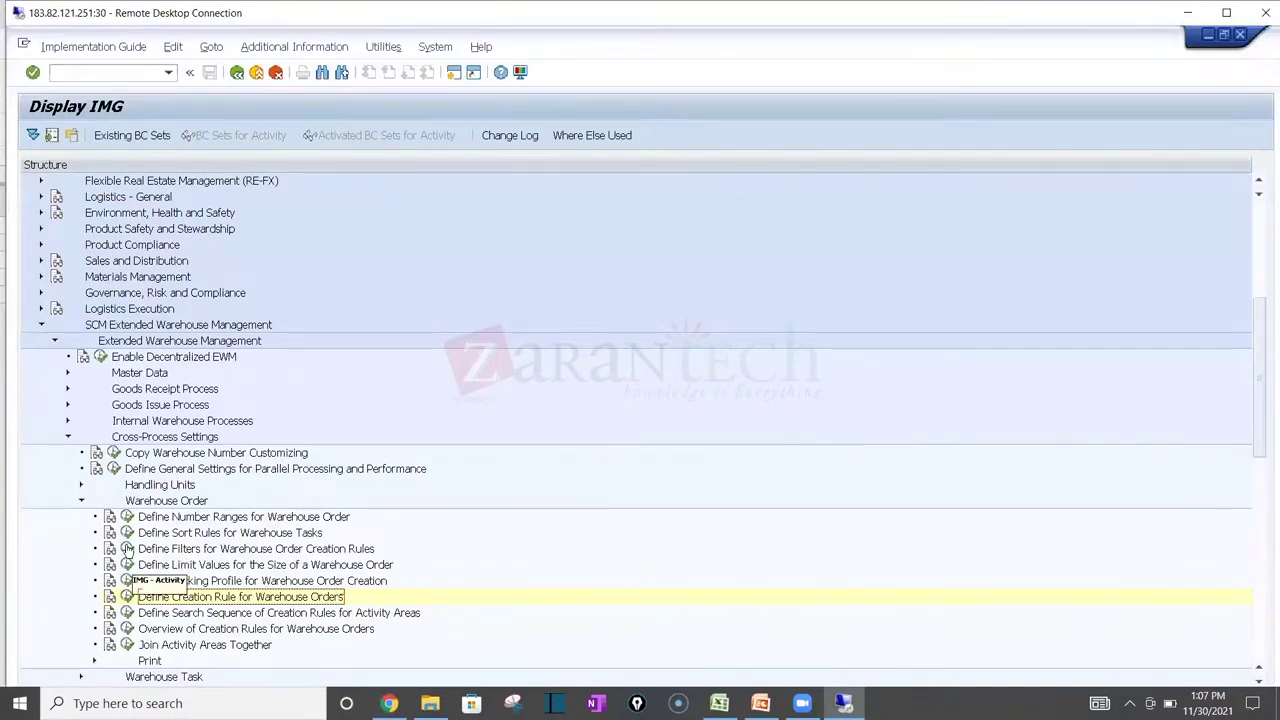
# Step: Review the sort rule definitions for warehouse tasks
pyautogui.click(127, 534)
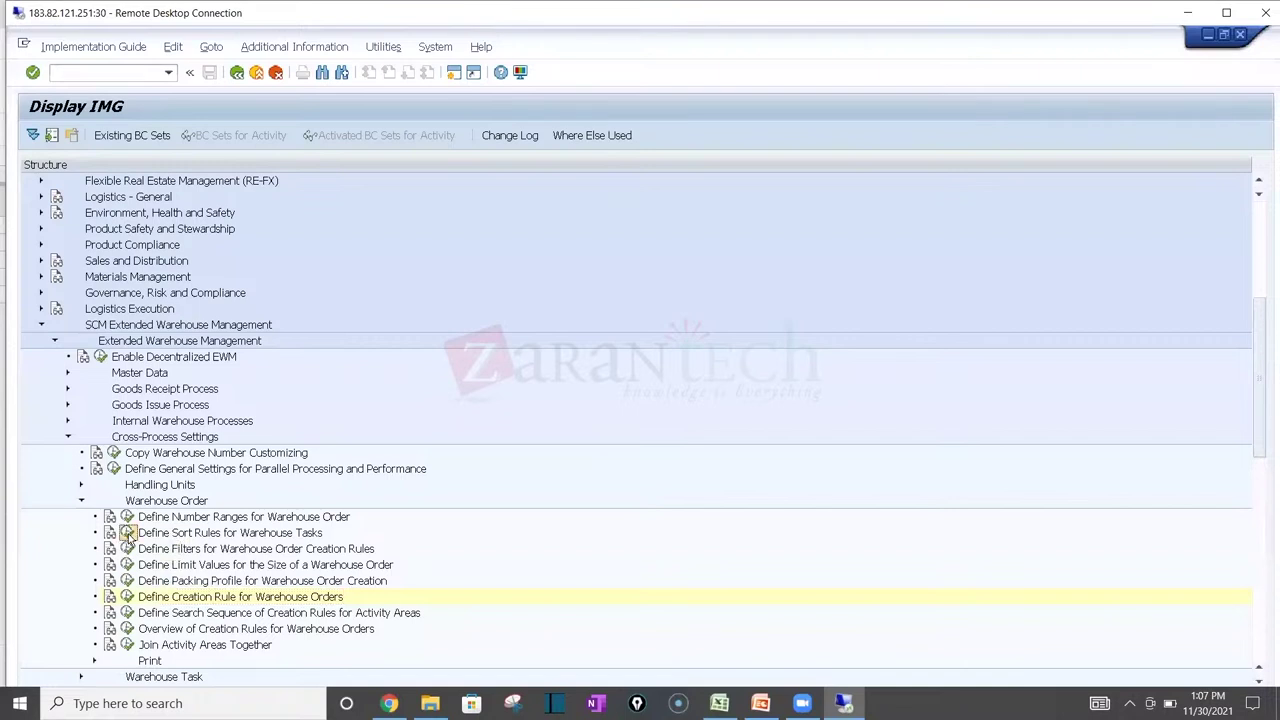
pyautogui.doubleClick(152, 218)
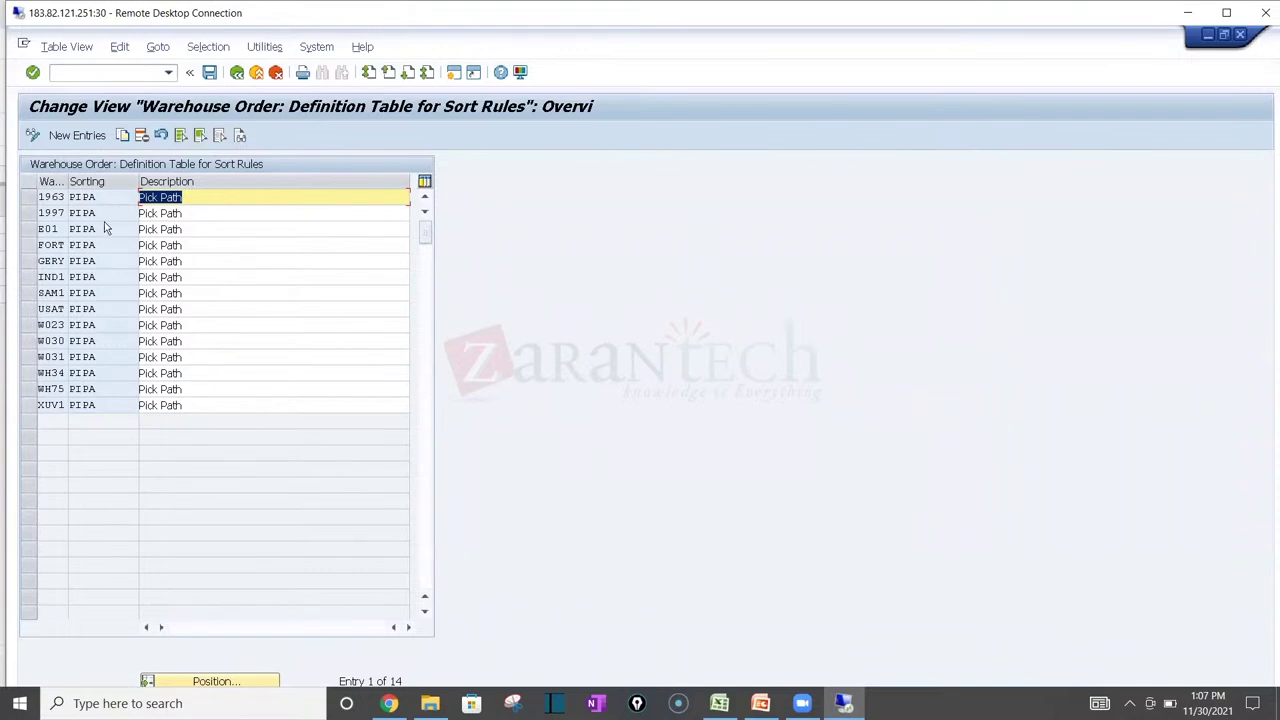
pyautogui.click(237, 72)
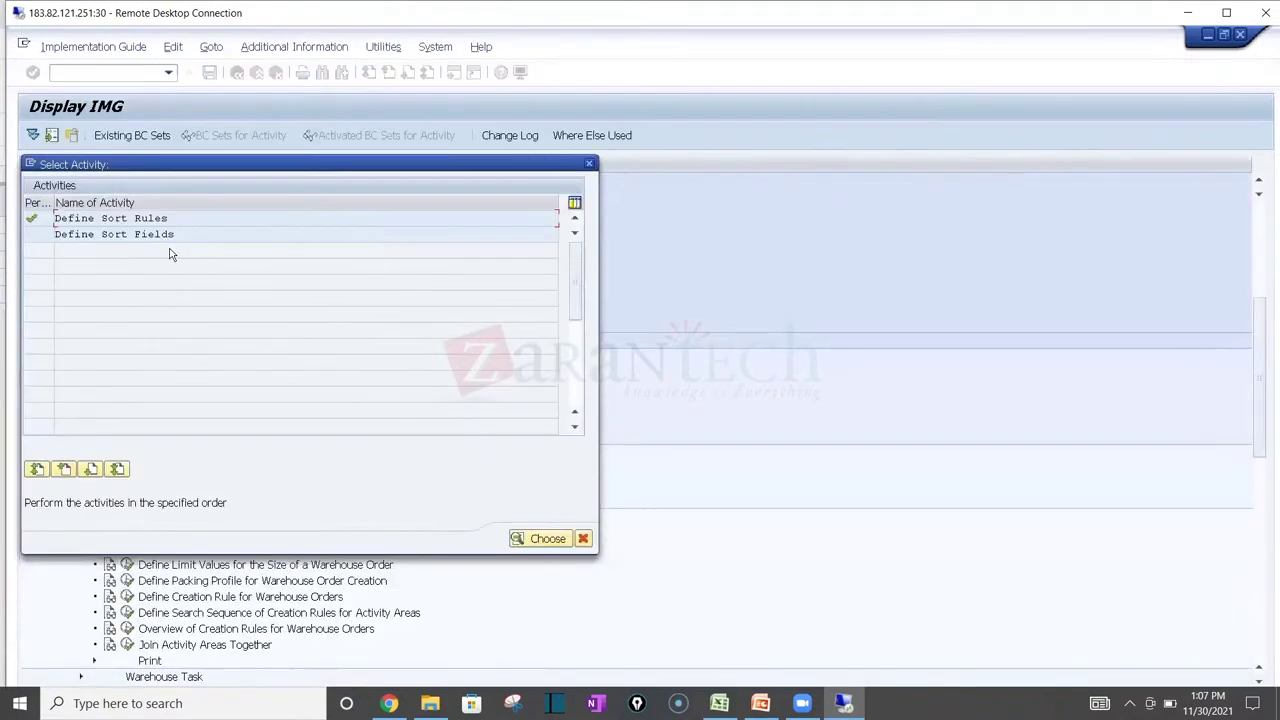
# Step: Inspect the sort fields, listing the possible Sort Field values for the GERY rule
pyautogui.doubleClick(152, 235)
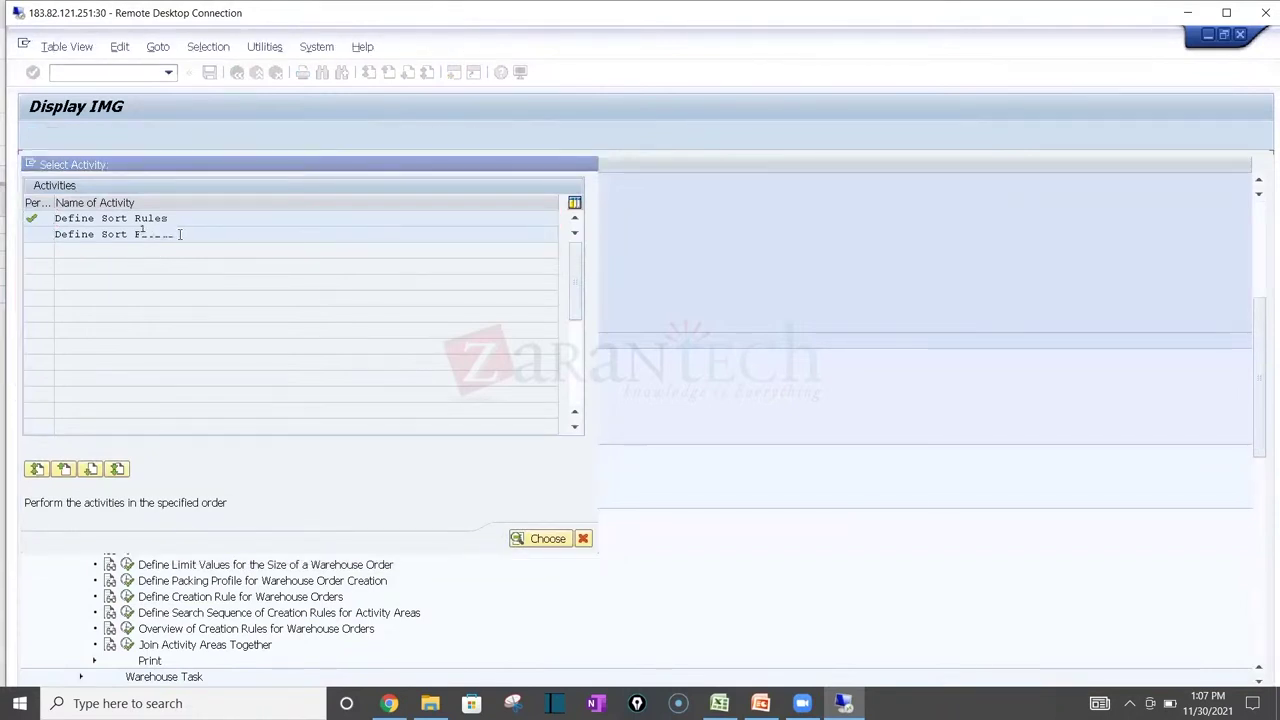
pyautogui.doubleClick(142, 217)
pyautogui.click(226, 244)
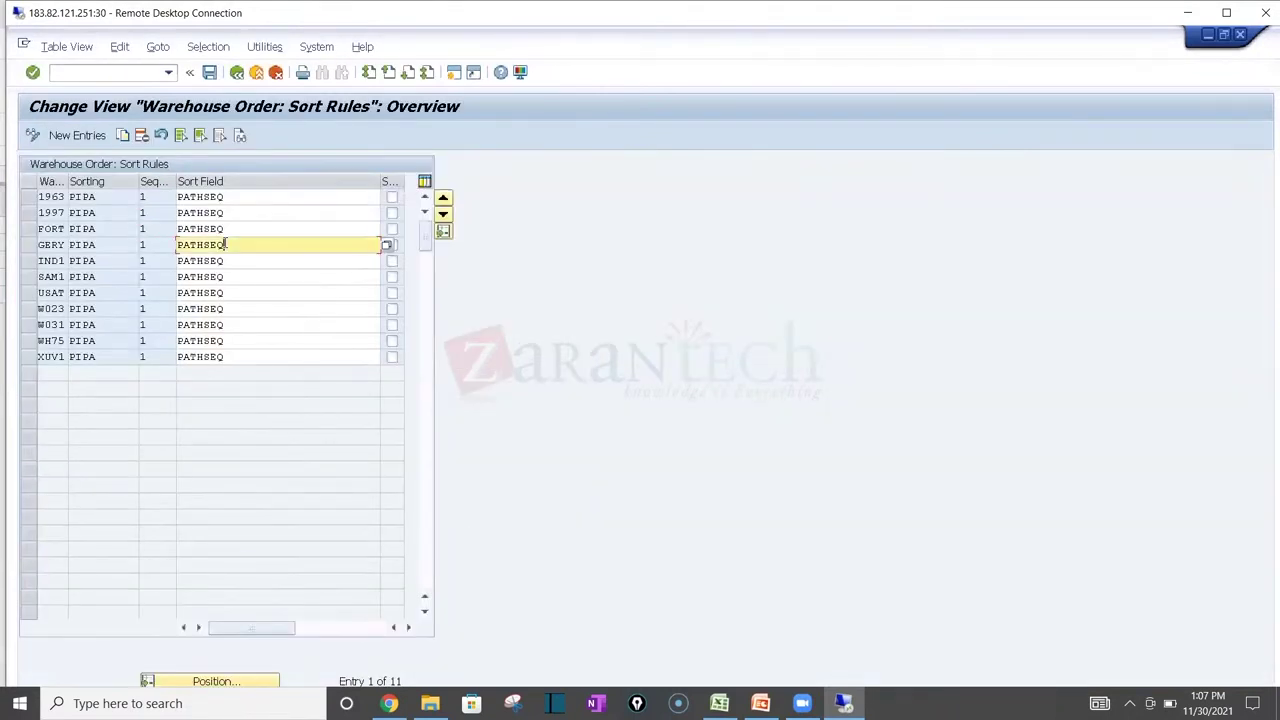
pyautogui.click(386, 246)
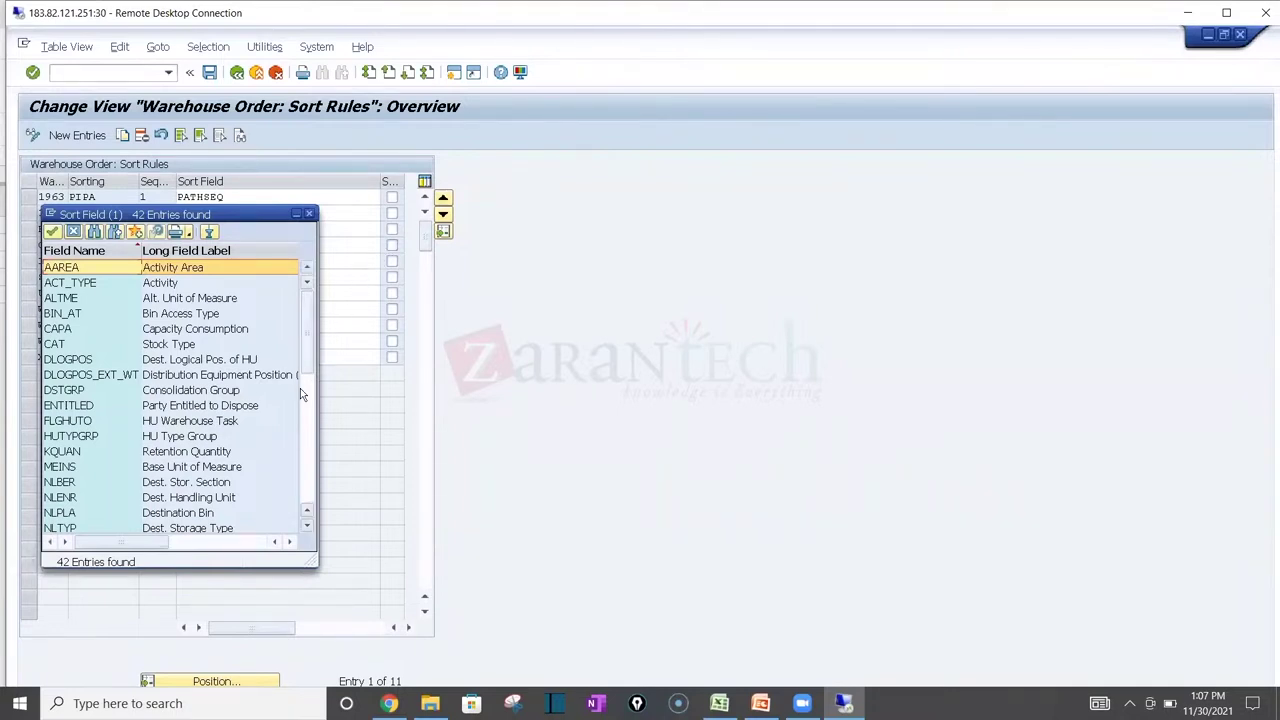
pyautogui.click(308, 444)
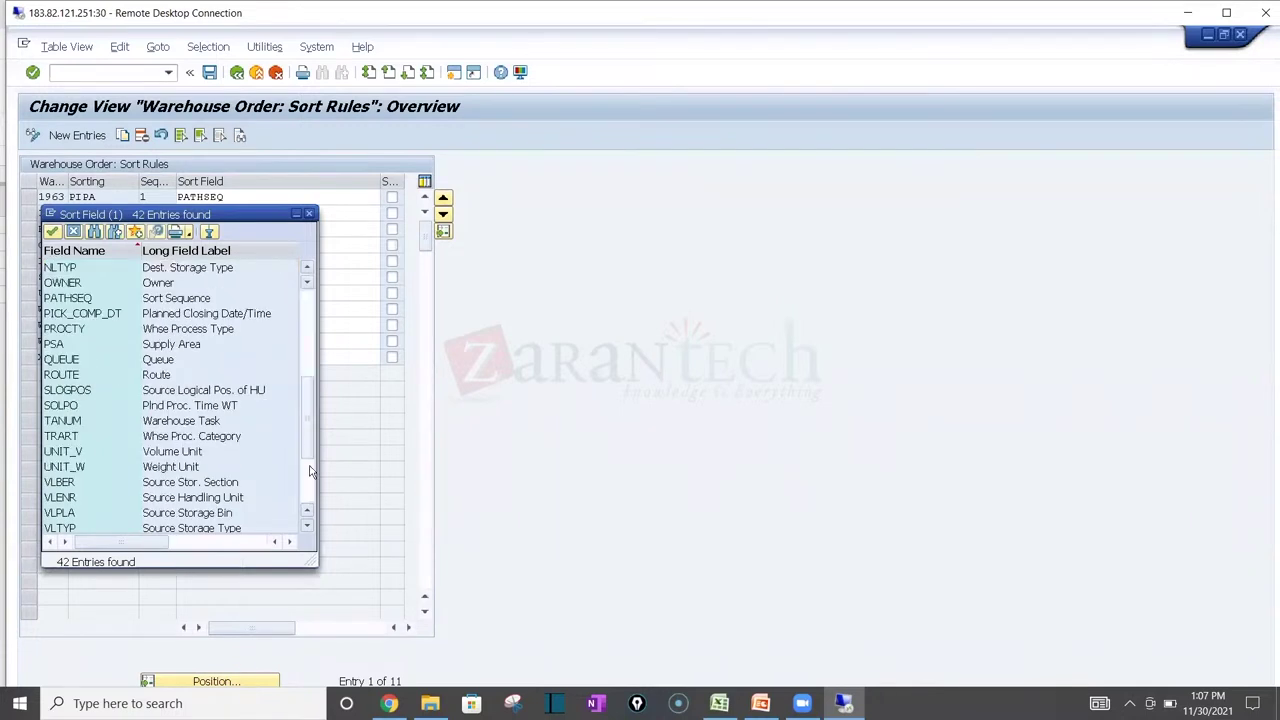
pyautogui.click(310, 484)
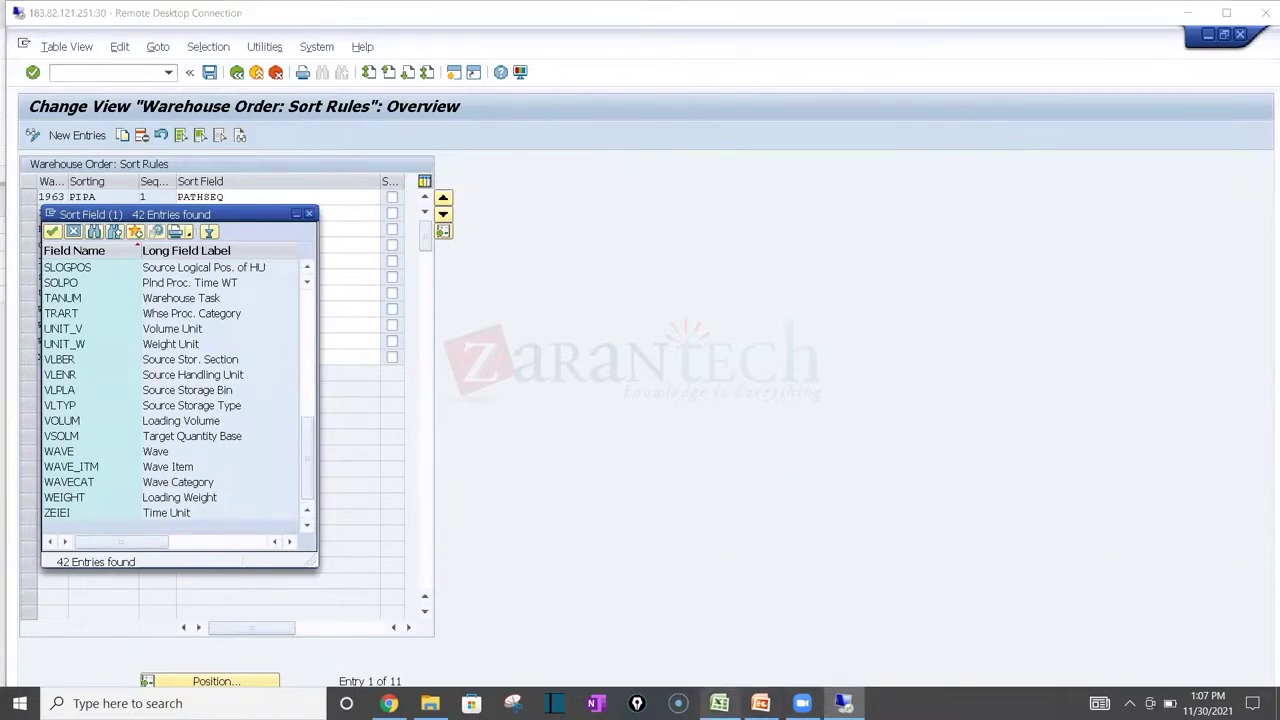
pyautogui.click(719, 703)
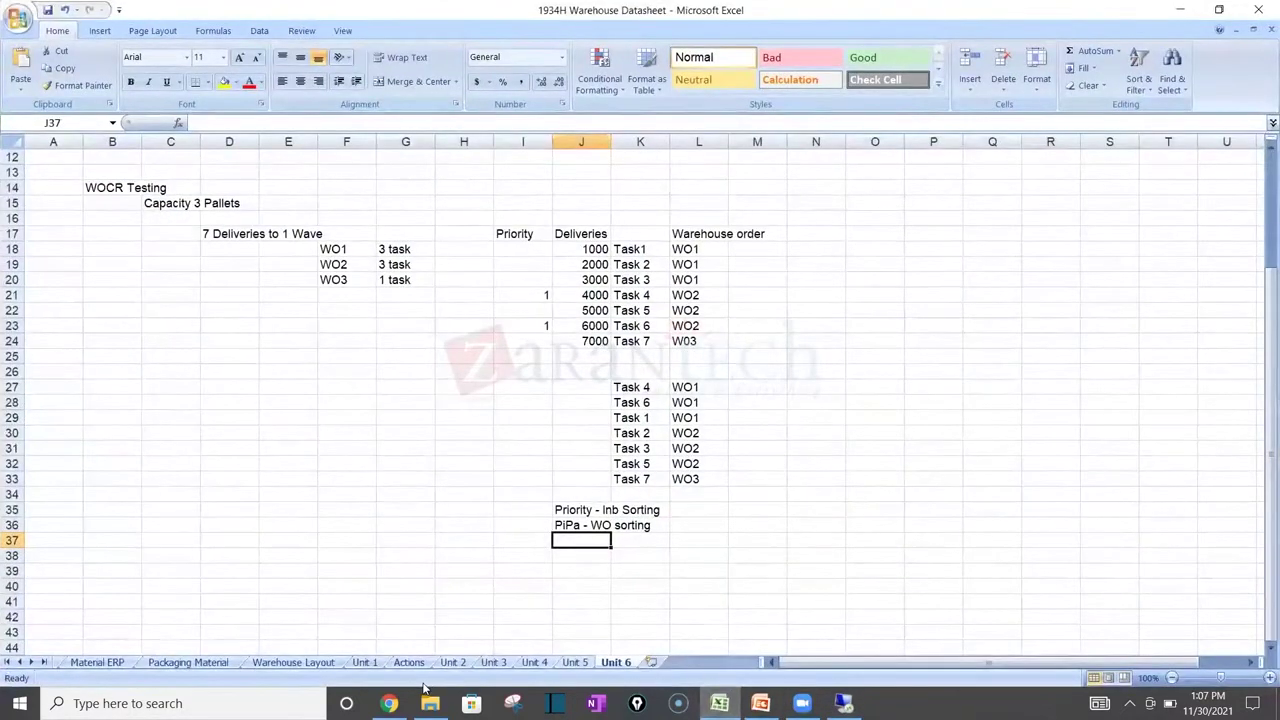
# Step: Paste the Nov 25th header into new header cells AA1 and AB1
pyautogui.click(389, 703)
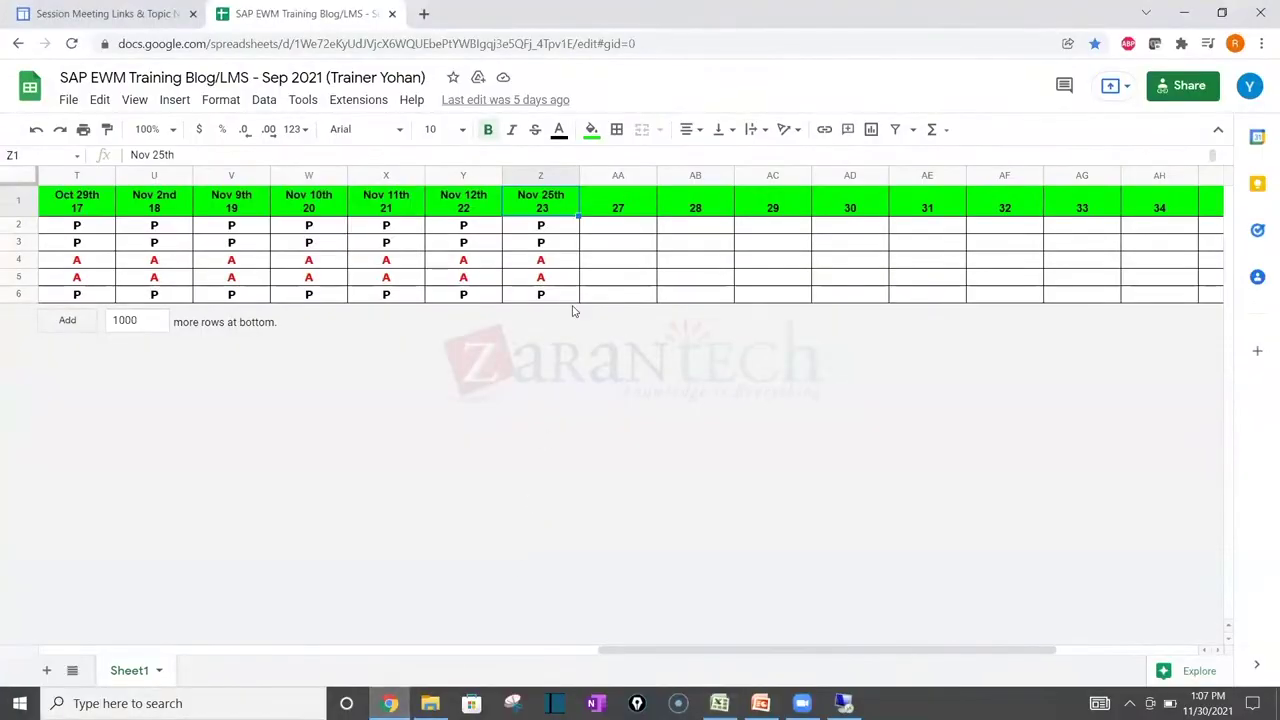
pyautogui.click(140, 7)
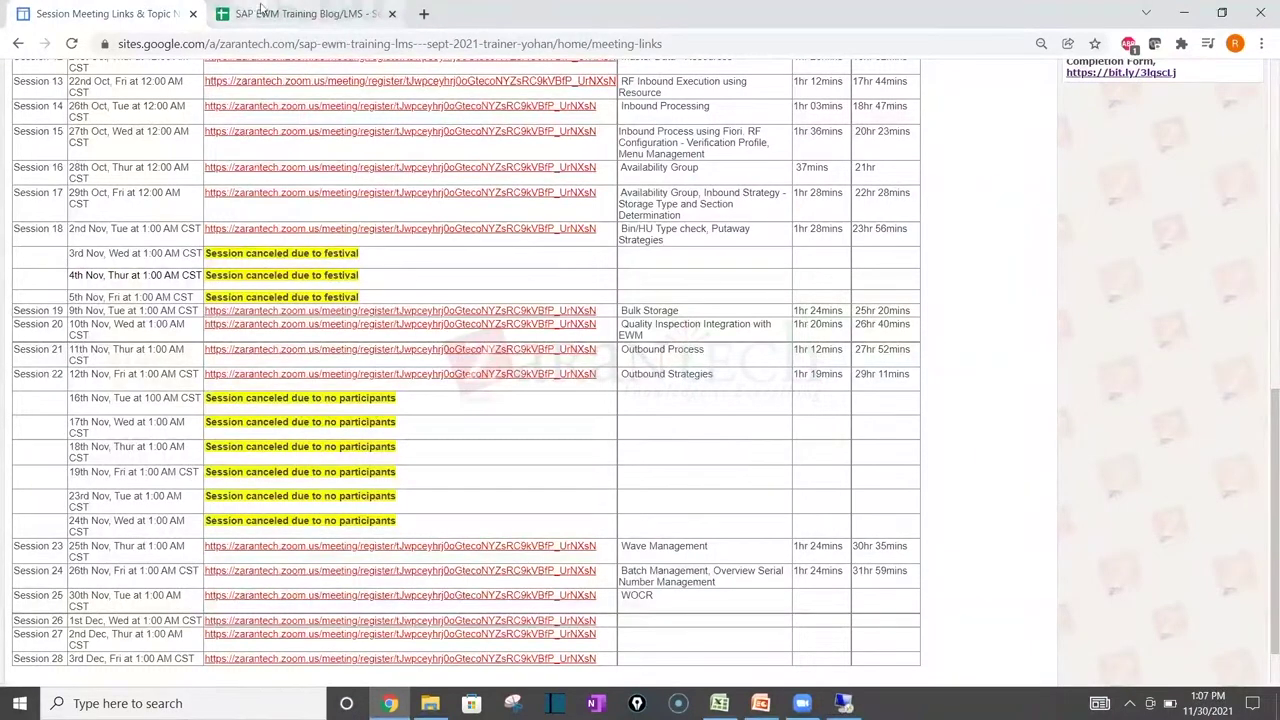
pyautogui.click(260, 12)
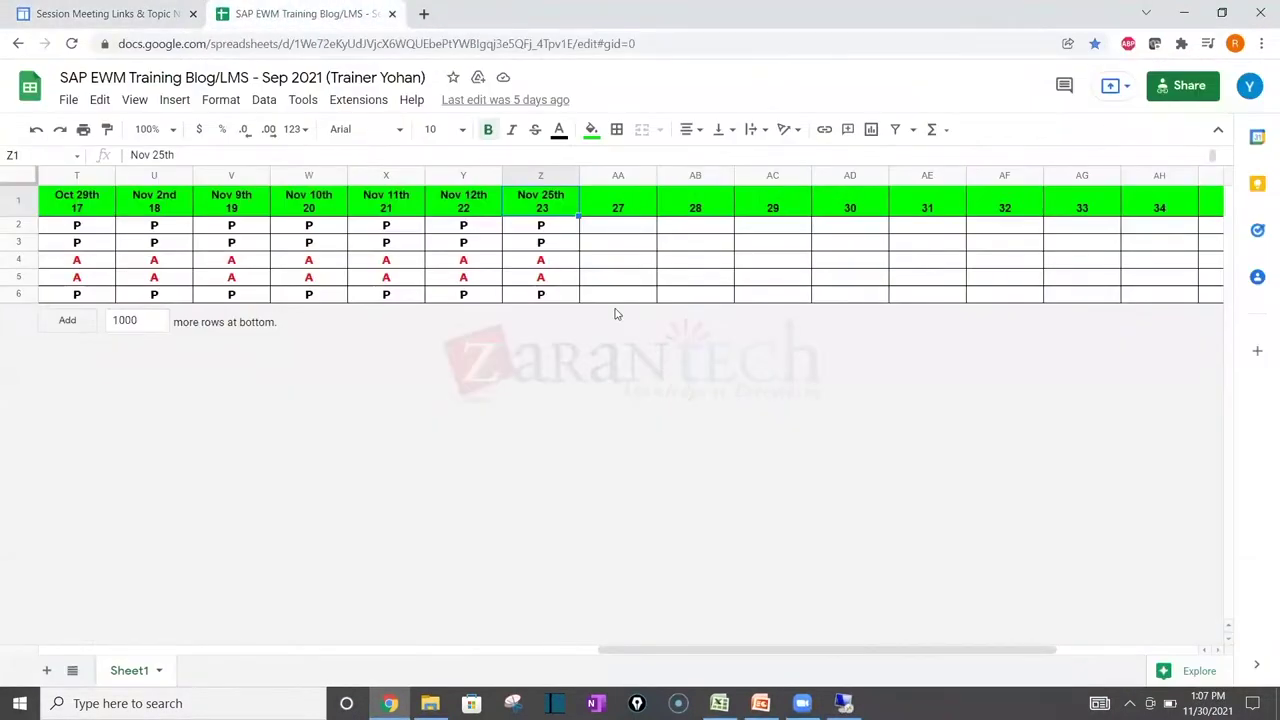
pyautogui.press('Right')
pyautogui.write('Nov 25th 23')
pyautogui.press('Right')
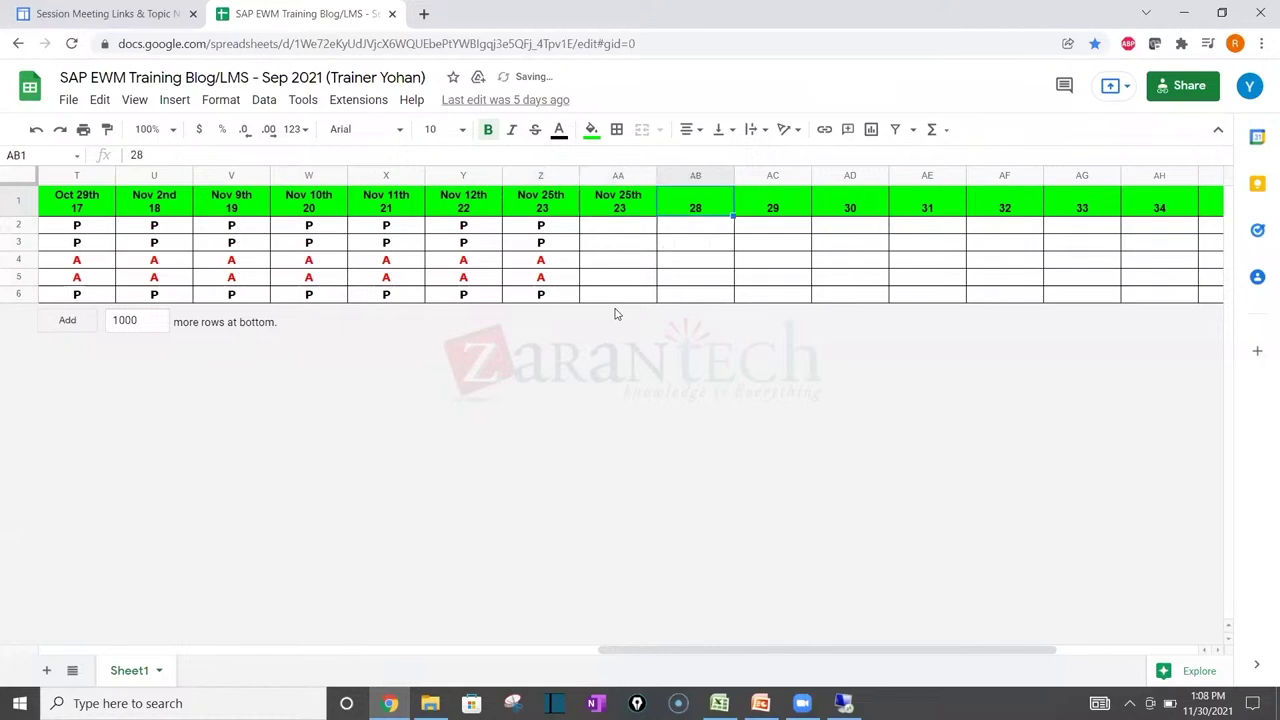
pyautogui.write('Nov 25th 23')
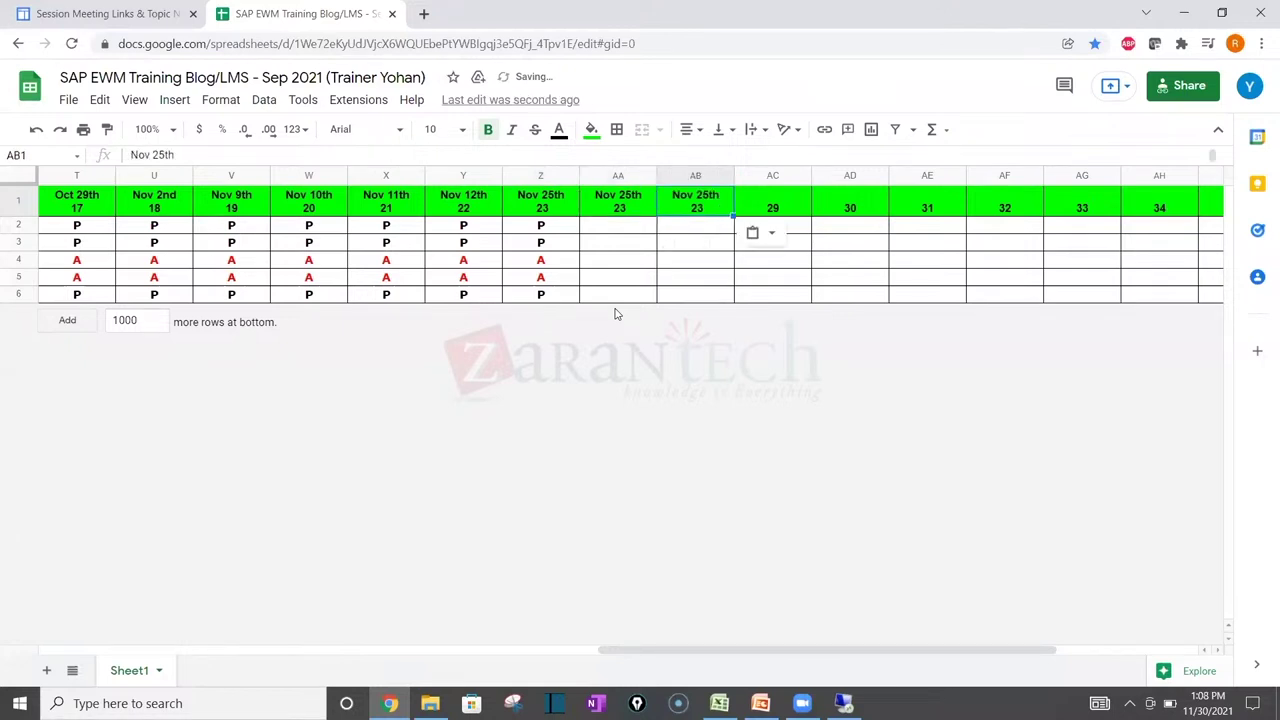
# Step: Copy the Nov 25th attendance marks Z2:Z6 into columns AA and AB
pyautogui.moveTo(551, 228); pyautogui.dragTo(548, 313)
pyautogui.hotkey('ctrl', 'c')
pyautogui.press('Right')
pyautogui.hotkey('ctrl', 'v')
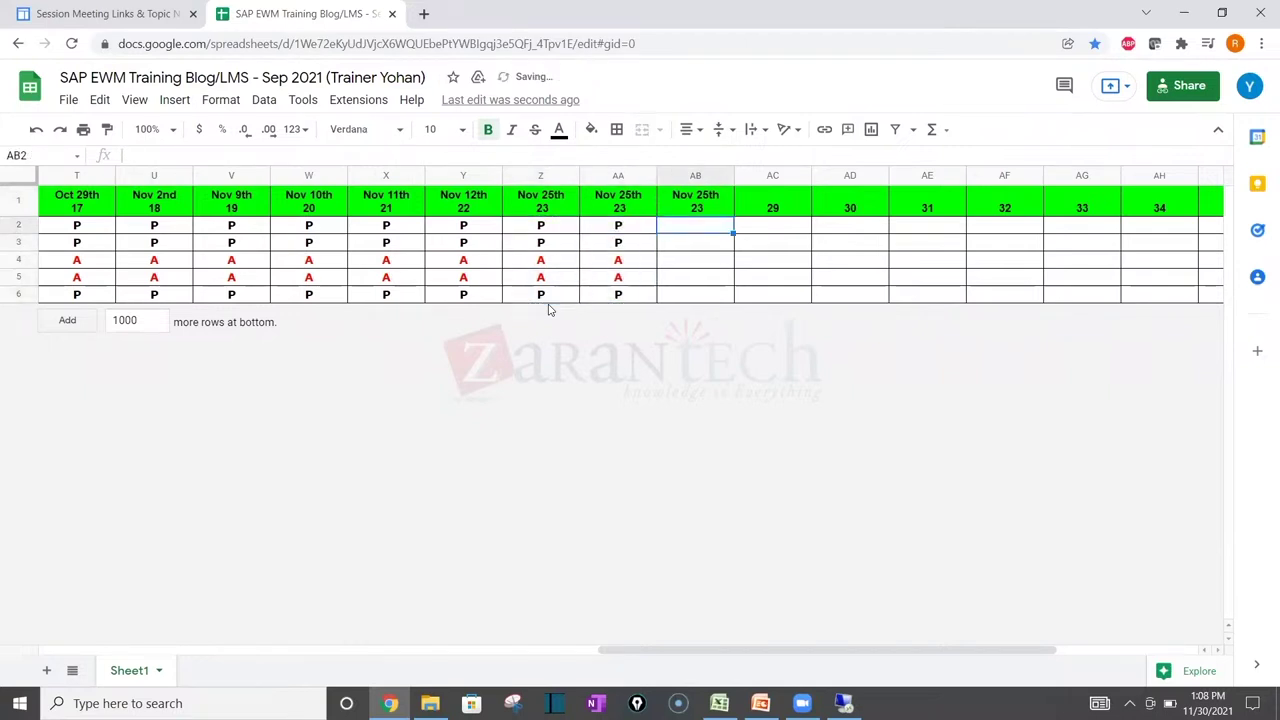
pyautogui.press('Right')
pyautogui.hotkey('ctrl', 'v')
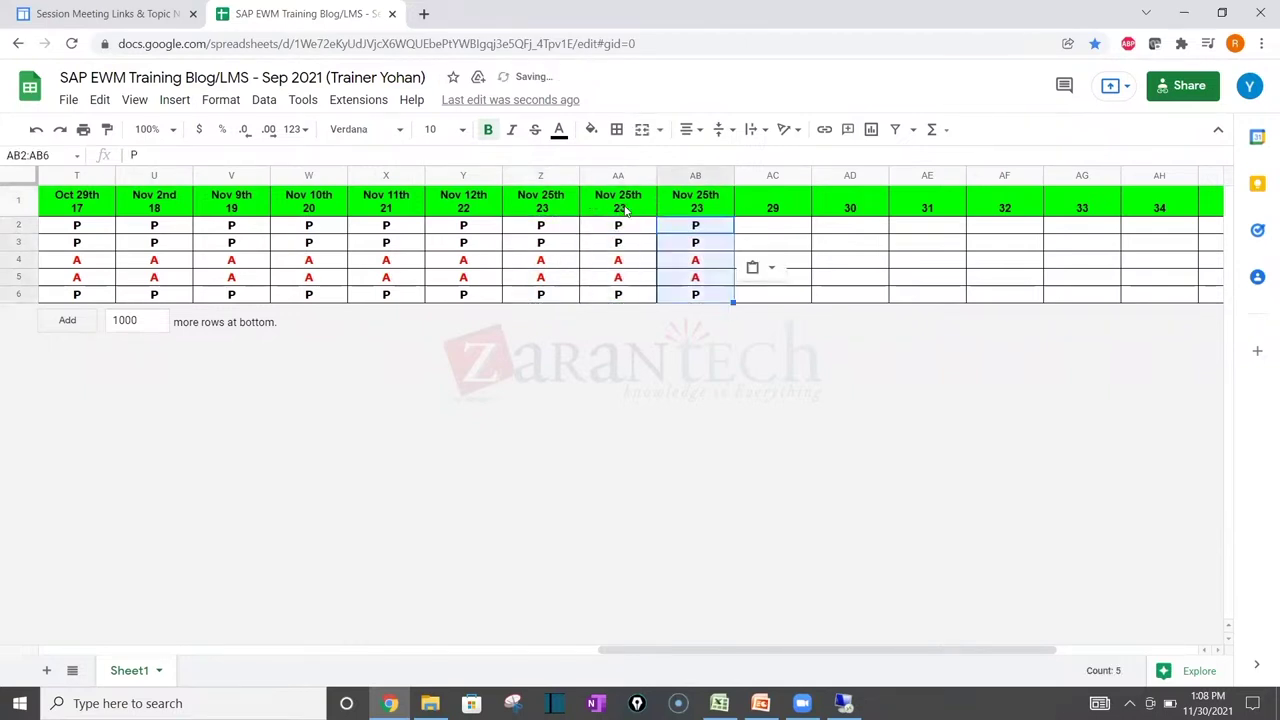
# Step: Change the session numbers in AA1 and AB1 to 24 and 25
pyautogui.click(623, 207)
pyautogui.press('BackSpace')
pyautogui.write('4')
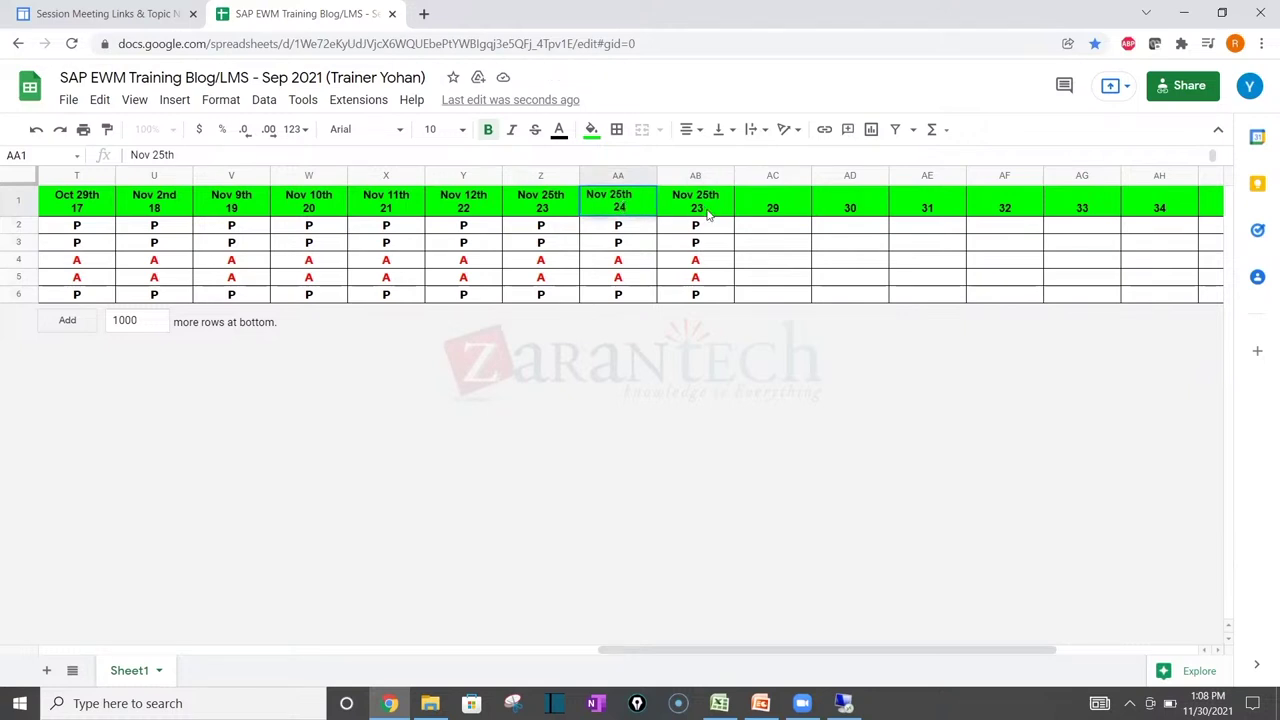
pyautogui.doubleClick(708, 207)
pyautogui.press('BackSpace')
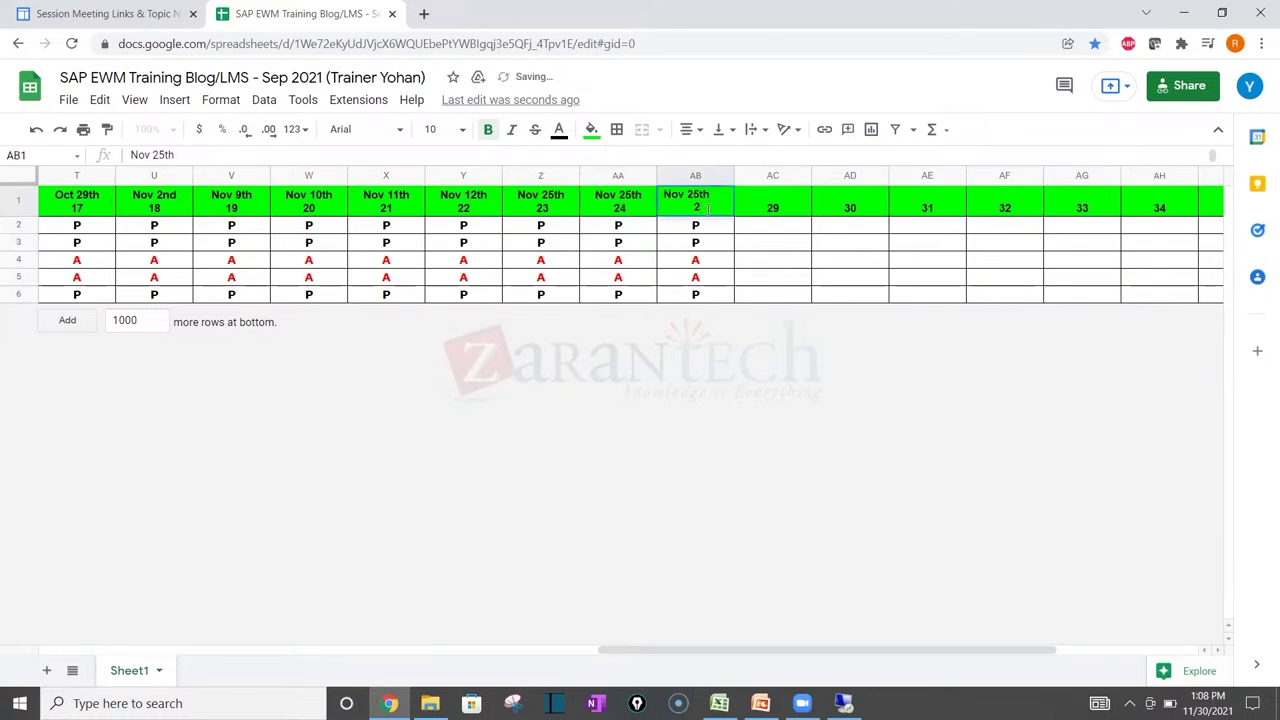
pyautogui.write('5')
pyautogui.press('Return')
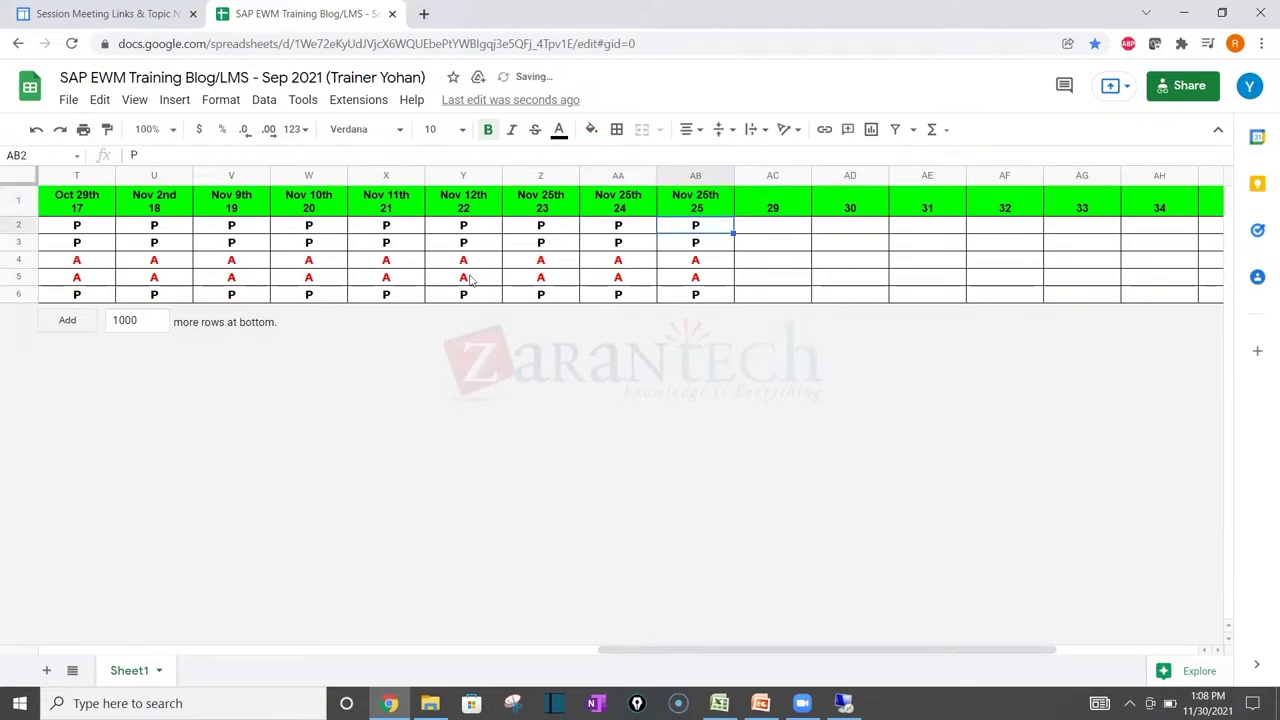
# Step: Change the header dates to Nov 26th in AA1 and Nov 30th in AB1
pyautogui.click(108, 12)
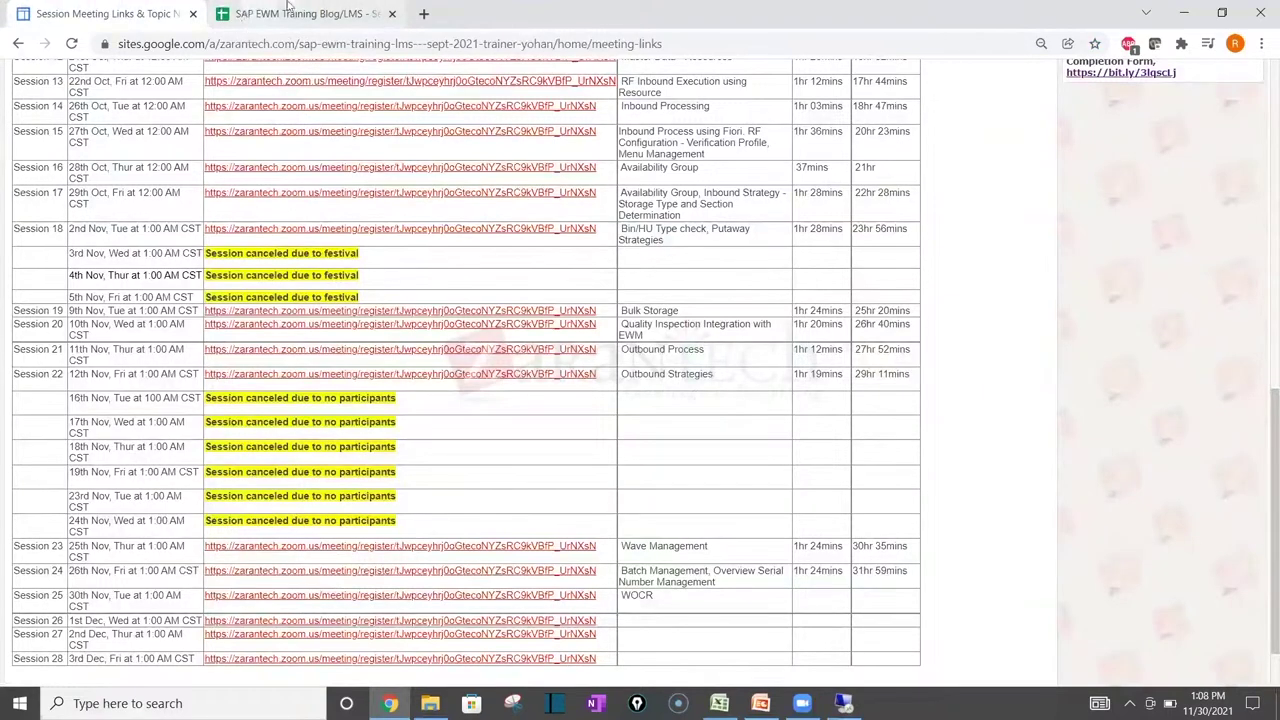
pyautogui.click(288, 8)
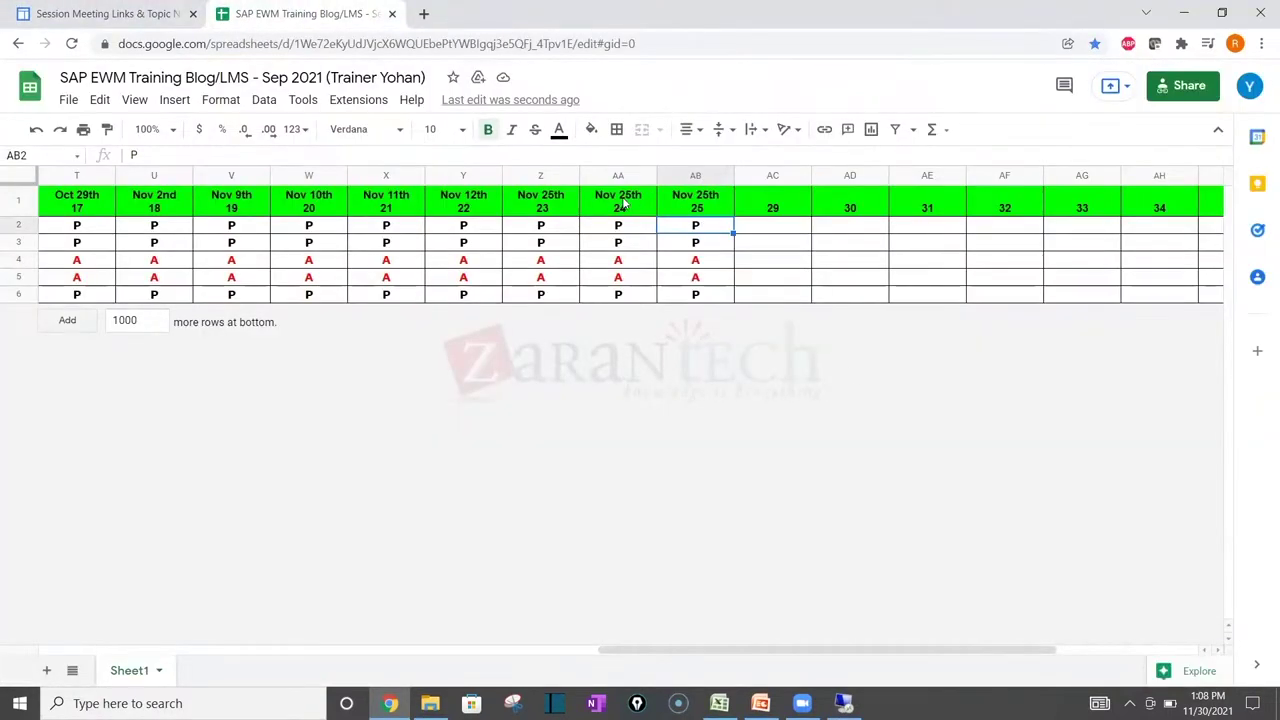
pyautogui.click(622, 203)
pyautogui.click(162, 155)
pyautogui.press('BackSpace')
pyautogui.write('6')
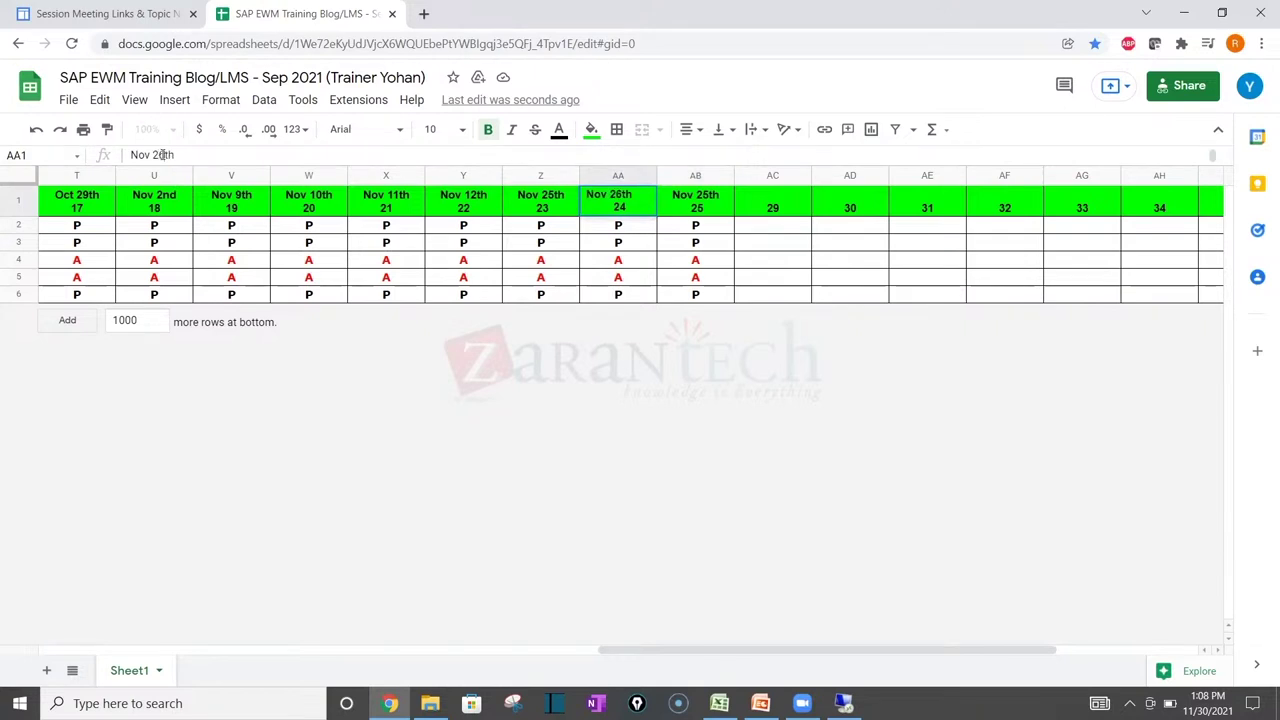
pyautogui.click(714, 204)
pyautogui.click(167, 155)
pyautogui.press('BackSpace')
pyautogui.press('BackSpace')
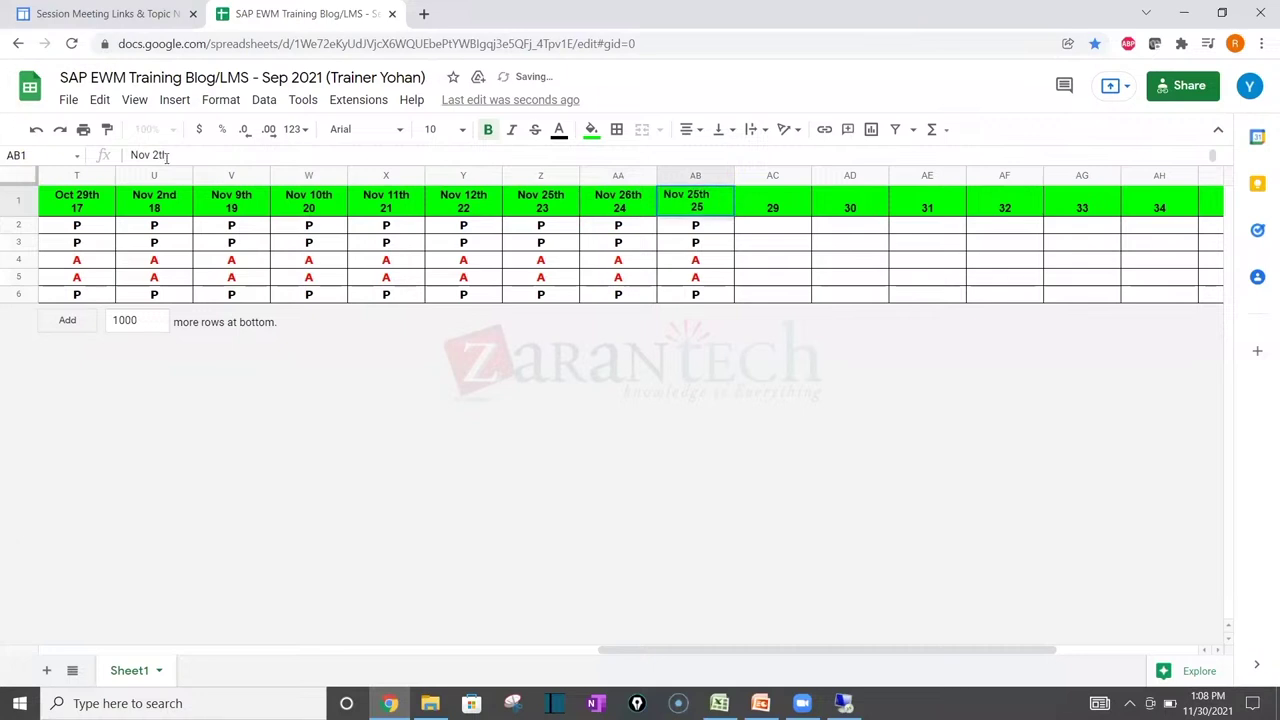
pyautogui.write('30')
pyautogui.press('Return')
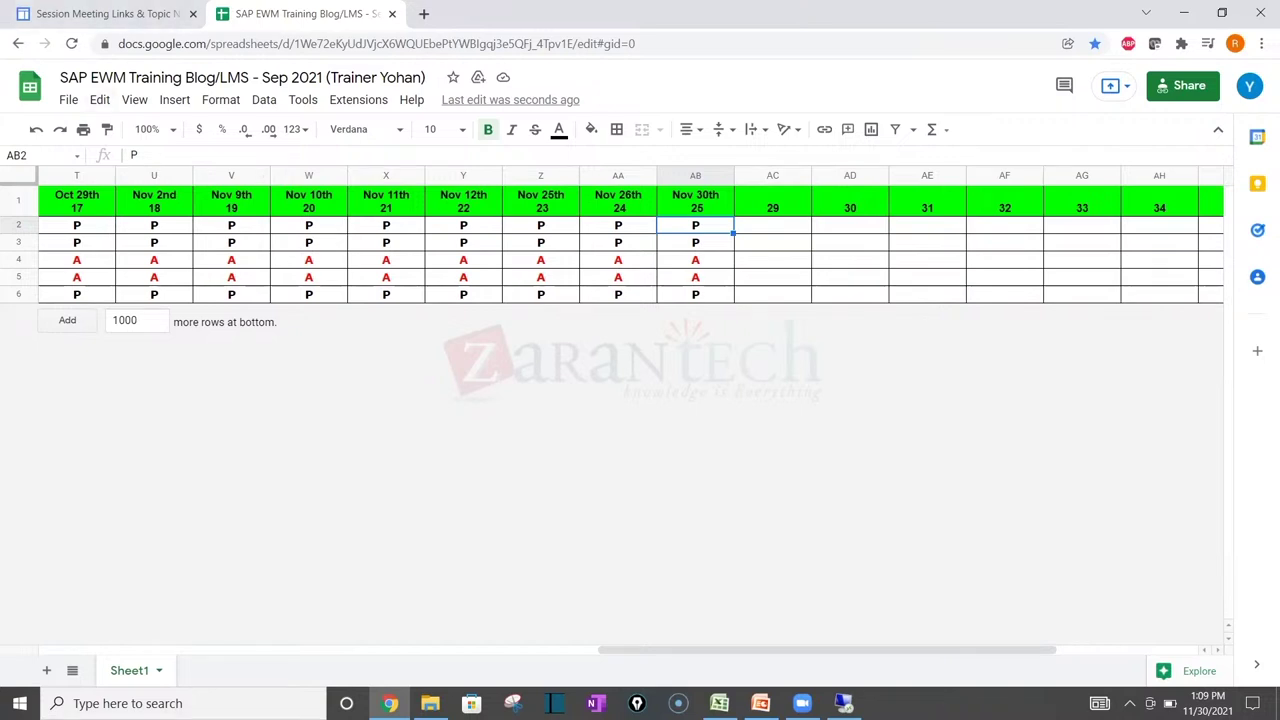
# Step: Switch from Chrome to the 1934H Warehouse Datasheet workbook in Excel
pyautogui.click(719, 703)
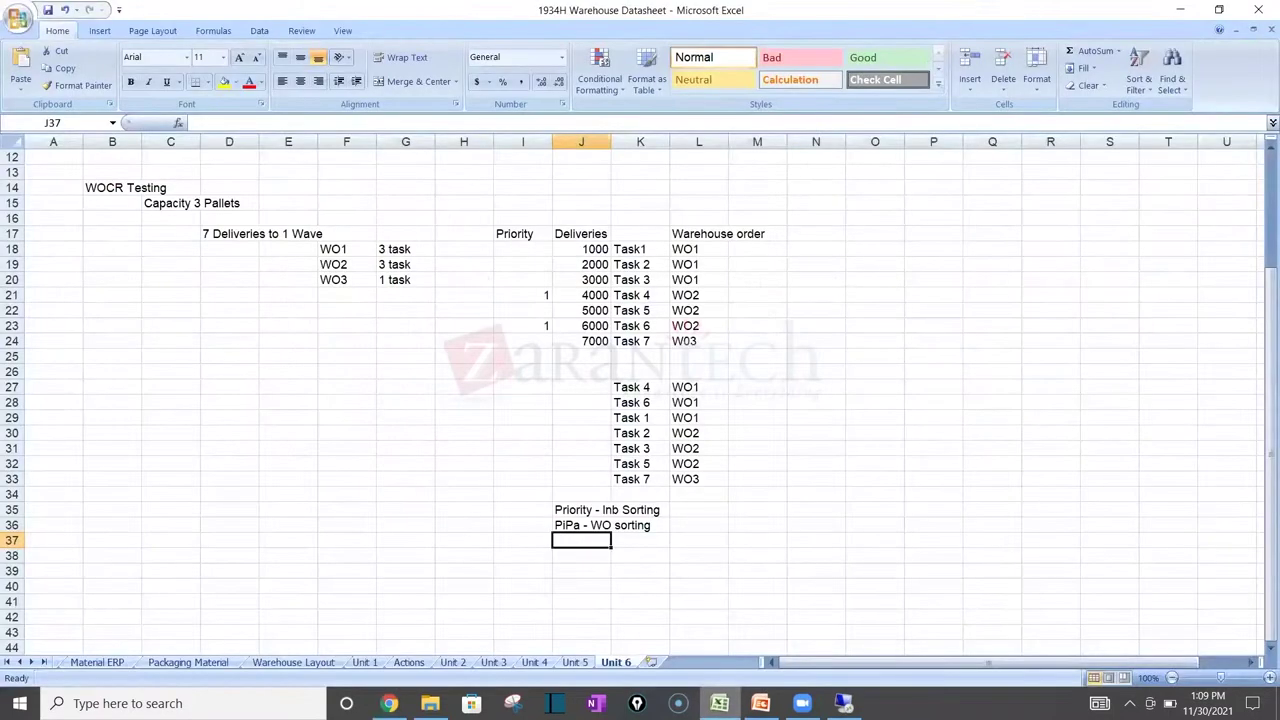
# Step: Return to the top of the Unit 6 sheet, select the WOCR Testing heading, and save the workbook
pyautogui.click(212, 298)
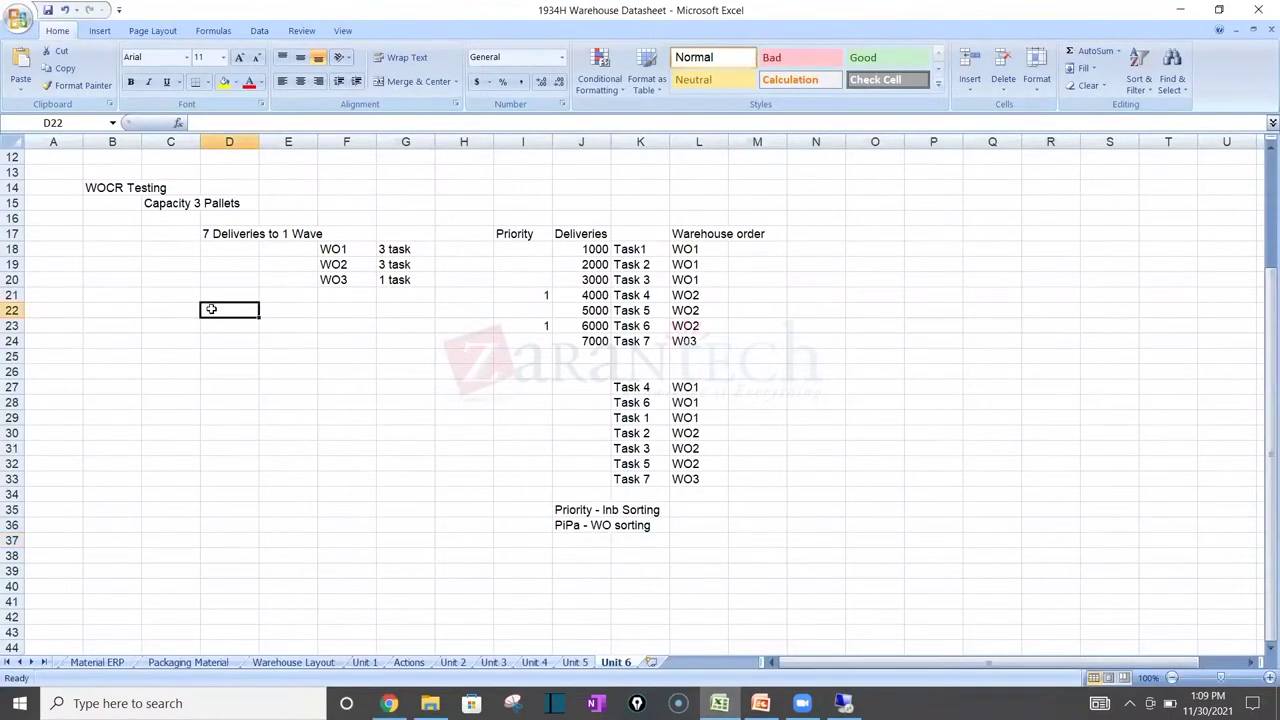
pyautogui.press('pageup')
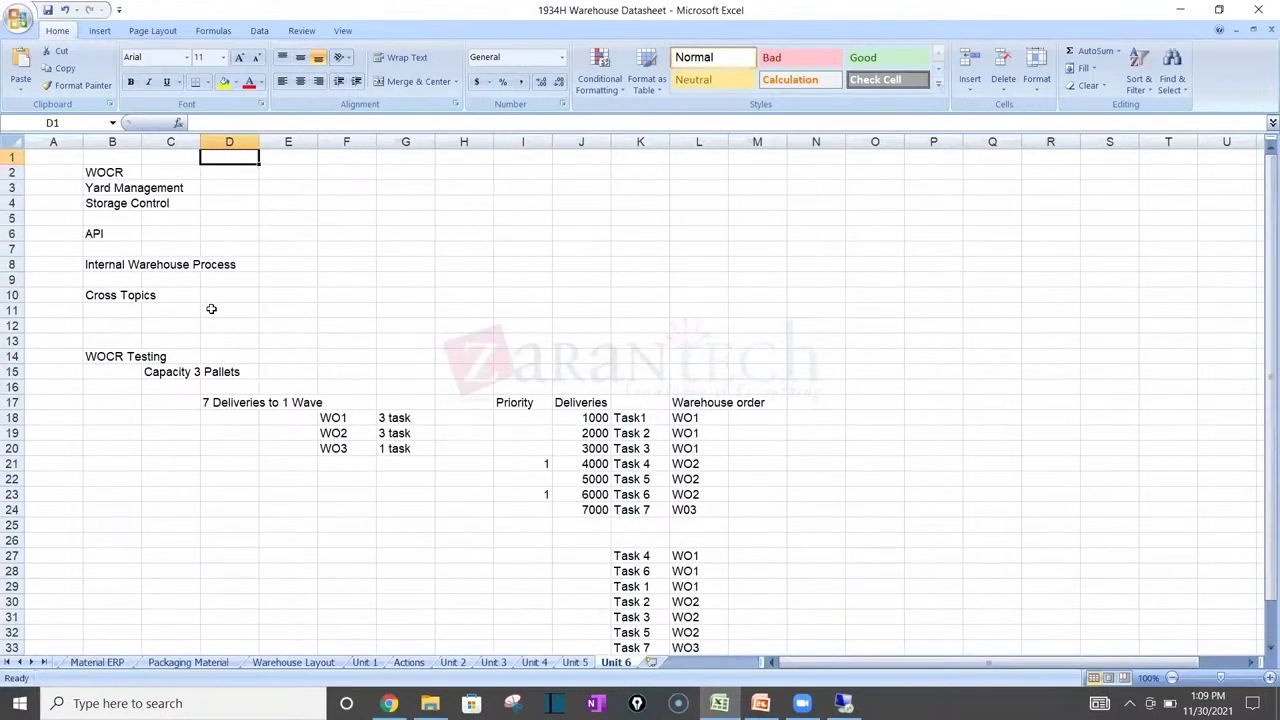
pyautogui.click(114, 362)
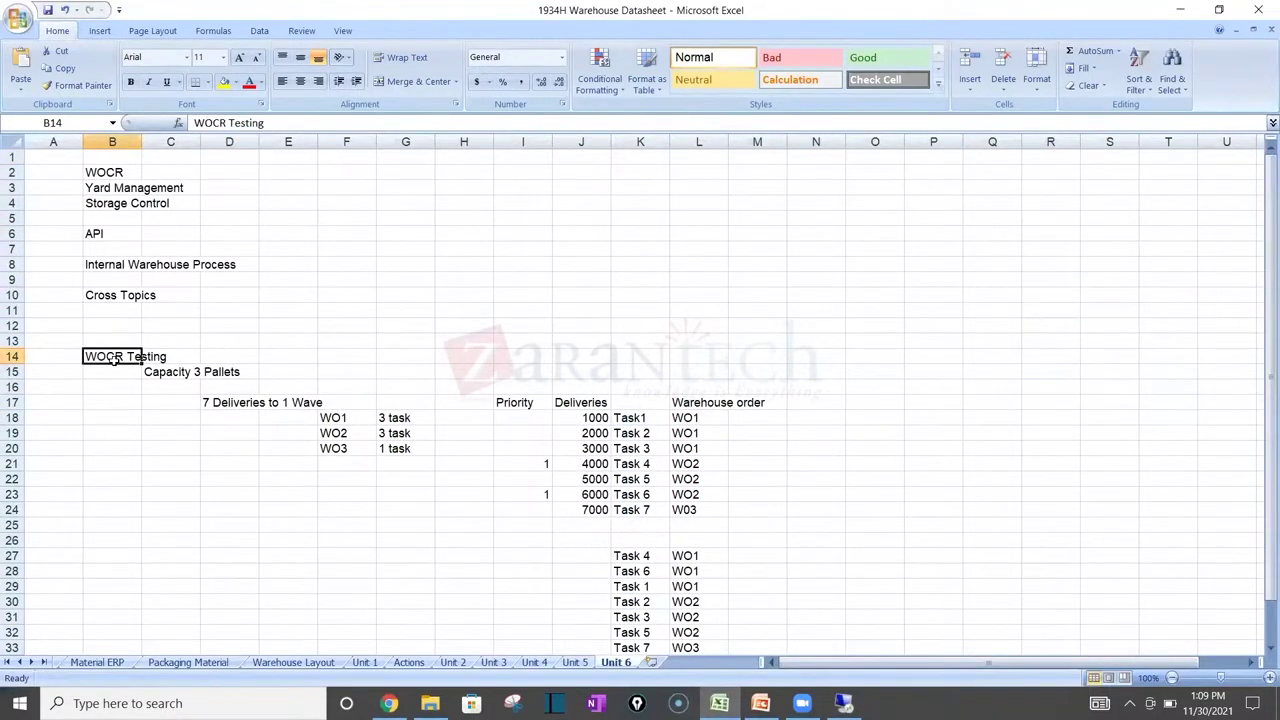
pyautogui.click(48, 11)
# Step: Select the Storage Control and Yard Management topic cells in turn to highlight them
pyautogui.click(113, 203)
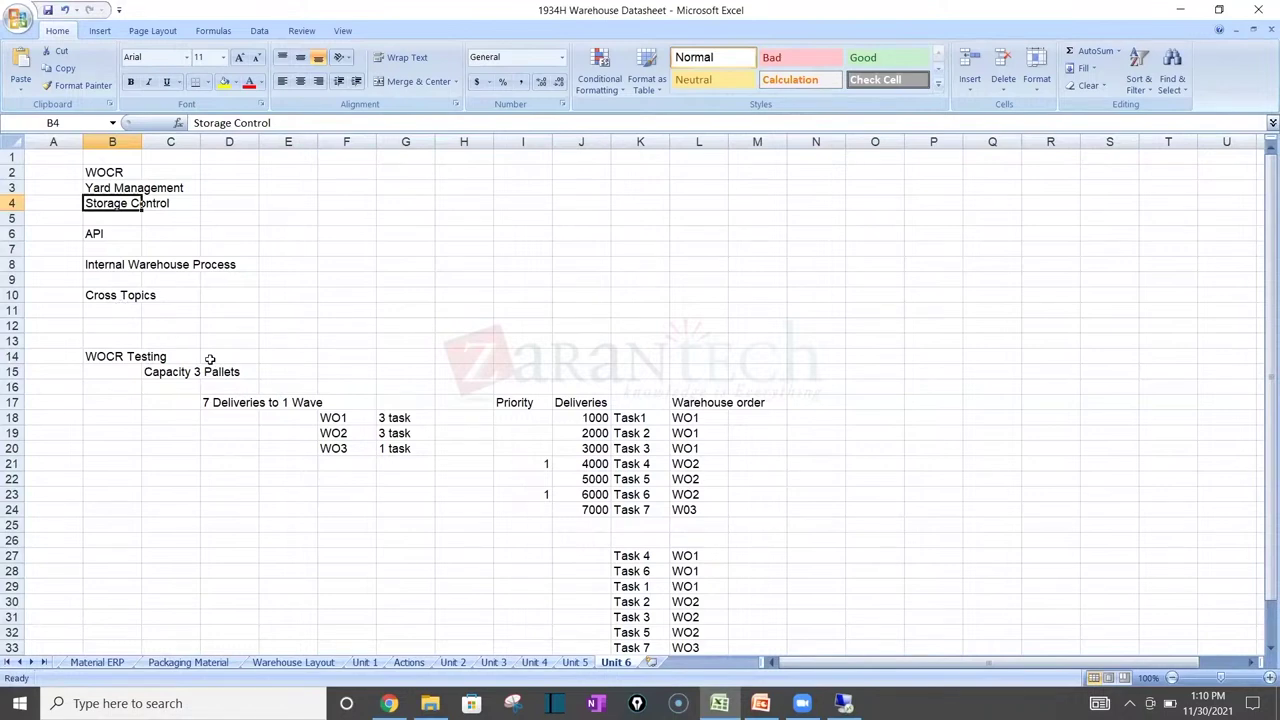
pyautogui.click(286, 339)
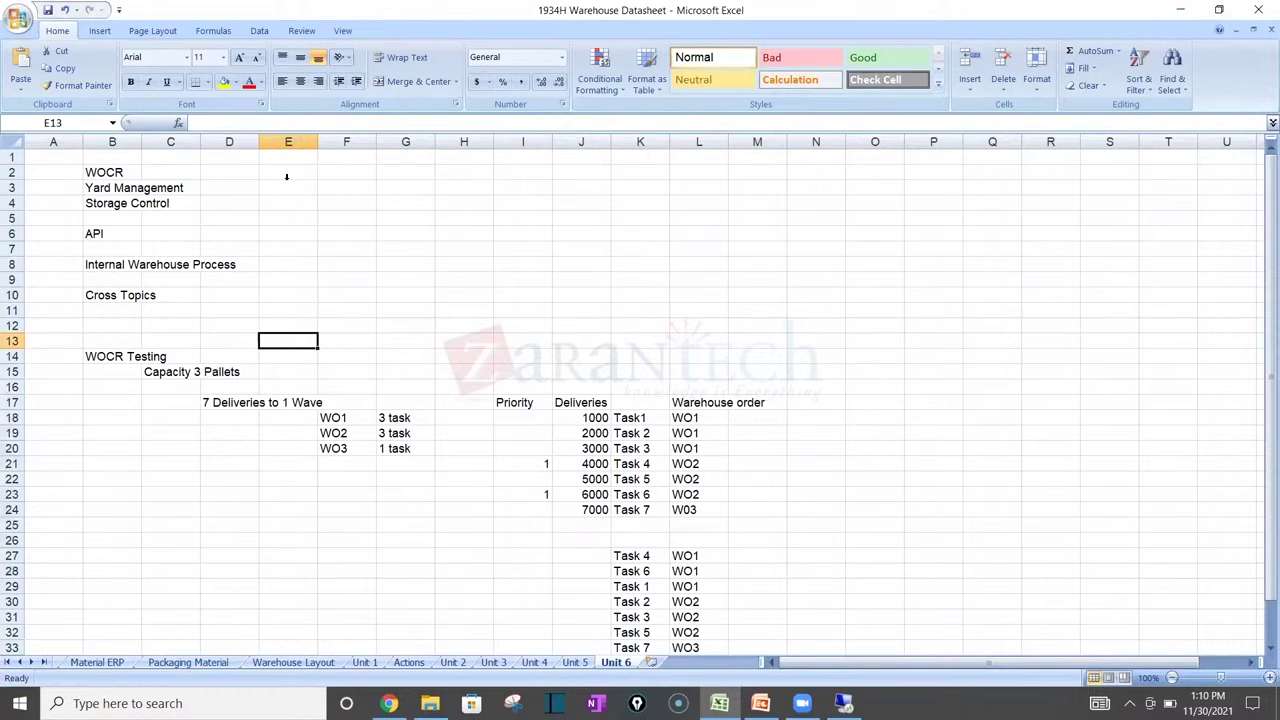
pyautogui.click(118, 186)
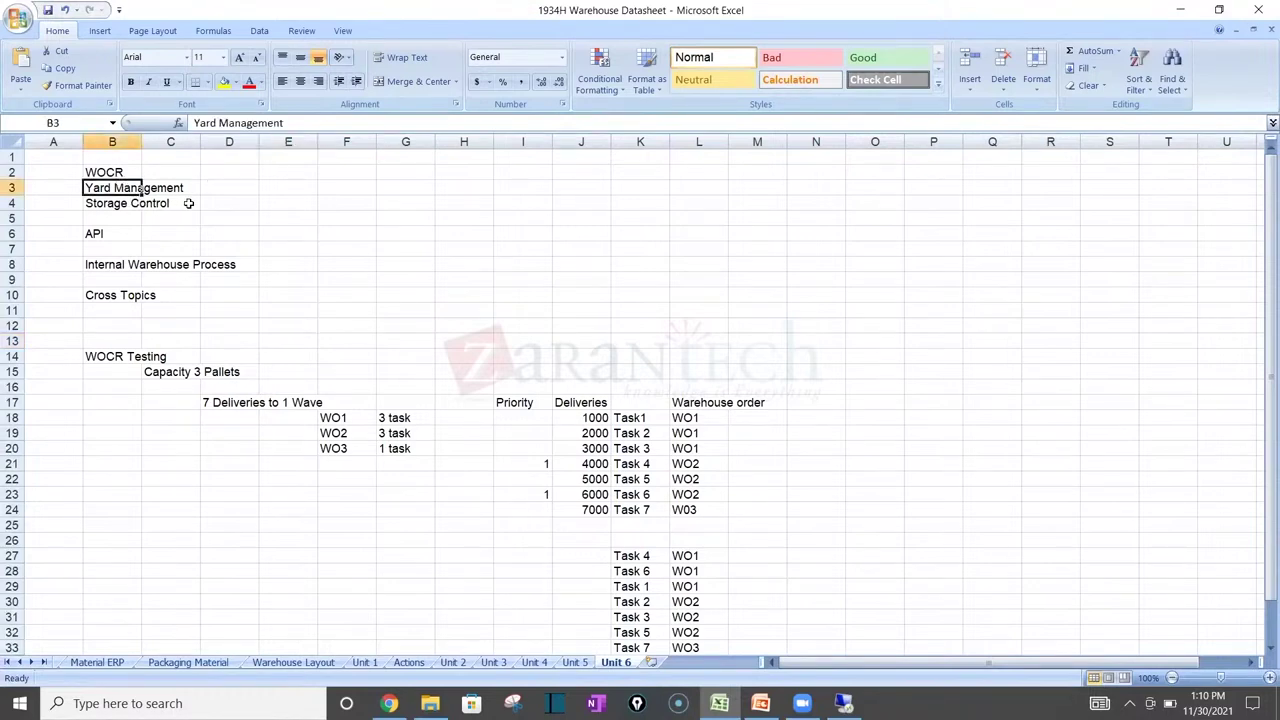
pyautogui.click(140, 206)
pyautogui.click(106, 186)
pyautogui.click(114, 204)
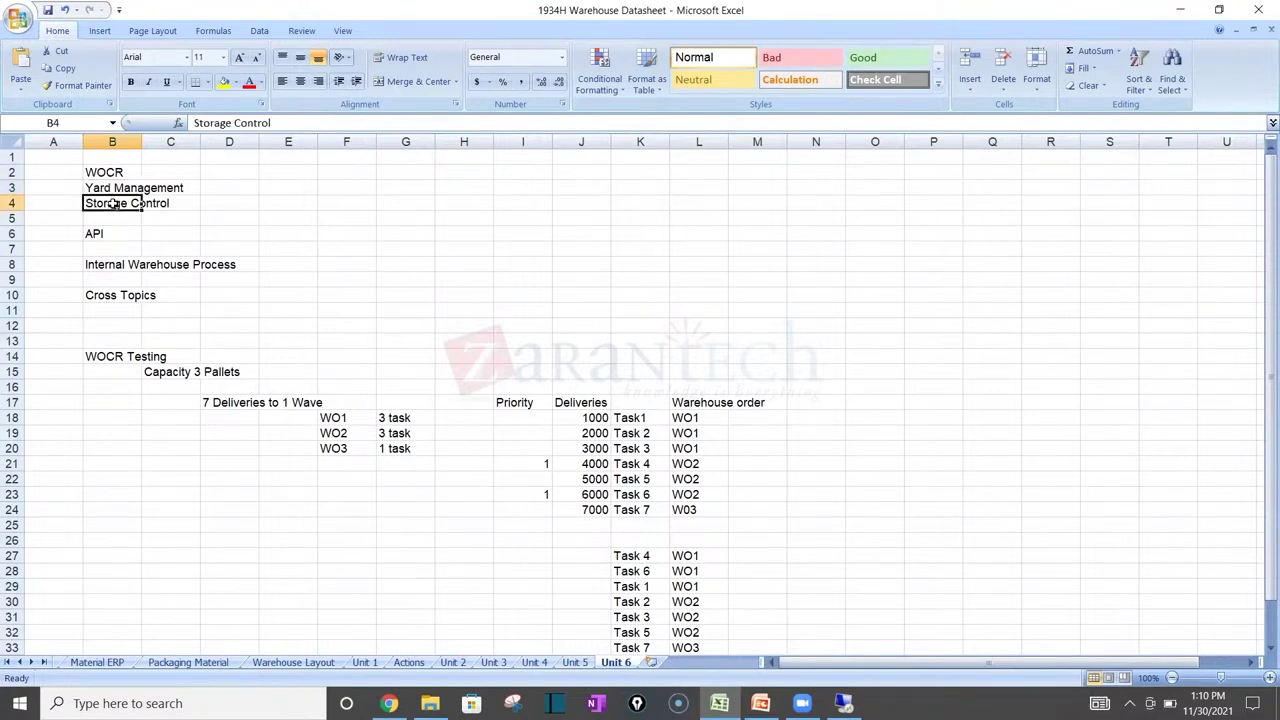